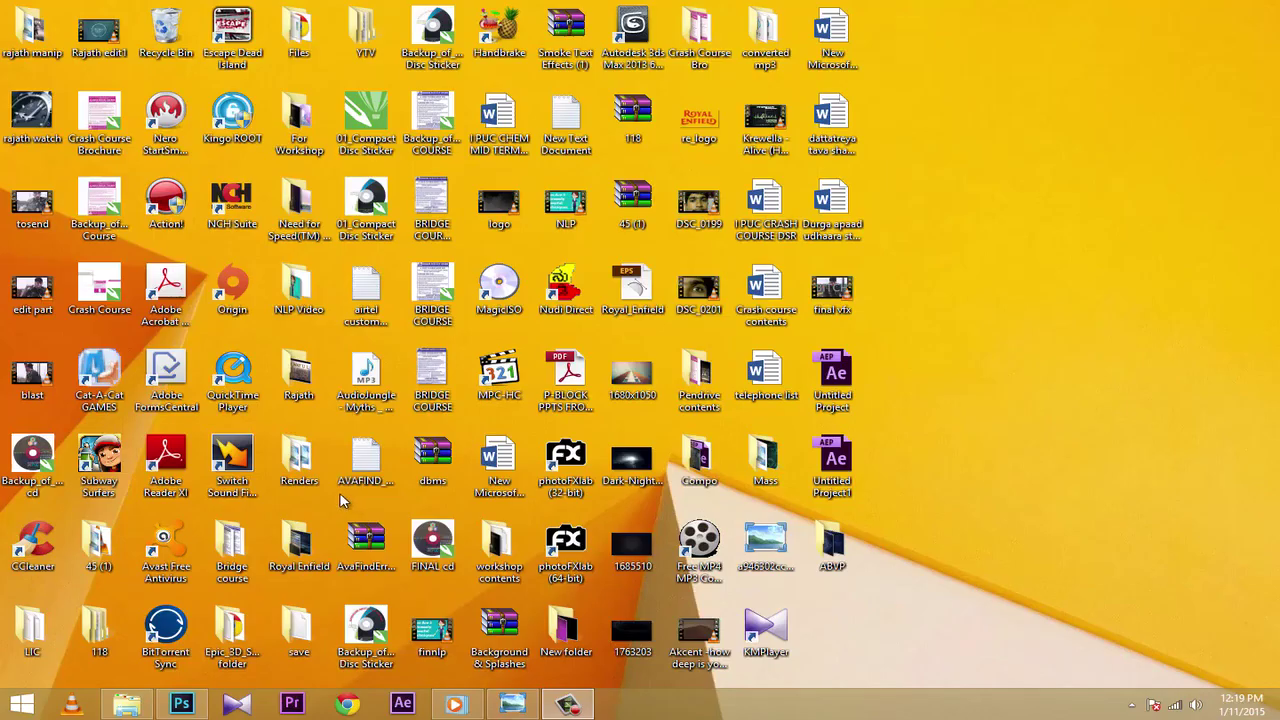
# Switch to Photoshop and bring up the Open dialog on the Next Gen folder
pyautogui.click(182, 701)
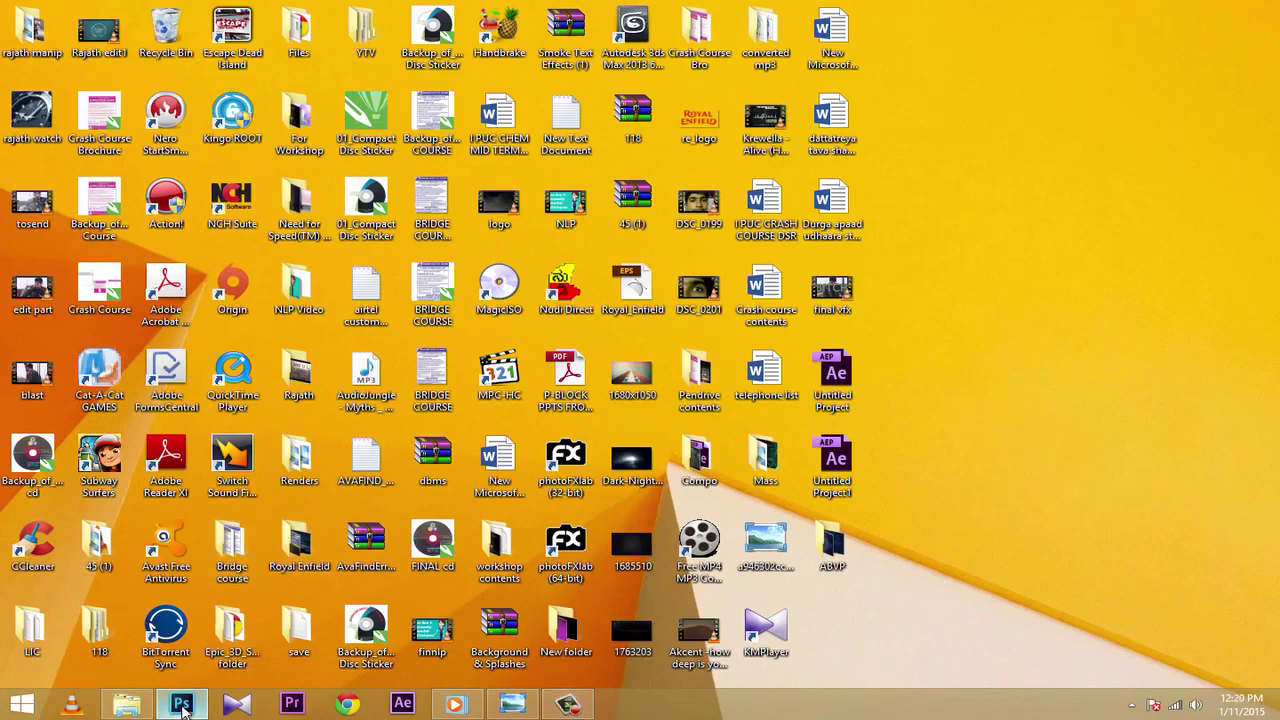
pyautogui.click(49, 11)
pyautogui.click(70, 43)
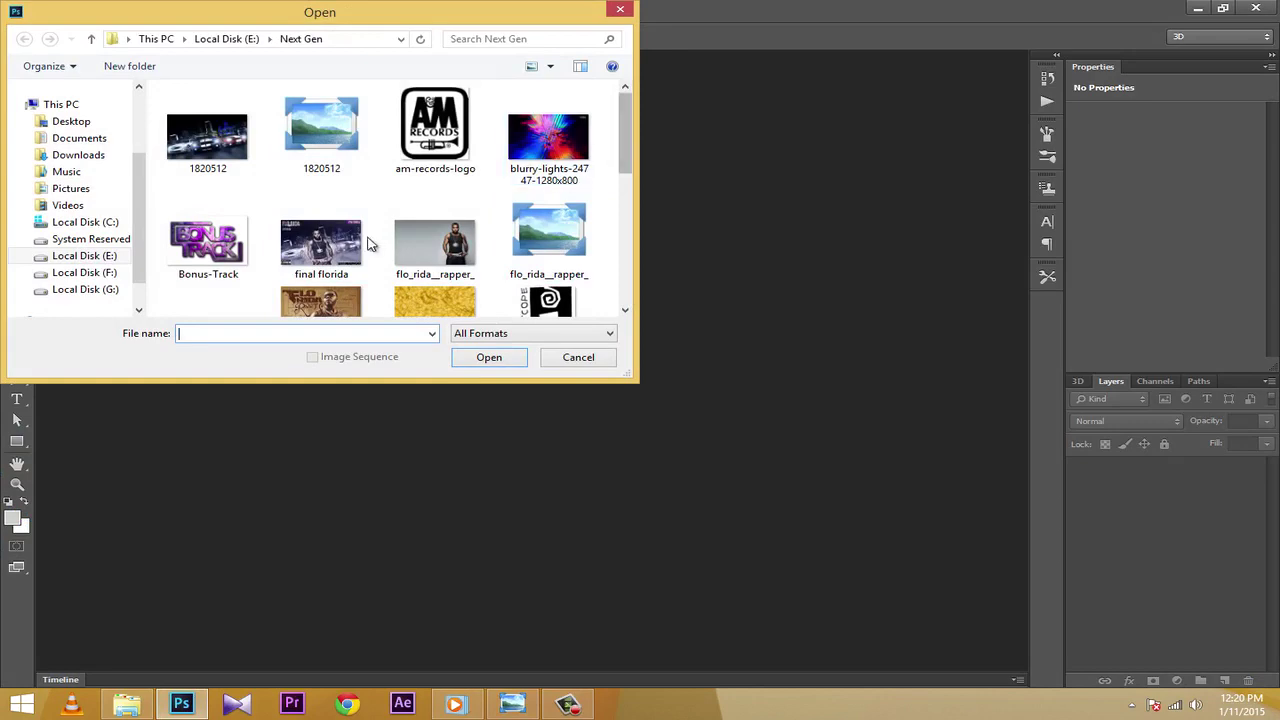
# Open final florida.jpg and the 1820512 cars image
pyautogui.doubleClick(320, 243)
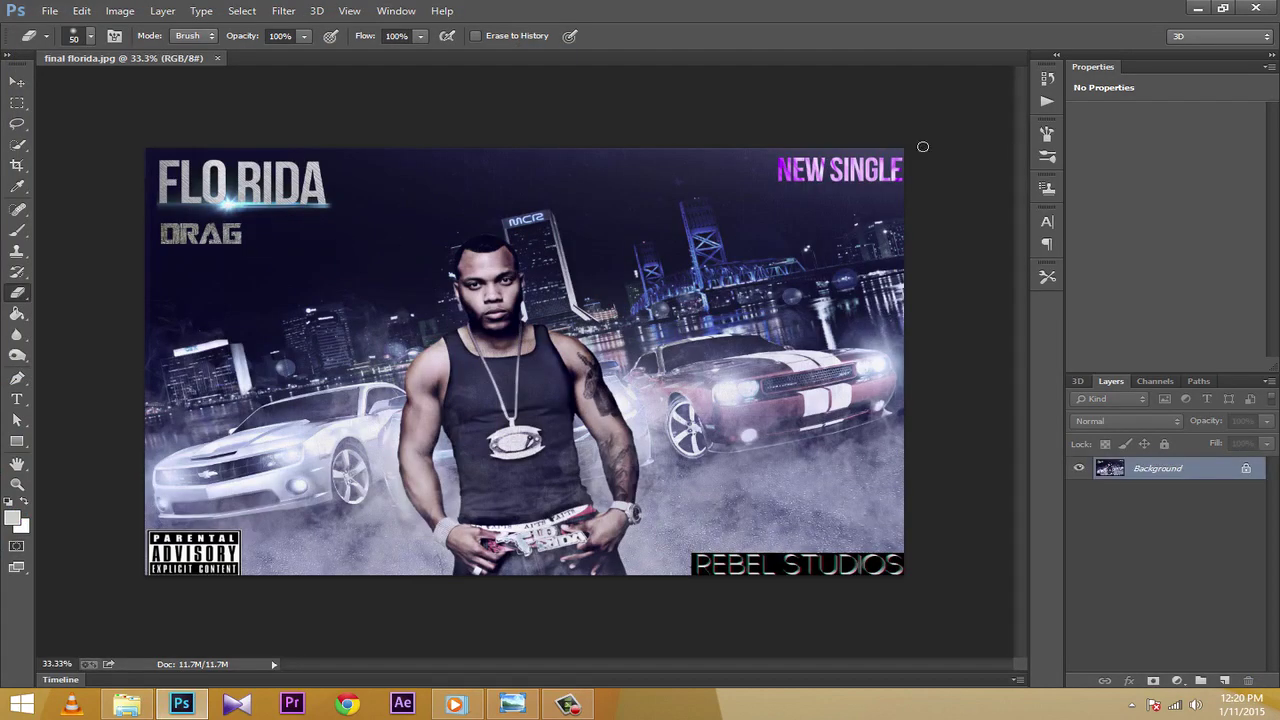
pyautogui.click(49, 11)
pyautogui.click(70, 41)
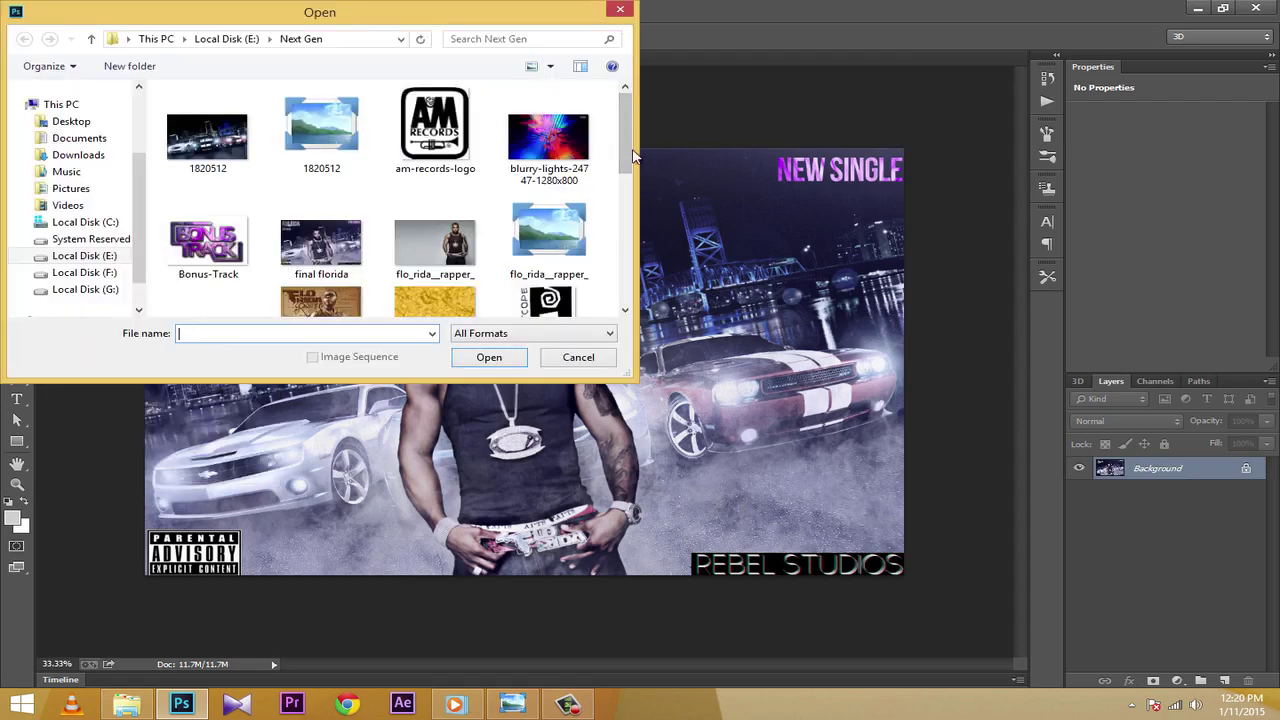
pyautogui.scroll(-3, 440, 200)
pyautogui.click(433, 138)
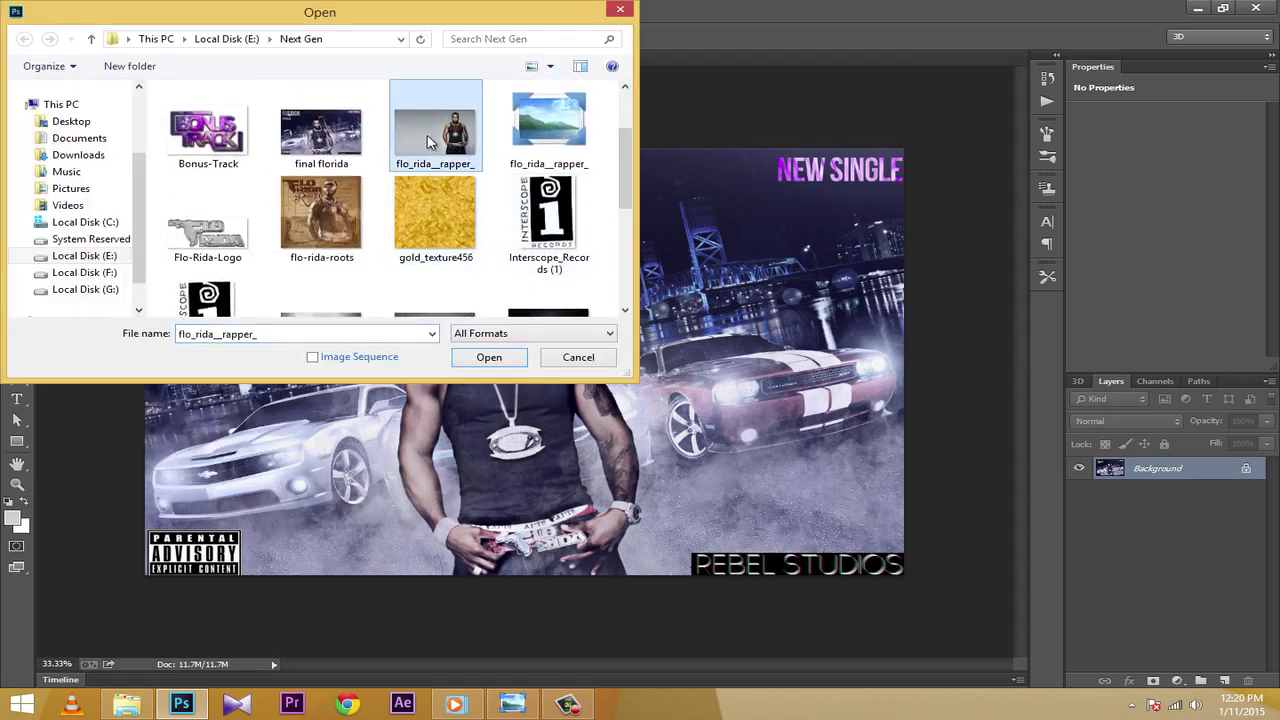
pyautogui.scroll(3, 308, 170)
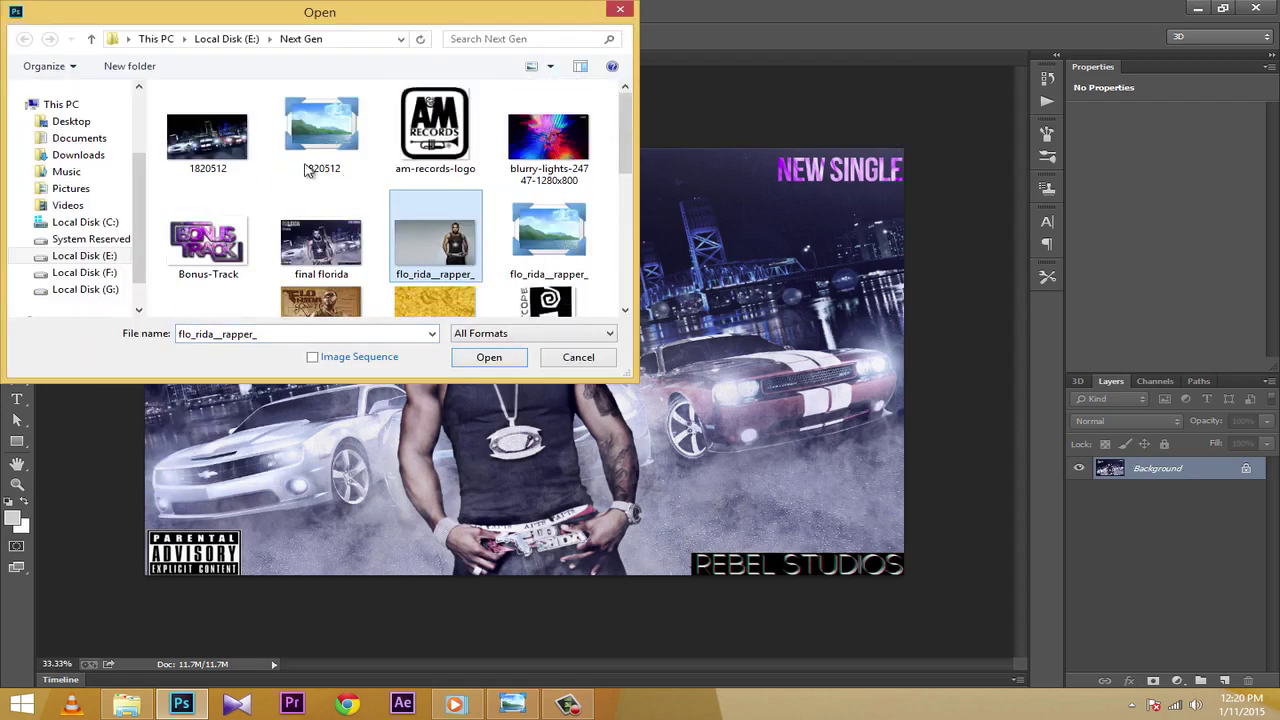
pyautogui.doubleClick(192, 154)
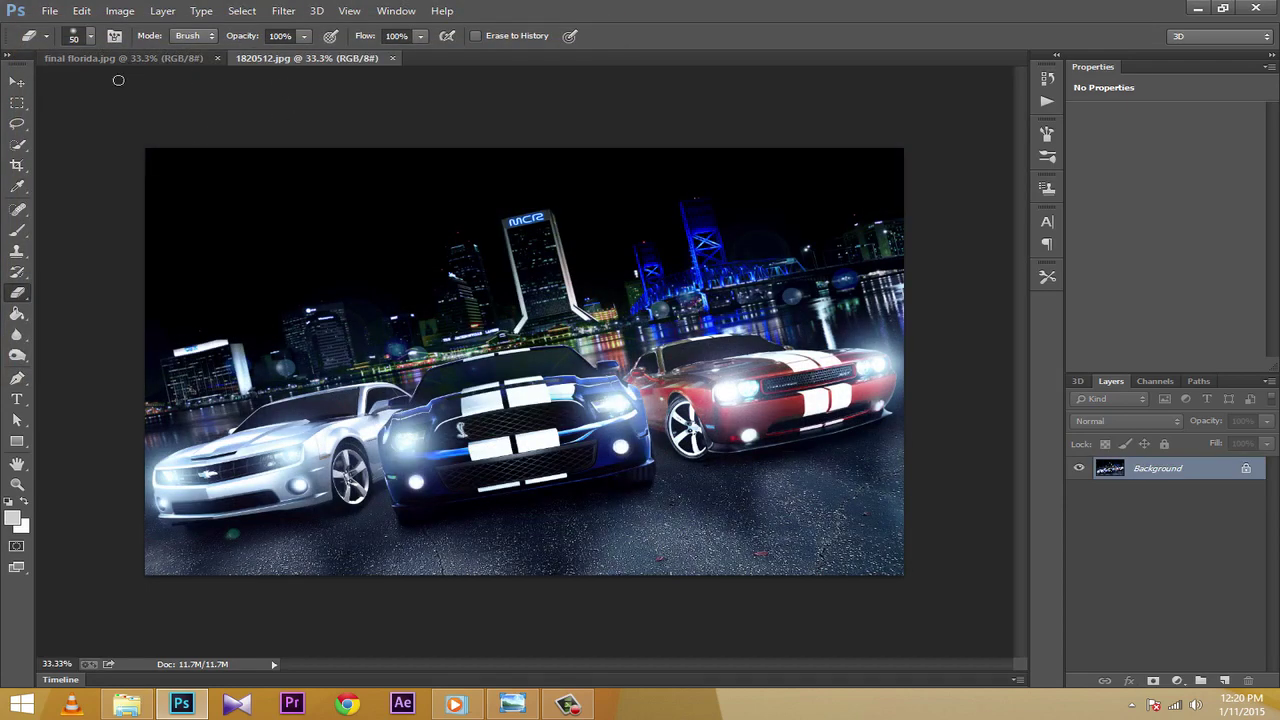
# Open the flo_rida rapper portrait as a third document
pyautogui.click(49, 11)
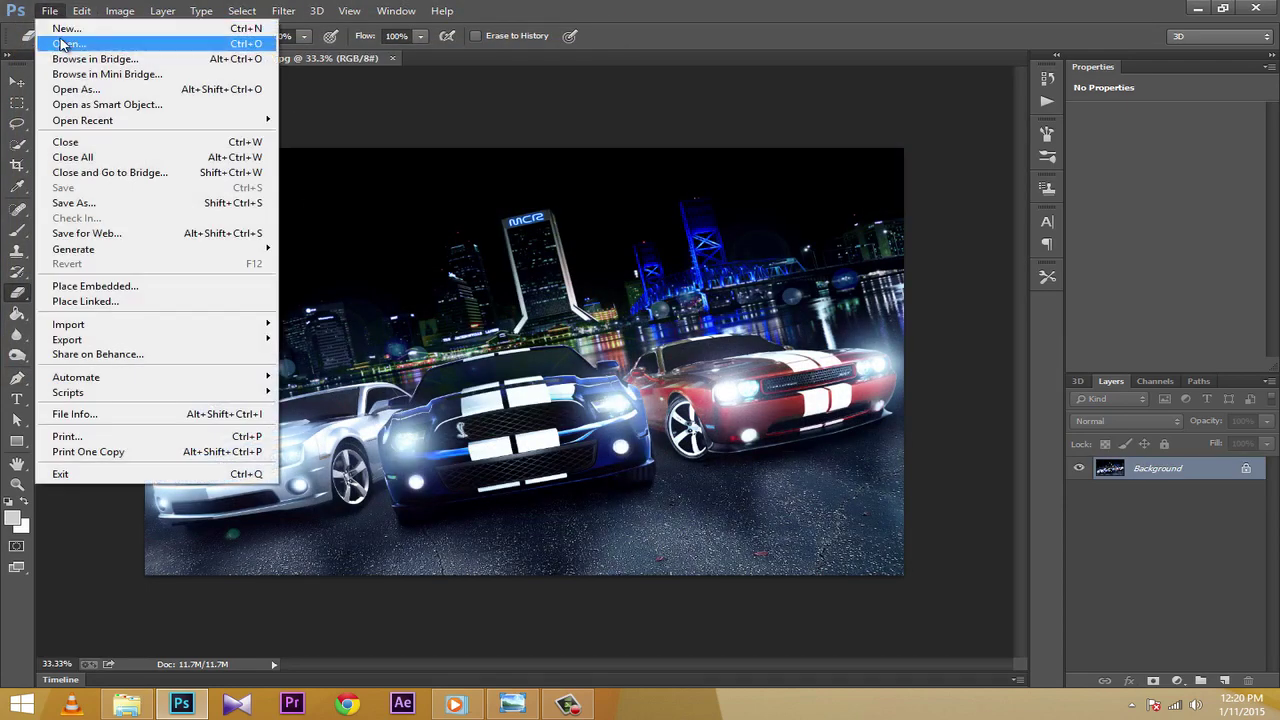
pyautogui.click(45, 44)
pyautogui.doubleClick(440, 245)
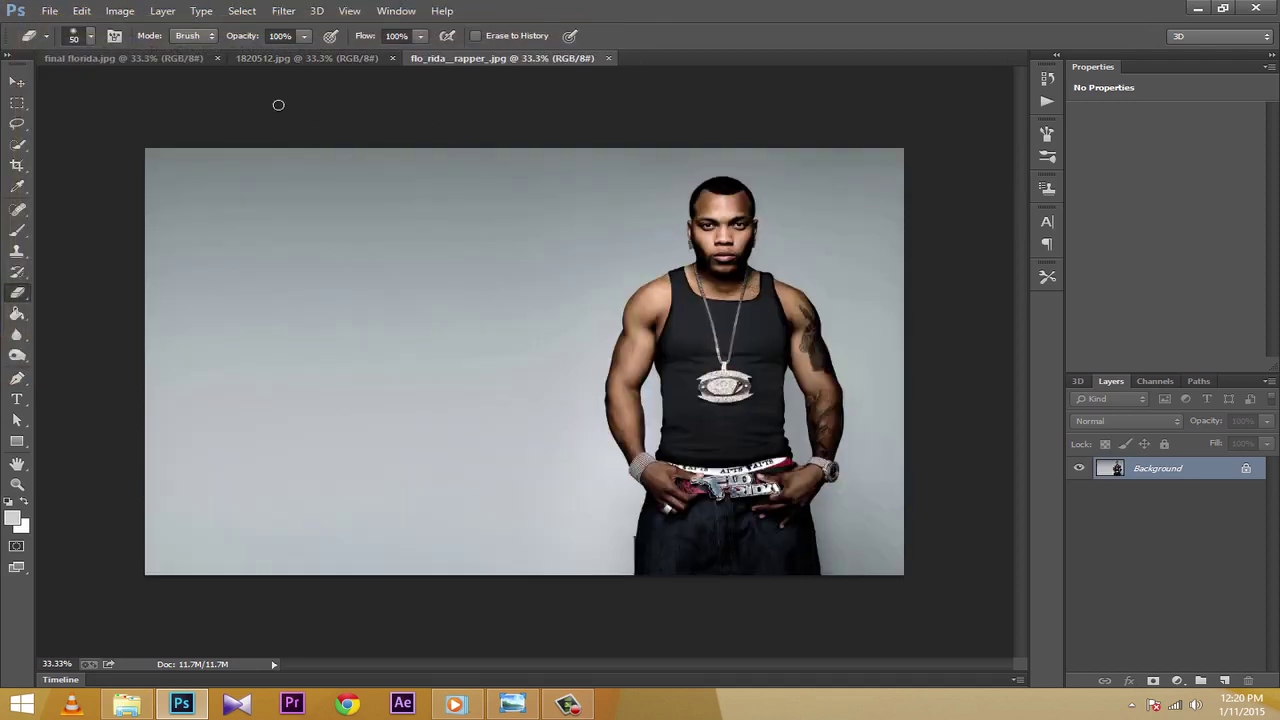
pyautogui.click(294, 59)
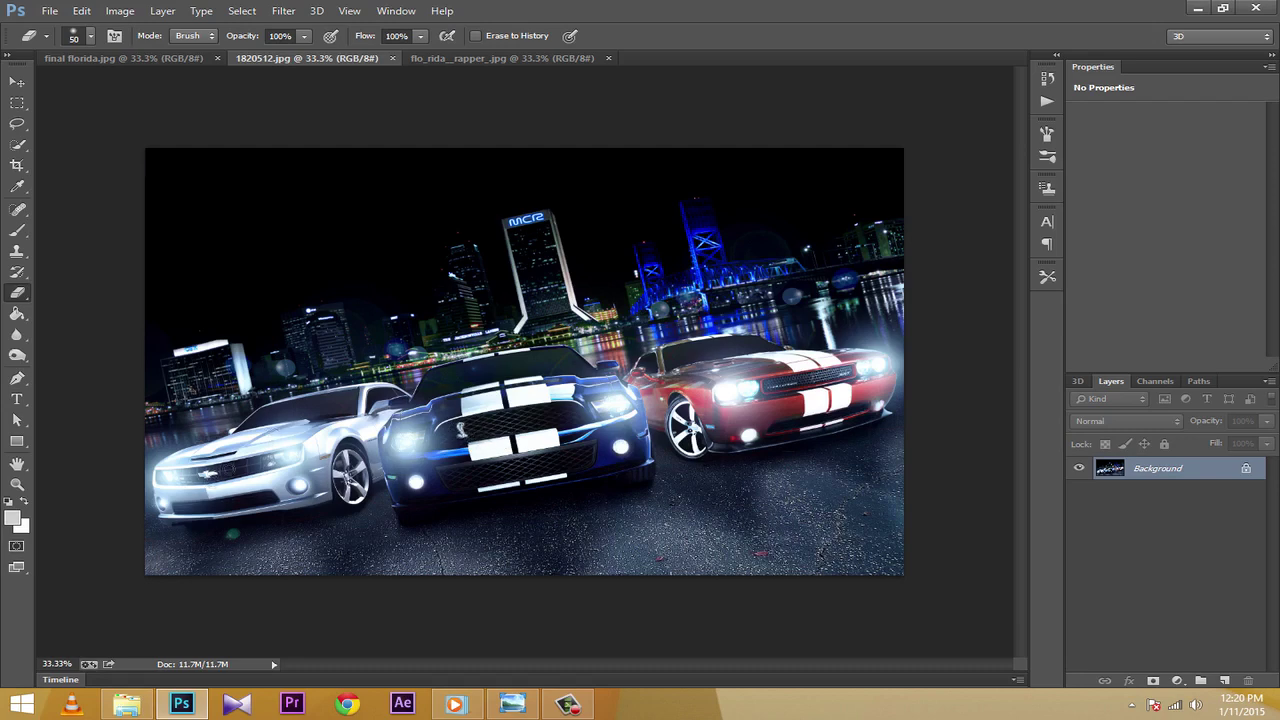
pyautogui.click(520, 60)
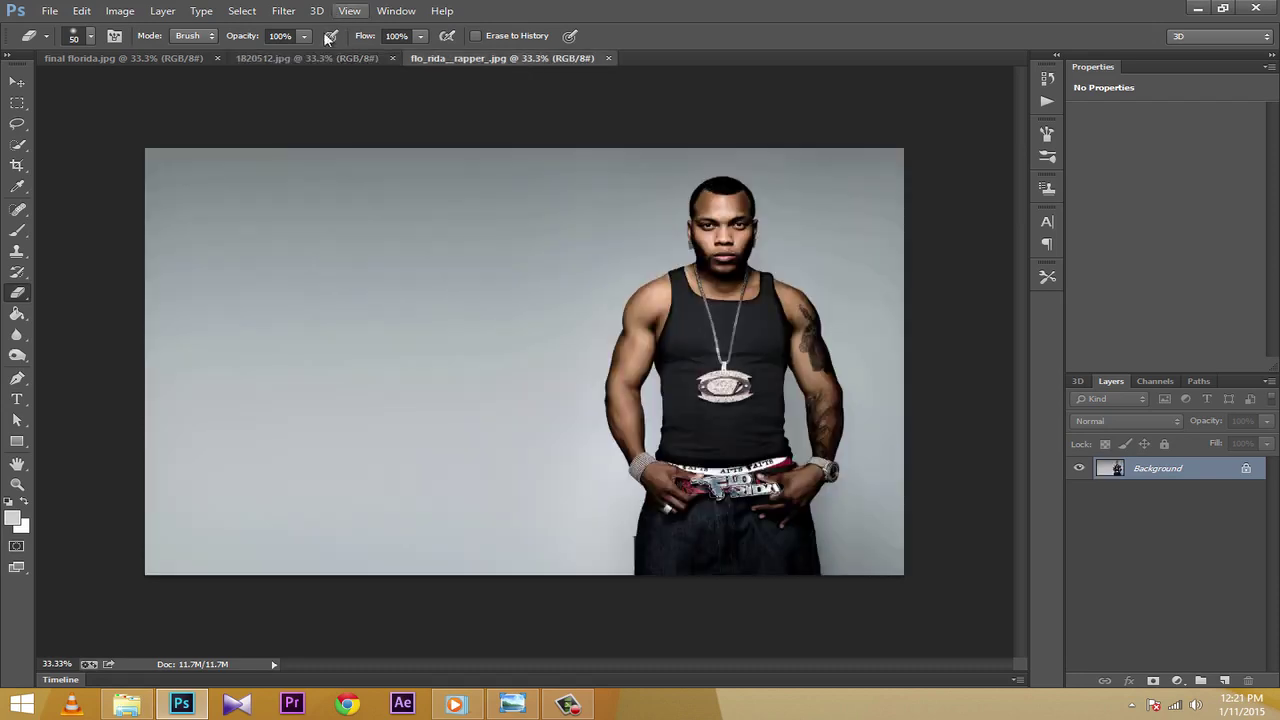
pyautogui.click(306, 58)
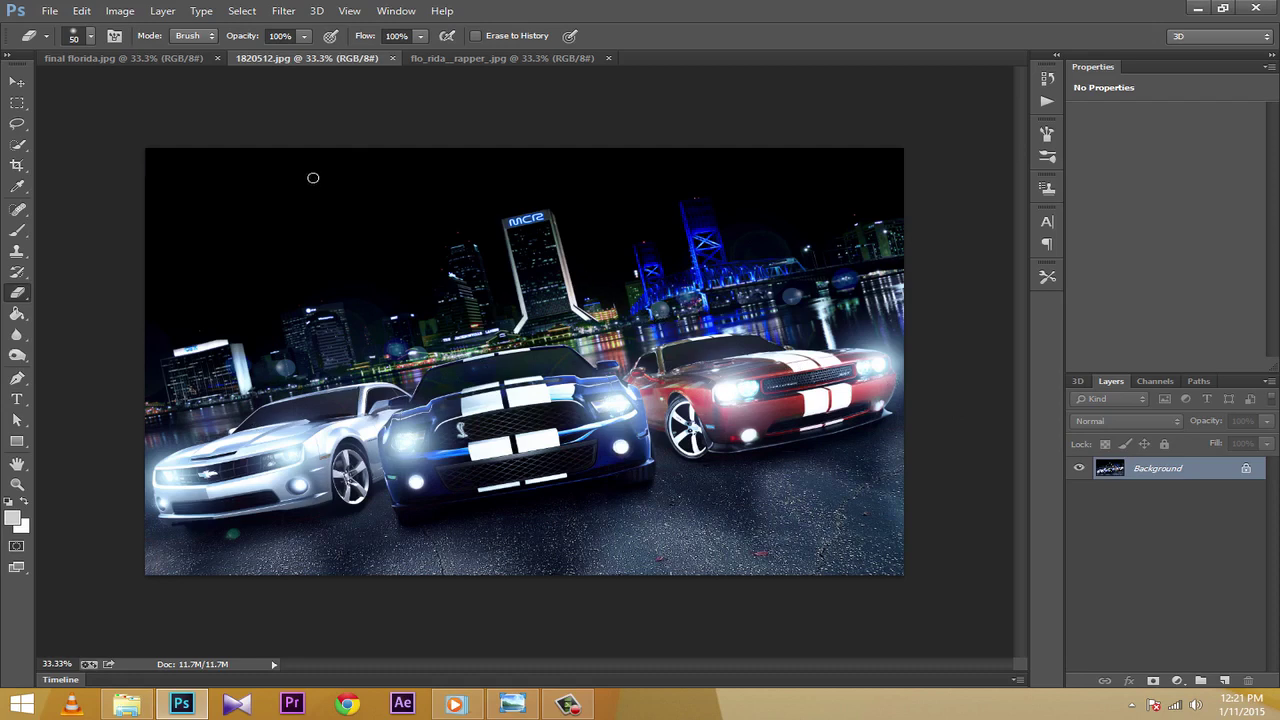
pyautogui.click(141, 62)
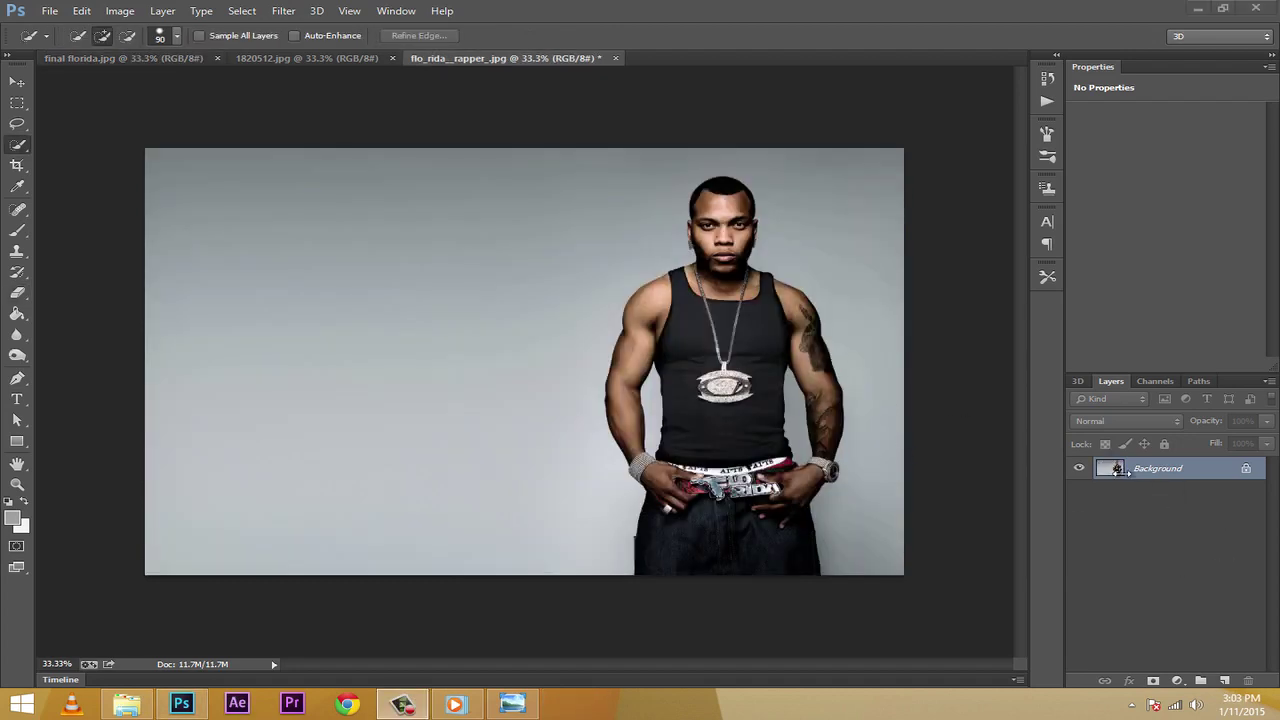
# Open Color Range on the rapper portrait, keeping Sampled Colors as the method
pyautogui.click(243, 12)
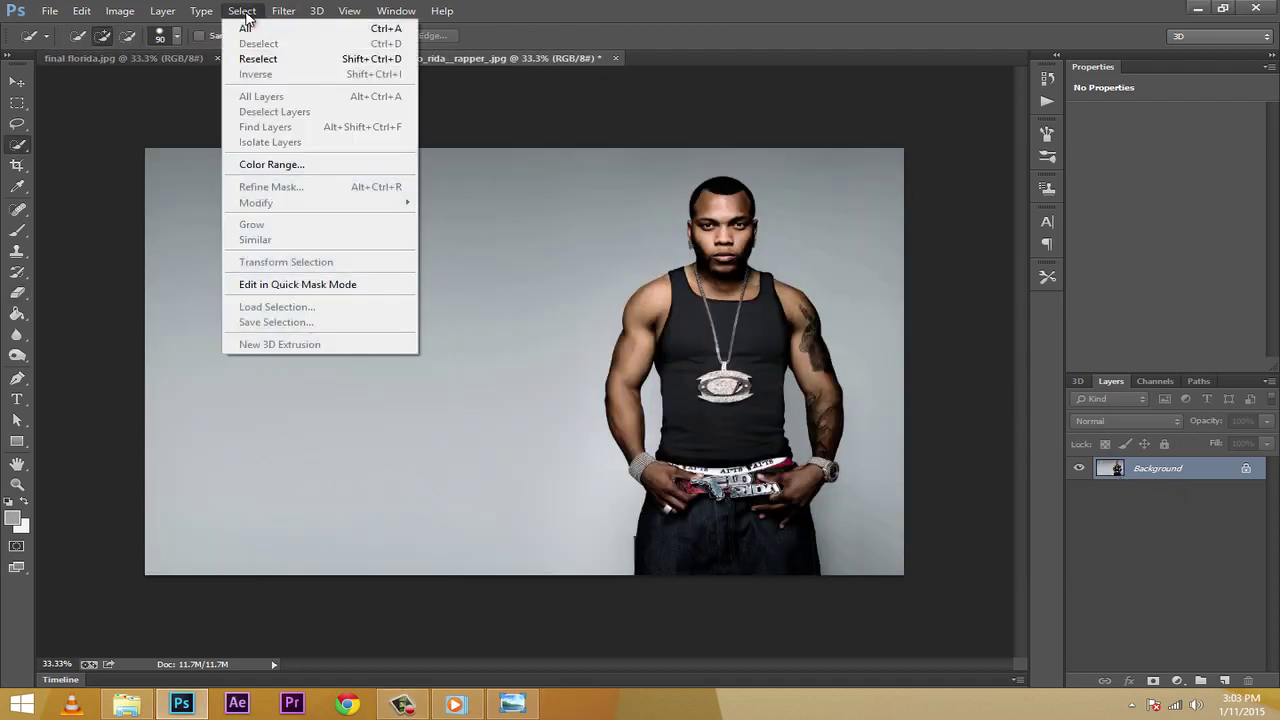
pyautogui.click(270, 165)
pyautogui.moveTo(783, 110); pyautogui.dragTo(1236, 110)
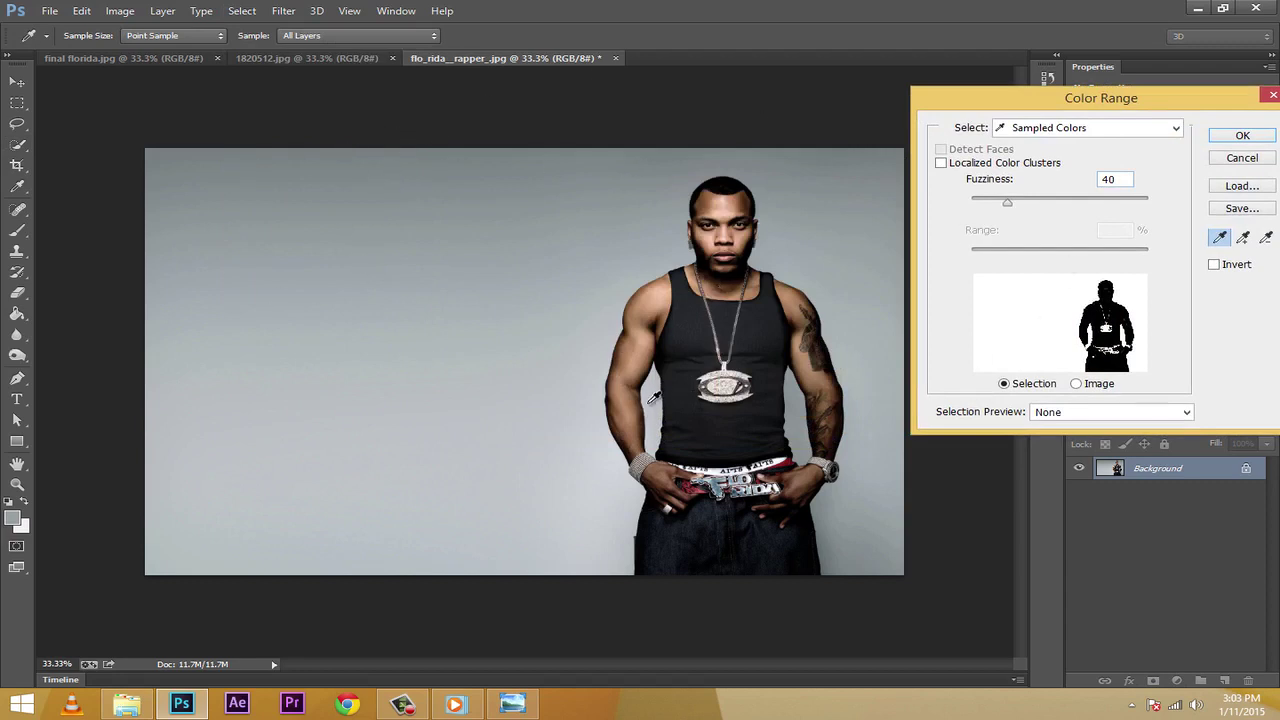
pyautogui.moveTo(1091, 97); pyautogui.dragTo(997, 93)
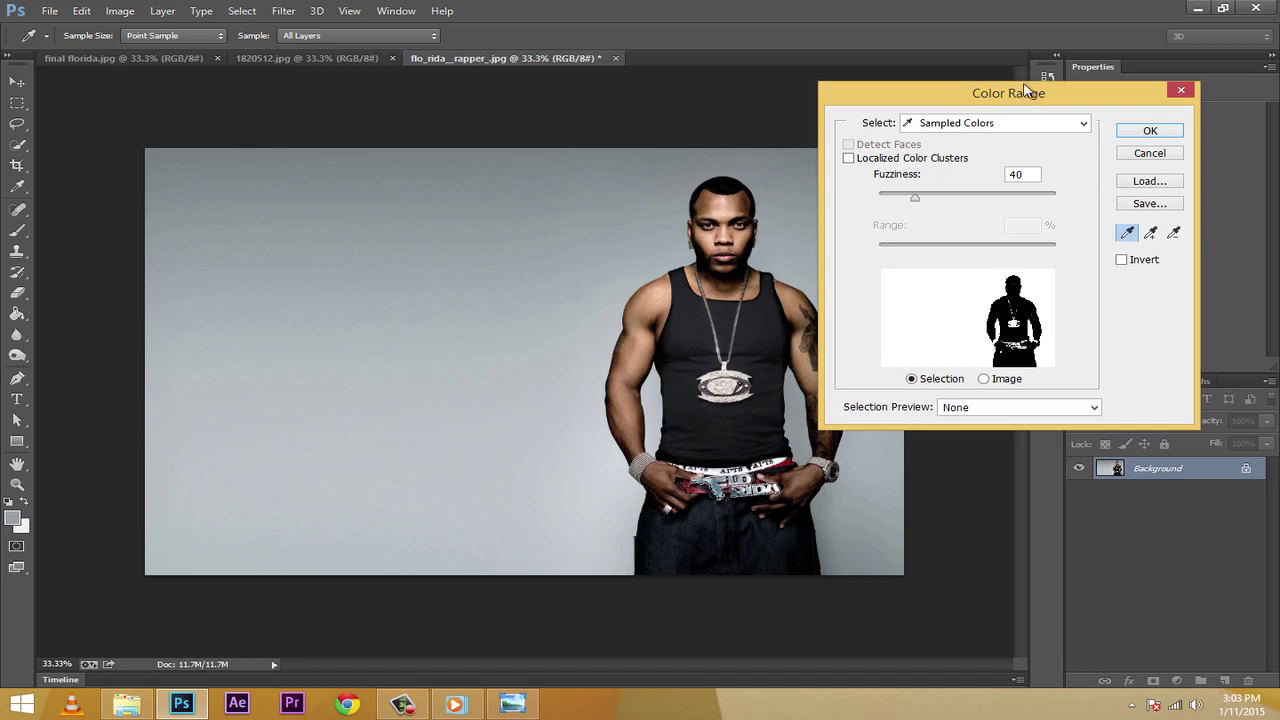
pyautogui.moveTo(1030, 93); pyautogui.dragTo(1077, 86)
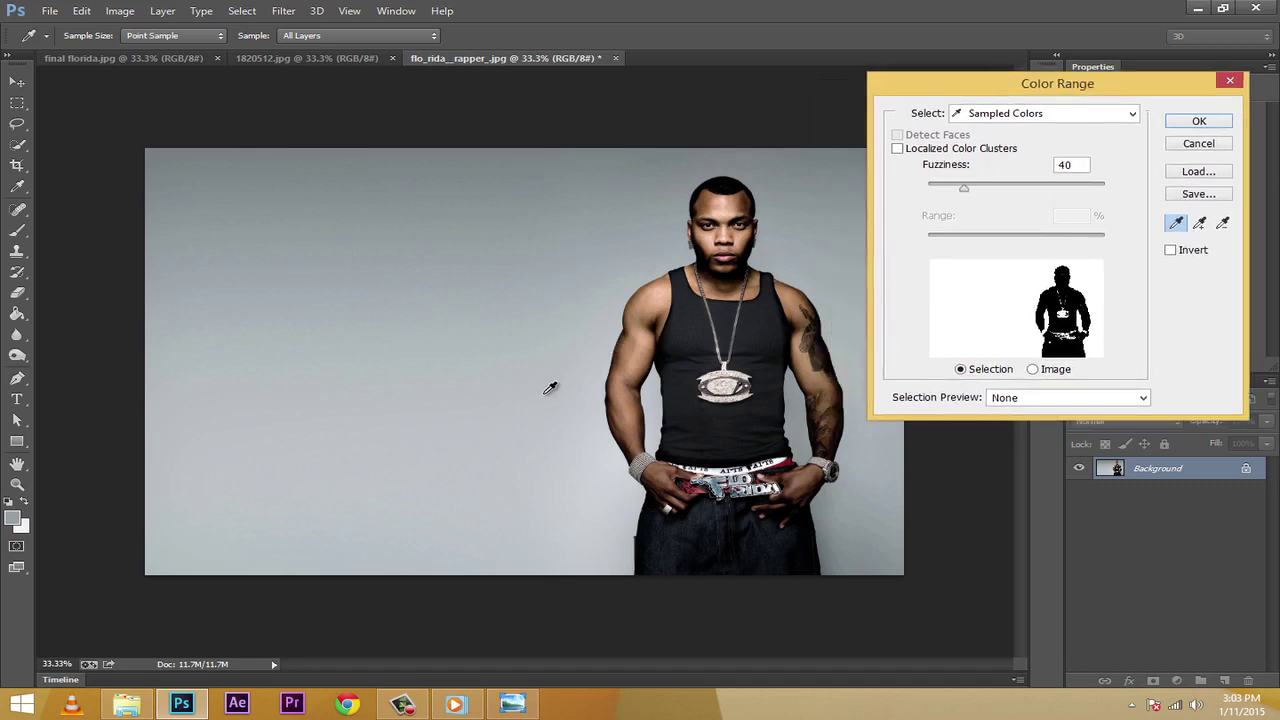
pyautogui.click(1022, 116)
pyautogui.click(1005, 130)
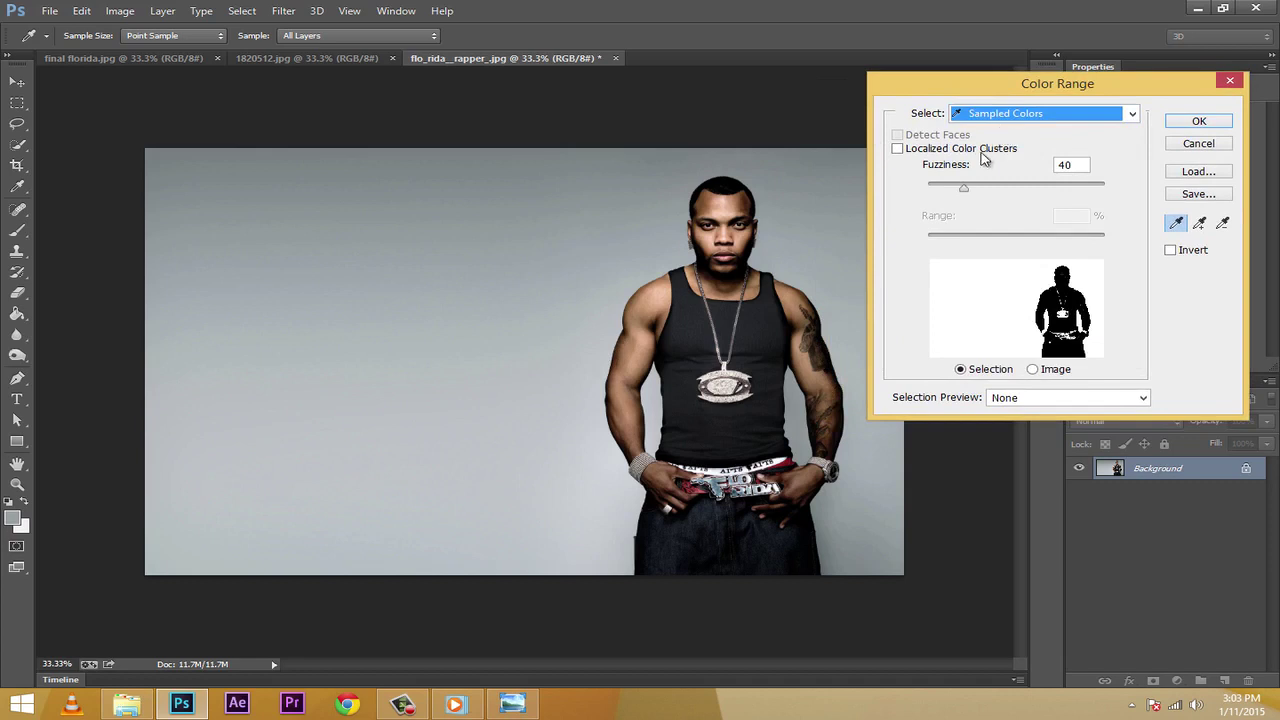
# Sample the grey studio background with the eyedropper at Fuzziness 40
pyautogui.click(535, 373)
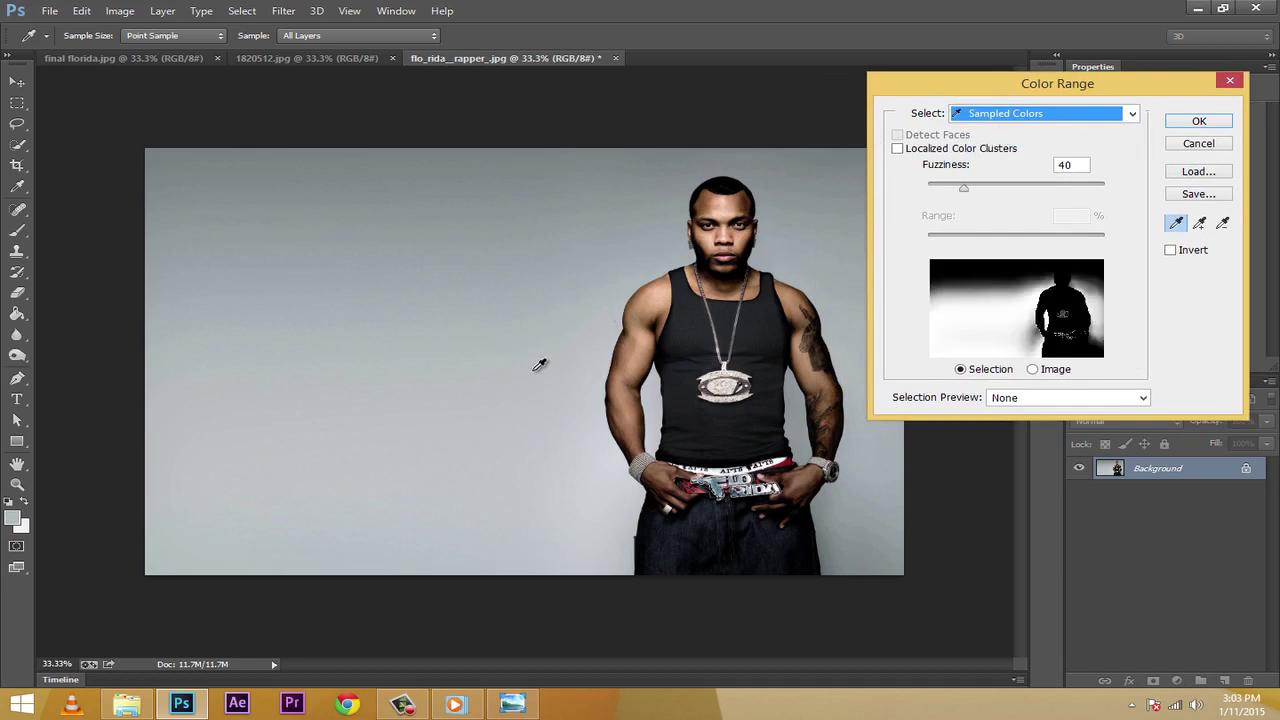
pyautogui.click(539, 365)
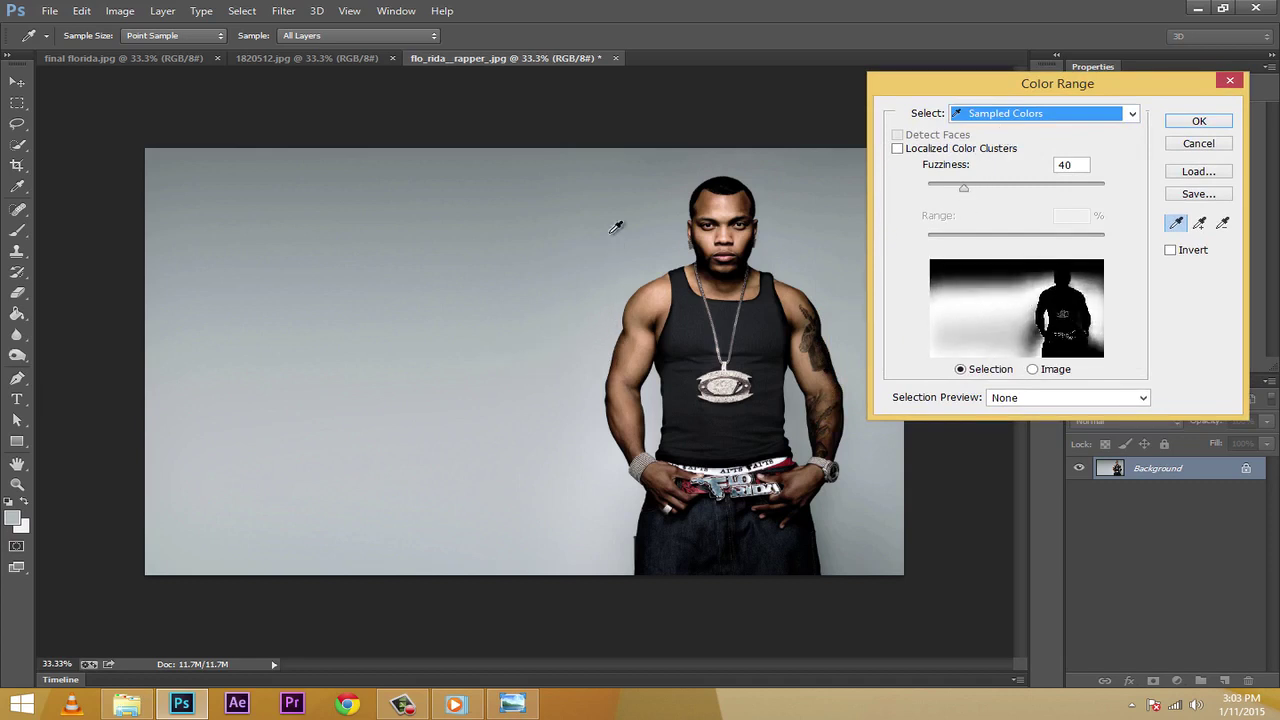
pyautogui.moveTo(616, 227); pyautogui.dragTo(671, 183)
pyautogui.moveTo(979, 92); pyautogui.dragTo(118, 129)
# Add the rest of the grey backdrop to the sample, invert it, and apply the selection
pyautogui.click(454, 343)
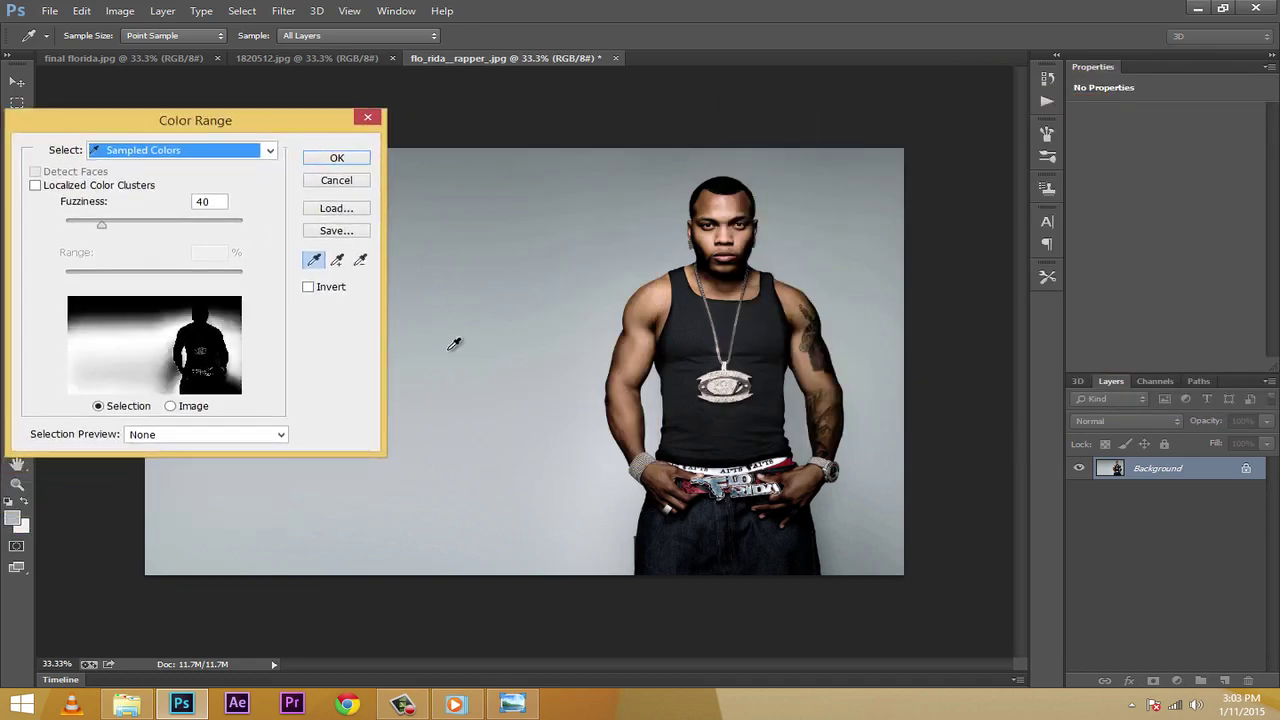
pyautogui.click(337, 259)
pyautogui.moveTo(494, 300)
pyautogui.mouseDown()
pyautogui.moveTo(513, 342)
pyautogui.moveTo(523, 403)
pyautogui.moveTo(566, 434)
pyautogui.mouseUp()
pyautogui.moveTo(437, 157); pyautogui.dragTo(504, 163)
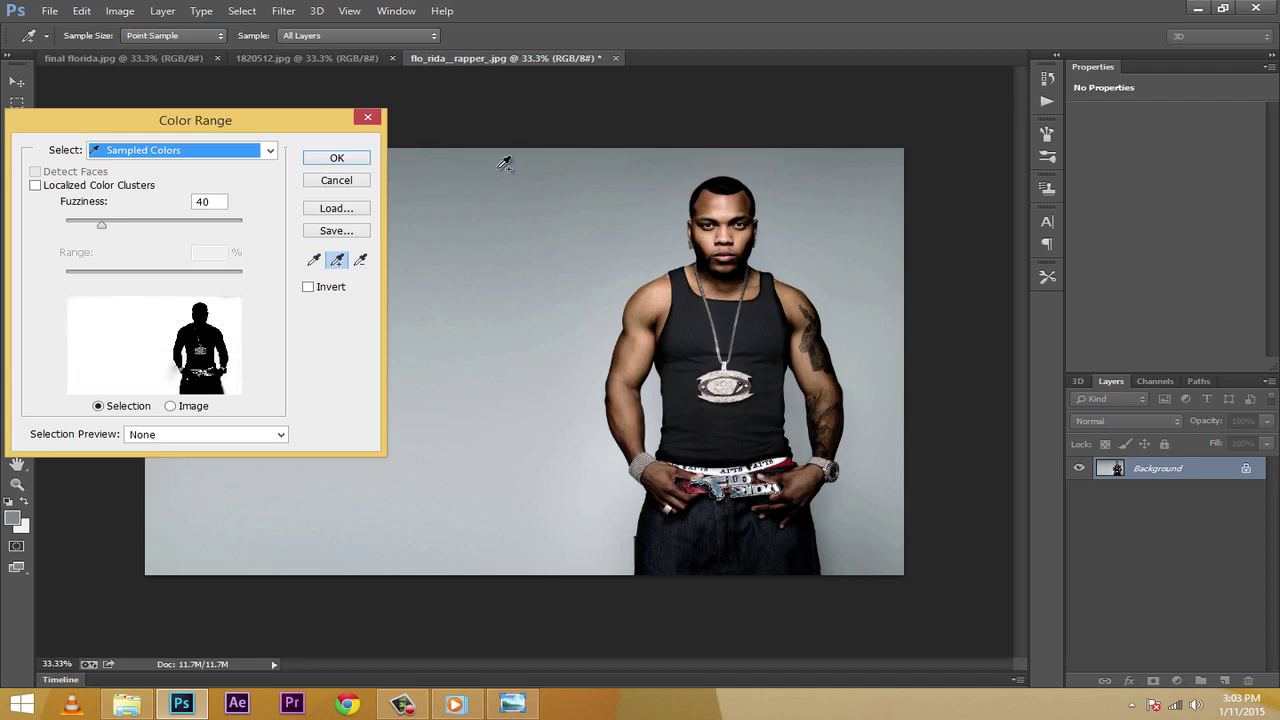
pyautogui.moveTo(214, 120); pyautogui.dragTo(330, 110)
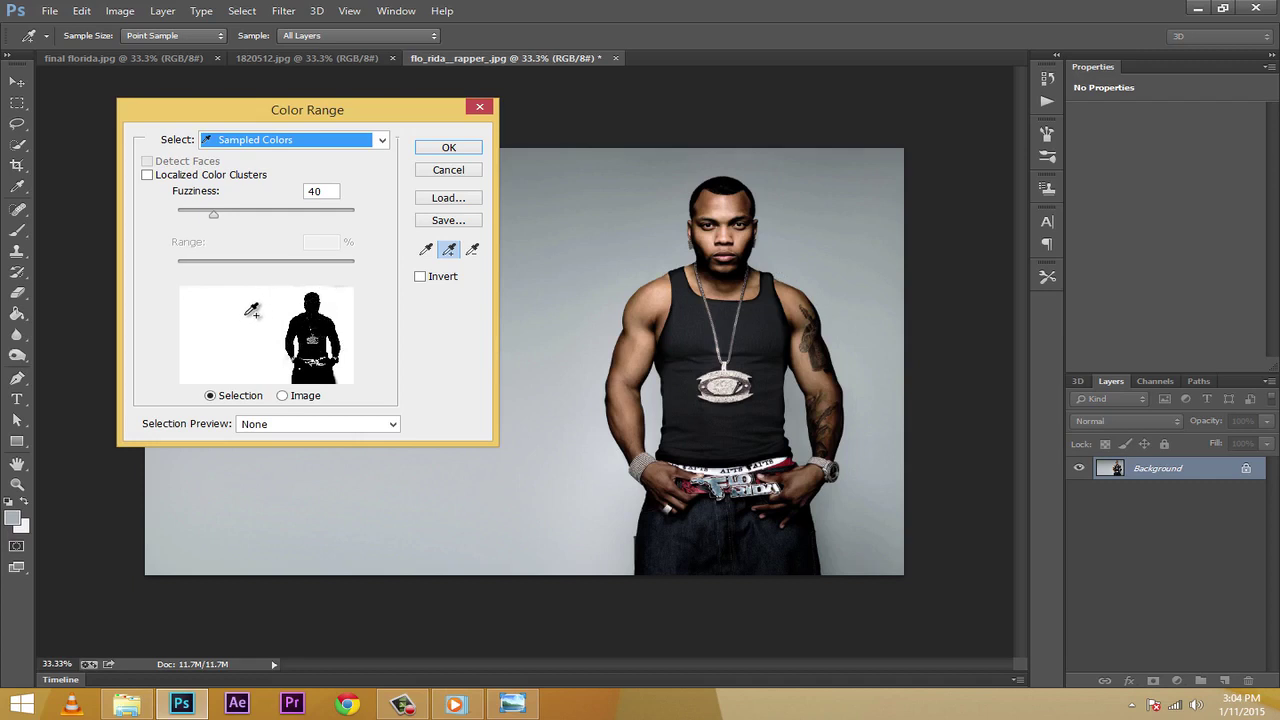
pyautogui.click(420, 278)
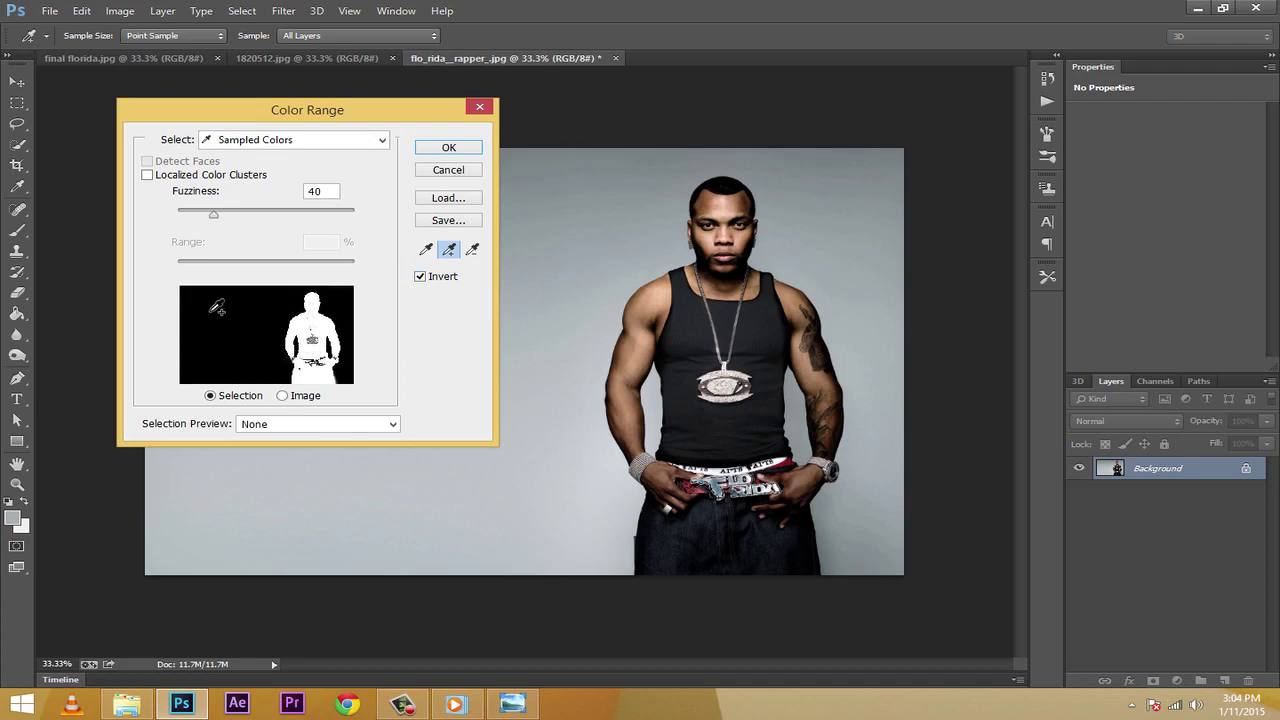
pyautogui.click(449, 148)
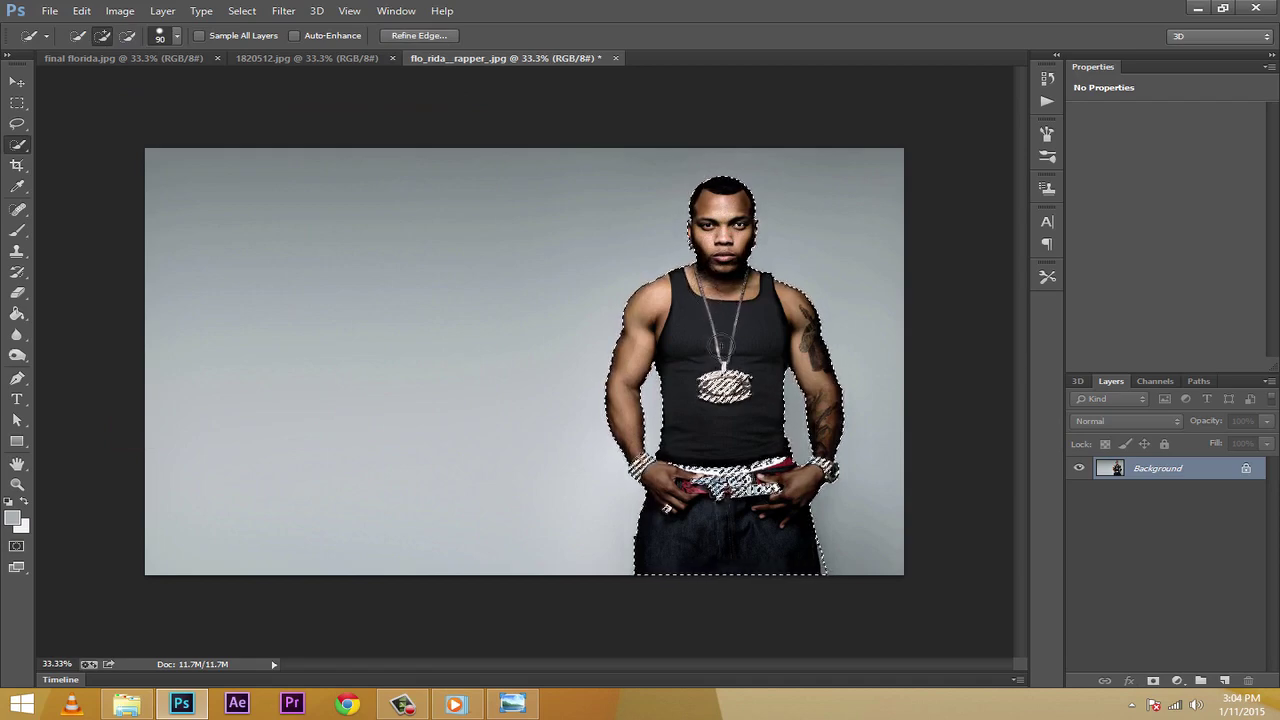
# Switch to the Quick Selection tool with a size-90 brush to refine the figure's selection
pyautogui.rightClick(17, 146)
pyautogui.click(100, 143)
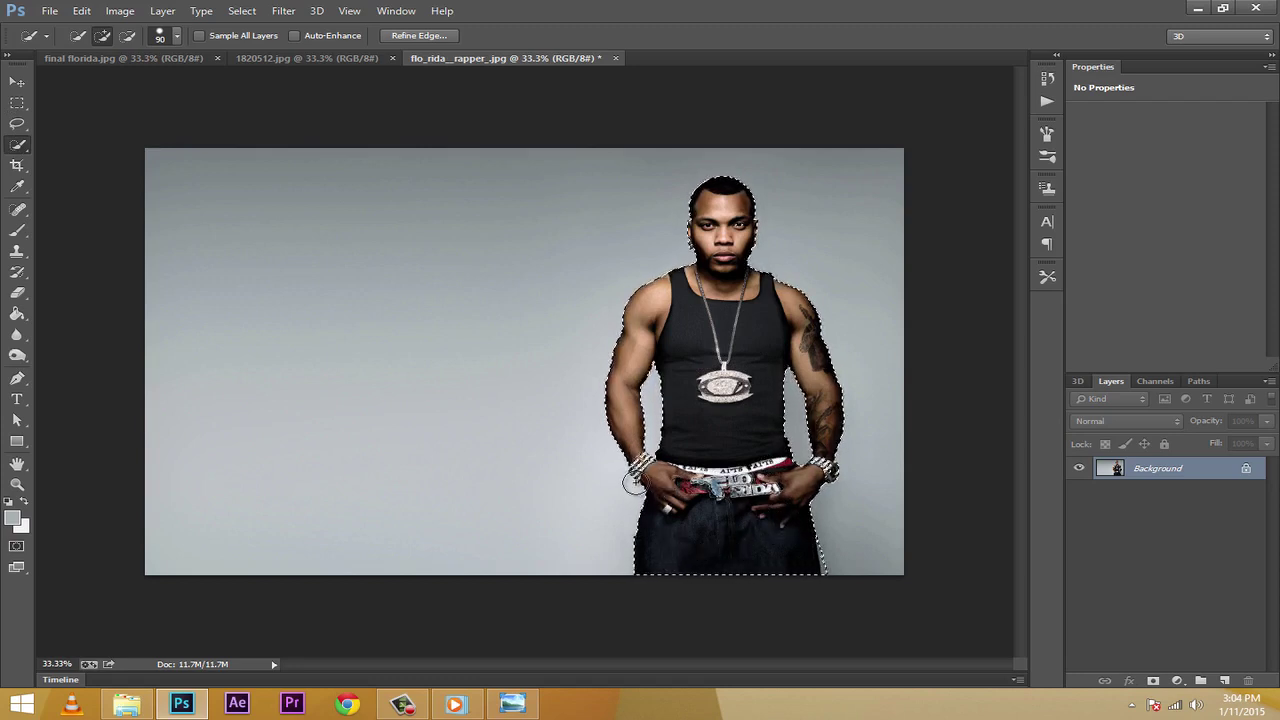
pyautogui.click(57, 664)
# Zoom the view to 85.33%
pyautogui.write('85.33')
pyautogui.press('Return')
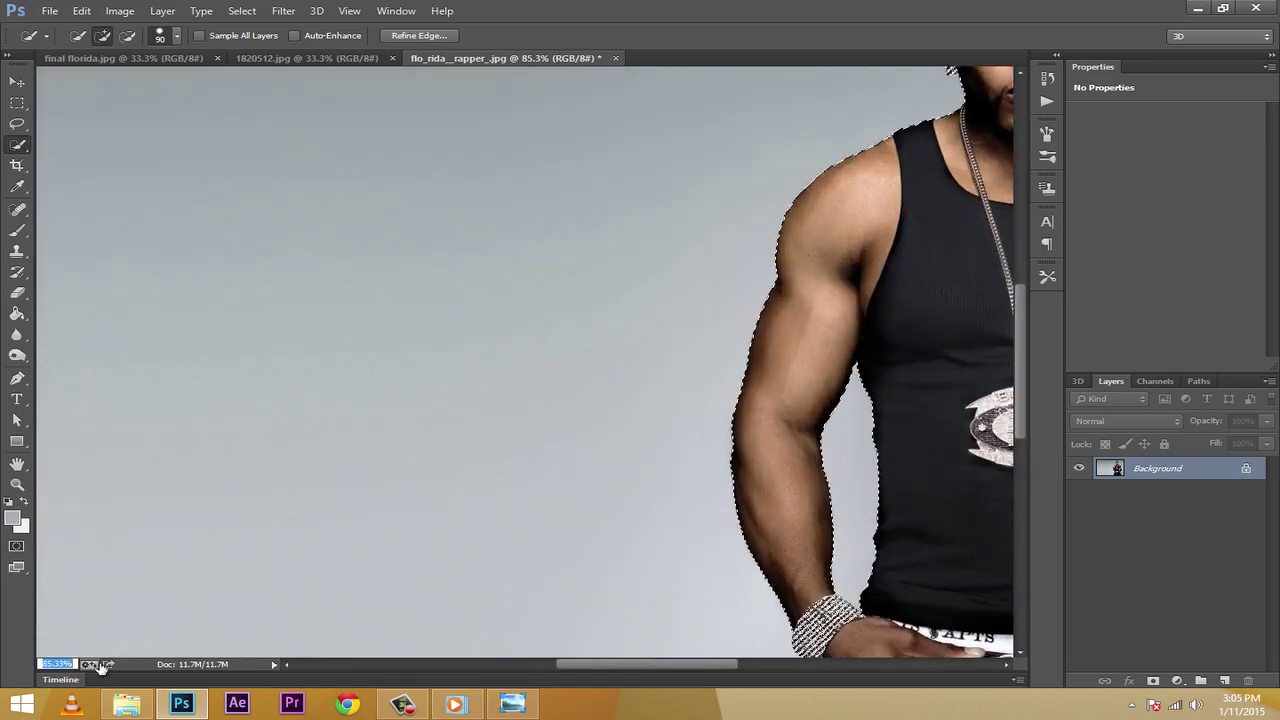
pyautogui.moveTo(683, 664); pyautogui.dragTo(768, 664)
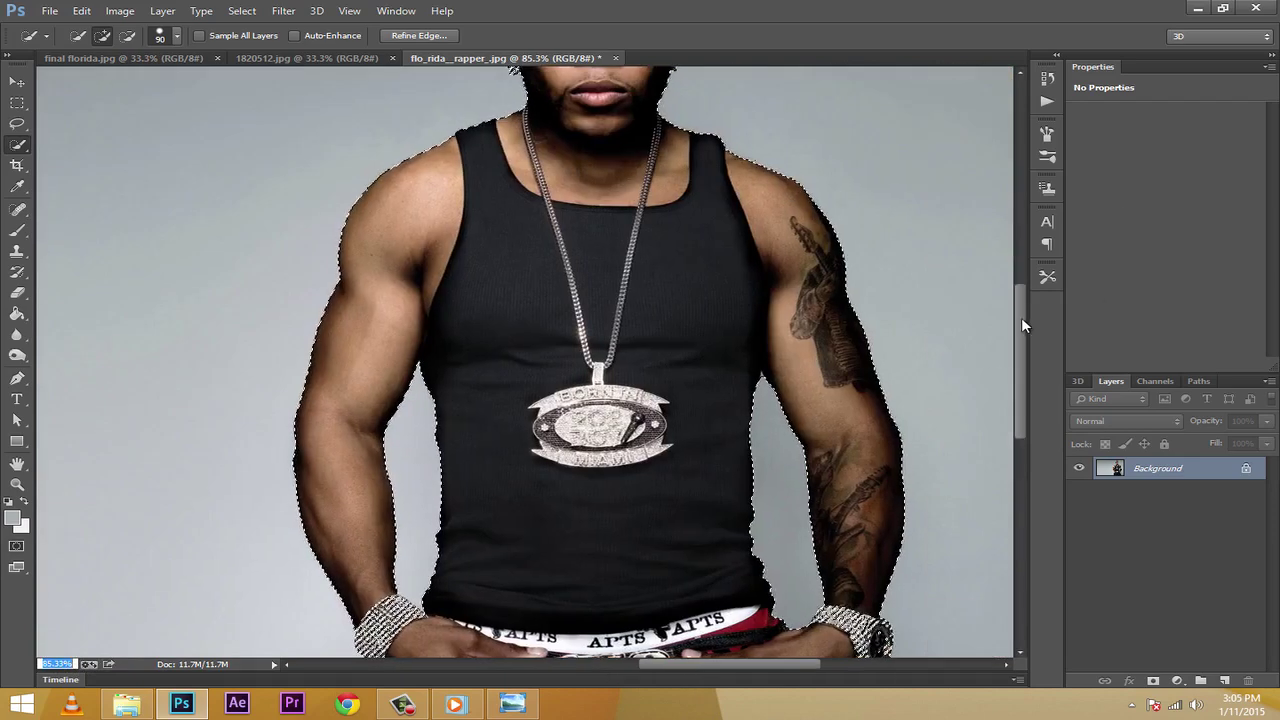
pyautogui.moveTo(1021, 324); pyautogui.dragTo(1015, 400)
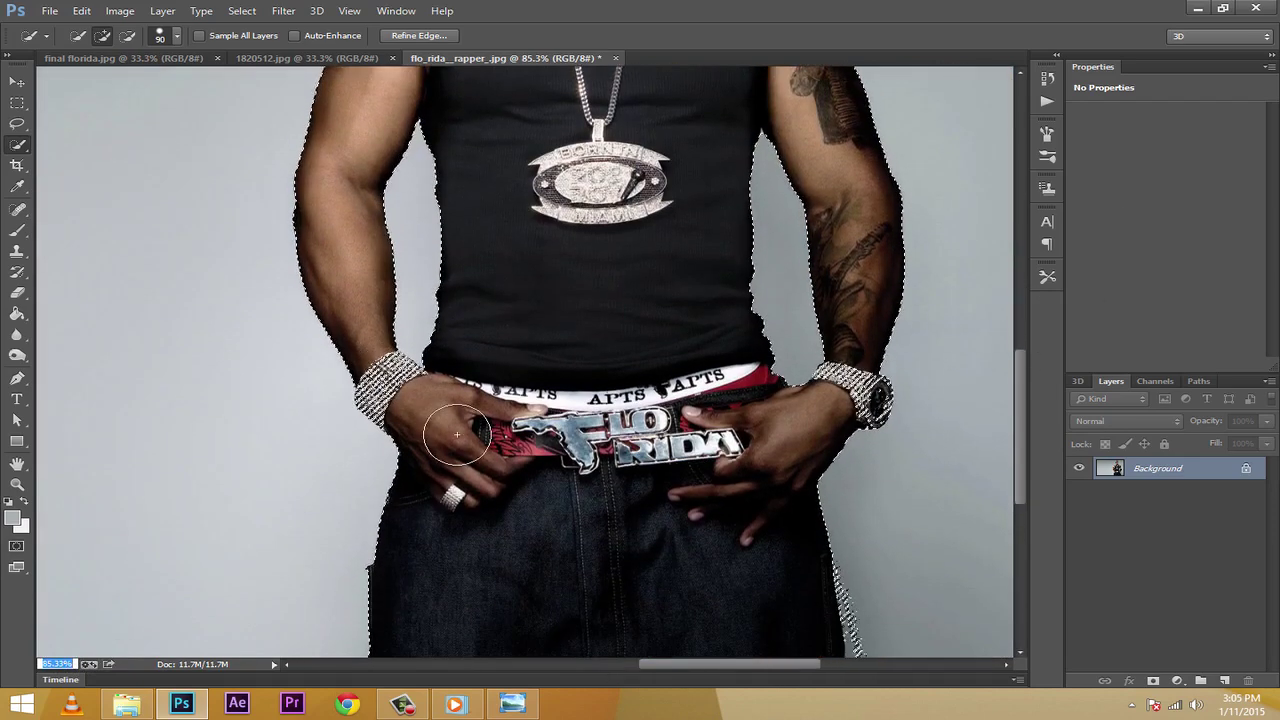
# Shrink the Quick Selection brush to 30 and add the wristwatch to the selection
pyautogui.click(16, 123)
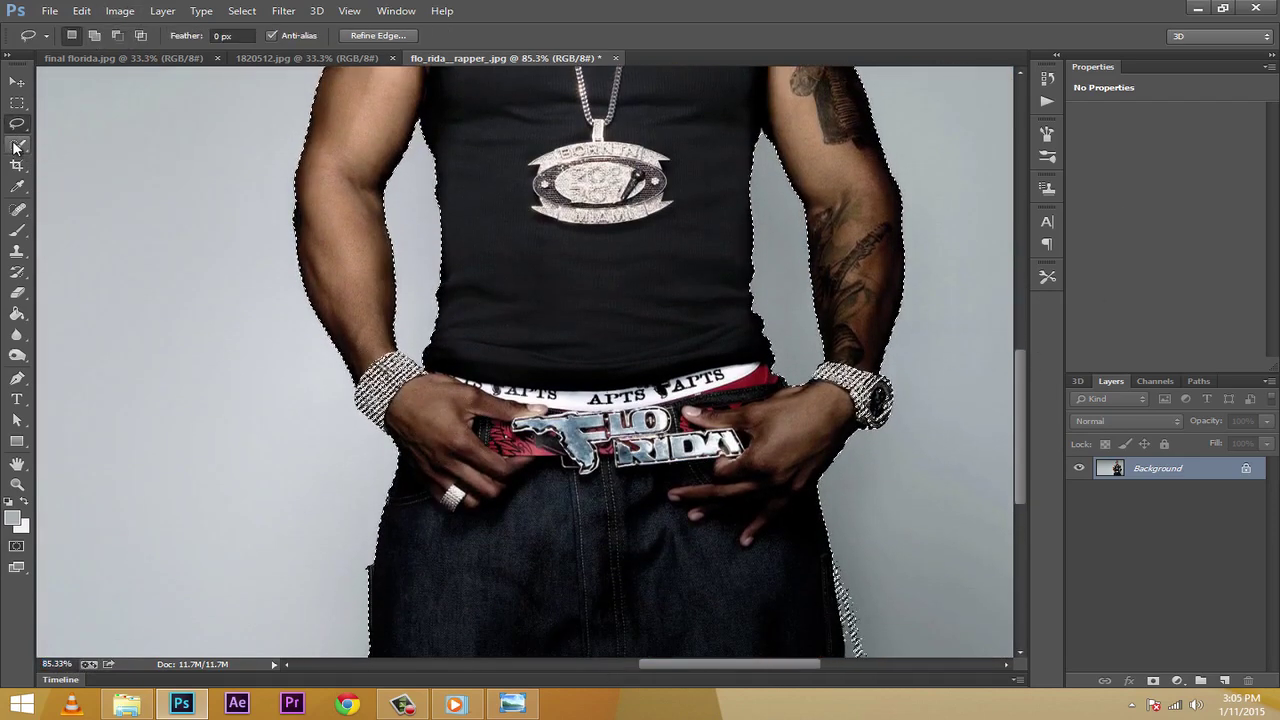
pyautogui.click(16, 146)
pyautogui.click(60, 137)
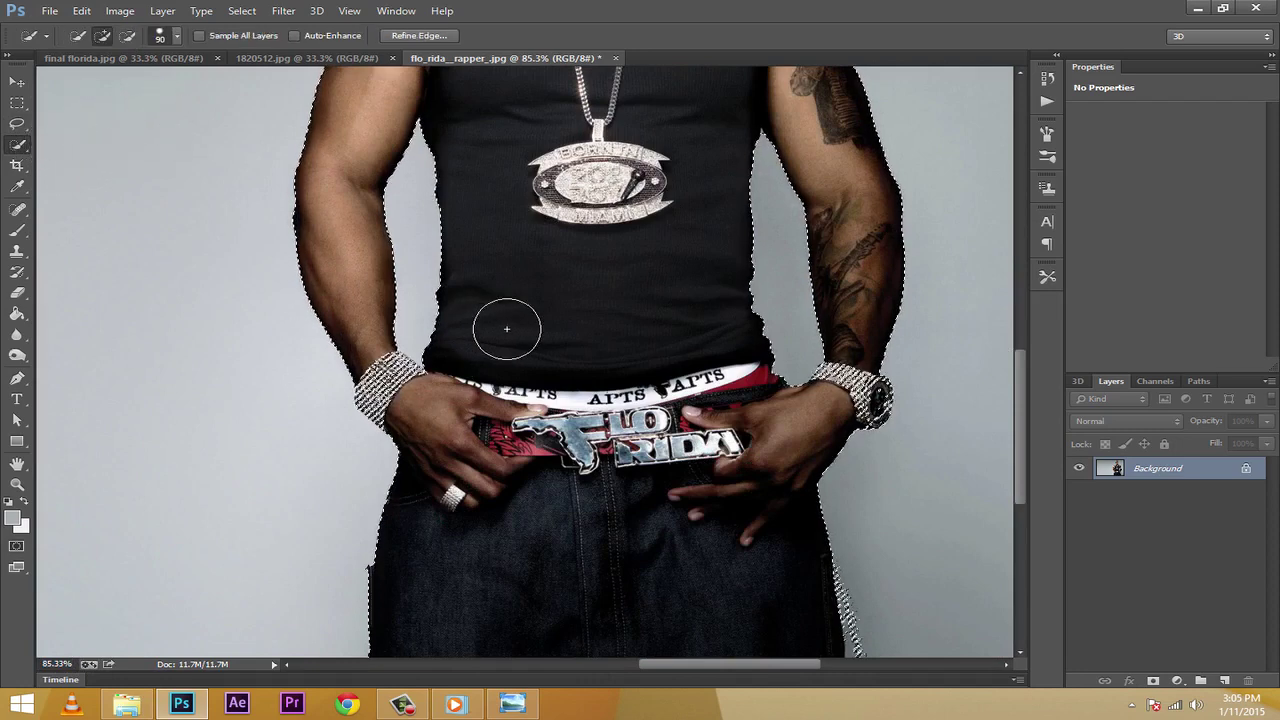
pyautogui.press('[')
pyautogui.press('[')
pyautogui.press('[')
pyautogui.press('[')
pyautogui.press('[')
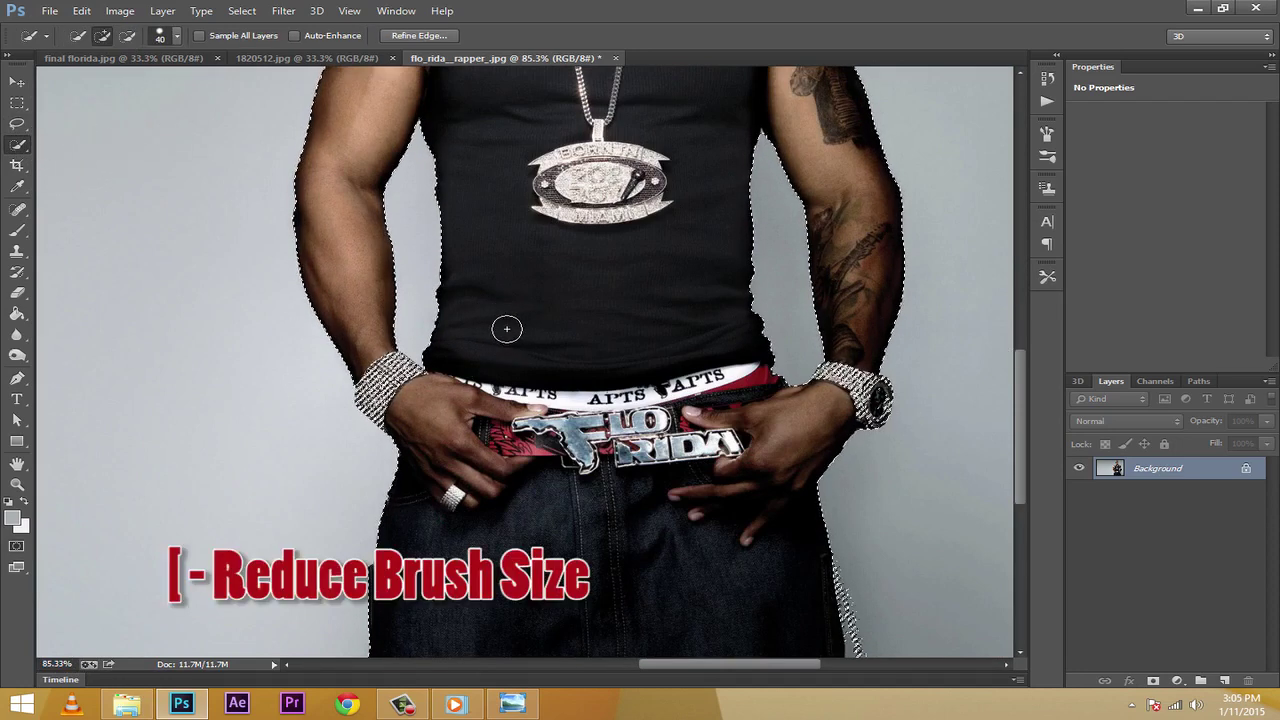
pyautogui.press('[')
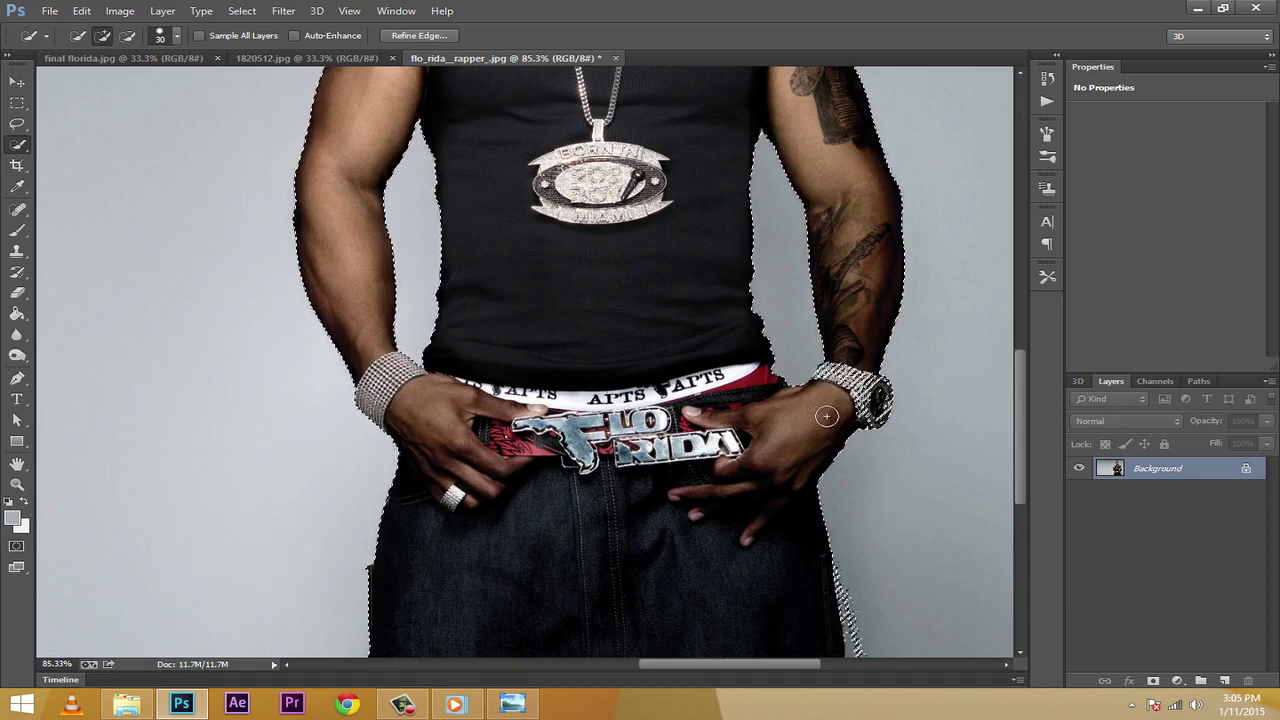
pyautogui.click(846, 441)
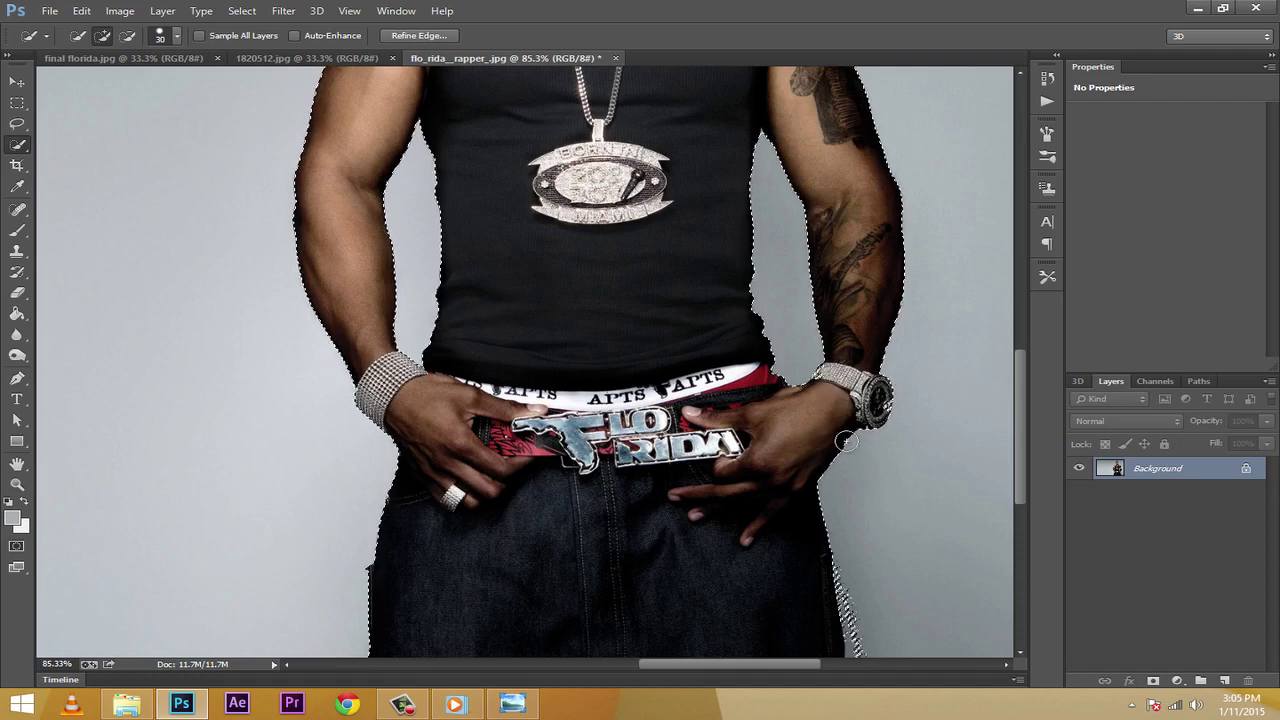
pyautogui.moveTo(1019, 460); pyautogui.dragTo(1013, 541)
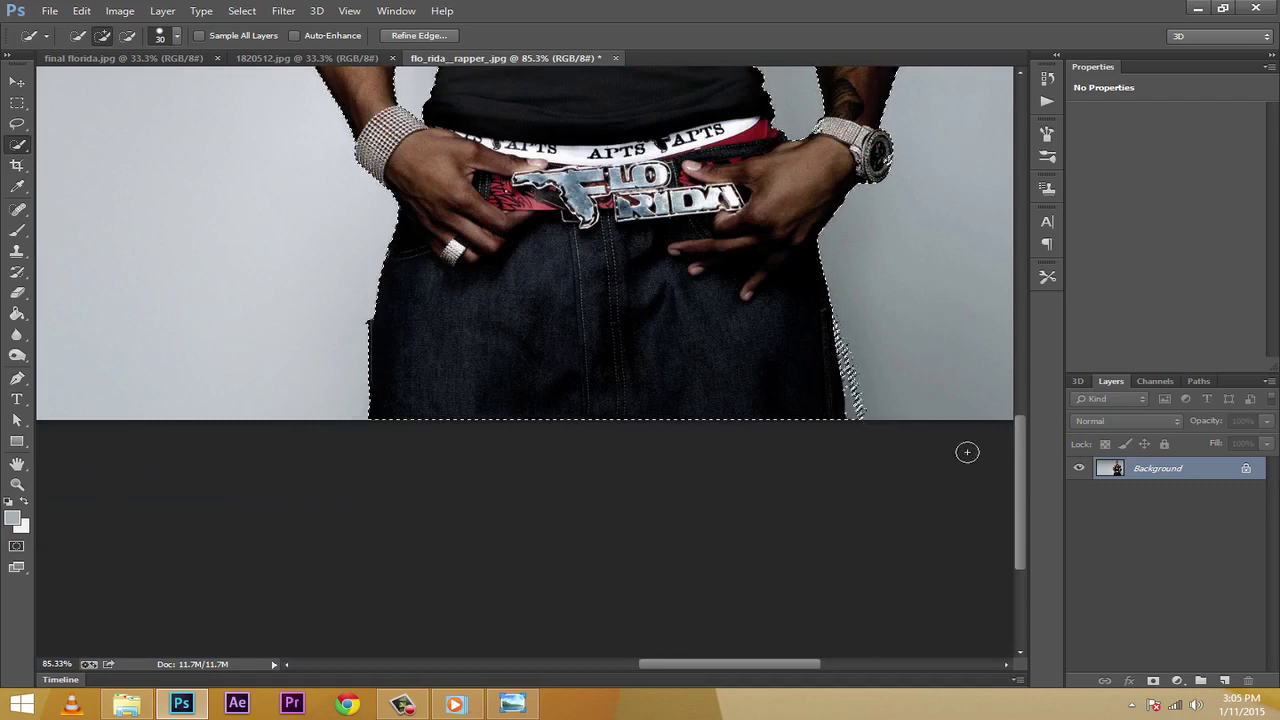
pyautogui.moveTo(1016, 491); pyautogui.dragTo(1015, 459)
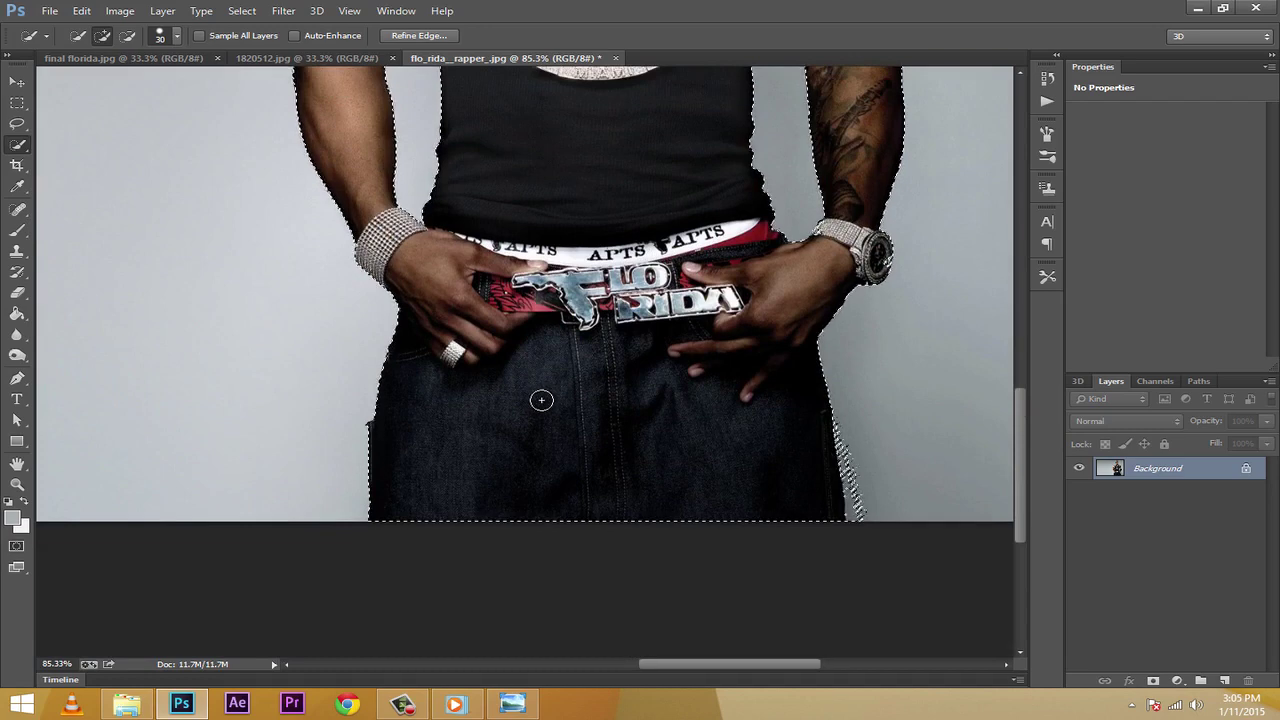
# Subtract the stray bulge at the jeans' edge and tighten the outline near the ear
pyautogui.click(127, 36)
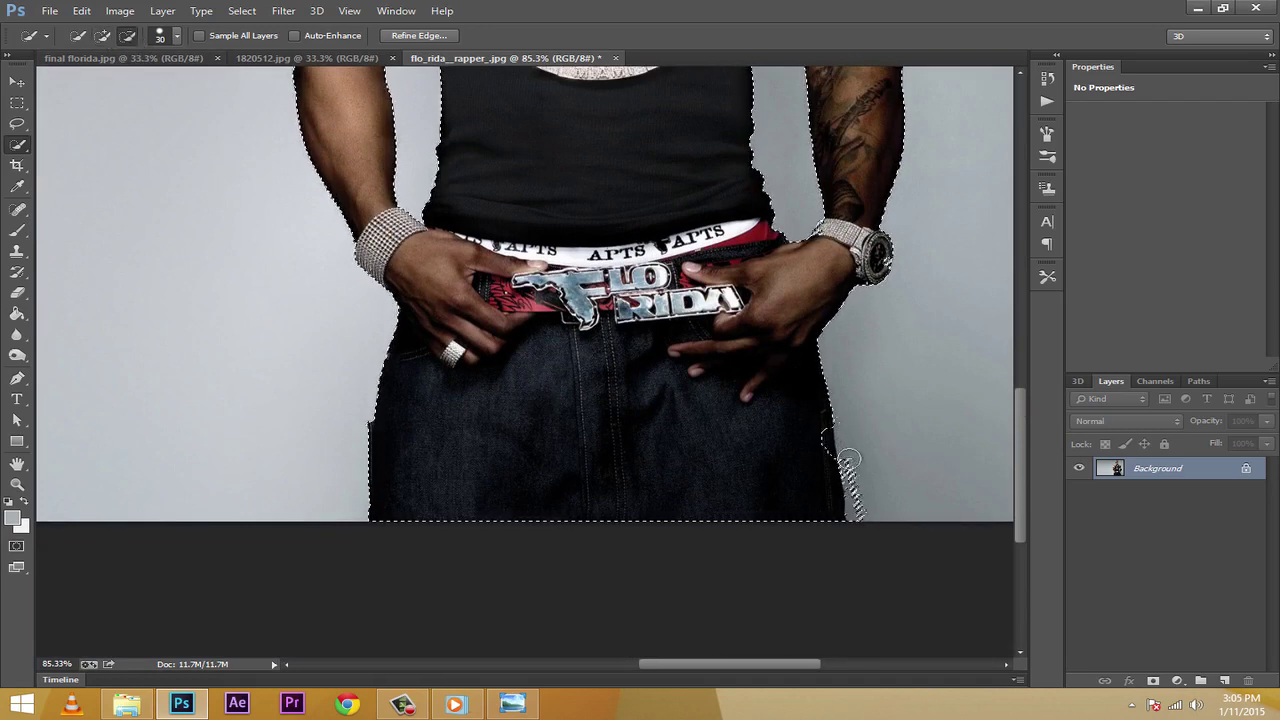
pyautogui.moveTo(855, 493); pyautogui.dragTo(857, 520)
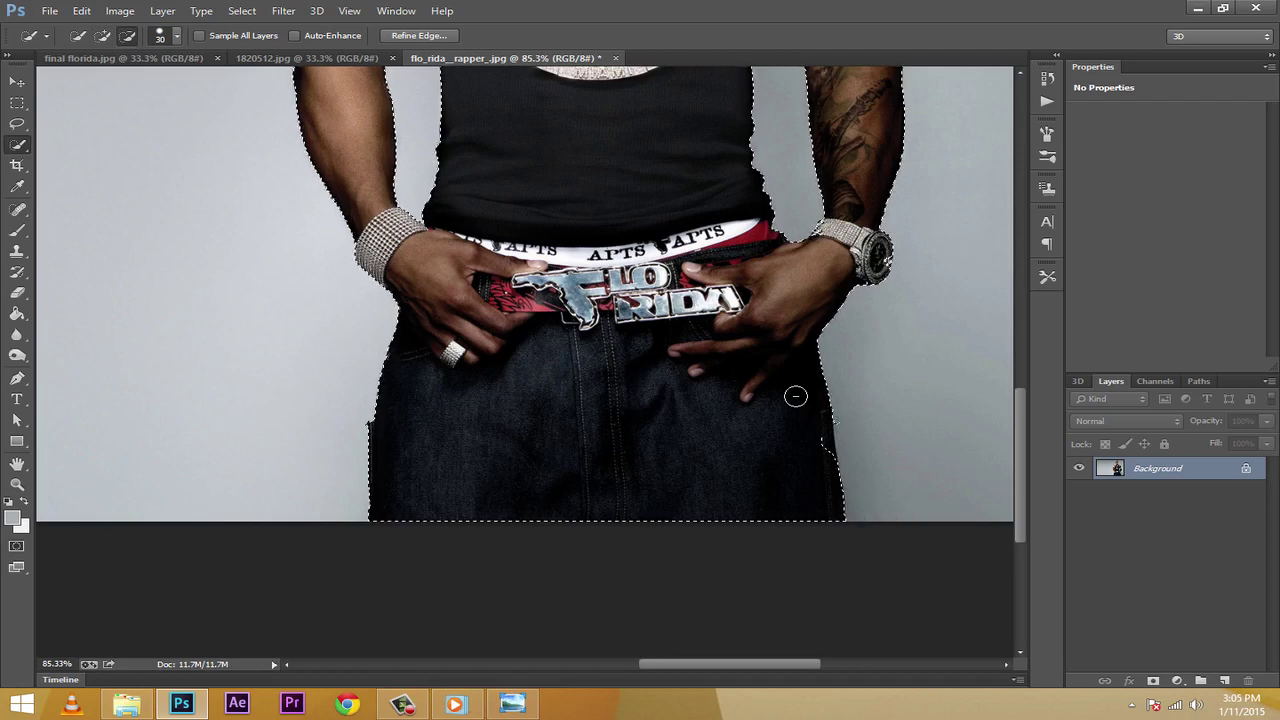
pyautogui.click(102, 36)
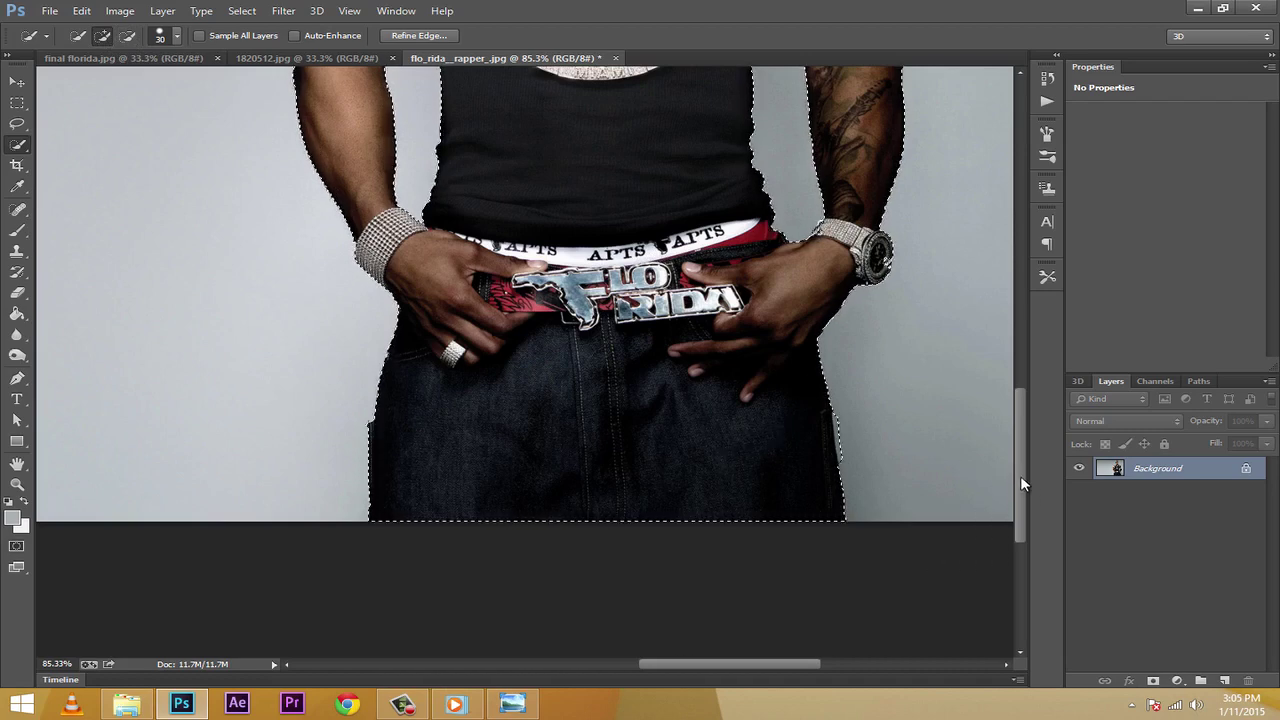
pyautogui.moveTo(1017, 494); pyautogui.dragTo(1017, 479)
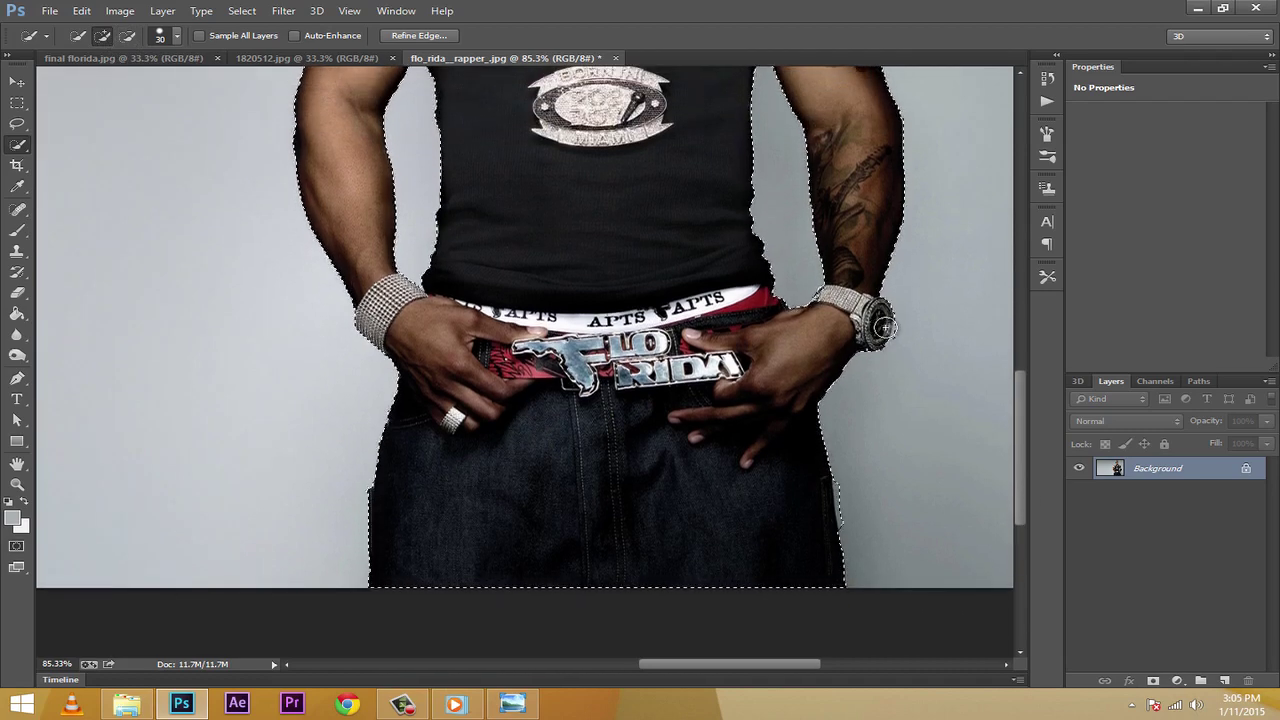
pyautogui.moveTo(1017, 437)
pyautogui.mouseDown()
pyautogui.moveTo(1016, 357)
pyautogui.moveTo(994, 337)
pyautogui.moveTo(1015, 295)
pyautogui.mouseUp()
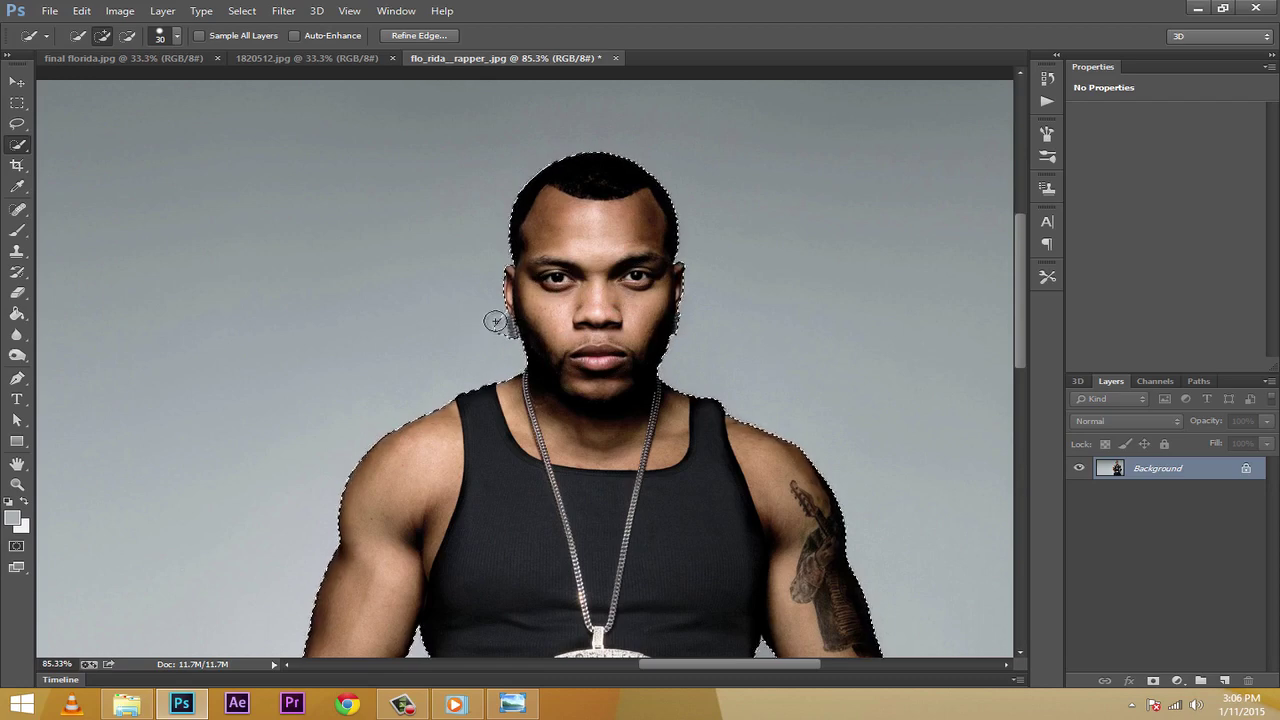
pyautogui.click(127, 35)
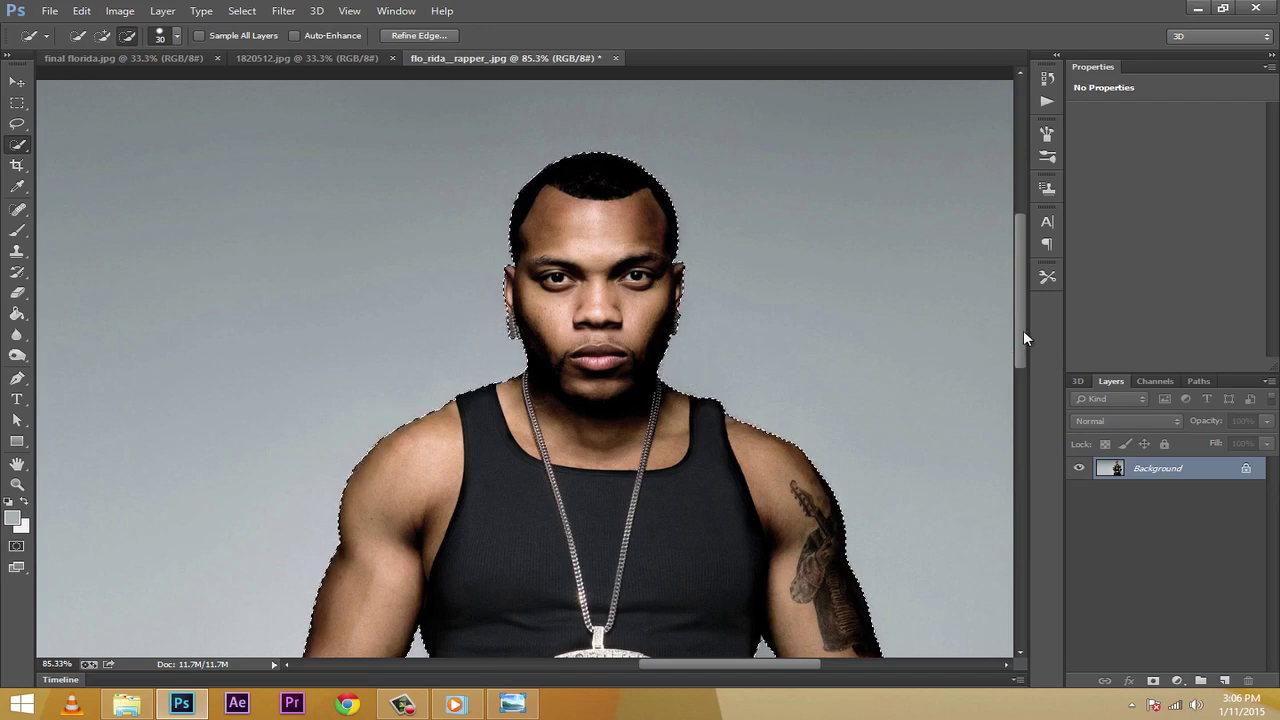
pyautogui.moveTo(1023, 338); pyautogui.dragTo(1024, 481)
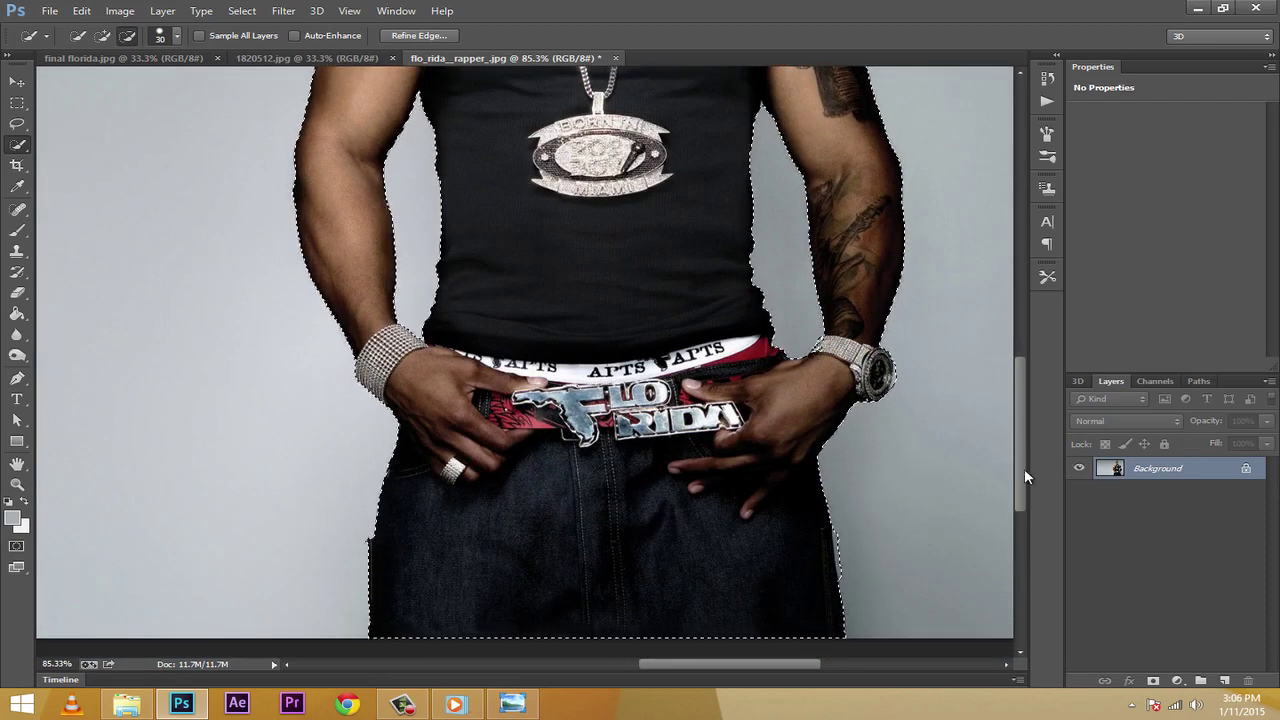
# Mask Layer 0 to the selection so the rapper sits on transparency, then add Layer 1
pyautogui.click(1153, 681)
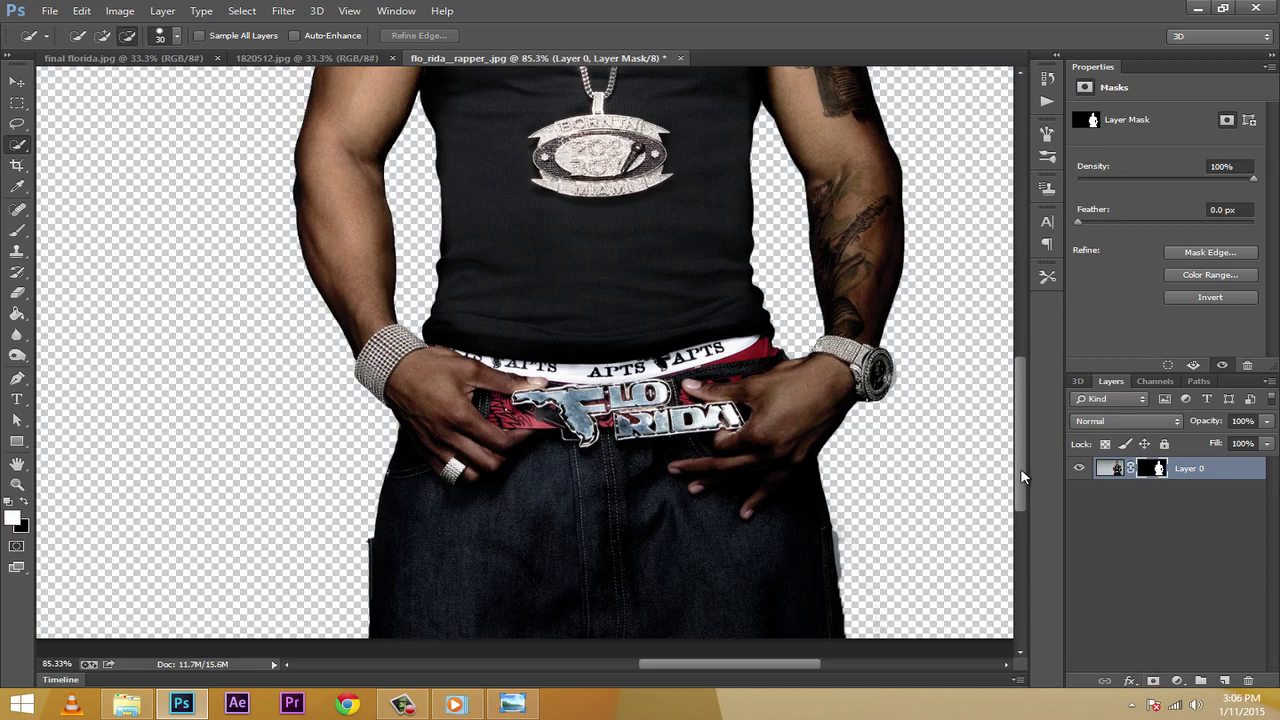
pyautogui.moveTo(1020, 468); pyautogui.dragTo(1020, 338)
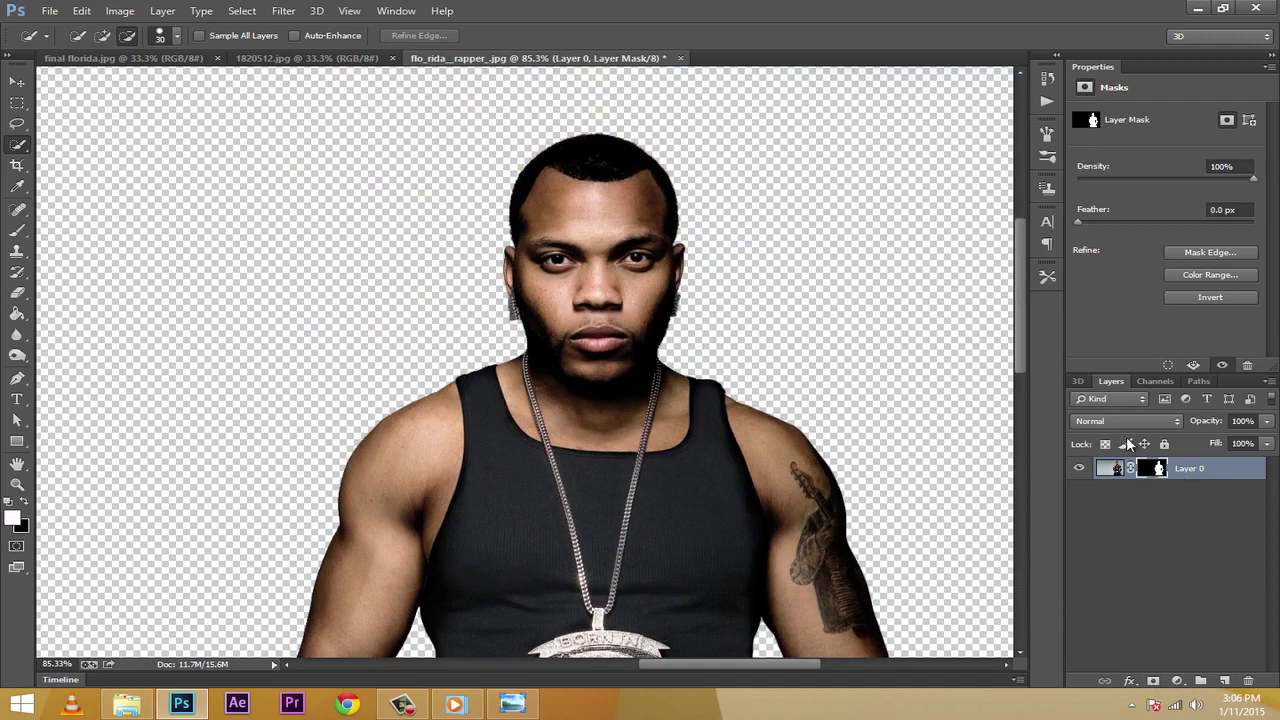
pyautogui.moveTo(1015, 344); pyautogui.dragTo(1035, 416)
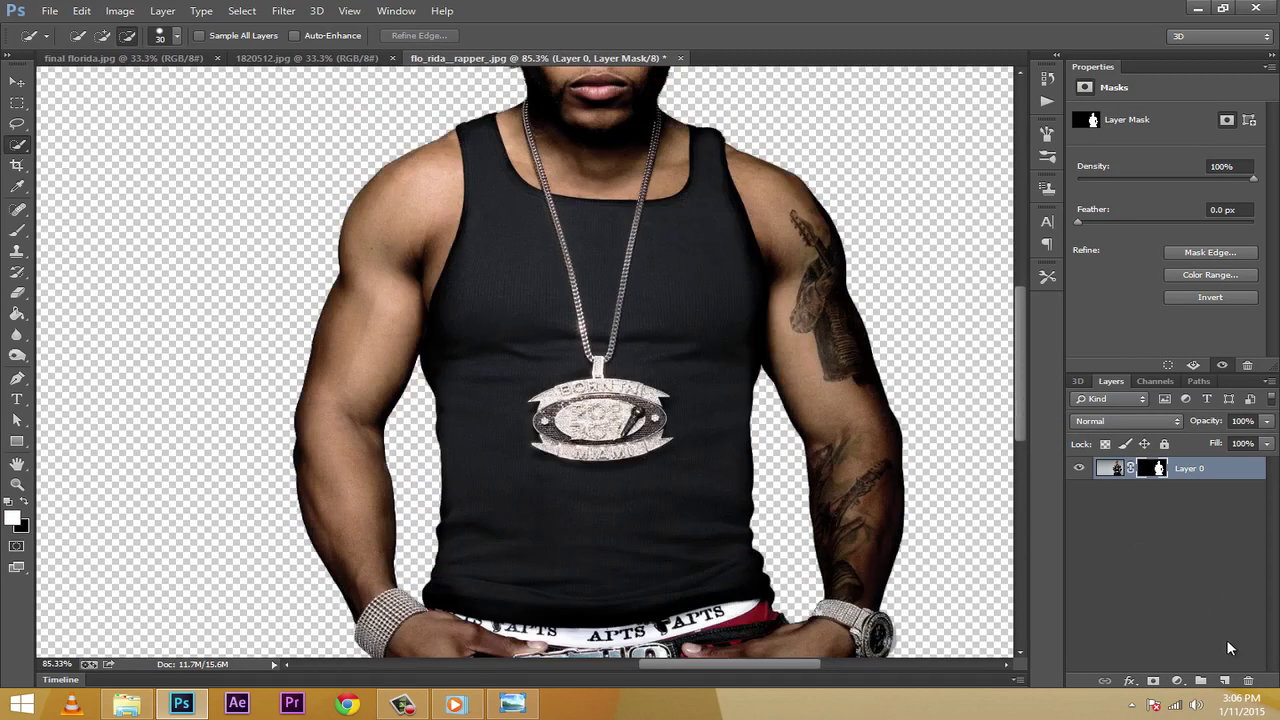
pyautogui.click(1224, 681)
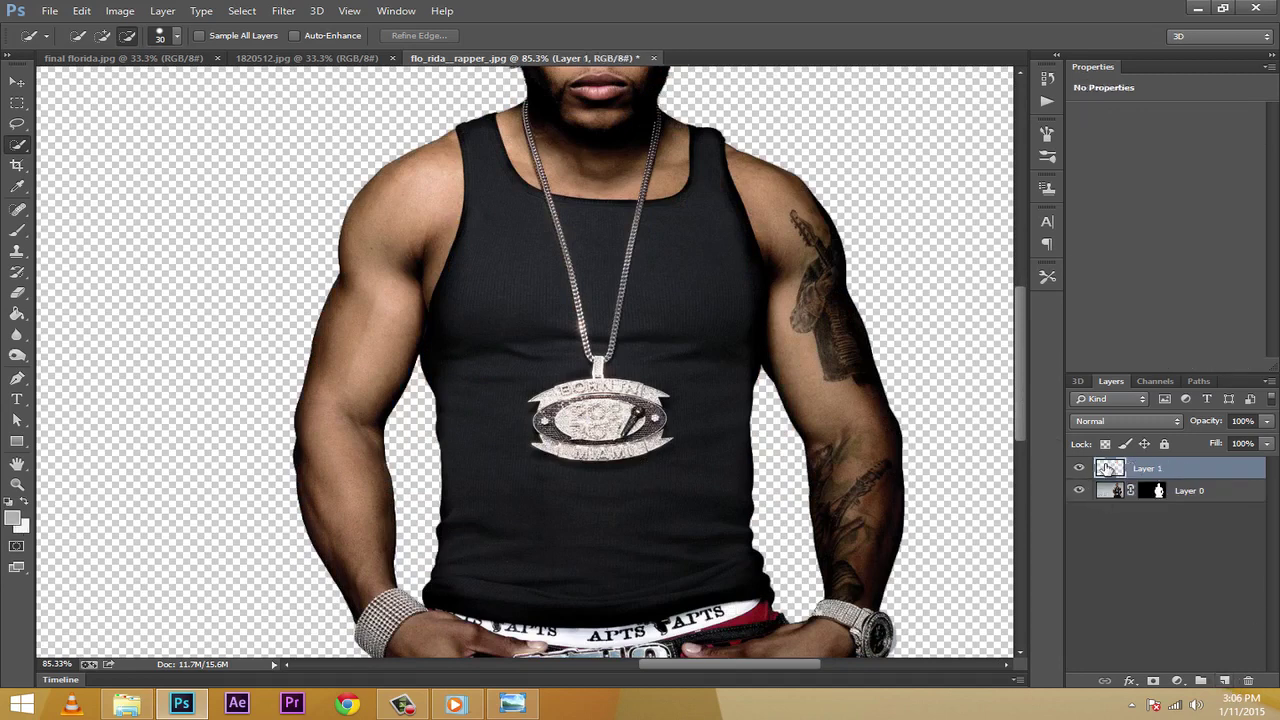
# Move Layer 1 below Layer 0 and set the foreground colour to #8aff00
pyautogui.moveTo(1106, 481); pyautogui.dragTo(1108, 510)
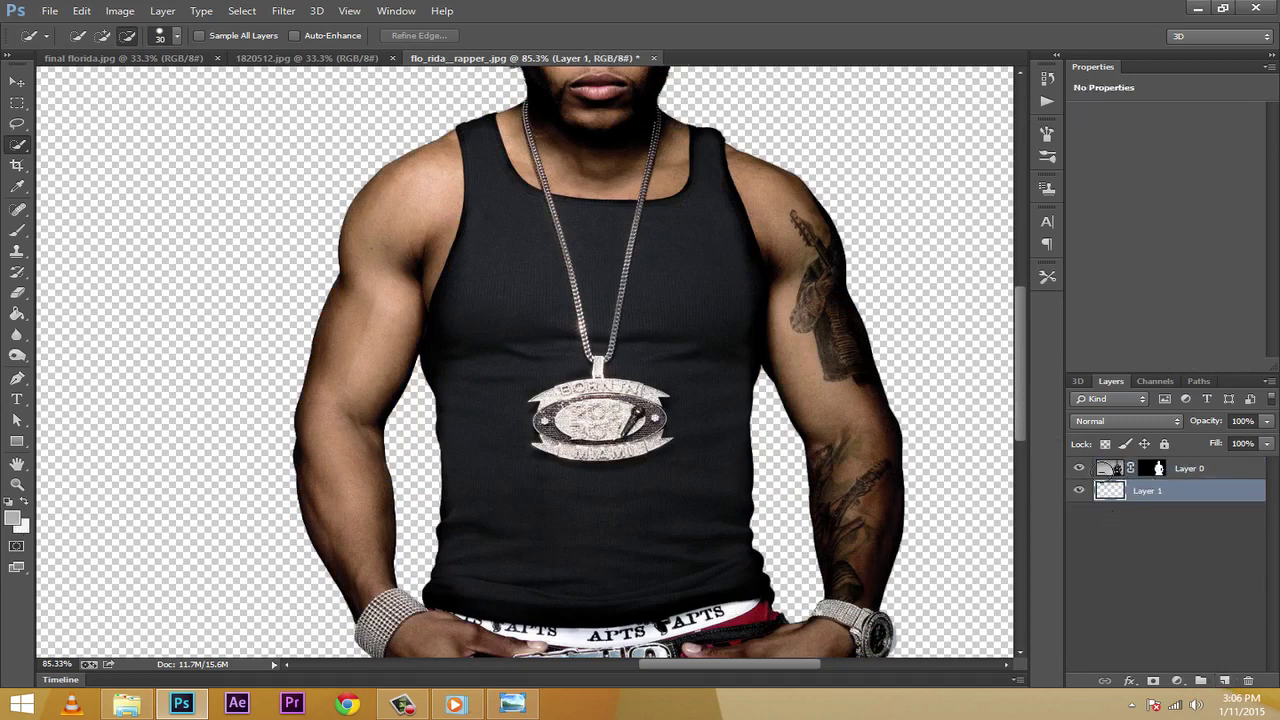
pyautogui.click(18, 314)
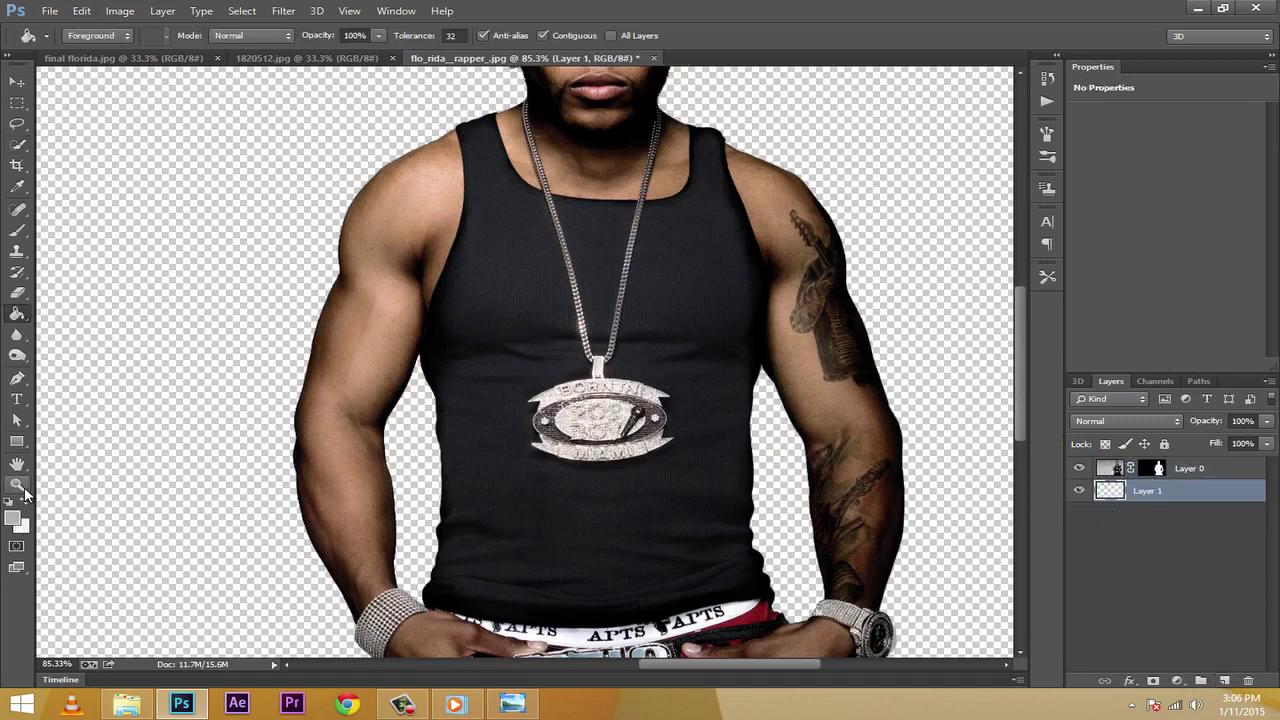
pyautogui.click(15, 523)
pyautogui.moveTo(722, 370); pyautogui.dragTo(896, 371)
pyautogui.moveTo(935, 327); pyautogui.dragTo(918, 175)
pyautogui.click(918, 173)
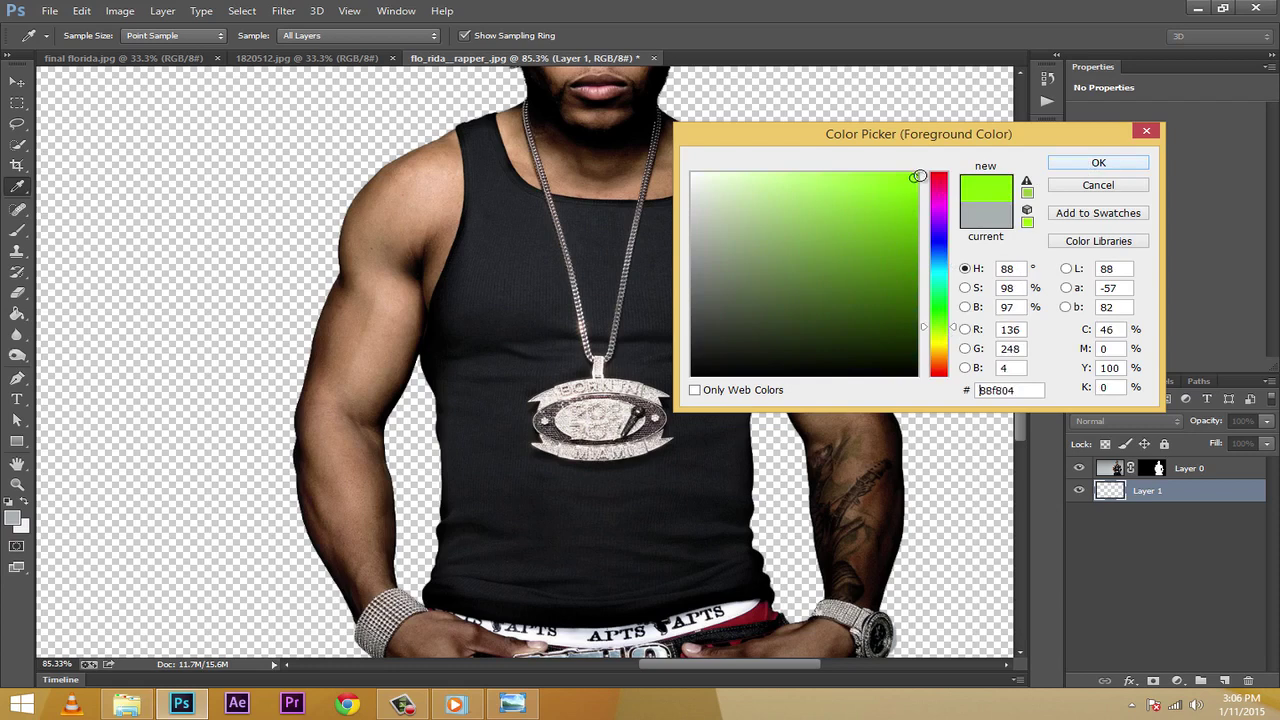
pyautogui.click(1097, 163)
# Fill Layer 1 with the lime green using the Paint Bucket
pyautogui.press('g')
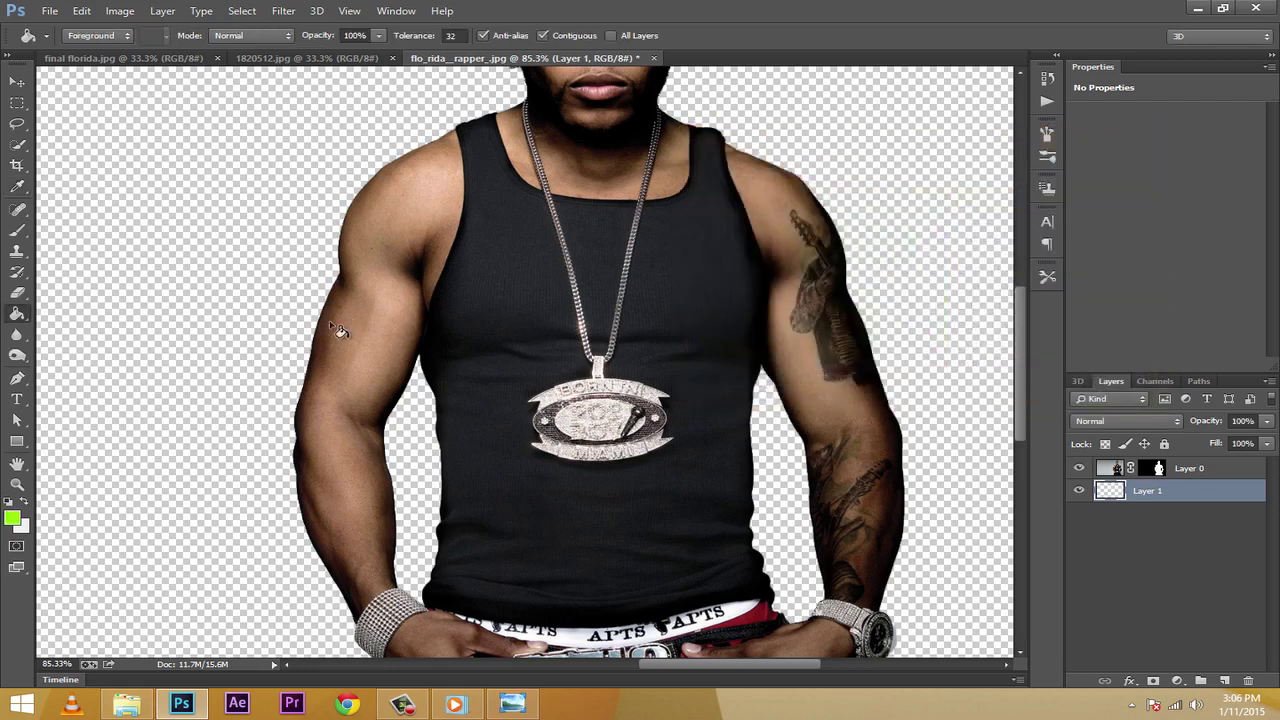
pyautogui.click(146, 335)
pyautogui.scroll(-5, 137, 446)
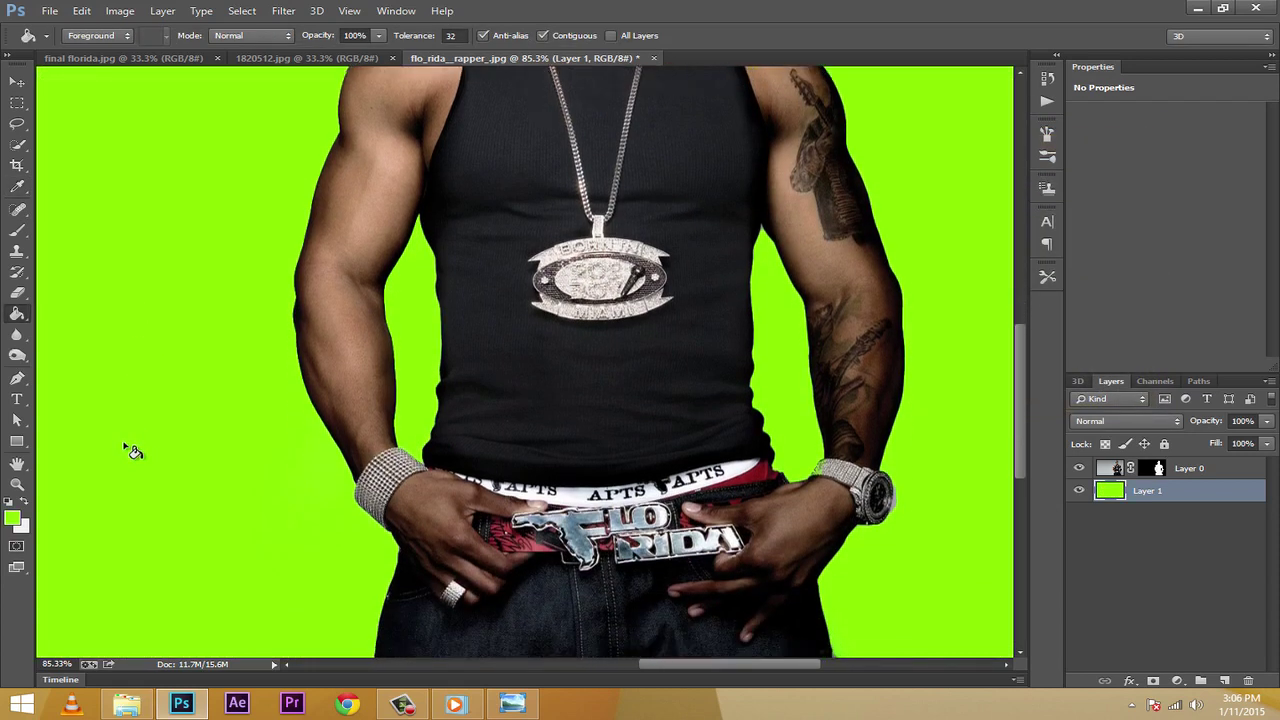
pyautogui.scroll(-4, 130, 451)
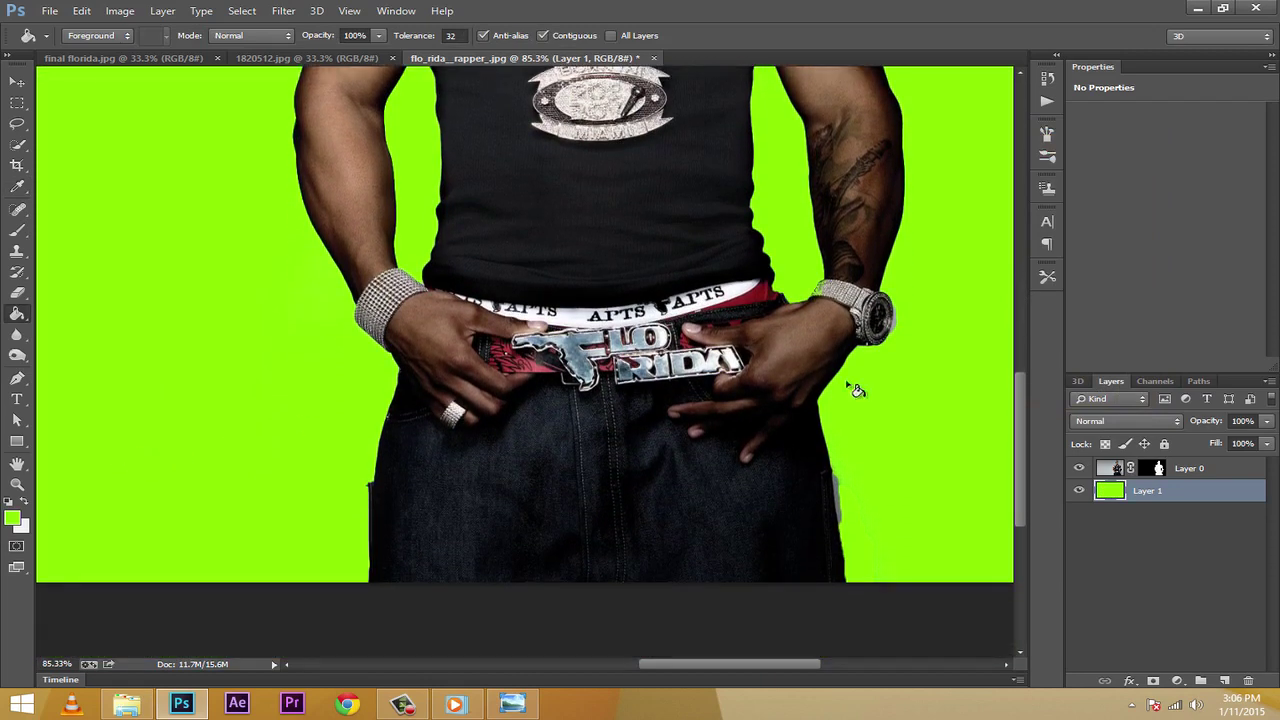
# Target Layer 0's mask with a black size-25 brush at 50% opacity and flow
pyautogui.click(1159, 469)
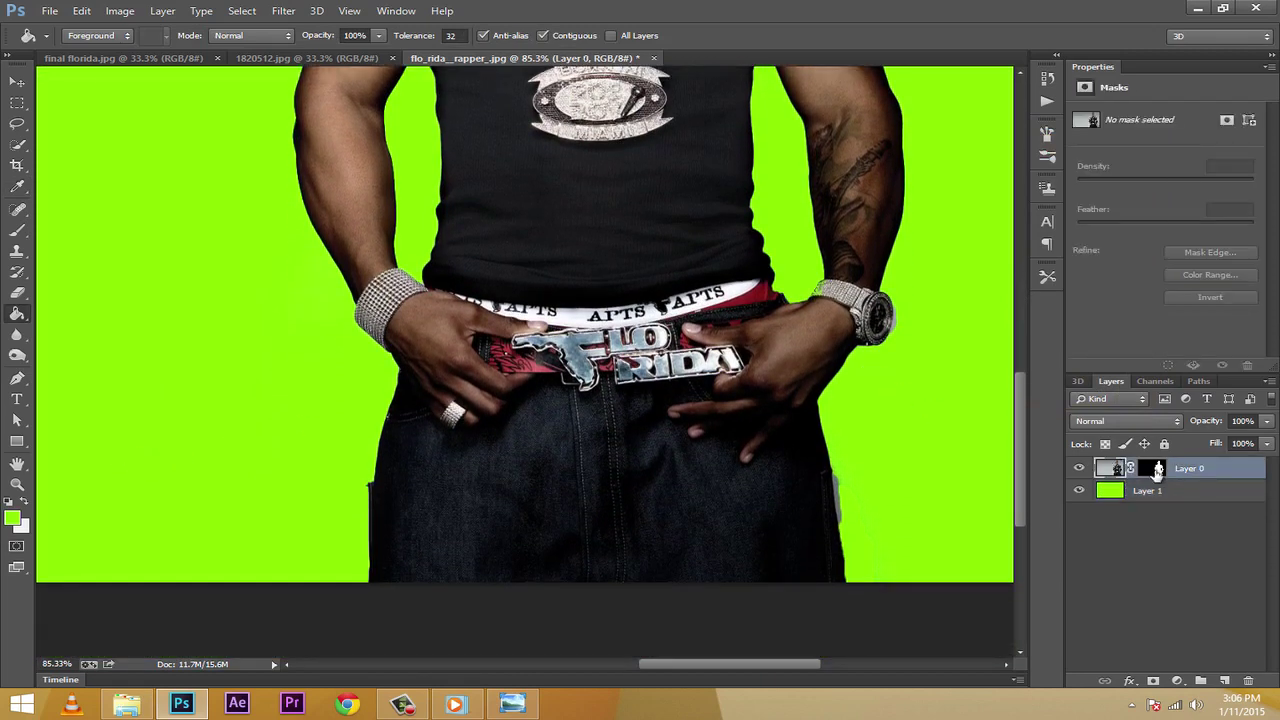
pyautogui.click(17, 230)
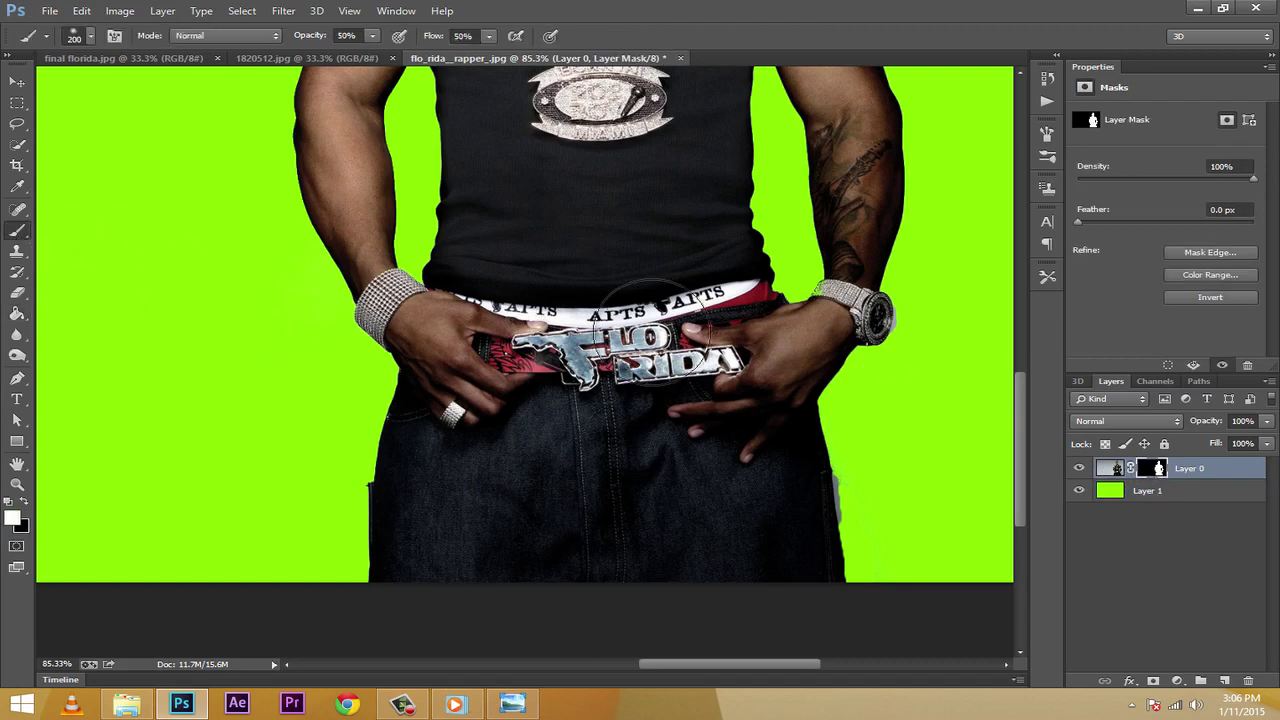
pyautogui.click(25, 503)
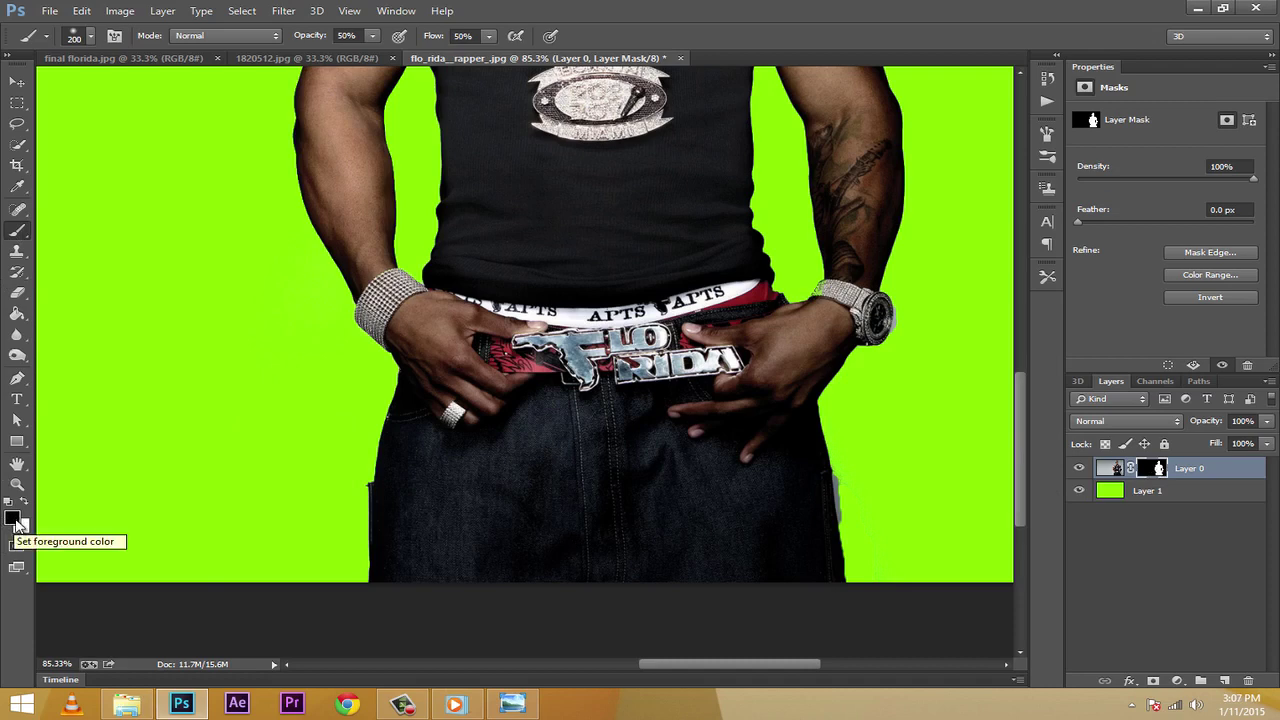
pyautogui.press('[')
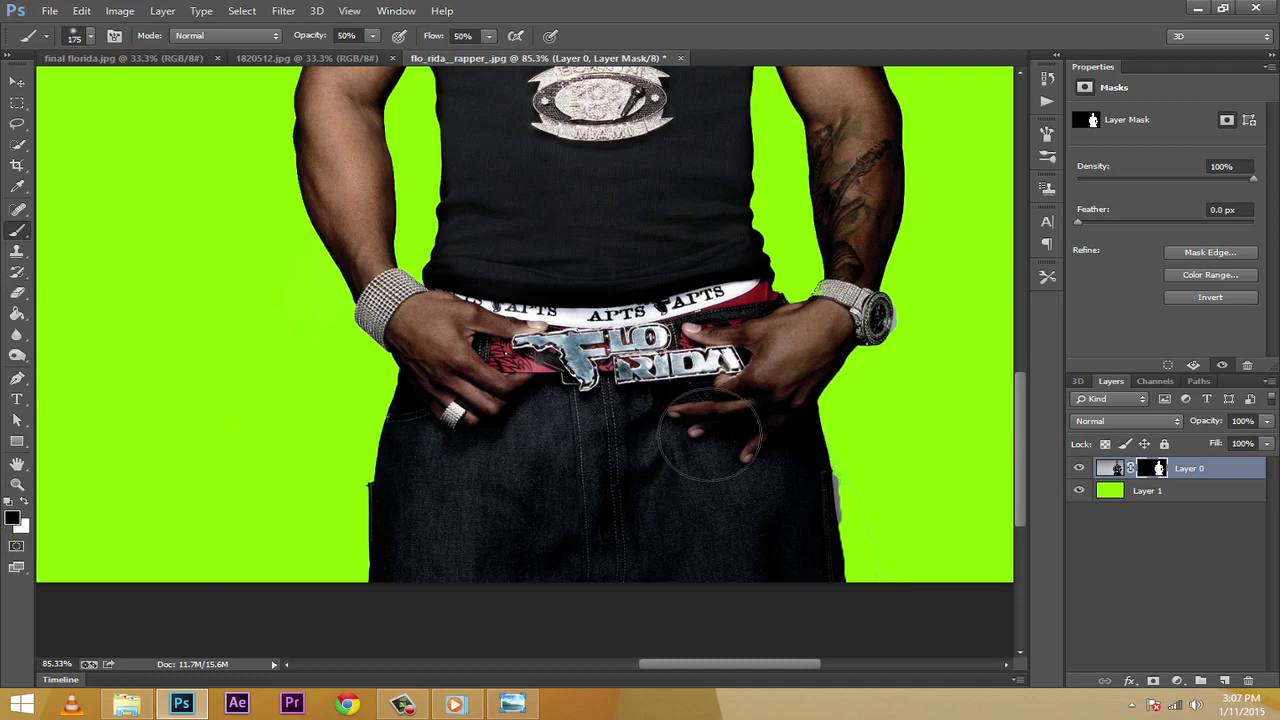
pyautogui.press('[')
pyautogui.press('[')
pyautogui.press('[')
pyautogui.press('[')
pyautogui.press('[')
pyautogui.press('[')
pyautogui.press('[')
pyautogui.press('[')
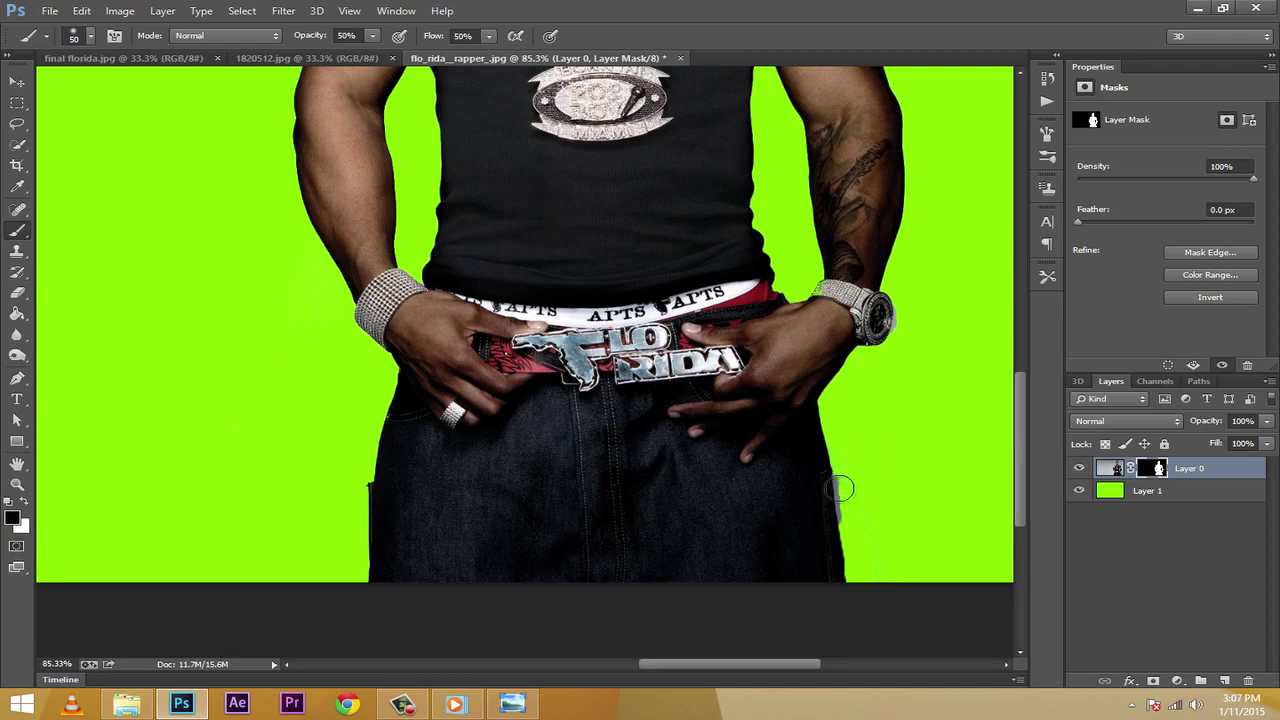
pyautogui.press('[')
pyautogui.press('[')
pyautogui.click(12, 518)
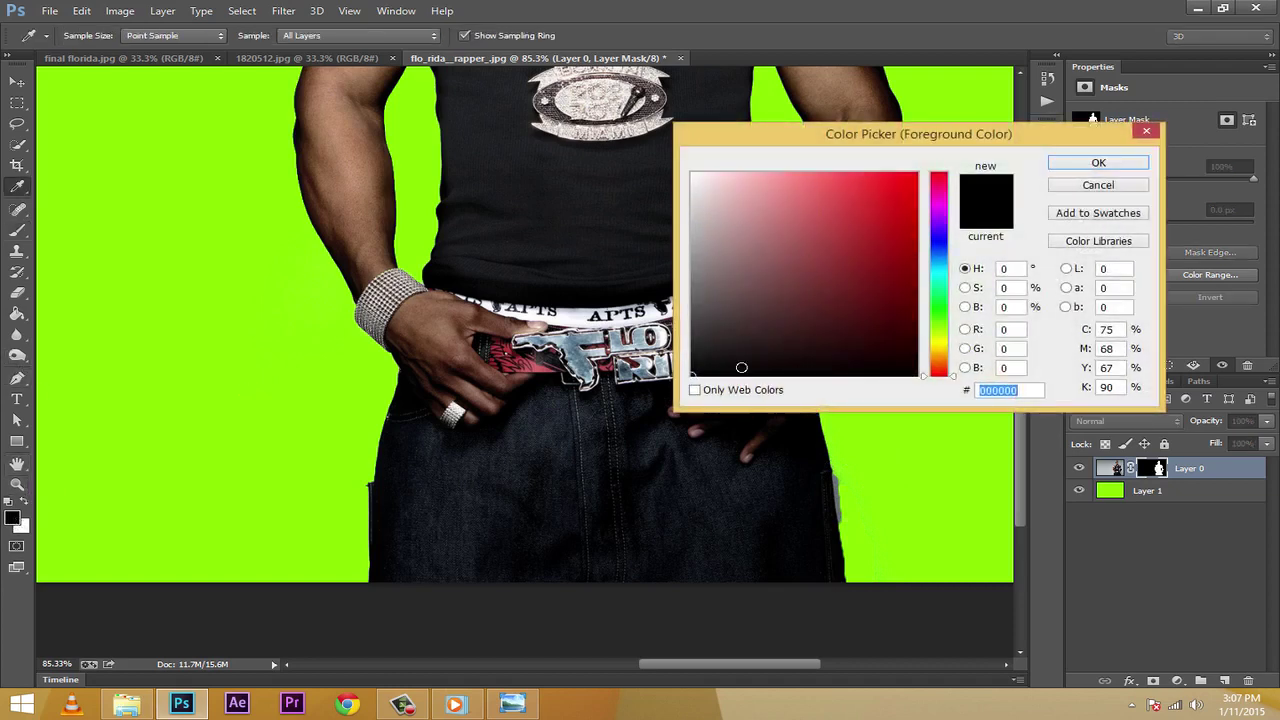
pyautogui.click(1092, 166)
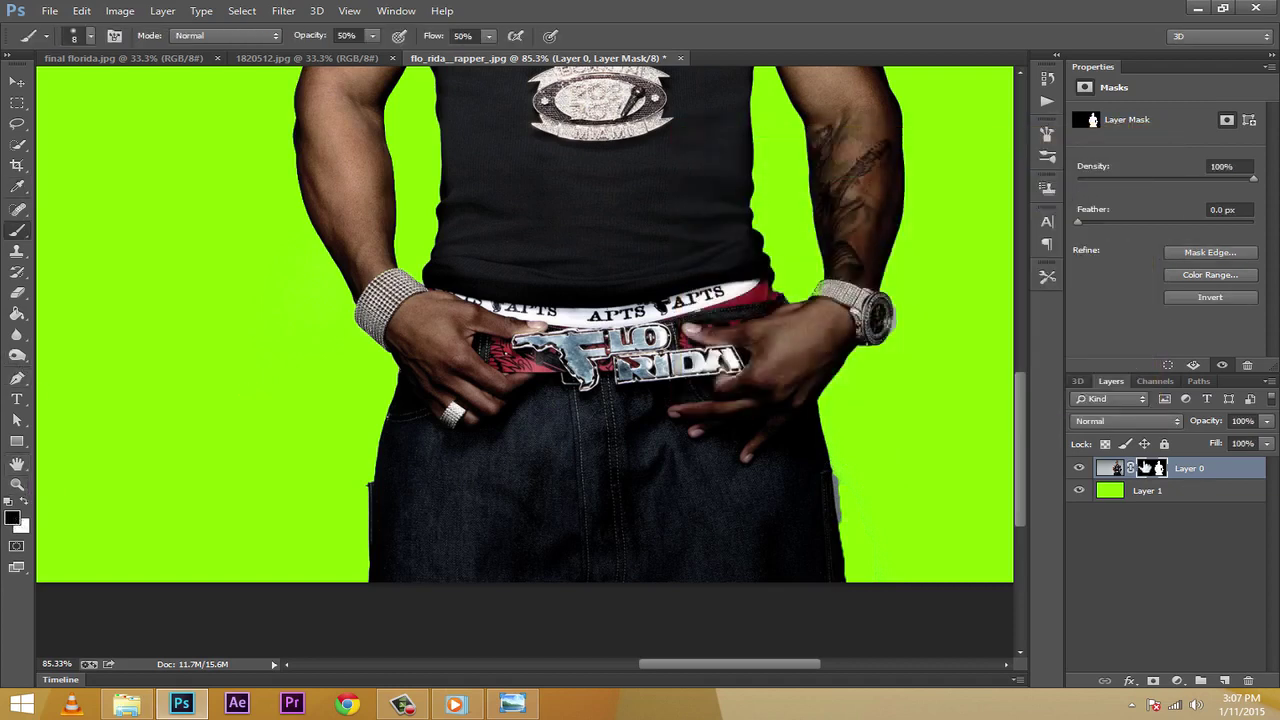
pyautogui.click(1145, 468)
# Zoom to about 186% and set the brush opacity and flow to 100%
pyautogui.moveTo(50, 665); pyautogui.dragTo(843, 668)
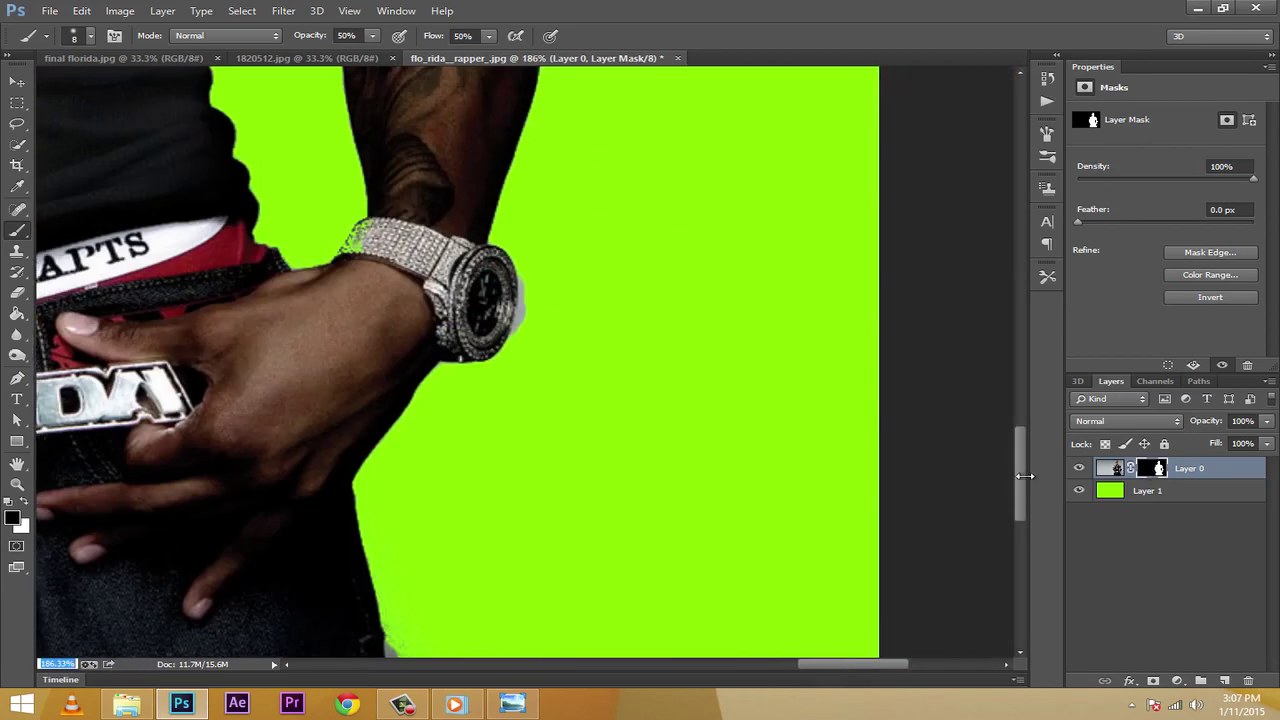
pyautogui.moveTo(1022, 466); pyautogui.dragTo(1023, 494)
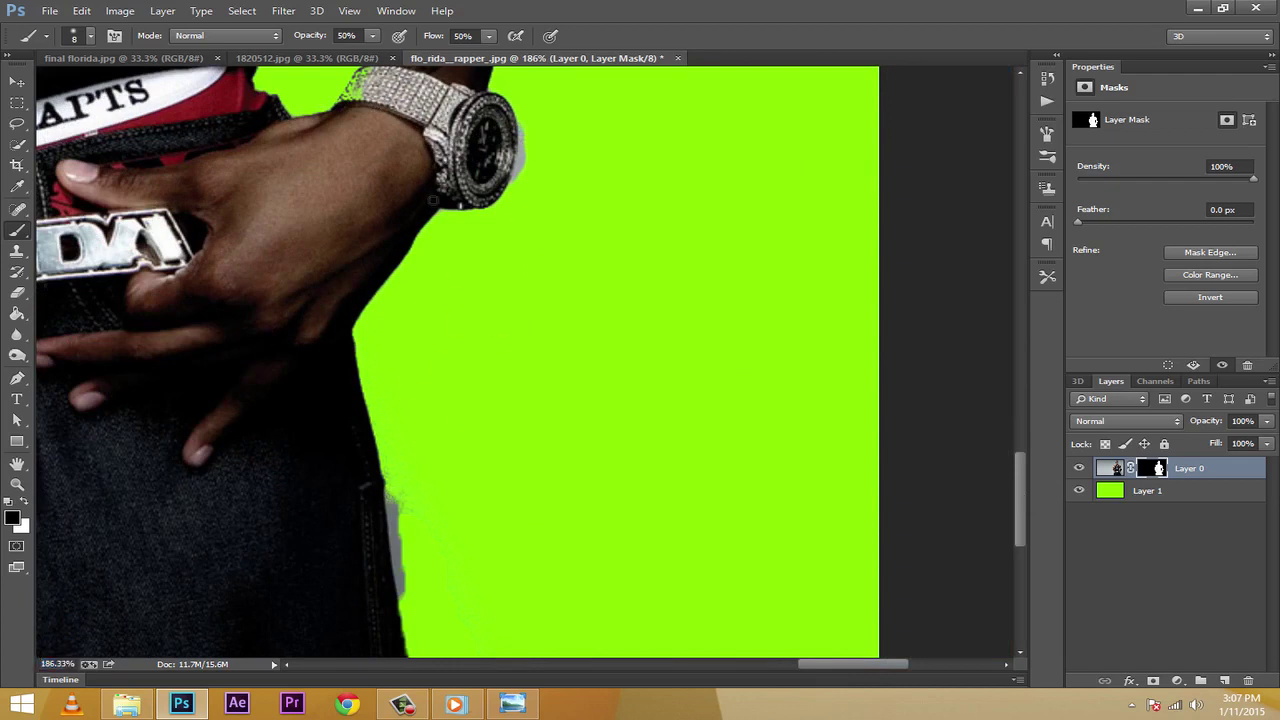
pyautogui.click(347, 36)
pyautogui.write('100')
pyautogui.click(464, 36)
pyautogui.write('100')
pyautogui.press('Return')
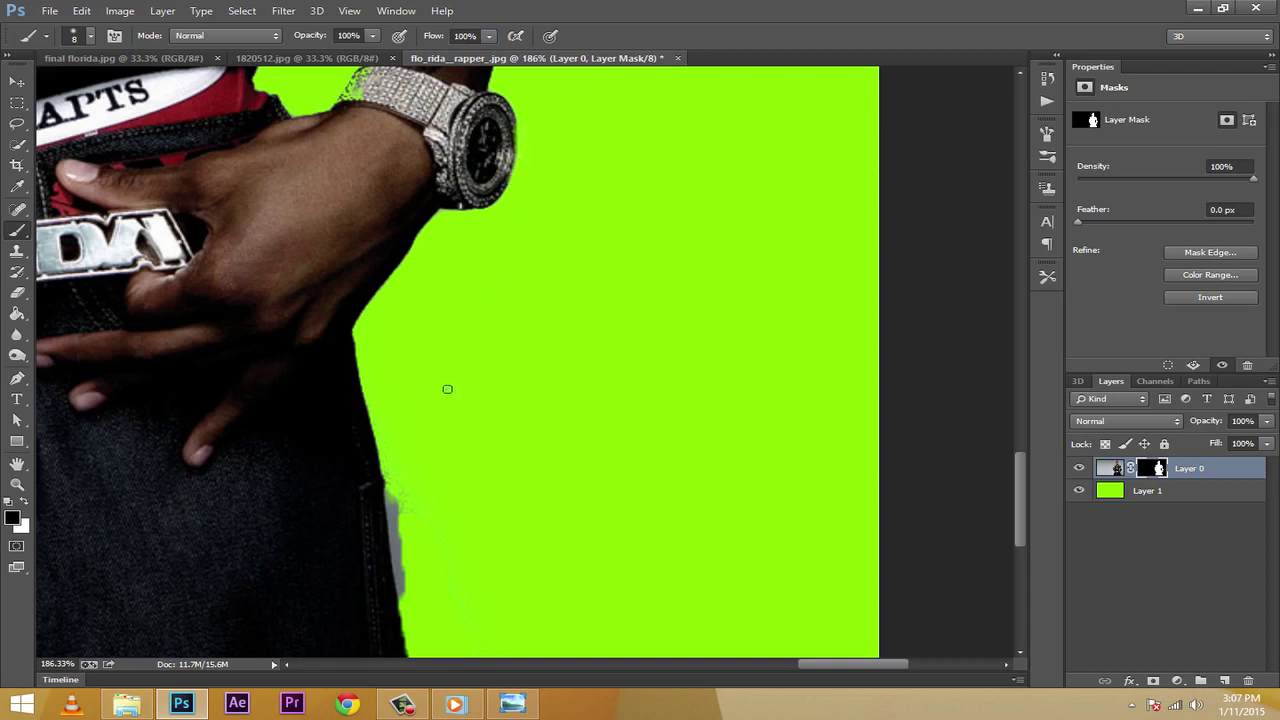
# Paint out the grey fringe along the jeans edge, then enlarge the brush to 50
pyautogui.moveTo(405, 484)
pyautogui.mouseDown()
pyautogui.moveTo(394, 510)
pyautogui.moveTo(406, 598)
pyautogui.moveTo(389, 496)
pyautogui.moveTo(422, 478)
pyautogui.mouseUp()
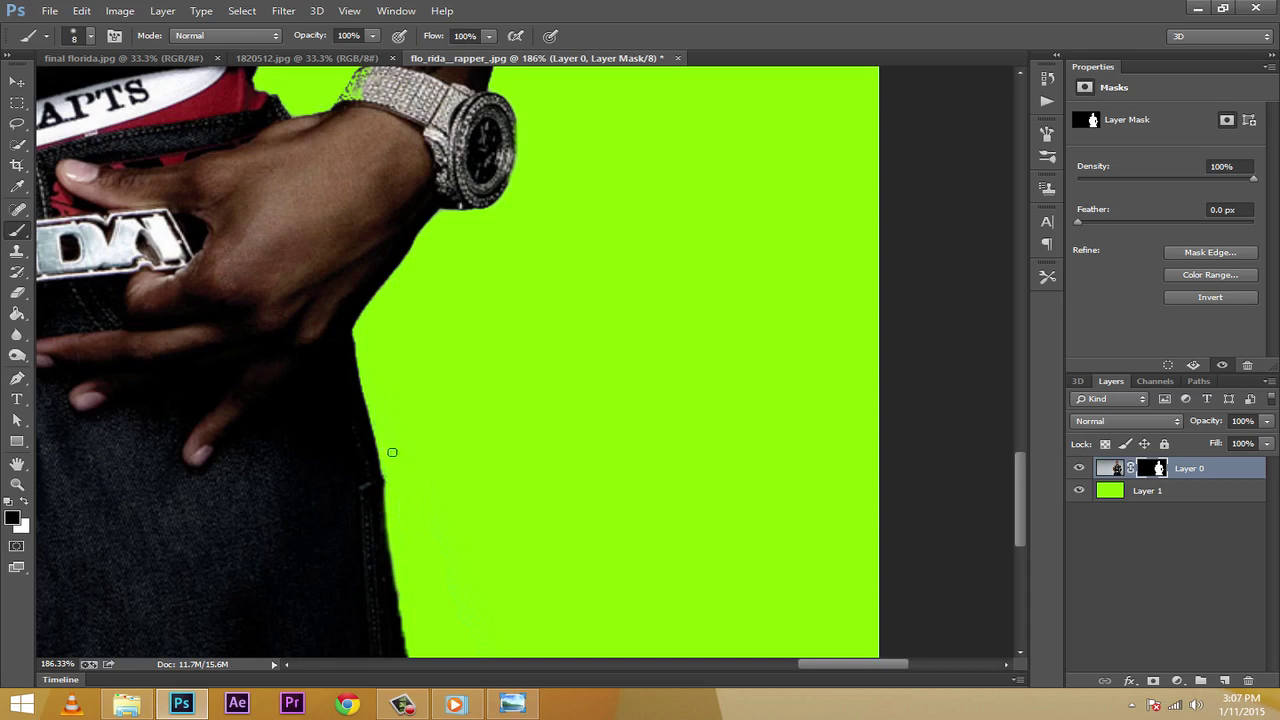
pyautogui.scroll(-3, 550, 611)
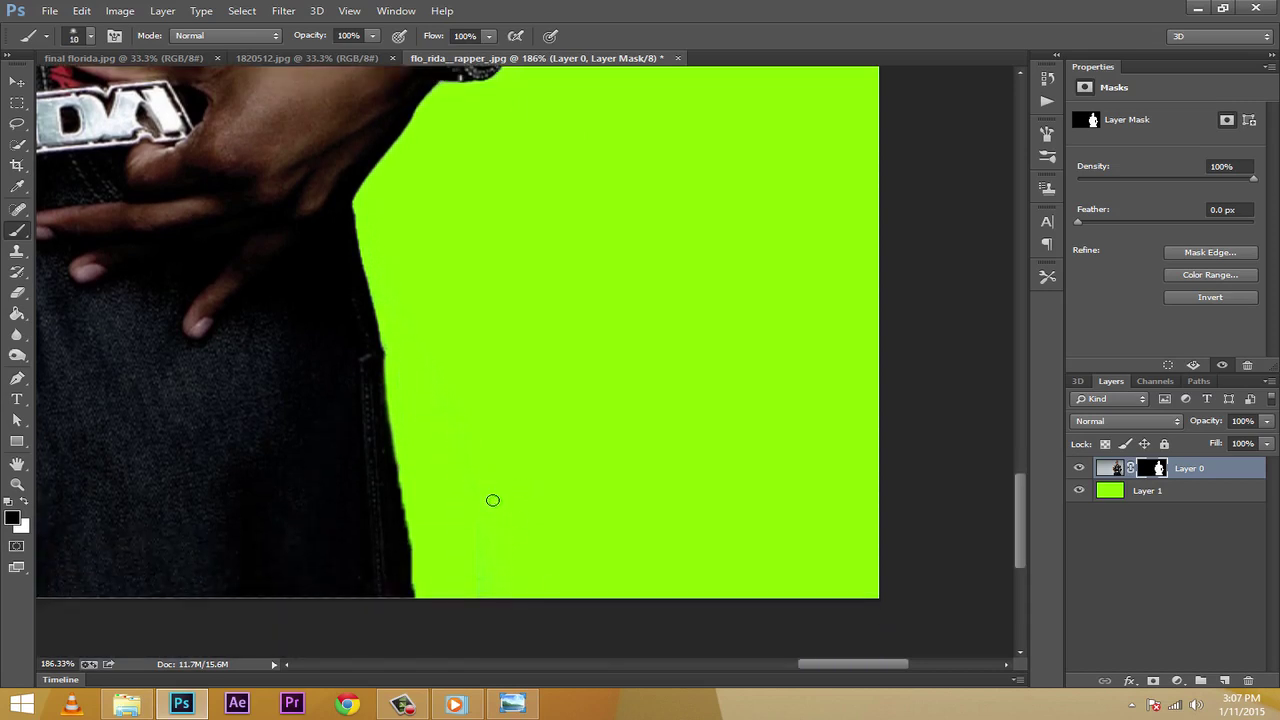
pyautogui.press(']')
pyautogui.press(']')
pyautogui.press(']')
pyautogui.press(']')
# Pan to the wristwatch and paint white on the mask to restore its top-left edge
pyautogui.moveTo(825, 663); pyautogui.dragTo(778, 663)
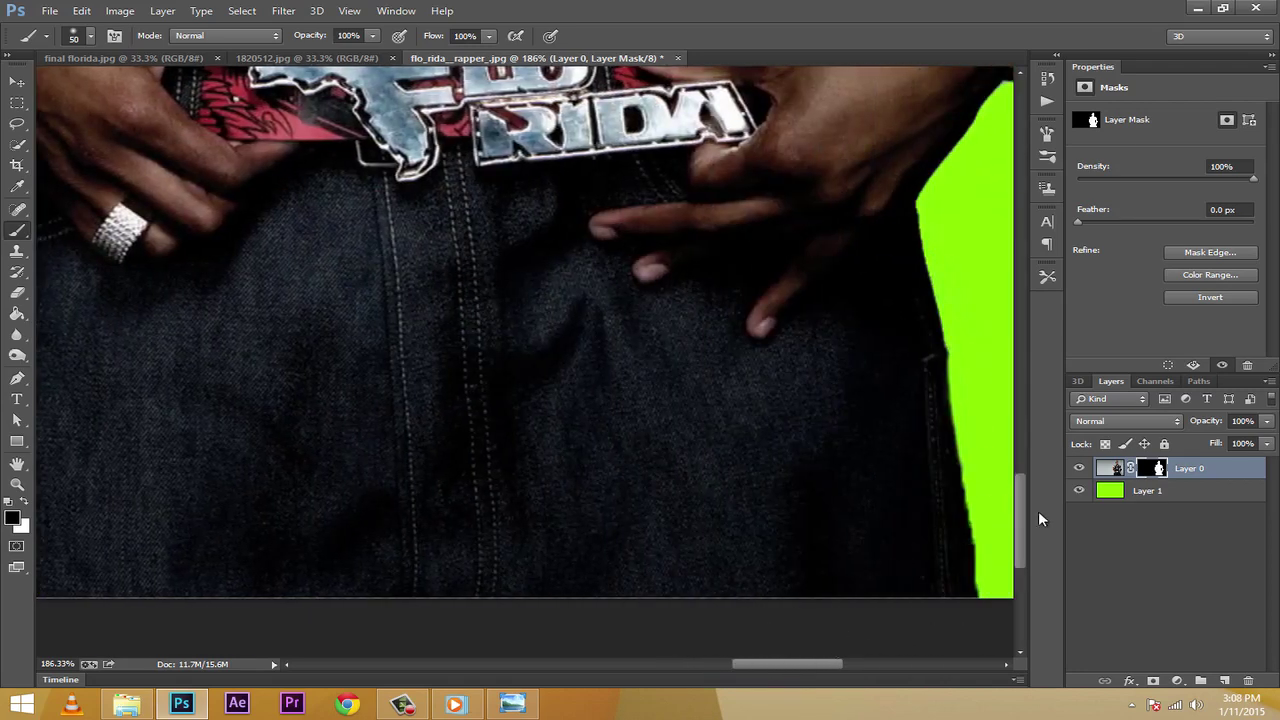
pyautogui.moveTo(1018, 492); pyautogui.dragTo(1018, 417)
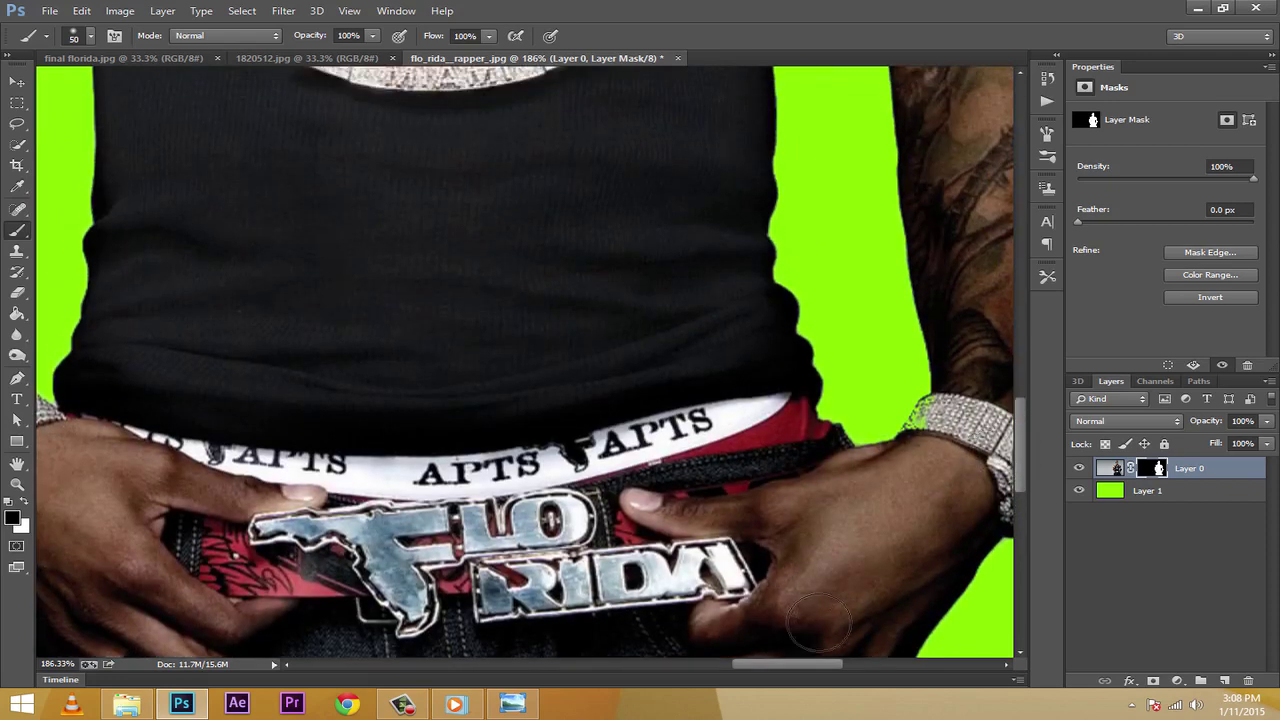
pyautogui.moveTo(780, 673); pyautogui.dragTo(802, 668)
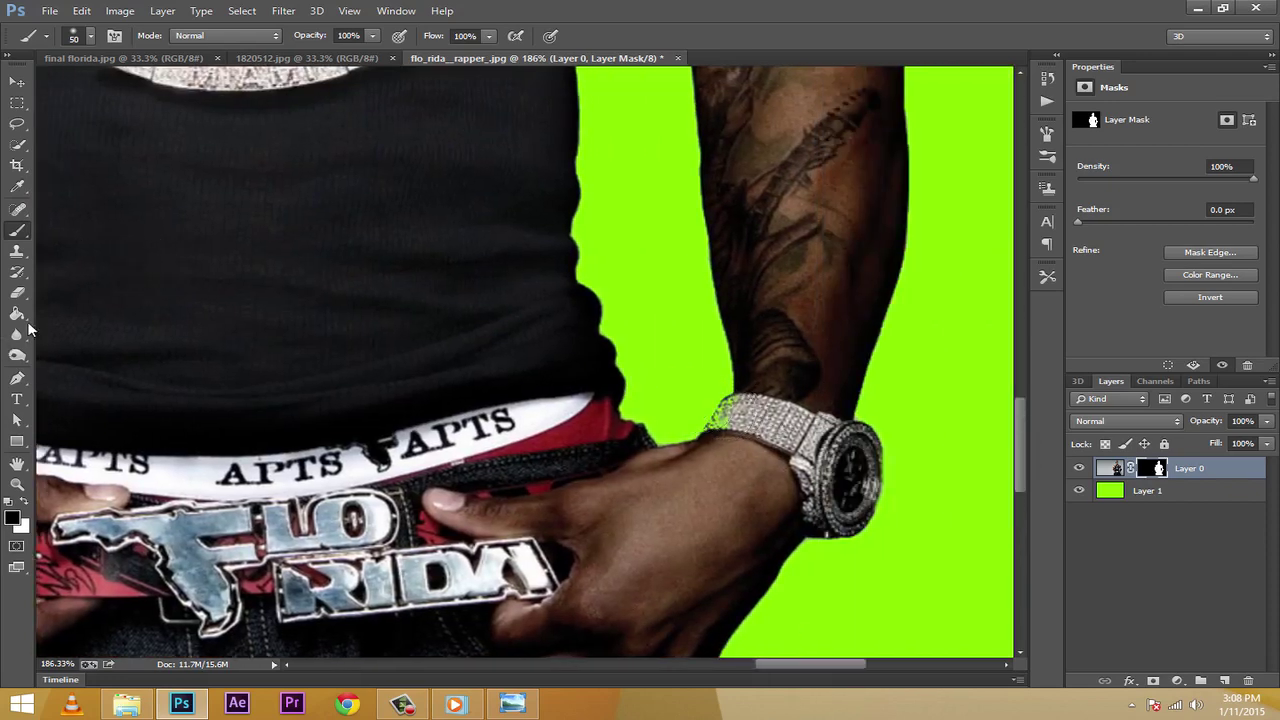
pyautogui.click(26, 503)
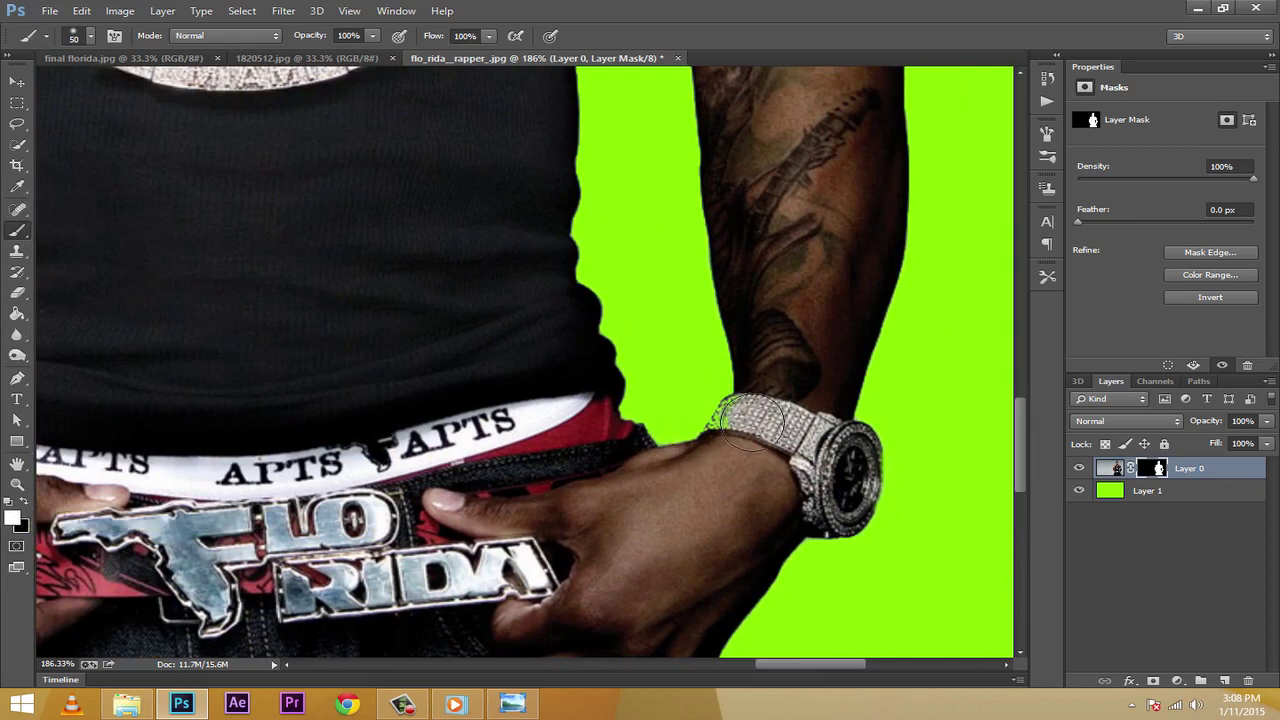
pyautogui.moveTo(740, 415); pyautogui.dragTo(700, 402)
pyautogui.click(26, 503)
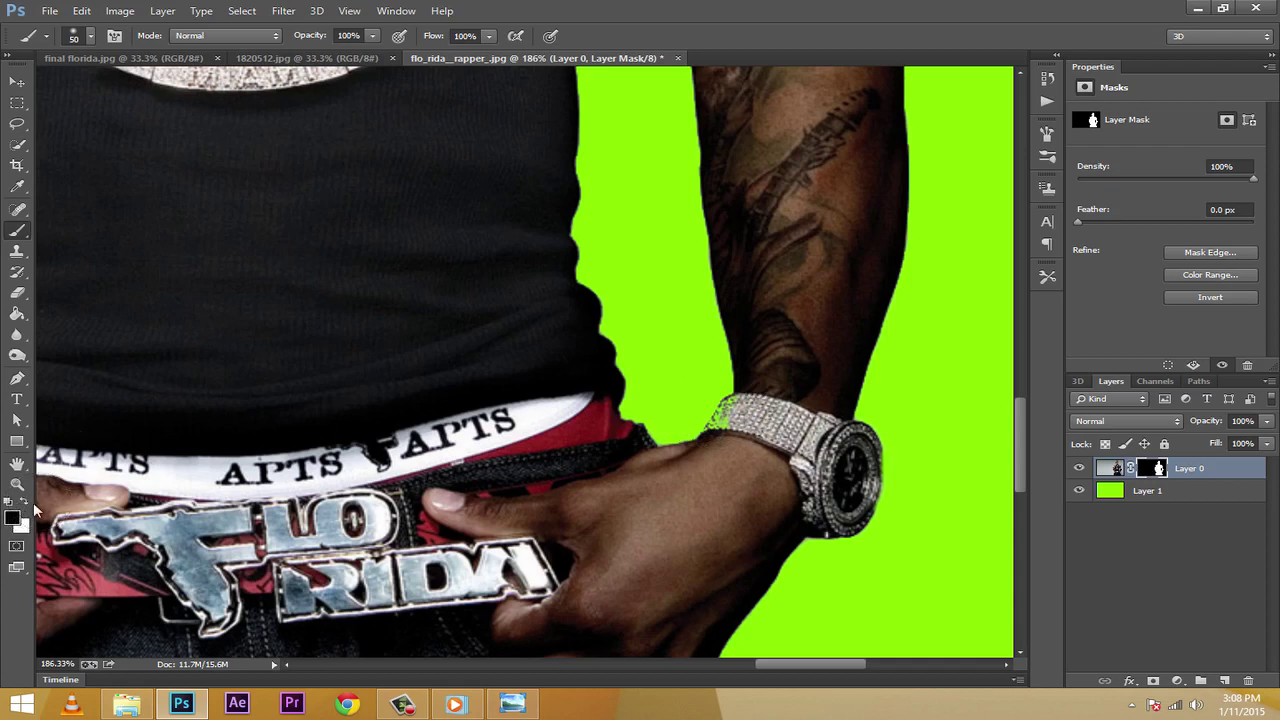
pyautogui.click(26, 503)
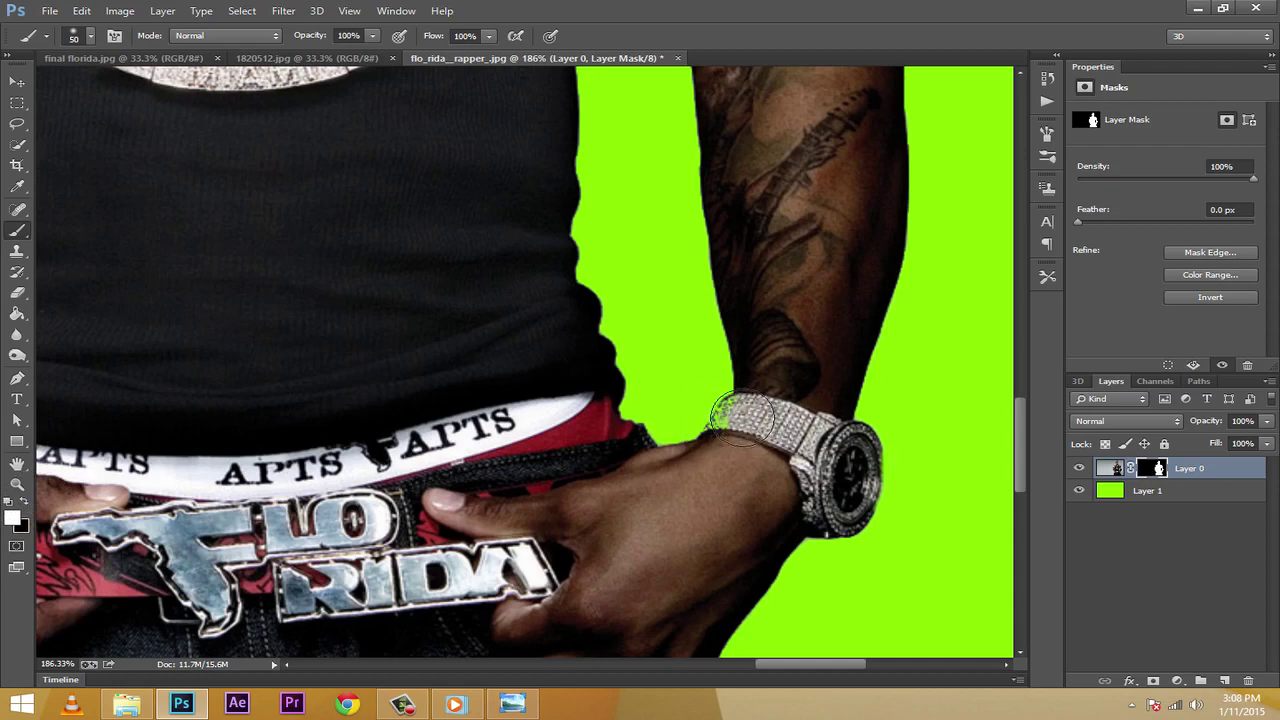
# Restore the watch's top-left and right edges with a smaller brush, then switch back to black
pyautogui.press('[')
pyautogui.press('[')
pyautogui.press('[')
pyautogui.press('[')
pyautogui.moveTo(740, 418)
pyautogui.mouseDown()
pyautogui.moveTo(737, 406)
pyautogui.moveTo(724, 420)
pyautogui.moveTo(745, 410)
pyautogui.moveTo(728, 398)
pyautogui.moveTo(708, 433)
pyautogui.moveTo(734, 405)
pyautogui.moveTo(787, 416)
pyautogui.mouseUp()
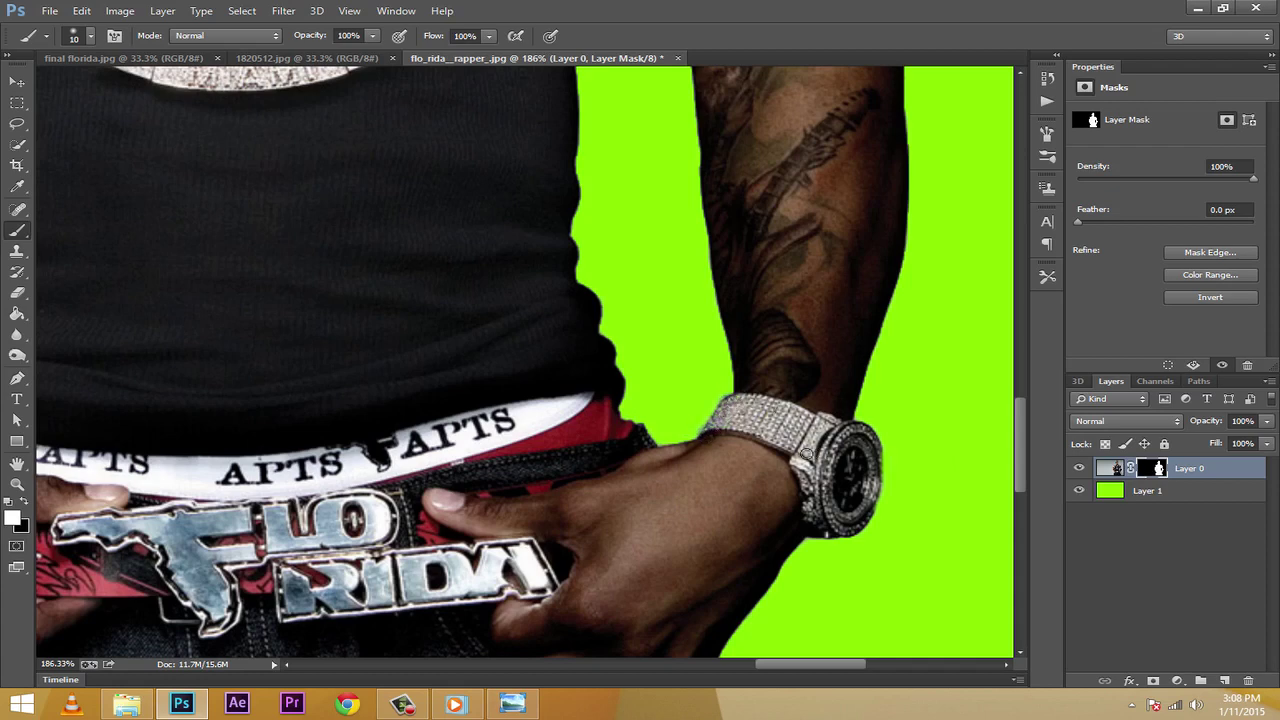
pyautogui.scroll(2, 807, 454)
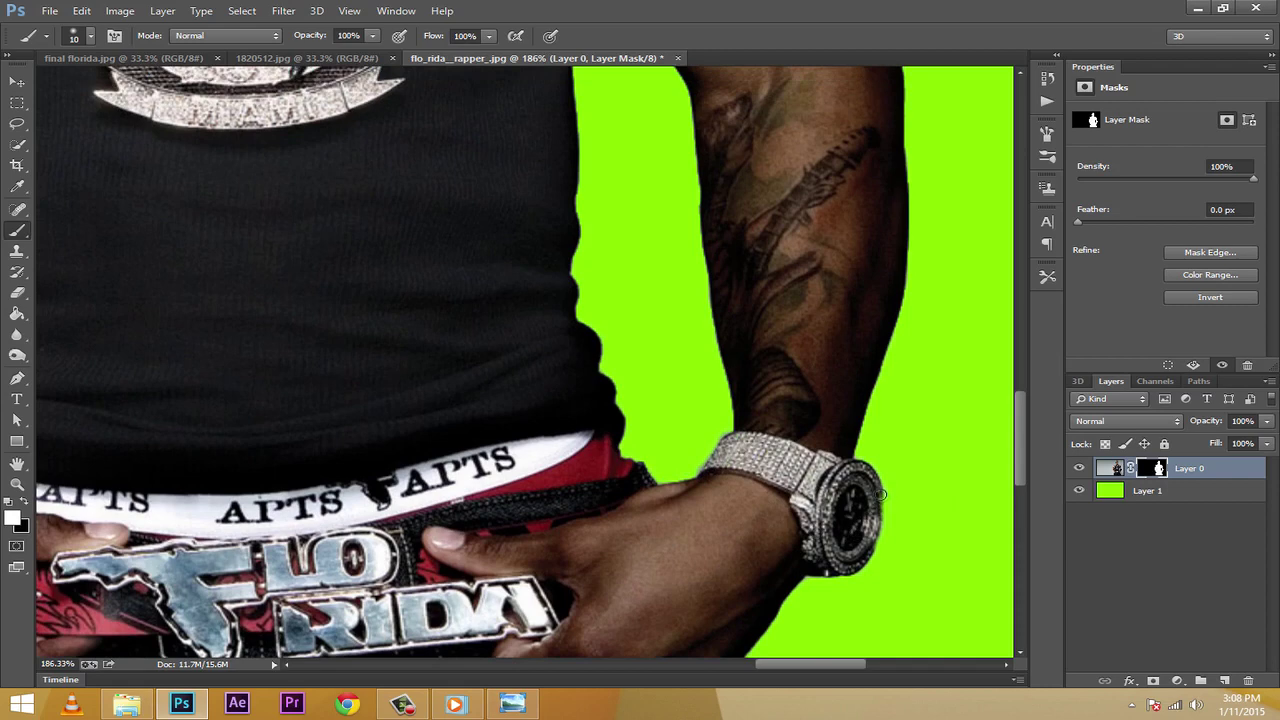
pyautogui.moveTo(881, 493)
pyautogui.mouseDown()
pyautogui.moveTo(869, 549)
pyautogui.moveTo(879, 504)
pyautogui.moveTo(860, 559)
pyautogui.moveTo(879, 533)
pyautogui.mouseUp()
pyautogui.moveTo(845, 666); pyautogui.dragTo(849, 662)
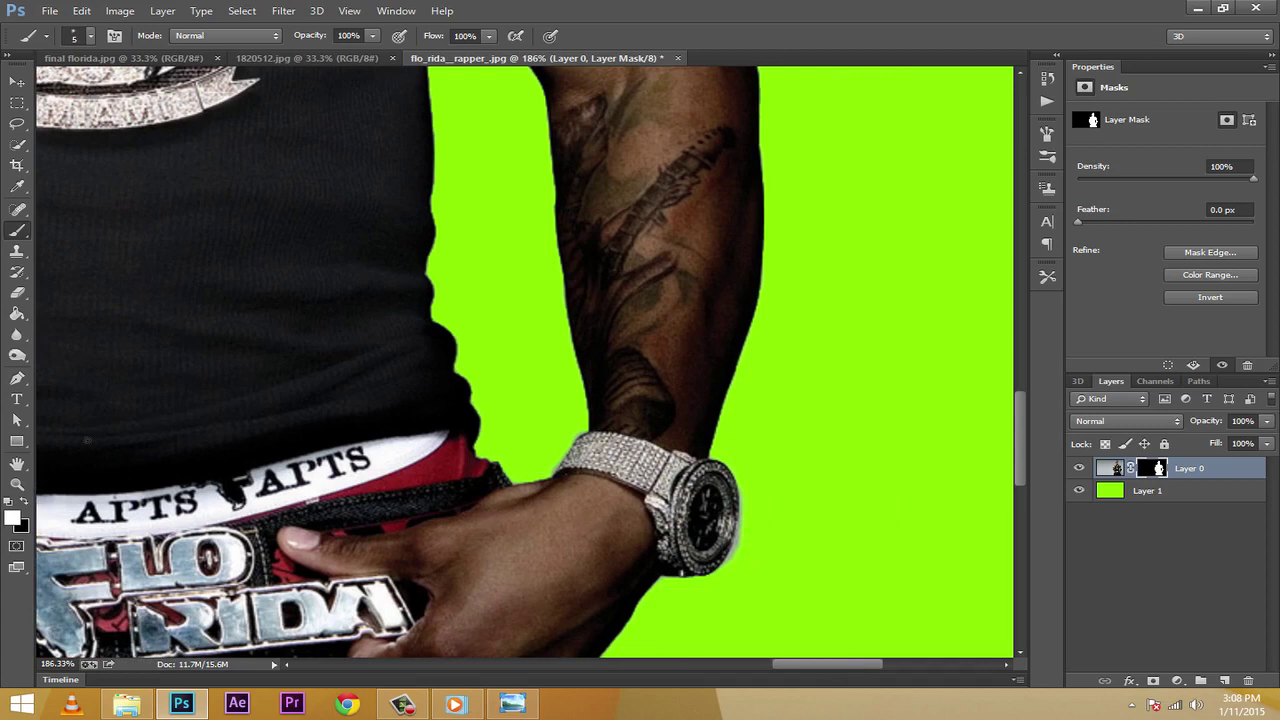
pyautogui.press('x')
pyautogui.scroll(10, 791, 523)
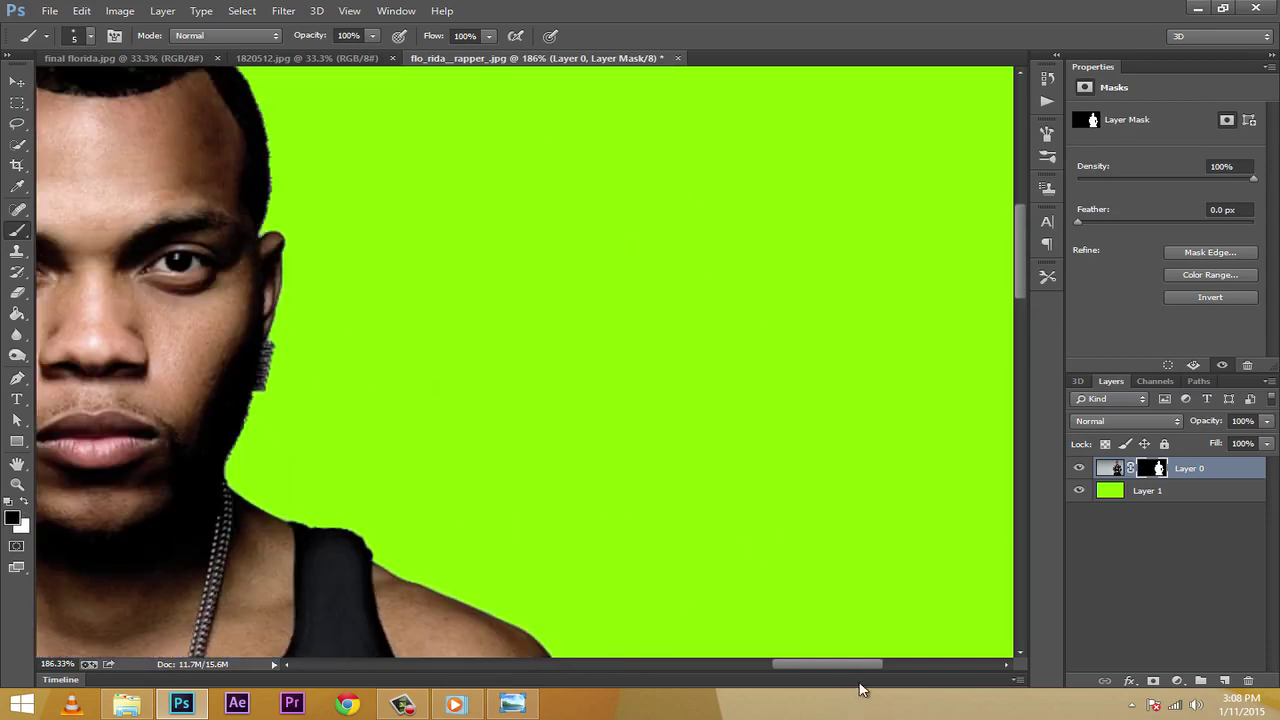
pyautogui.moveTo(822, 664); pyautogui.dragTo(758, 663)
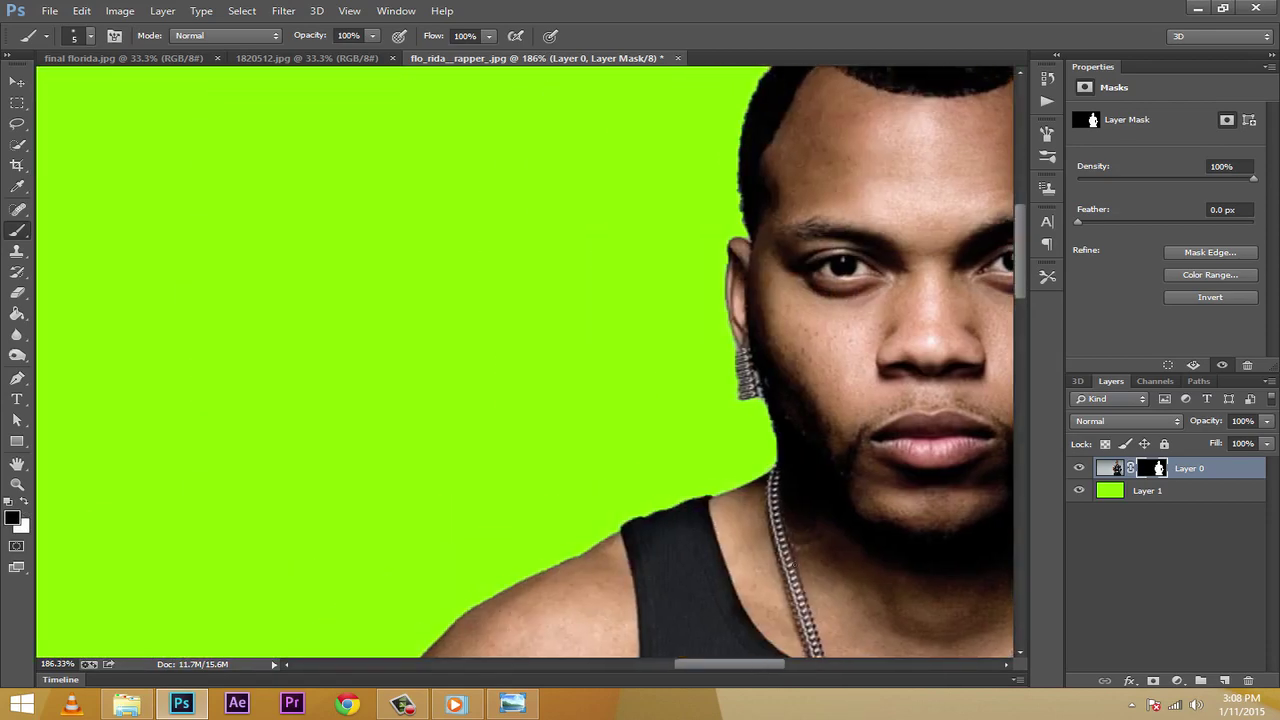
pyautogui.scroll(-5, 748, 545)
pyautogui.scroll(-10, 670, 551)
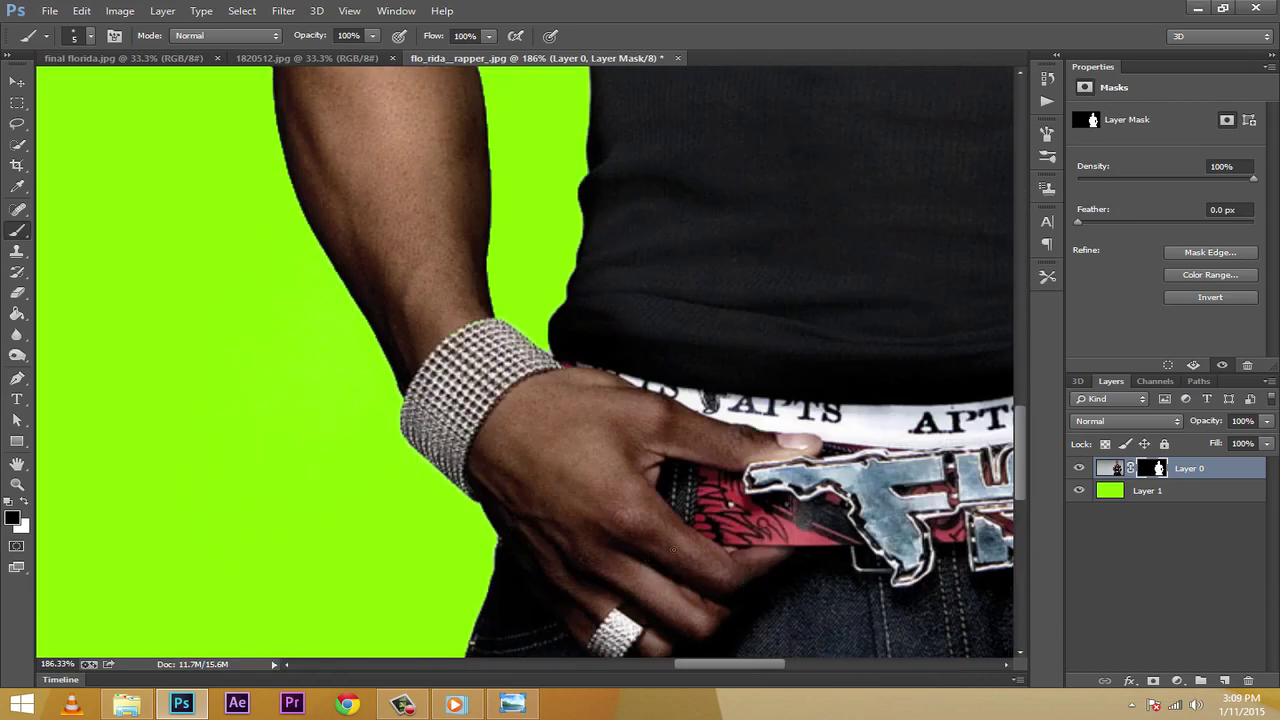
pyautogui.scroll(-10, 366, 486)
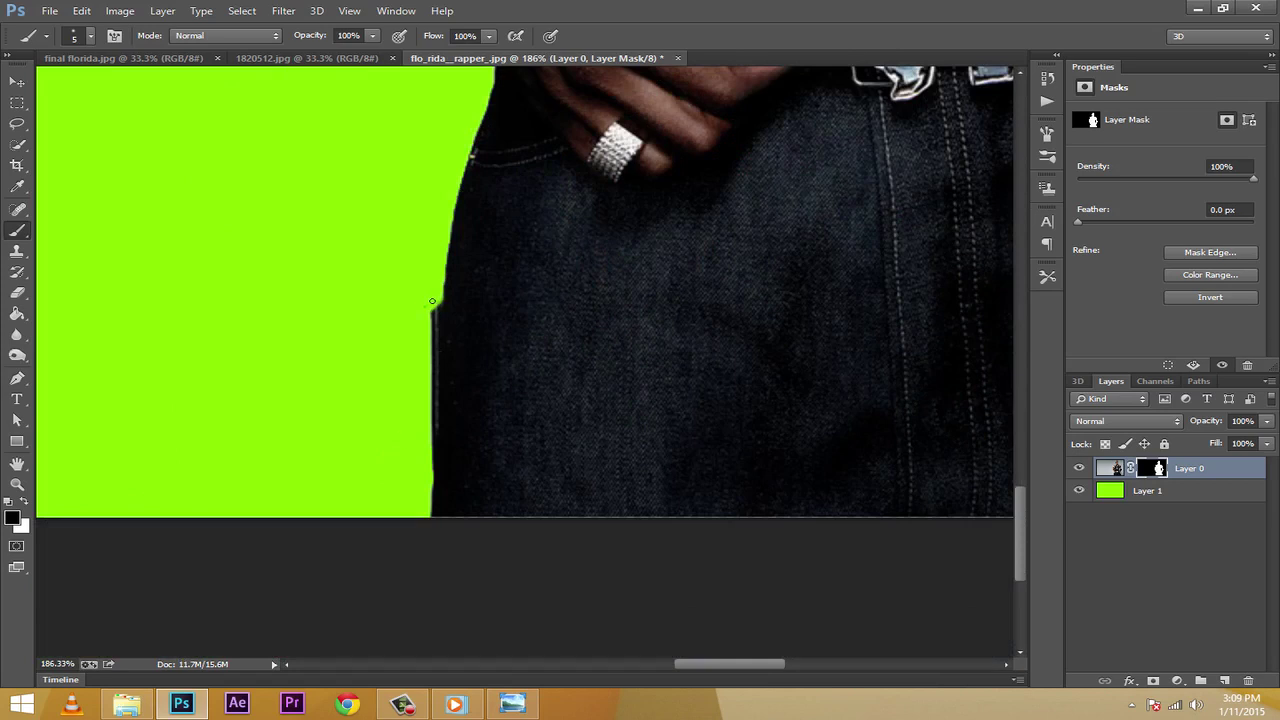
pyautogui.moveTo(431, 311); pyautogui.dragTo(434, 357)
pyautogui.hotkey('ctrl', 'z')
pyautogui.scroll(10, 328, 559)
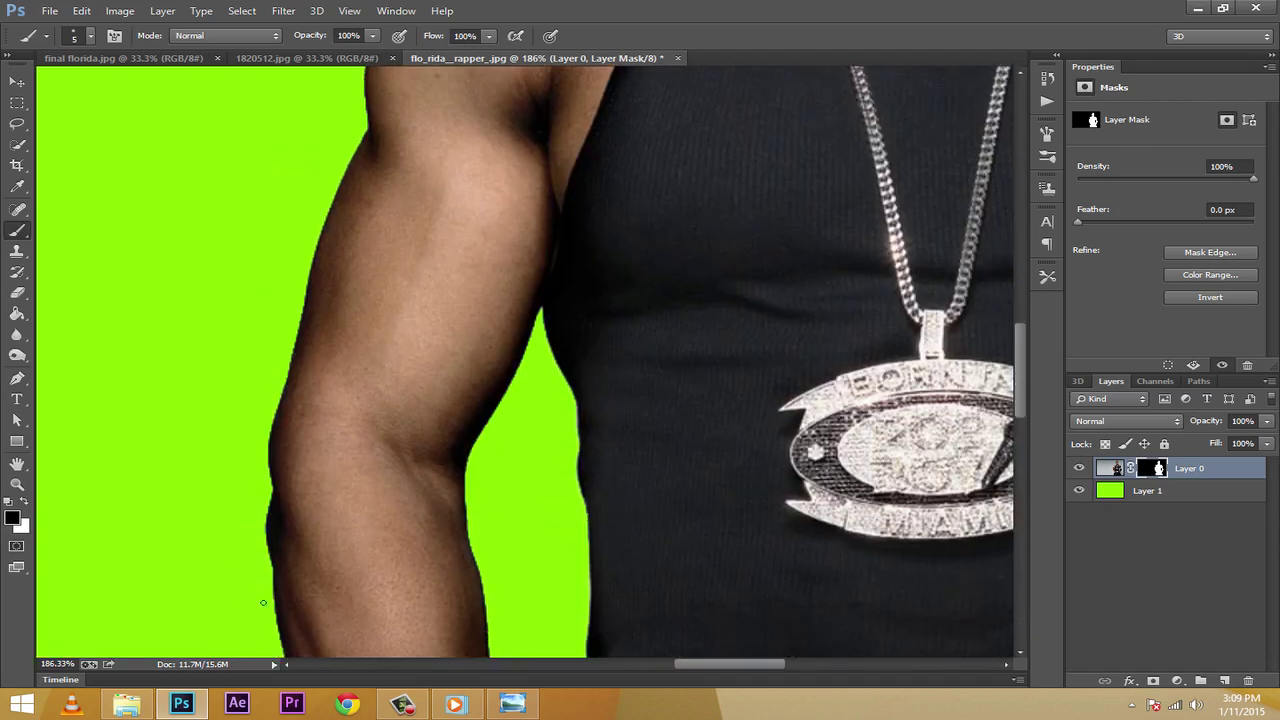
# Zoom out to about 44% and scroll sideways to centre the whole masked rapper
pyautogui.moveTo(73, 668); pyautogui.dragTo(28, 668)
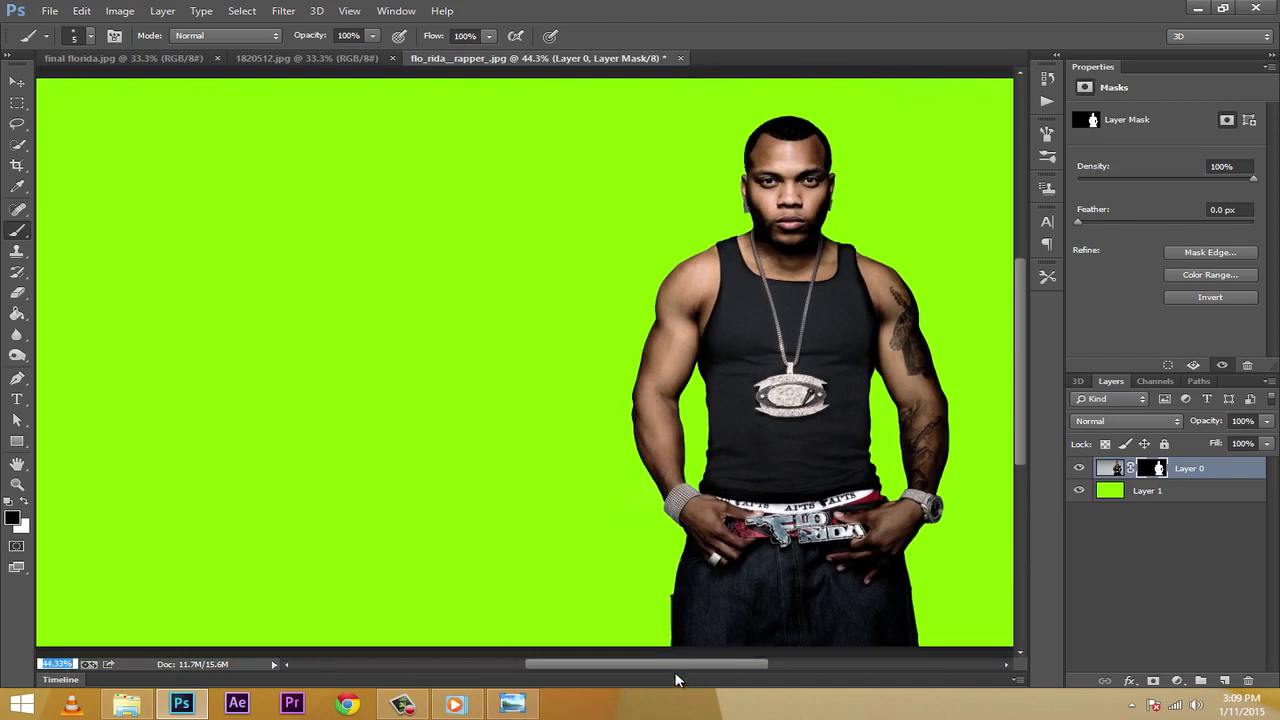
pyautogui.moveTo(688, 666); pyautogui.dragTo(737, 665)
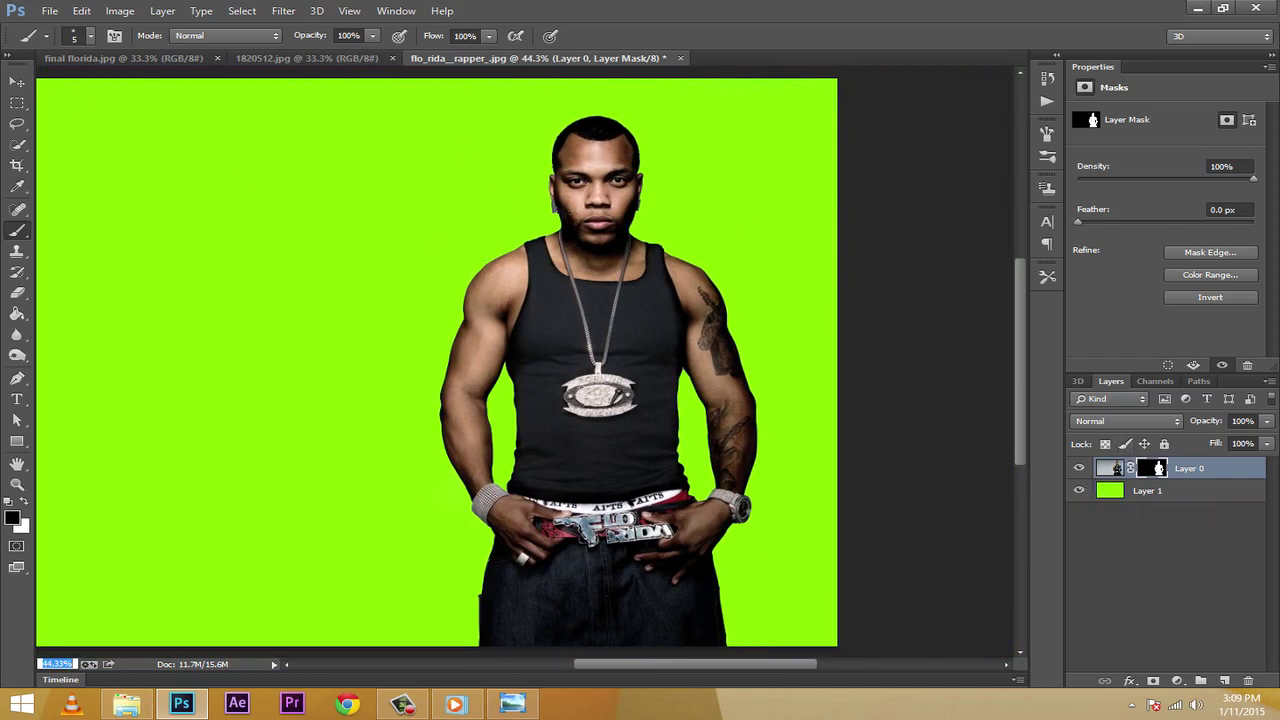
# Glance at 1820512.jpg, then hide the lime green Layer 1 so the rapper sits on transparency
pyautogui.click(319, 59)
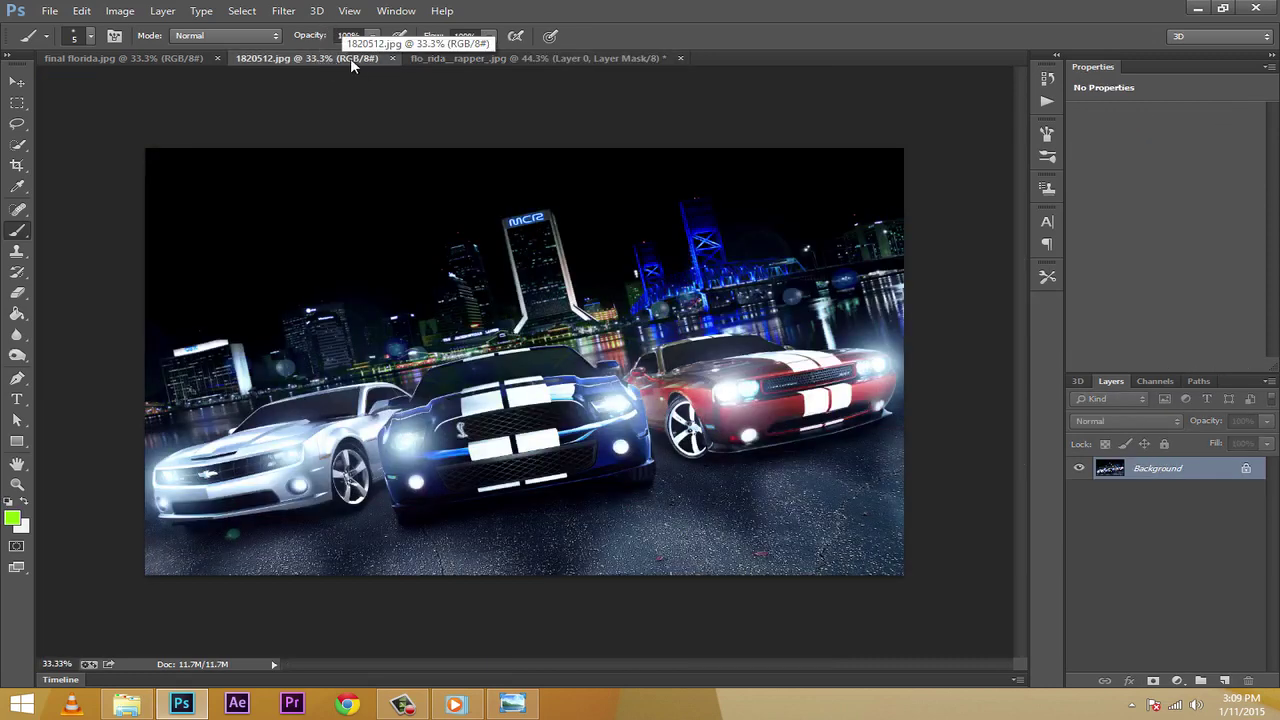
pyautogui.click(480, 64)
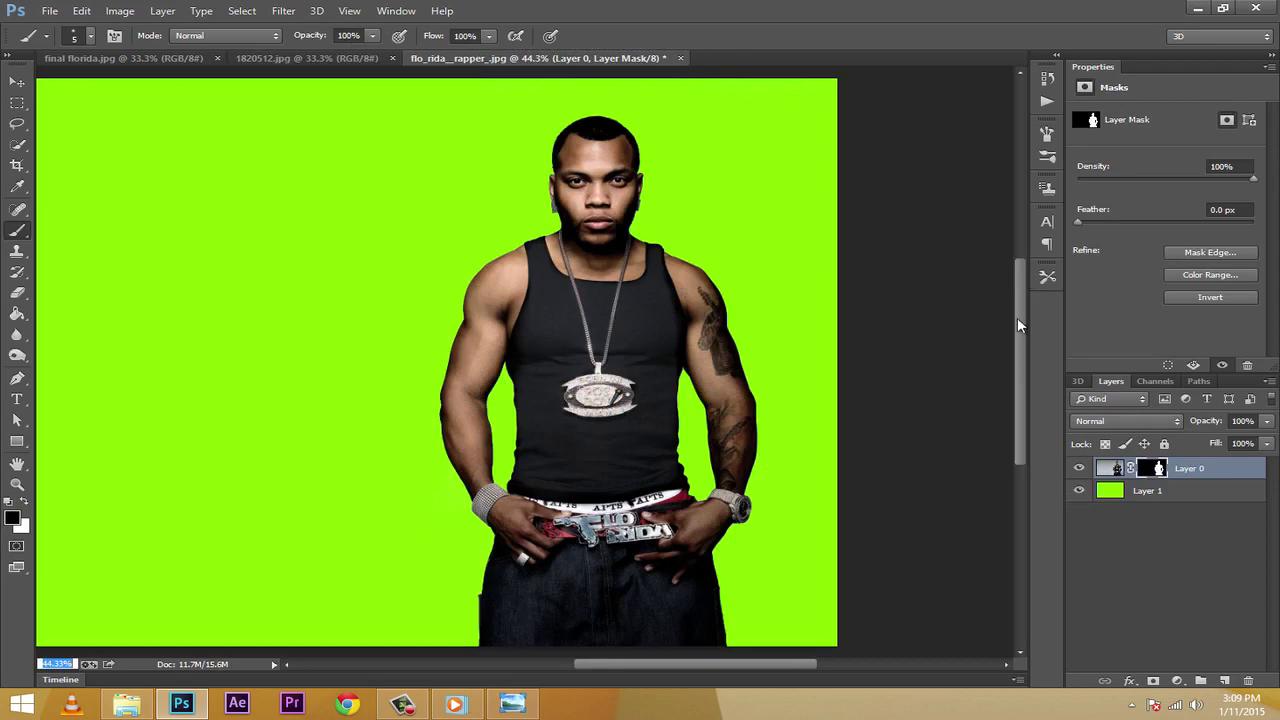
pyautogui.click(1079, 491)
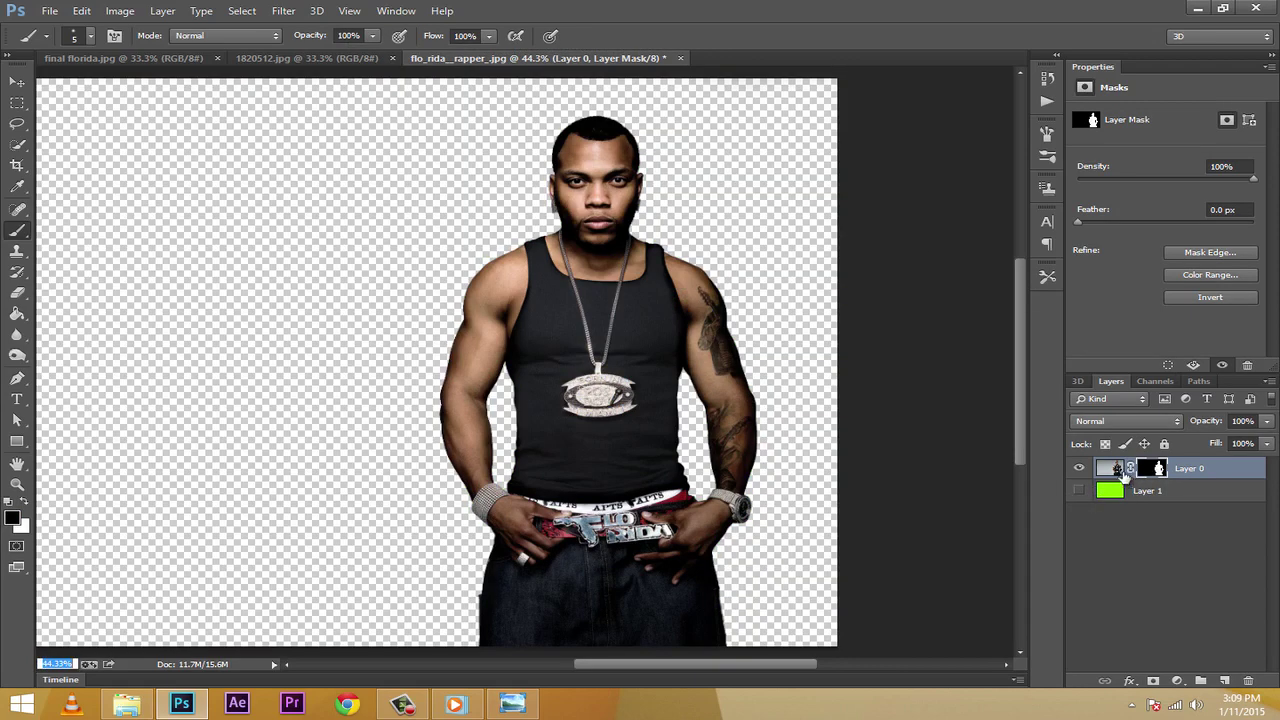
pyautogui.click(17, 81)
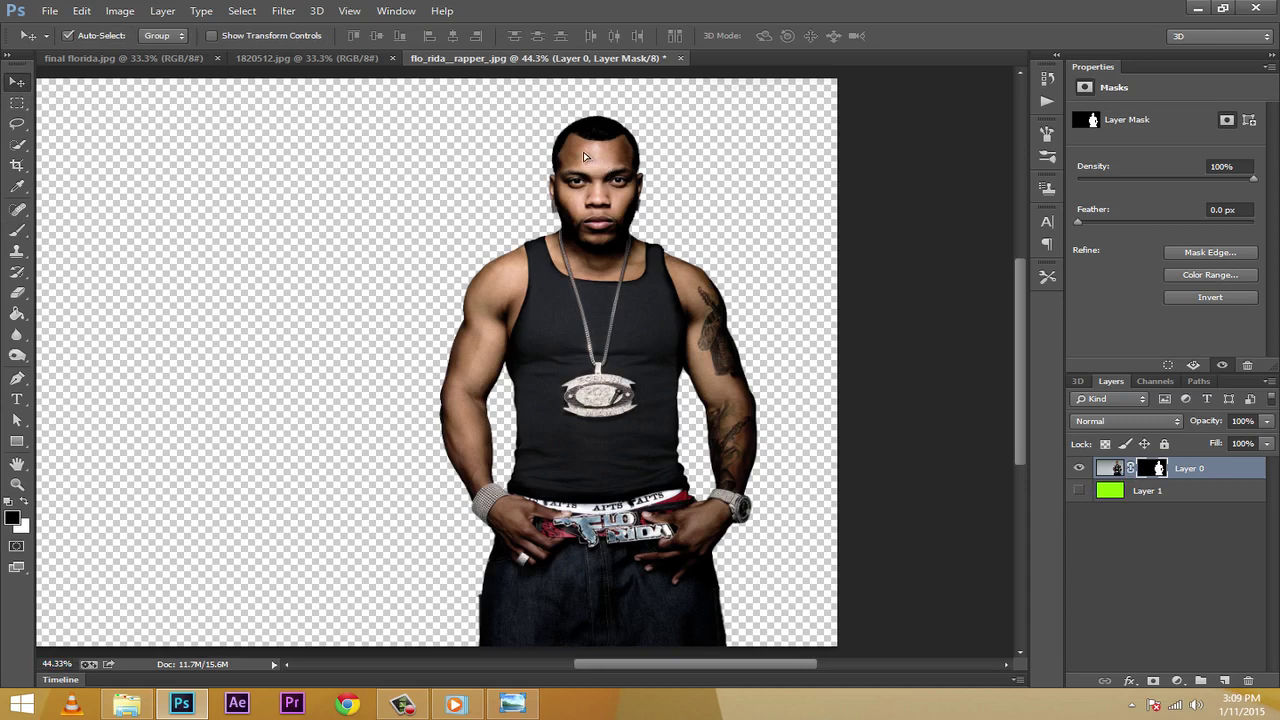
# Drag the masked rapper into 1820512.jpg and position him centre-front between the three cars
pyautogui.moveTo(585, 155); pyautogui.dragTo(470, 292)
pyautogui.moveTo(500, 410); pyautogui.dragTo(517, 279)
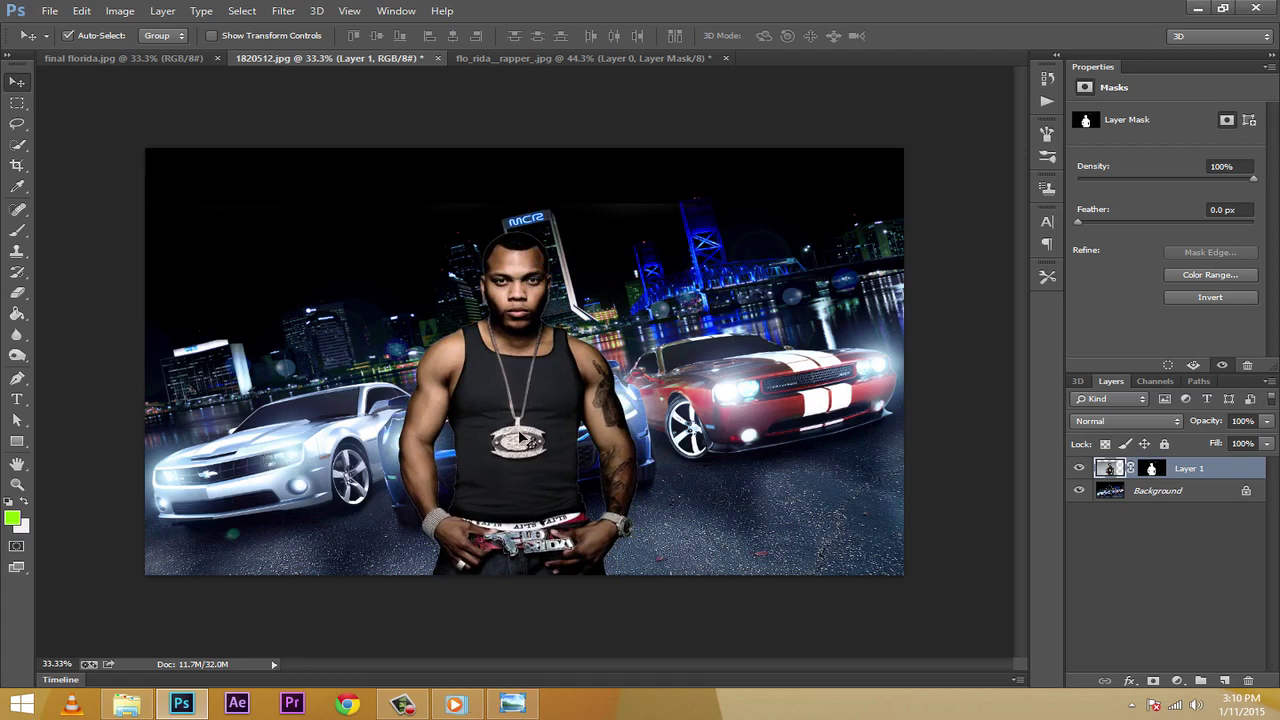
pyautogui.moveTo(510, 293); pyautogui.dragTo(505, 300)
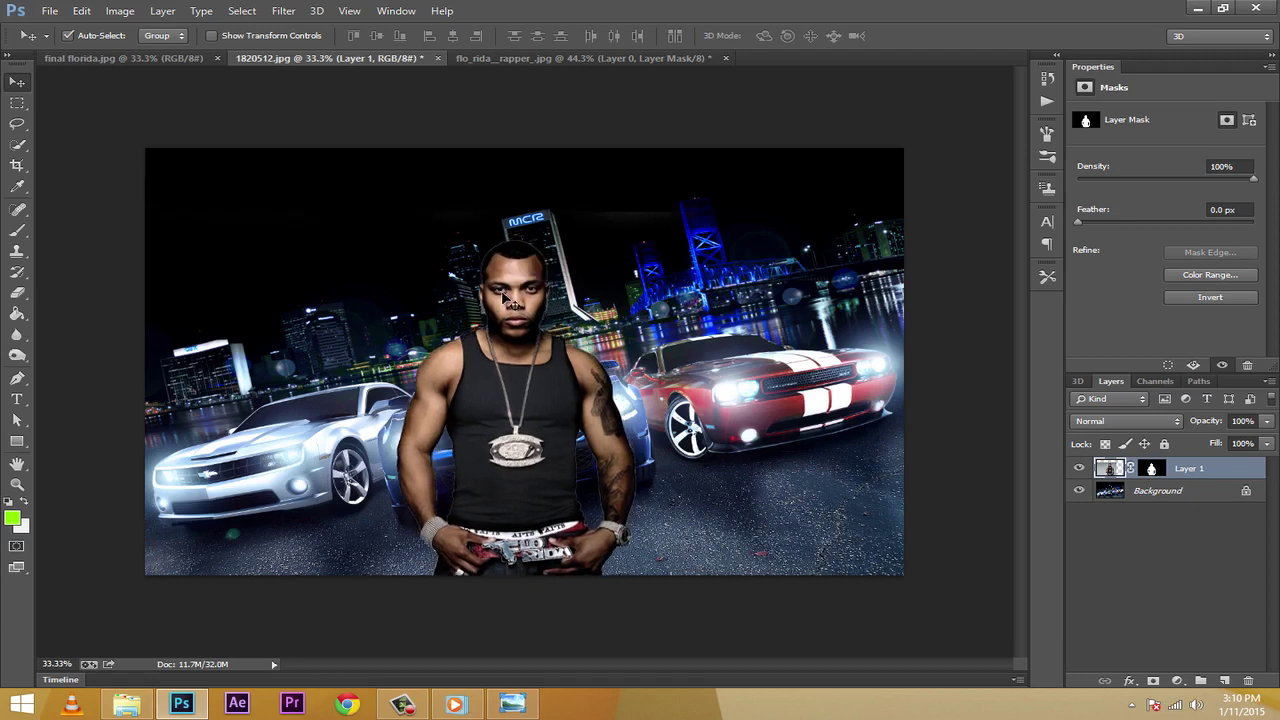
pyautogui.moveTo(512, 303)
pyautogui.mouseDown()
pyautogui.moveTo(531, 301)
pyautogui.moveTo(516, 308)
pyautogui.mouseUp()
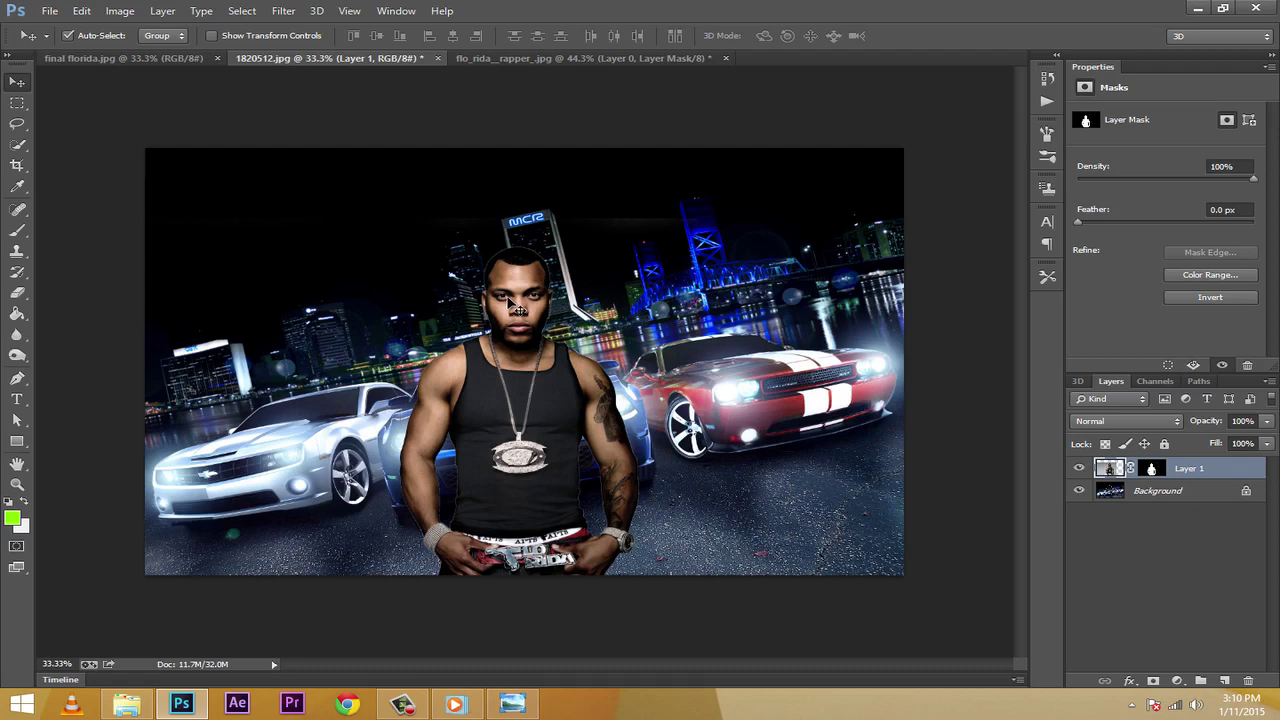
# Free-transform the rapper layer, rotating it to about -6.4° and shifting it slightly up and left
pyautogui.hotkey('ctrl', 't')
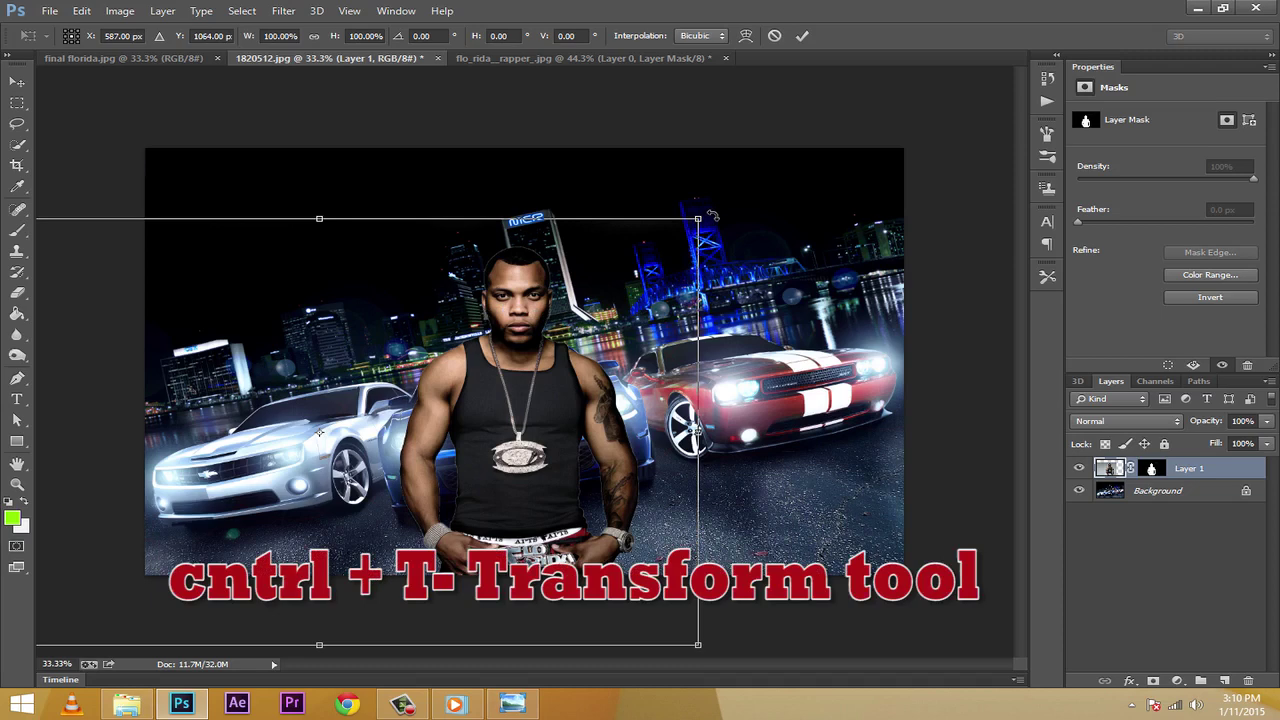
pyautogui.moveTo(711, 214); pyautogui.dragTo(688, 190)
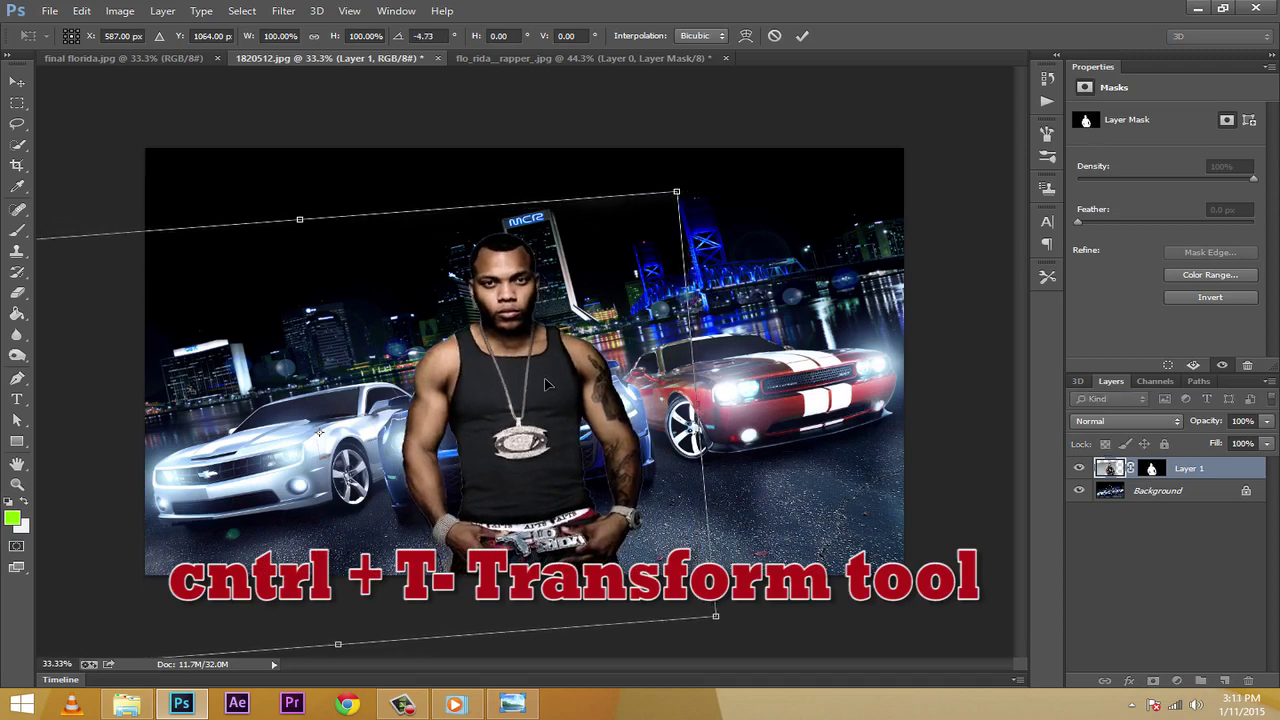
pyautogui.moveTo(540, 384); pyautogui.dragTo(552, 382)
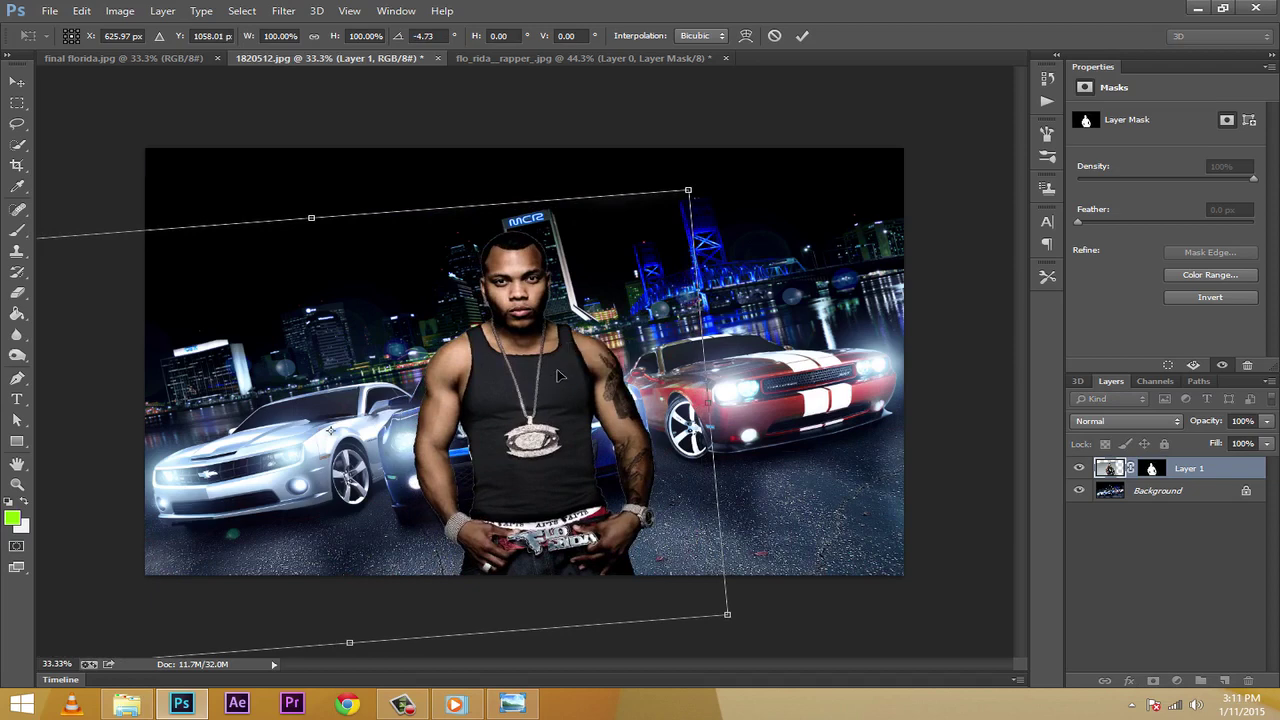
pyautogui.moveTo(710, 180); pyautogui.dragTo(706, 178)
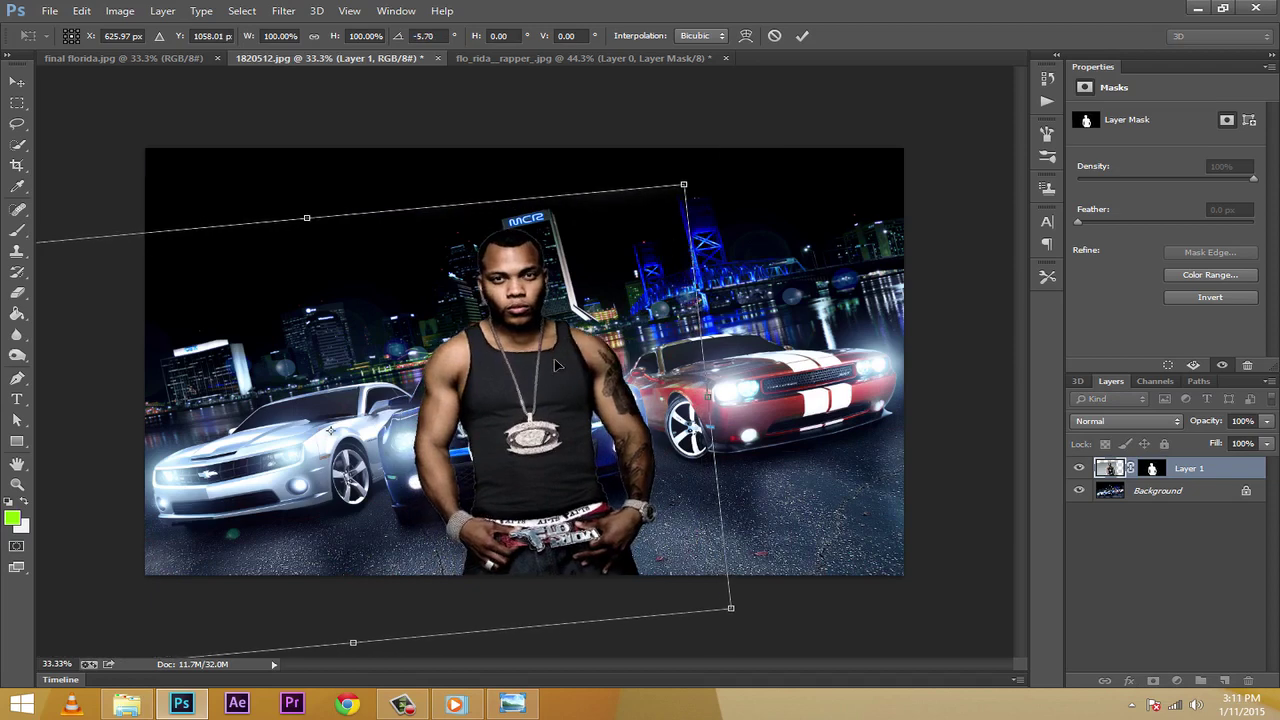
pyautogui.moveTo(557, 354); pyautogui.dragTo(597, 410)
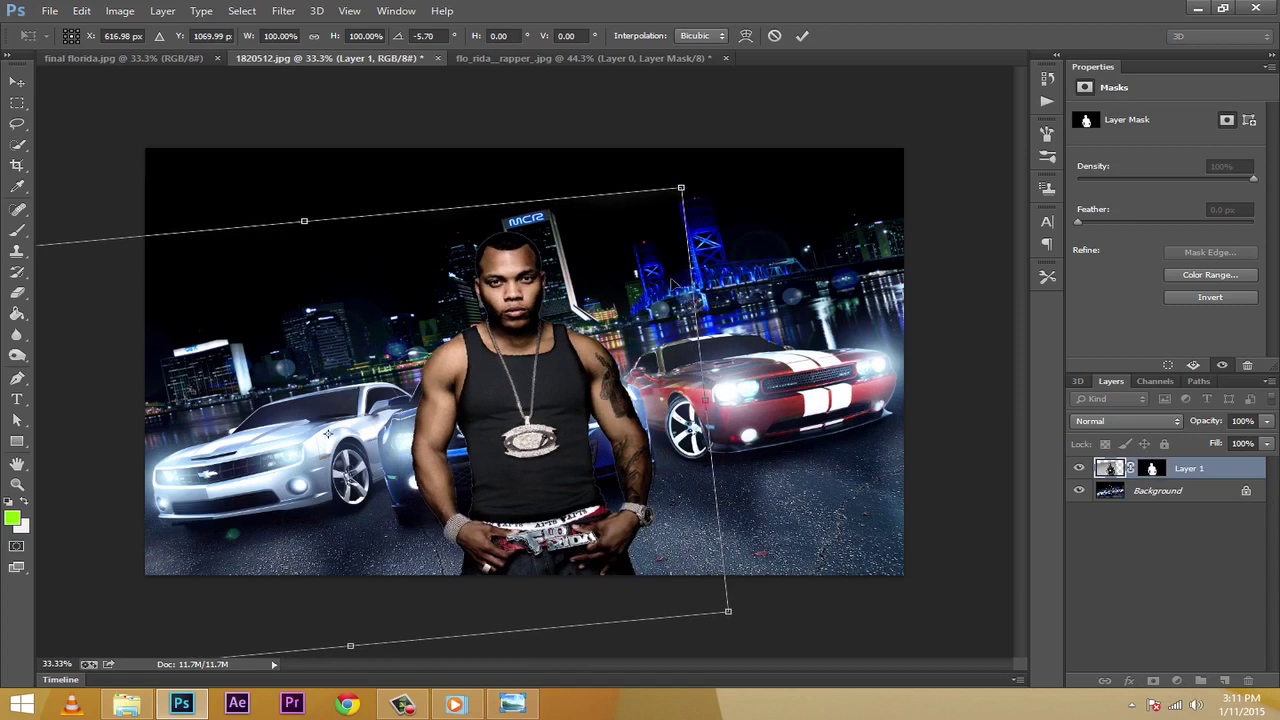
pyautogui.moveTo(704, 186); pyautogui.dragTo(701, 182)
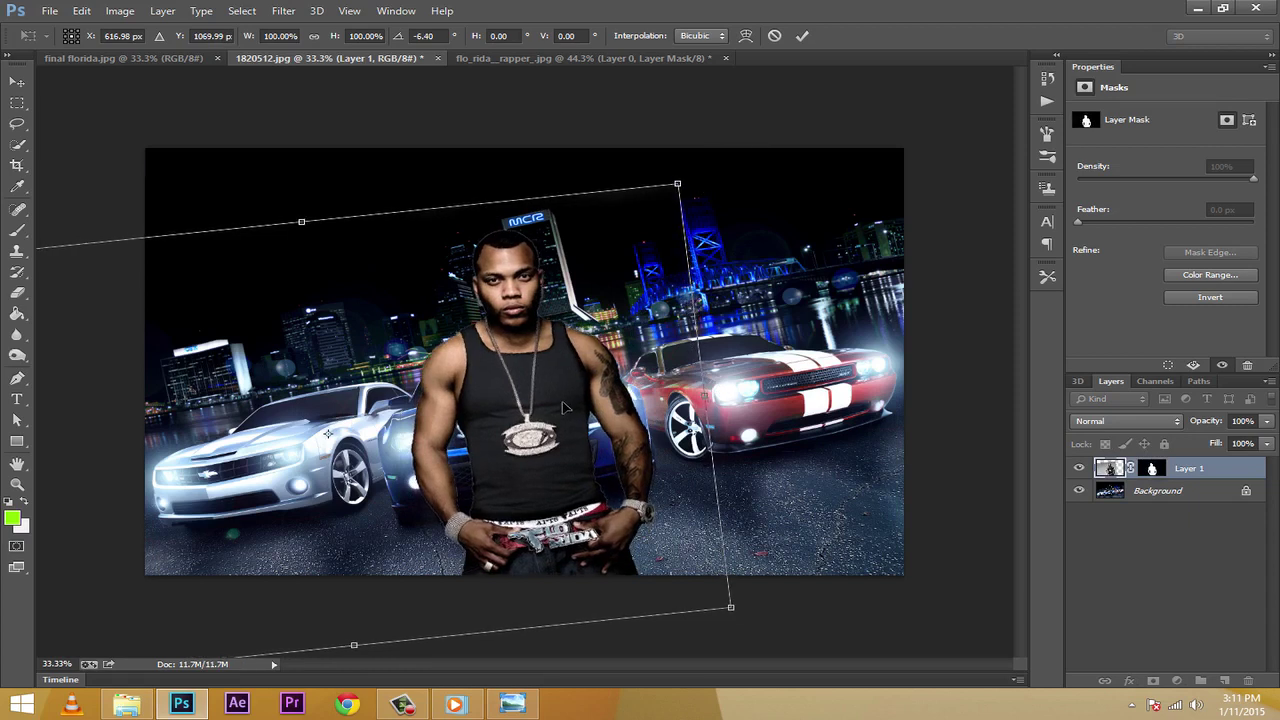
pyautogui.moveTo(566, 406); pyautogui.dragTo(566, 406)
# Commit the rotation, compare with the final florida.jpg poster, and return to 1820512.jpg
pyautogui.click(803, 37)
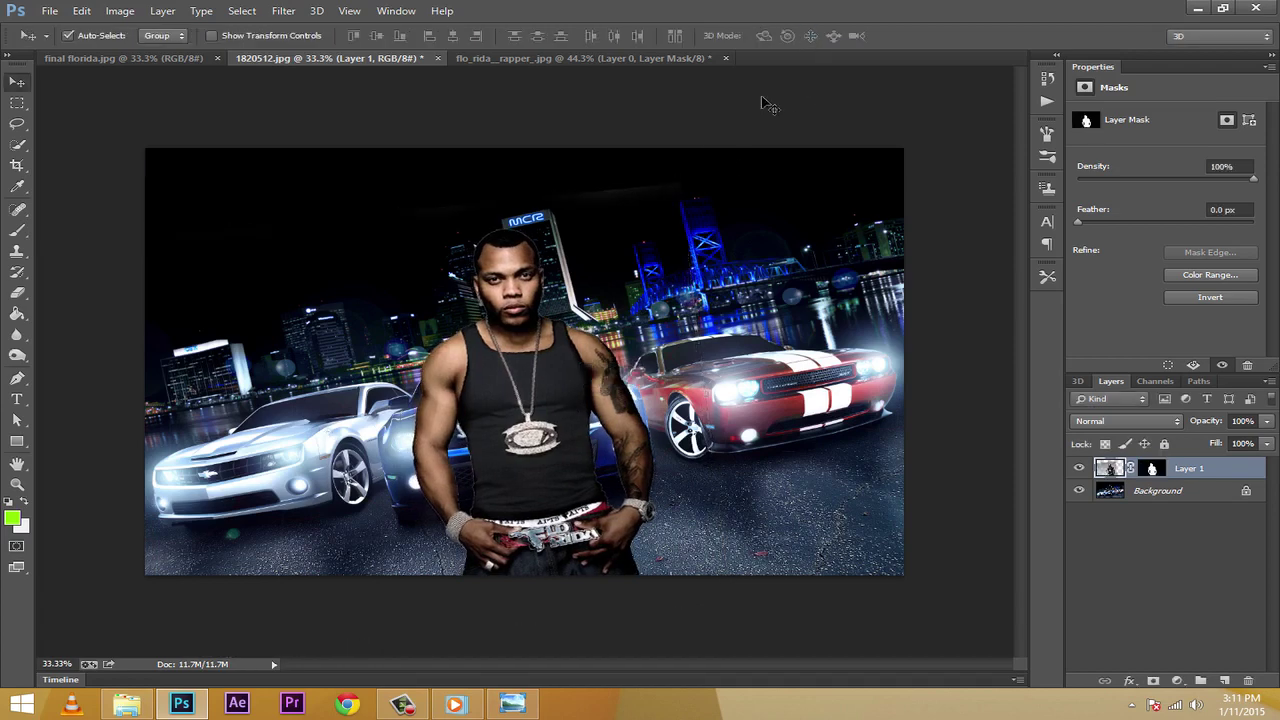
pyautogui.click(125, 58)
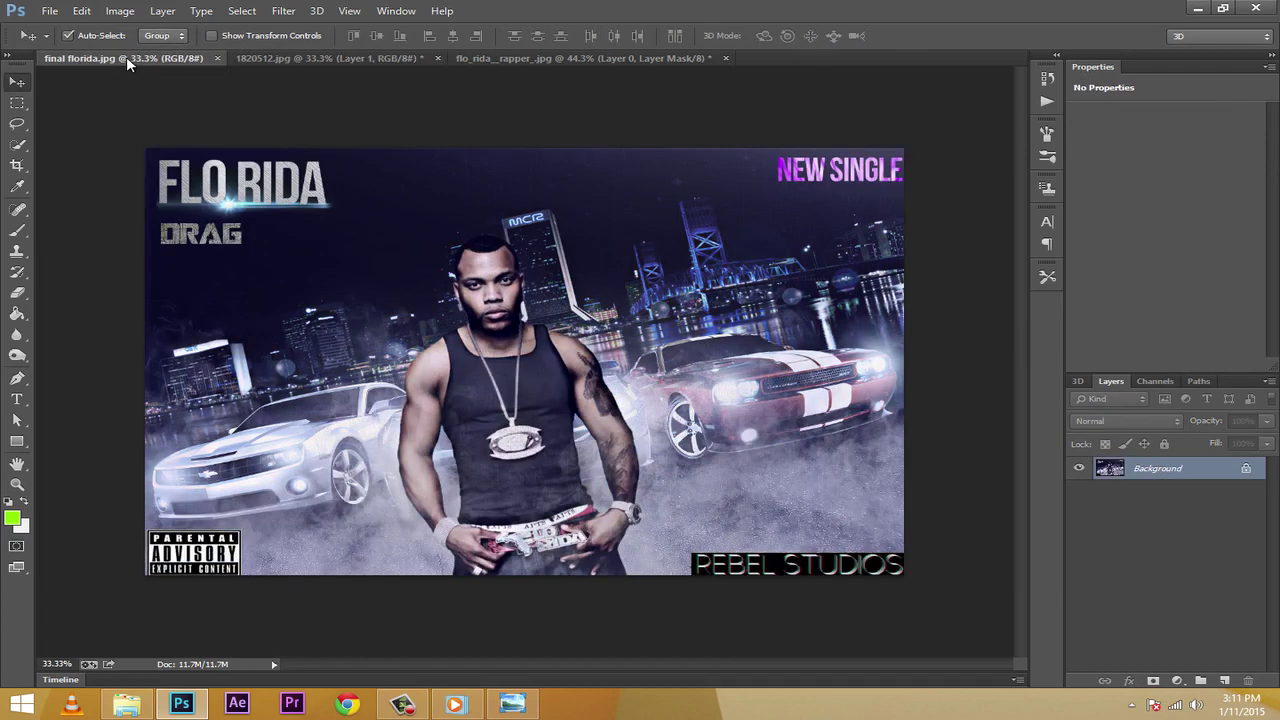
pyautogui.click(308, 59)
pyautogui.moveTo(500, 340); pyautogui.dragTo(502, 341)
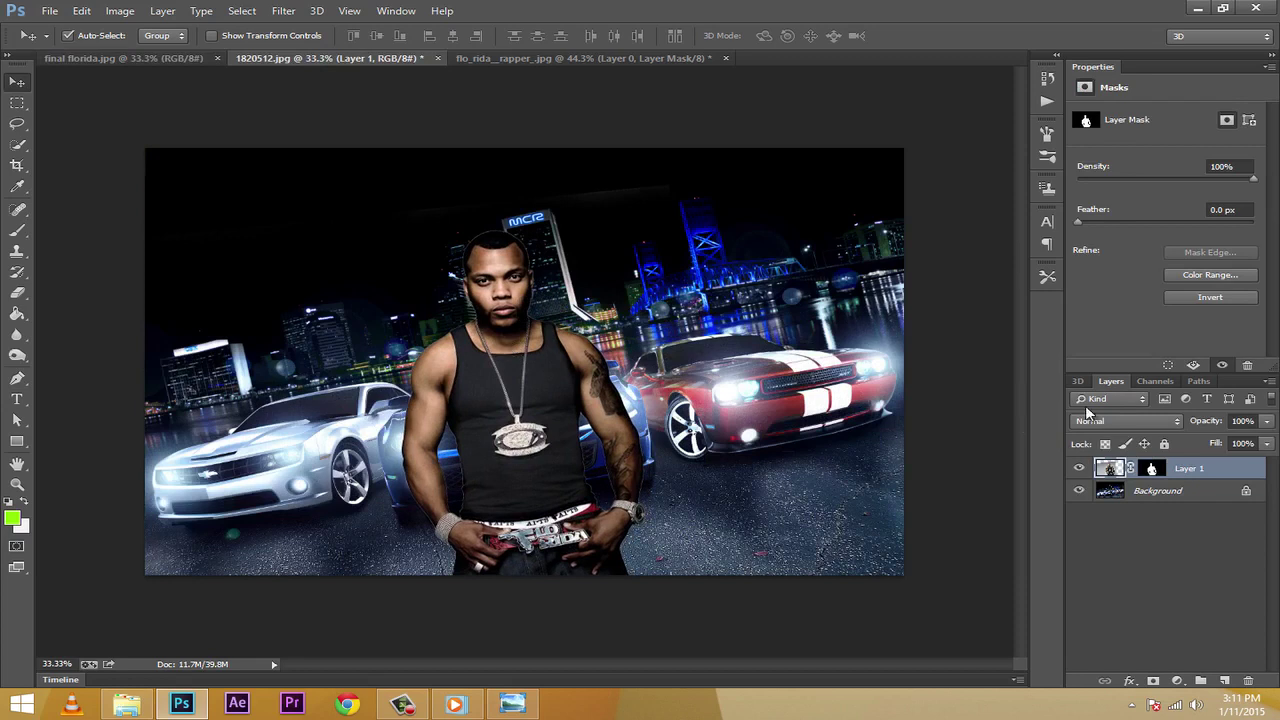
# Rotate the rapper to about -1.57°, commit it, and lower him slightly between the cars
pyautogui.hotkey('ctrl', 't')
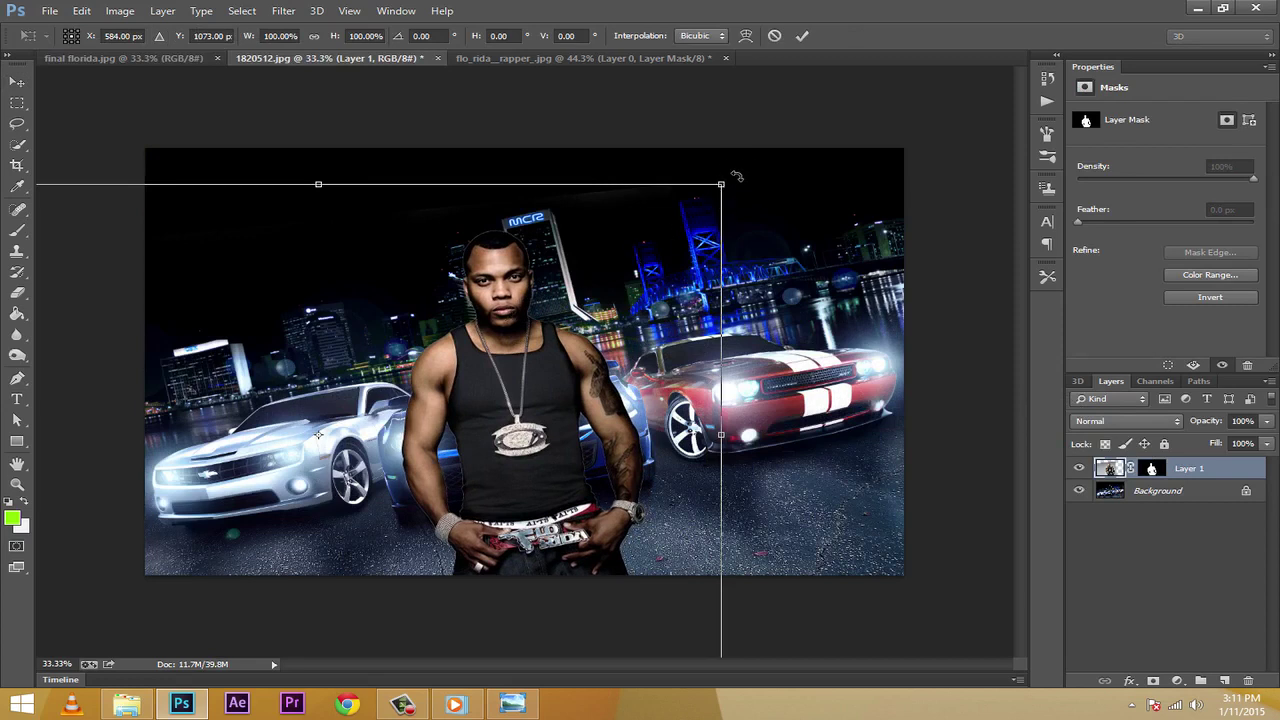
pyautogui.moveTo(733, 173); pyautogui.dragTo(731, 170)
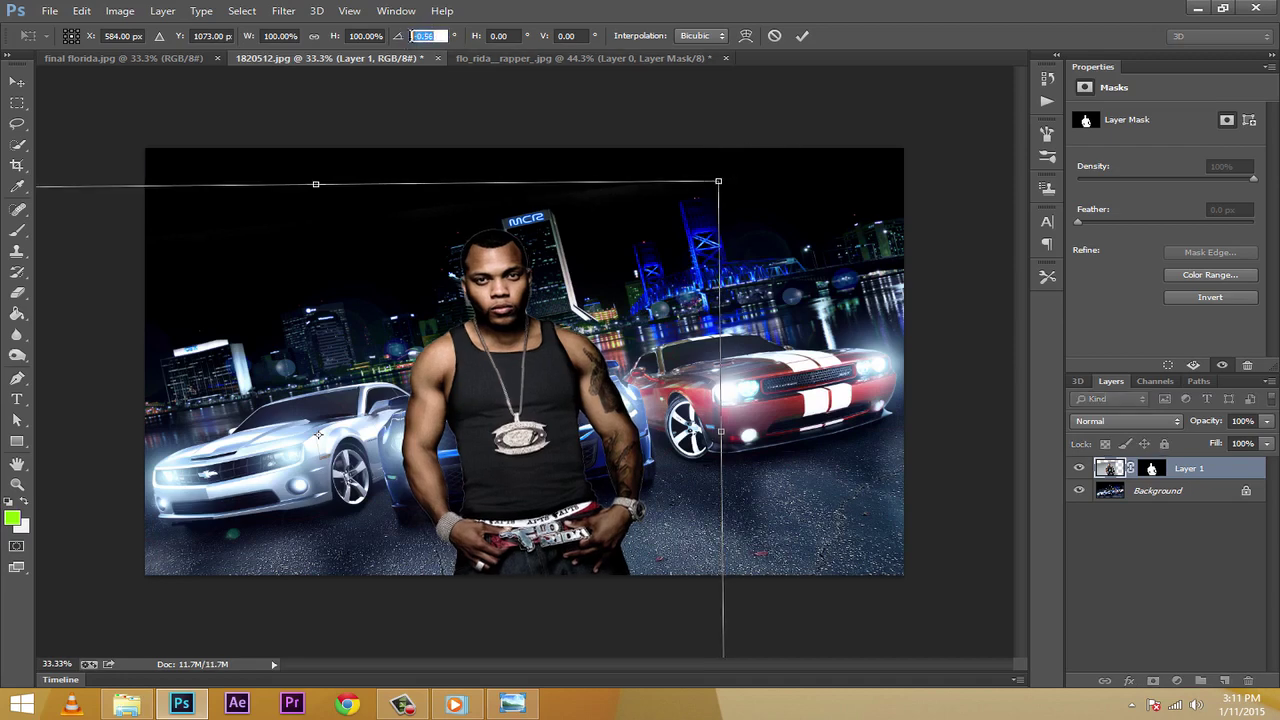
pyautogui.click(428, 36)
pyautogui.moveTo(739, 165); pyautogui.dragTo(739, 169)
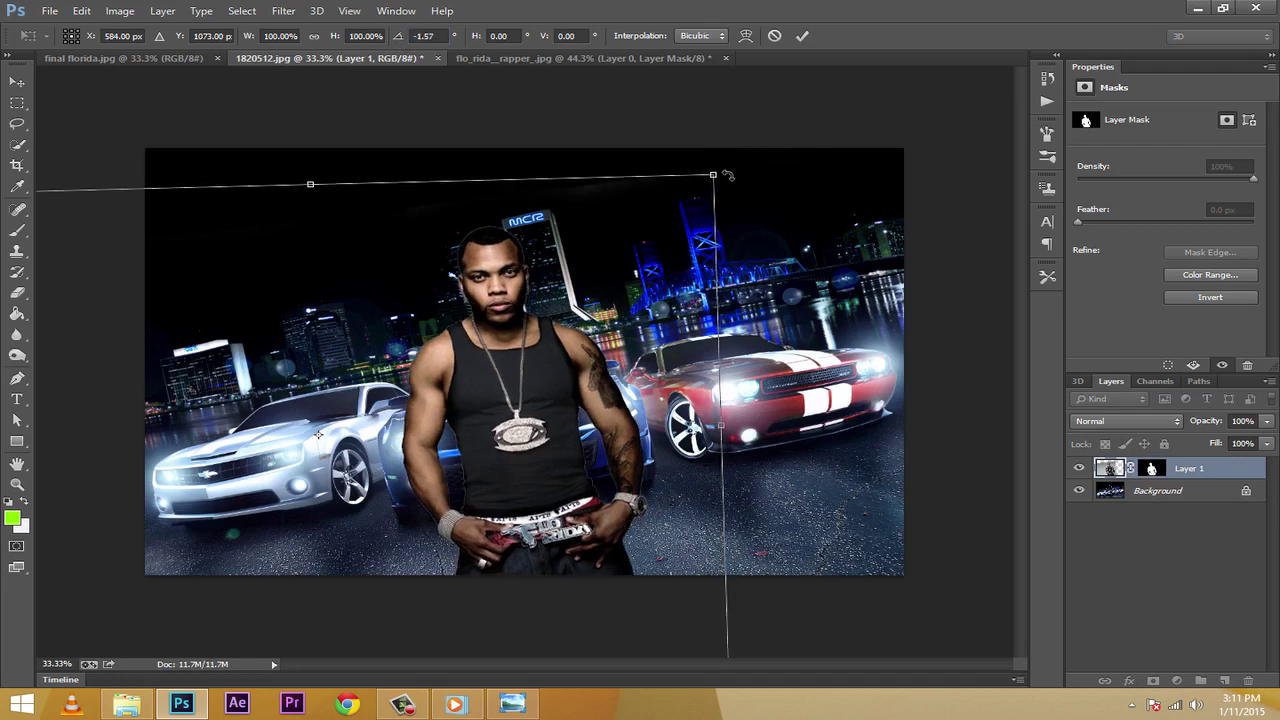
pyautogui.moveTo(511, 325); pyautogui.dragTo(510, 326)
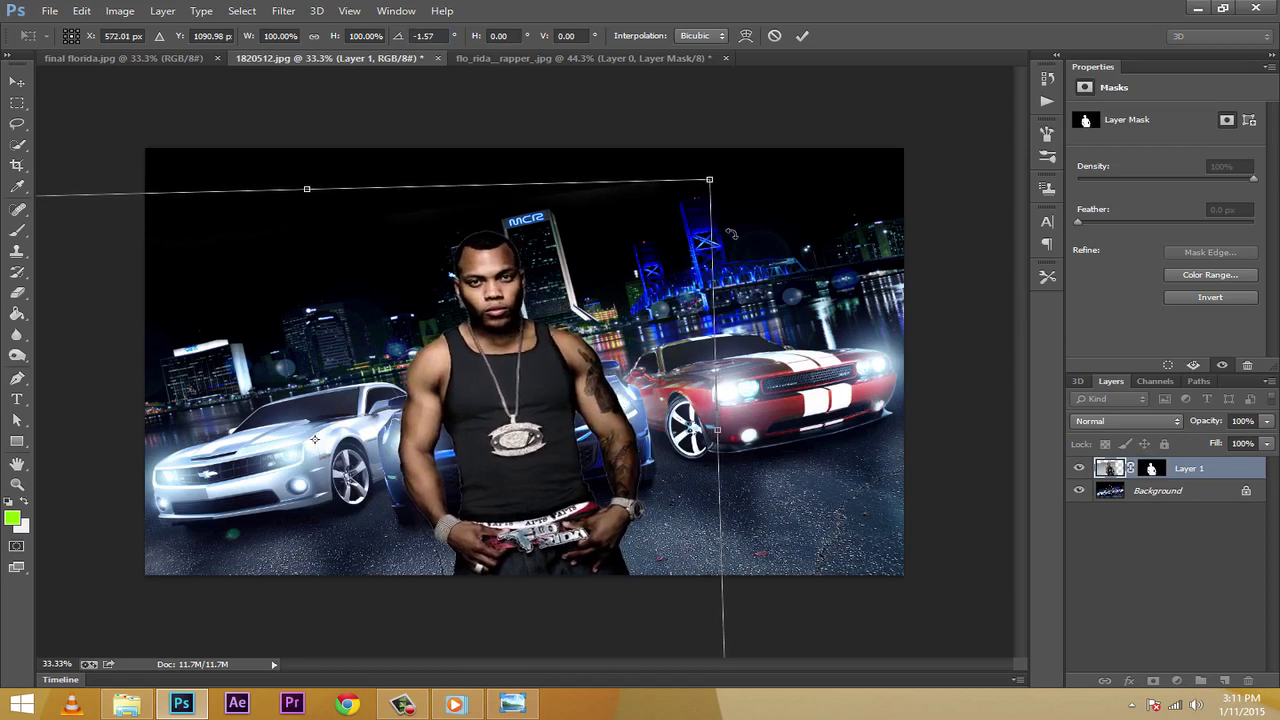
pyautogui.click(802, 36)
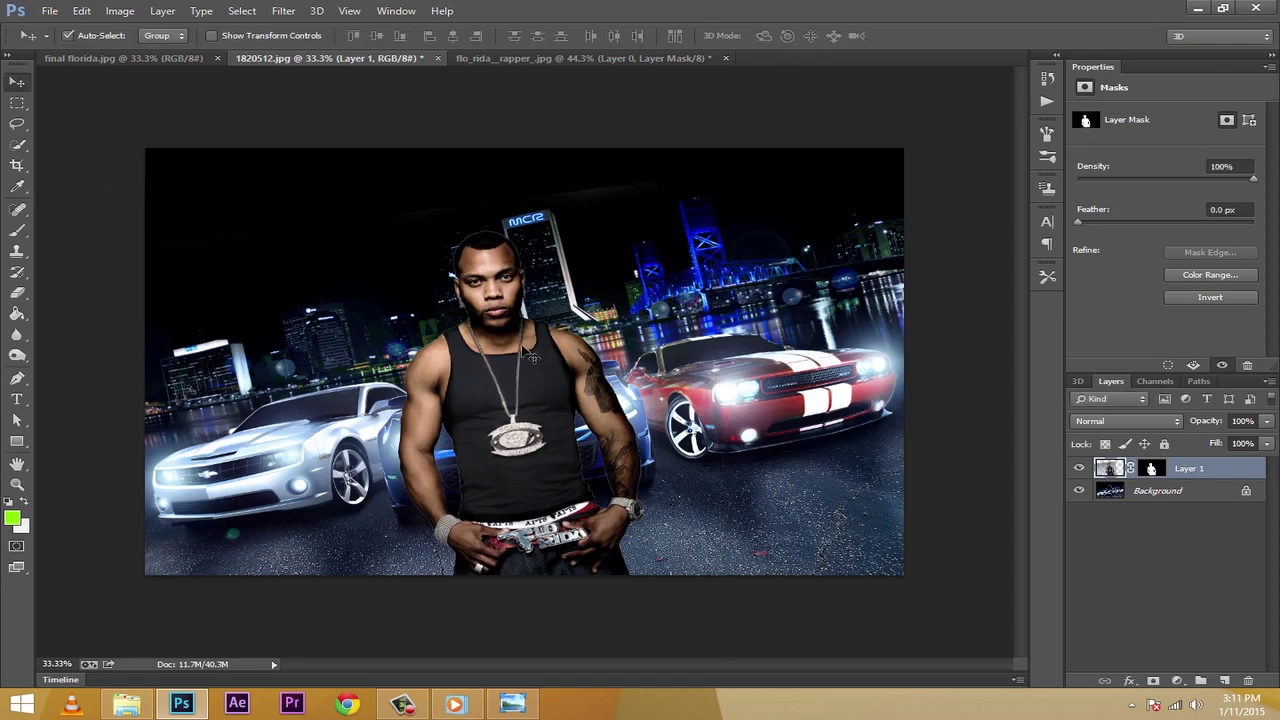
pyautogui.moveTo(507, 366); pyautogui.dragTo(507, 366)
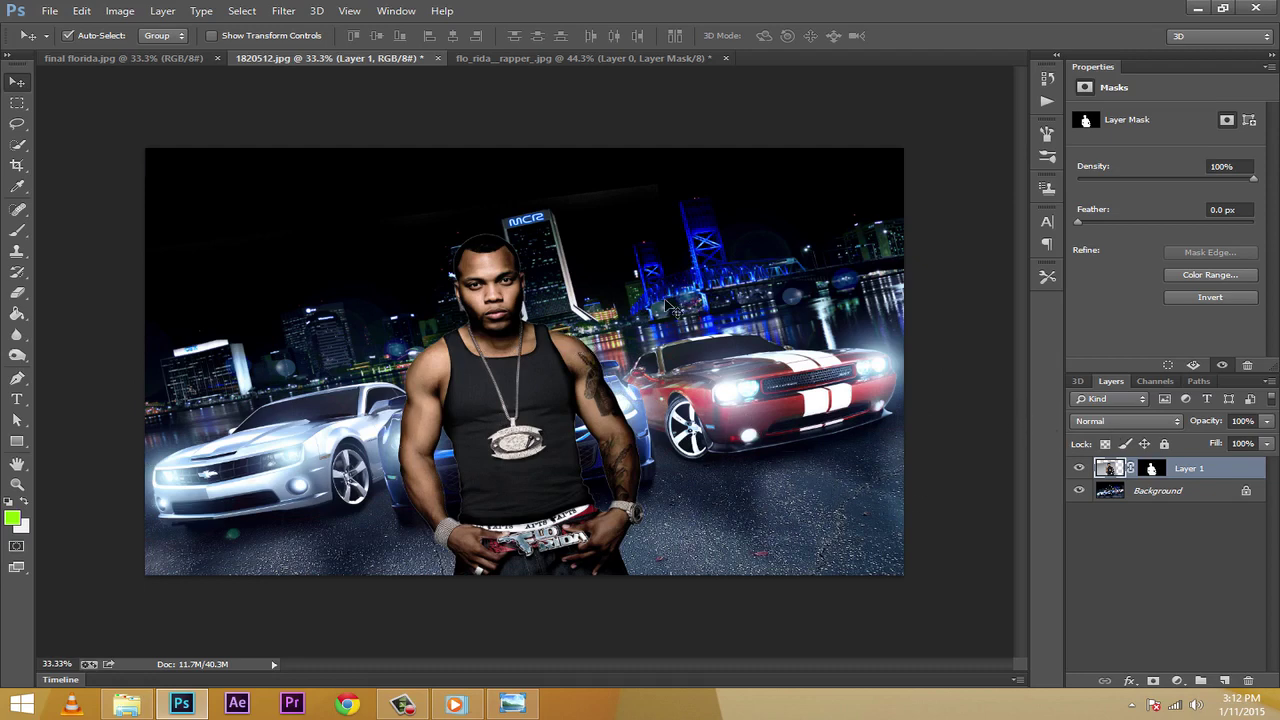
# Compare with the final florida.jpg poster, then nudge the rapper slightly right in 1820512.jpg
pyautogui.click(166, 61)
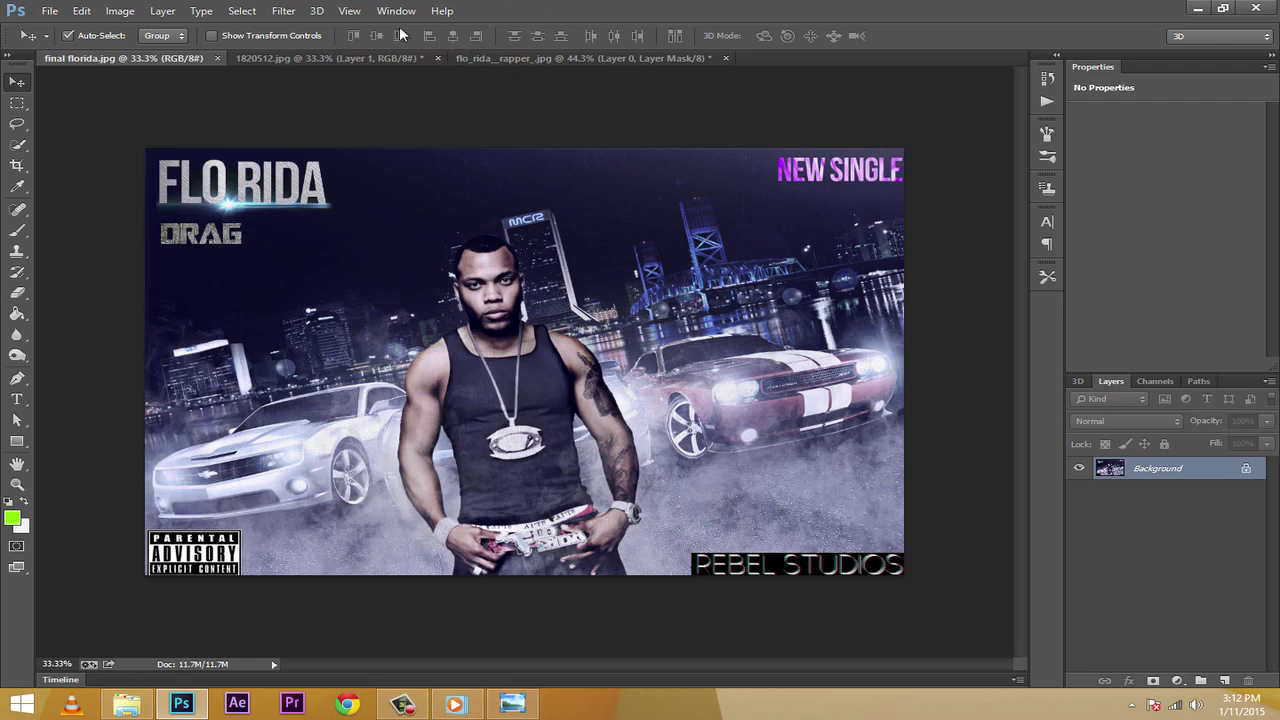
pyautogui.click(362, 57)
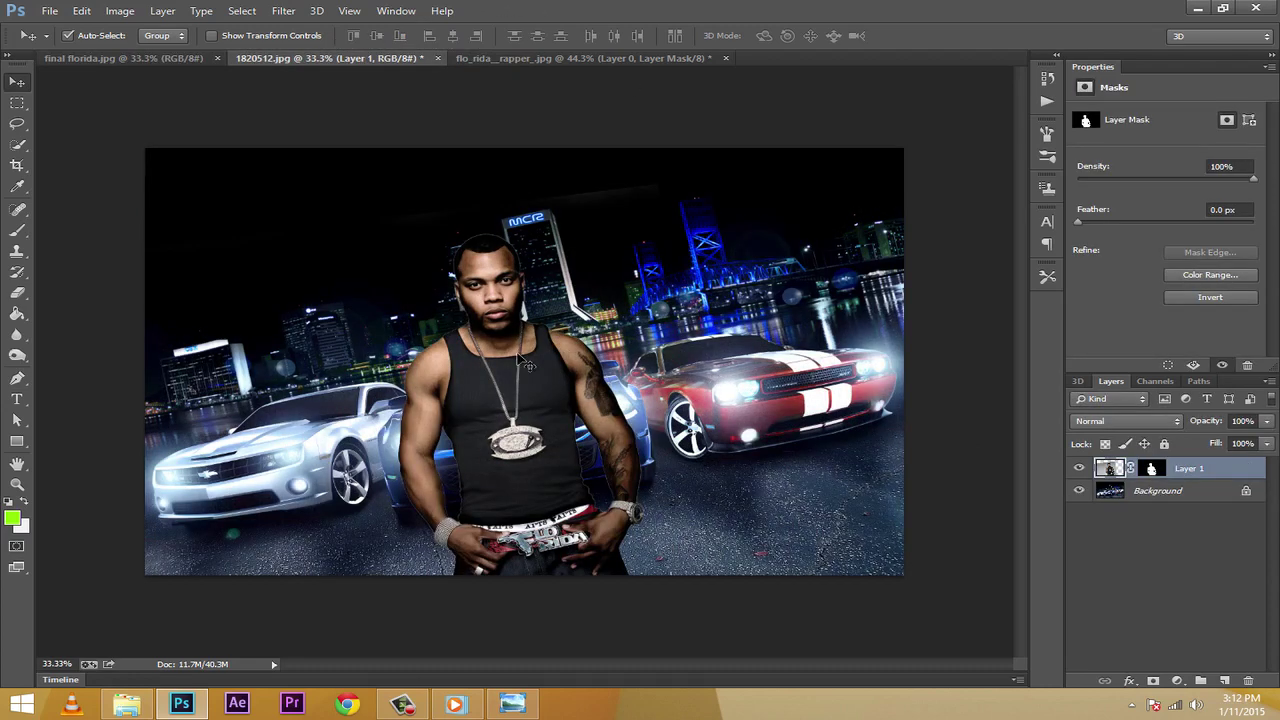
pyautogui.moveTo(521, 356); pyautogui.dragTo(522, 356)
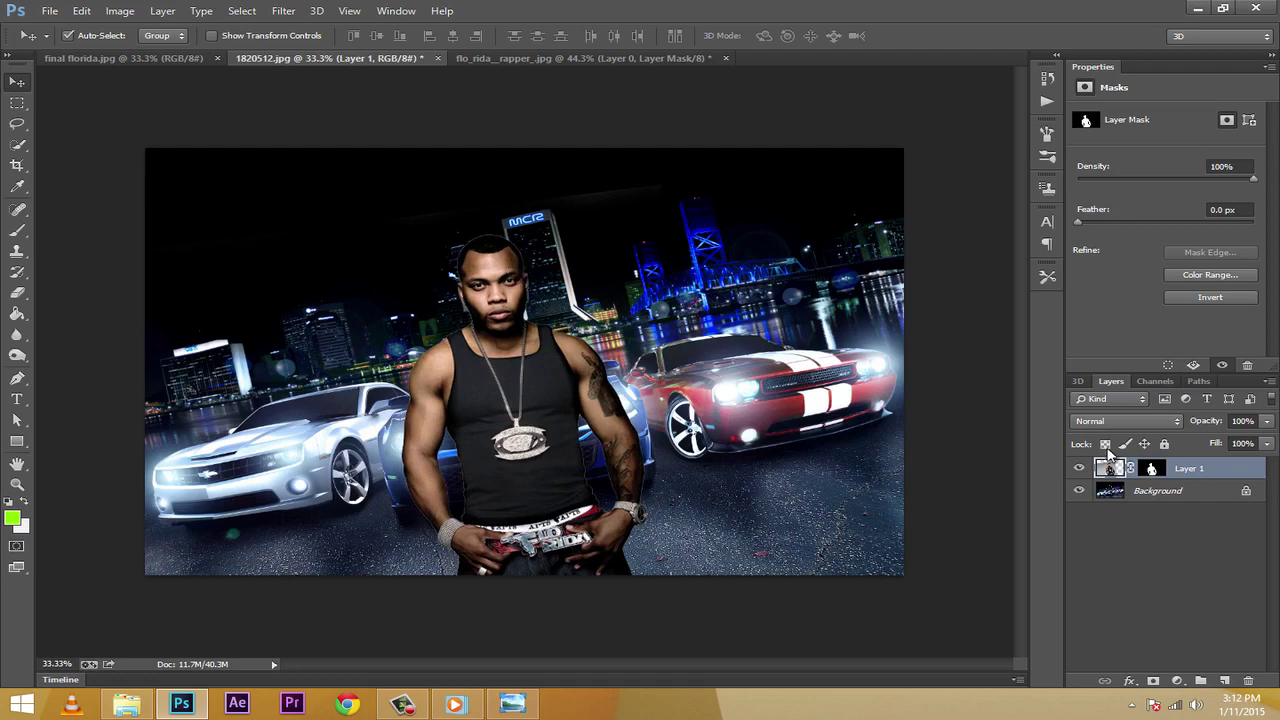
# Add a Hue/Saturation adjustment clipped to the Background, with saturation lowered to about -25
pyautogui.click(1113, 492)
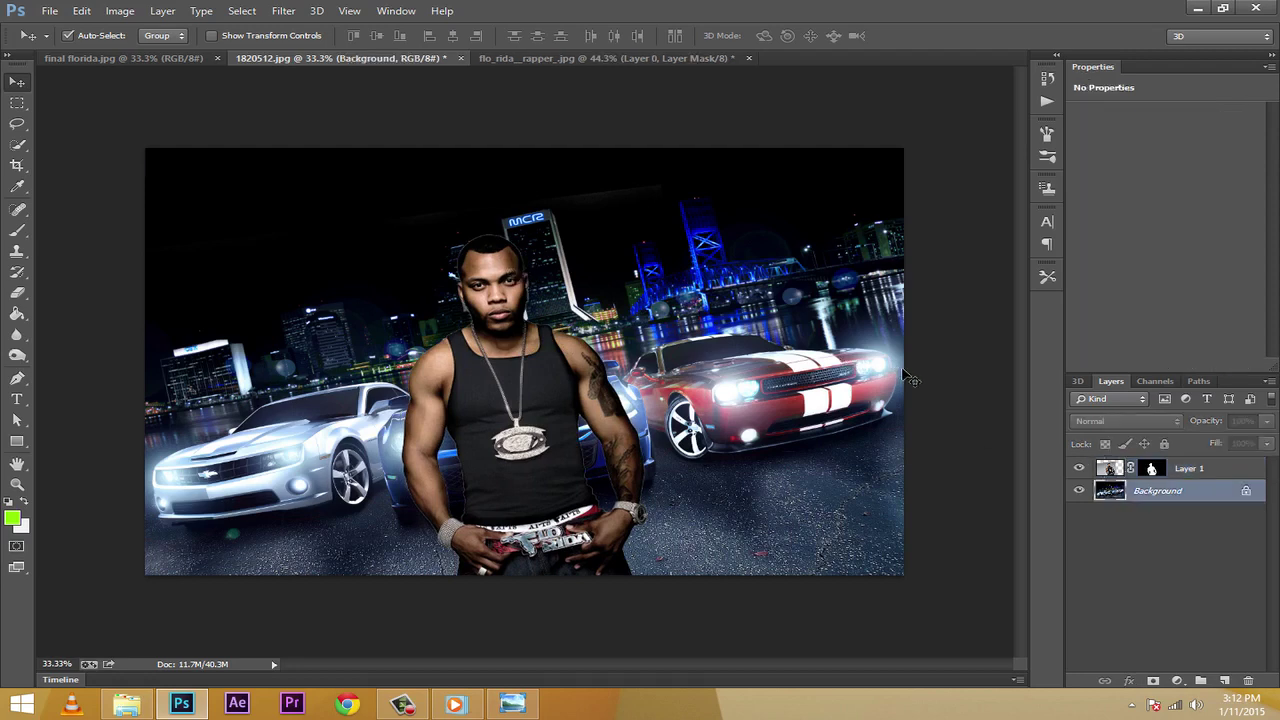
pyautogui.click(1177, 681)
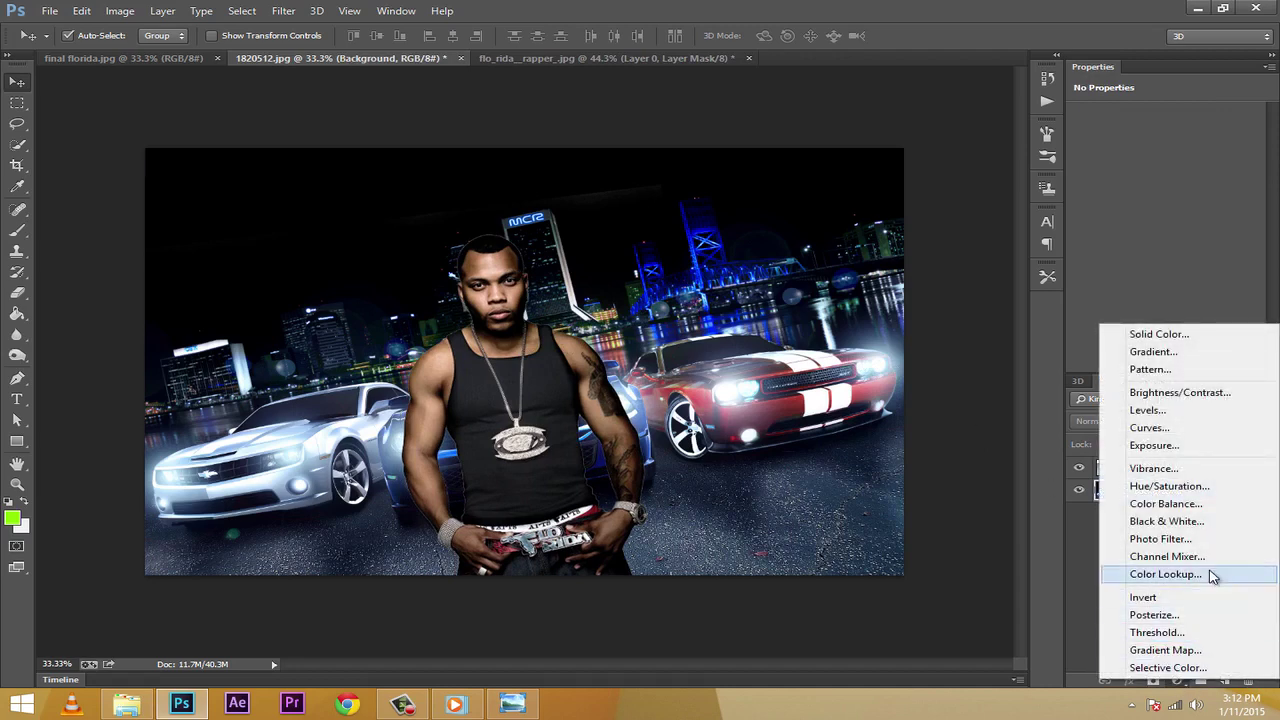
pyautogui.click(1180, 684)
pyautogui.click(1183, 684)
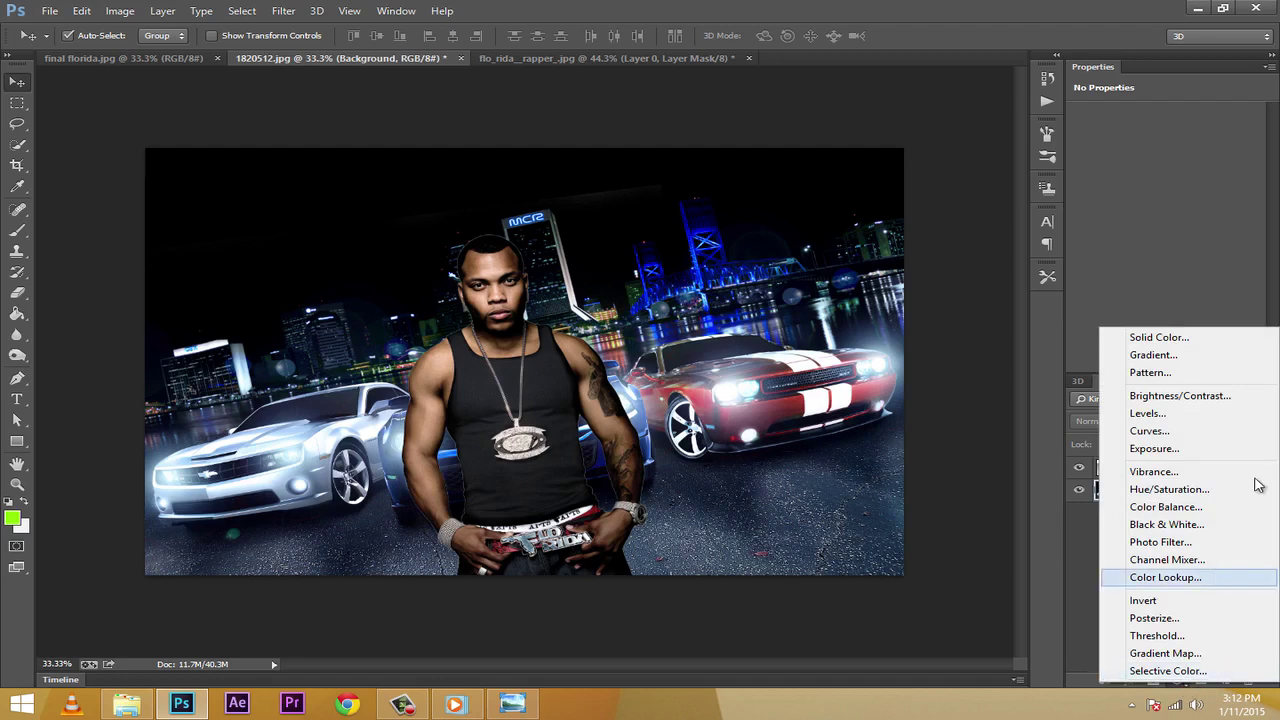
pyautogui.click(1190, 497)
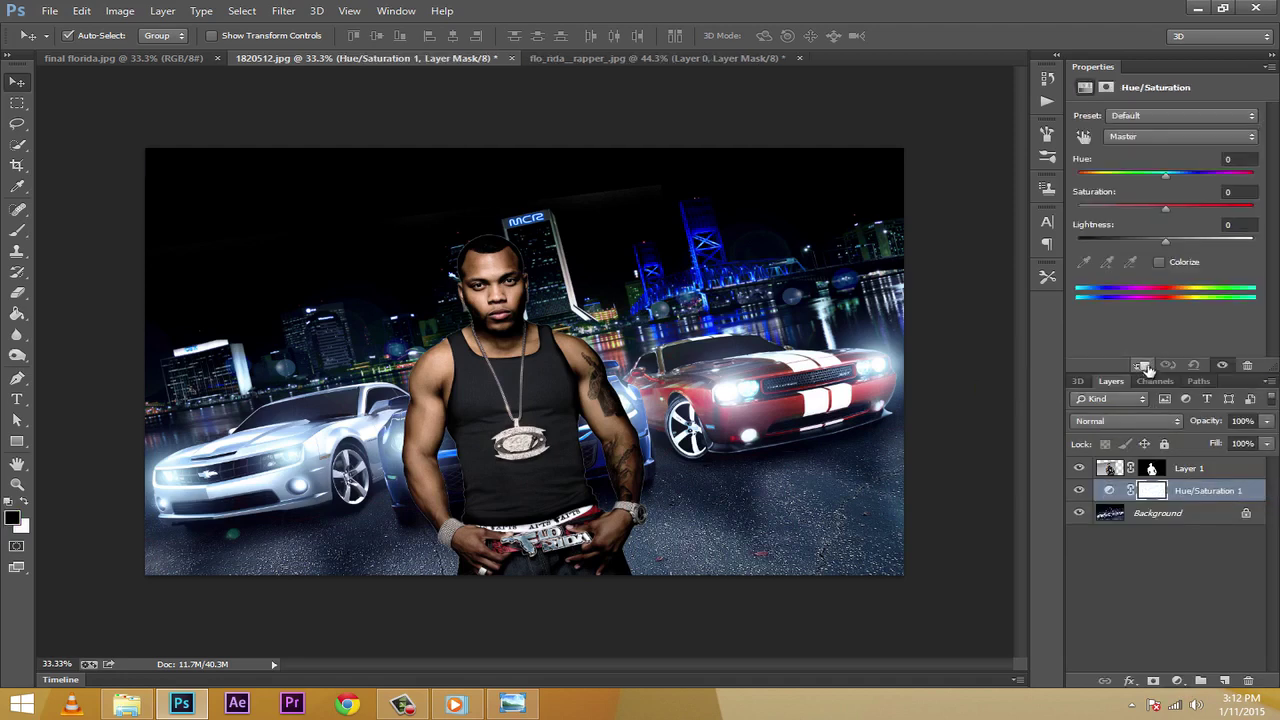
pyautogui.click(1143, 366)
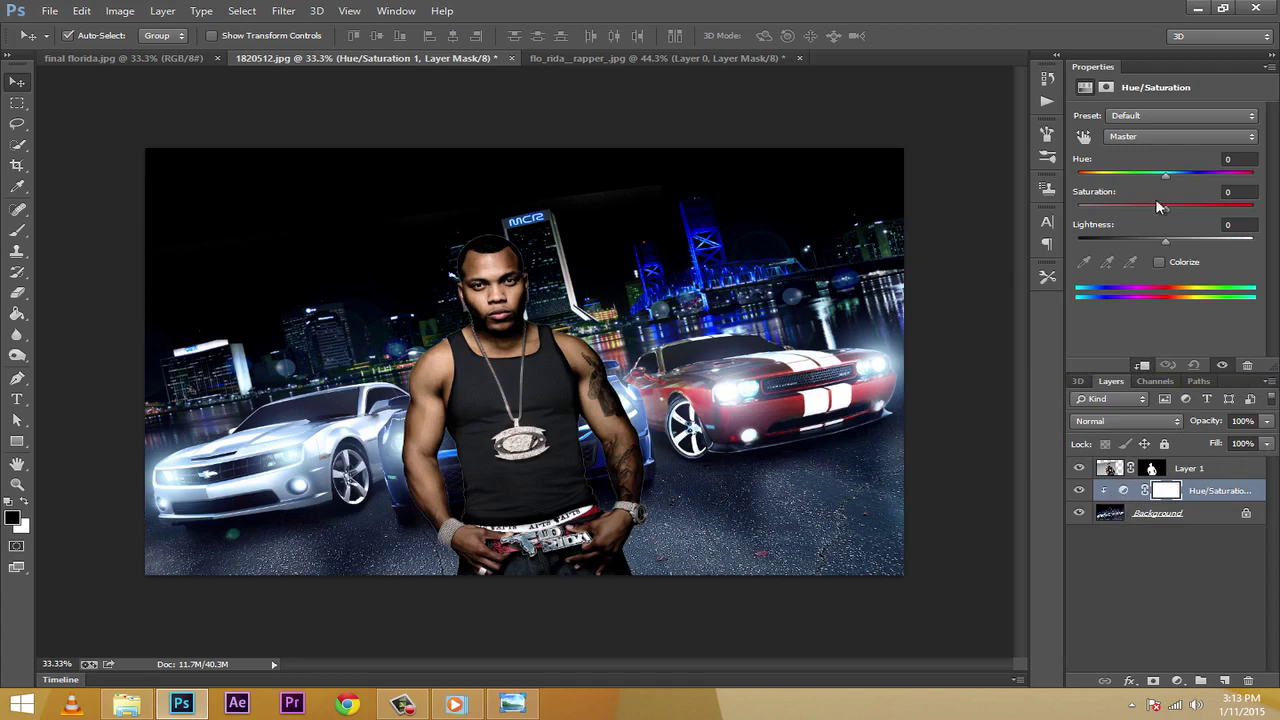
pyautogui.moveTo(1162, 206)
pyautogui.mouseDown()
pyautogui.moveTo(1121, 218)
pyautogui.moveTo(1139, 209)
pyautogui.mouseUp()
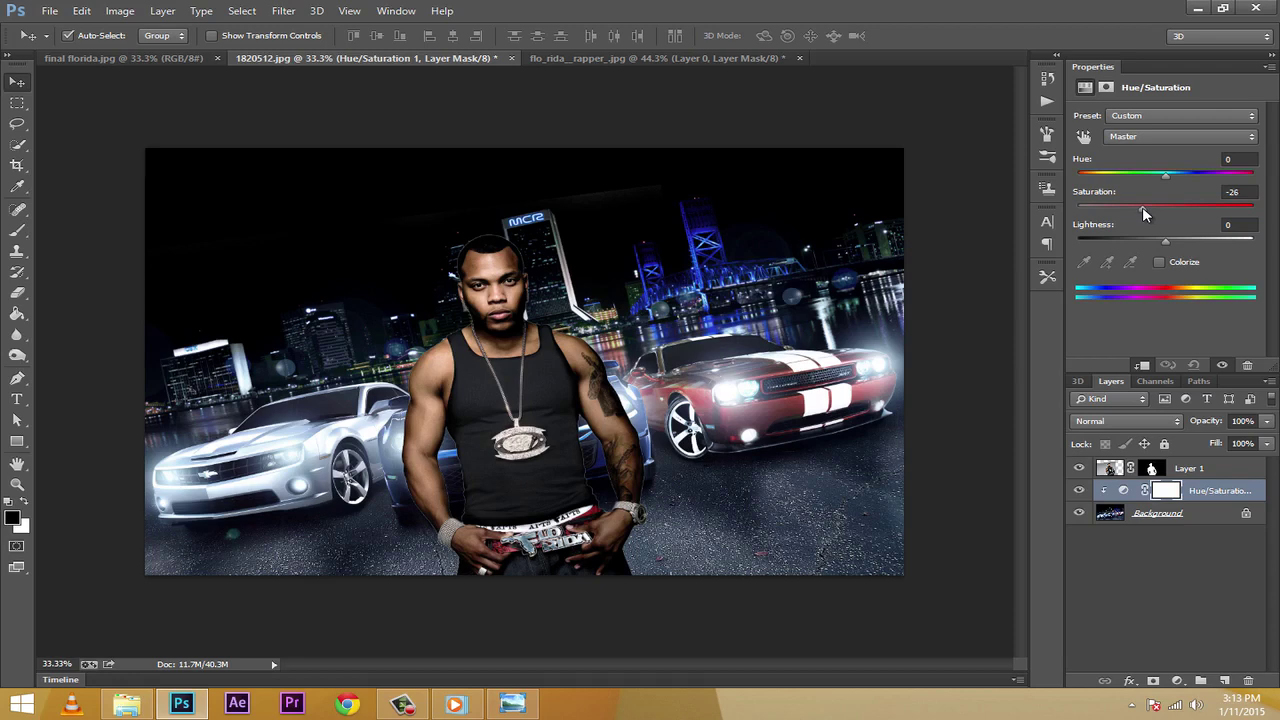
pyautogui.moveTo(1143, 206); pyautogui.dragTo(1143, 206)
# Add a Hue/Saturation adjustment clipped to Layer 1 that strongly desaturates the rapper, then select Hue/Saturation 1
pyautogui.click(1108, 469)
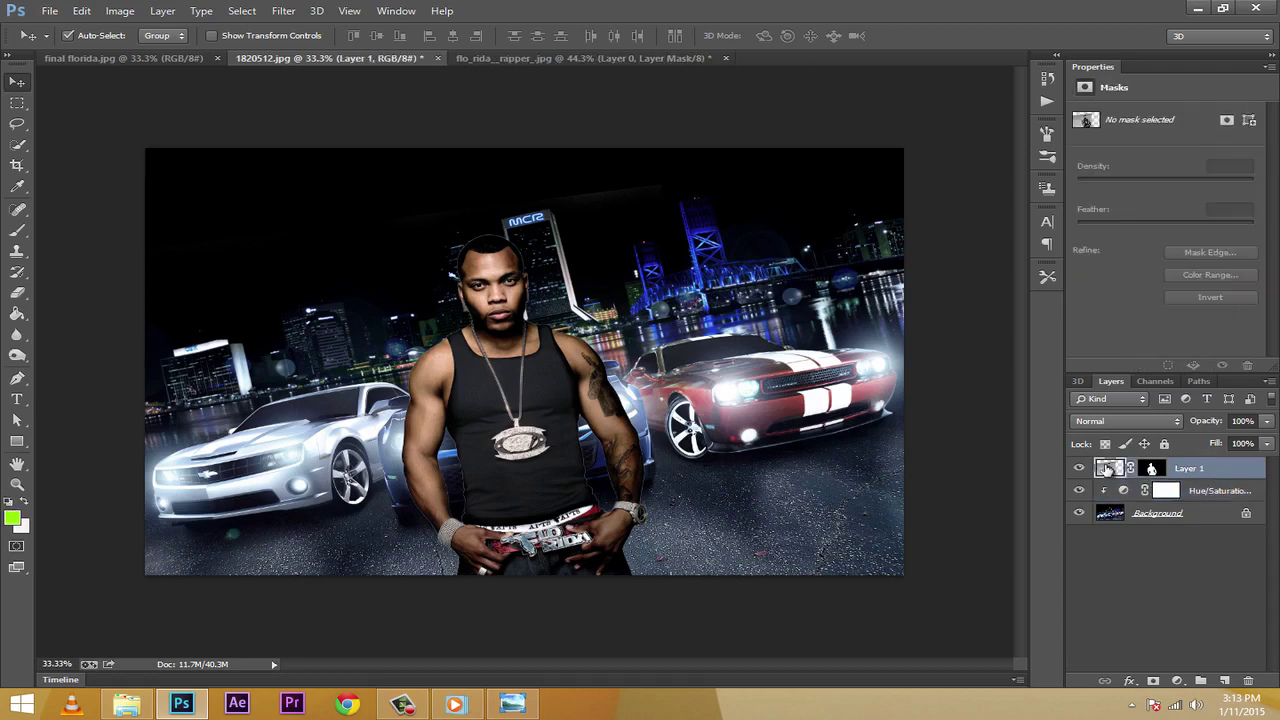
pyautogui.click(1174, 682)
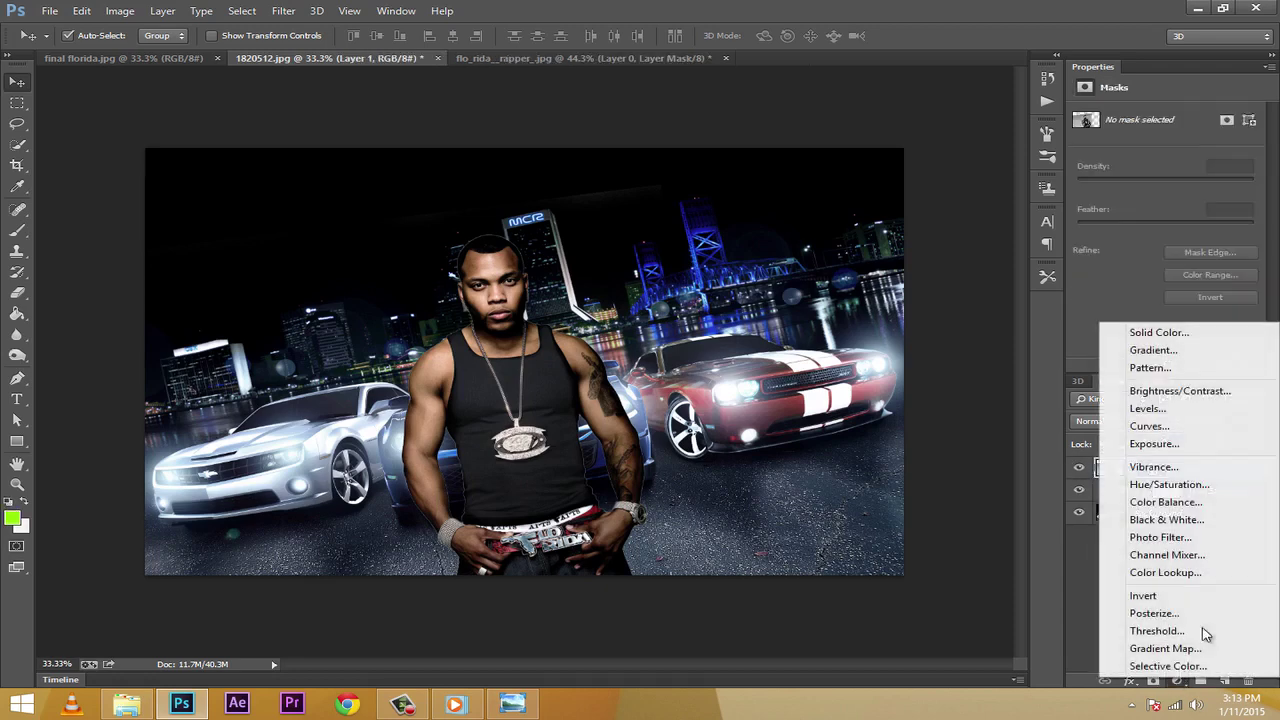
pyautogui.click(1192, 488)
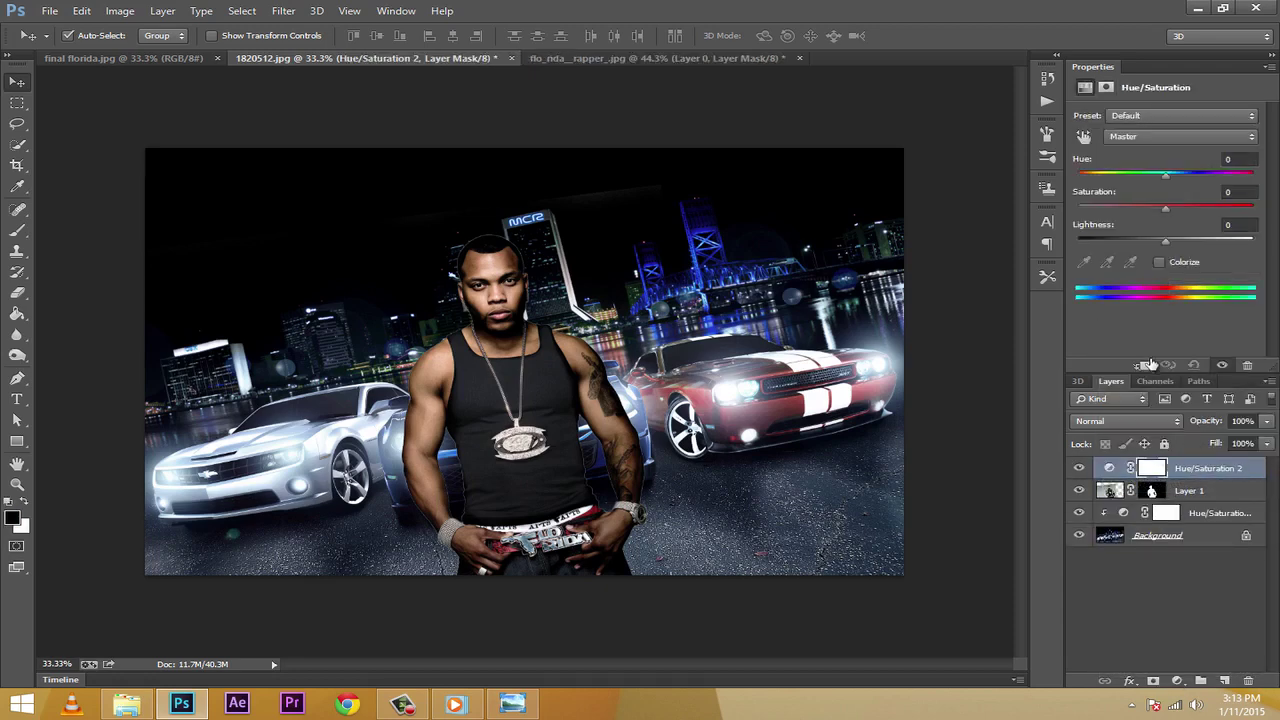
pyautogui.click(1142, 365)
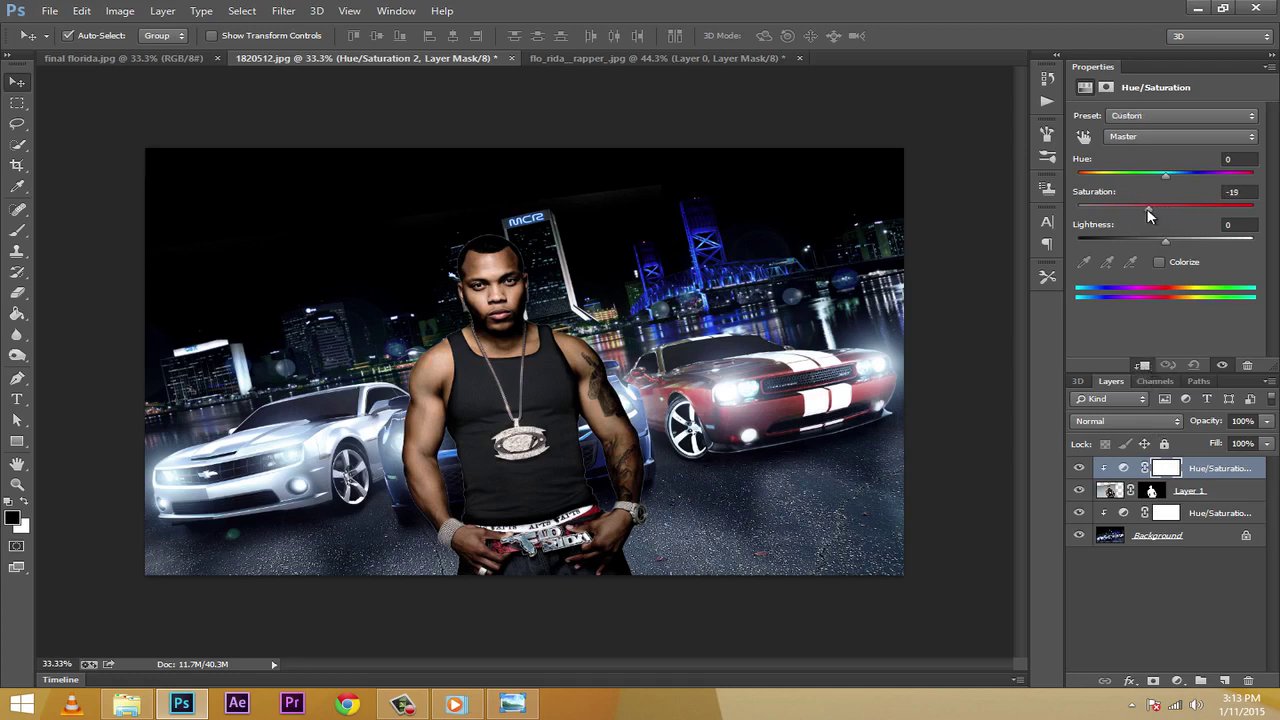
pyautogui.moveTo(1136, 209)
pyautogui.mouseDown()
pyautogui.moveTo(1121, 213)
pyautogui.moveTo(1133, 212)
pyautogui.mouseUp()
pyautogui.click(1122, 515)
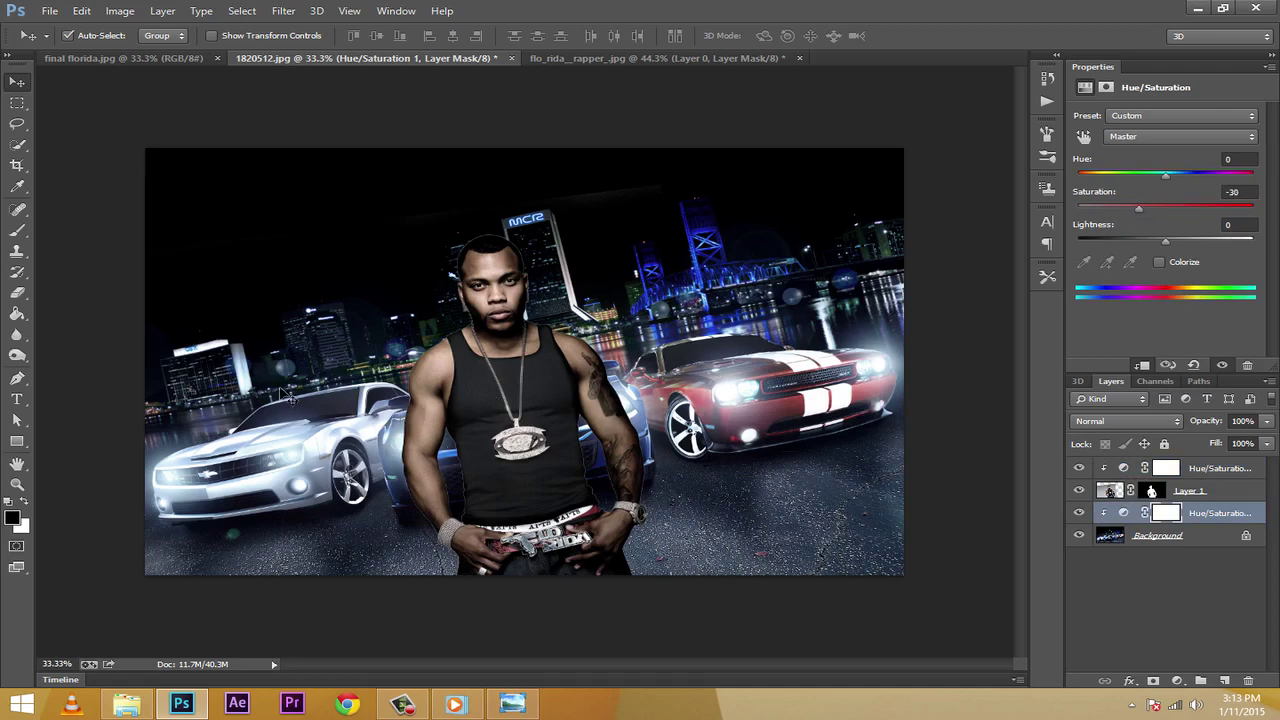
# Compare the two Hue/Saturation adjustments and toggle the rapper's desaturation off and on
pyautogui.click(1193, 472)
pyautogui.click(1206, 496)
pyautogui.click(1200, 472)
pyautogui.click(1221, 485)
pyautogui.click(1215, 470)
pyautogui.click(1205, 488)
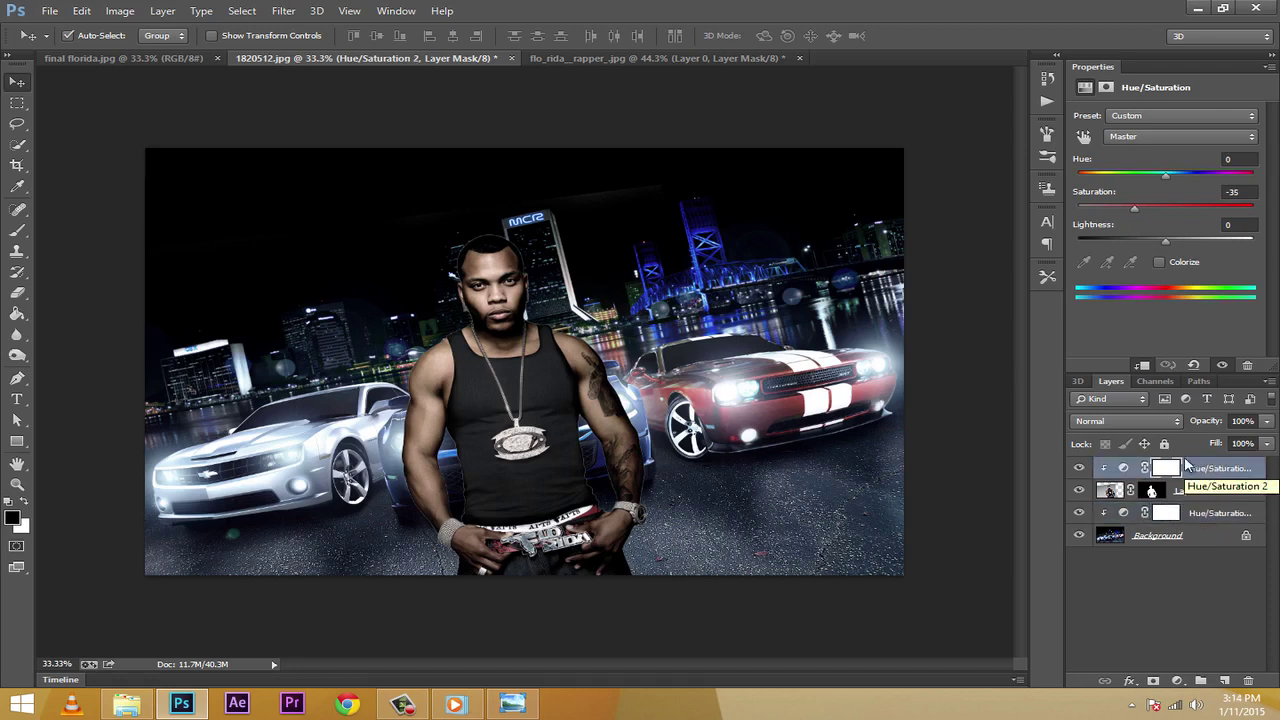
pyautogui.click(1192, 468)
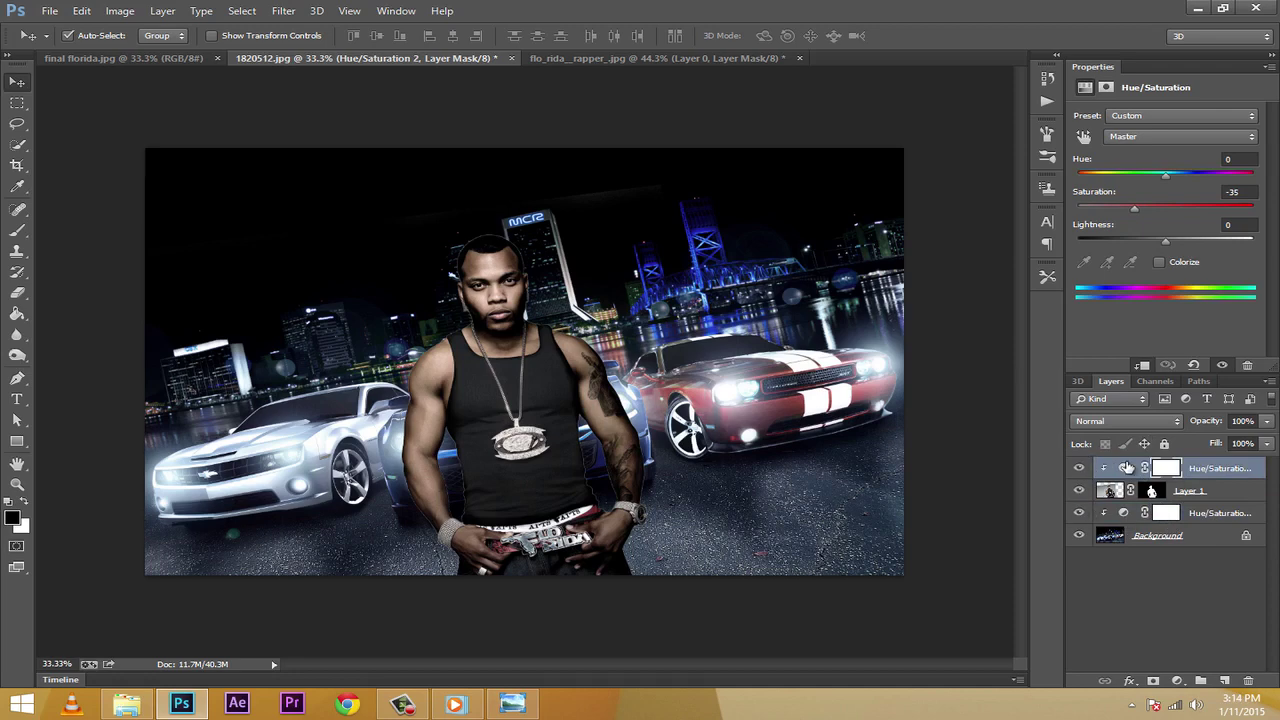
pyautogui.click(1079, 469)
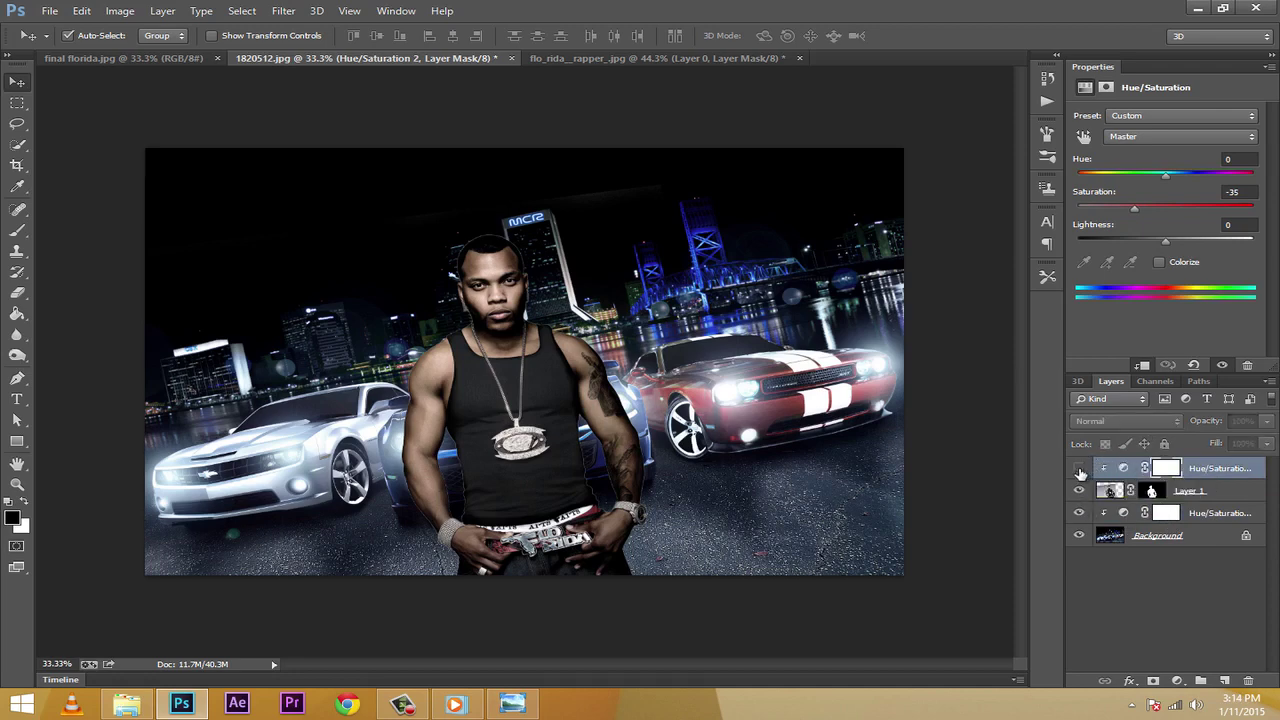
pyautogui.click(1079, 469)
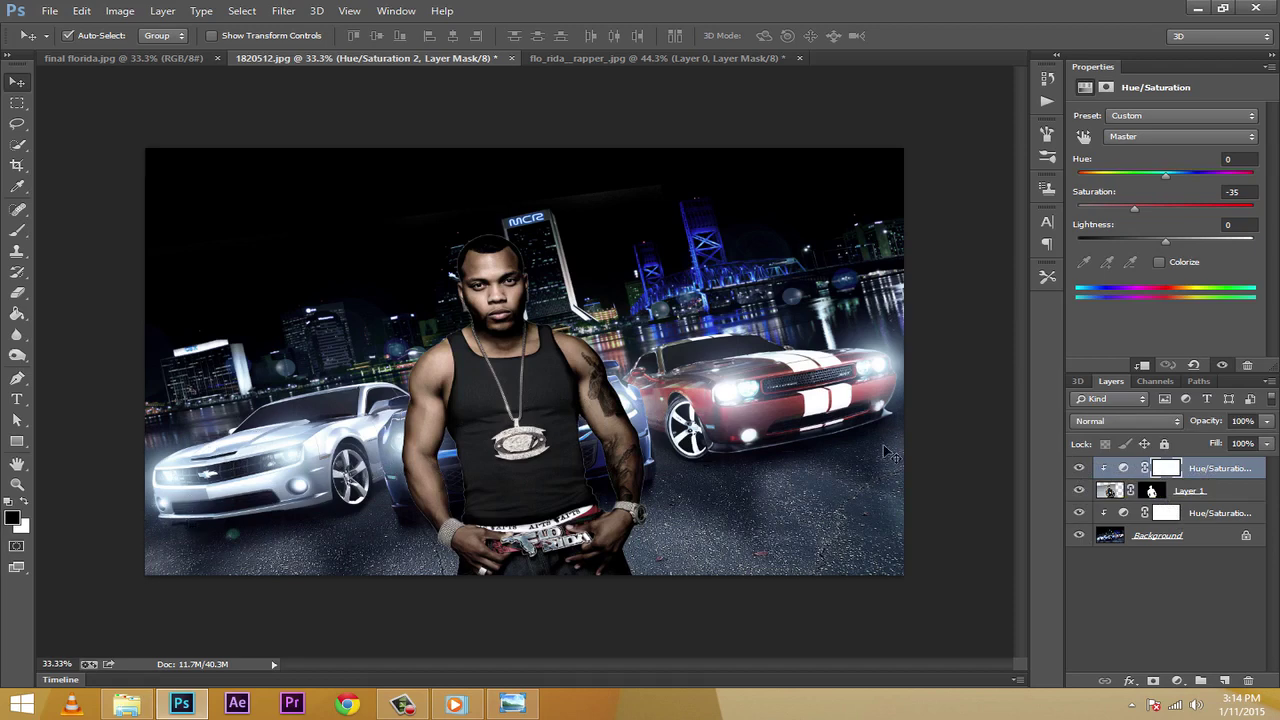
# After checking the reference poster, add an empty Layer 2 above the background's Hue/Saturation adjustment
pyautogui.click(173, 58)
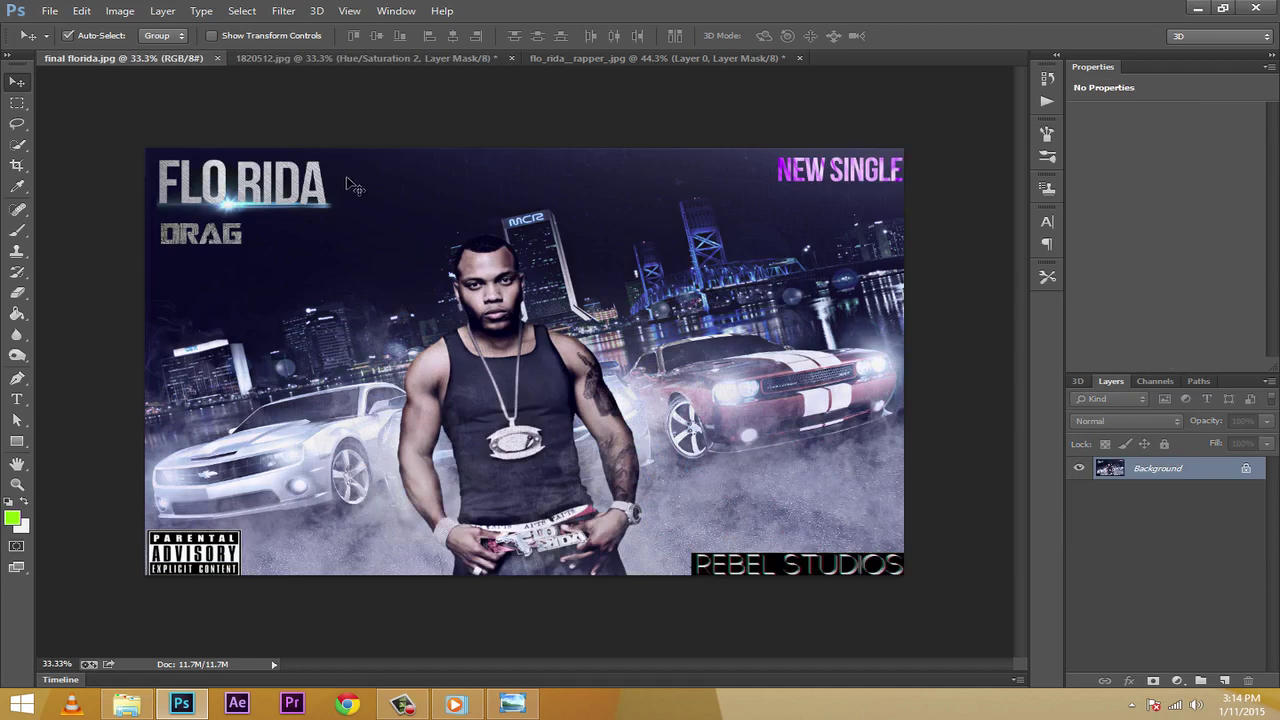
pyautogui.click(397, 57)
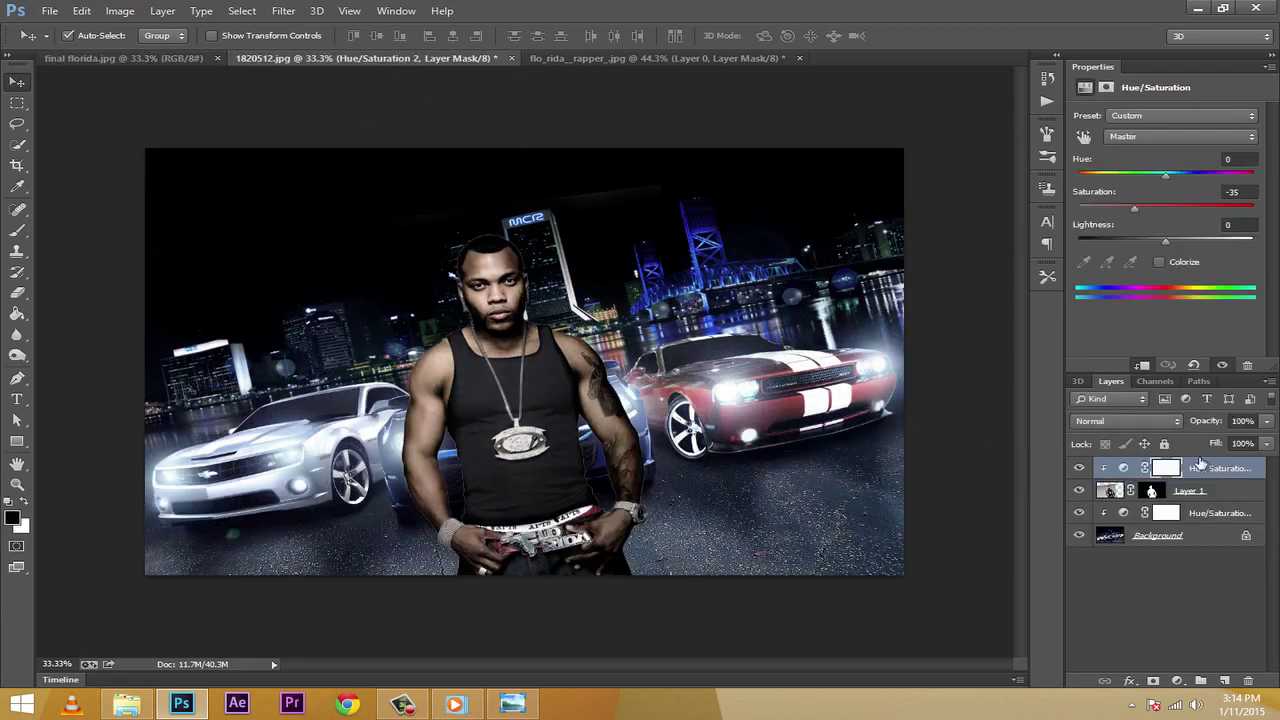
pyautogui.click(1224, 516)
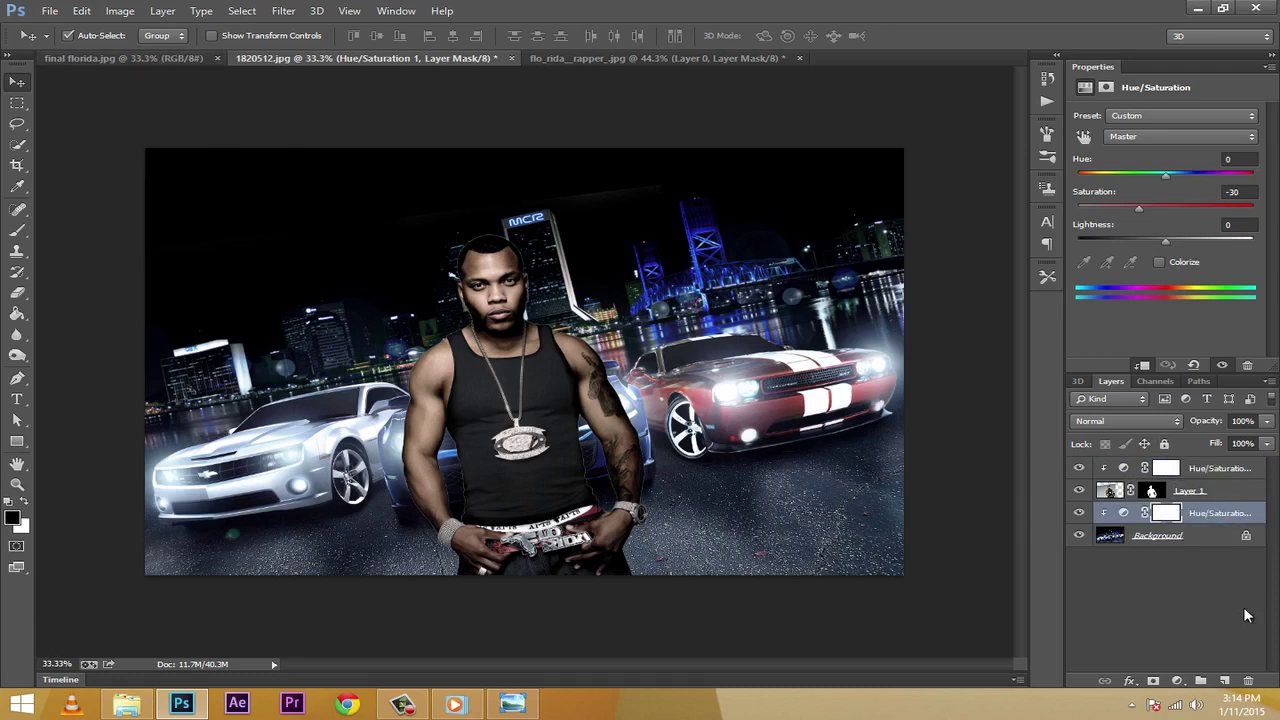
pyautogui.click(1224, 681)
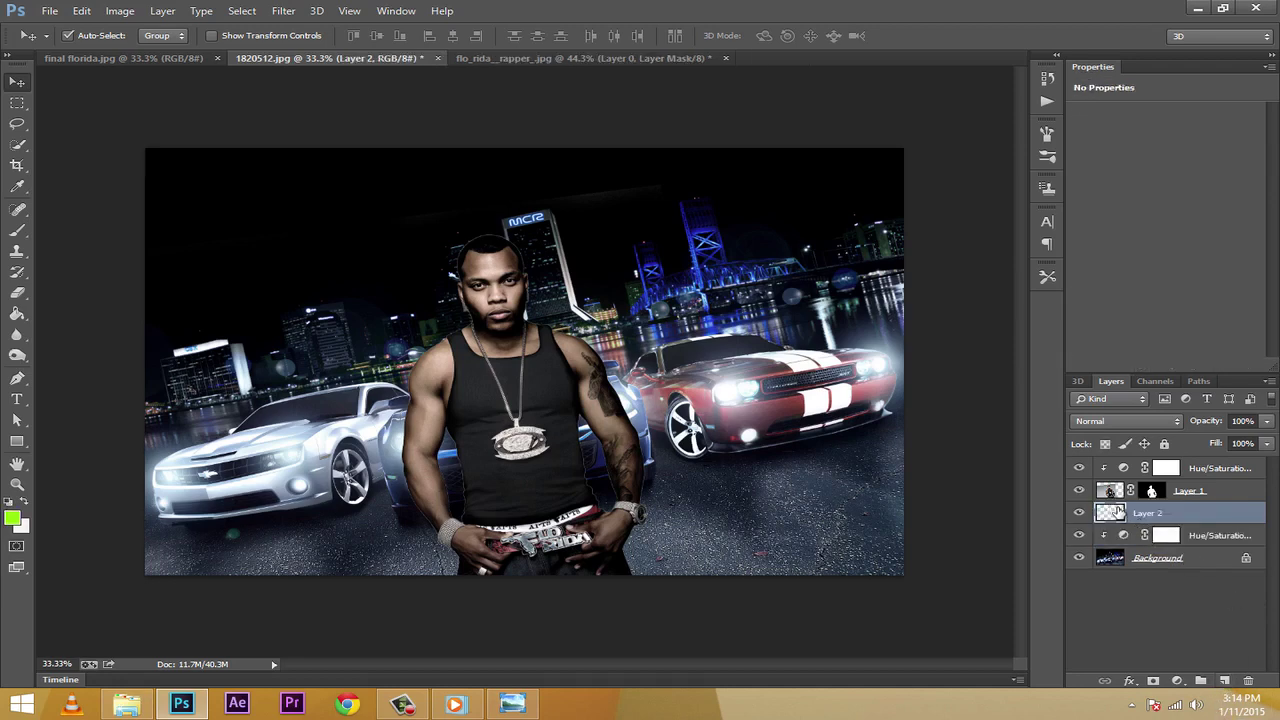
# Switch to the Brush tool and pick the large 2294 px brush preset
pyautogui.click(16, 234)
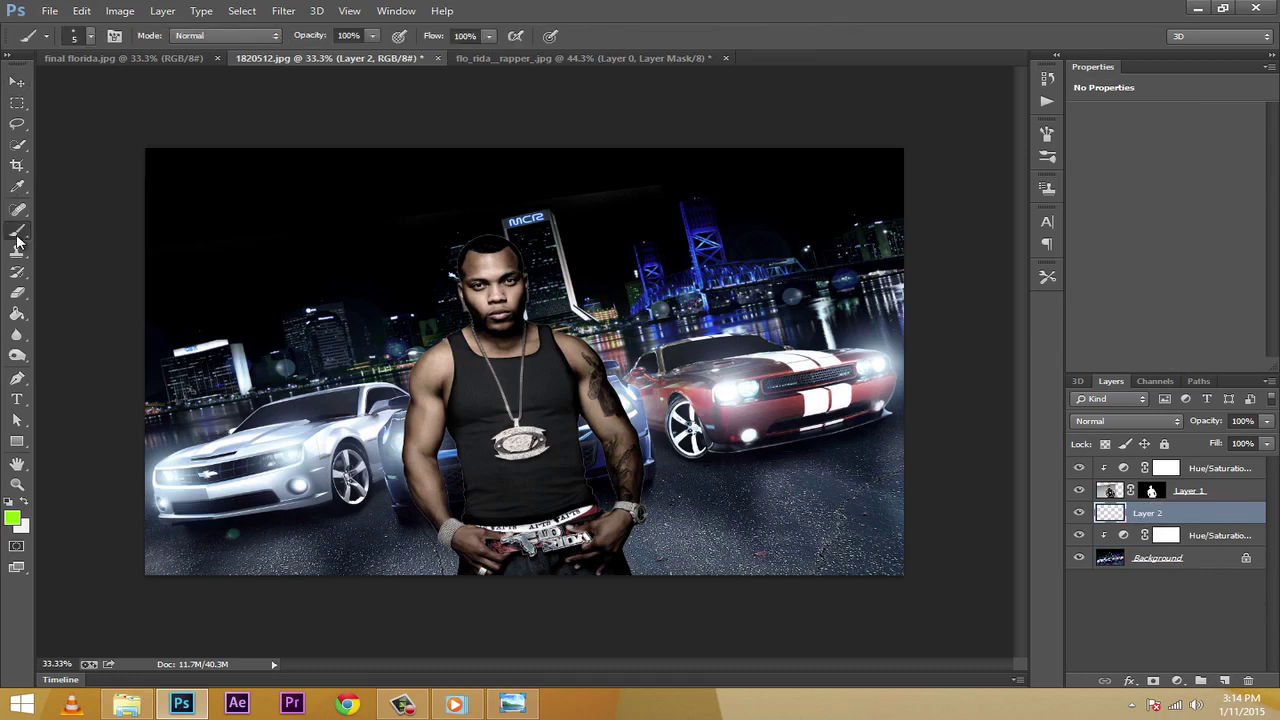
pyautogui.click(91, 38)
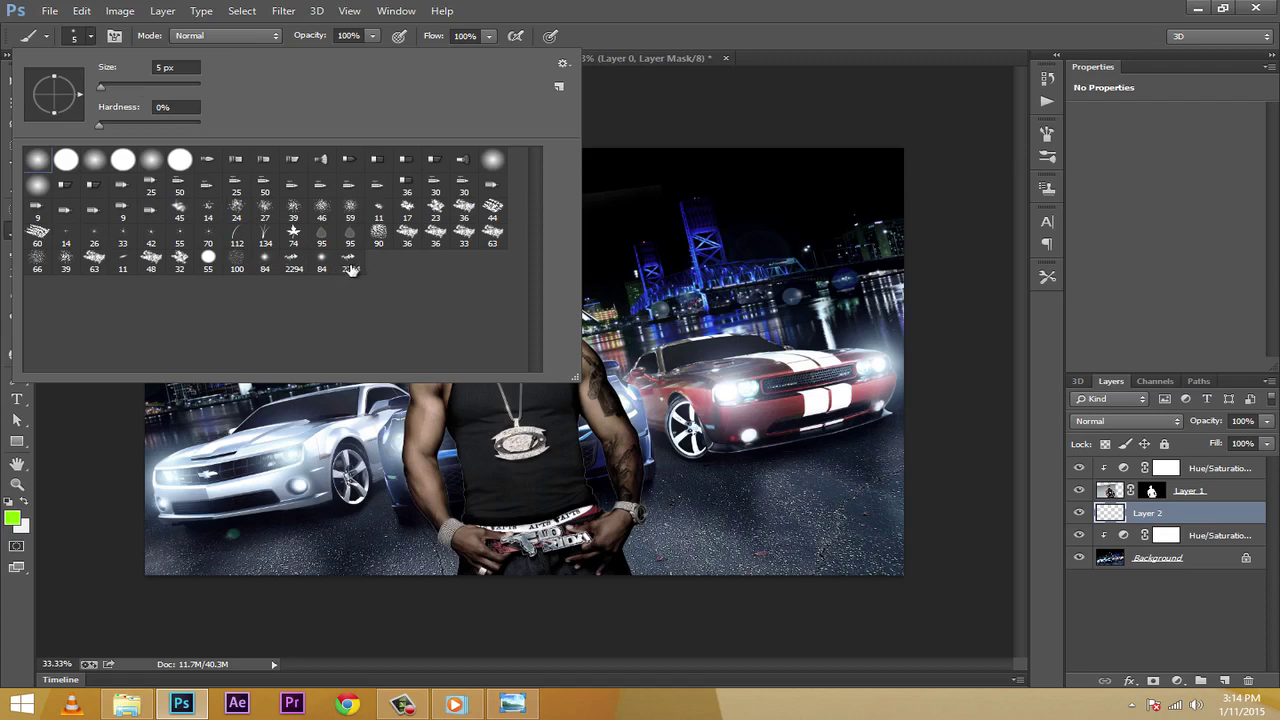
pyautogui.click(348, 266)
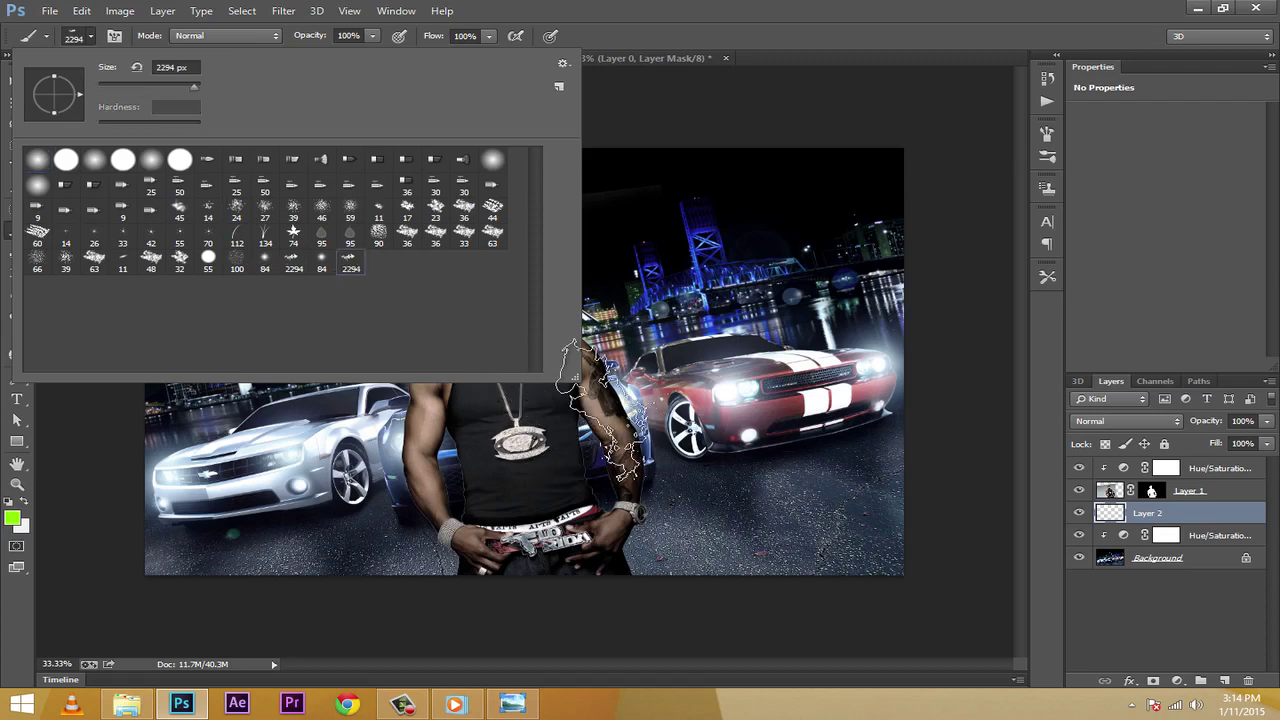
pyautogui.click(79, 38)
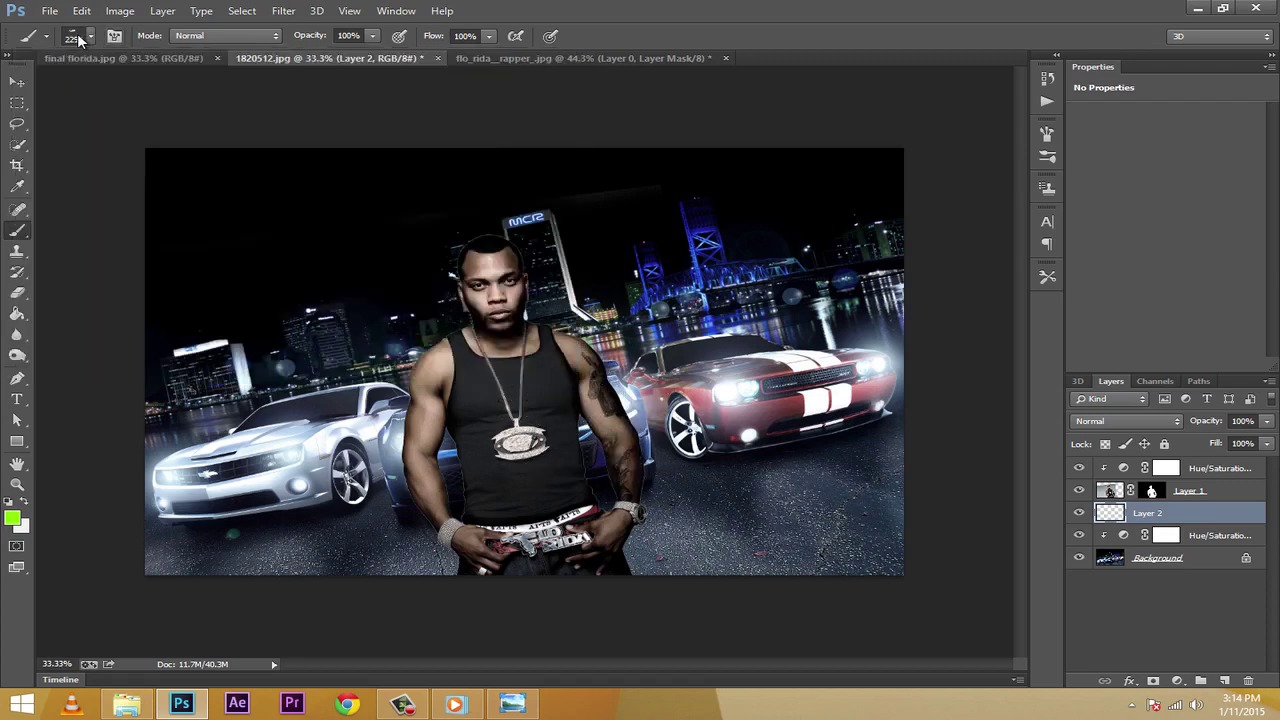
pyautogui.click(79, 38)
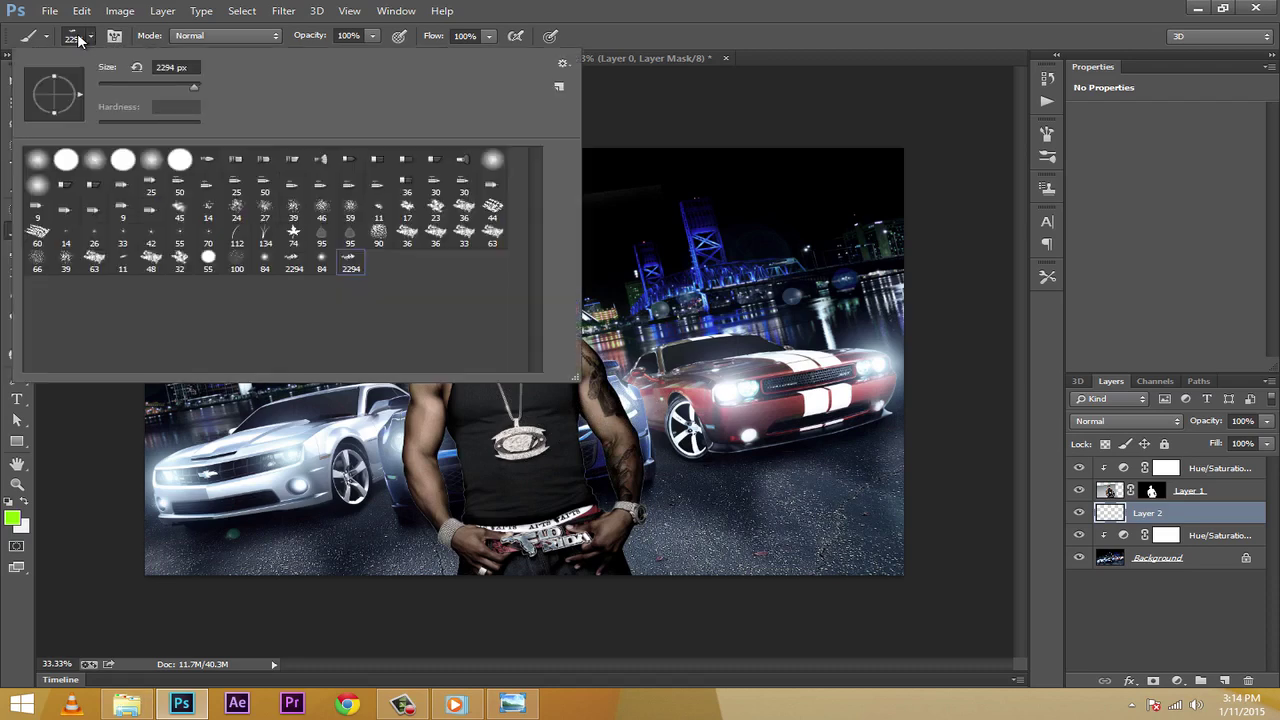
pyautogui.click(90, 40)
pyautogui.click(73, 40)
pyautogui.click(73, 40)
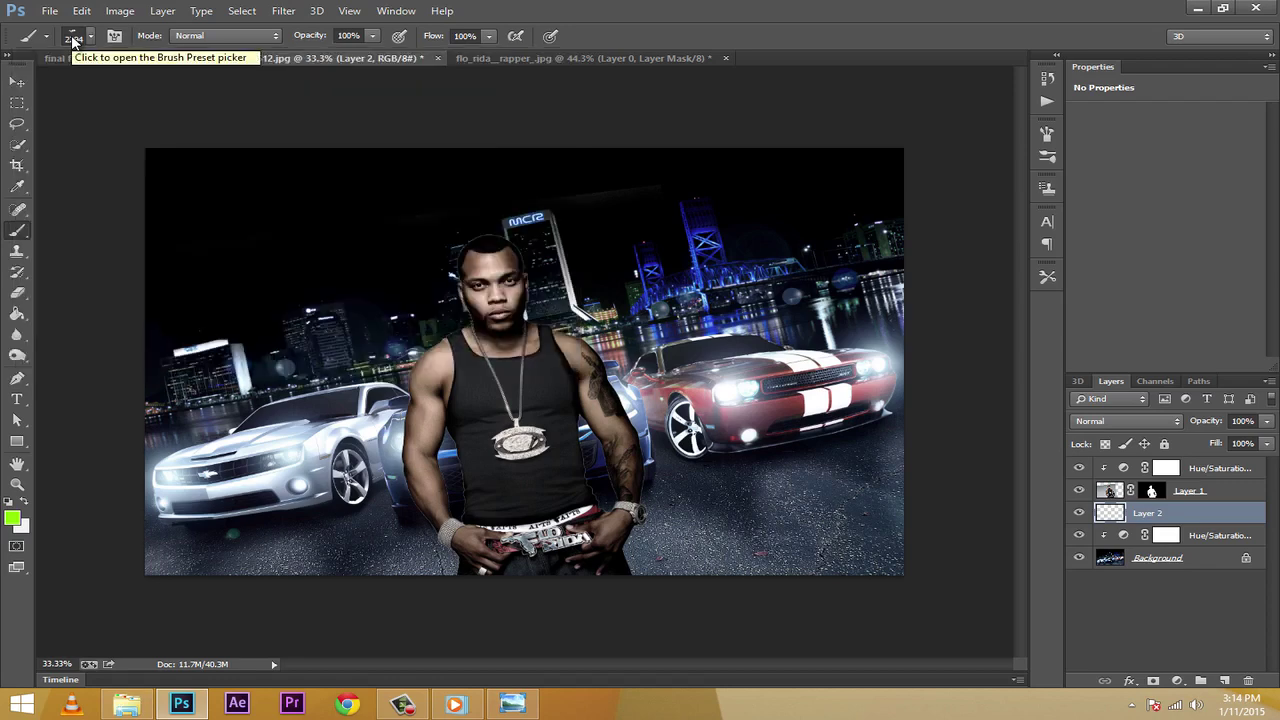
pyautogui.click(73, 40)
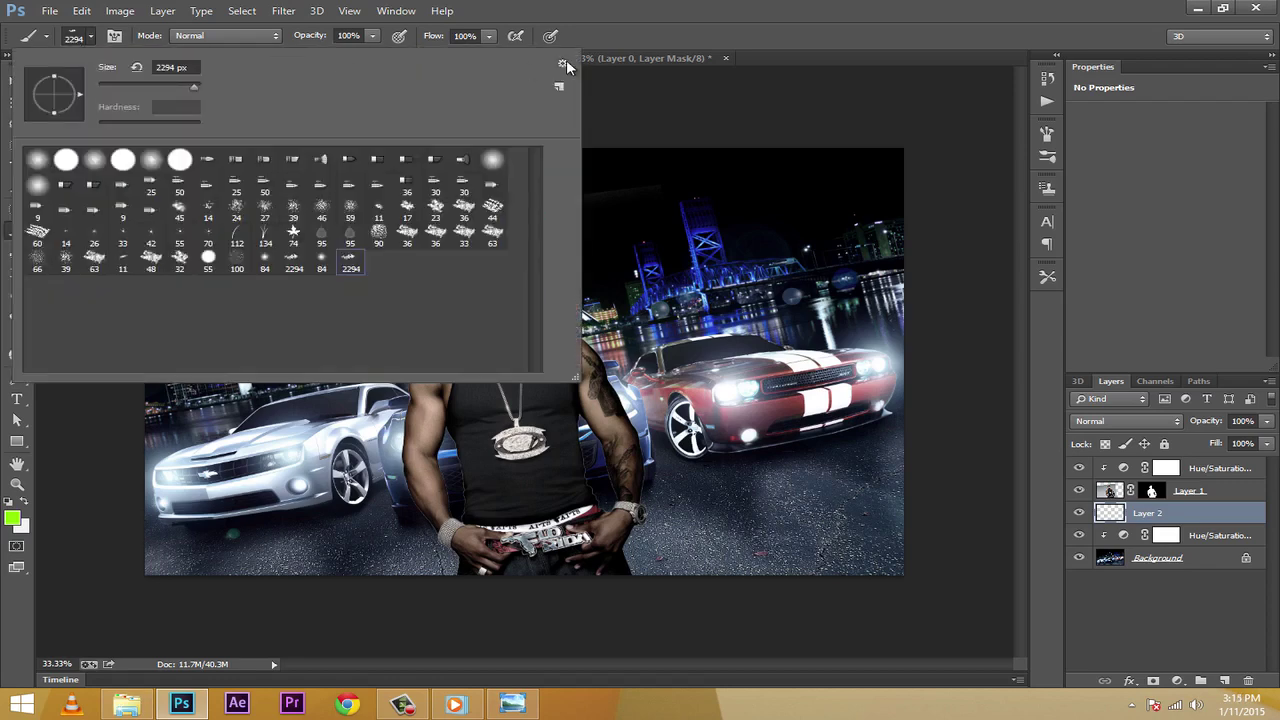
# Load the Fog and Stars.abr brush set and choose its 2294 px fog brush
pyautogui.click(563, 64)
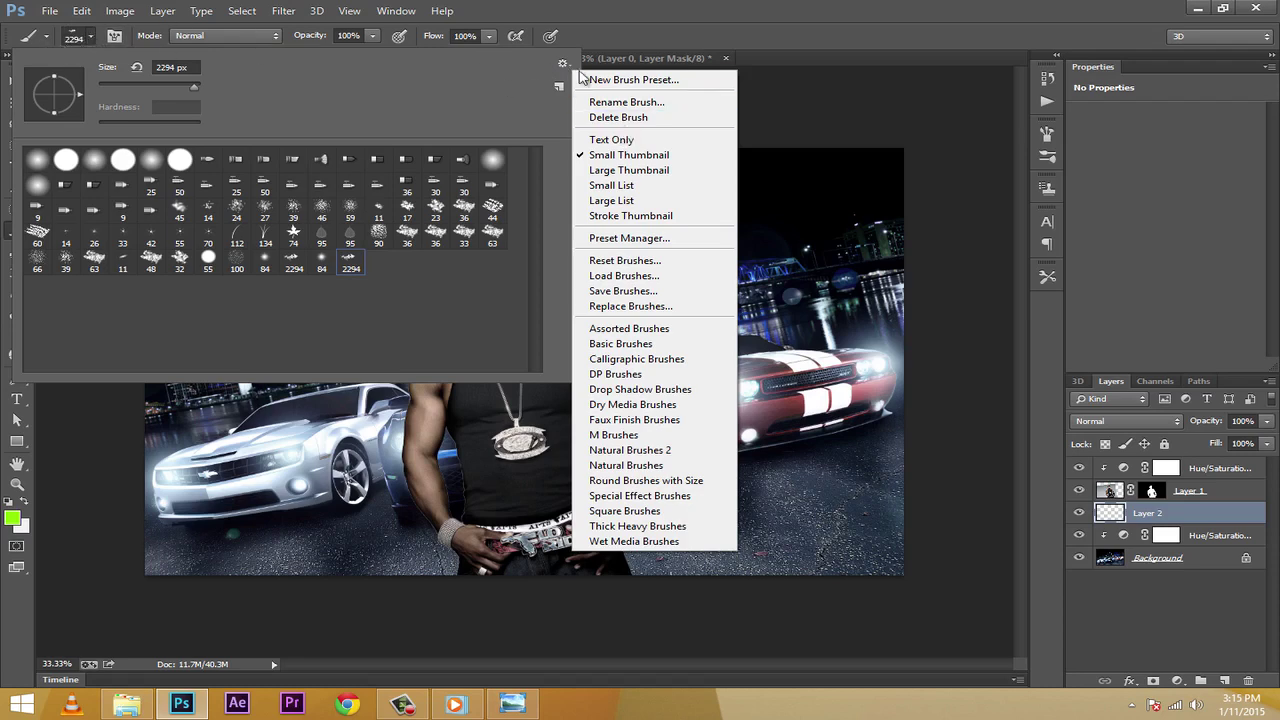
pyautogui.click(622, 275)
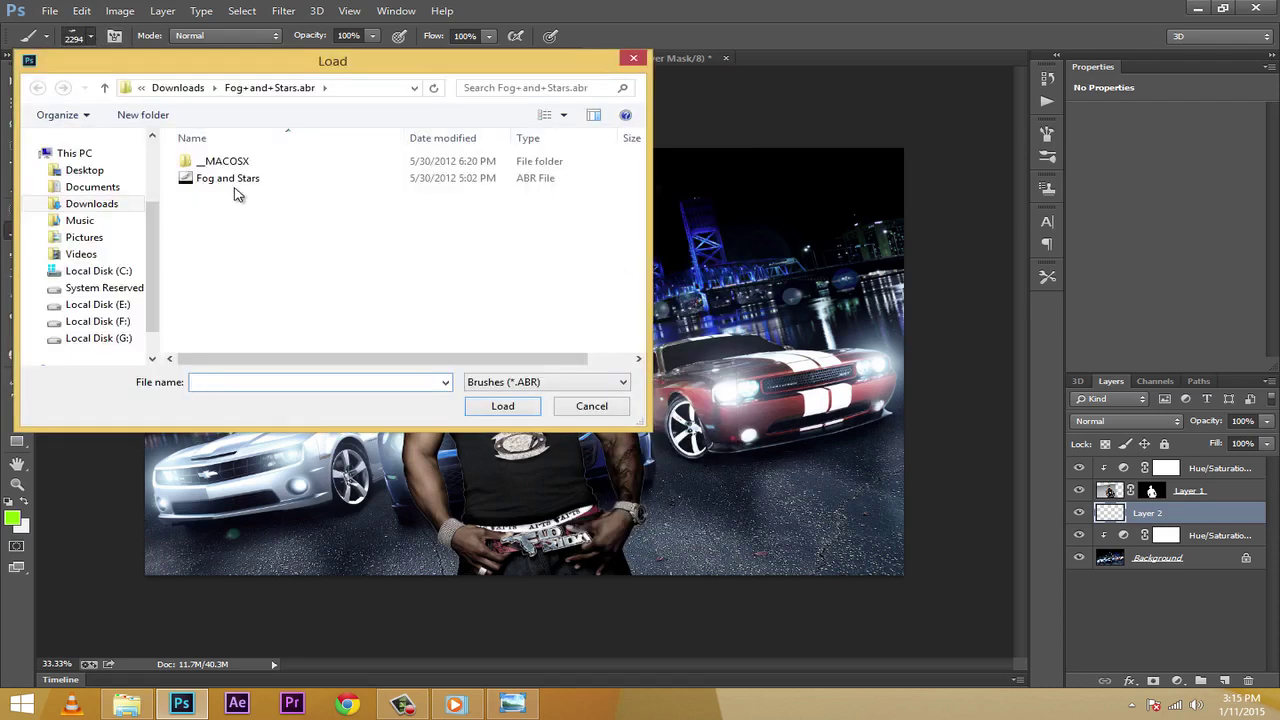
pyautogui.click(230, 186)
pyautogui.doubleClick(230, 187)
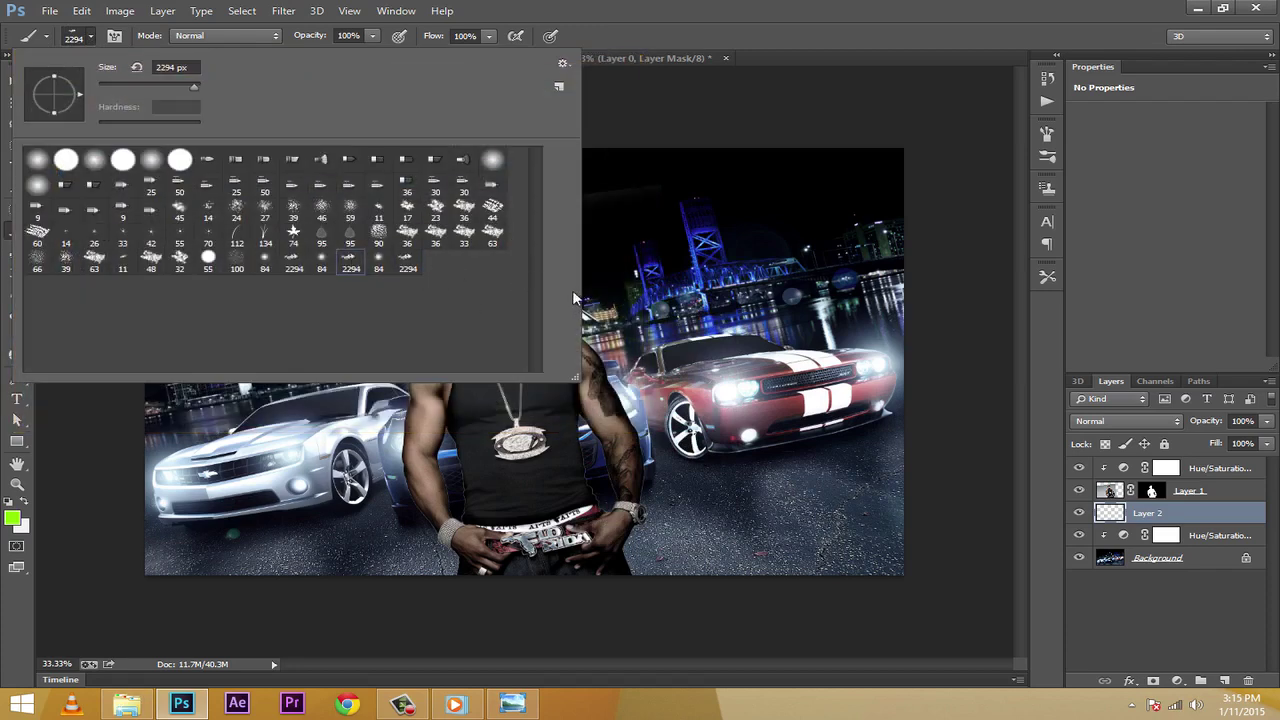
pyautogui.click(406, 262)
pyautogui.click(349, 266)
pyautogui.click(78, 43)
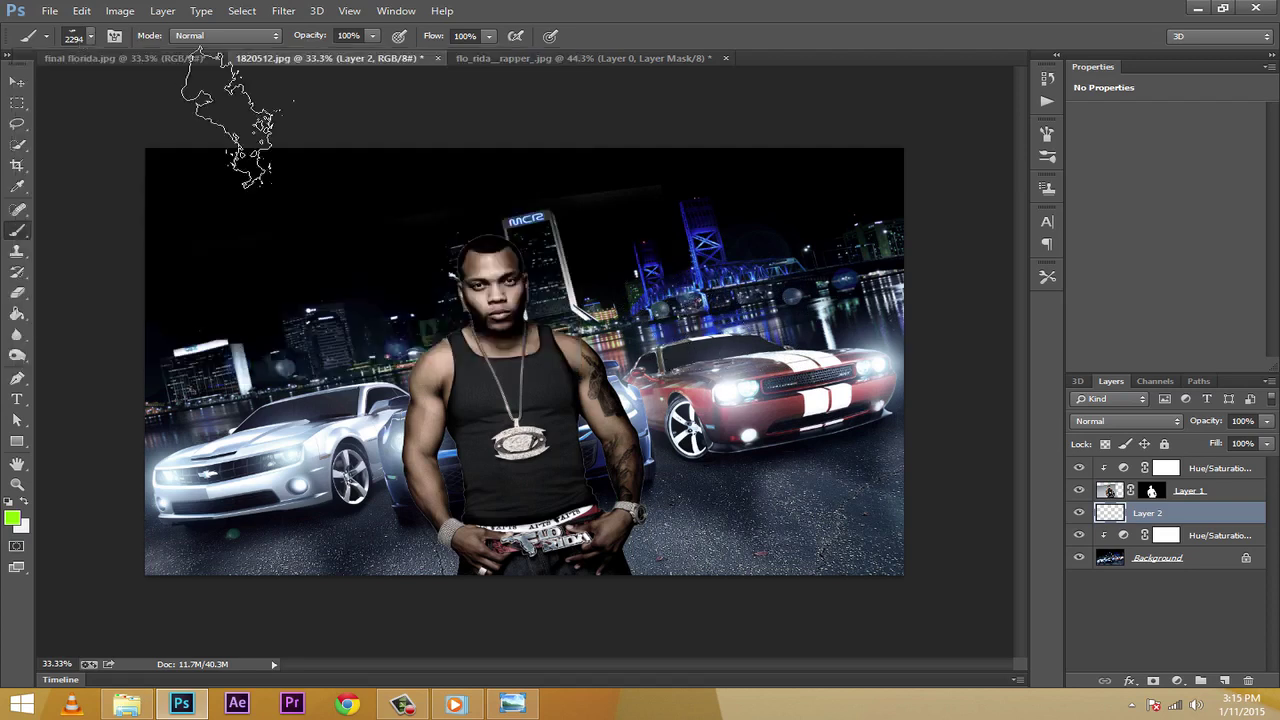
# Set the background colour to white
pyautogui.click(27, 525)
pyautogui.click(720, 186)
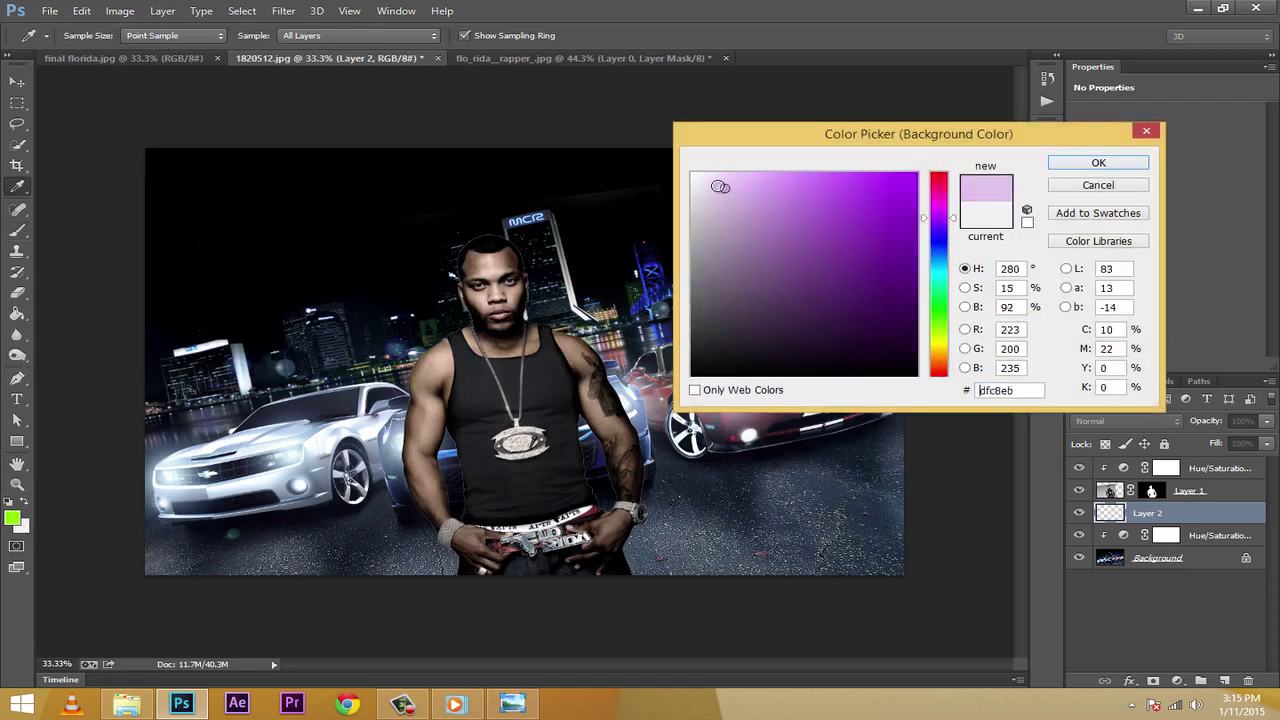
pyautogui.moveTo(720, 186); pyautogui.dragTo(685, 170)
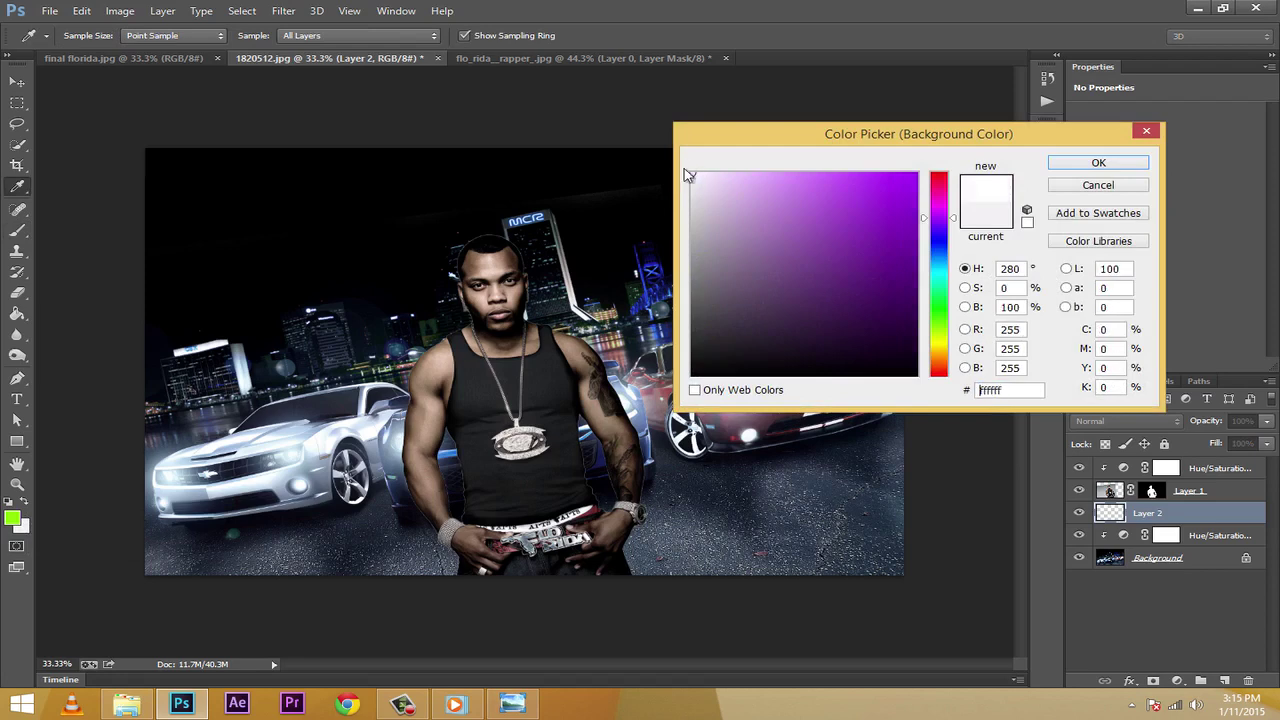
pyautogui.click(1075, 166)
# Set the brush Flow and Opacity to 50%
pyautogui.press('b')
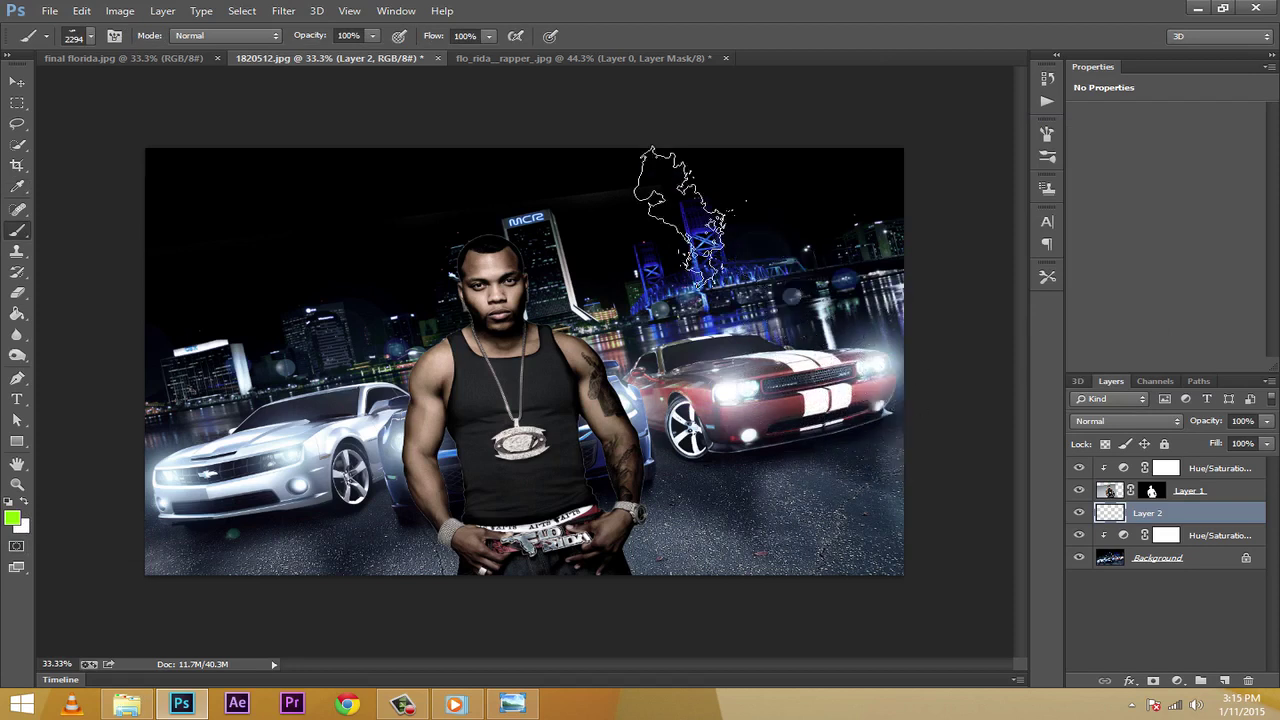
pyautogui.click(472, 35)
pyautogui.write('50')
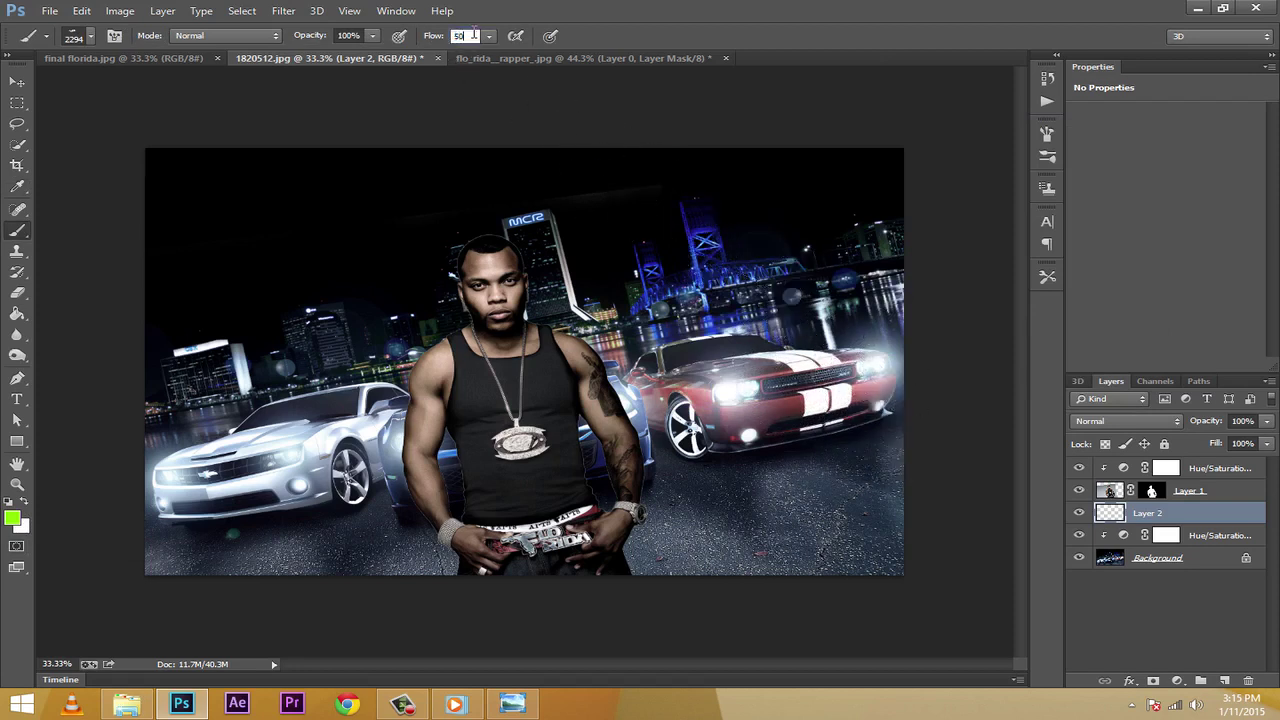
pyautogui.click(348, 35)
pyautogui.write('50')
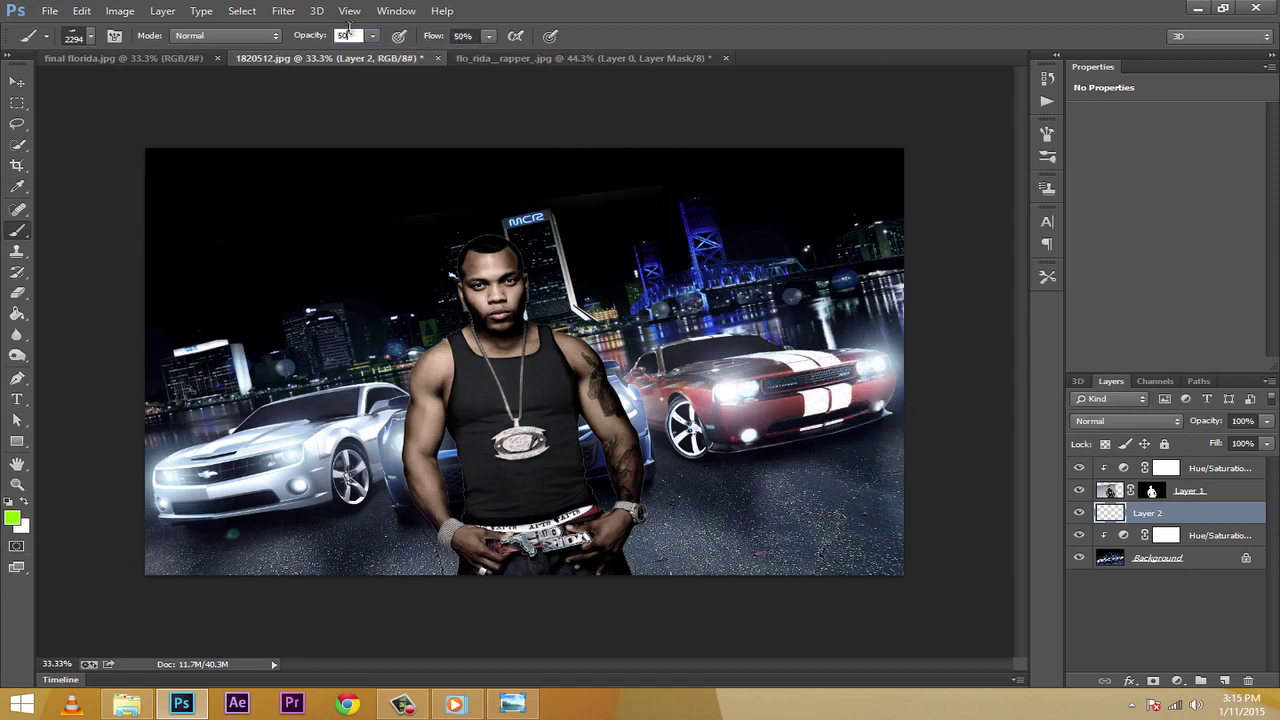
pyautogui.press('Return')
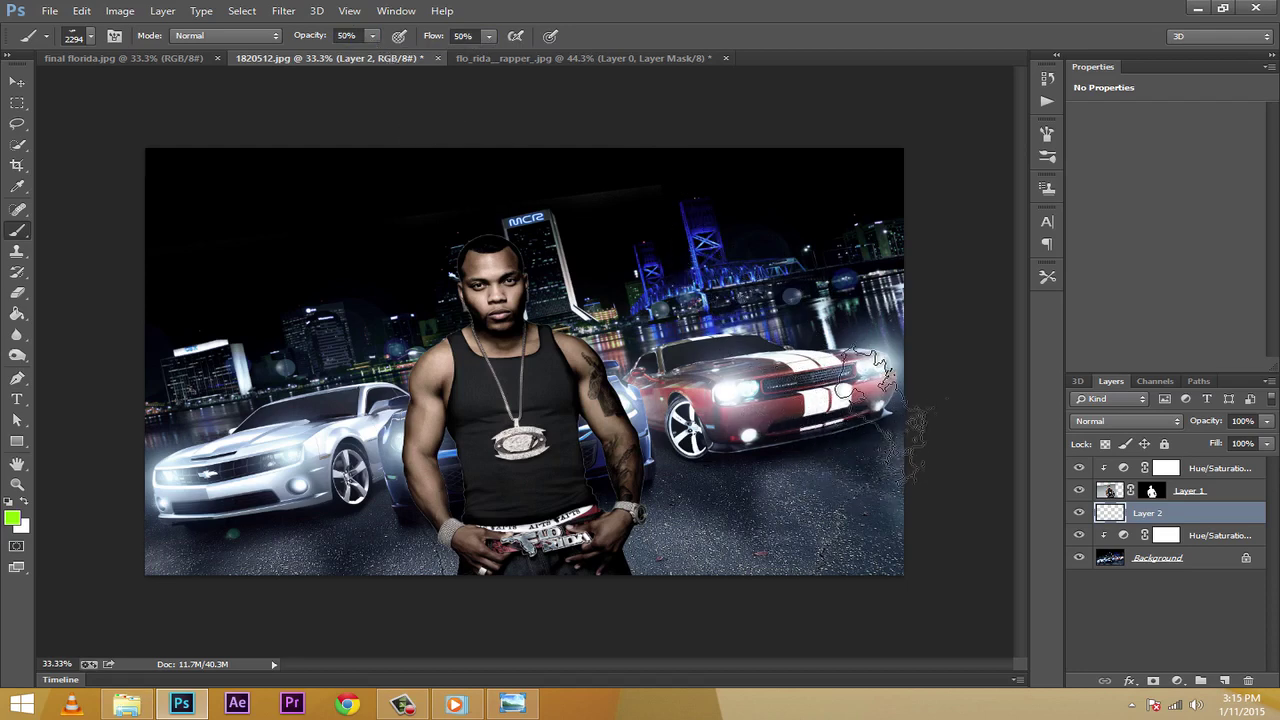
# Swap to white and brush fog along the ground by the white and red cars
pyautogui.click(895, 408)
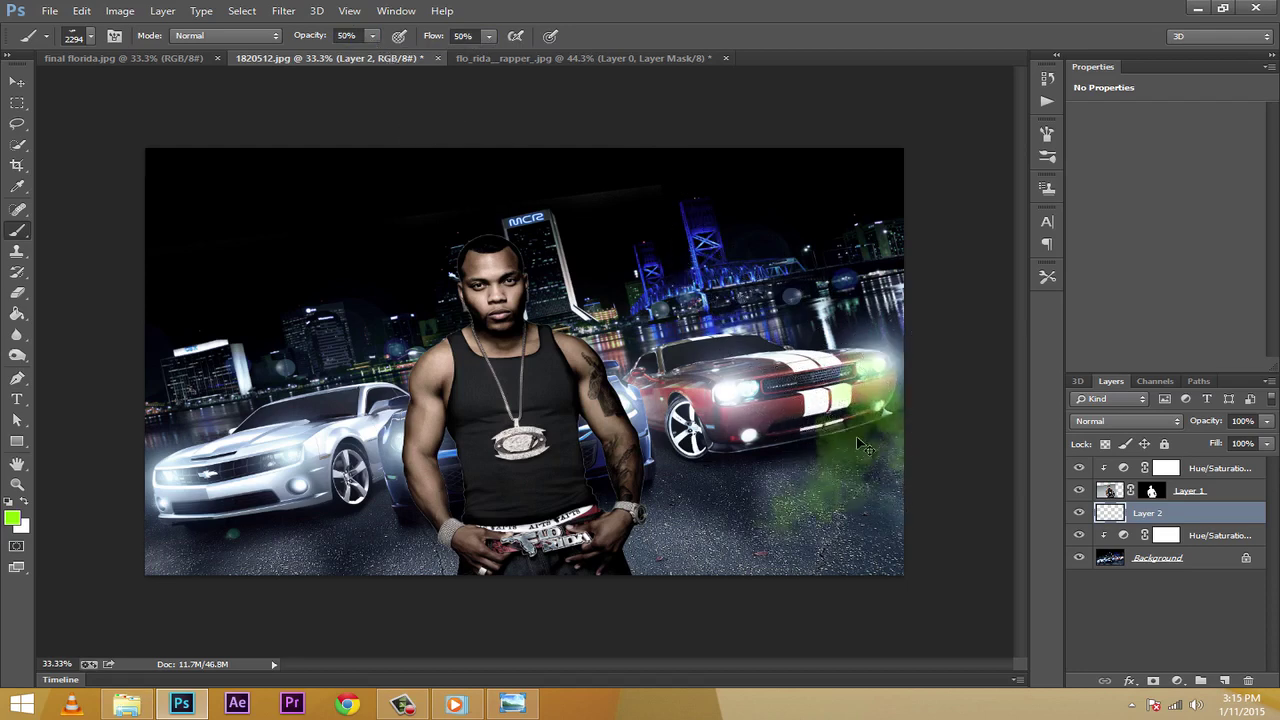
pyautogui.hotkey('ctrl', 'z')
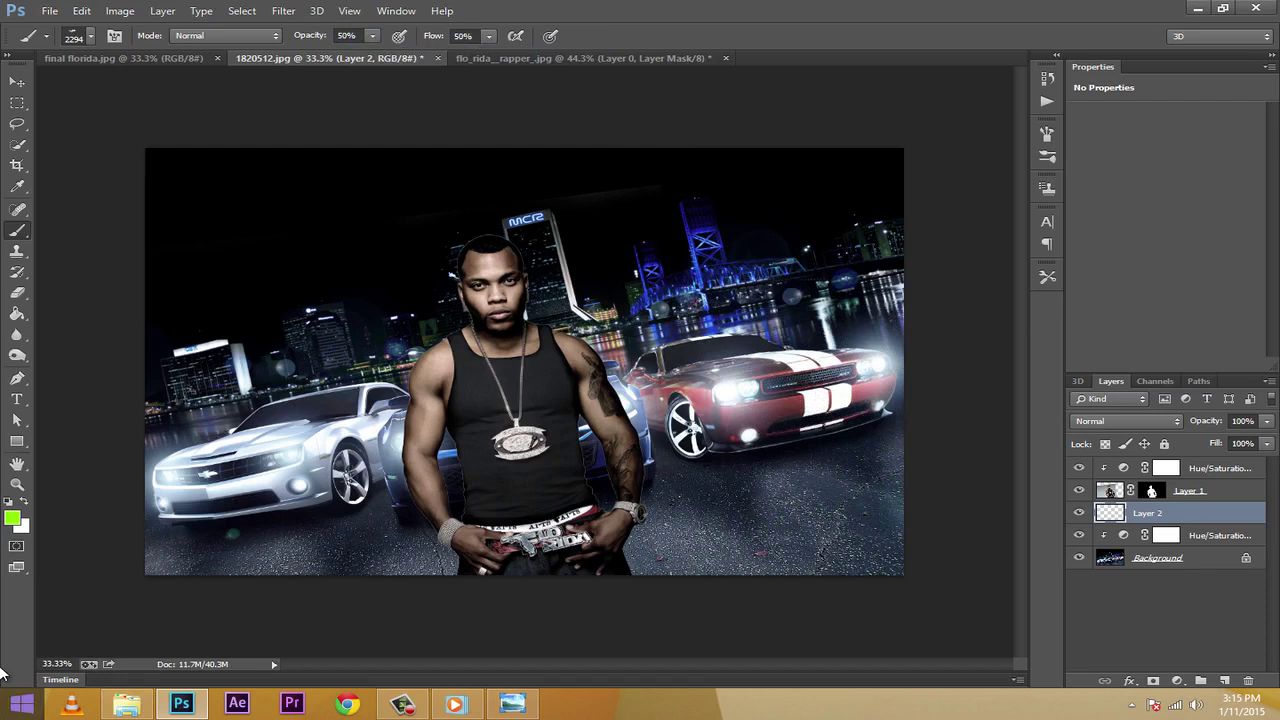
pyautogui.click(25, 502)
pyautogui.moveTo(239, 489)
pyautogui.mouseDown()
pyautogui.moveTo(206, 486)
pyautogui.moveTo(291, 520)
pyautogui.mouseUp()
pyautogui.moveTo(565, 515)
pyautogui.mouseDown()
pyautogui.moveTo(765, 520)
pyautogui.moveTo(950, 480)
pyautogui.moveTo(1030, 440)
pyautogui.moveTo(820, 400)
pyautogui.mouseUp()
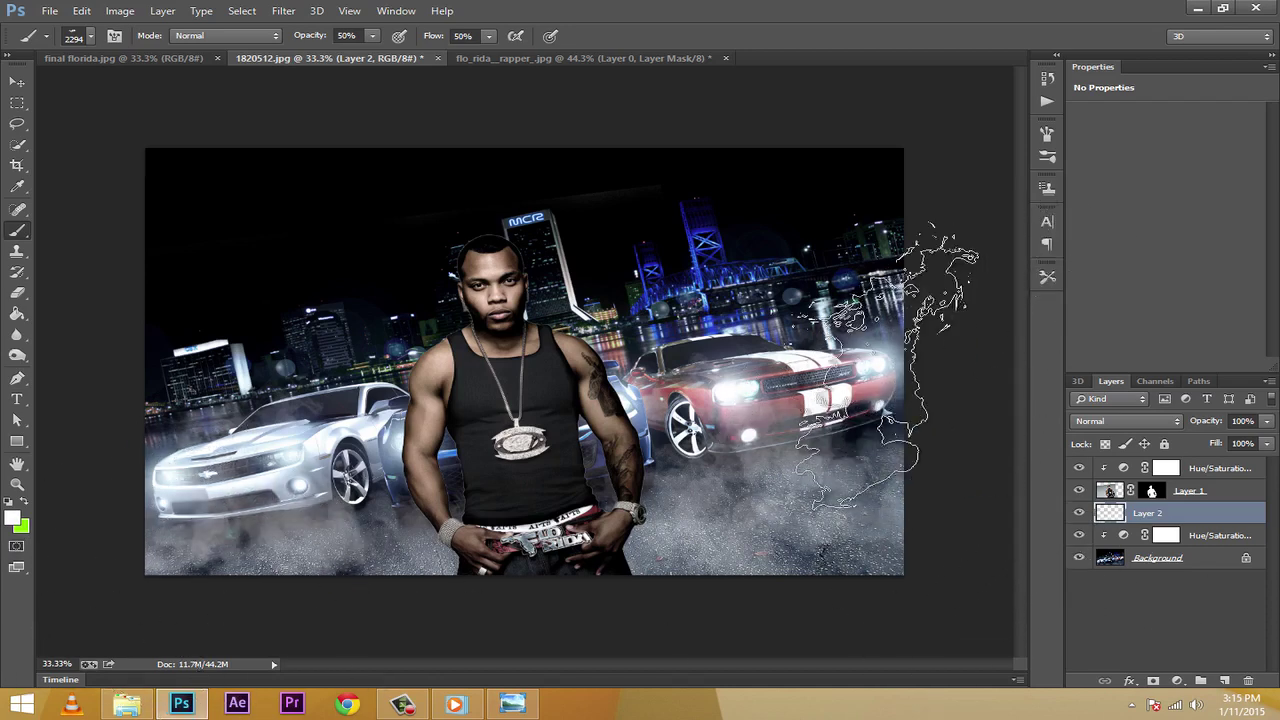
pyautogui.click(215, 390)
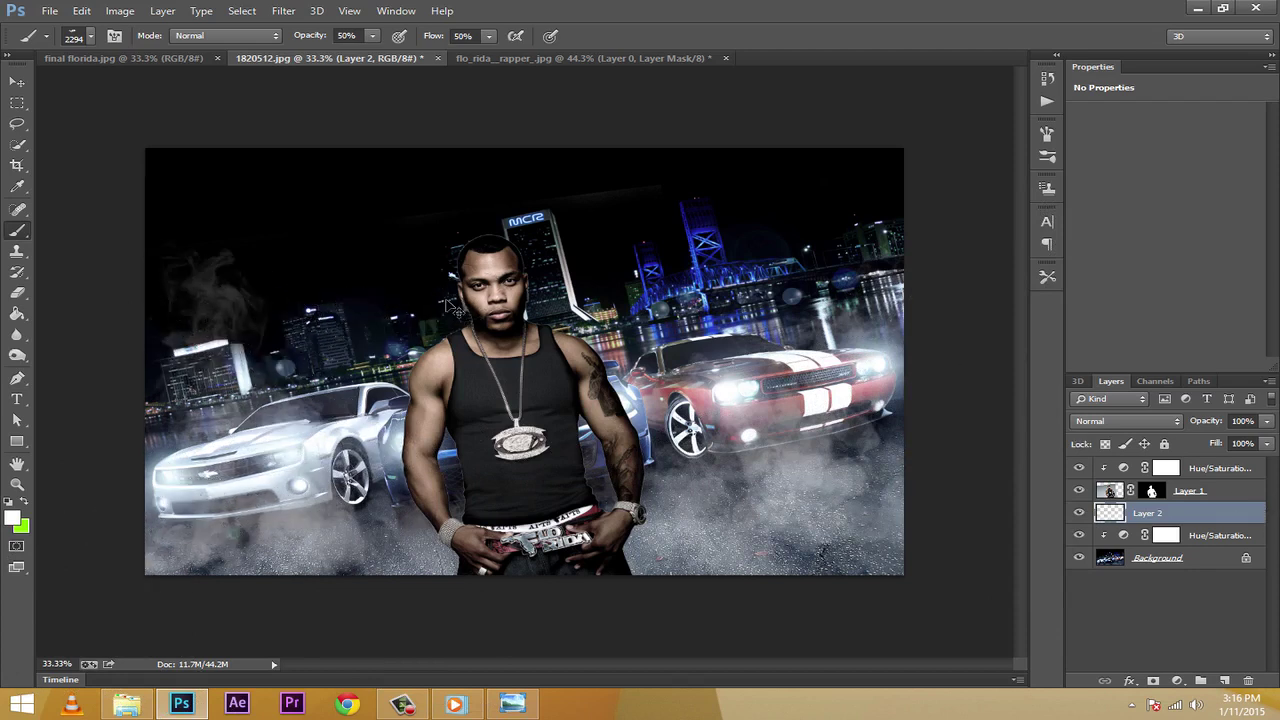
pyautogui.hotkey('ctrl', 'z')
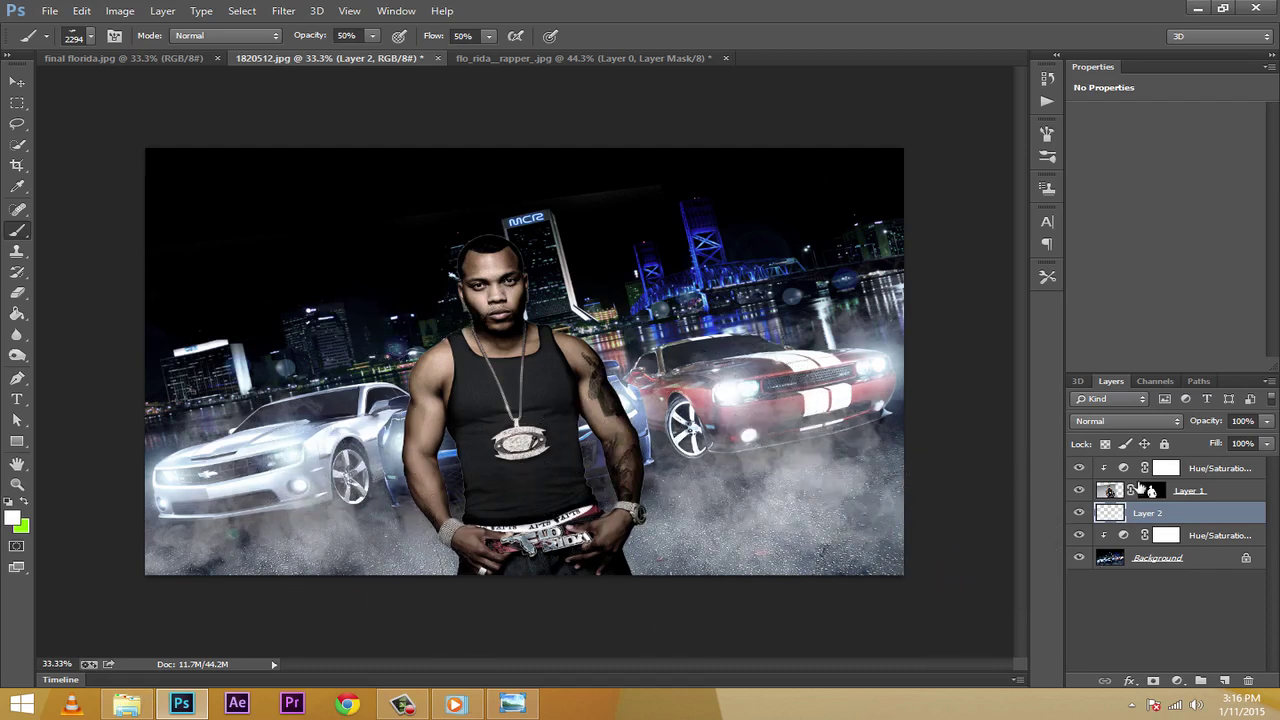
# Add Layer 3 and set the paint colour to light grey e2e1e2
pyautogui.click(1224, 680)
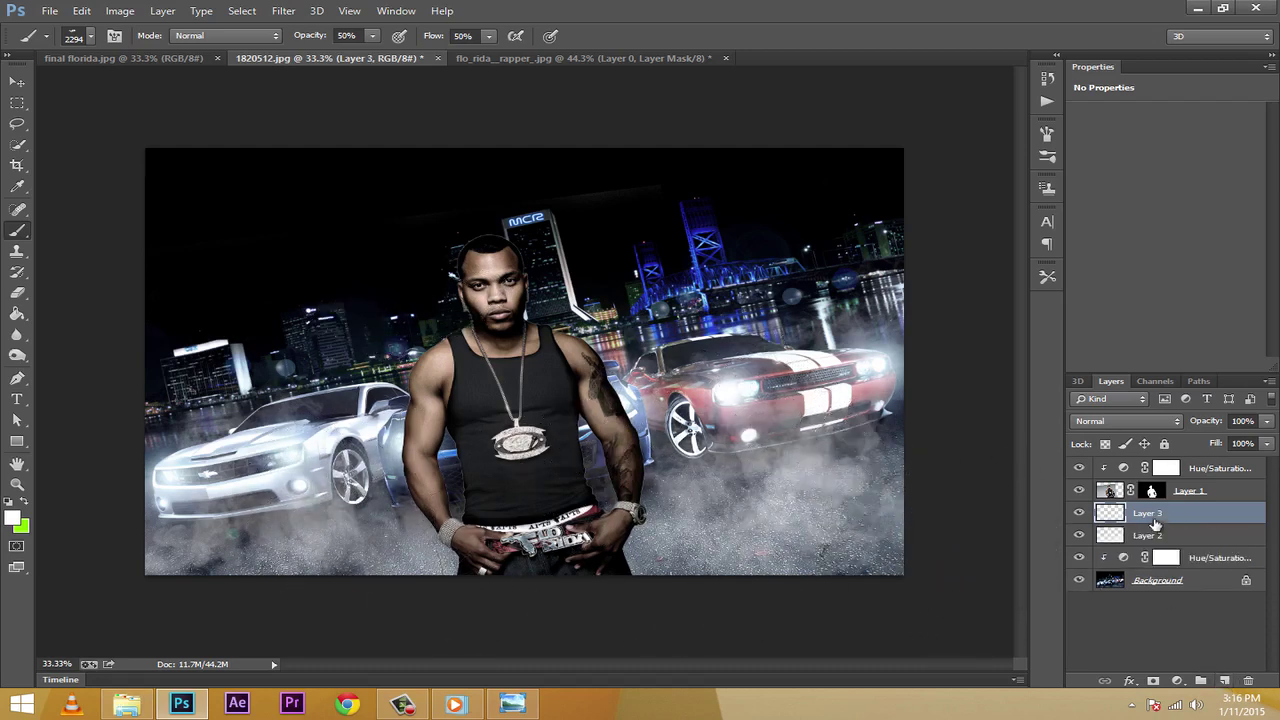
pyautogui.click(12, 518)
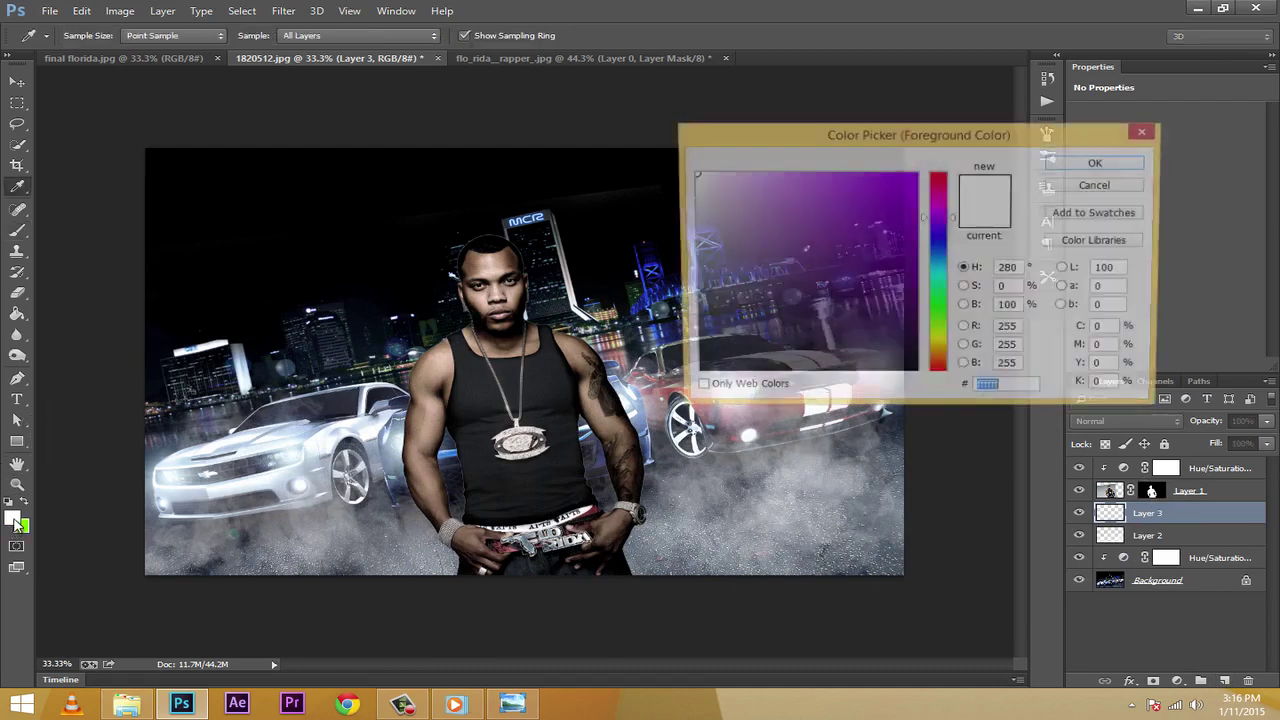
pyautogui.moveTo(718, 211)
pyautogui.mouseDown()
pyautogui.moveTo(701, 196)
pyautogui.moveTo(689, 233)
pyautogui.moveTo(685, 181)
pyautogui.moveTo(692, 195)
pyautogui.mouseUp()
pyautogui.click(1098, 163)
# Brush grey fog near the red car and lower left, thickest over the white car
pyautogui.press('b')
pyautogui.moveTo(850, 530)
pyautogui.mouseDown()
pyautogui.moveTo(860, 450)
pyautogui.moveTo(890, 400)
pyautogui.moveTo(910, 460)
pyautogui.mouseUp()
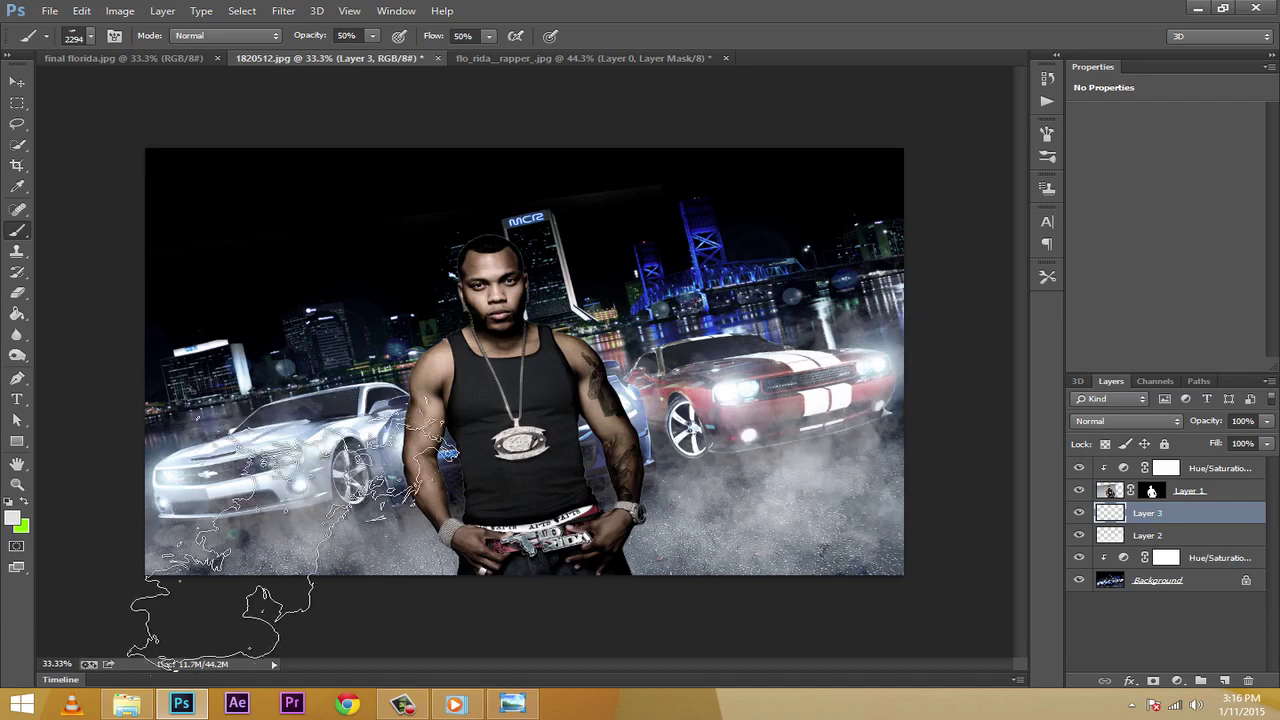
pyautogui.click(200, 615)
pyautogui.moveTo(300, 500)
pyautogui.mouseDown()
pyautogui.moveTo(190, 500)
pyautogui.moveTo(310, 500)
pyautogui.mouseUp()
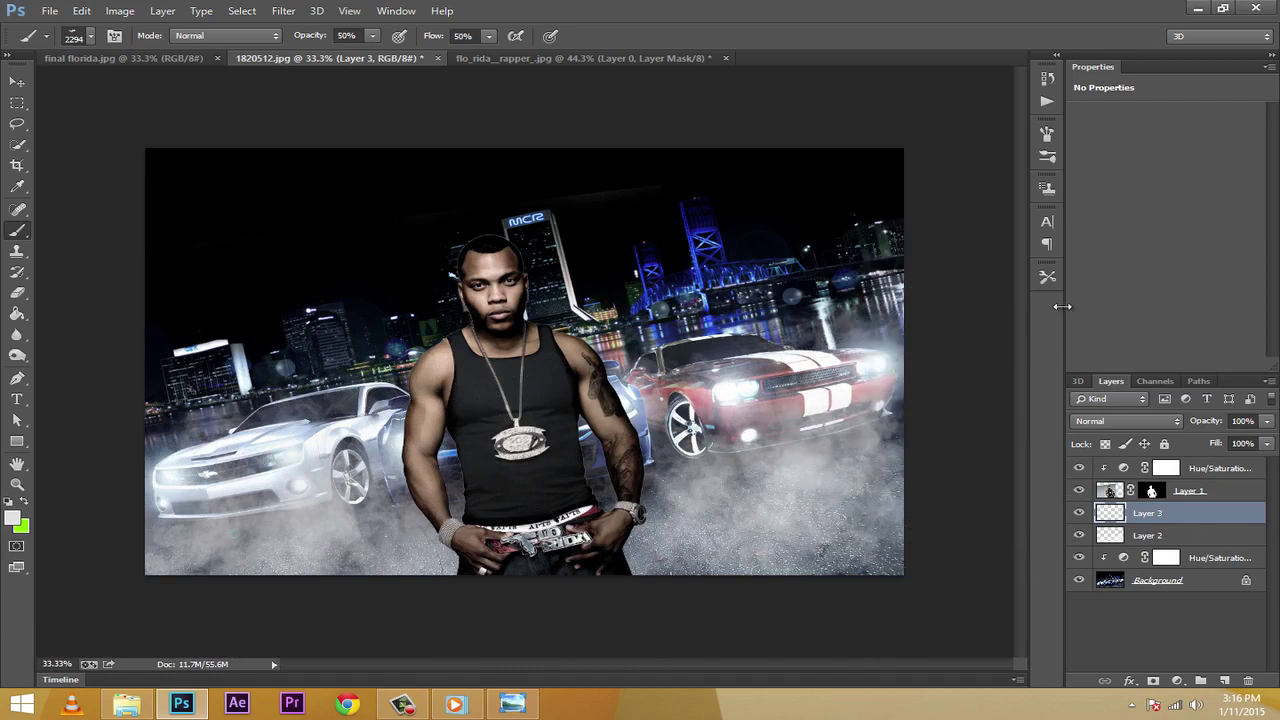
# Add a new Layer 4 at the top, above the Hue/Saturation adjustment
pyautogui.click(1110, 491)
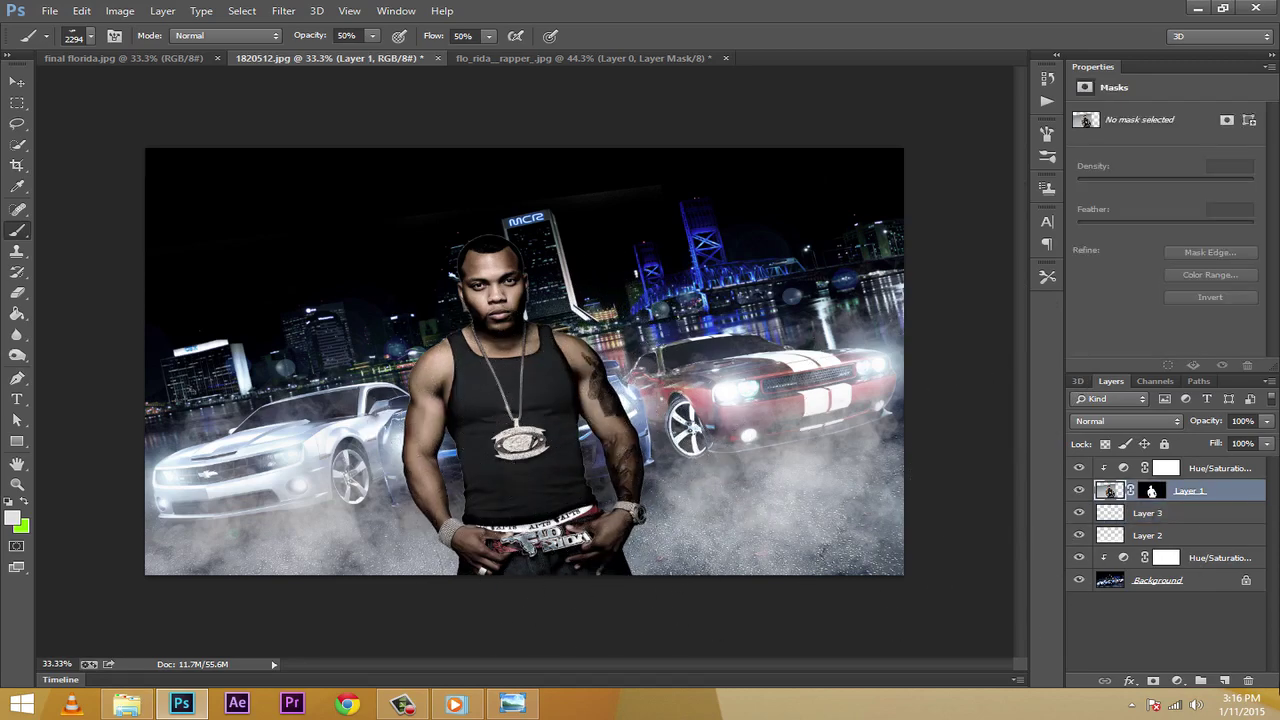
pyautogui.click(1225, 681)
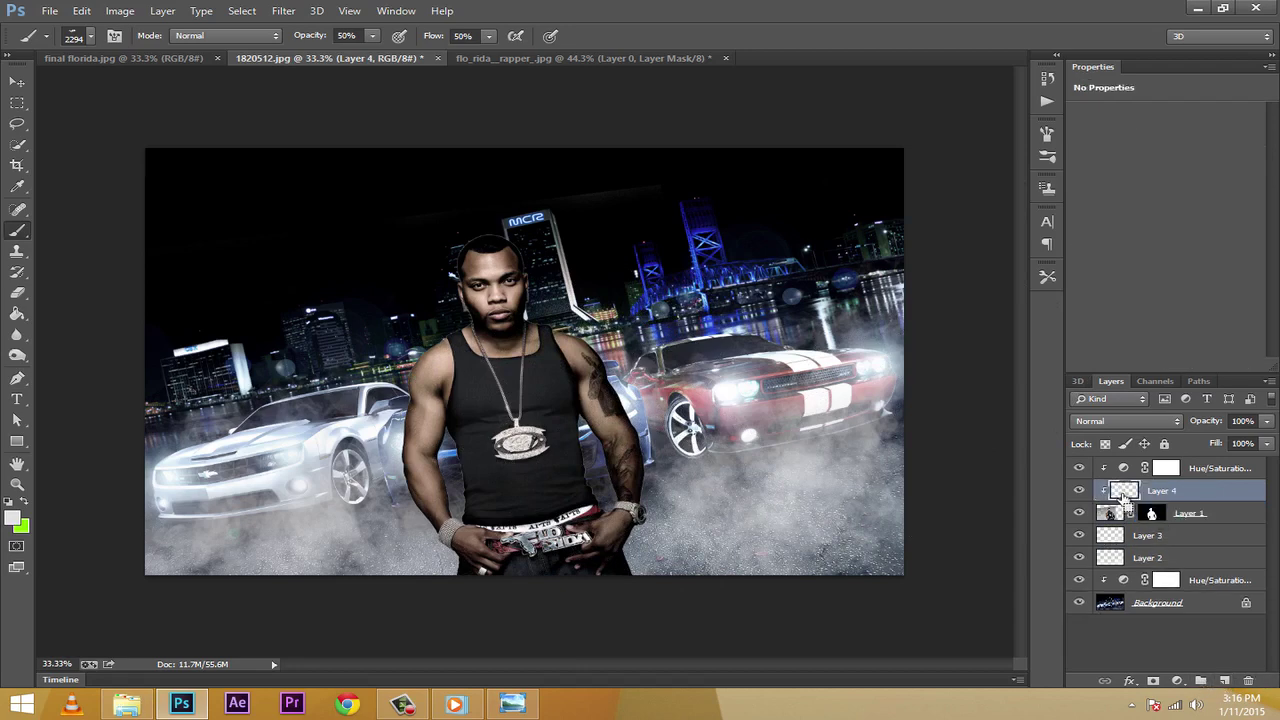
pyautogui.press('Delete')
pyautogui.click(1126, 470)
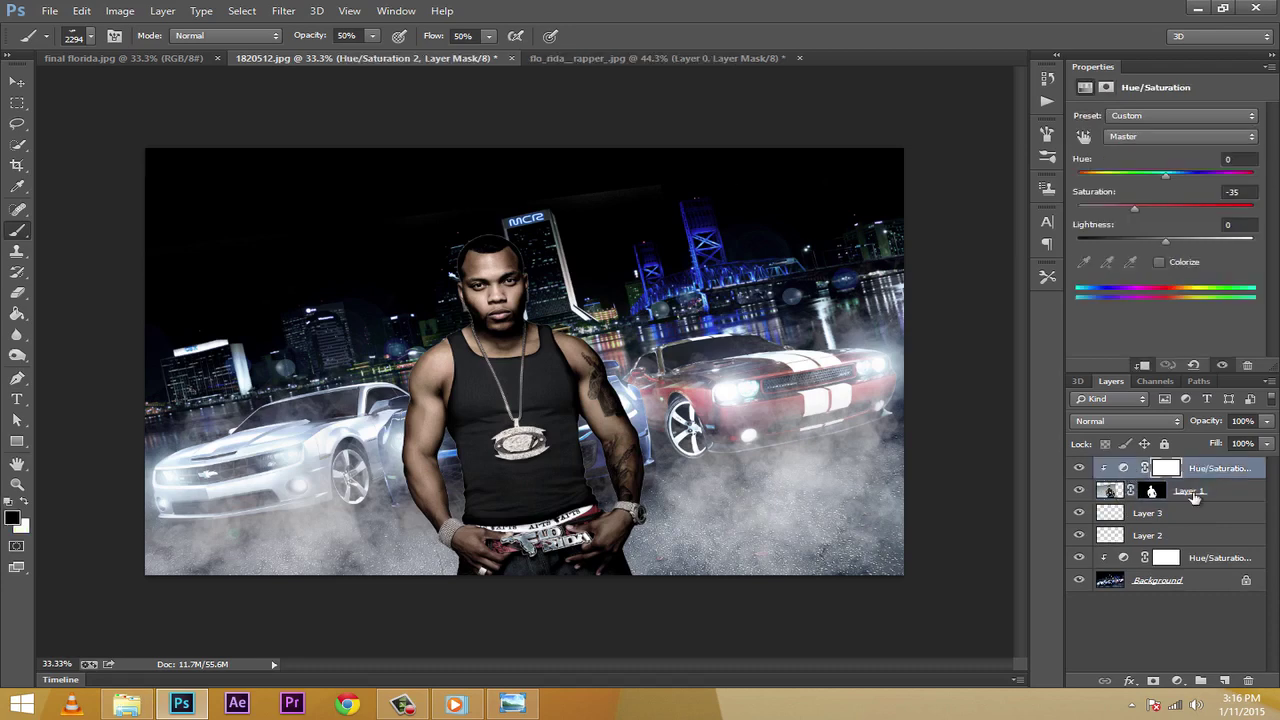
pyautogui.click(1226, 681)
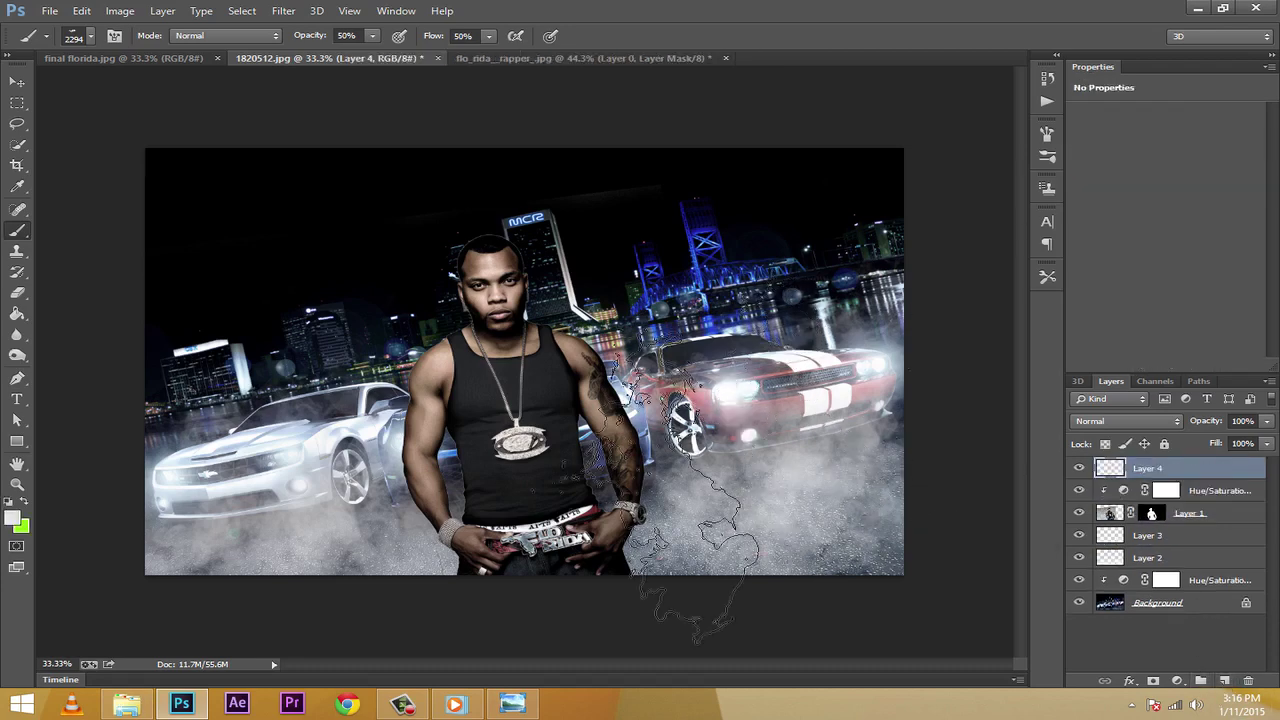
# Shrink the fog brush to 1700 and paint fog across the image bottom
pyautogui.press('[')
pyautogui.press('[')
pyautogui.press('[')
pyautogui.press('[')
pyautogui.press('[')
pyautogui.press('[')
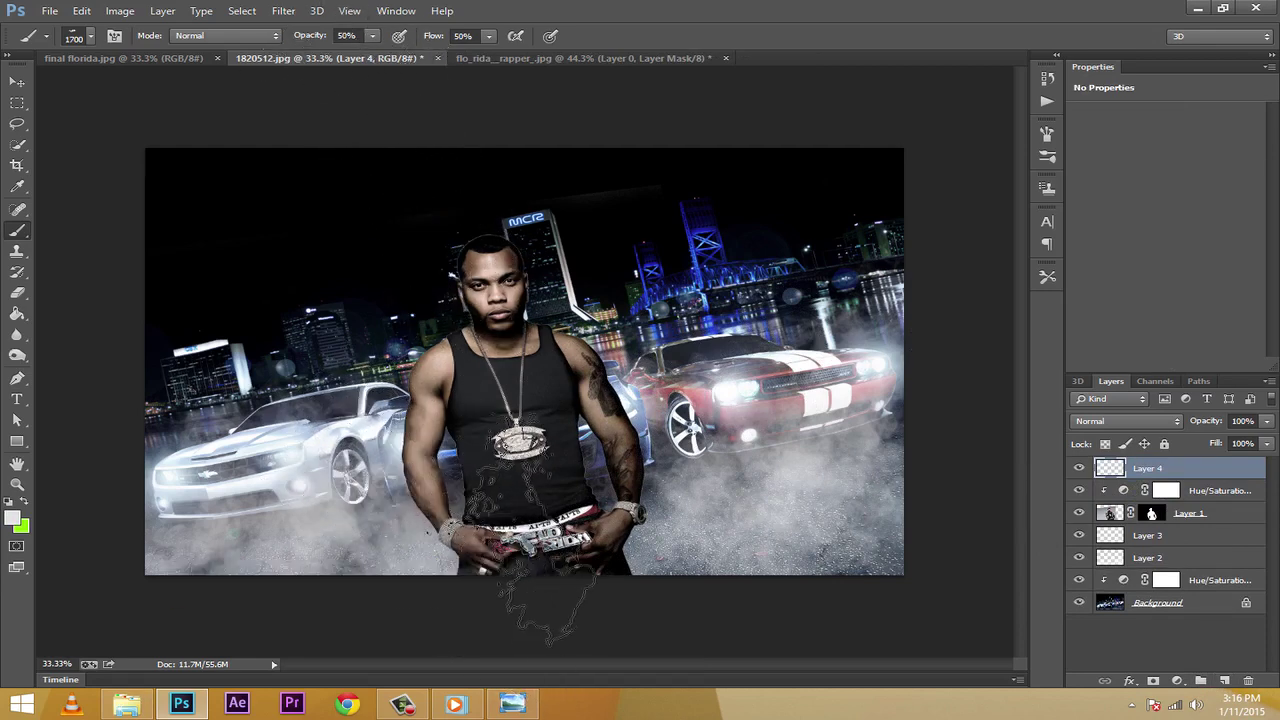
pyautogui.moveTo(589, 498)
pyautogui.mouseDown()
pyautogui.moveTo(215, 565)
pyautogui.moveTo(365, 520)
pyautogui.moveTo(490, 460)
pyautogui.moveTo(700, 470)
pyautogui.moveTo(670, 475)
pyautogui.moveTo(740, 515)
pyautogui.mouseUp()
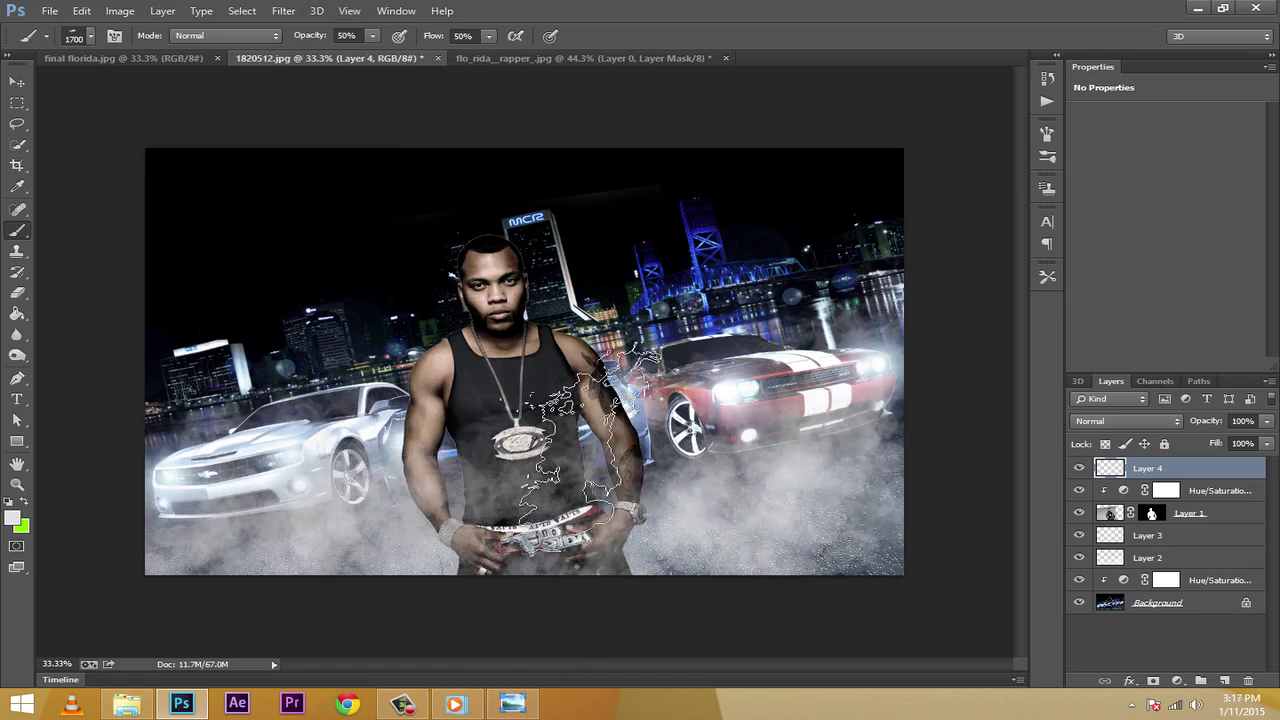
pyautogui.hotkey('ctrl', 'z')
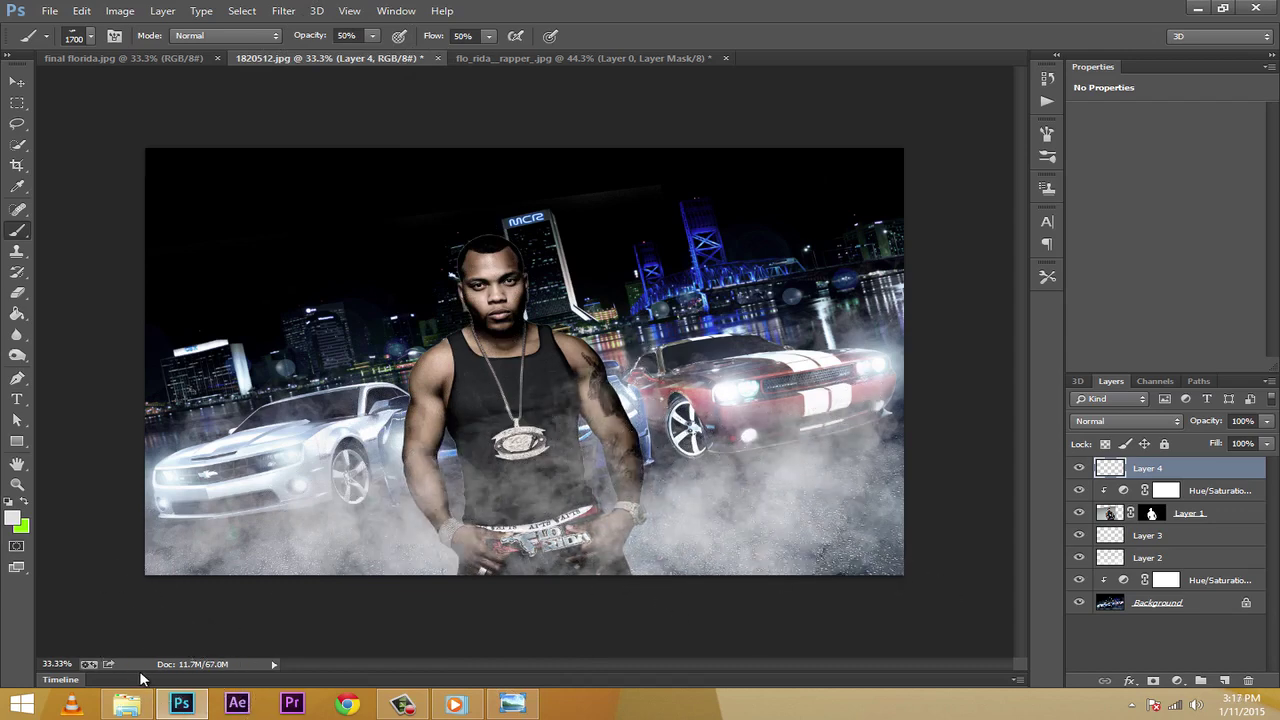
# Set the fog layer's Opacity to 65% and Fill to 69%
pyautogui.click(1268, 424)
pyautogui.moveTo(1267, 446); pyautogui.dragTo(1241, 463)
pyautogui.click(1267, 443)
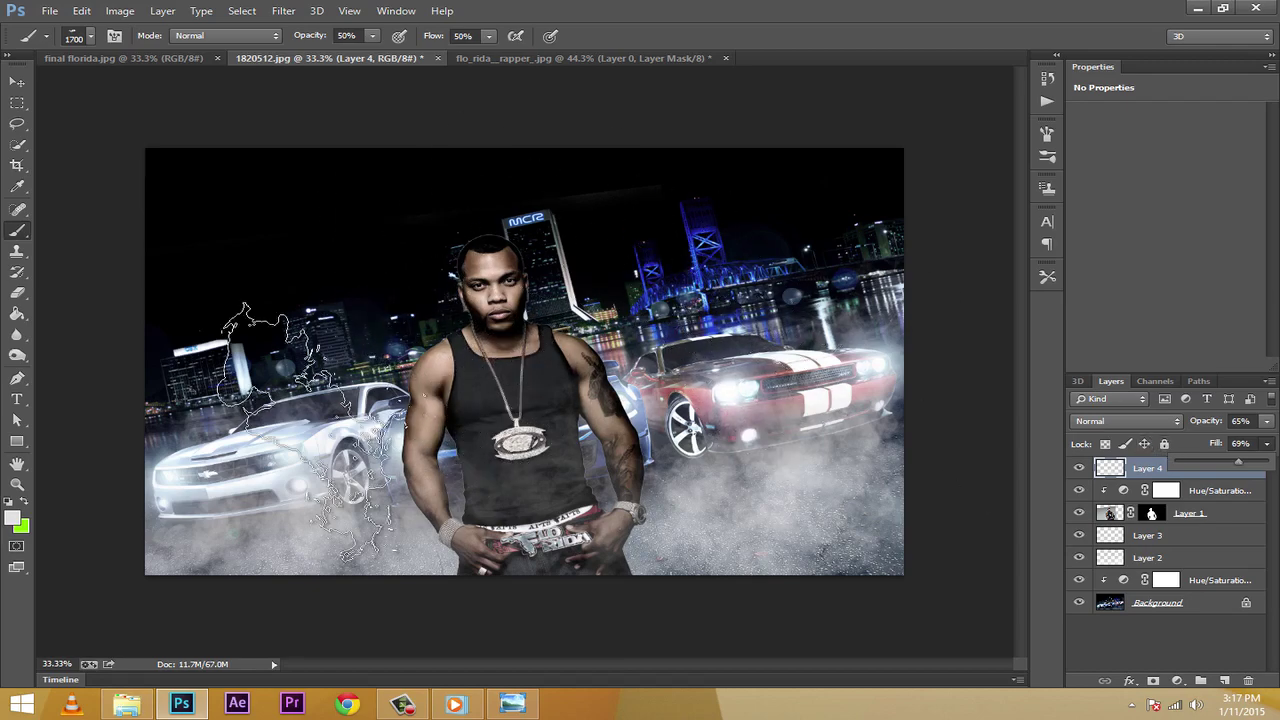
pyautogui.click(1117, 470)
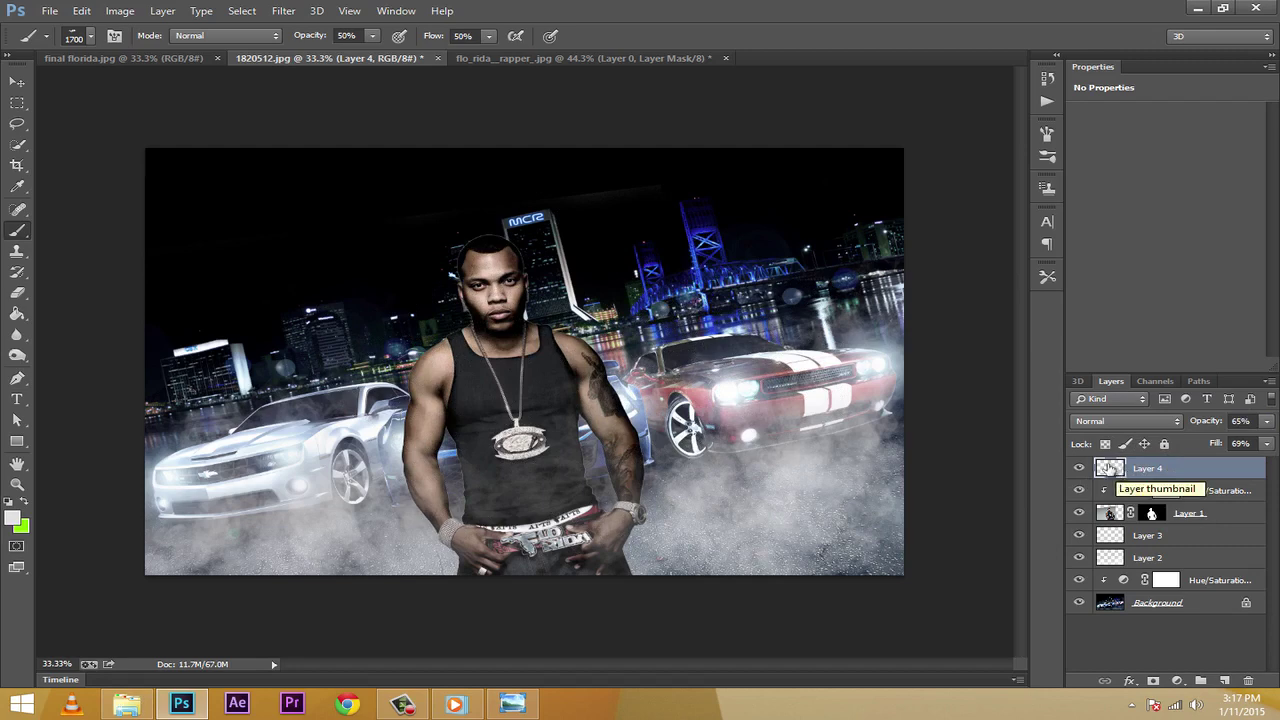
# Hide fog Layers 4, 3 and 2
pyautogui.click(1079, 468)
pyautogui.click(1081, 536)
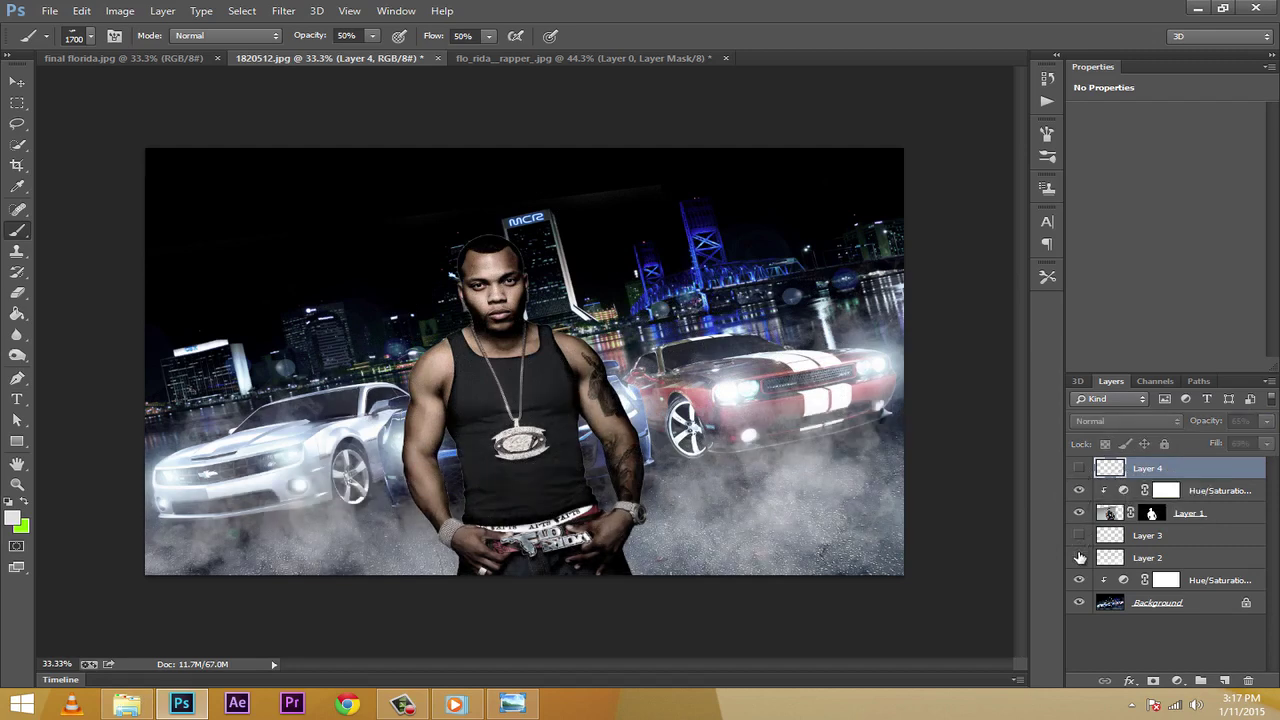
pyautogui.click(1079, 557)
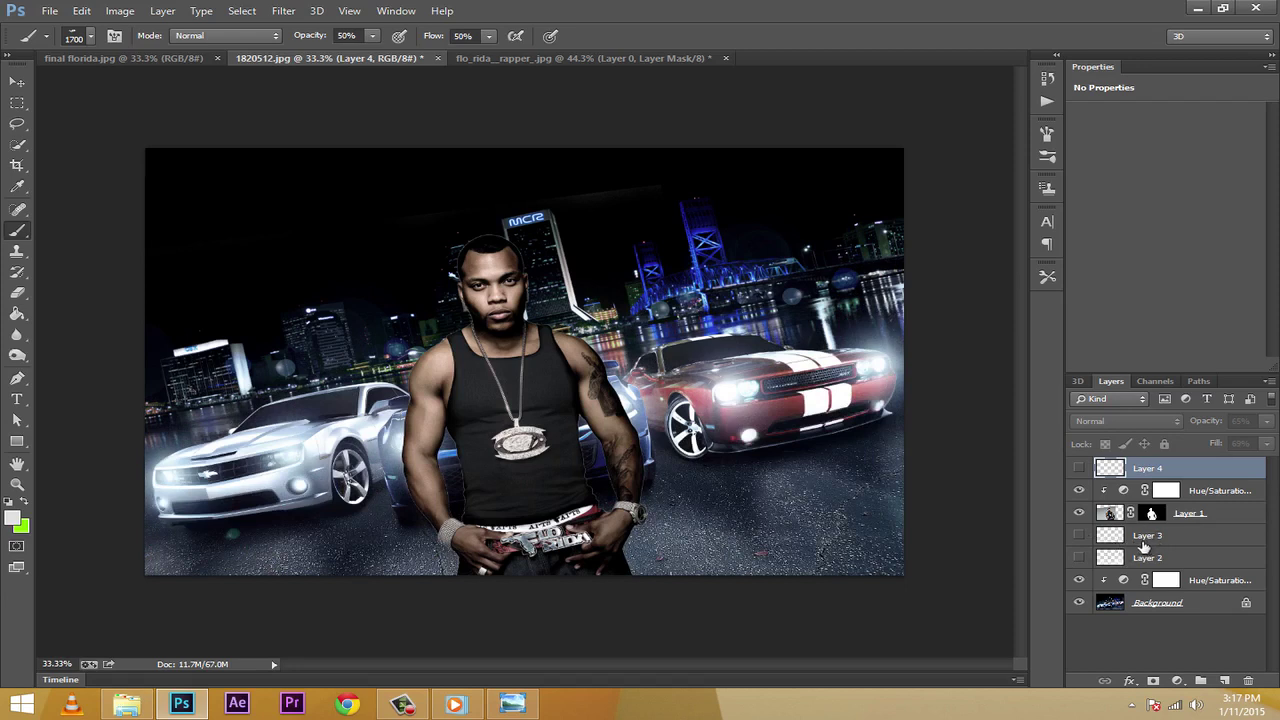
pyautogui.click(1156, 537)
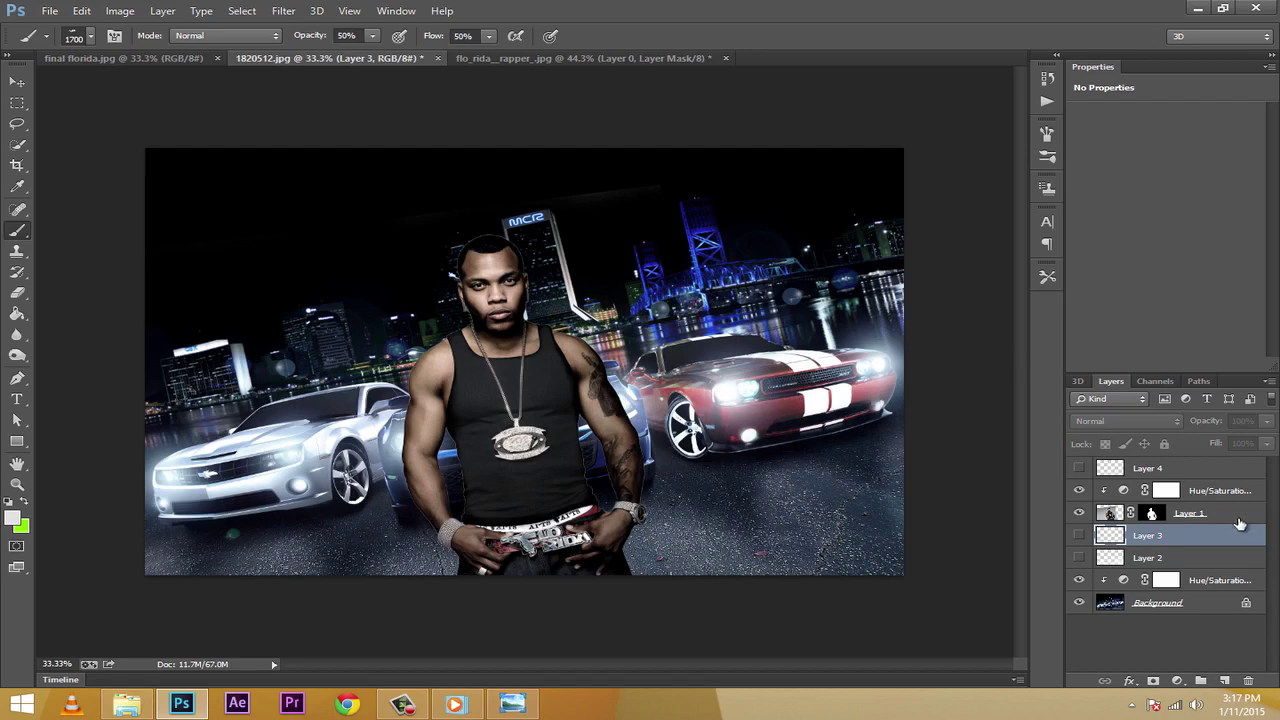
# Hide the rapper's Layer 1 and add an empty layer above the bottom Hue/Saturation
pyautogui.click(1079, 513)
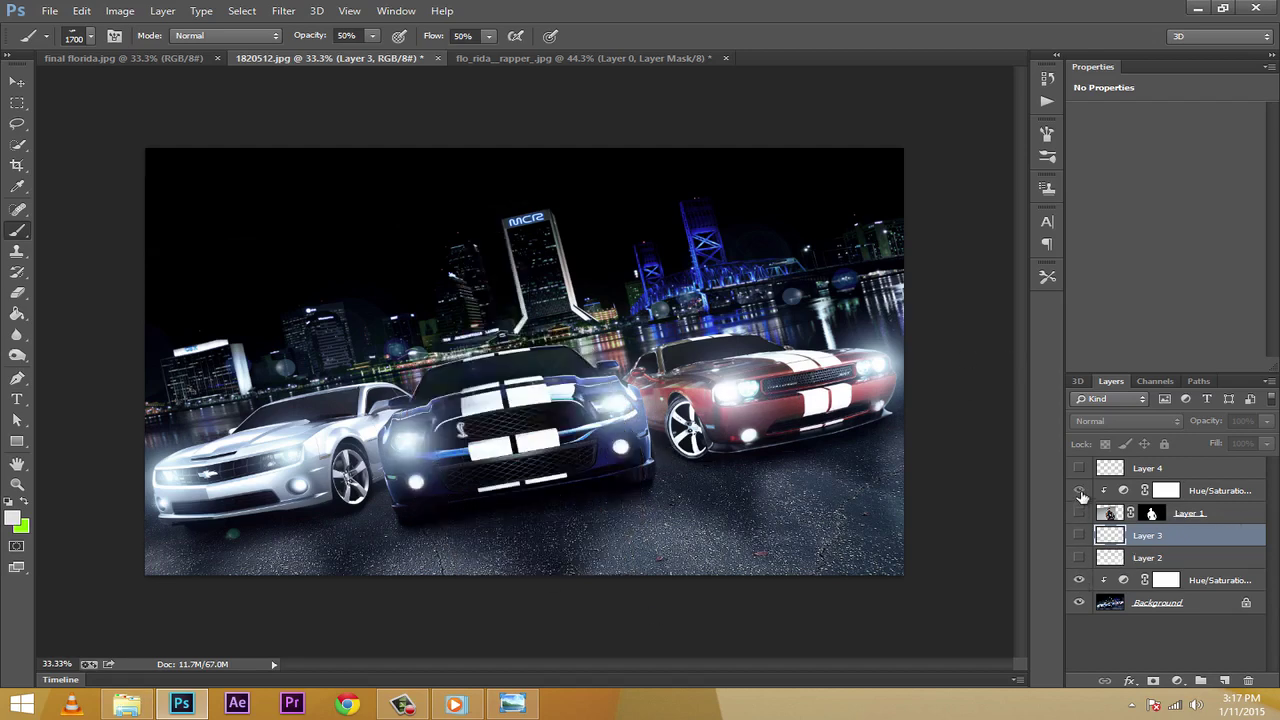
pyautogui.click(1079, 513)
pyautogui.click(1079, 513)
pyautogui.click(1200, 580)
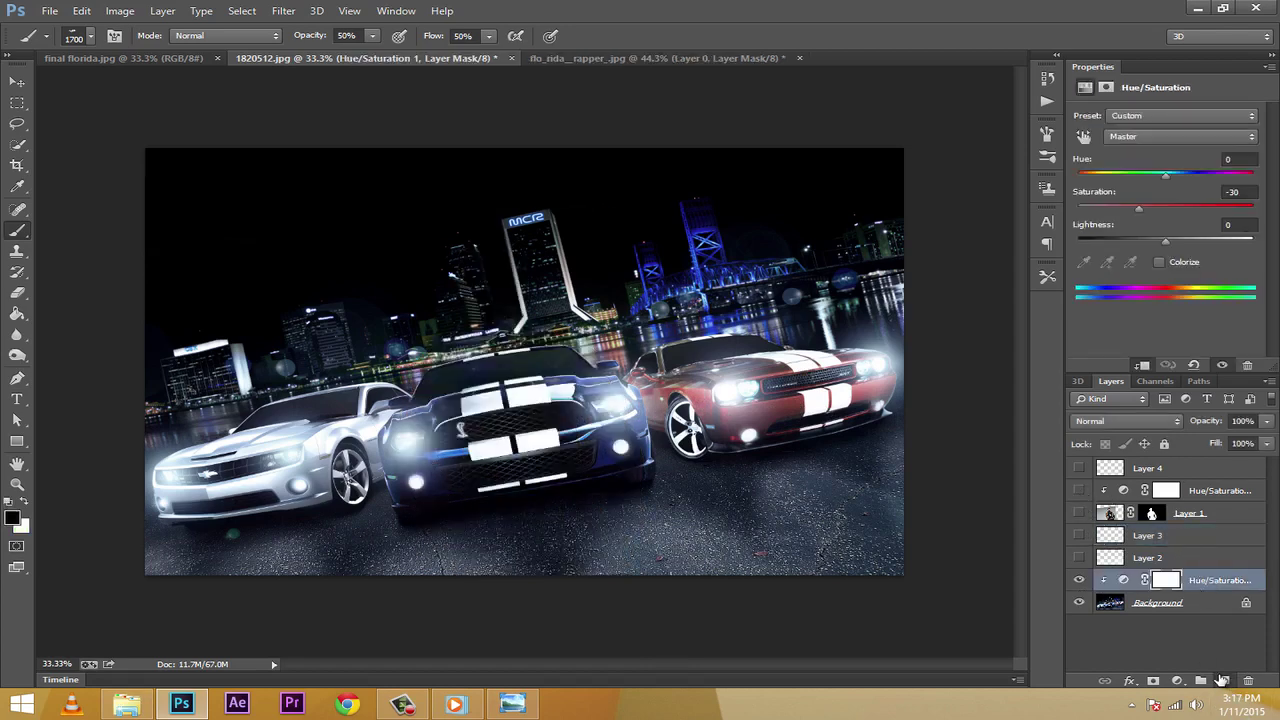
pyautogui.click(1224, 680)
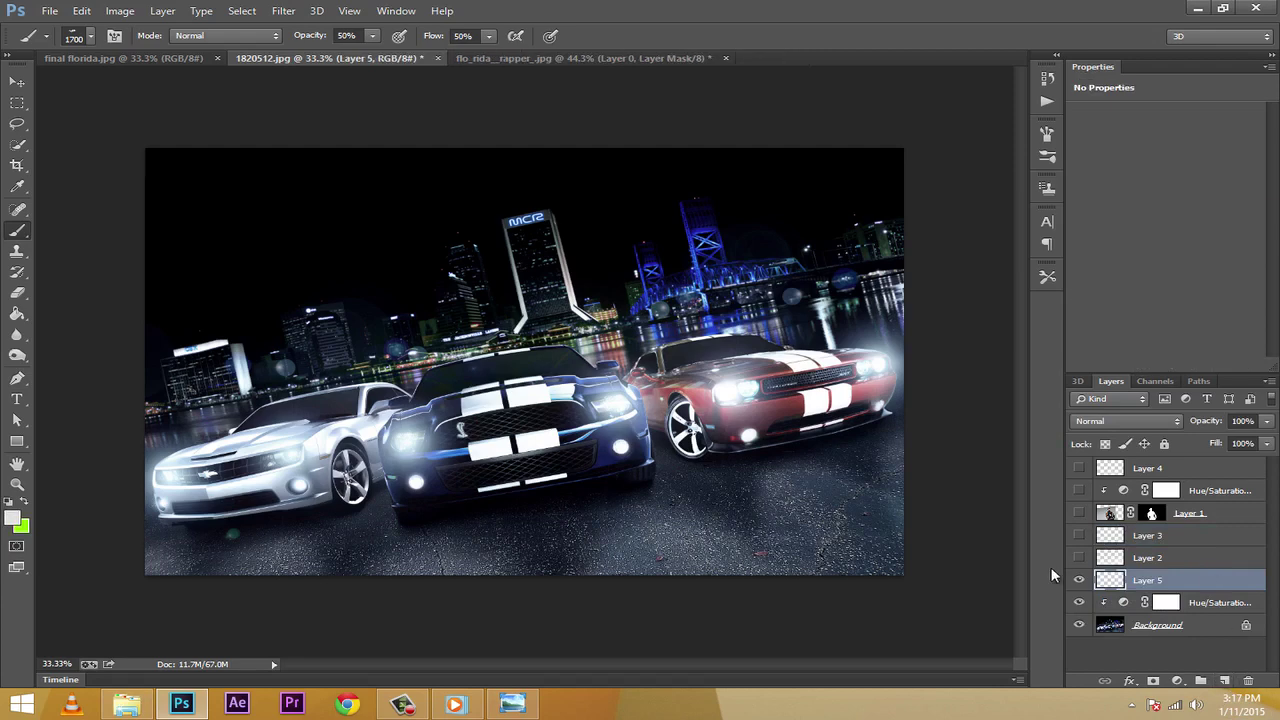
# Set the foreground colour to pure white
pyautogui.click(12, 517)
pyautogui.moveTo(692, 200); pyautogui.dragTo(690, 172)
pyautogui.click(1098, 162)
# Choose the soft round brush with 0% hardness and shrink it to 1300
pyautogui.click(84, 36)
pyautogui.click(39, 162)
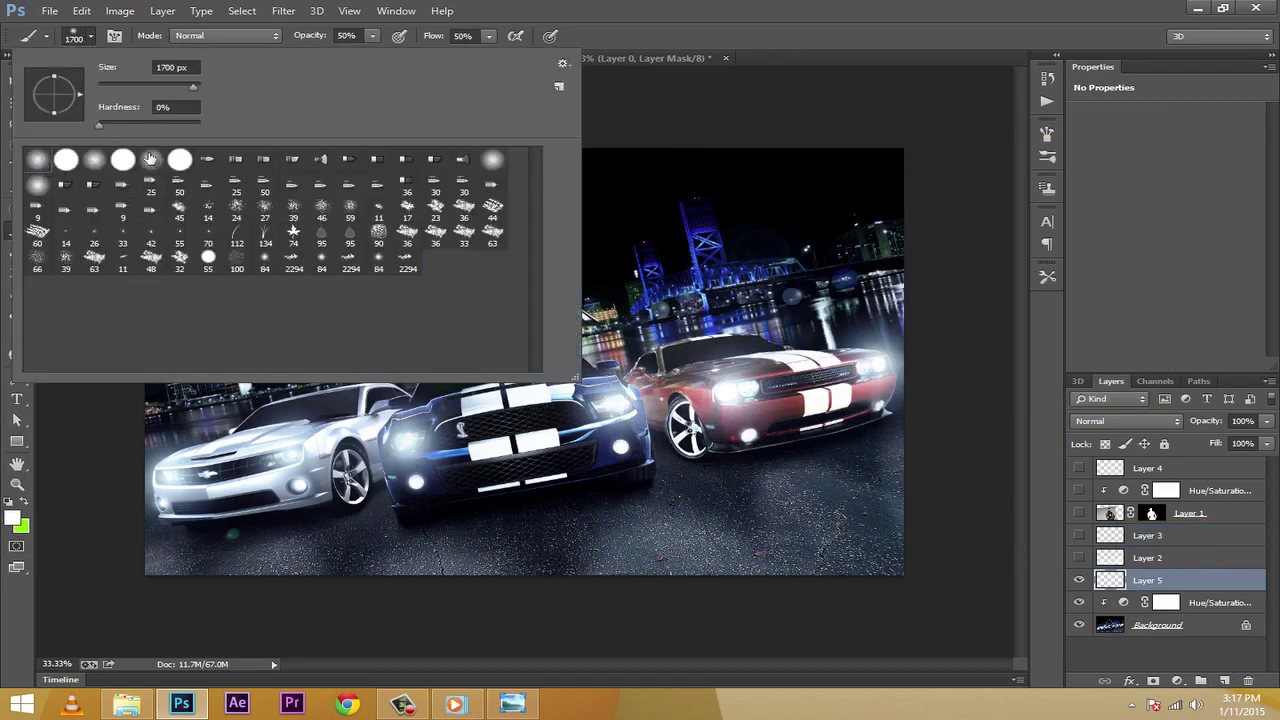
pyautogui.click(77, 36)
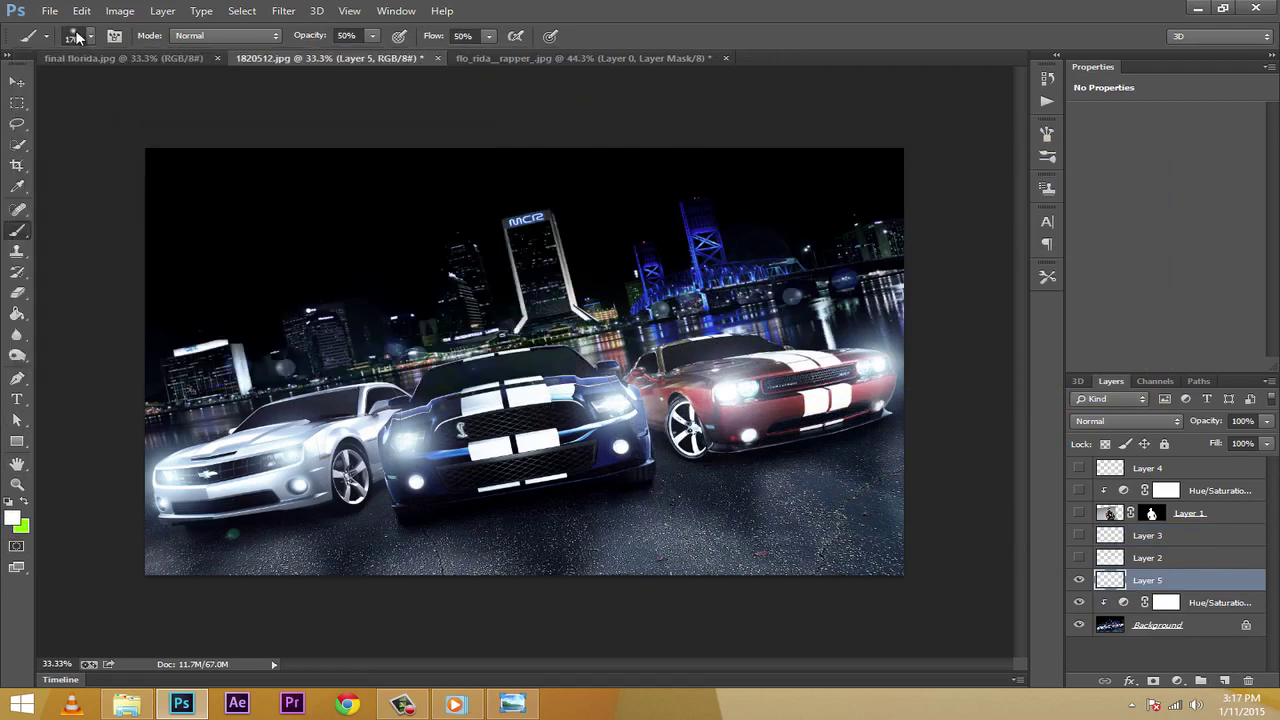
pyautogui.press('[')
pyautogui.press('[')
pyautogui.press('[')
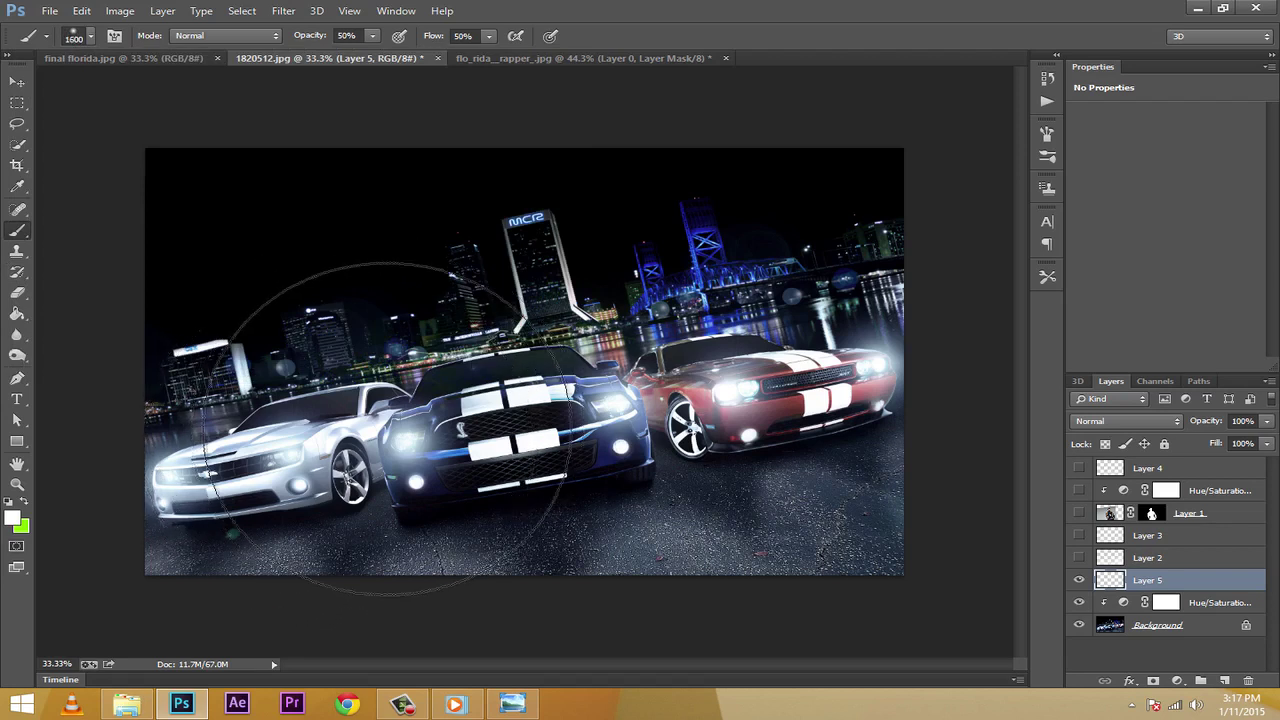
pyautogui.press('[')
pyautogui.press('[')
pyautogui.press('[')
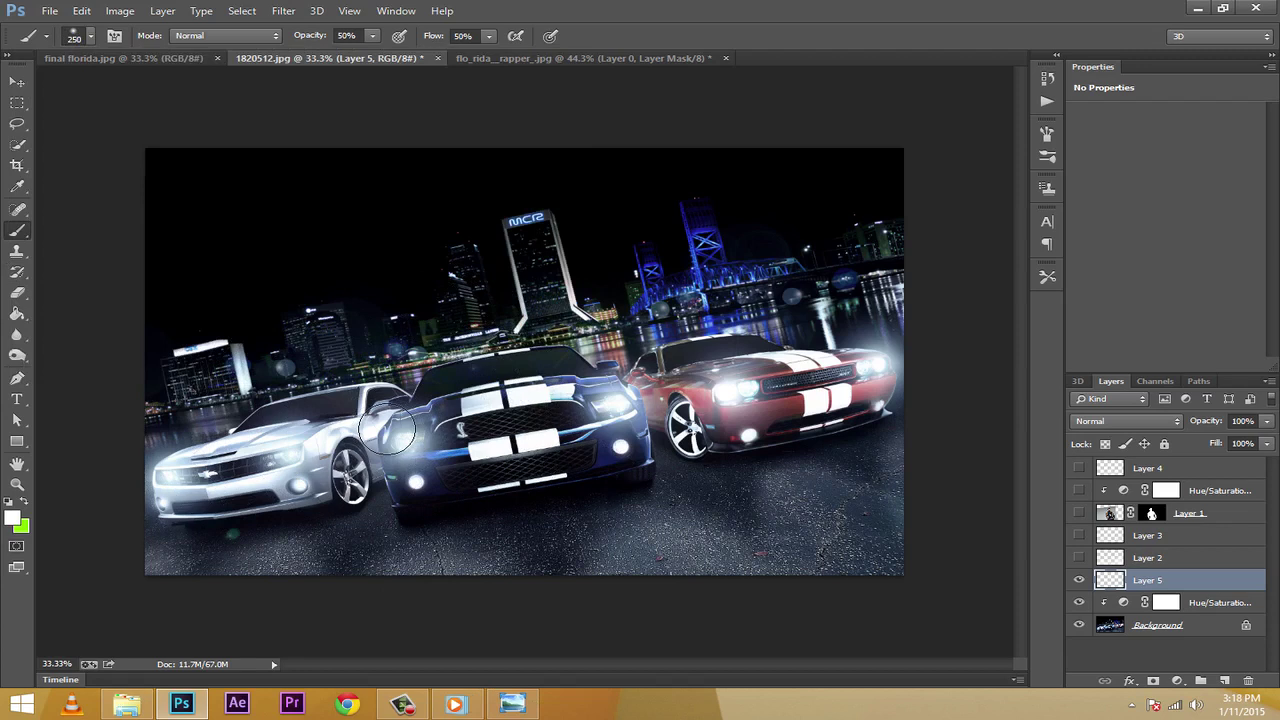
# Eyedropper-sample a pale colour from the blue car's hood
pyautogui.press('alt')
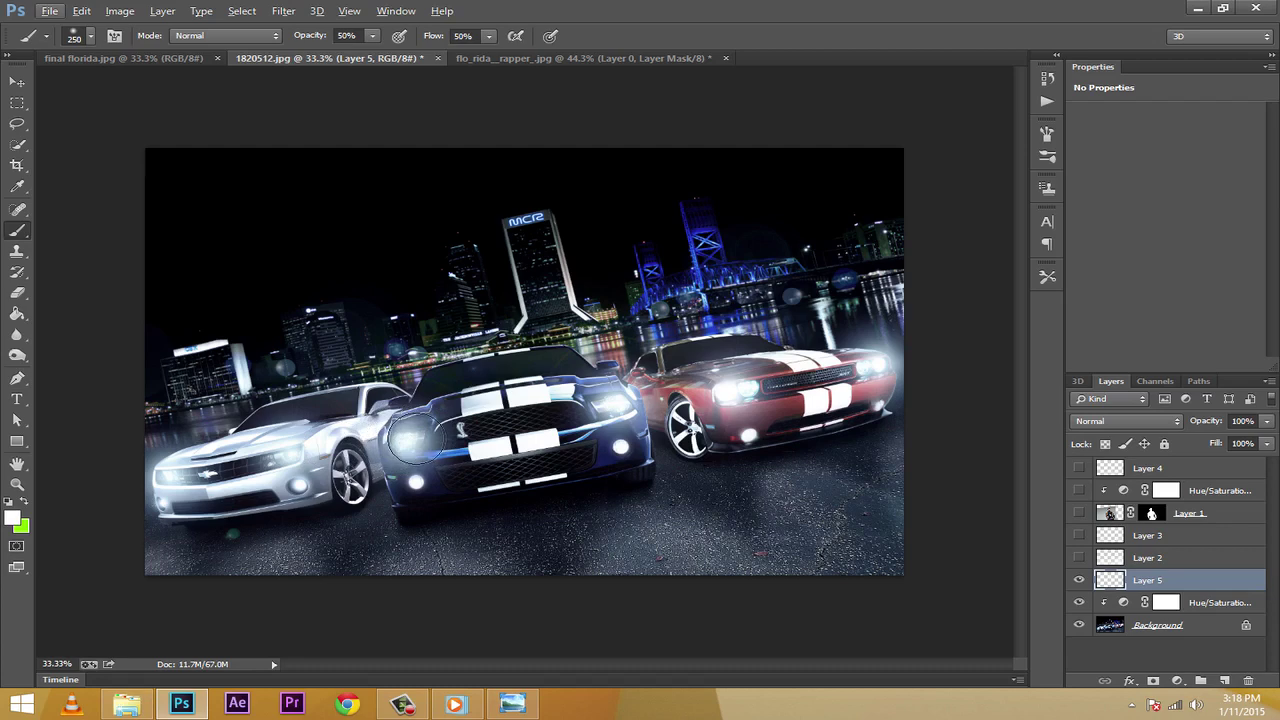
pyautogui.click(17, 187)
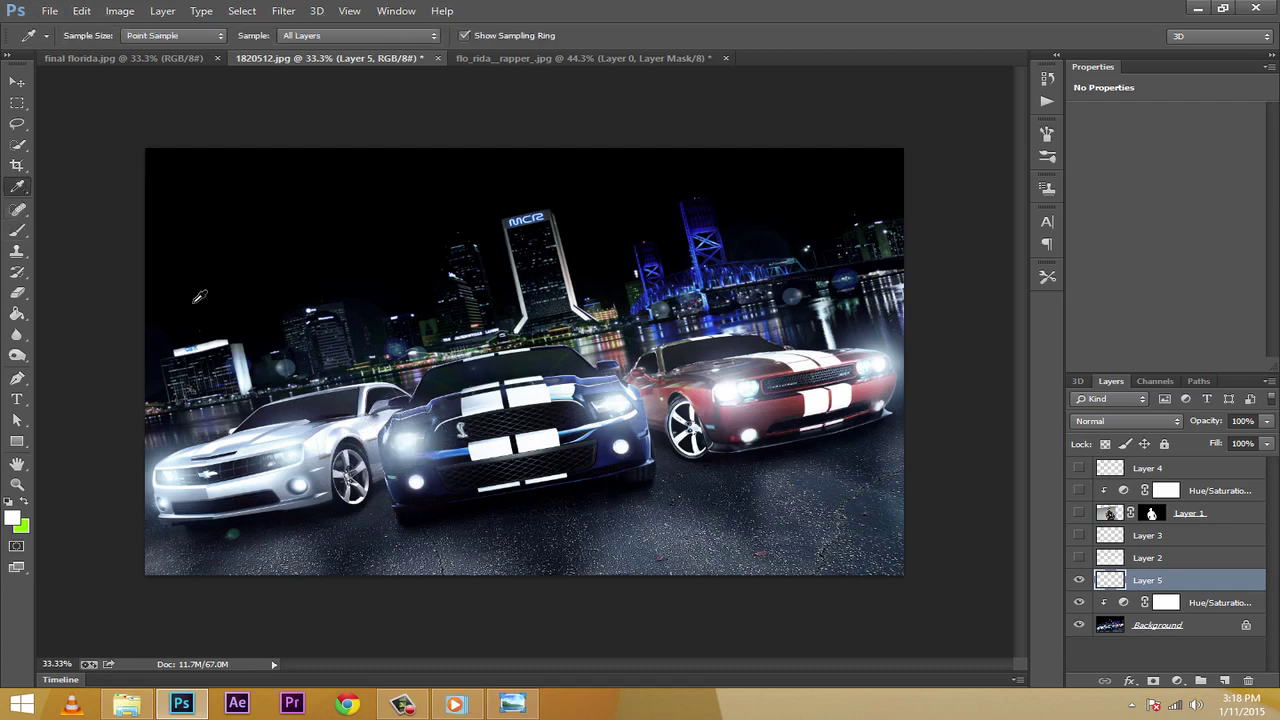
pyautogui.moveTo(413, 433); pyautogui.dragTo(411, 441)
# Return to the Brush and resize it to 700 px
pyautogui.click(17, 231)
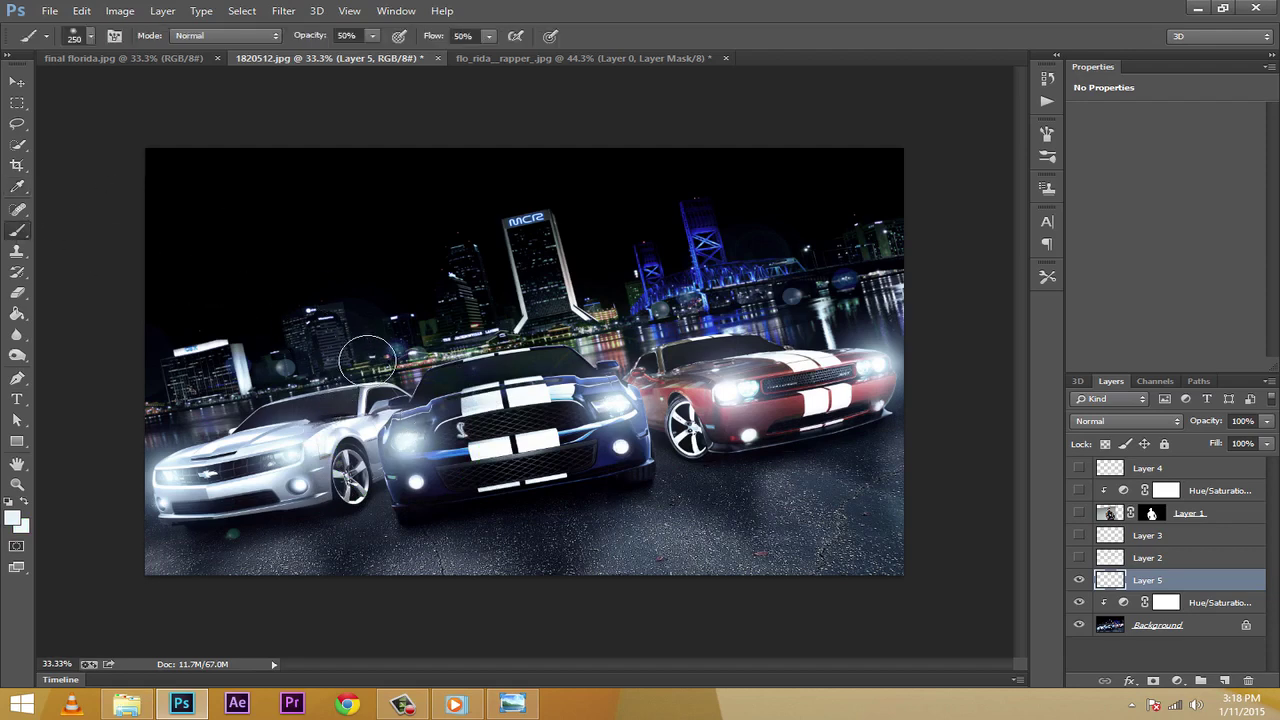
pyautogui.press(']')
pyautogui.press(']')
pyautogui.press(']')
pyautogui.press(']')
pyautogui.press(']')
pyautogui.press(']')
pyautogui.press(']')
pyautogui.press(']')
pyautogui.press(']')
pyautogui.press(']')
pyautogui.press(']')
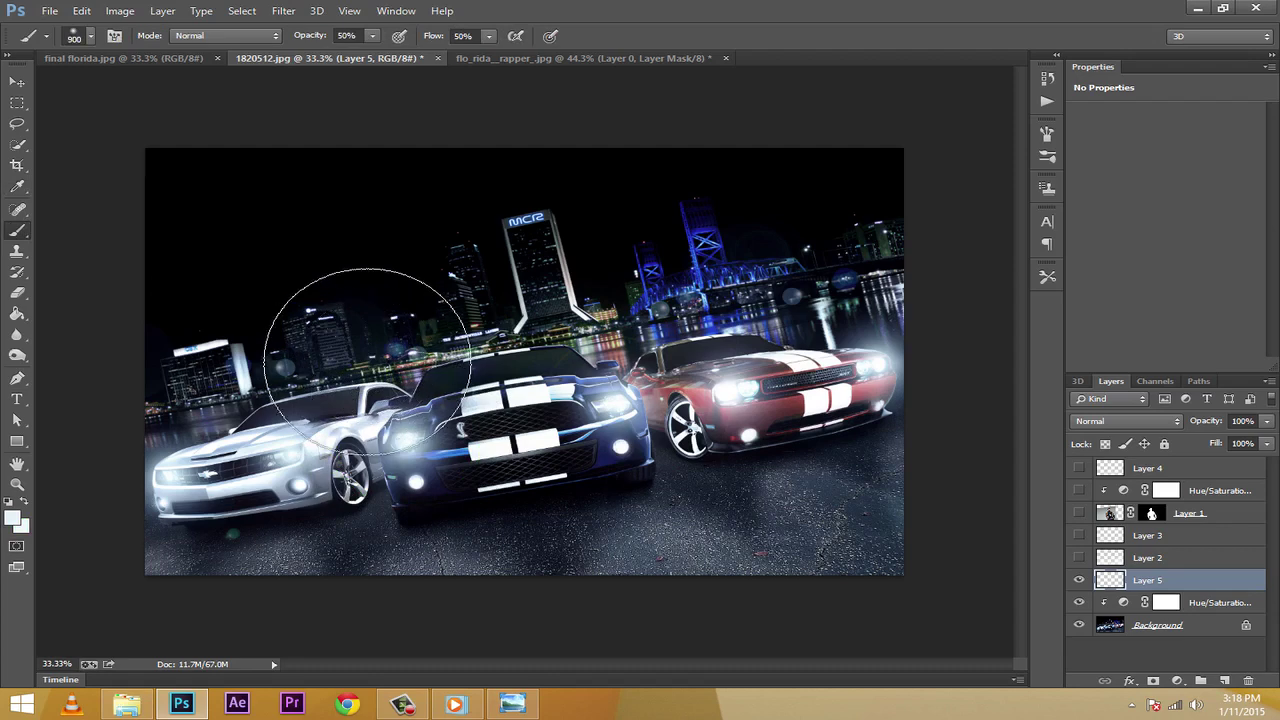
pyautogui.press('[')
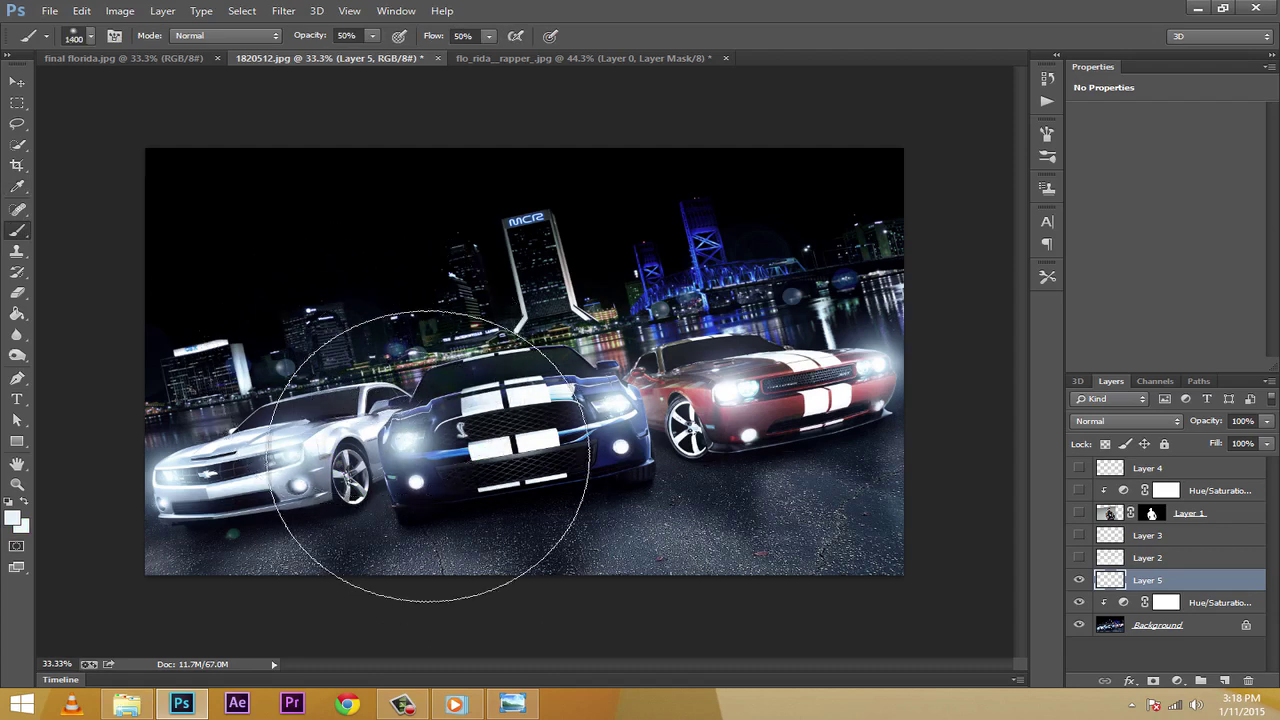
pyautogui.press('[')
pyautogui.press('[')
pyautogui.press('[')
pyautogui.press('[')
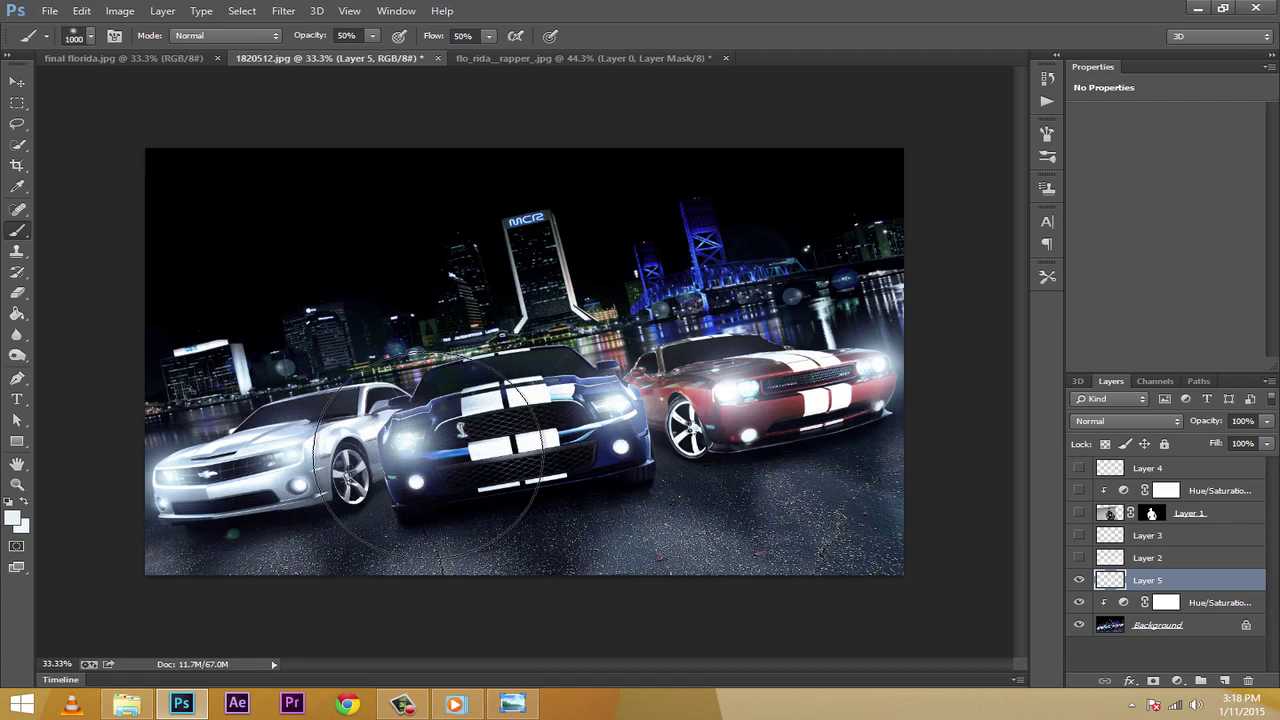
pyautogui.press('[')
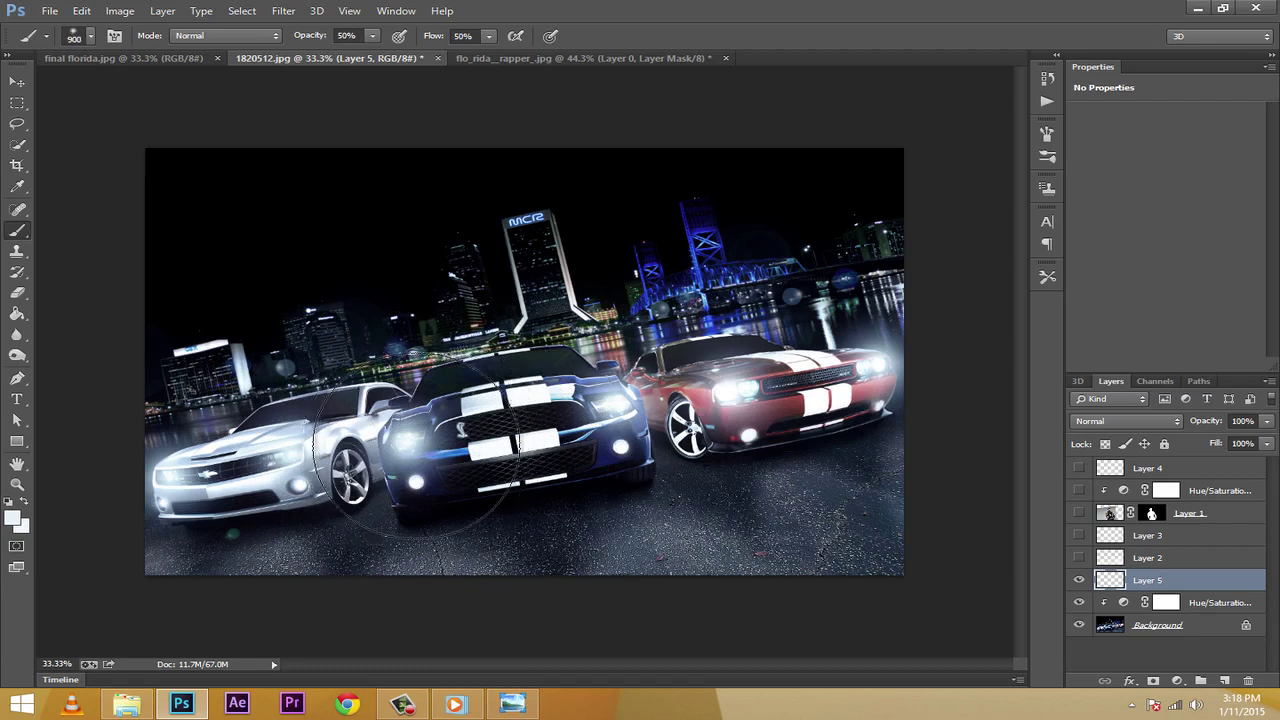
pyautogui.press('[')
pyautogui.press('[')
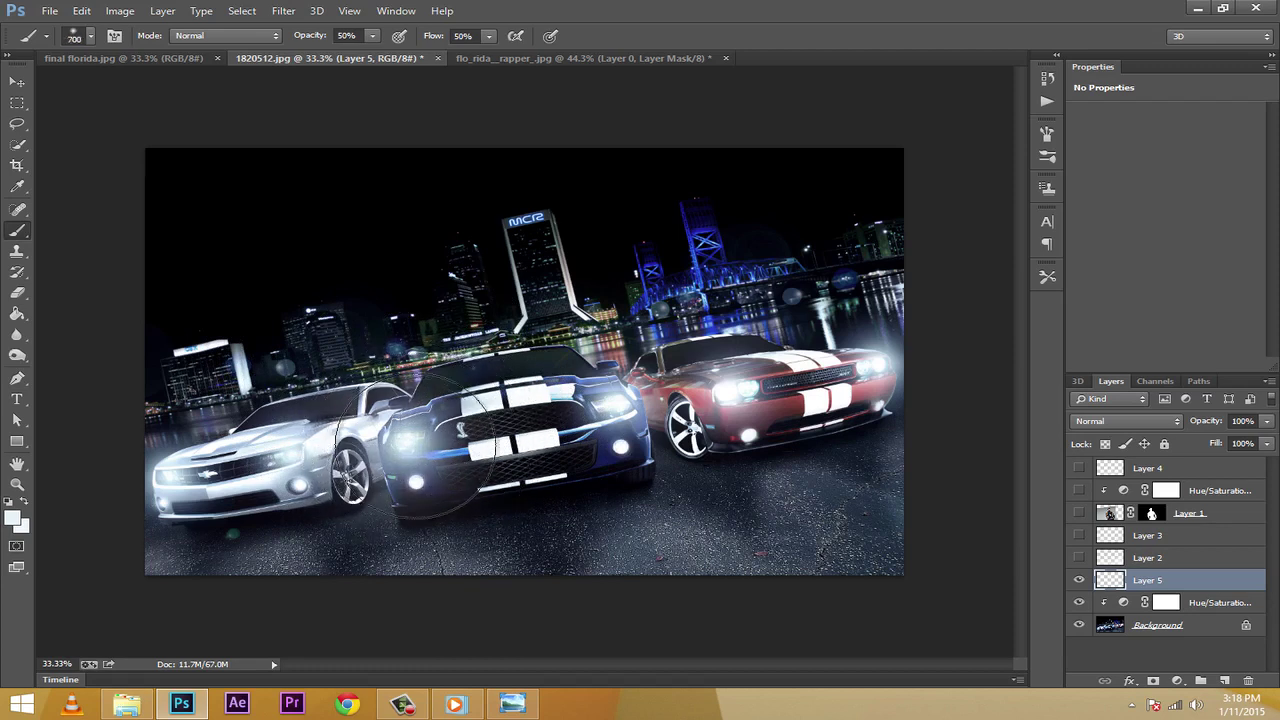
# Dab soft glow between the blue and red cars, on the white Camaro and the red car's front
pyautogui.click(616, 400)
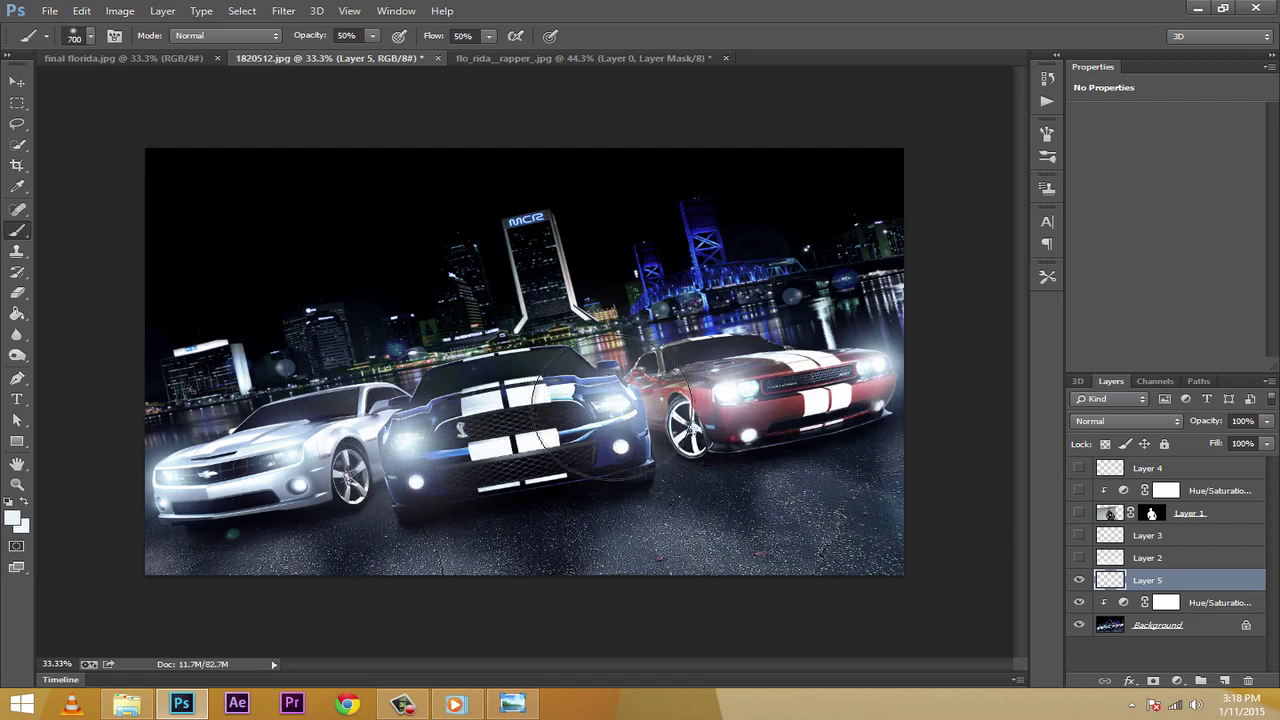
pyautogui.click(295, 450)
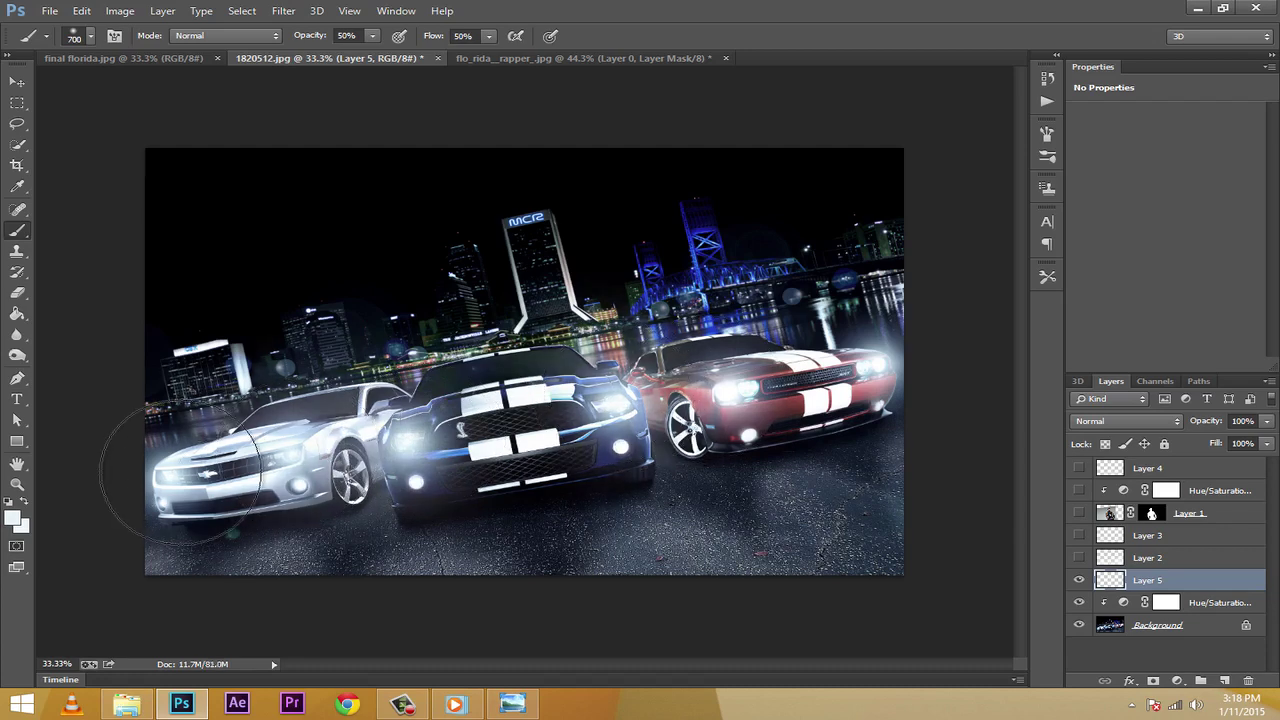
pyautogui.click(795, 410)
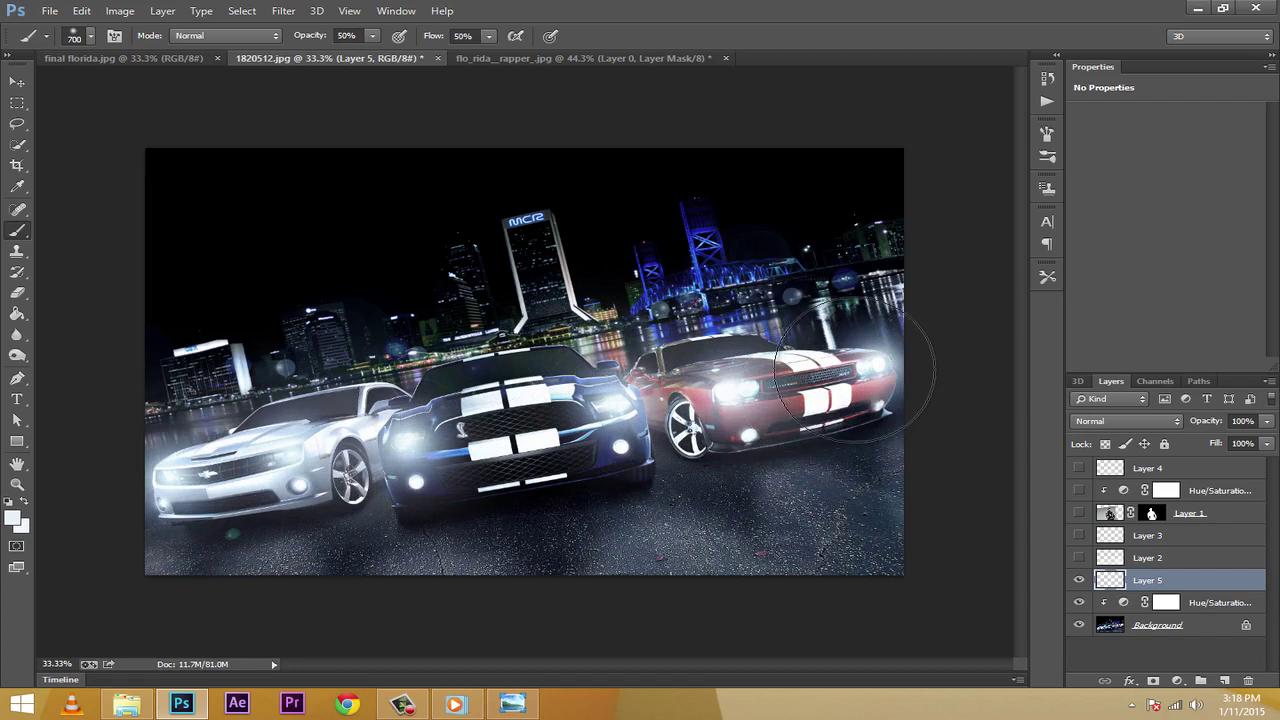
pyautogui.click(855, 370)
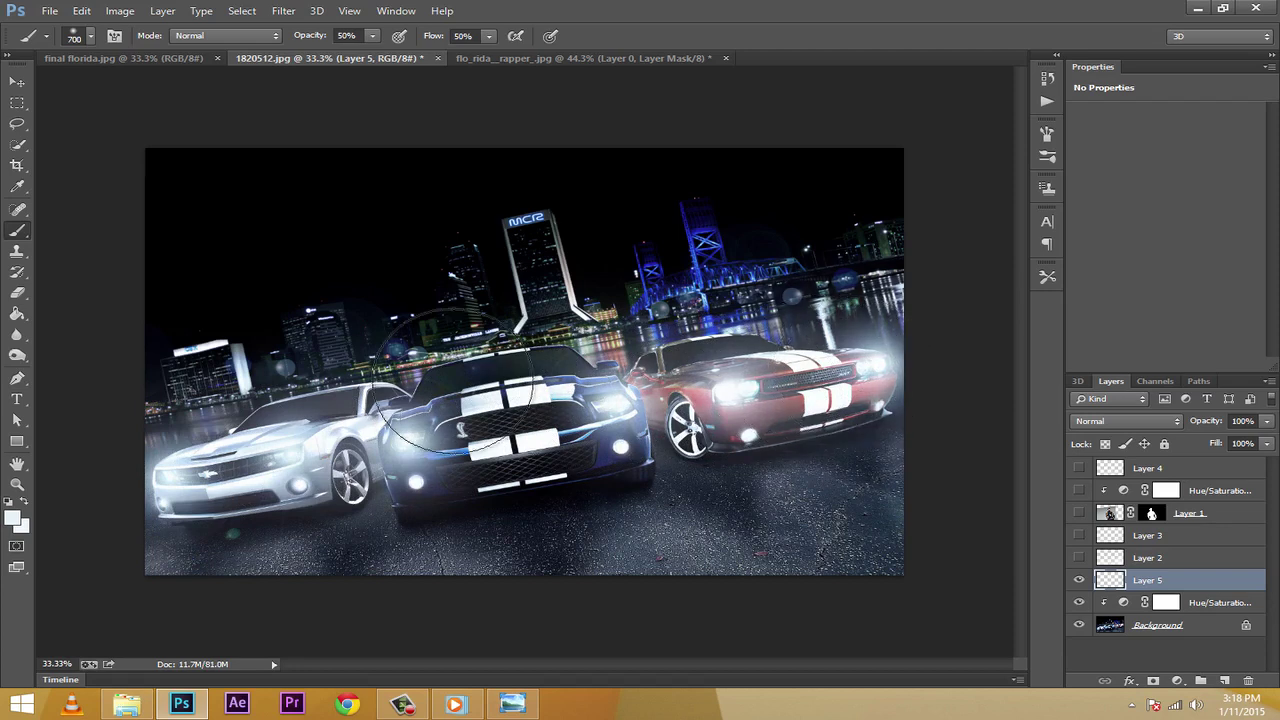
# Add a new Layer 6 above Layer 2 and adjust the brush size
pyautogui.click(1150, 558)
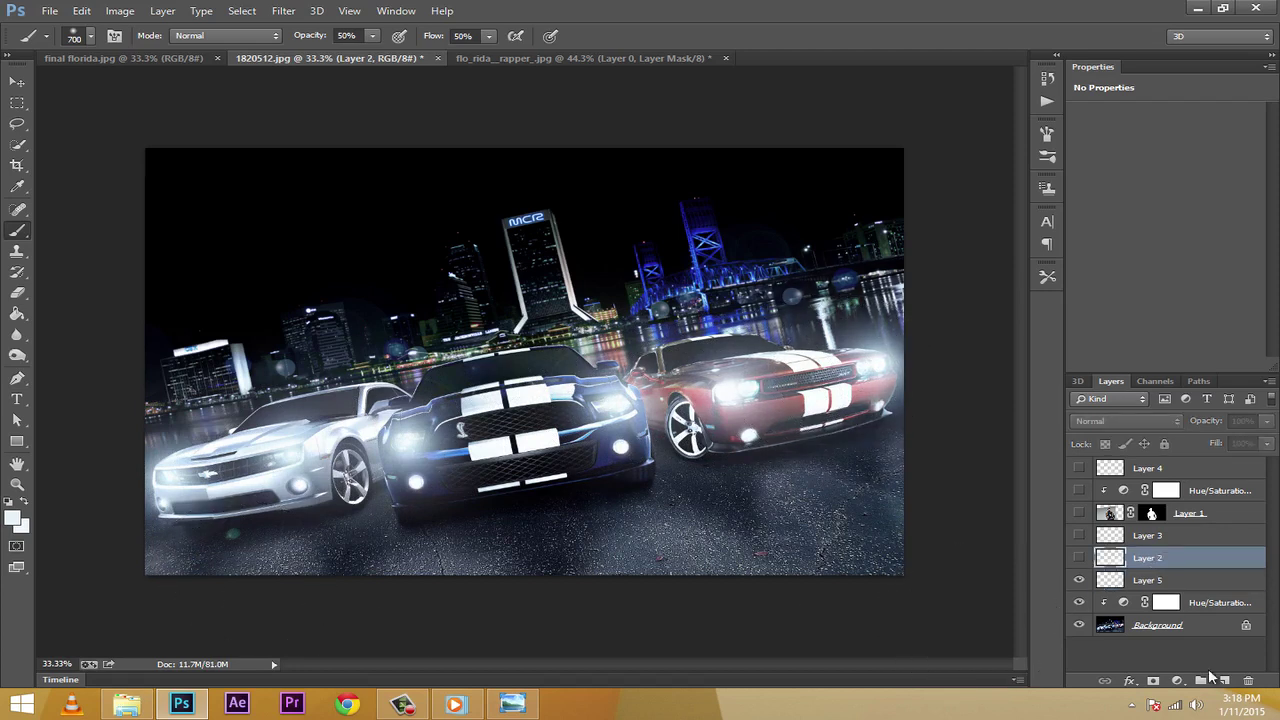
pyautogui.click(1224, 681)
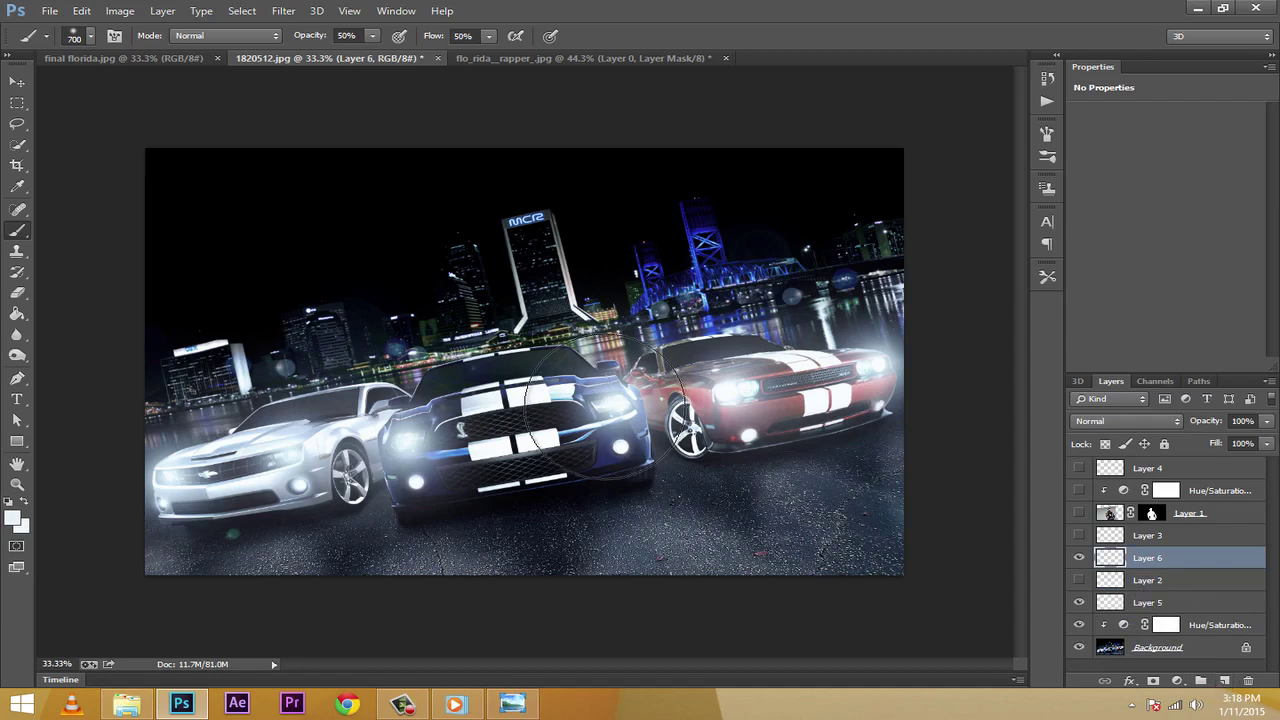
pyautogui.press(']')
pyautogui.press(']')
pyautogui.press(']')
pyautogui.press(']')
pyautogui.press(']')
pyautogui.press(']')
pyautogui.press(']')
pyautogui.press(']')
pyautogui.press(']')
pyautogui.press(']')
pyautogui.press(']')
pyautogui.press(']')
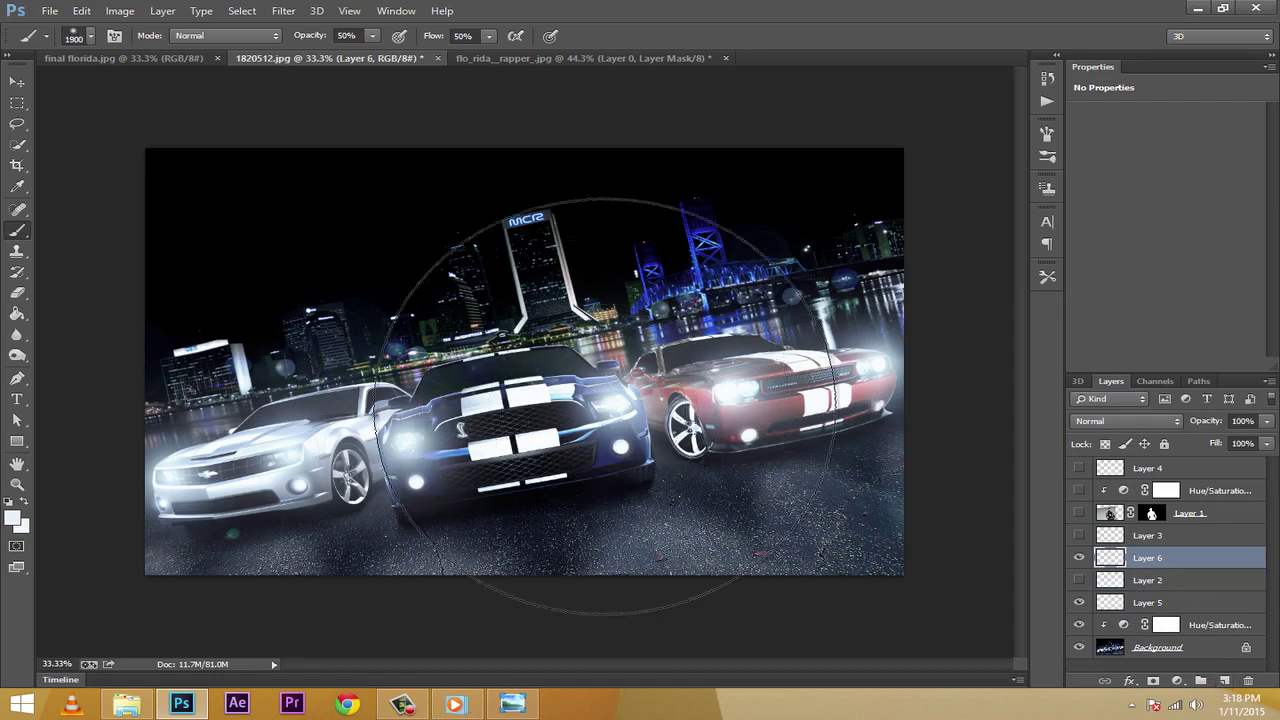
pyautogui.press('[')
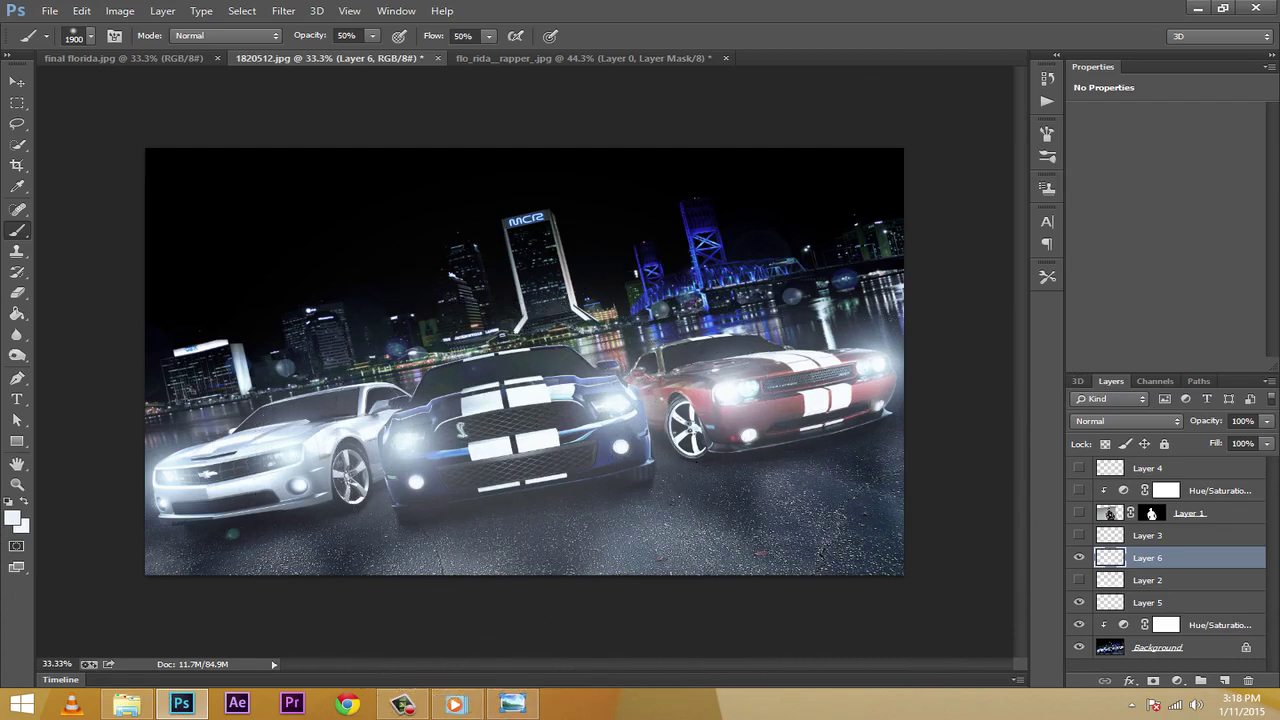
# Briefly show the Layer 2 and Layer 3 smoke, then drag Layer 6 above Layer 3
pyautogui.click(1079, 581)
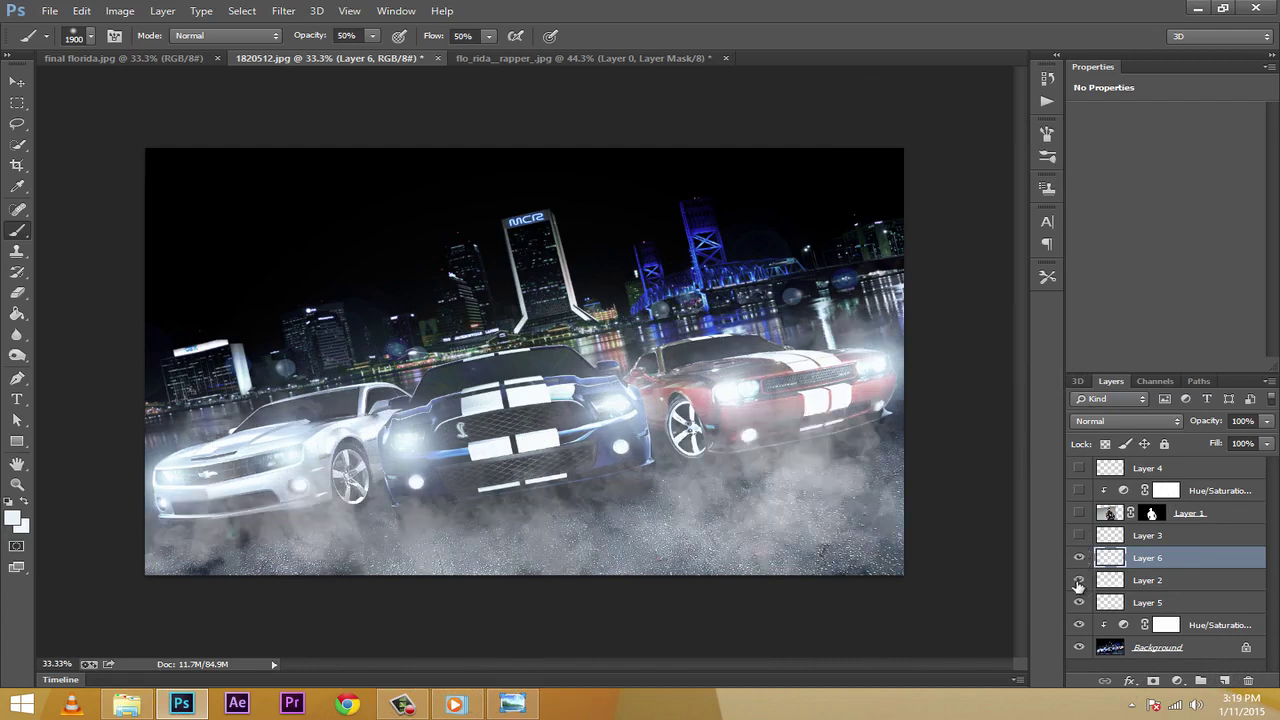
pyautogui.click(1079, 581)
pyautogui.click(1086, 537)
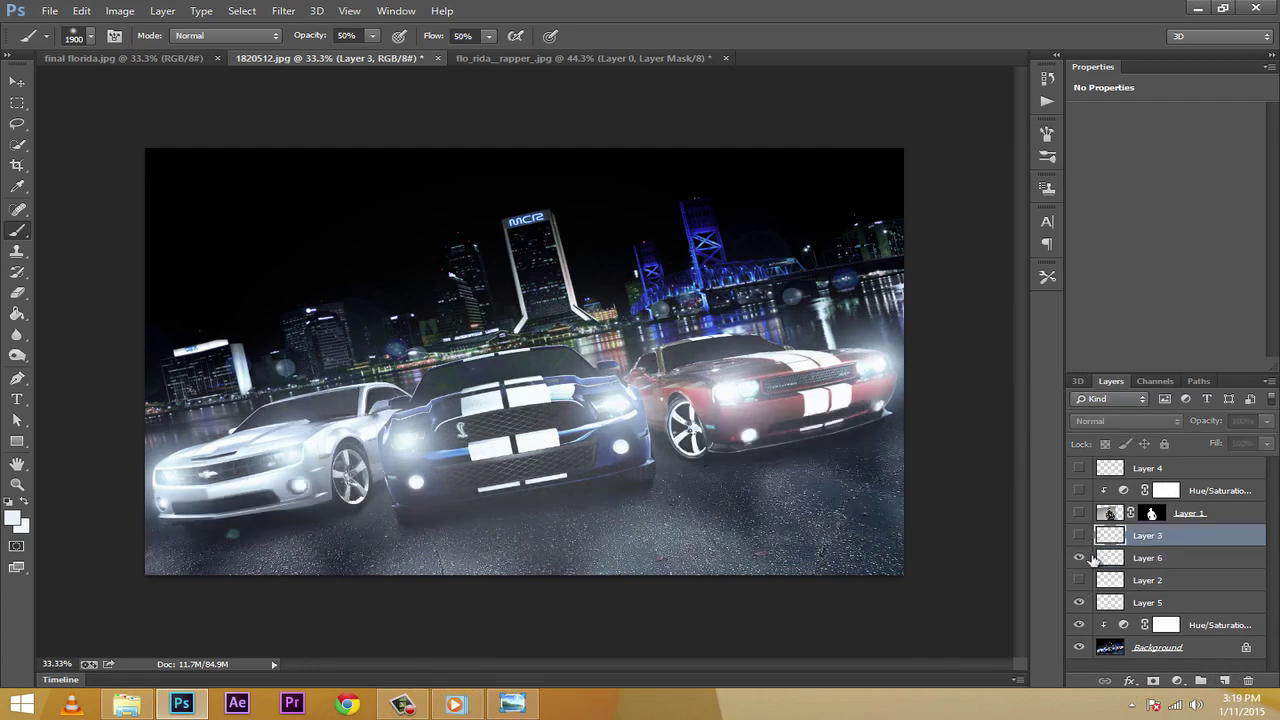
pyautogui.click(1079, 536)
pyautogui.click(1079, 536)
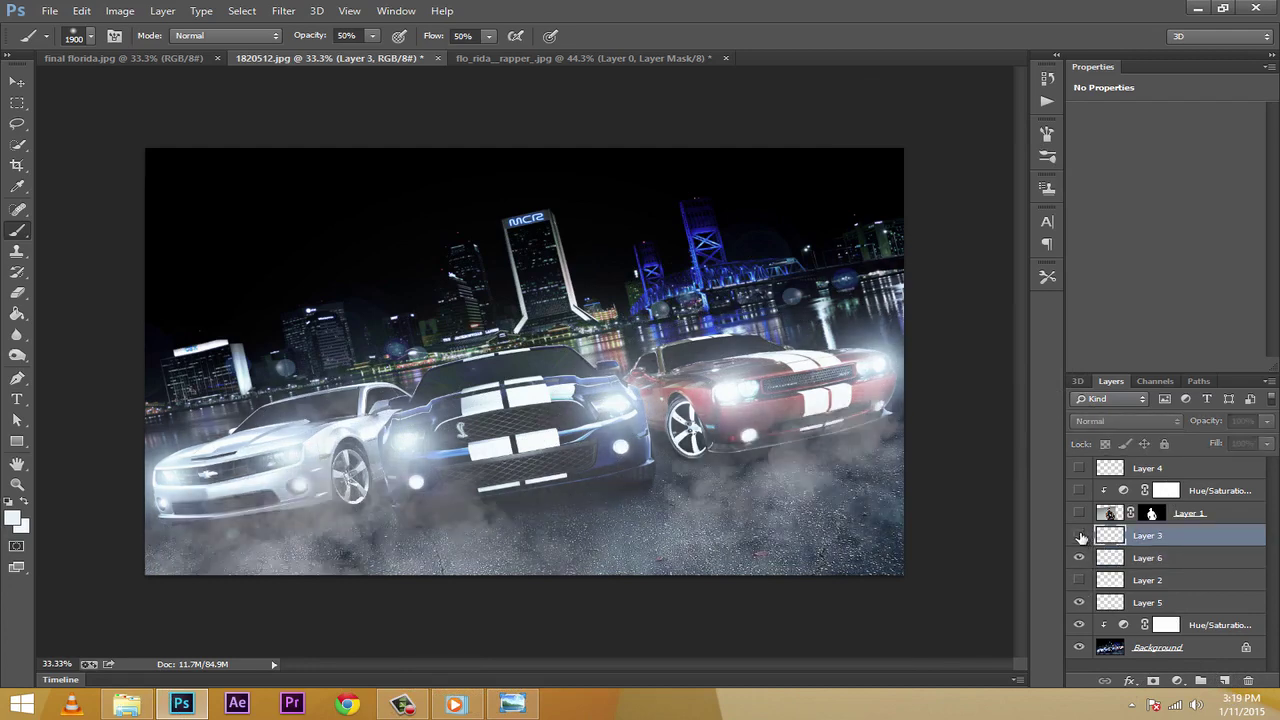
pyautogui.click(1112, 560)
pyautogui.moveTo(1137, 566); pyautogui.dragTo(1112, 538)
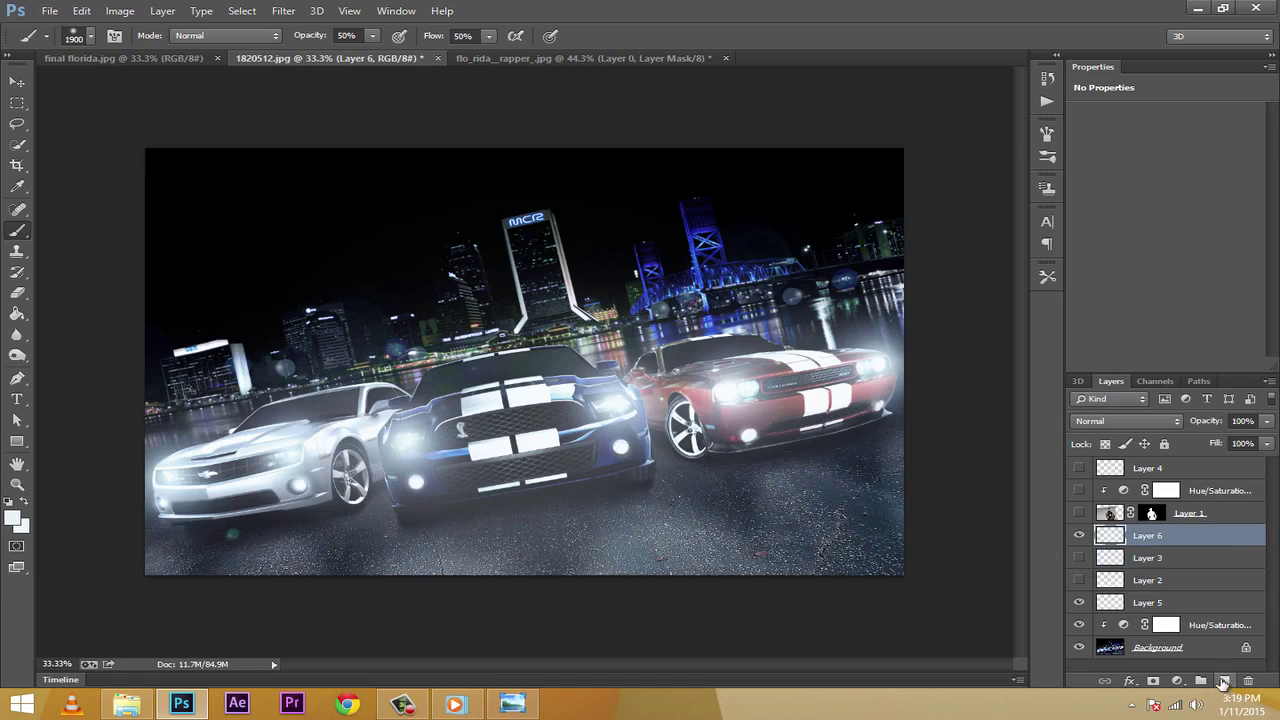
# Add Layer 7, brush a large soft white glow over the cars, and free-transform it
pyautogui.click(1222, 681)
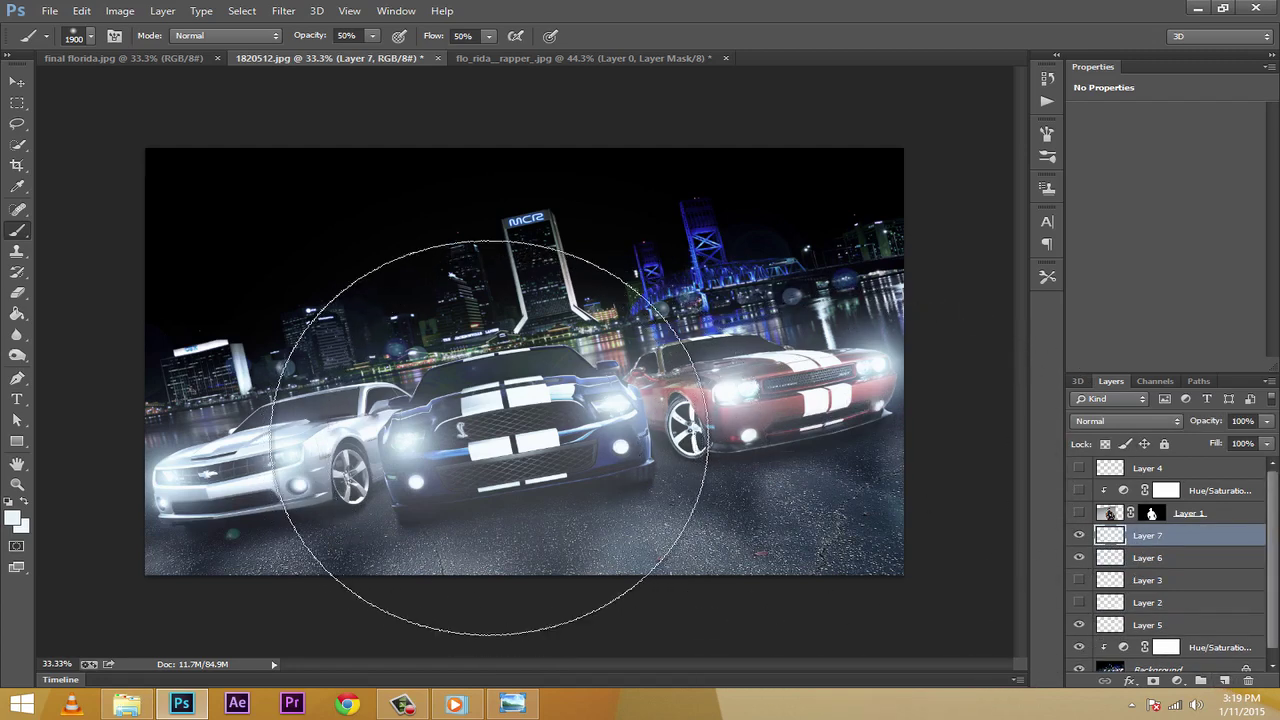
pyautogui.moveTo(490, 437); pyautogui.dragTo(431, 411)
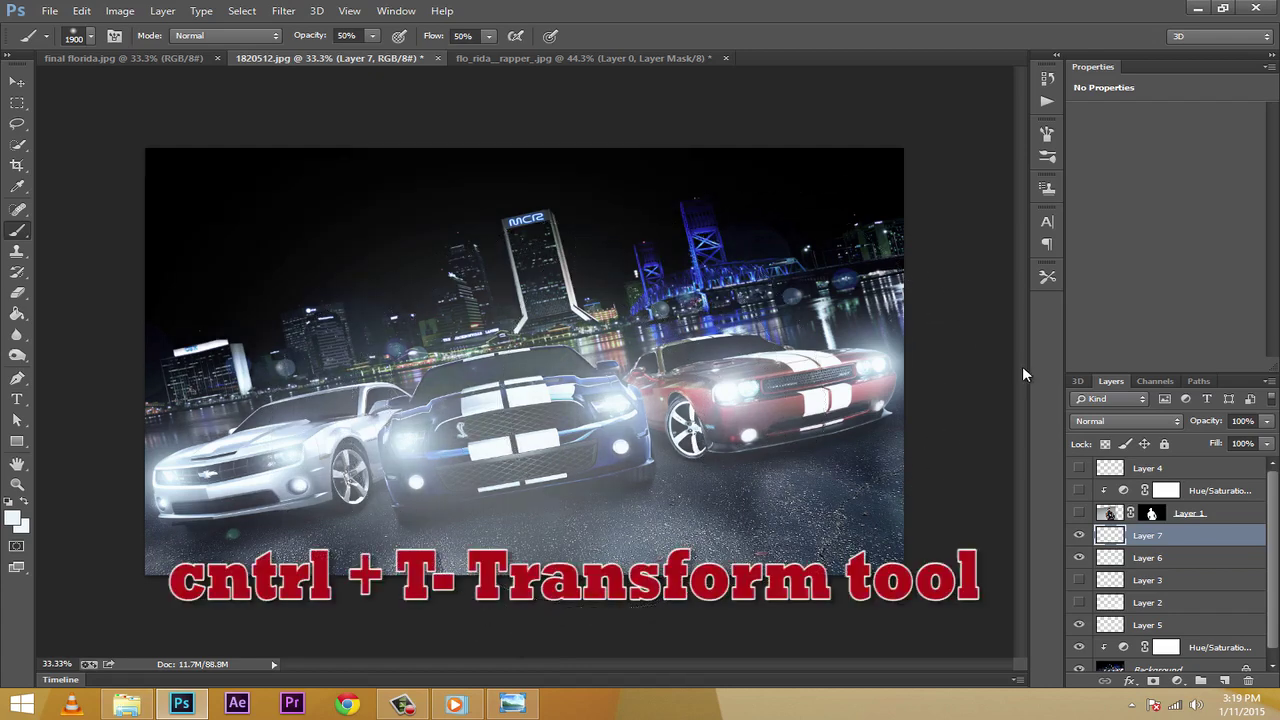
pyautogui.hotkey('ctrl', 't')
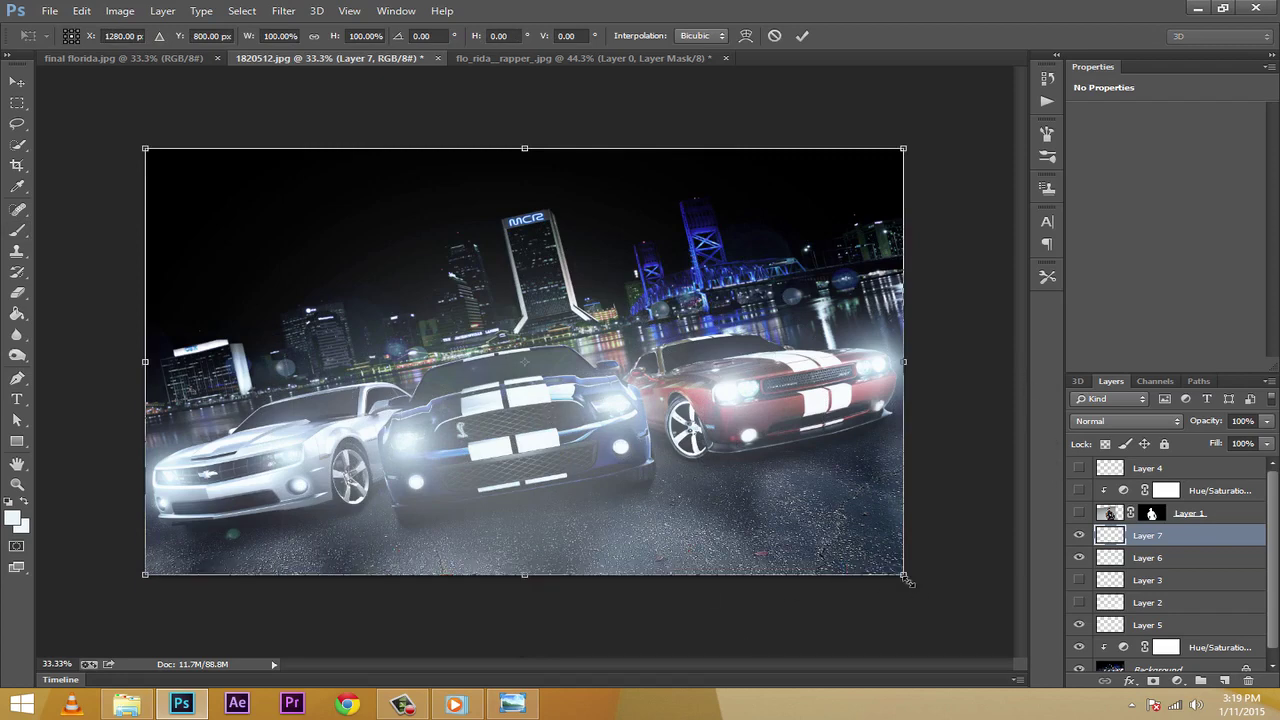
pyautogui.moveTo(905, 578); pyautogui.dragTo(962, 670)
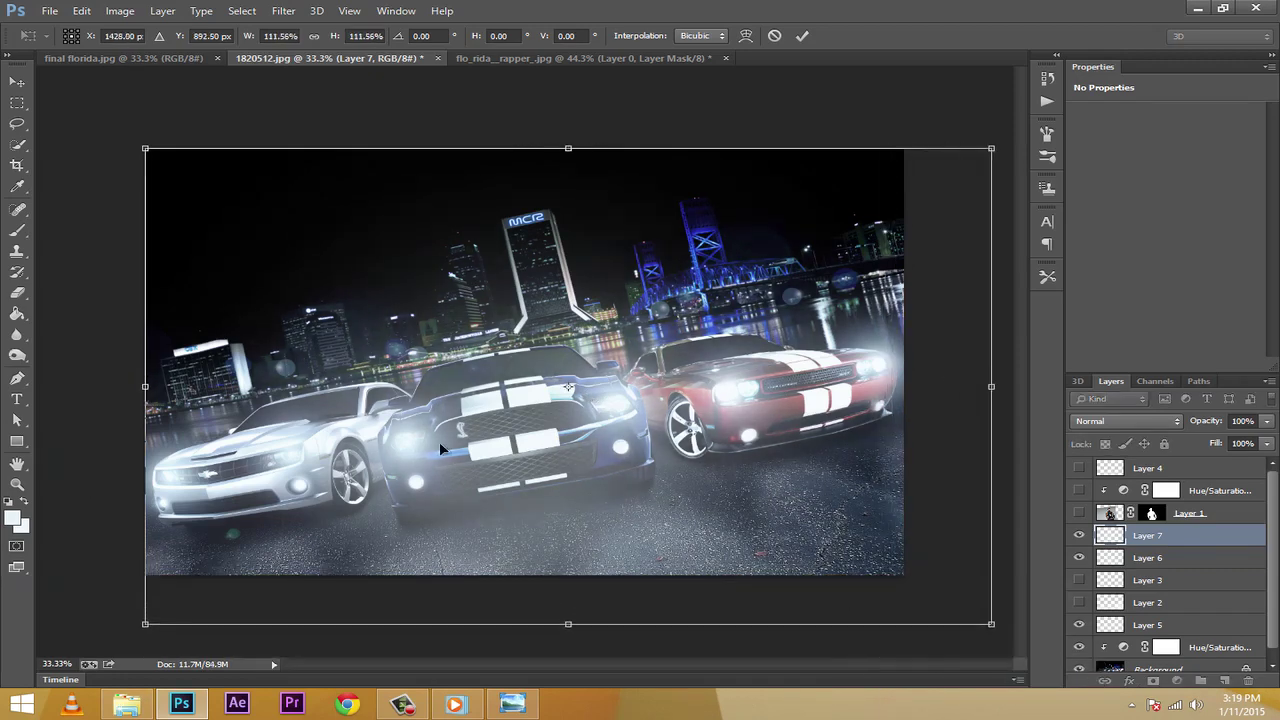
pyautogui.moveTo(568, 624); pyautogui.dragTo(548, 578)
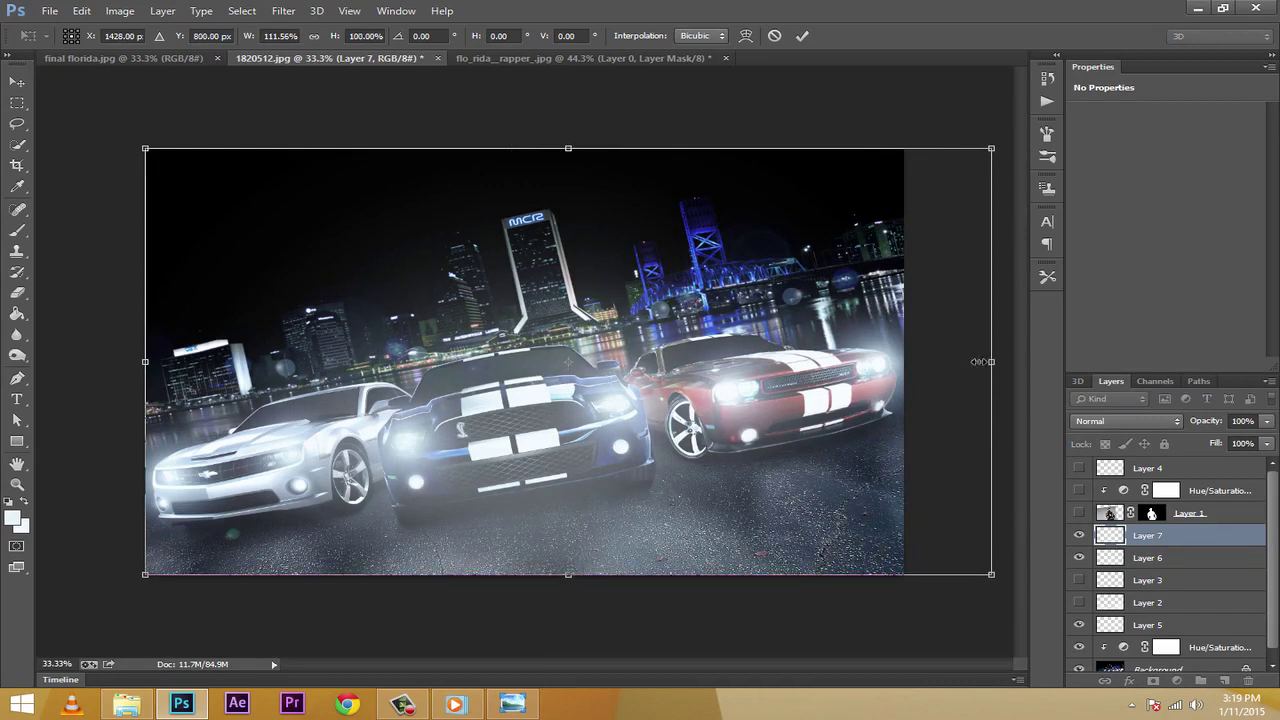
pyautogui.moveTo(977, 362); pyautogui.dragTo(901, 368)
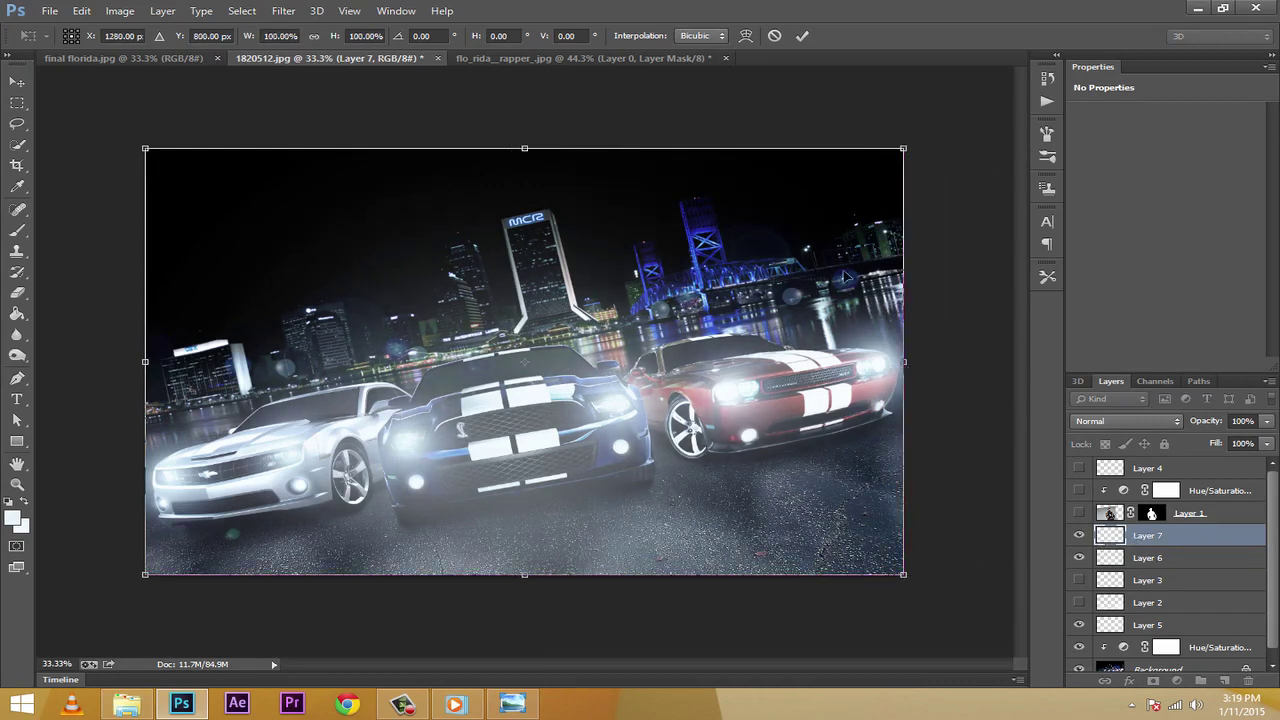
# Commit the glow transform and toggle Layer 7 to compare the effect
pyautogui.click(805, 37)
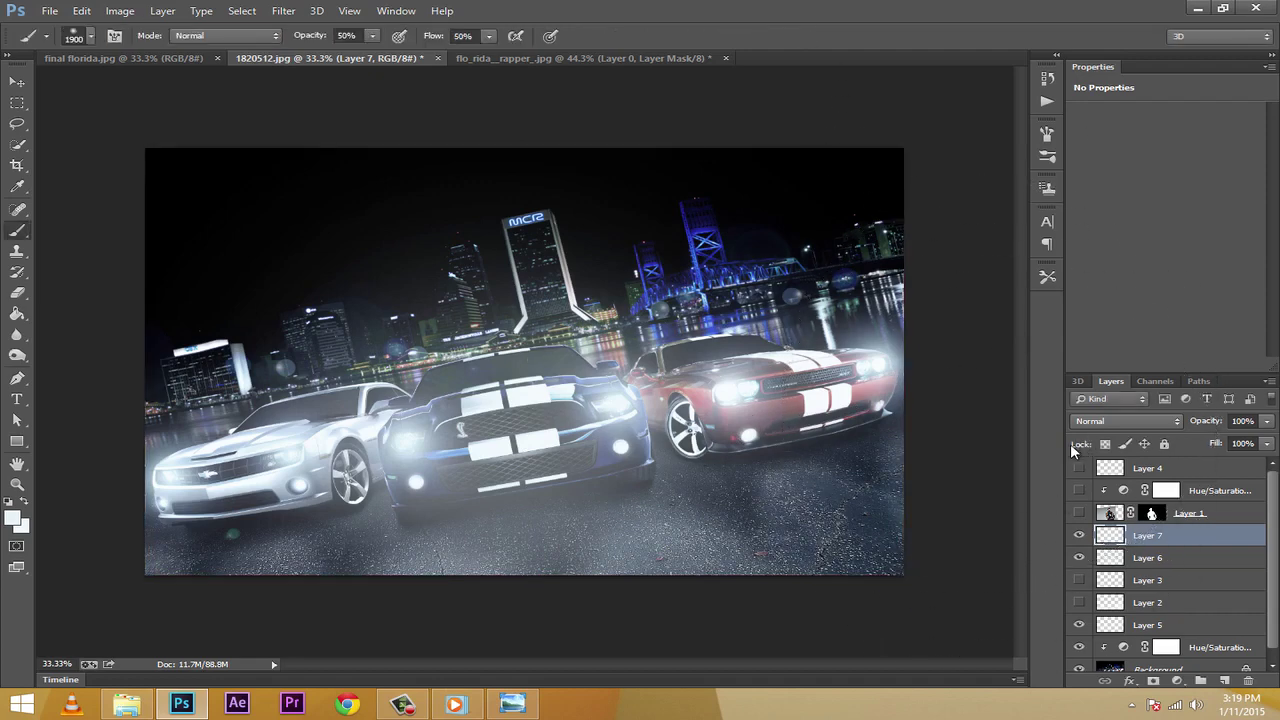
pyautogui.click(1079, 536)
pyautogui.click(1079, 536)
pyautogui.click(1079, 536)
pyautogui.click(1079, 536)
pyautogui.click(1079, 536)
pyautogui.click(1079, 536)
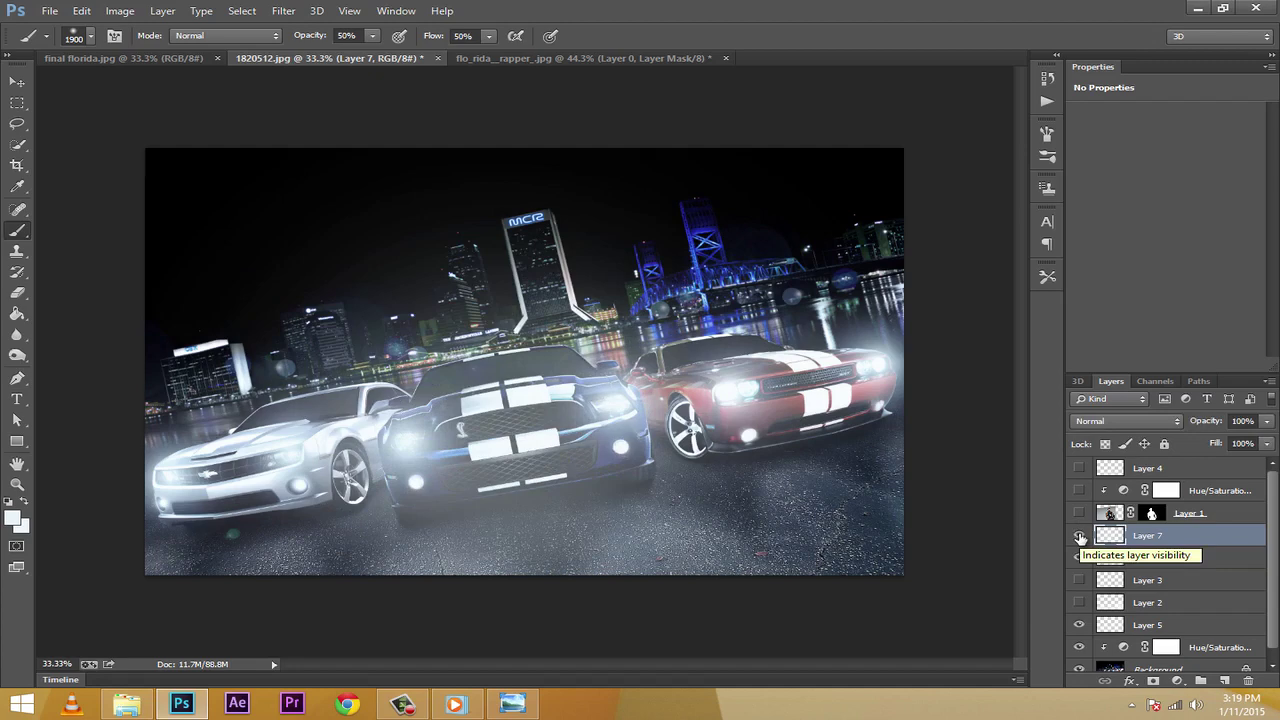
pyautogui.click(1079, 536)
pyautogui.click(1079, 536)
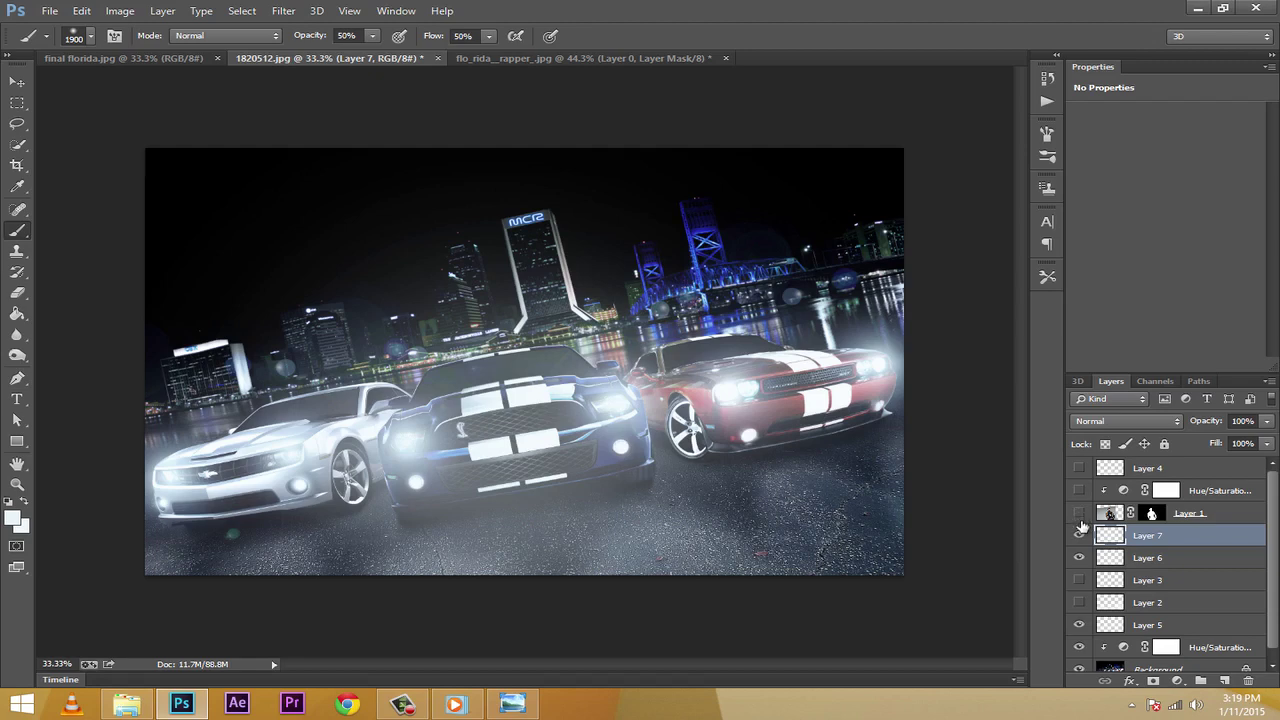
# Show smoke Layers 3 and 2, and drag Layer 5 between Layer 7 and Layer 6
pyautogui.click(1079, 580)
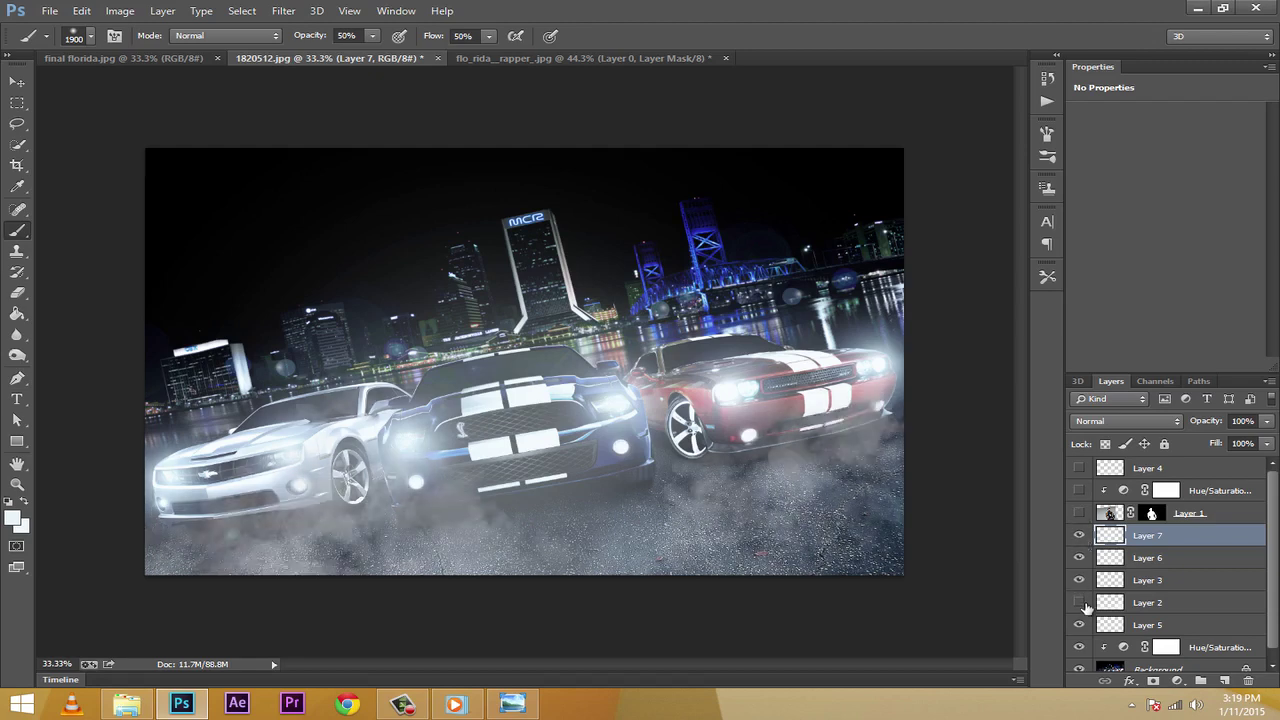
pyautogui.click(1080, 603)
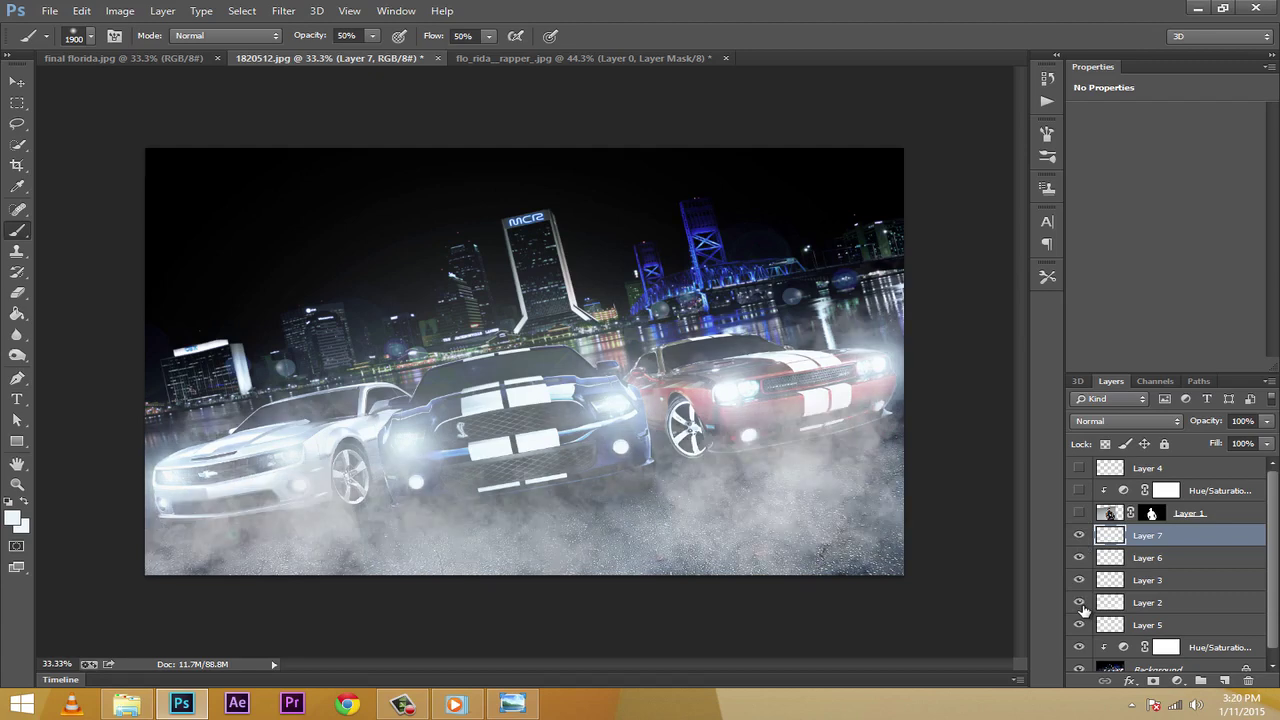
pyautogui.click(1166, 580)
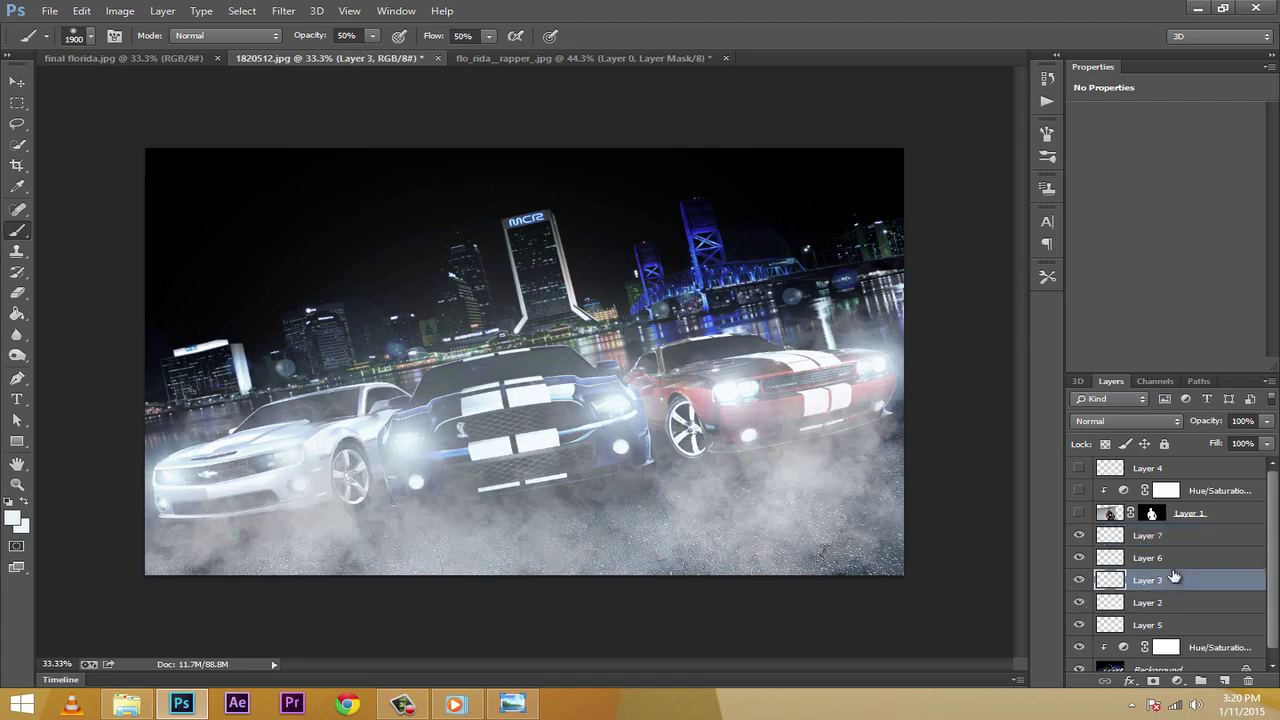
pyautogui.click(1080, 625)
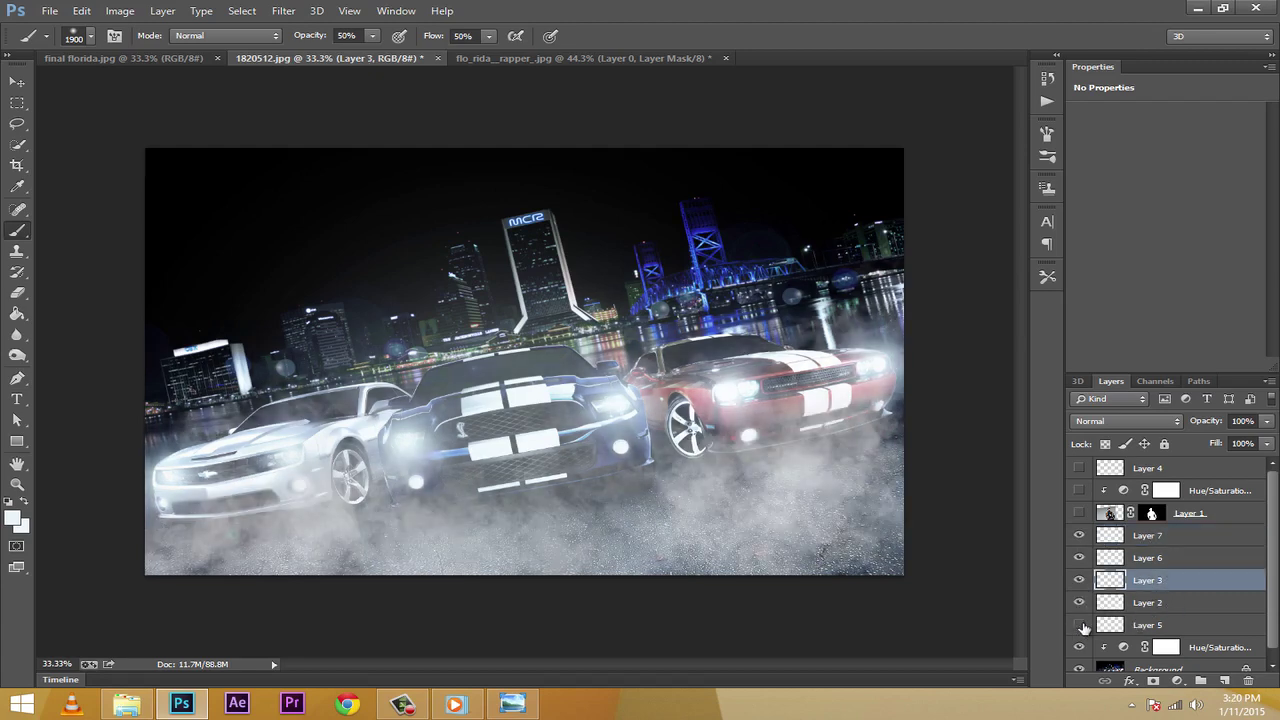
pyautogui.click(1080, 625)
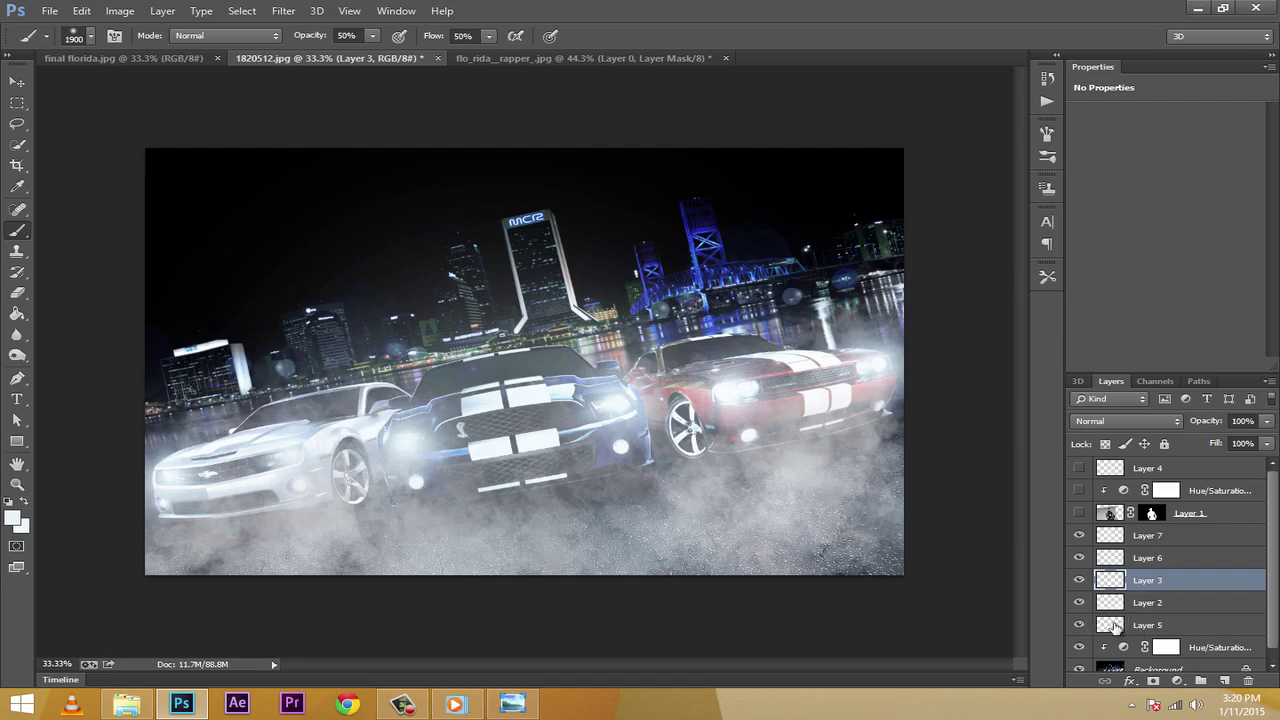
pyautogui.moveTo(1110, 627); pyautogui.dragTo(1108, 550)
# Hide and reshow Layers 5 and 7 to compare their glow
pyautogui.click(1079, 557)
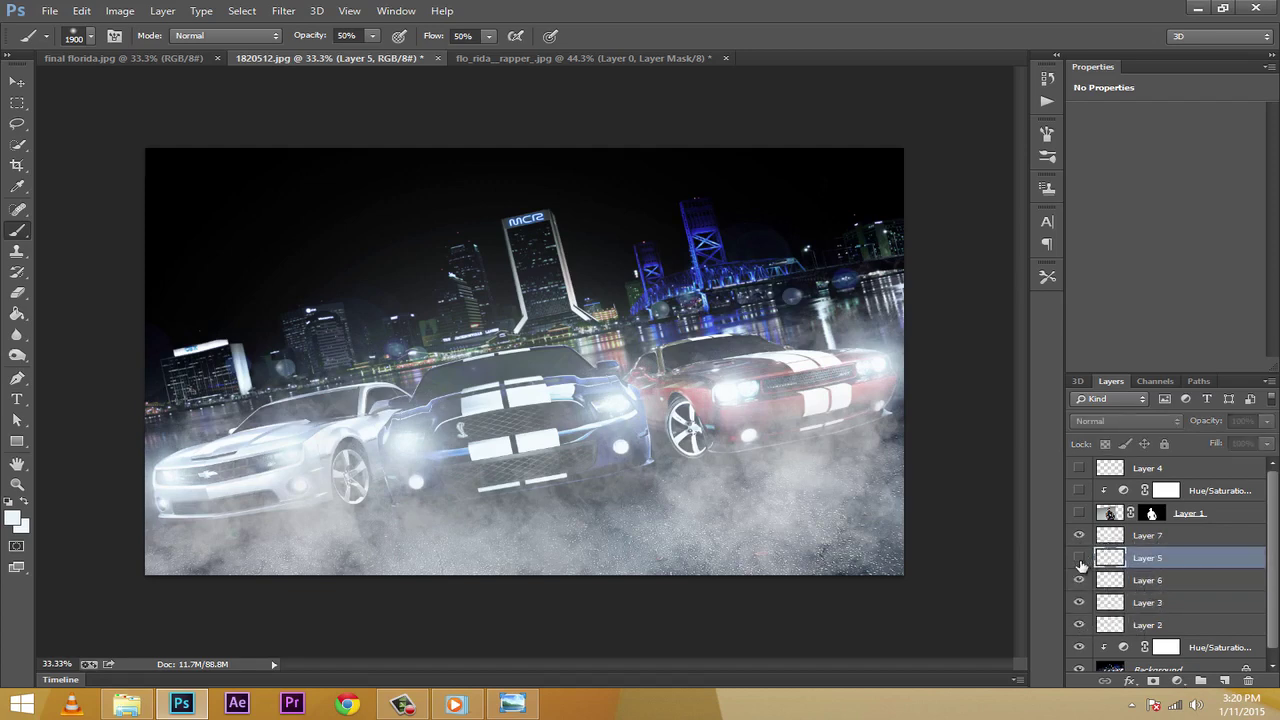
pyautogui.click(1080, 537)
pyautogui.click(1080, 537)
pyautogui.click(1079, 557)
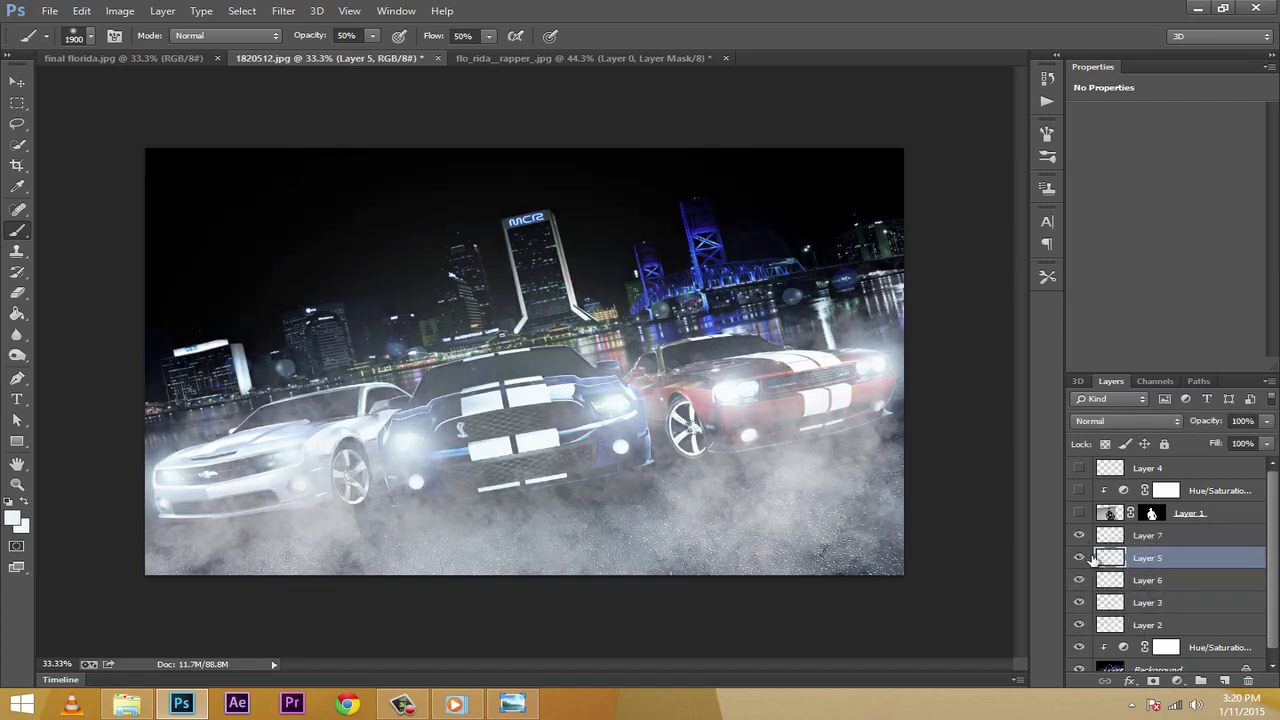
# Group Layer 7 and Layer 5 into a group named lights
pyautogui.keyDown('shift'); pyautogui.click(1175, 537); pyautogui.keyUp('shift')
pyautogui.hotkey('ctrl', 'g')
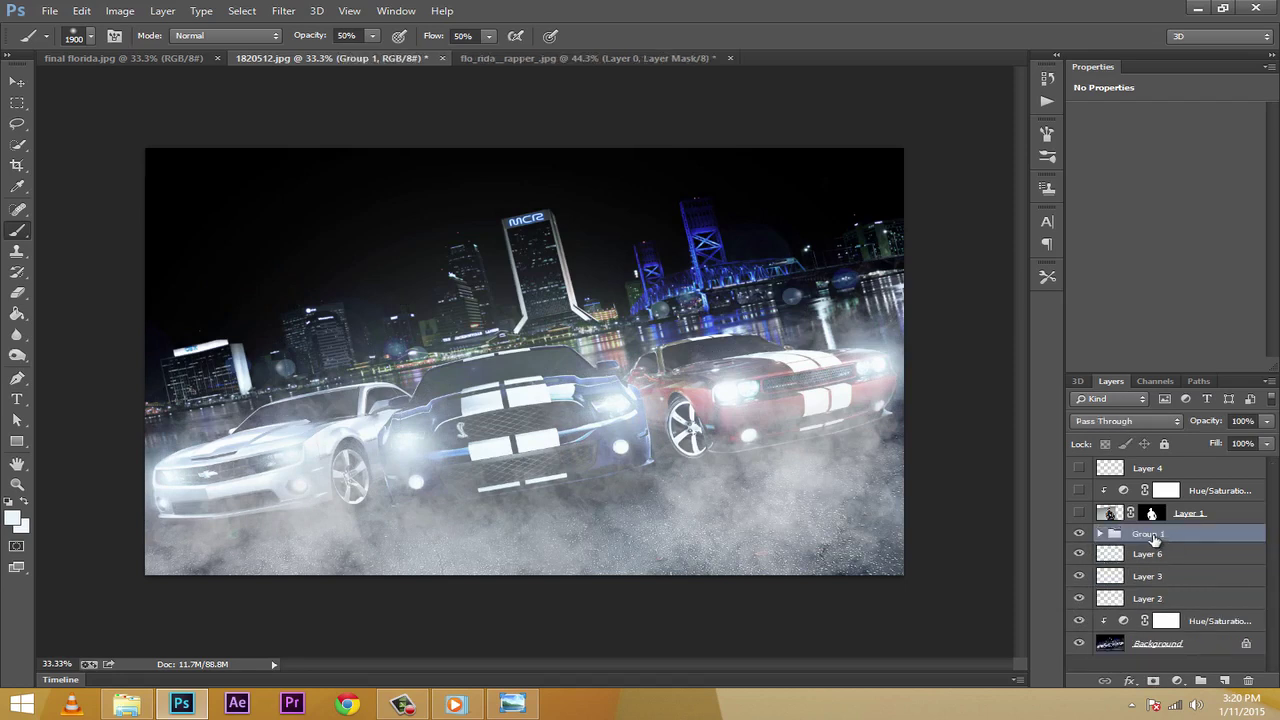
pyautogui.doubleClick(1152, 534)
pyautogui.press('BackSpace')
pyautogui.press('Return')
# Toggle Layer 6's glow to compare, then expand the lights group and open its layer options
pyautogui.click(1158, 554)
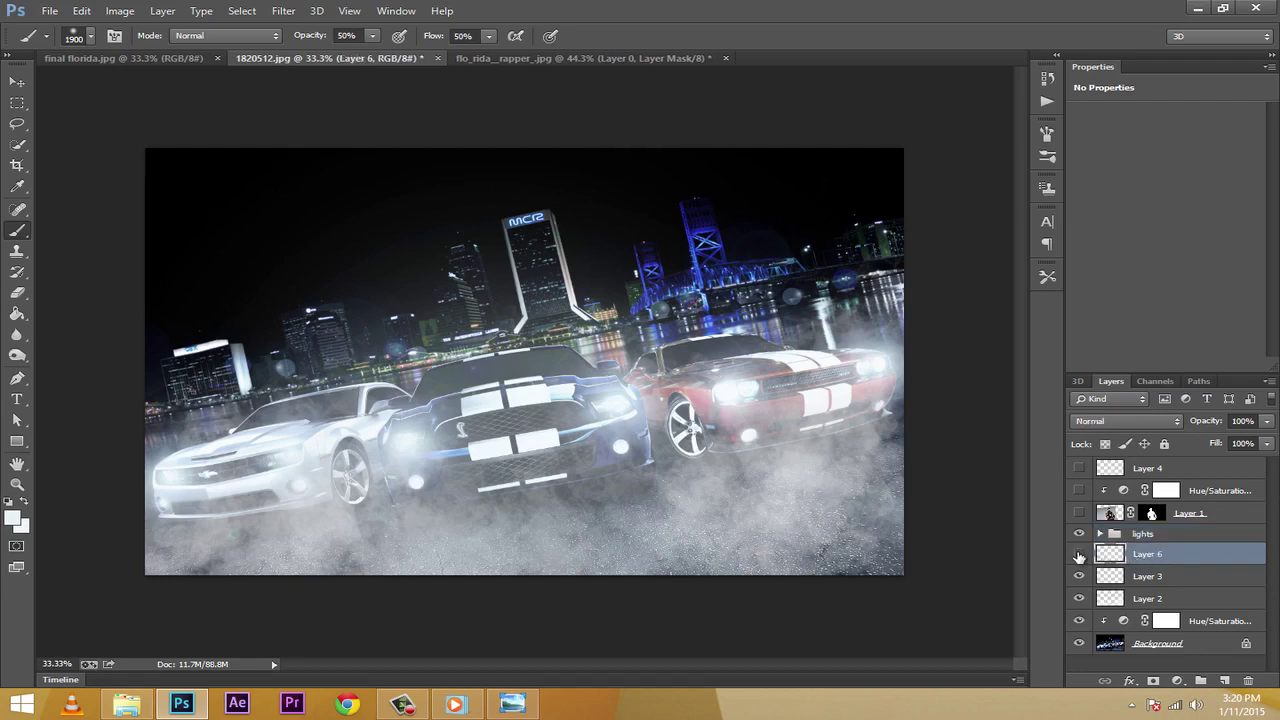
pyautogui.click(1079, 554)
pyautogui.click(1079, 554)
pyautogui.click(1079, 554)
pyautogui.click(1079, 554)
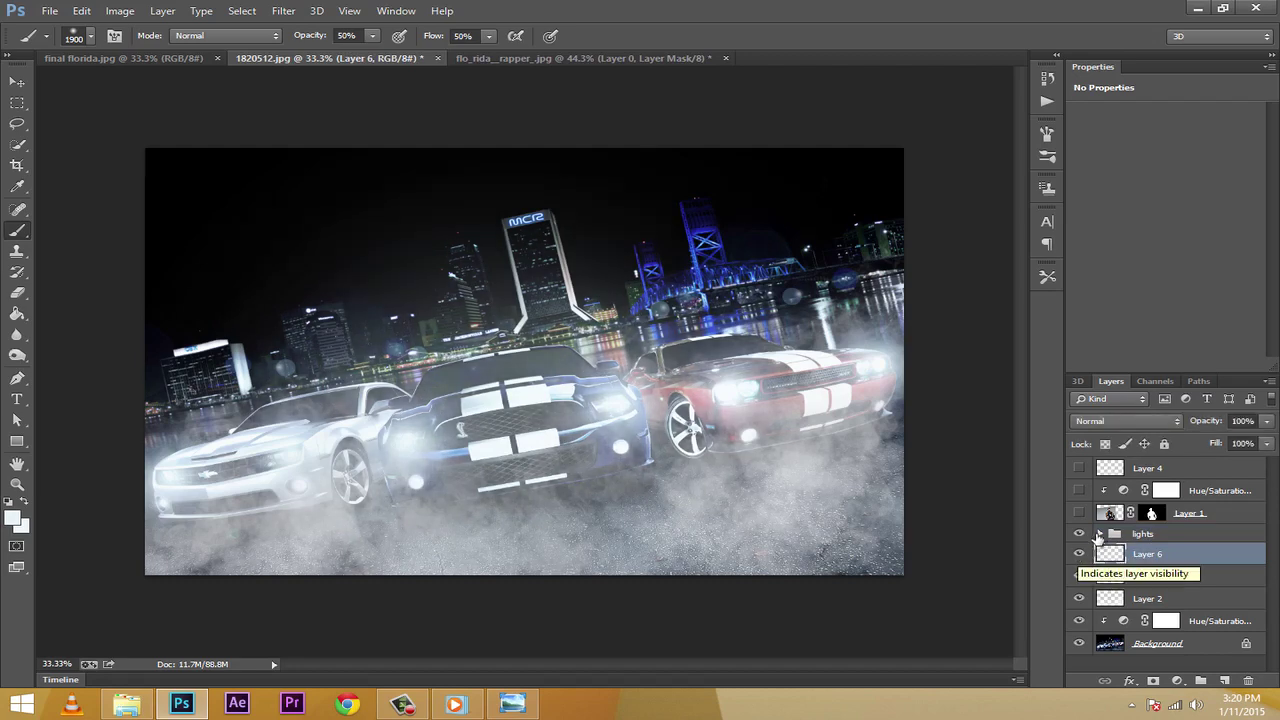
pyautogui.click(1100, 534)
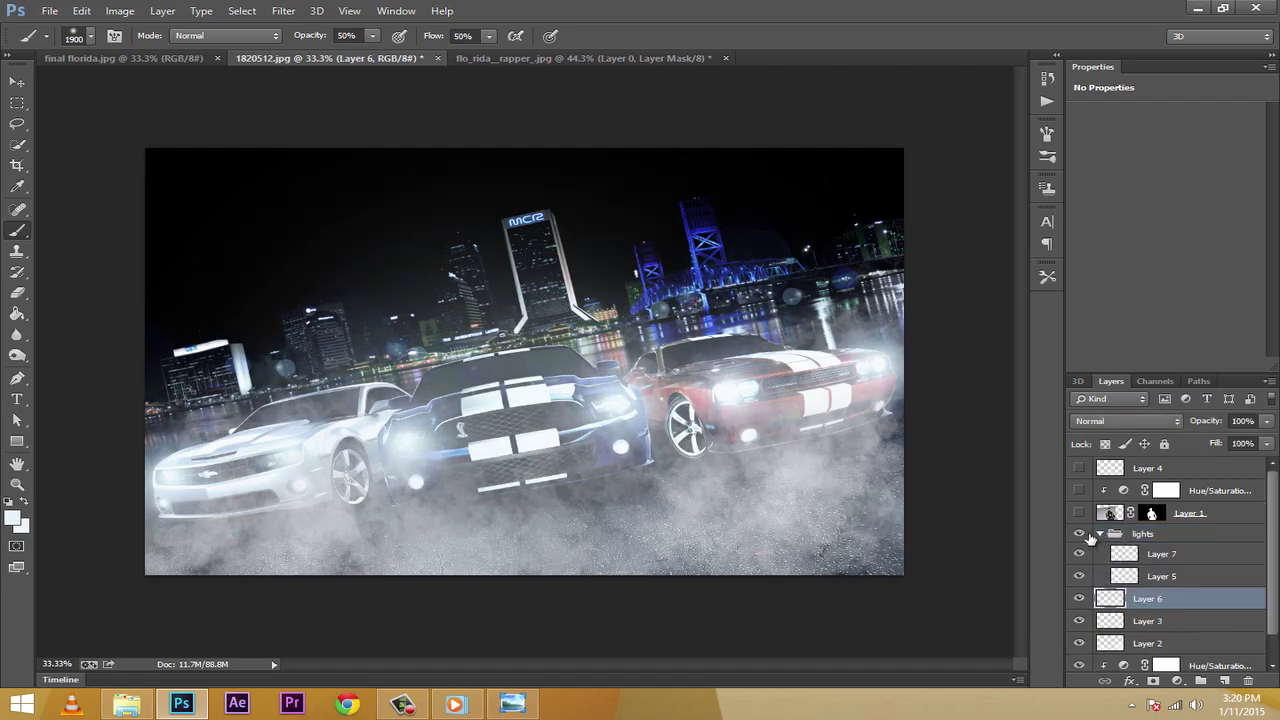
pyautogui.rightClick(1140, 534)
# Ungroup lights, then toggle the glow layers and hide the Layer 3 and Layer 2 smoke to compare
pyautogui.click(1170, 165)
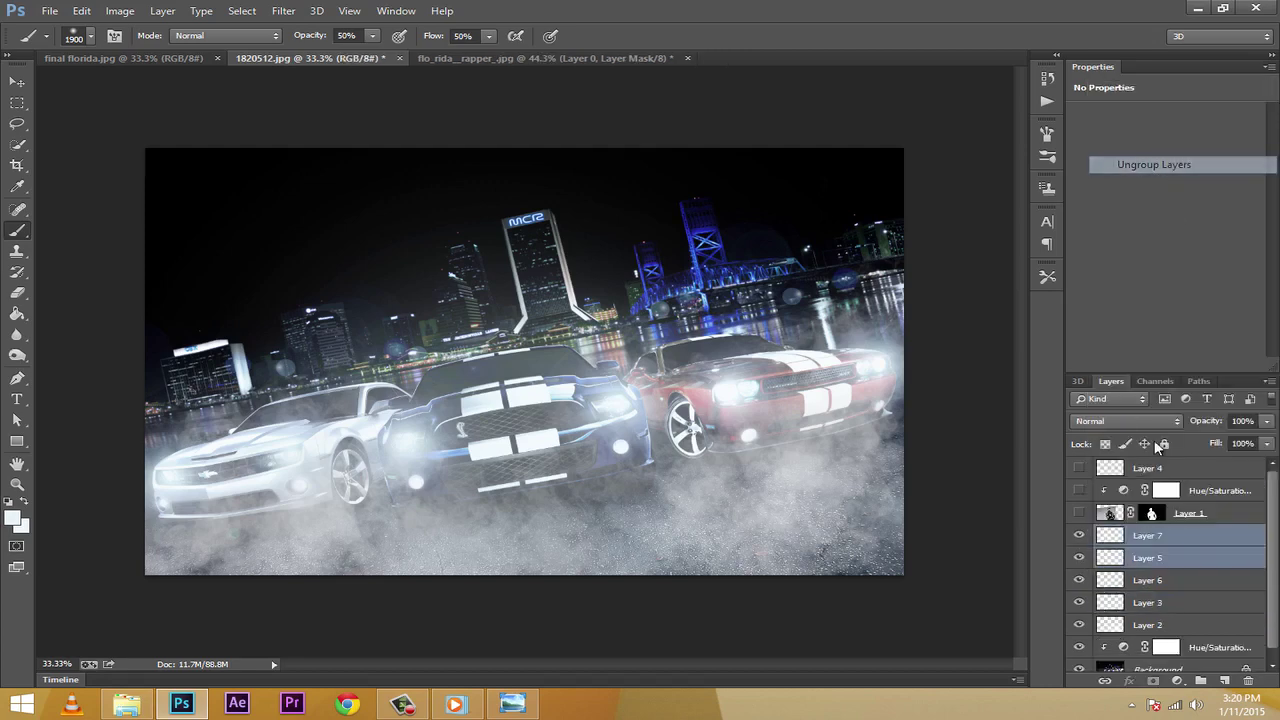
pyautogui.click(1146, 540)
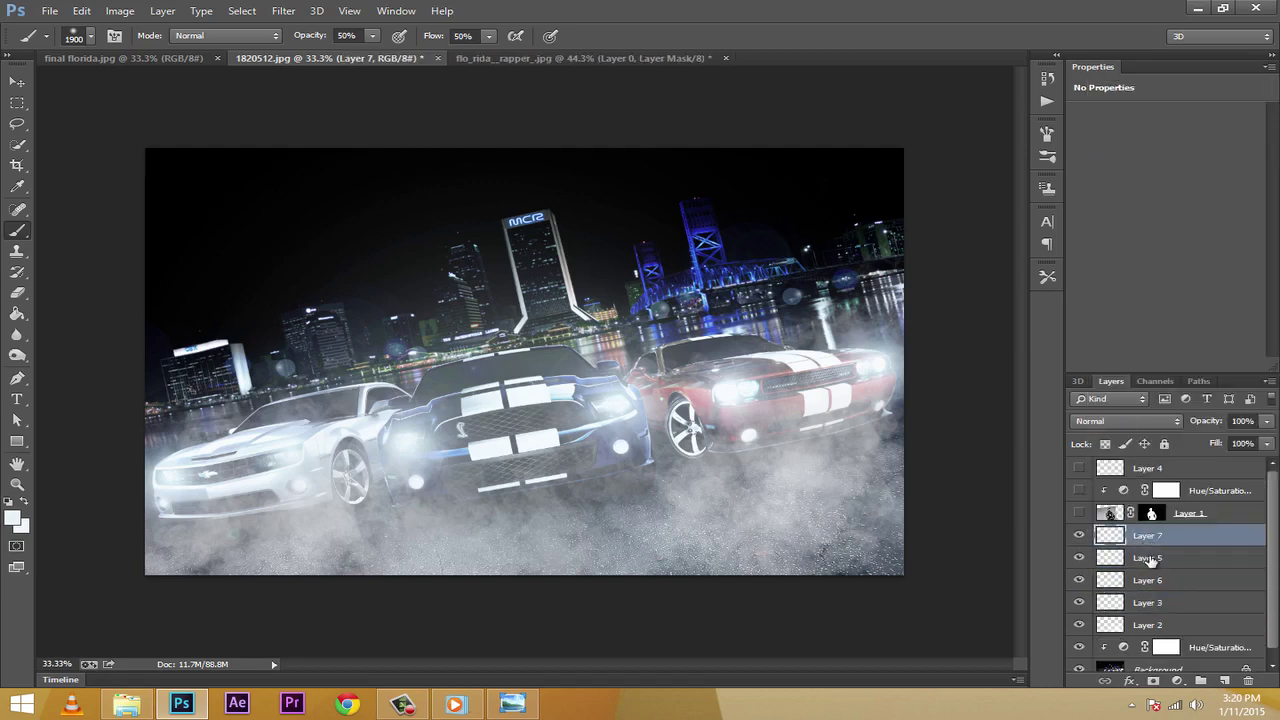
pyautogui.click(1079, 536)
pyautogui.click(1079, 536)
pyautogui.click(1079, 558)
pyautogui.click(1079, 580)
pyautogui.click(1079, 588)
pyautogui.click(1125, 582)
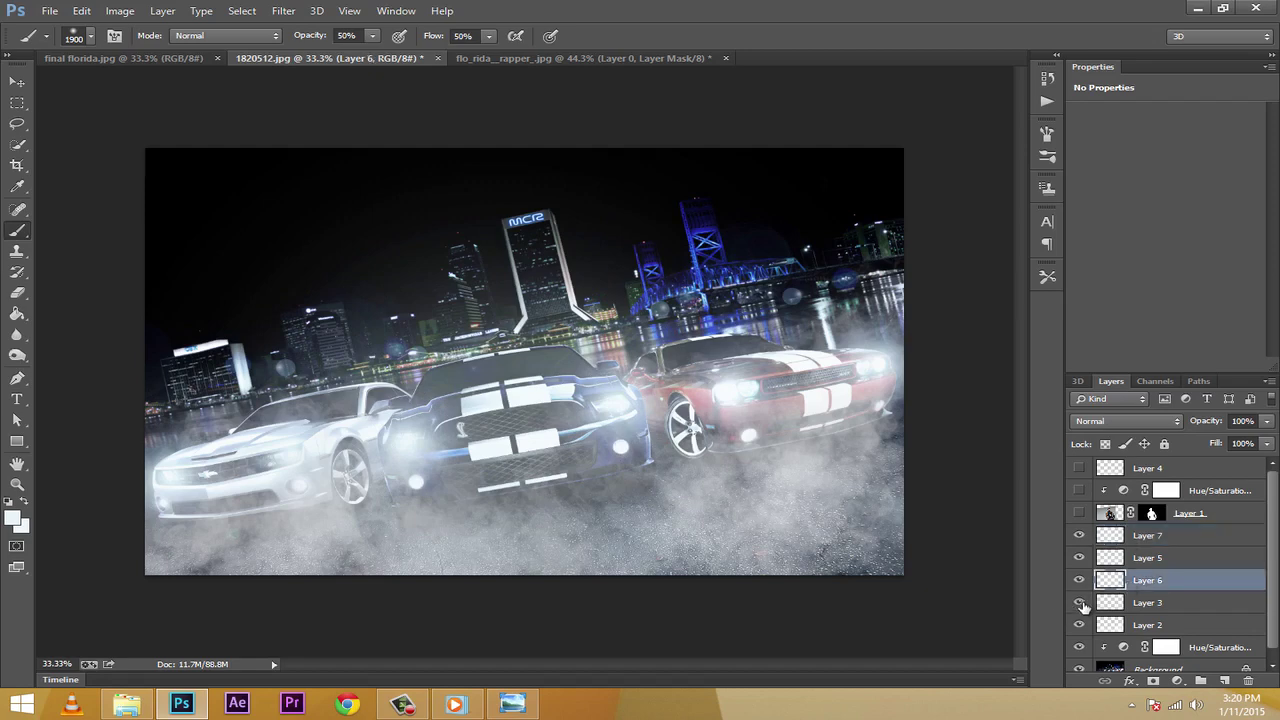
pyautogui.click(1079, 603)
pyautogui.click(1079, 625)
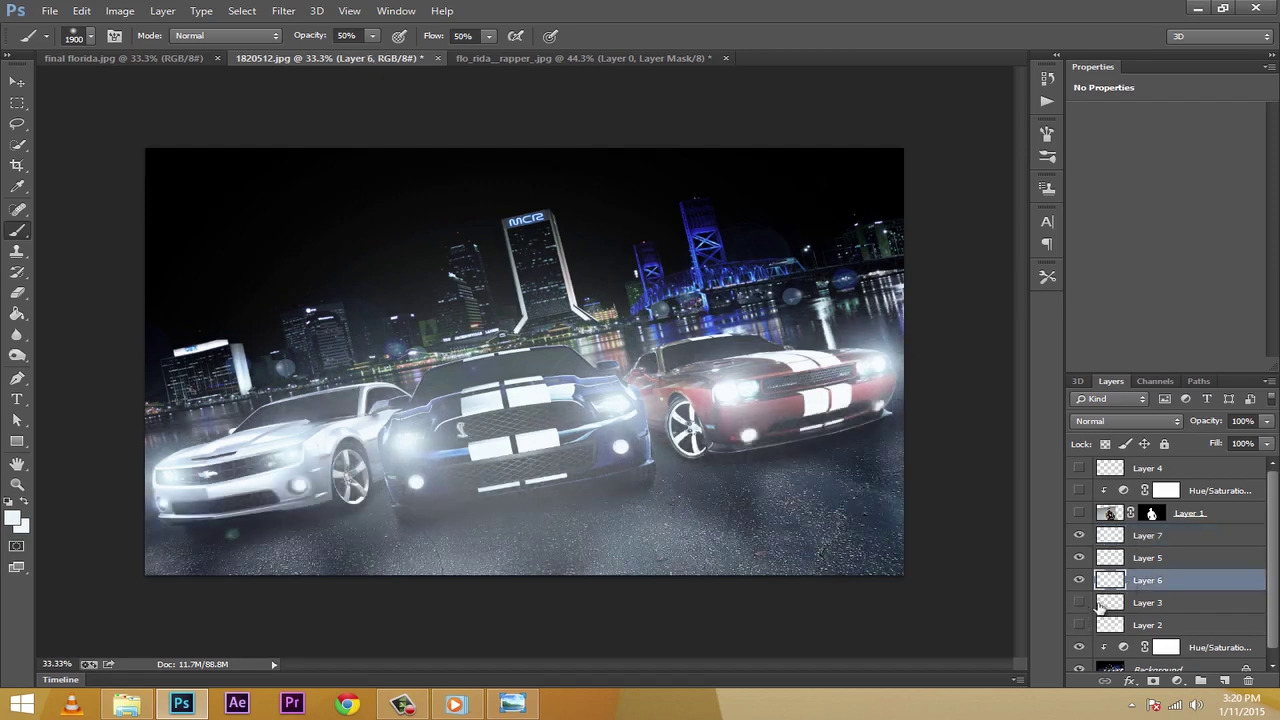
# Group the Layer 3 and Layer 2 smoke layers into a group named fog
pyautogui.click(1116, 604)
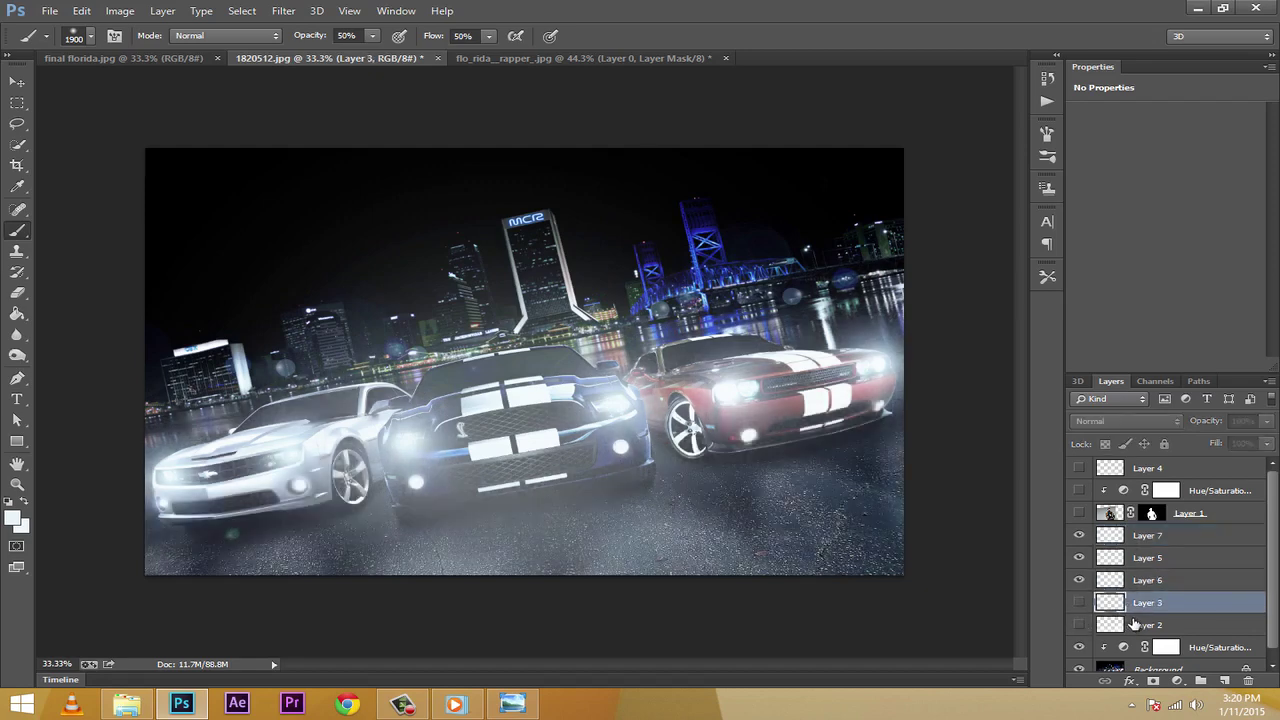
pyautogui.keyDown('shift'); pyautogui.click(1133, 624); pyautogui.keyUp('shift')
pyautogui.click(1079, 603)
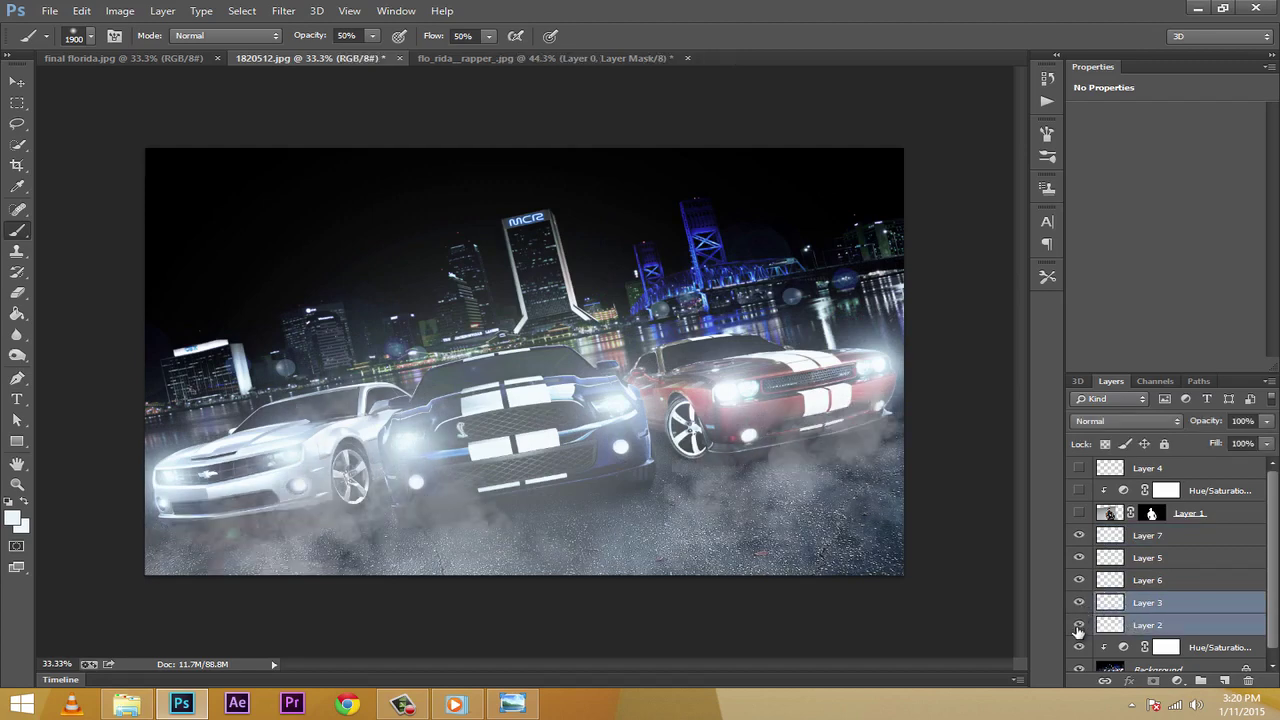
pyautogui.click(1079, 625)
pyautogui.hotkey('ctrl', 'g')
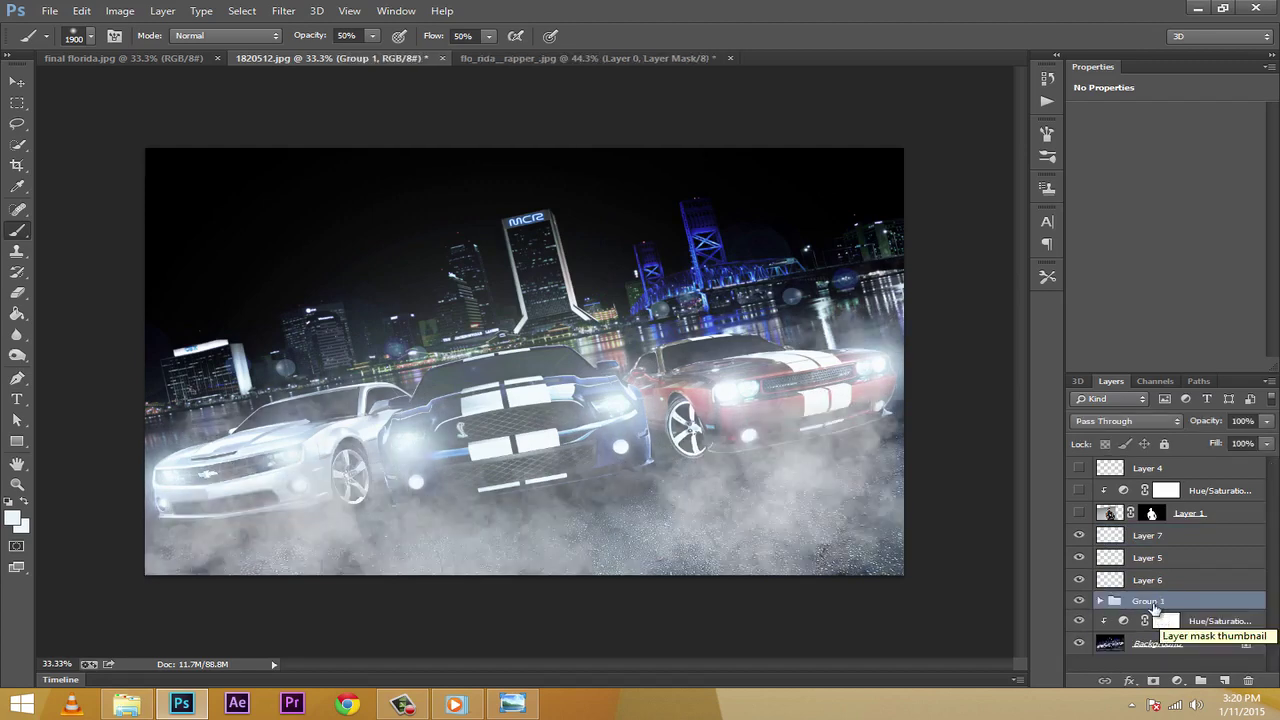
pyautogui.doubleClick(1163, 600)
pyautogui.write('fog')
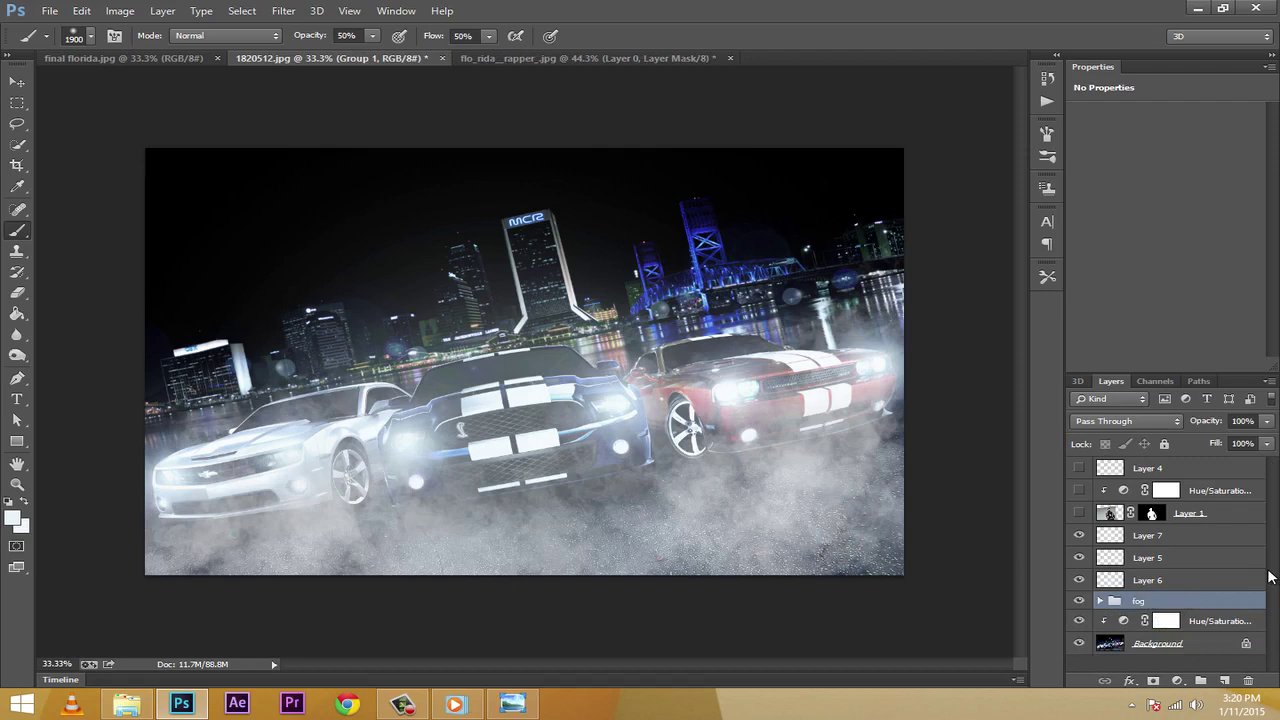
pyautogui.press('Return')
# Group glow Layers 7, 5 and 6 into a group named light
pyautogui.click(1160, 537)
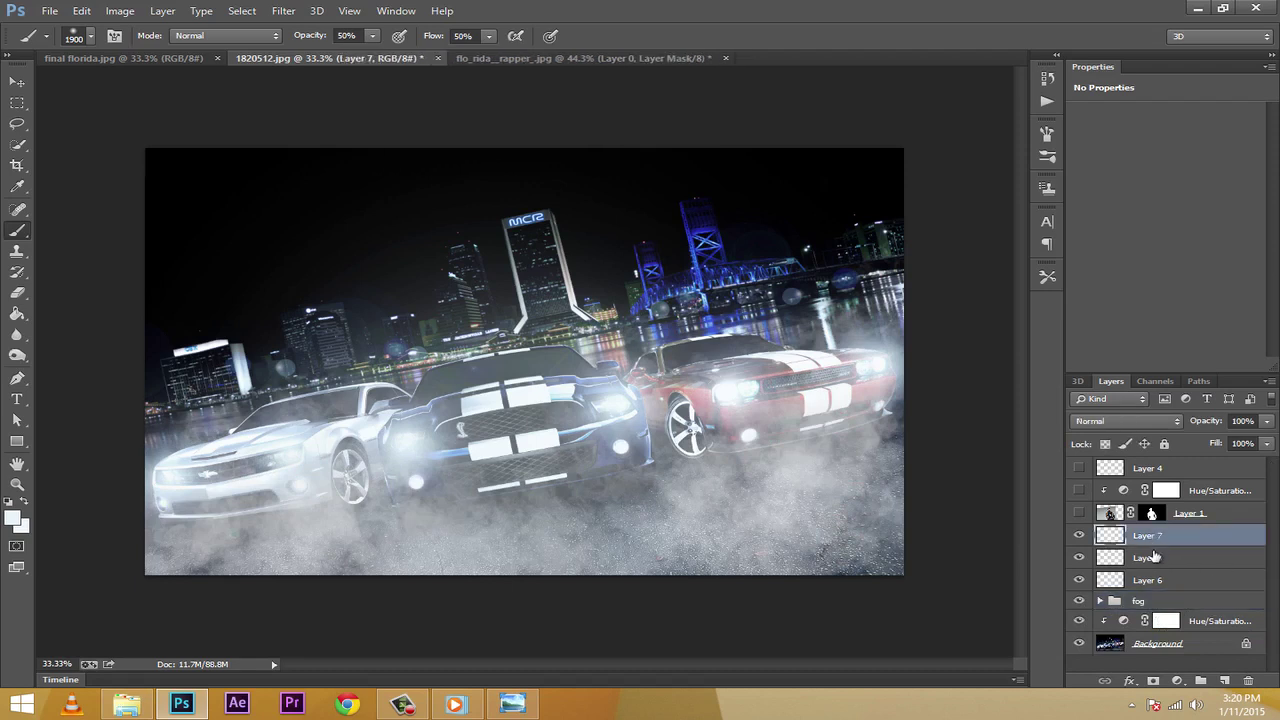
pyautogui.keyDown('shift'); pyautogui.click(1147, 582); pyautogui.keyUp('shift')
pyautogui.hotkey('ctrl', 'g')
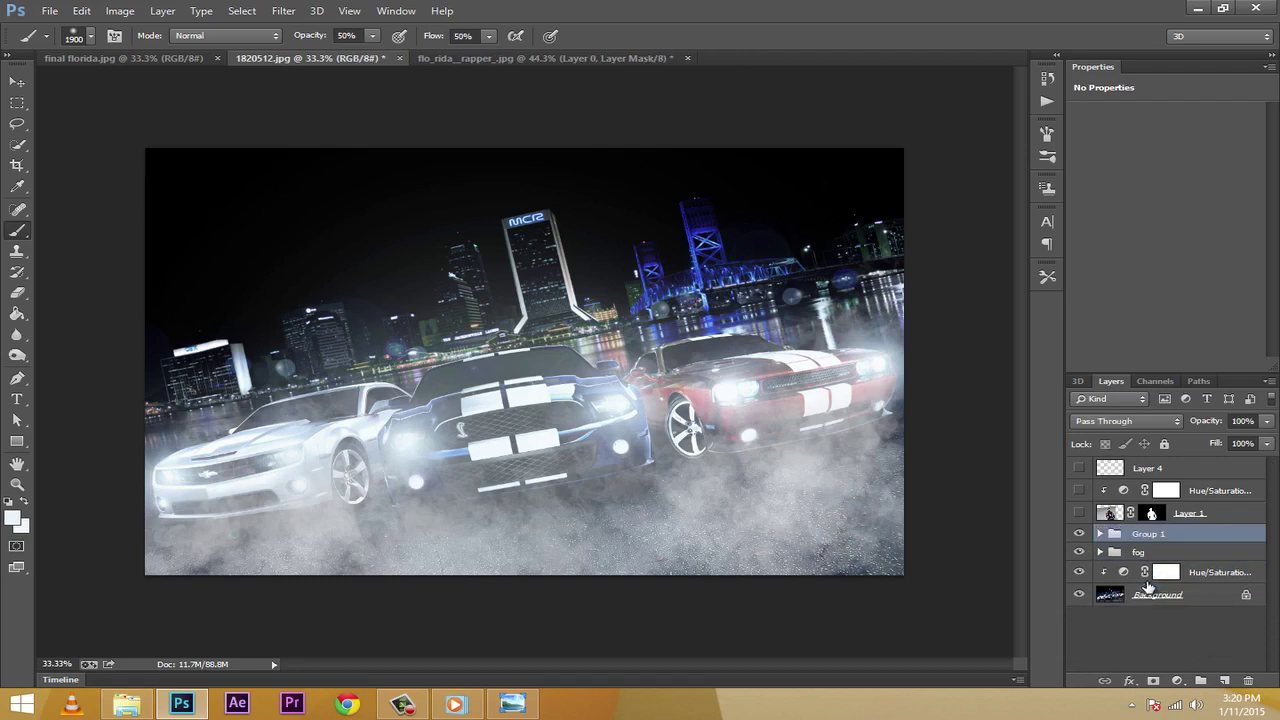
pyautogui.doubleClick(1149, 534)
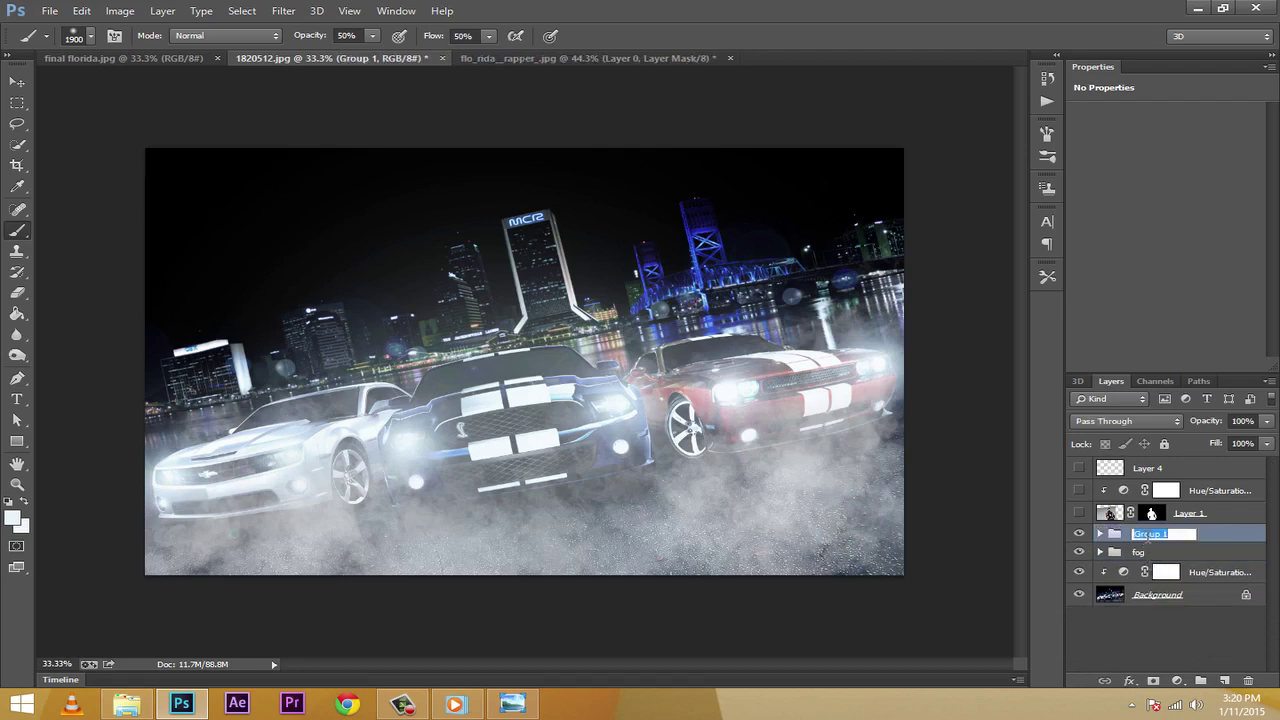
pyautogui.press('BackSpace')
pyautogui.write('light')
pyautogui.press('Return')
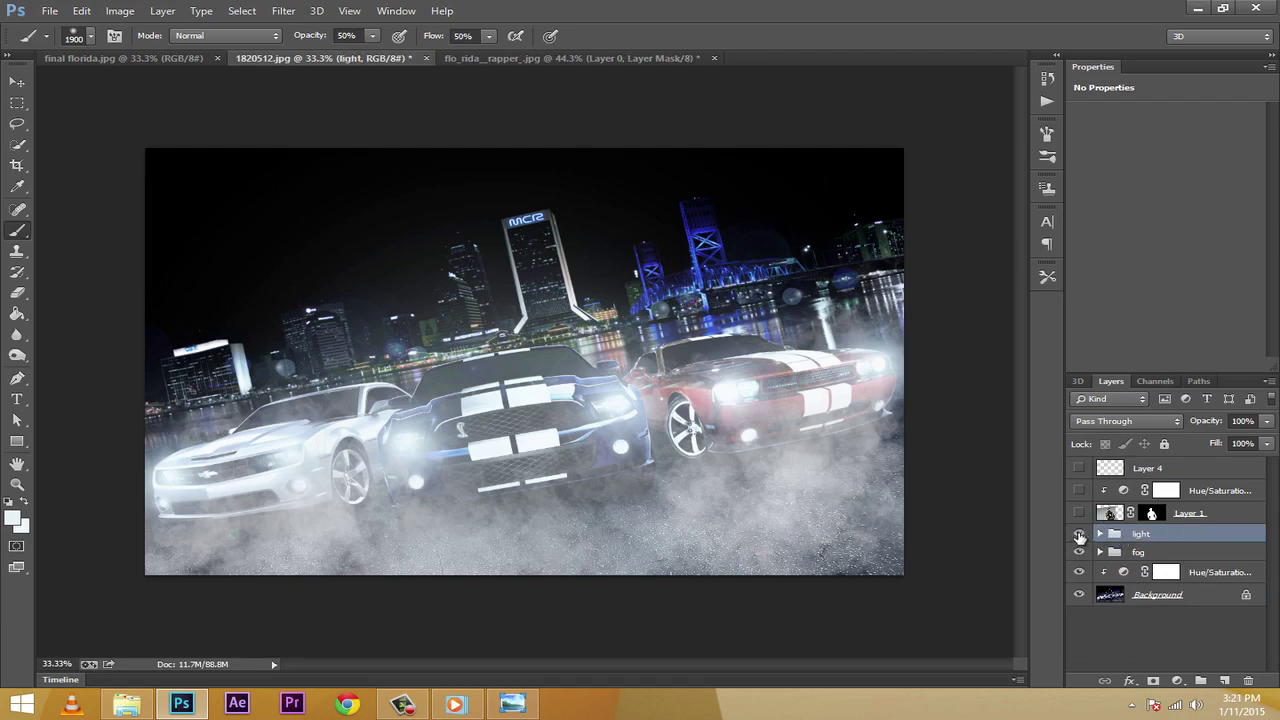
# Compare the light and fog groups, then lower the light group to 70% opacity
pyautogui.click(1079, 535)
pyautogui.click(1081, 552)
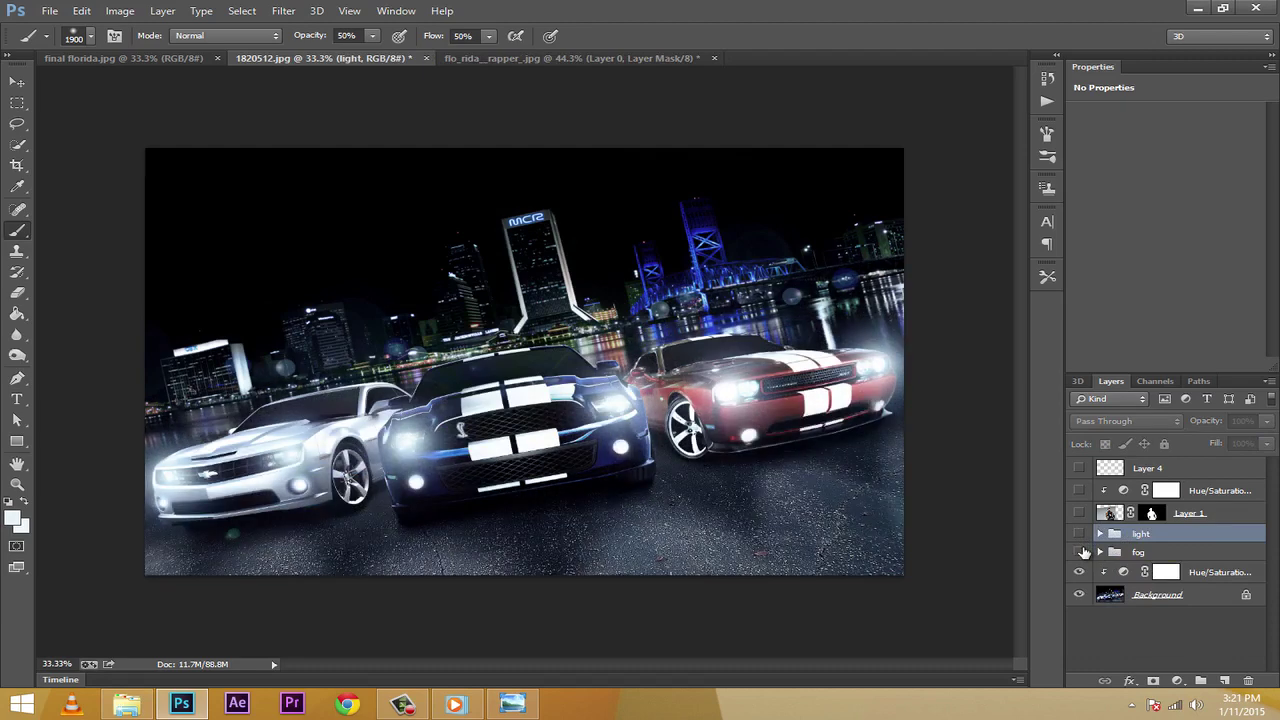
pyautogui.moveTo(1081, 552); pyautogui.dragTo(1079, 538)
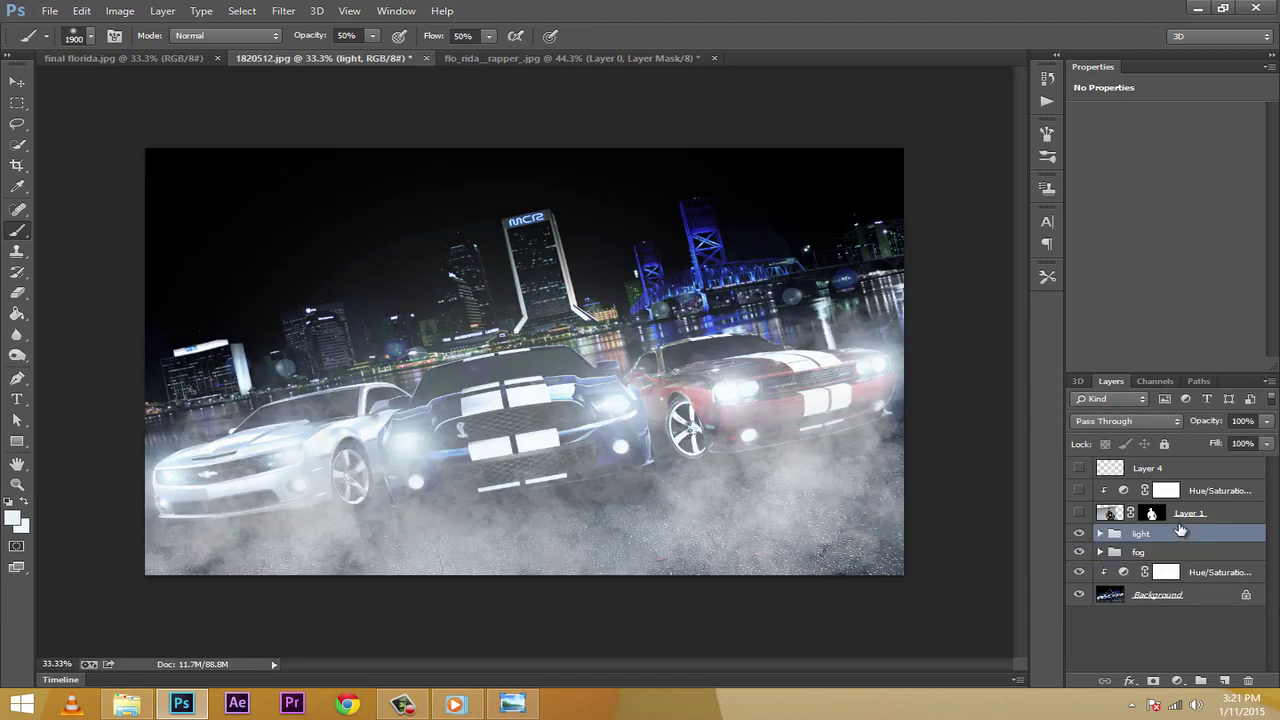
pyautogui.click(1267, 422)
pyautogui.moveTo(1270, 428); pyautogui.dragTo(1240, 444)
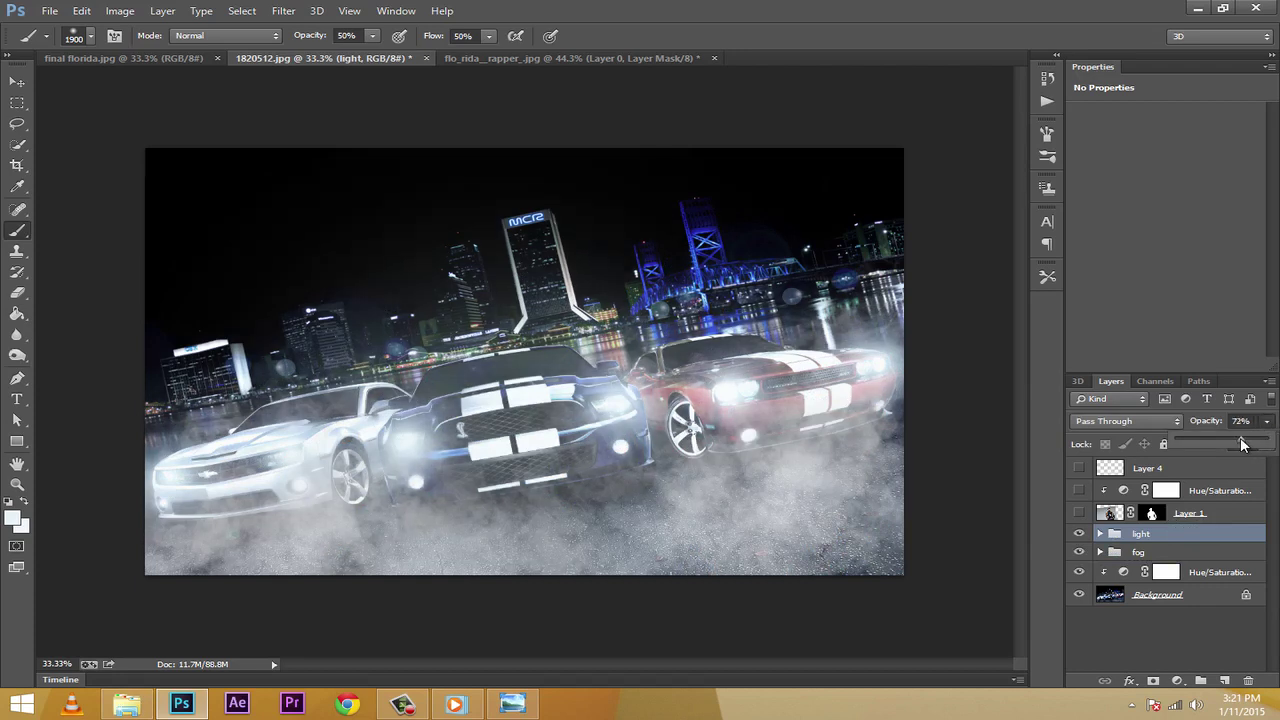
# Set the fog group to 80% opacity and show the rapper figure with its colour adjustment
pyautogui.click(1170, 552)
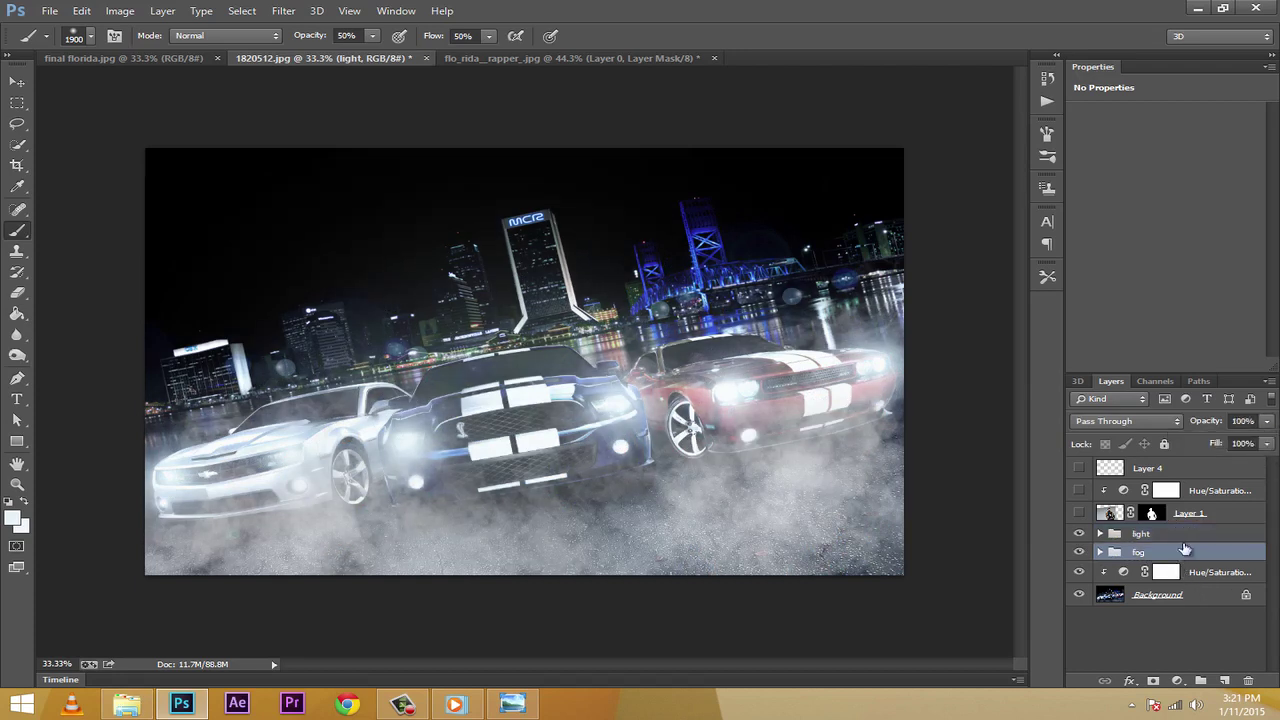
pyautogui.click(1267, 422)
pyautogui.moveTo(1264, 443); pyautogui.dragTo(1247, 445)
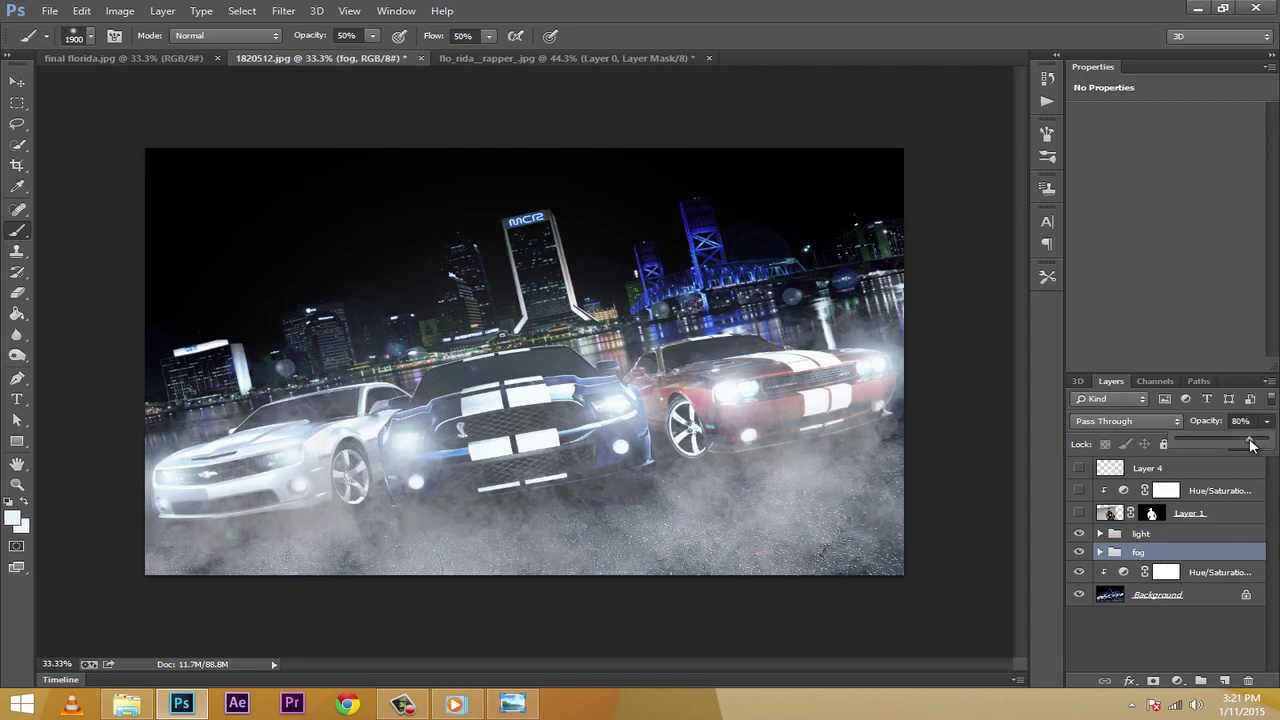
pyautogui.click(1246, 421)
pyautogui.click(1176, 536)
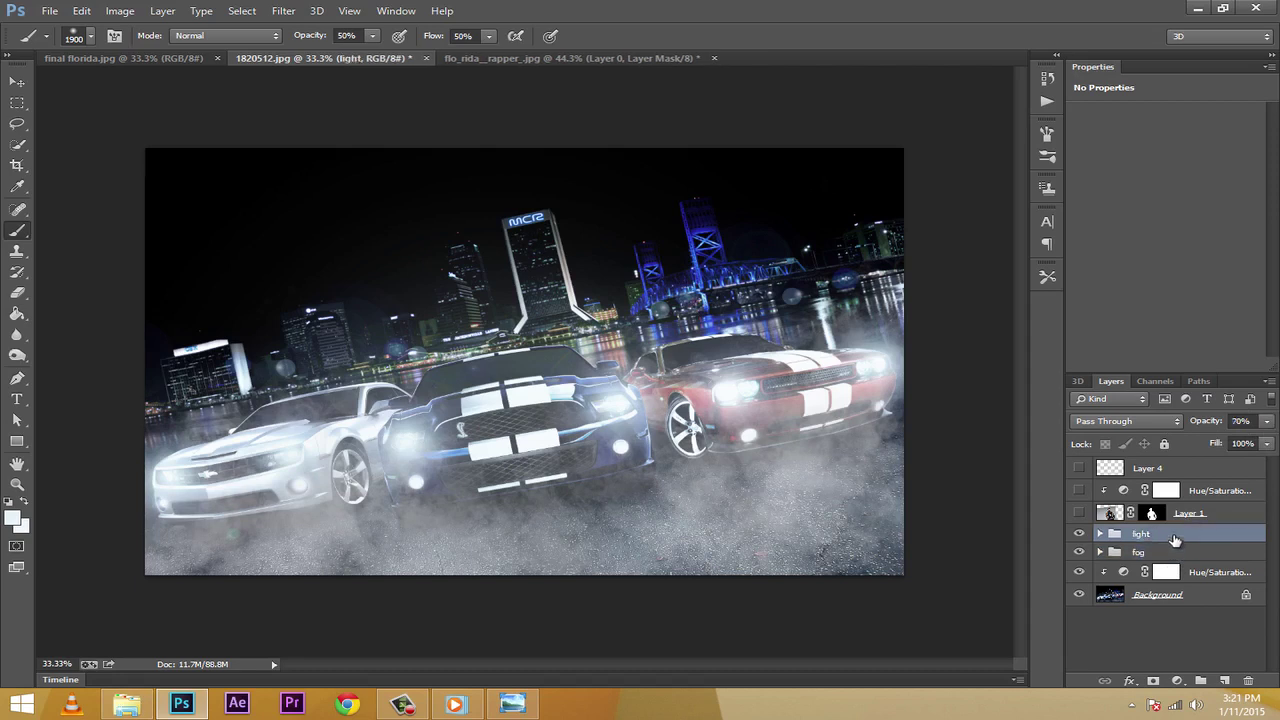
pyautogui.moveTo(1080, 513); pyautogui.dragTo(1079, 490)
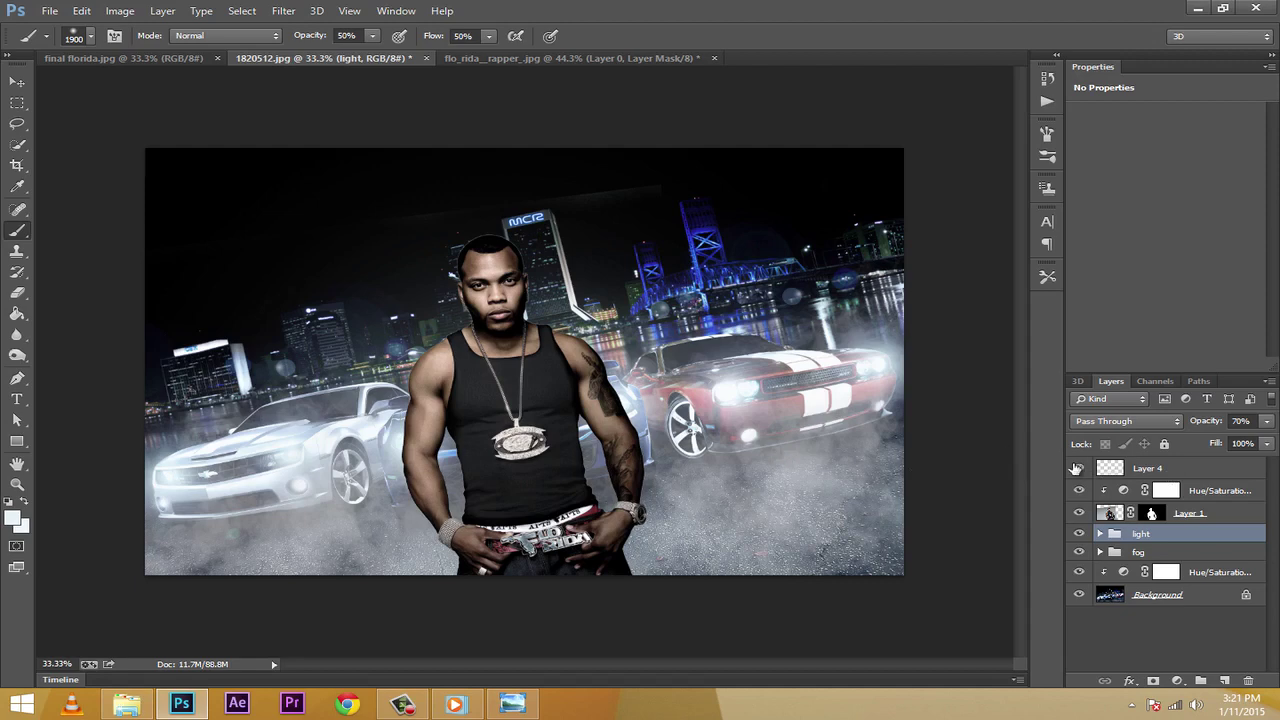
# Show Layer 4 above the rapper and rename it 'fog on top'
pyautogui.click(1078, 468)
pyautogui.click(1140, 467)
pyautogui.doubleClick(1148, 468)
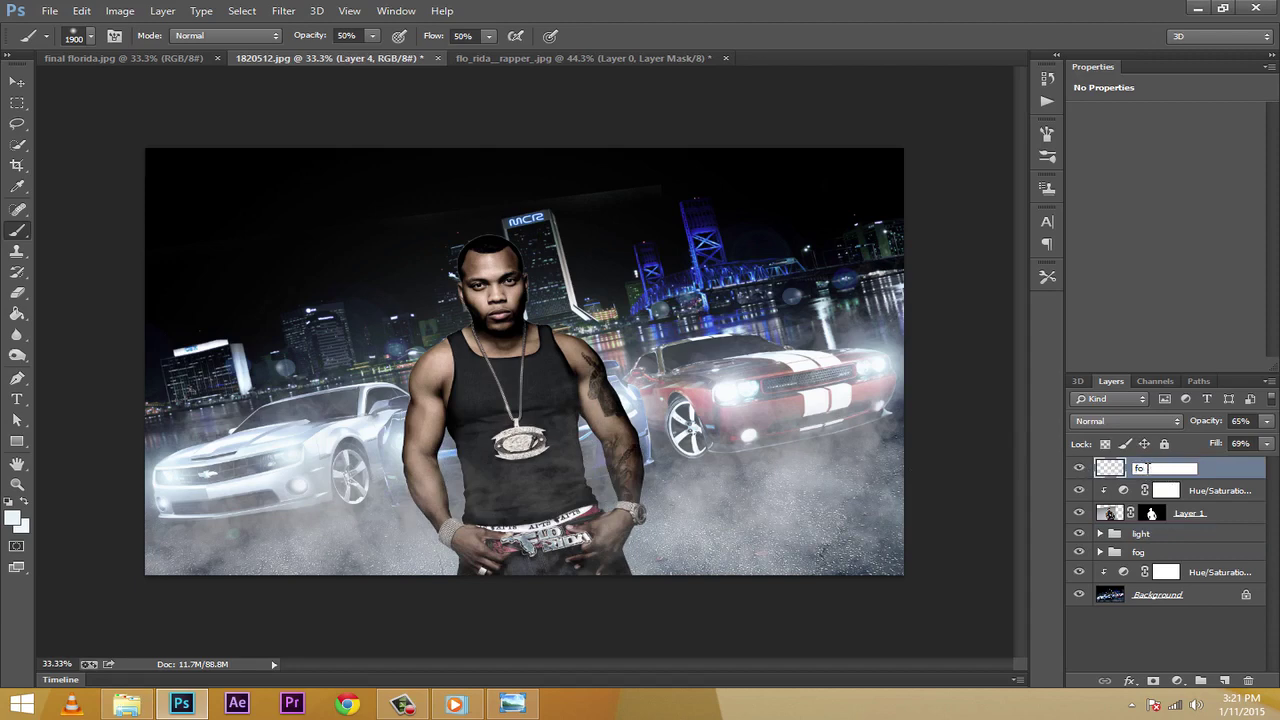
pyautogui.write('fog on top')
pyautogui.press('Return')
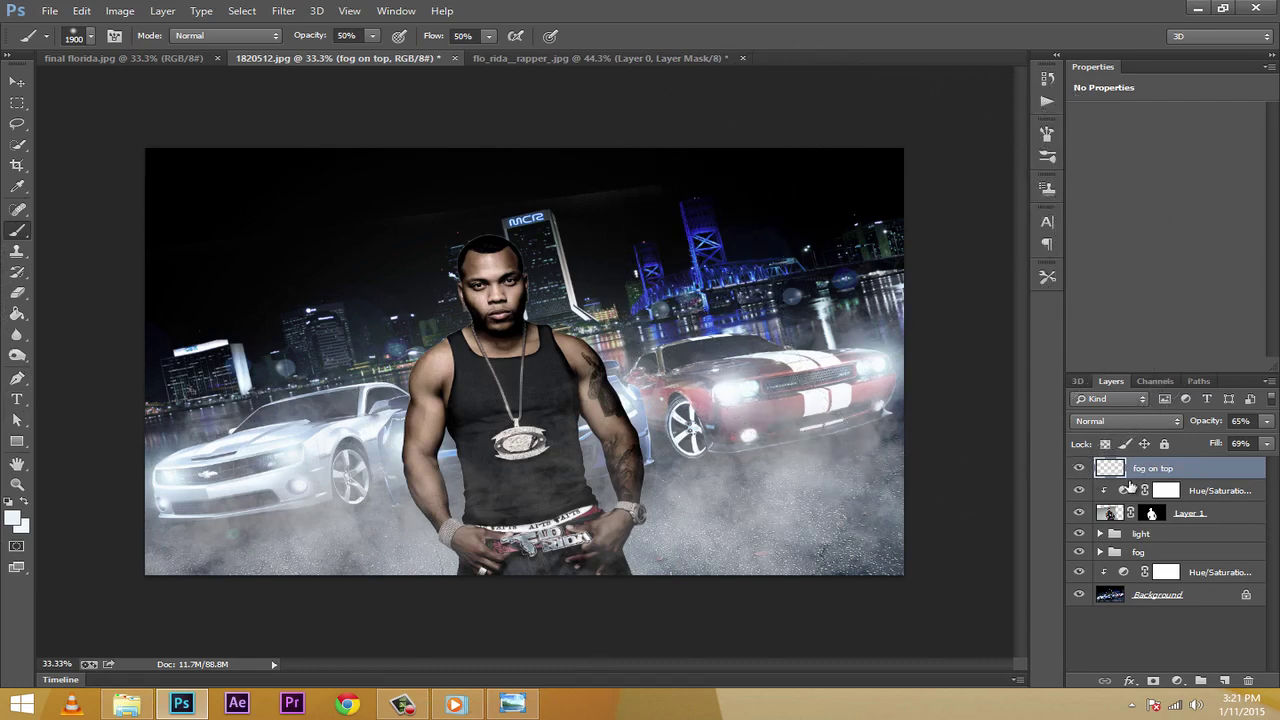
pyautogui.click(1120, 536)
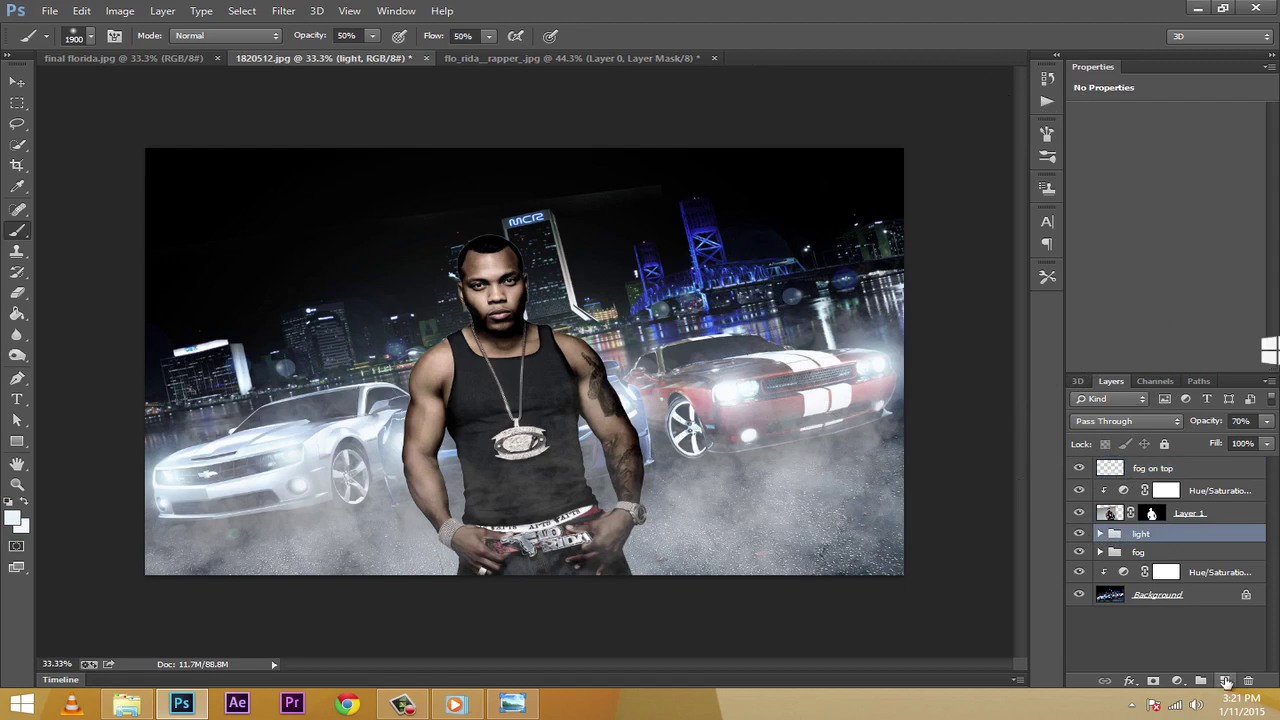
# Add a new layer and set the brush to size 300 with 100% opacity and flow
pyautogui.click(1226, 681)
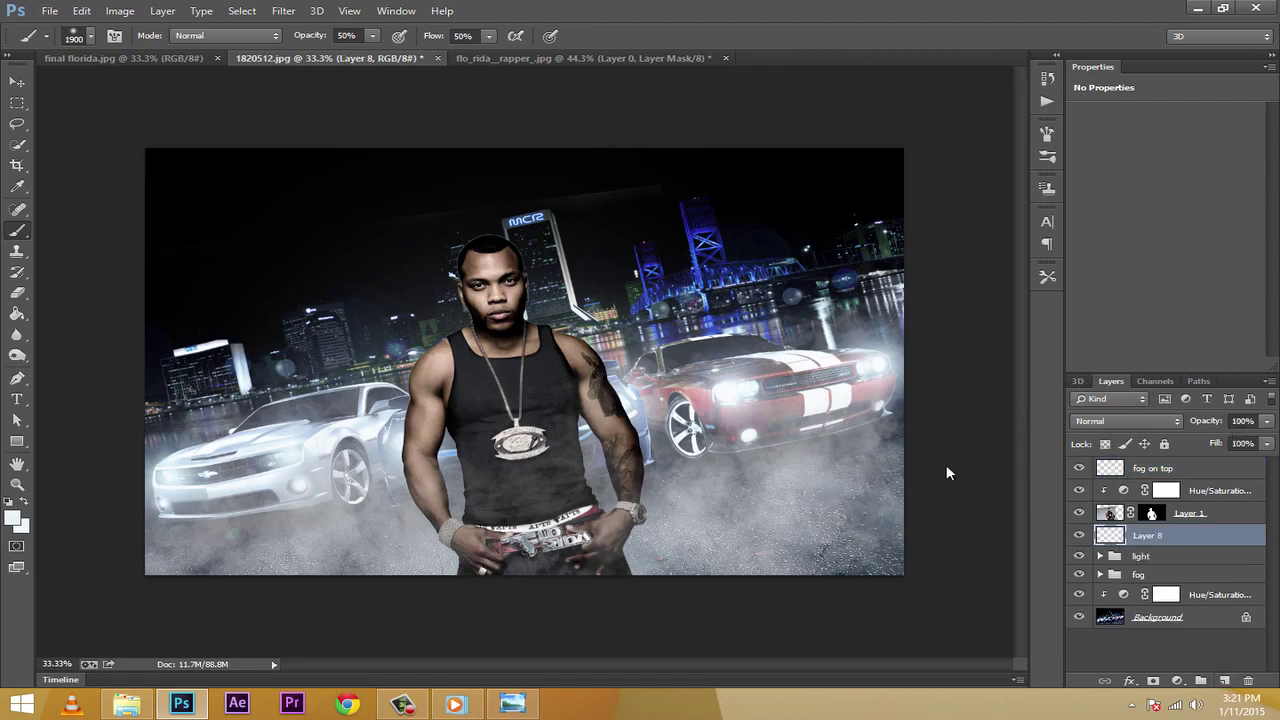
pyautogui.press('[')
pyautogui.press('[')
pyautogui.press('[')
pyautogui.press('[')
pyautogui.press('[')
pyautogui.press('[')
pyautogui.press('[')
pyautogui.press('[')
pyautogui.press('[')
pyautogui.press('[')
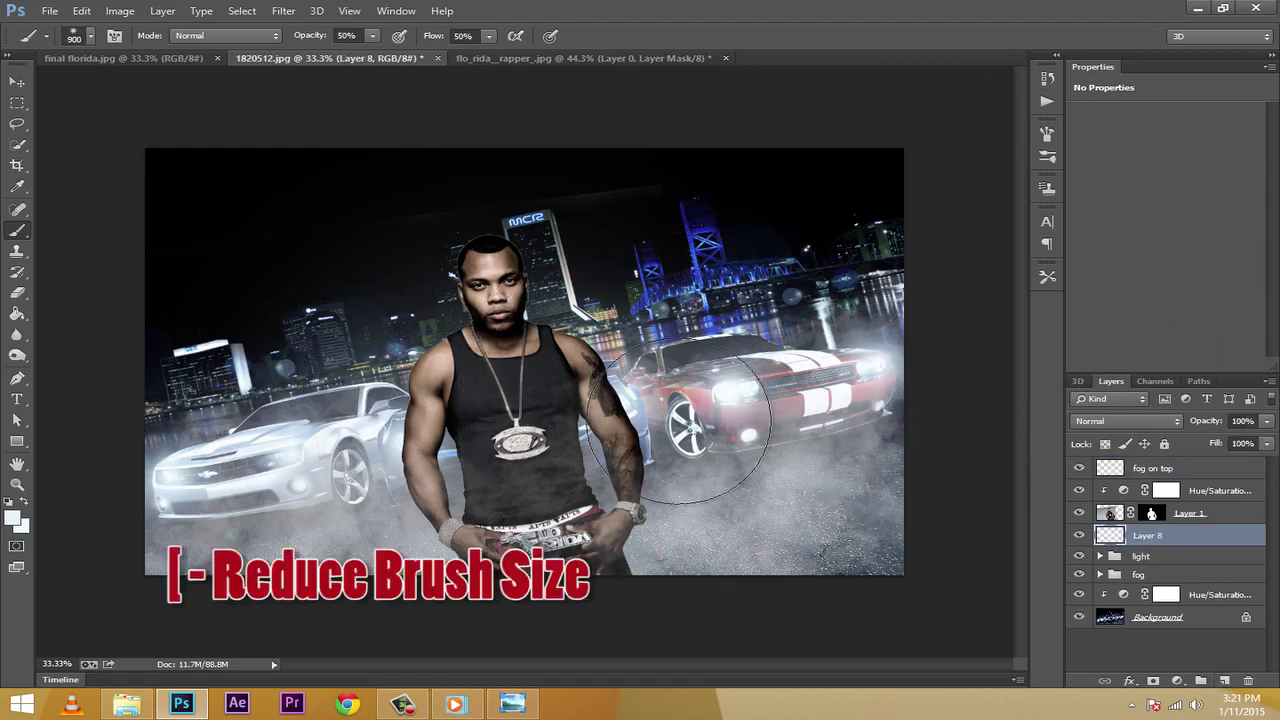
pyautogui.press('[')
pyautogui.press('[')
pyautogui.press('[')
pyautogui.press('[')
pyautogui.press('[')
pyautogui.press('[')
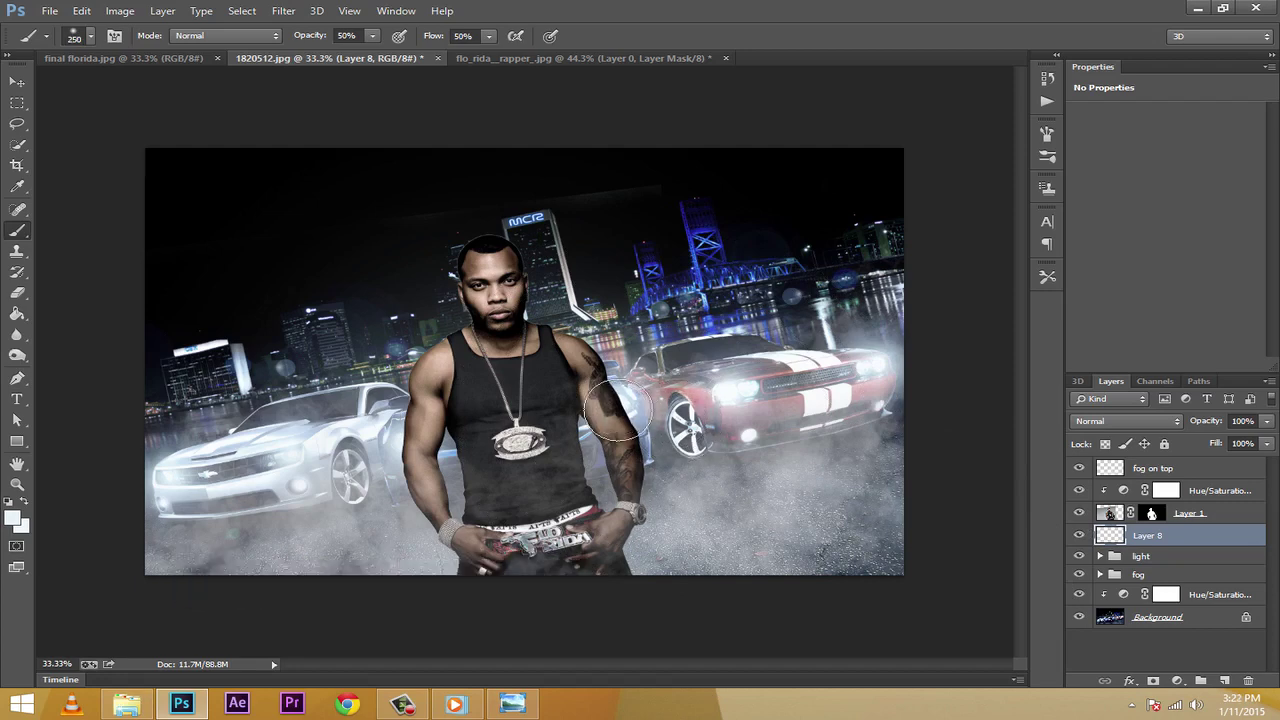
pyautogui.press(']')
pyautogui.click(346, 35)
pyautogui.write('1')
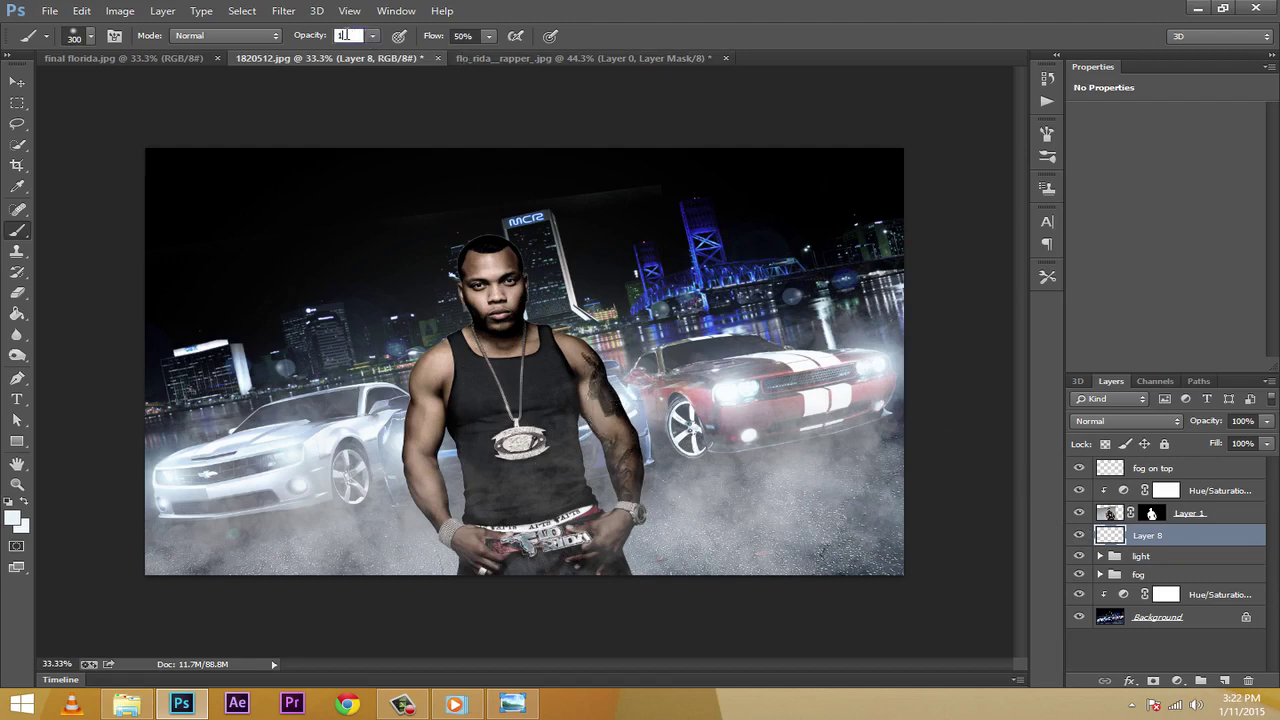
pyautogui.write('00')
pyautogui.click(466, 35)
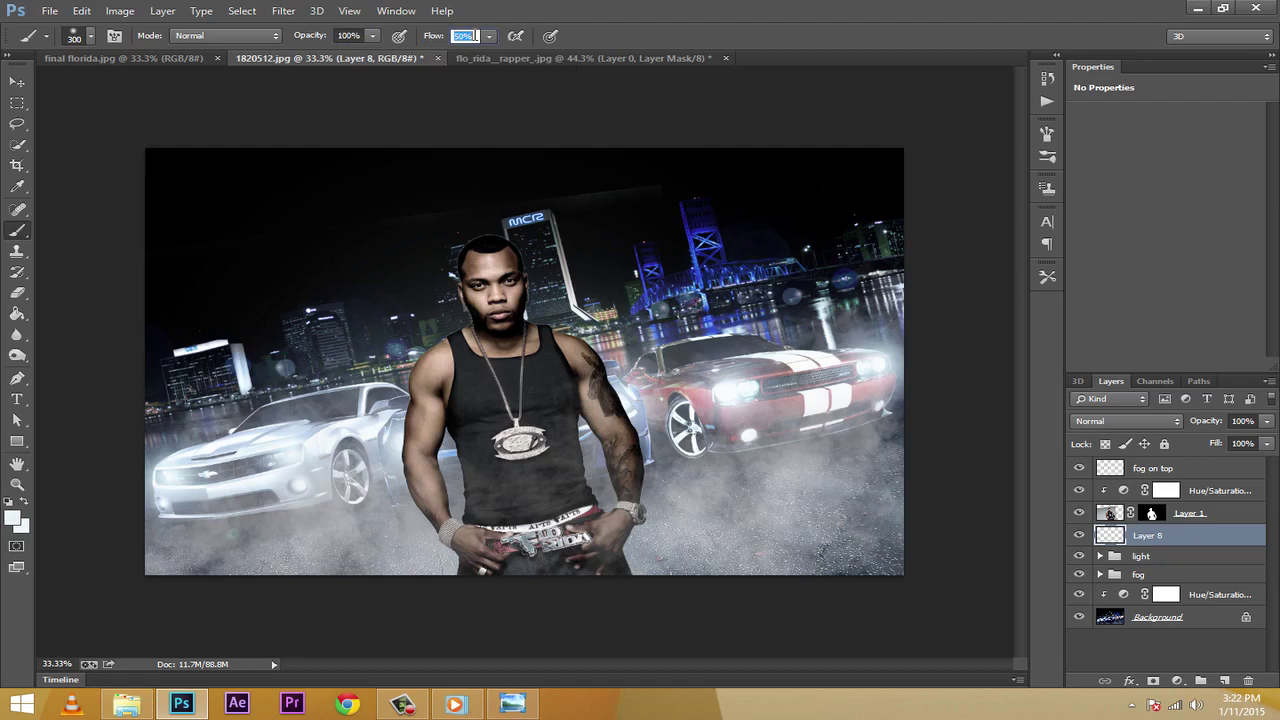
pyautogui.write('100')
pyautogui.press('Return')
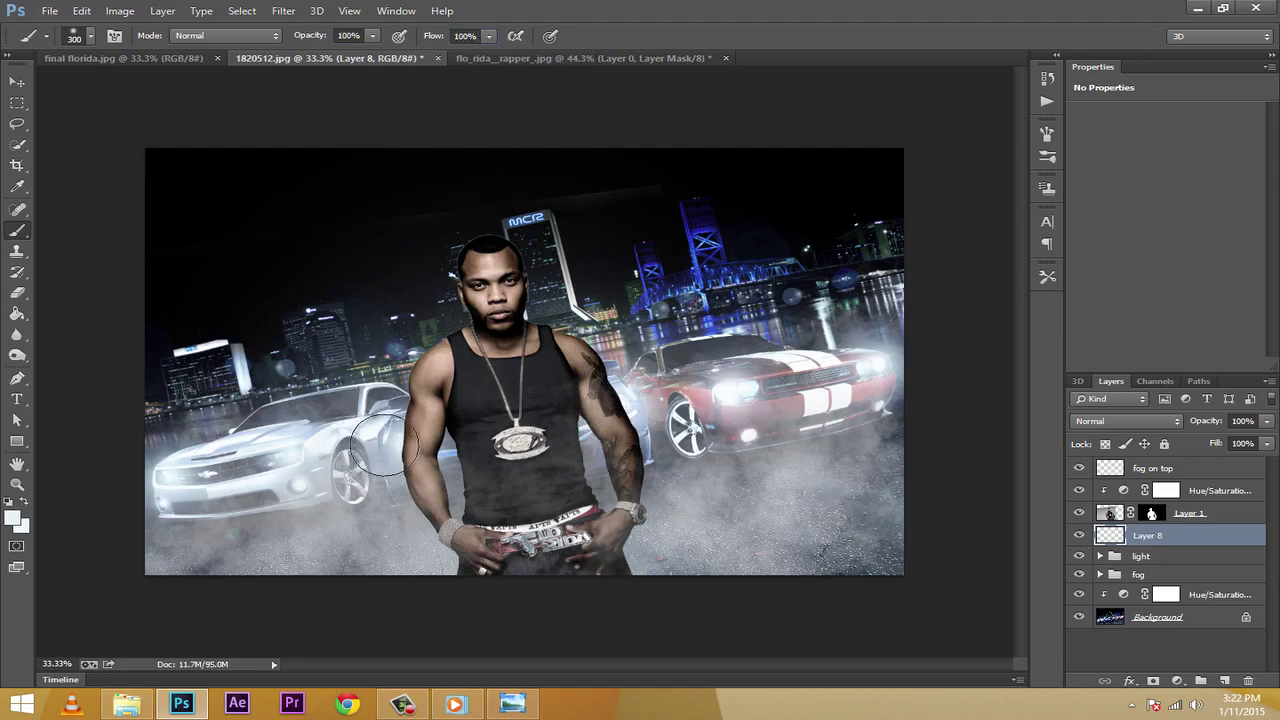
# Paint white glow on the red car's headlights and the white car's front
pyautogui.click(772, 380)
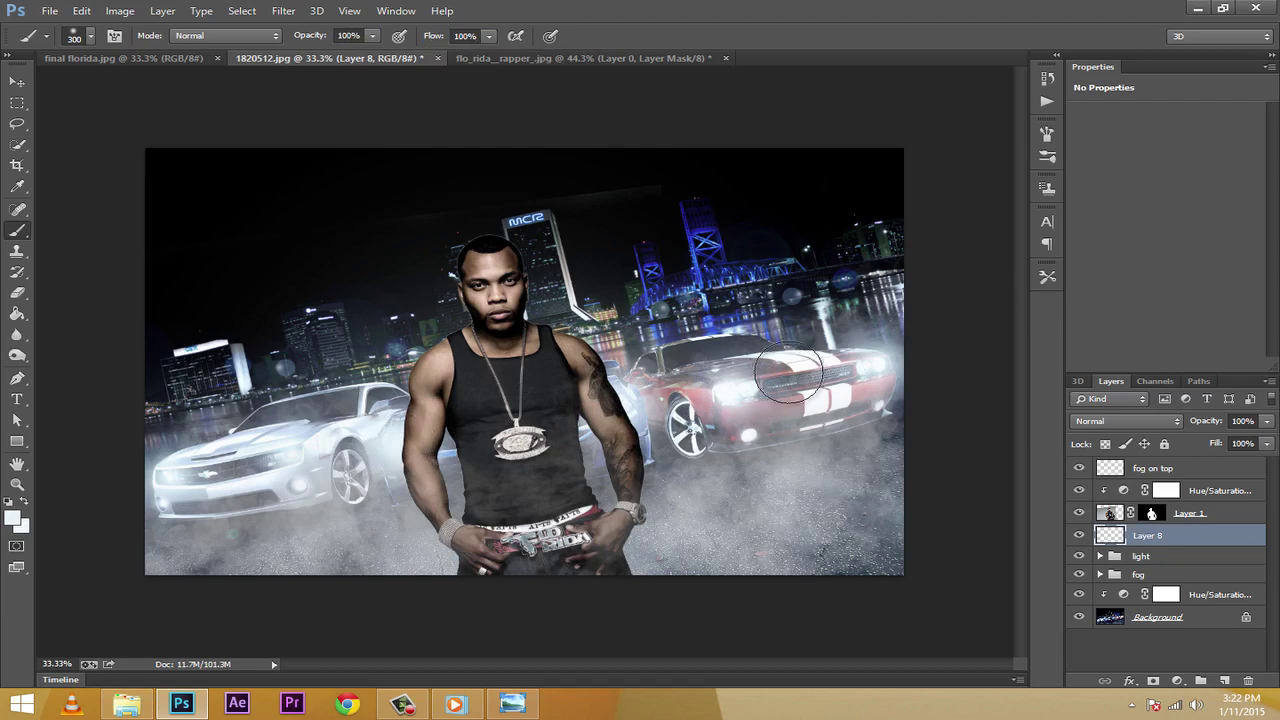
pyautogui.press('[')
pyautogui.press('[')
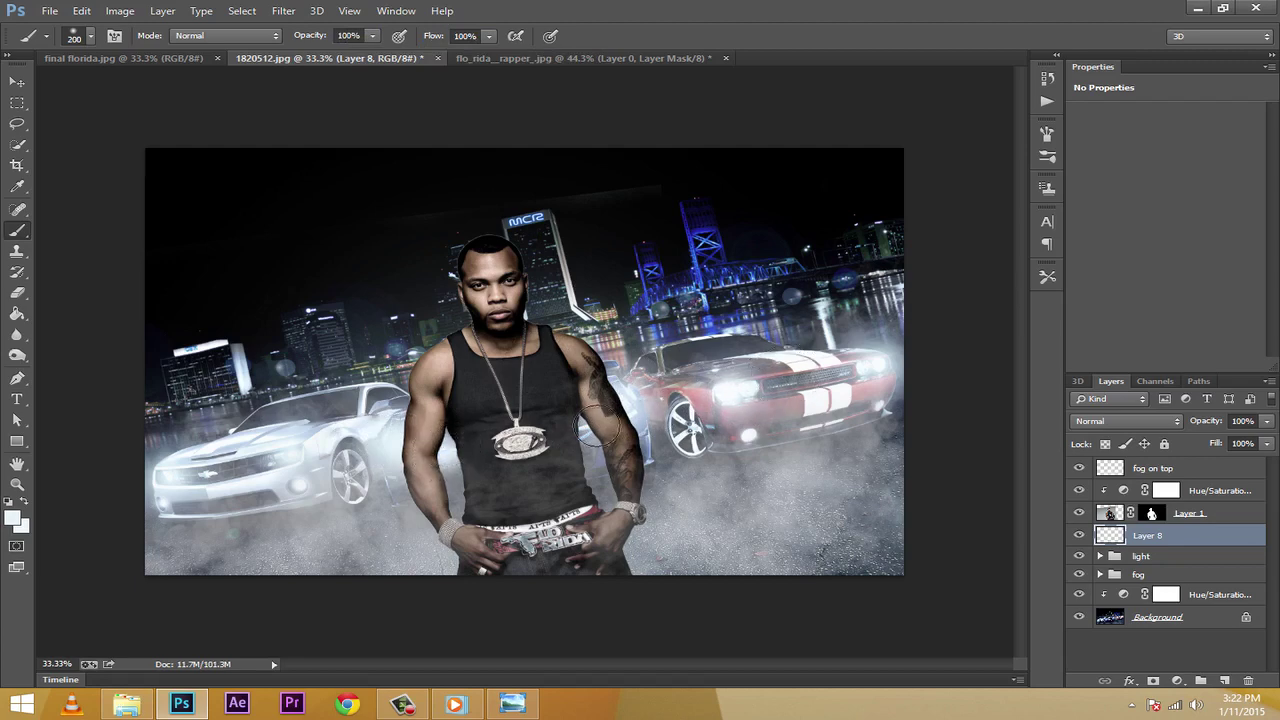
pyautogui.click(713, 395)
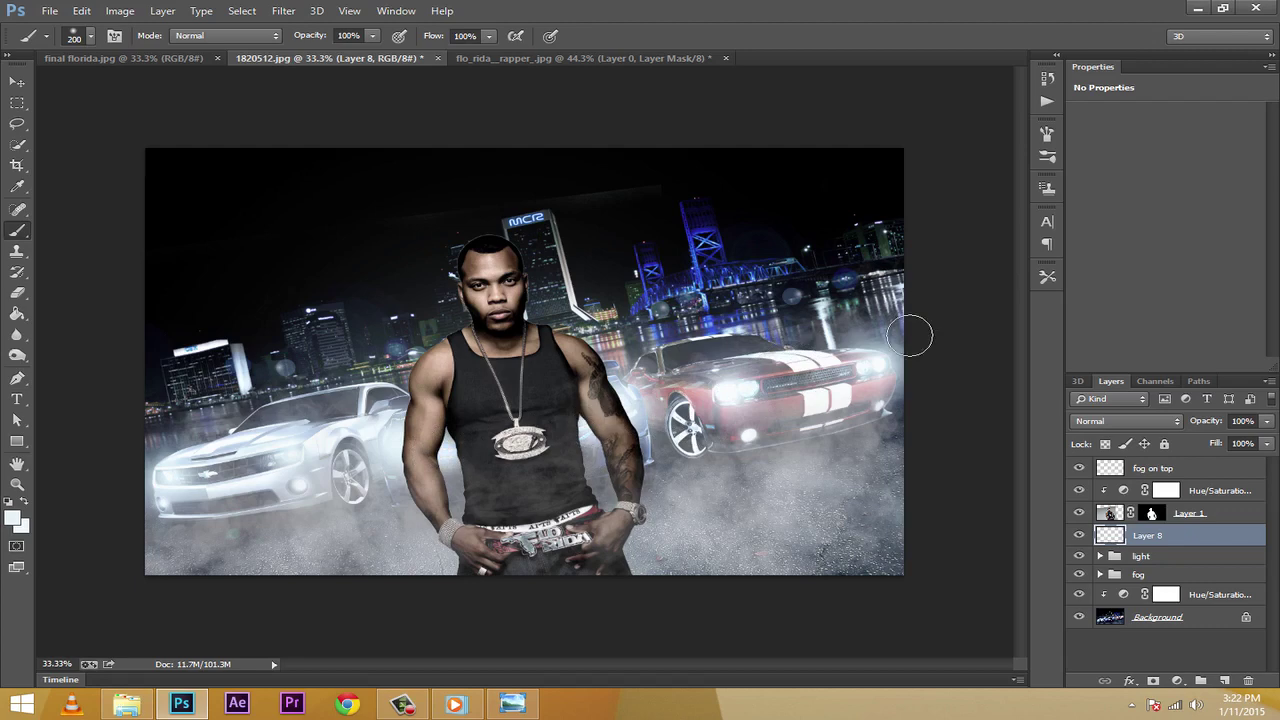
pyautogui.click(240, 458)
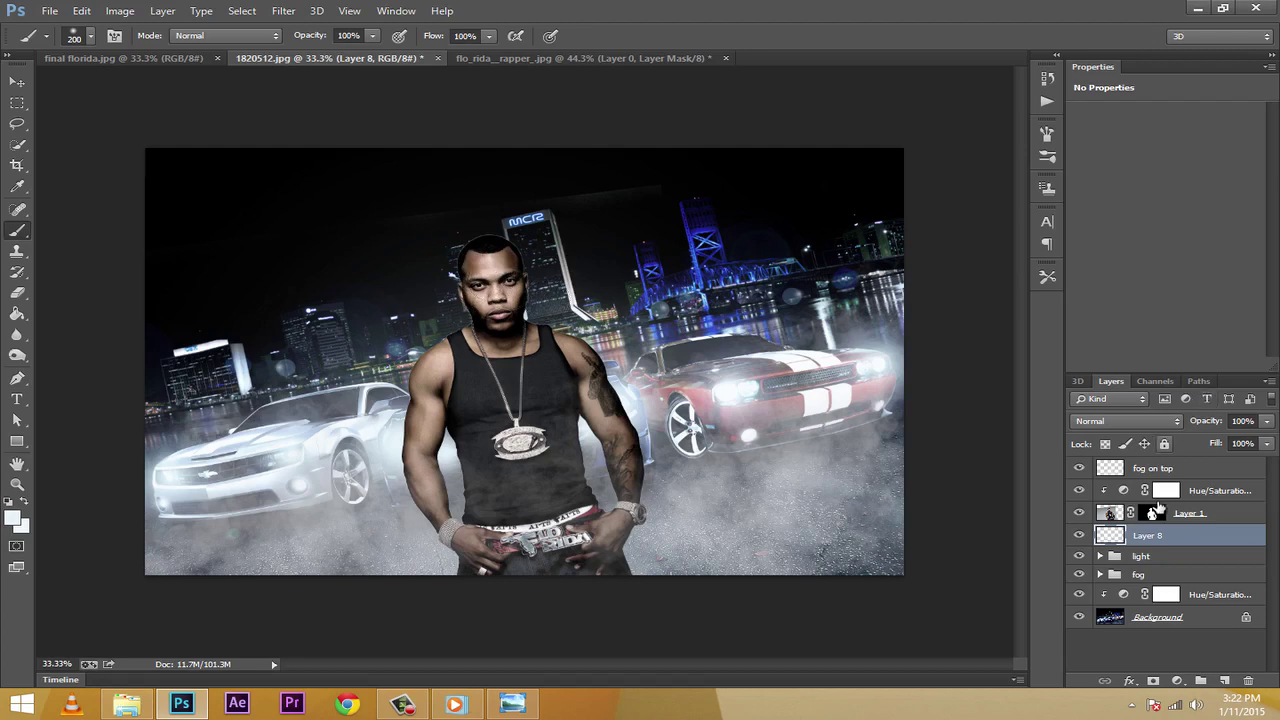
# Add a new layer above 'fog on top' and paint soft white over the man's face
pyautogui.click(1120, 511)
pyautogui.click(1216, 492)
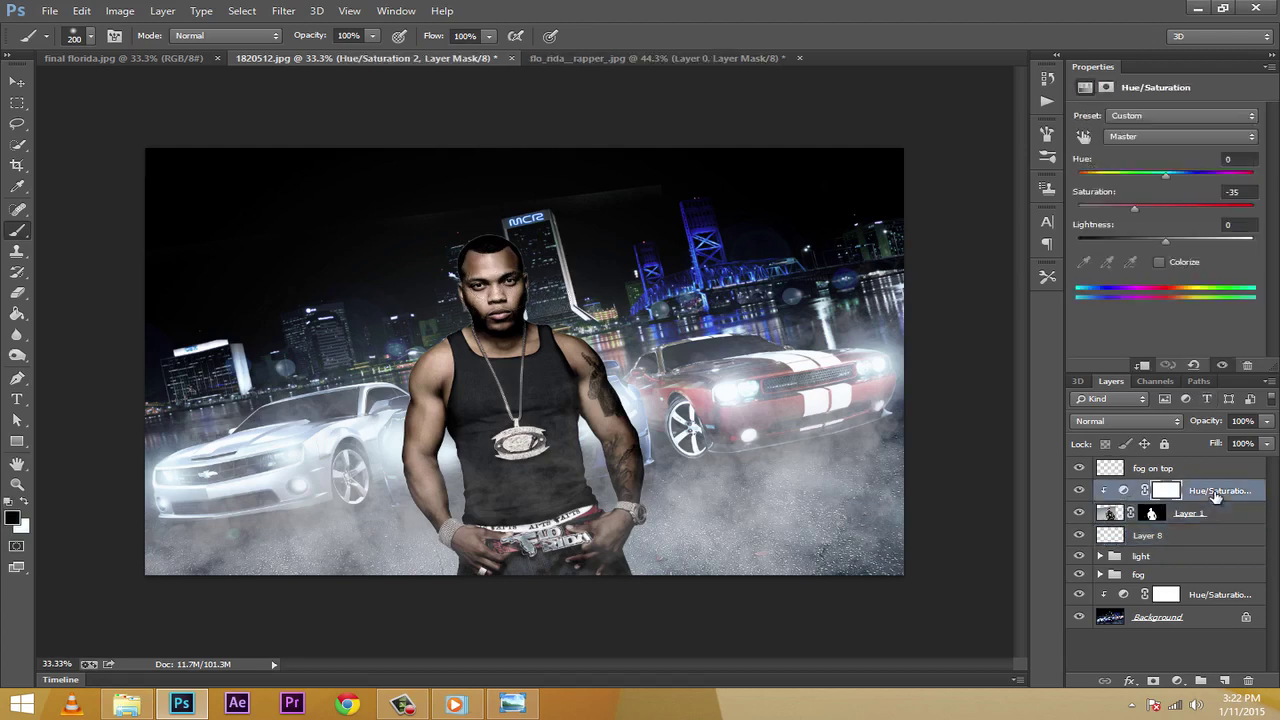
pyautogui.click(1160, 470)
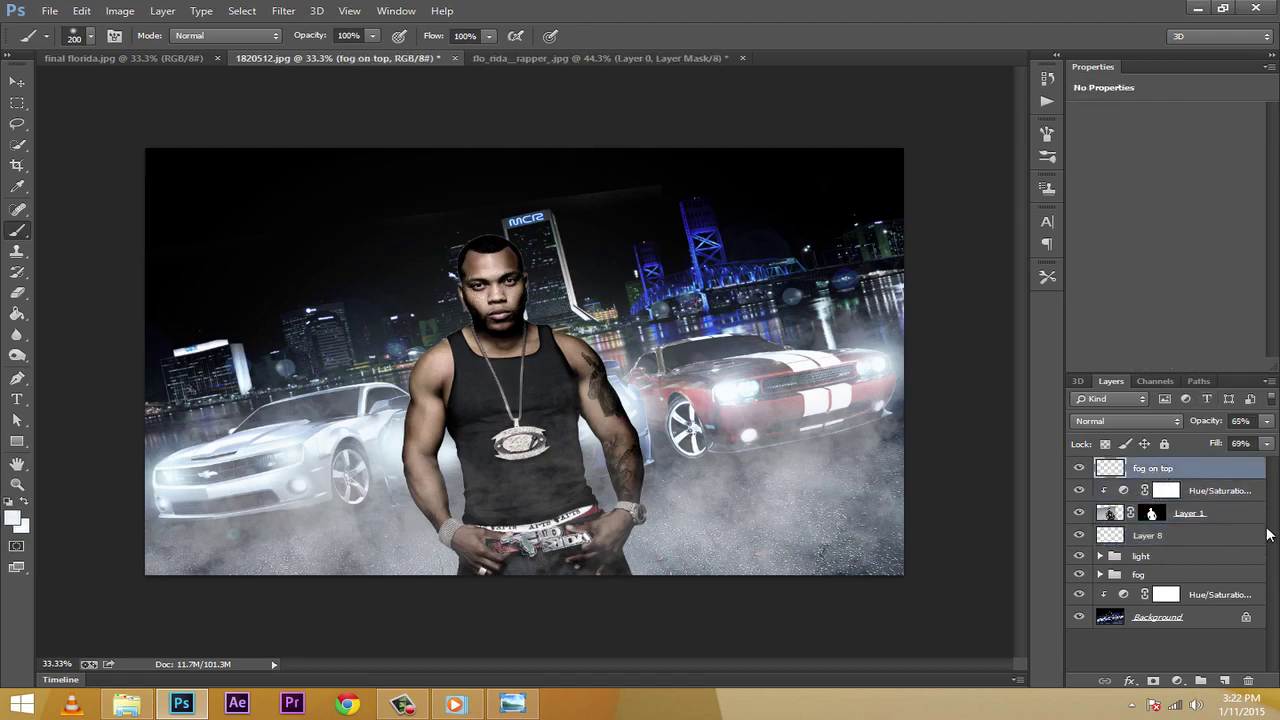
pyautogui.click(1224, 680)
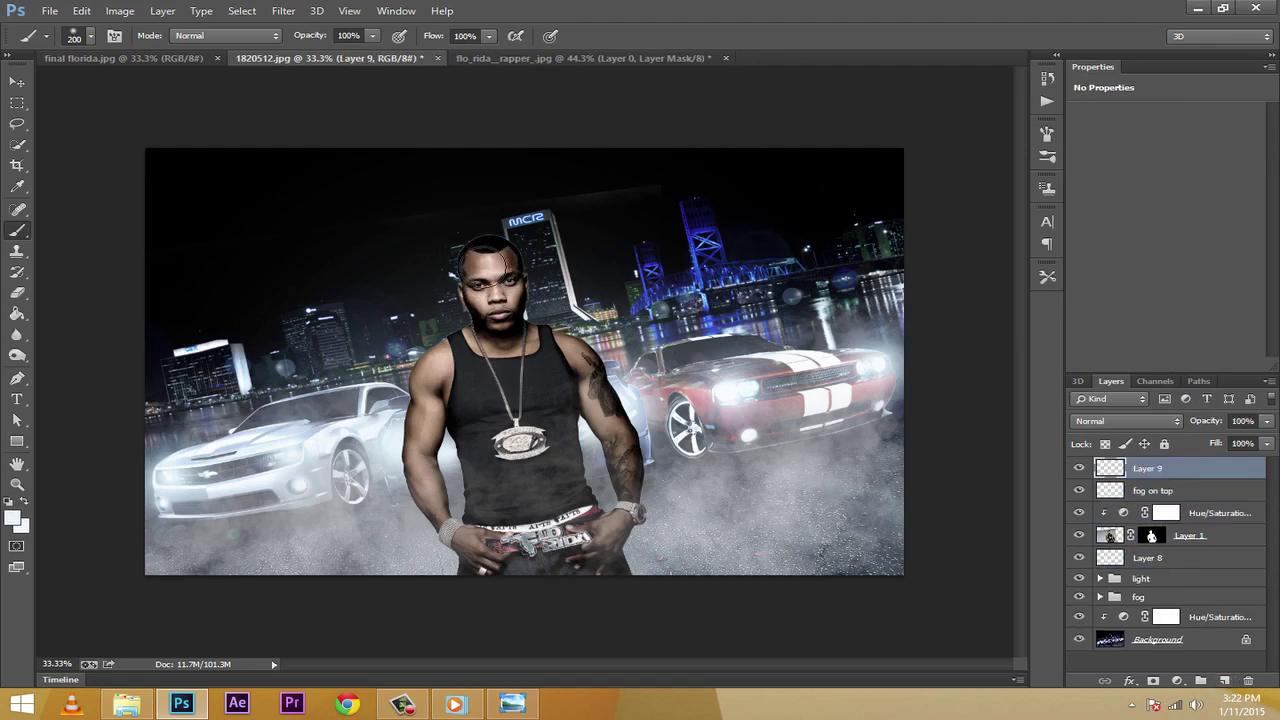
pyautogui.click(485, 263)
pyautogui.moveTo(485, 265)
pyautogui.mouseDown()
pyautogui.moveTo(503, 305)
pyautogui.moveTo(502, 275)
pyautogui.moveTo(483, 262)
pyautogui.moveTo(485, 305)
pyautogui.moveTo(503, 323)
pyautogui.moveTo(537, 300)
pyautogui.moveTo(510, 315)
pyautogui.mouseUp()
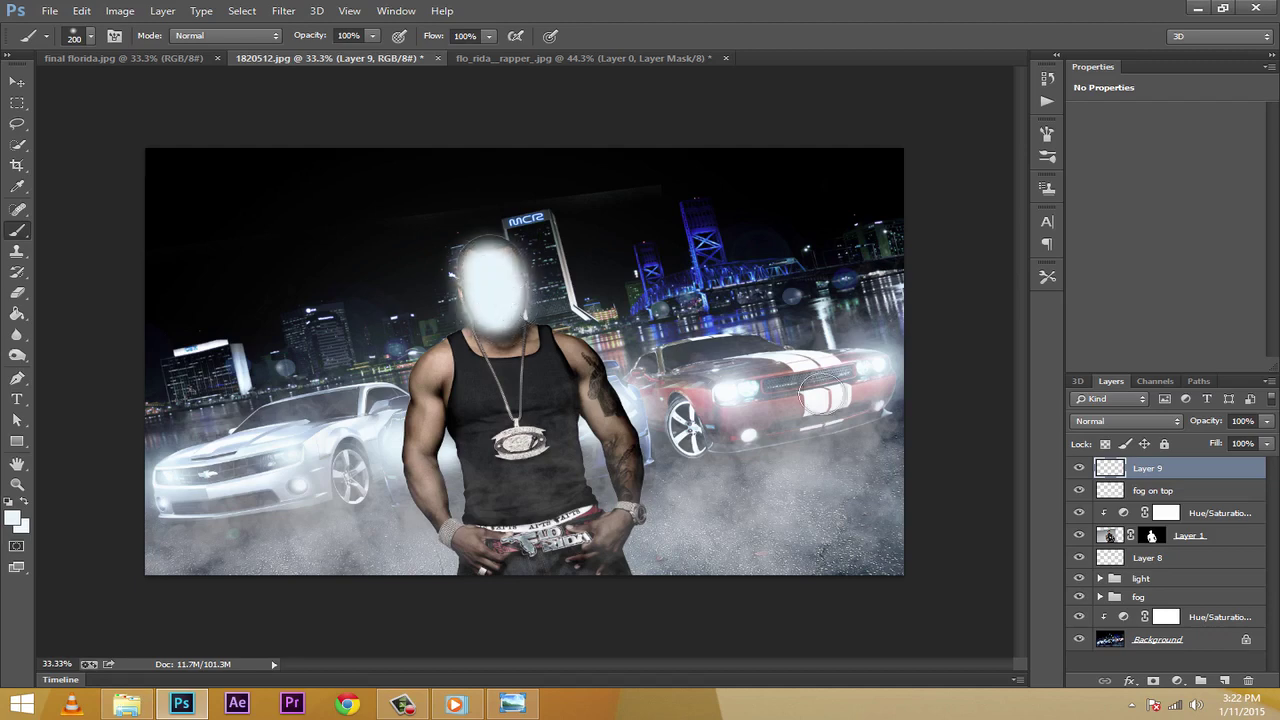
# Set Layer 9 to Overlay at 16% opacity and paint light over the shoulder and forearm
pyautogui.click(1125, 421)
pyautogui.click(1104, 212)
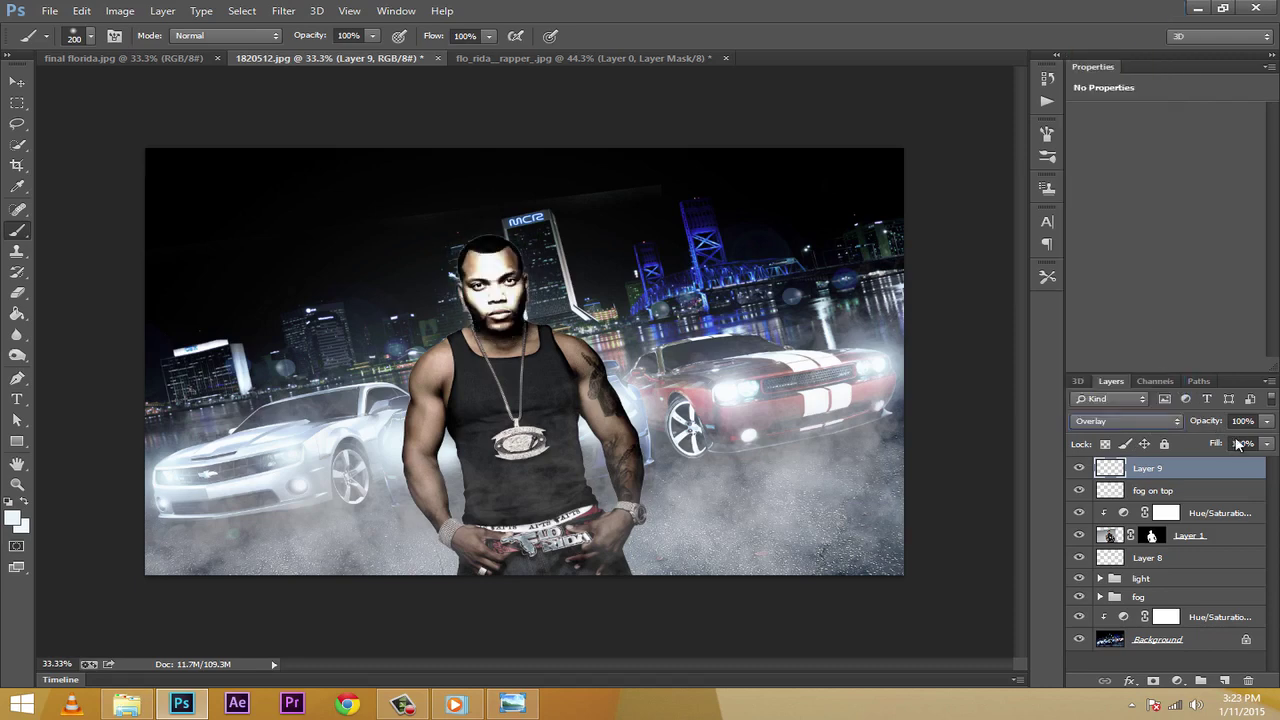
pyautogui.click(1266, 425)
pyautogui.moveTo(1265, 443); pyautogui.dragTo(1190, 443)
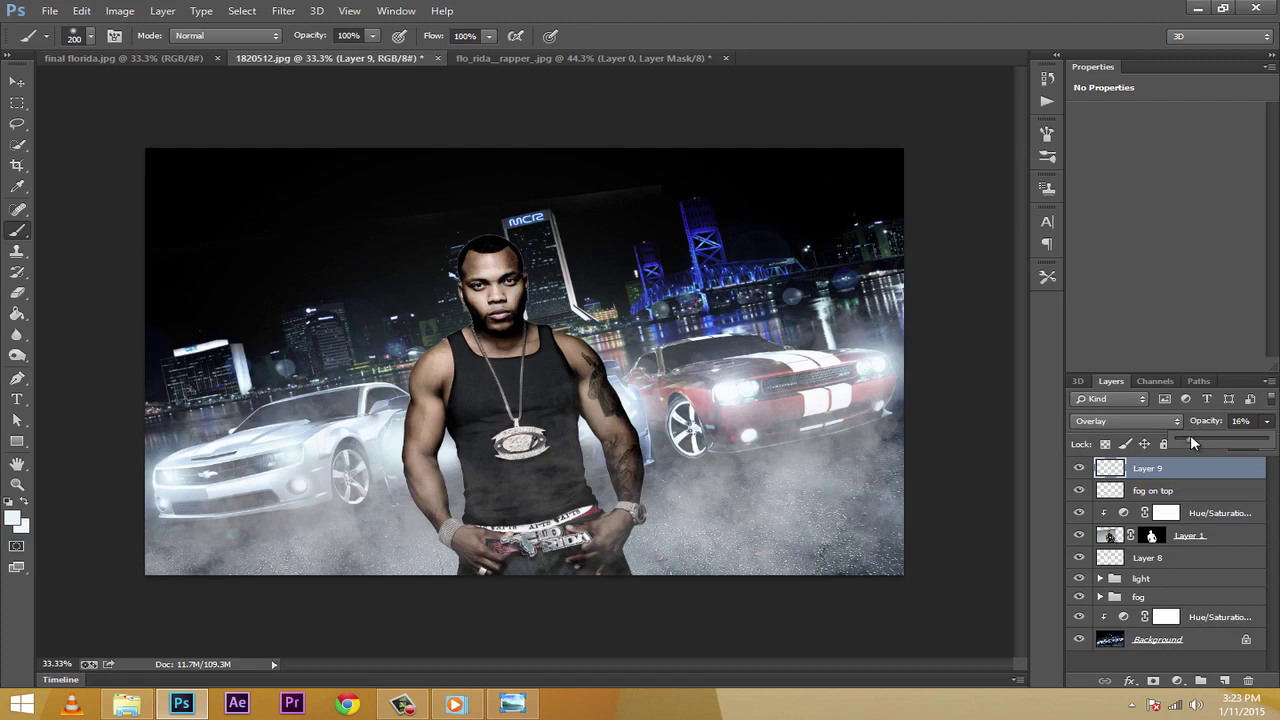
pyautogui.moveTo(1191, 441); pyautogui.dragTo(1191, 441)
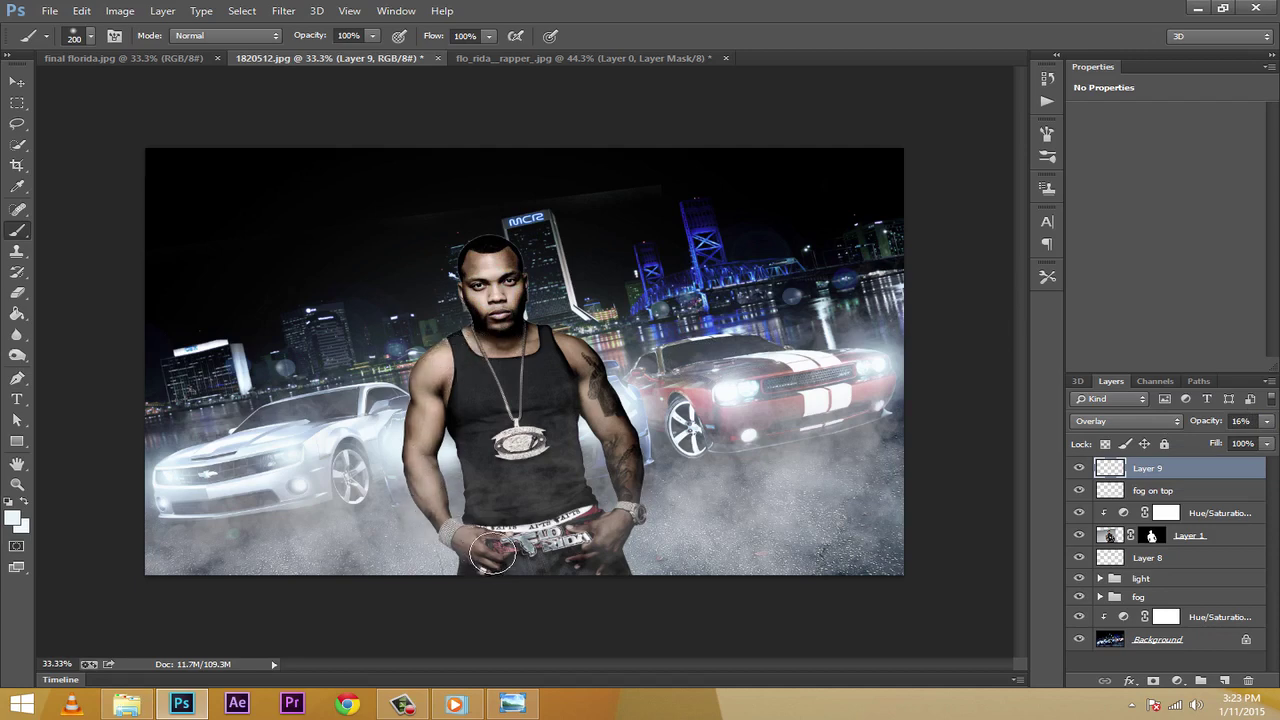
pyautogui.moveTo(550, 335)
pyautogui.mouseDown()
pyautogui.moveTo(584, 363)
pyautogui.moveTo(617, 425)
pyautogui.moveTo(611, 541)
pyautogui.moveTo(636, 458)
pyautogui.moveTo(609, 404)
pyautogui.moveTo(541, 338)
pyautogui.moveTo(602, 402)
pyautogui.moveTo(591, 469)
pyautogui.mouseUp()
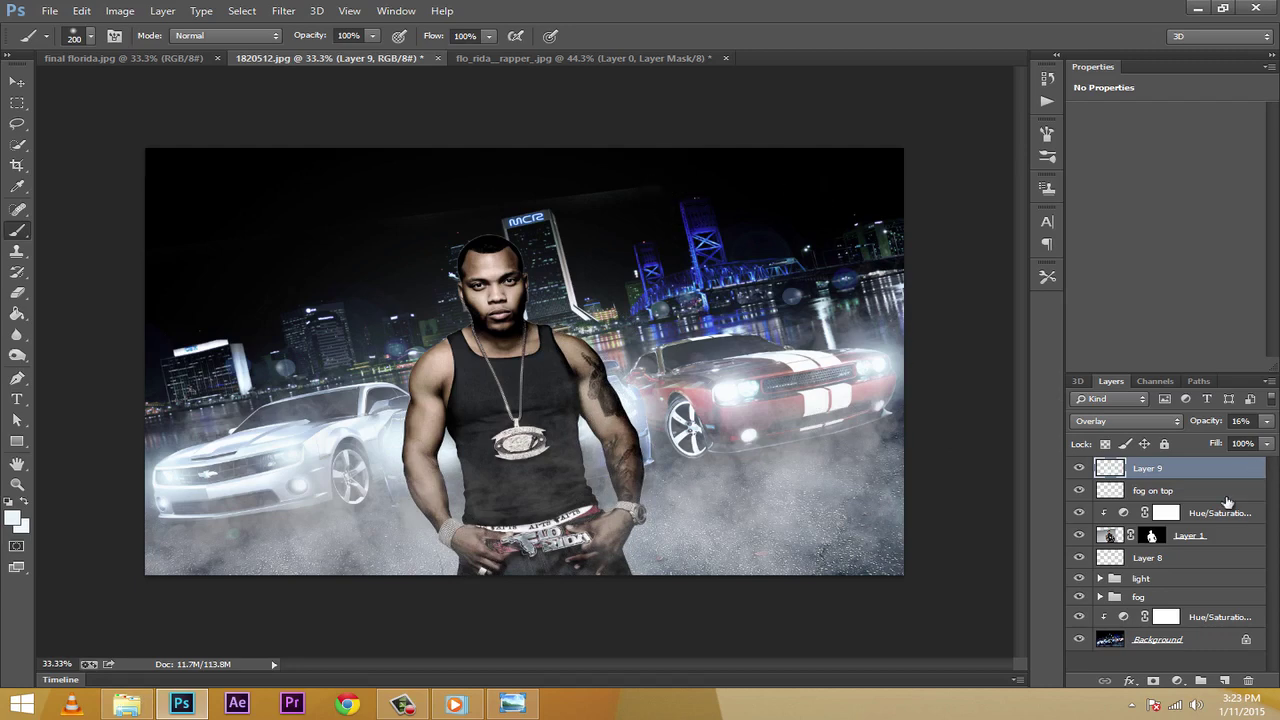
# Add a Curves adjustment above the man's layer, keeping Hue/Saturation 2 clipped above it
pyautogui.click(1107, 540)
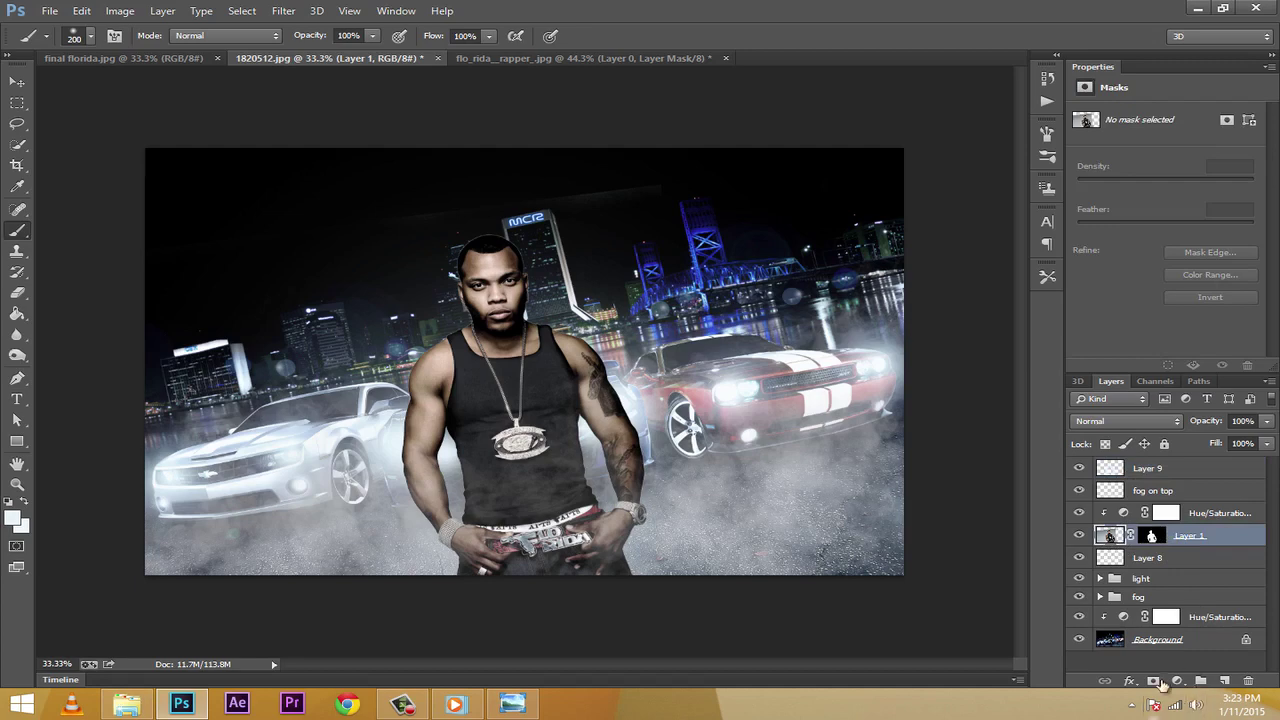
pyautogui.click(1177, 681)
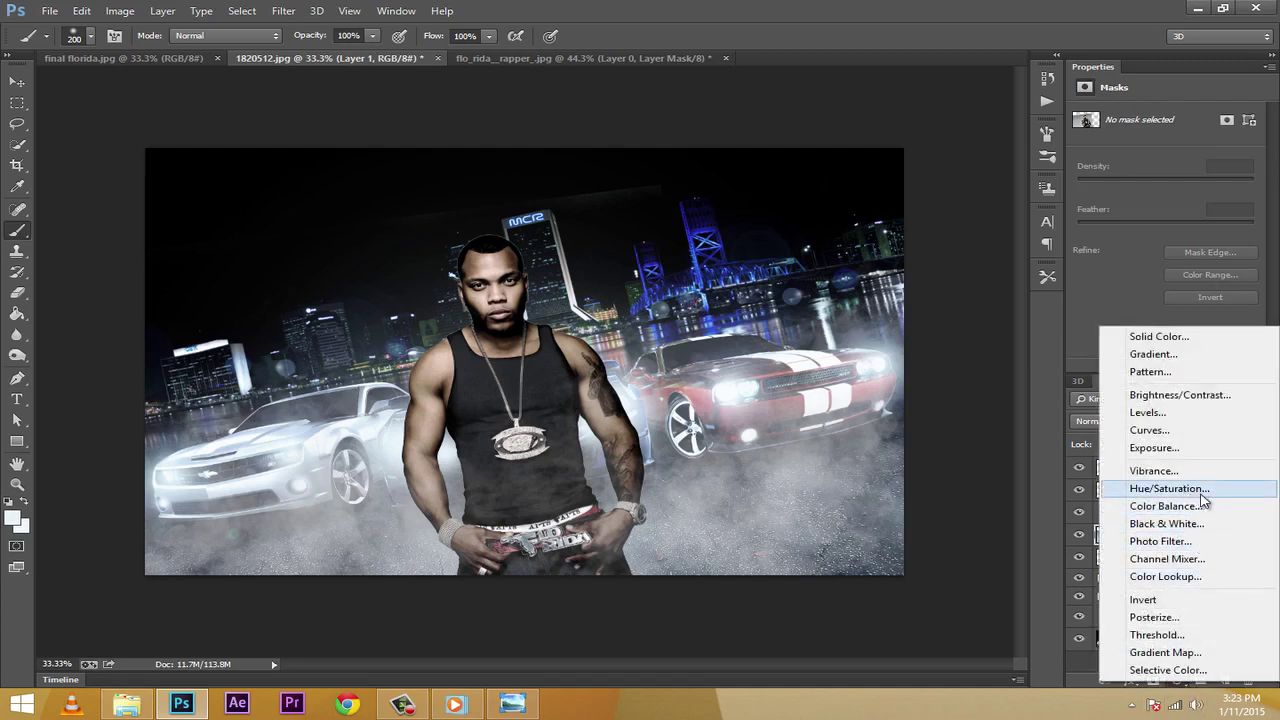
pyautogui.click(1170, 431)
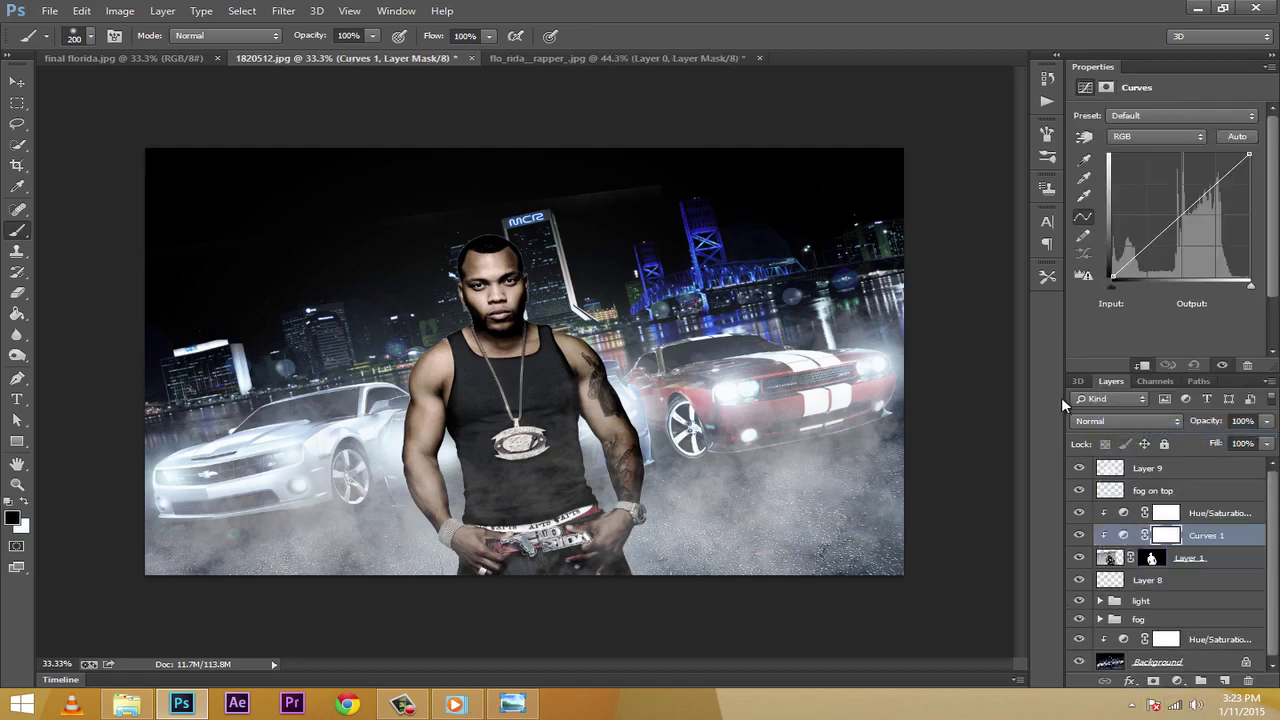
pyautogui.click(1142, 366)
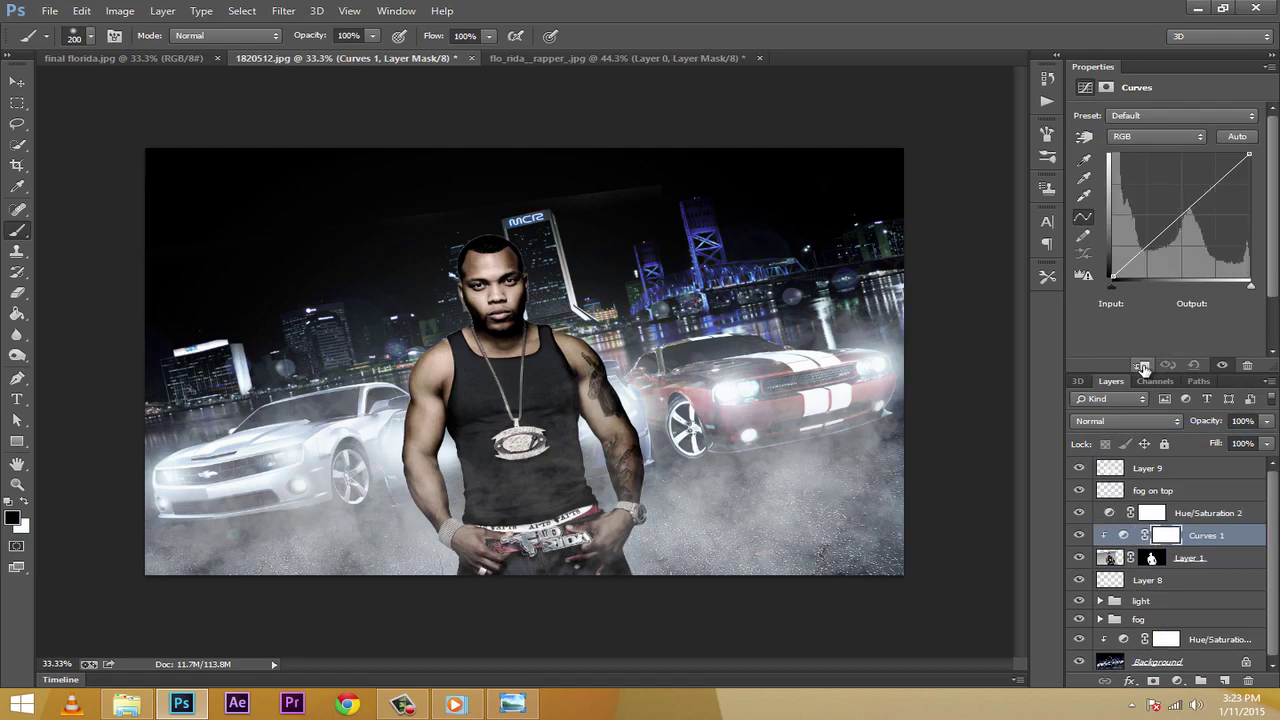
pyautogui.click(1200, 513)
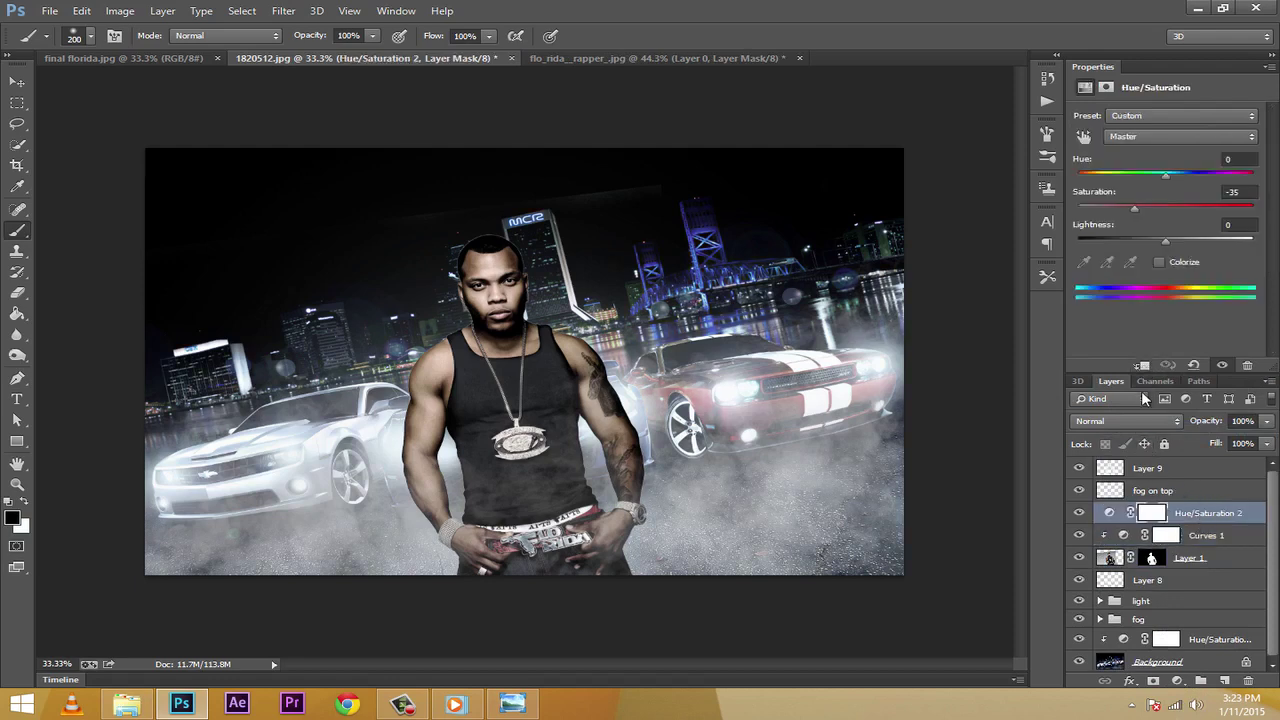
pyautogui.click(1142, 366)
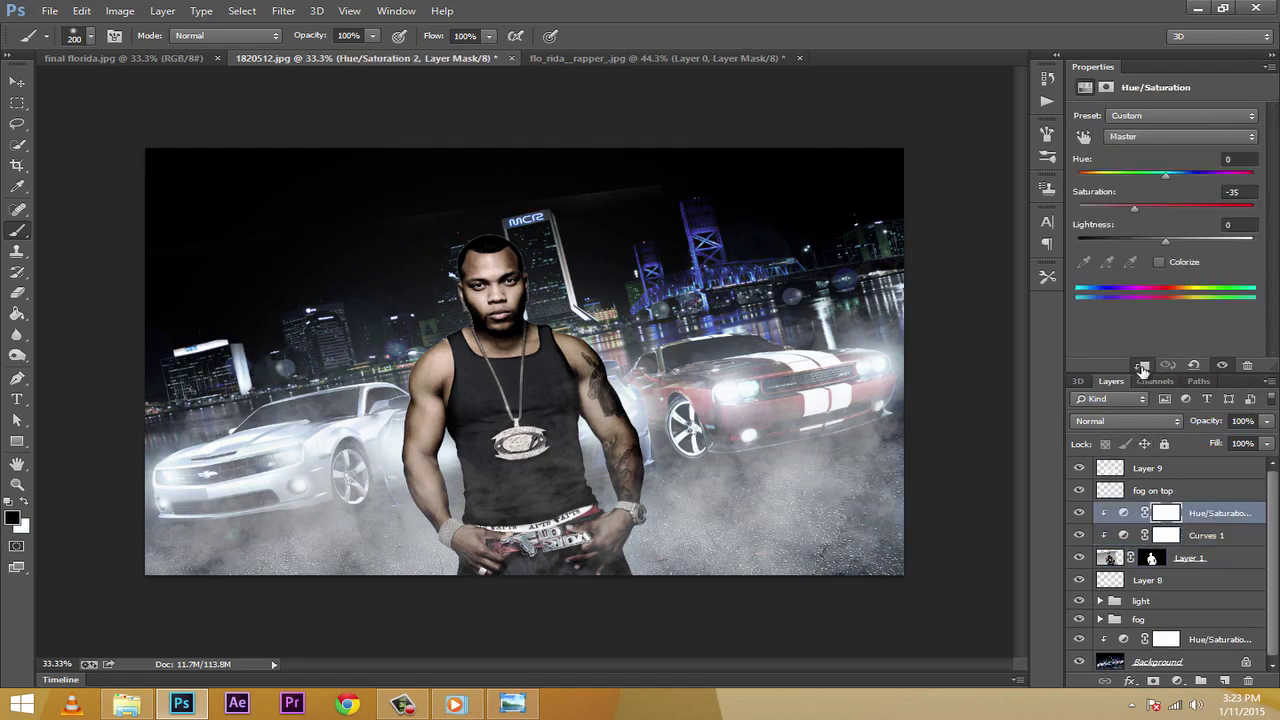
# Lift the Curves 1 midtones from 133 to 153 and compare with it hidden and shown
pyautogui.click(1215, 535)
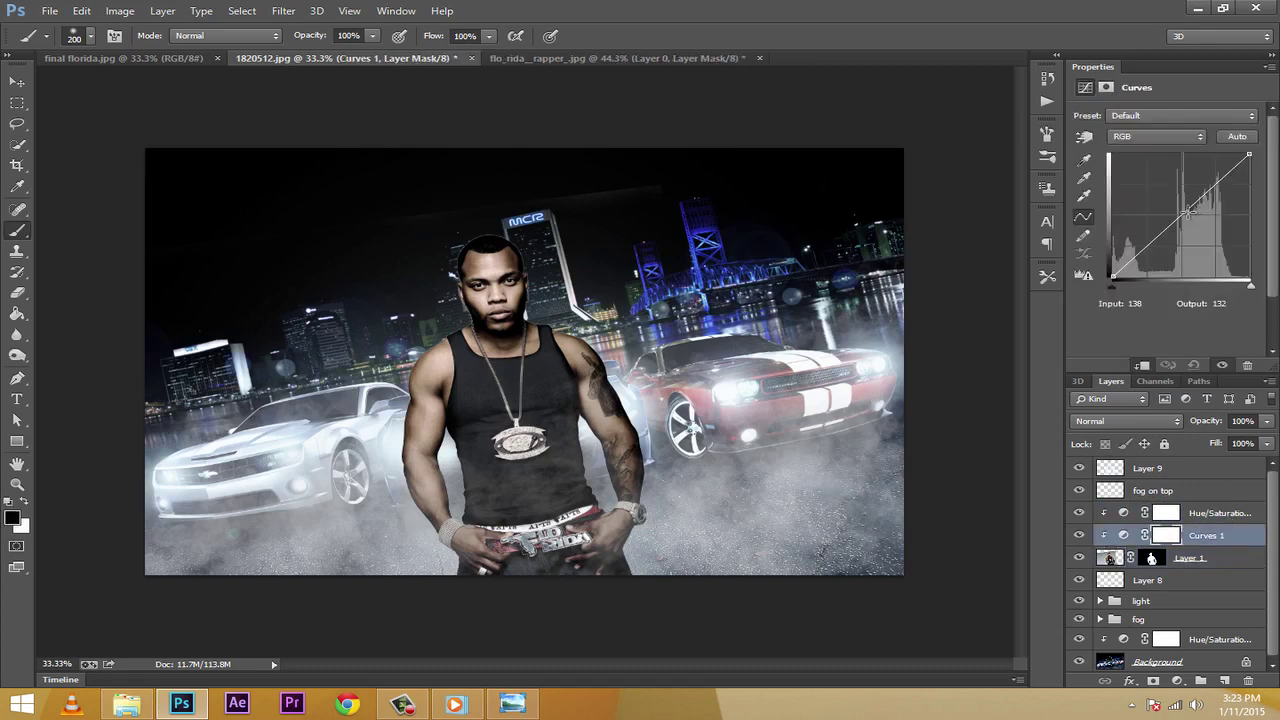
pyautogui.moveTo(1188, 212); pyautogui.dragTo(1185, 204)
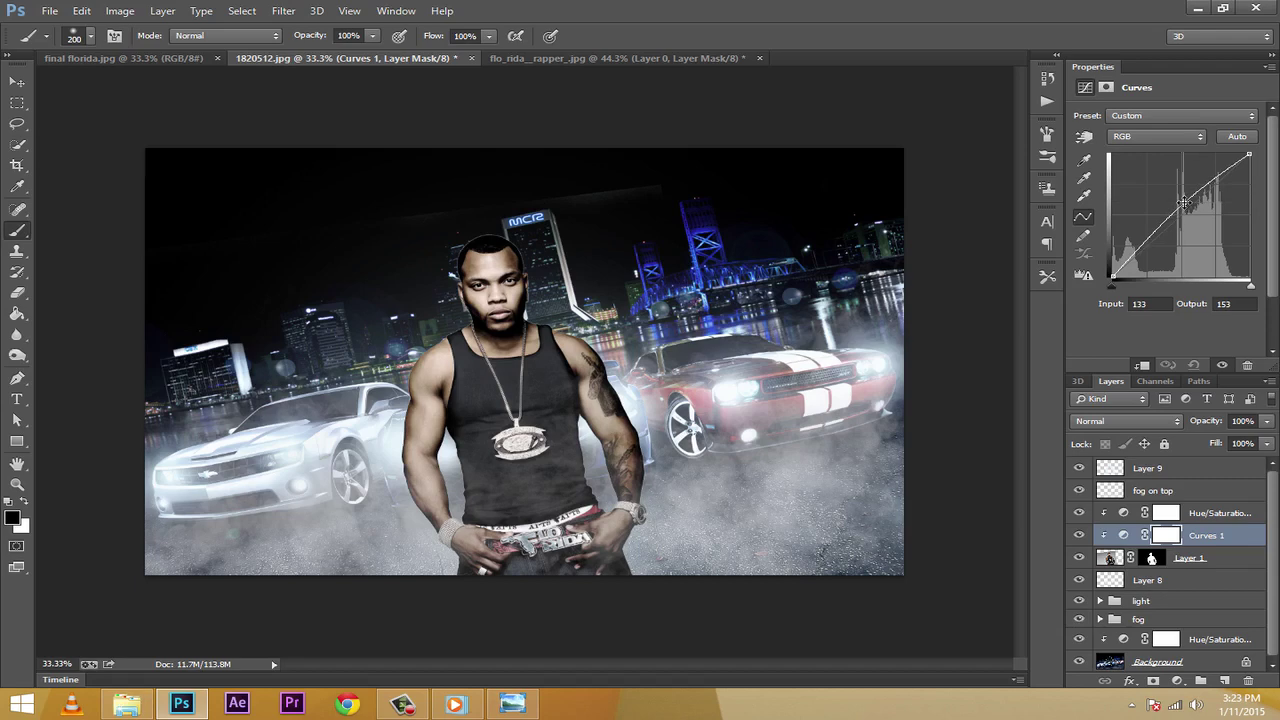
pyautogui.click(1080, 538)
pyautogui.click(1080, 538)
pyautogui.click(1080, 538)
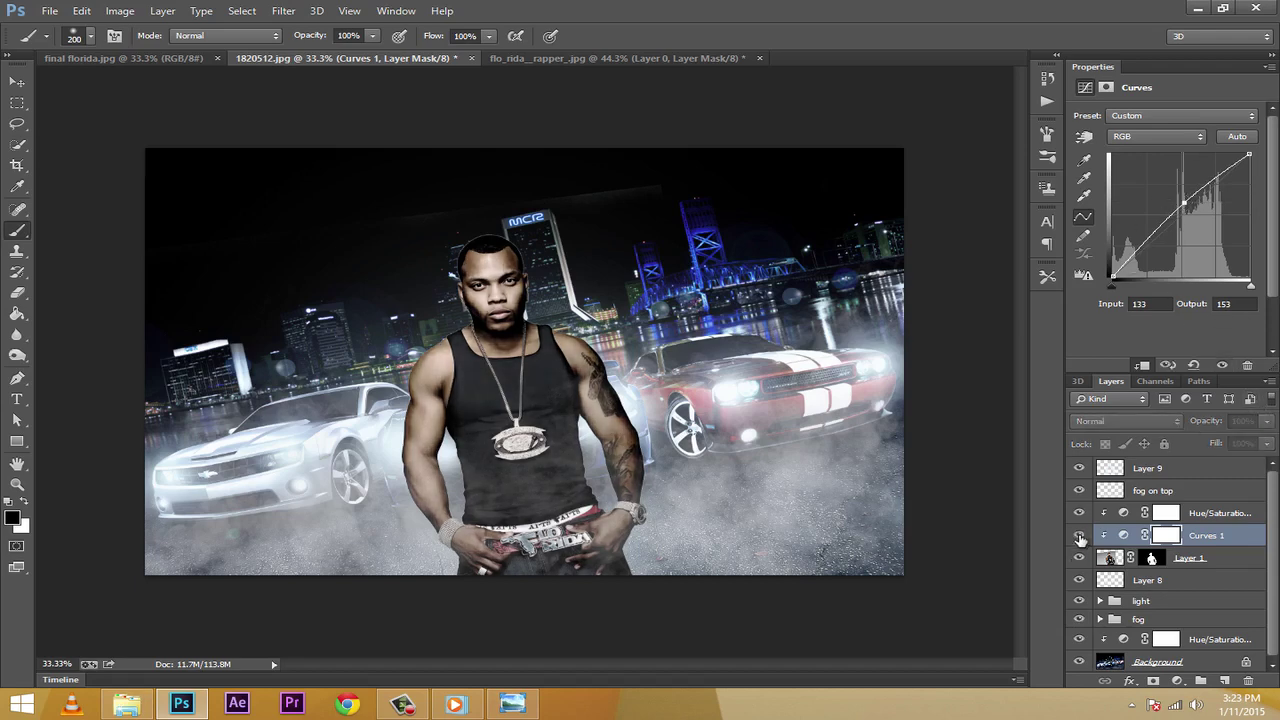
pyautogui.click(1080, 538)
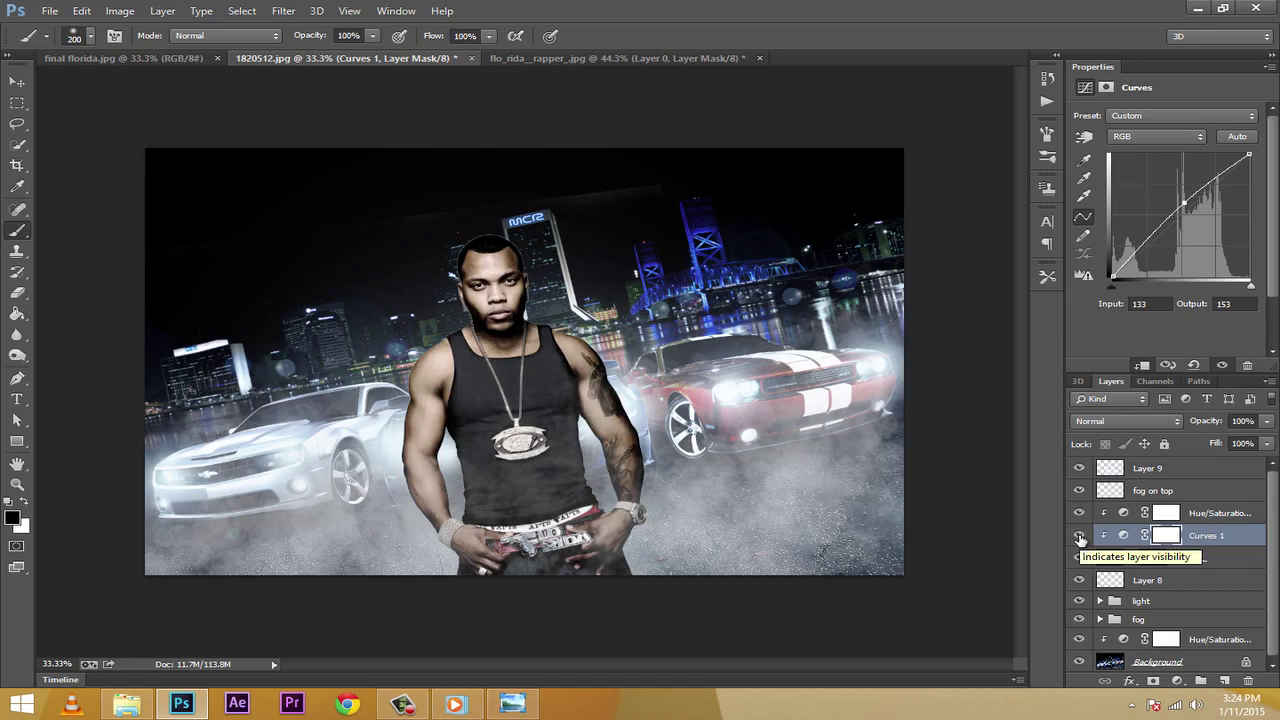
pyautogui.click(1080, 538)
pyautogui.click(1080, 538)
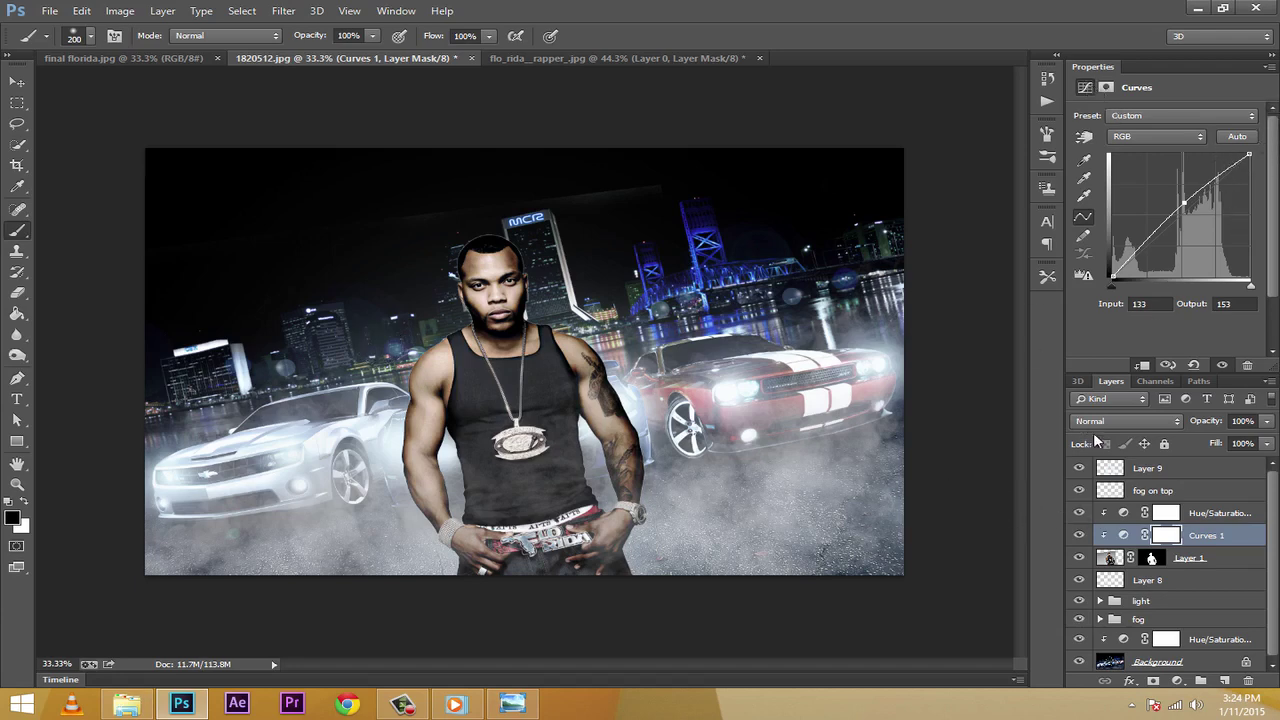
# Rename Layer 9 to 'enhancement', then select the man's layer mask for editing
pyautogui.click(1176, 473)
pyautogui.click(1081, 470)
pyautogui.click(1081, 470)
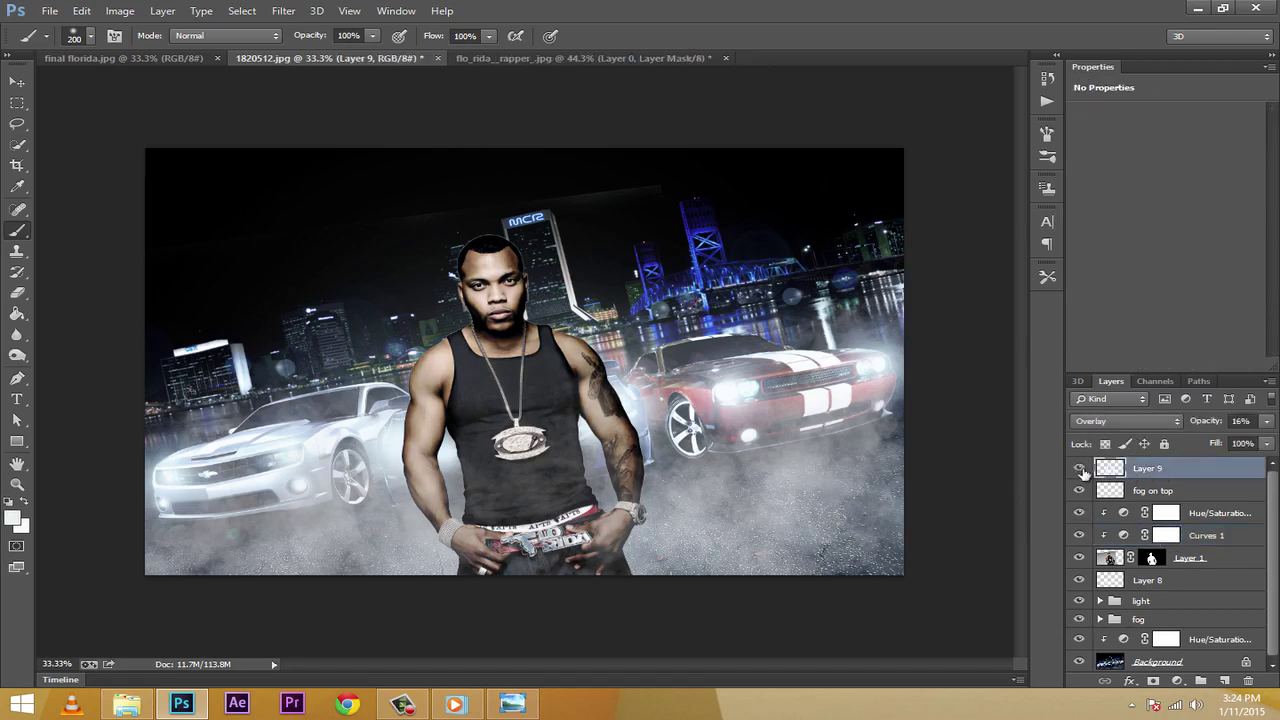
pyautogui.doubleClick(1148, 468)
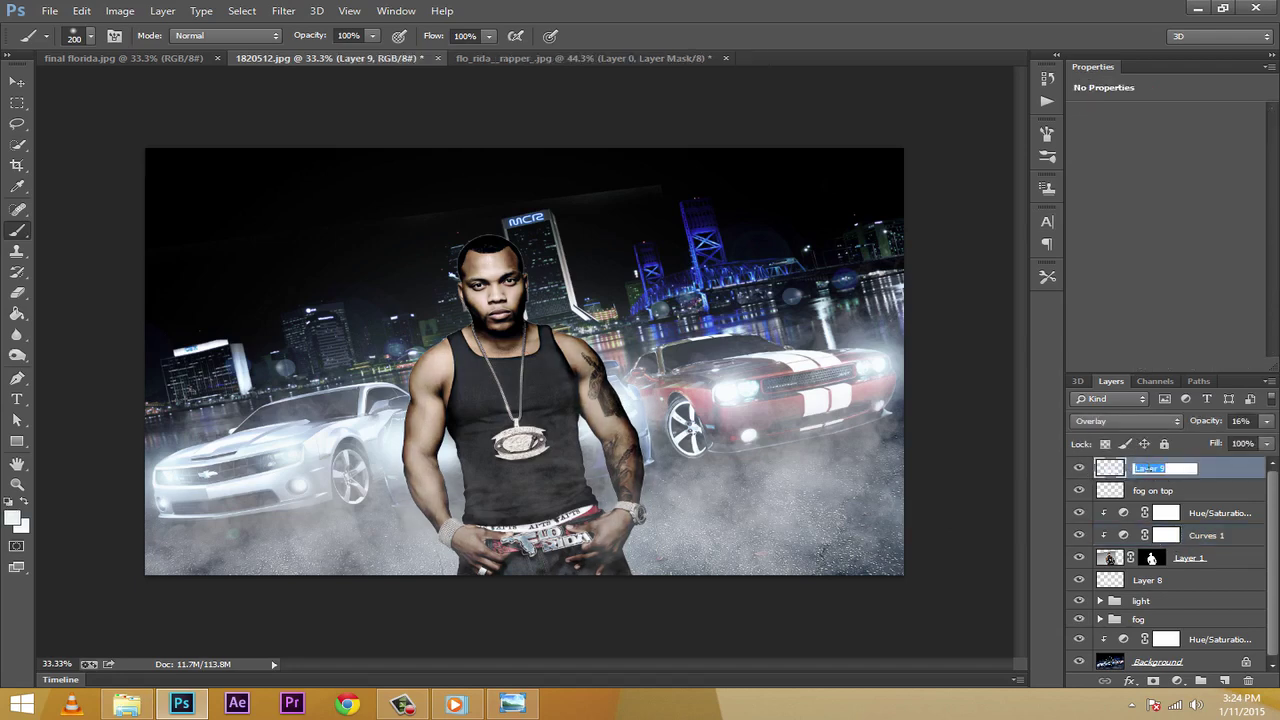
pyautogui.write('enhancement')
pyautogui.press('Return')
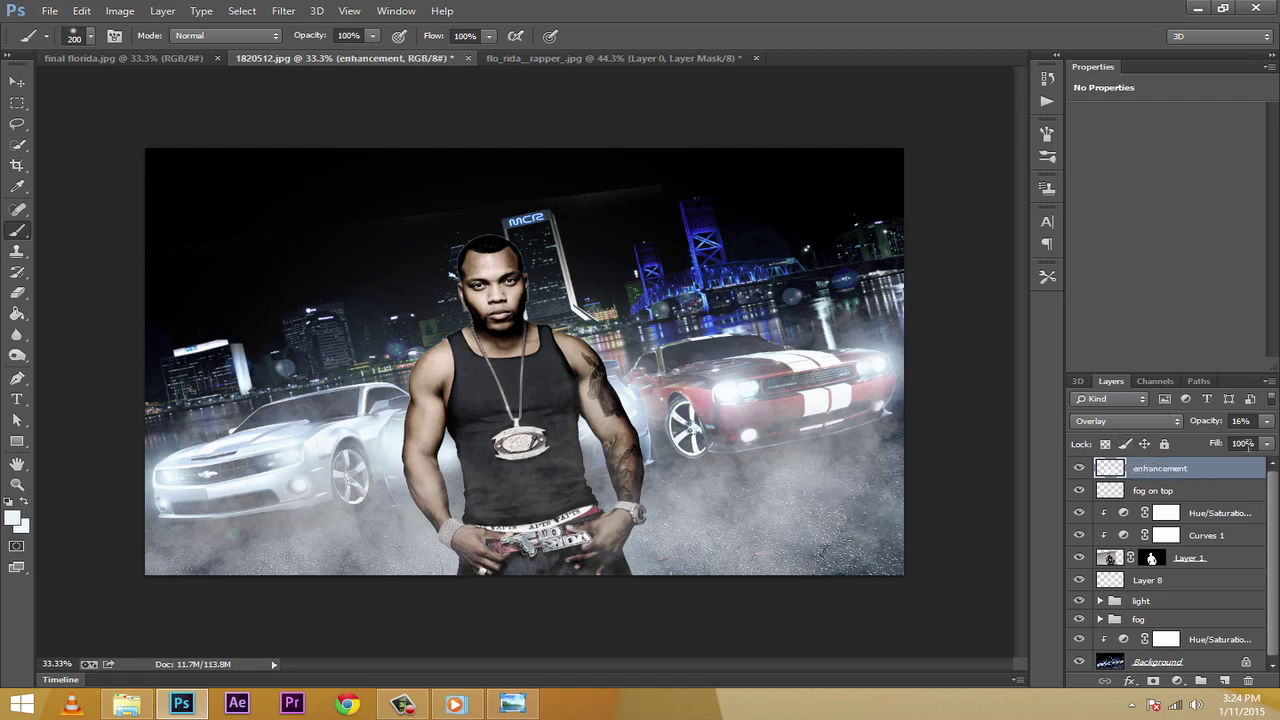
pyautogui.click(1152, 558)
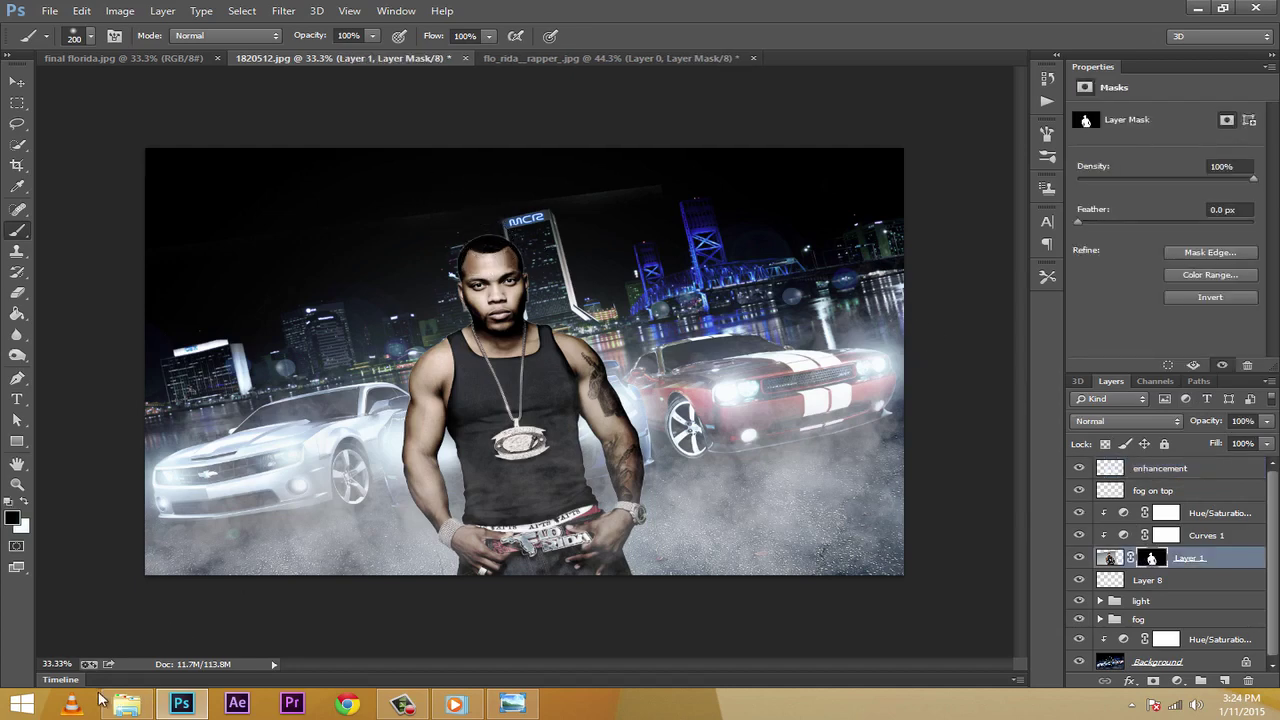
# Zoom to about 139% on the man's head and shrink the brush to 9 px
pyautogui.moveTo(55, 667); pyautogui.dragTo(148, 662)
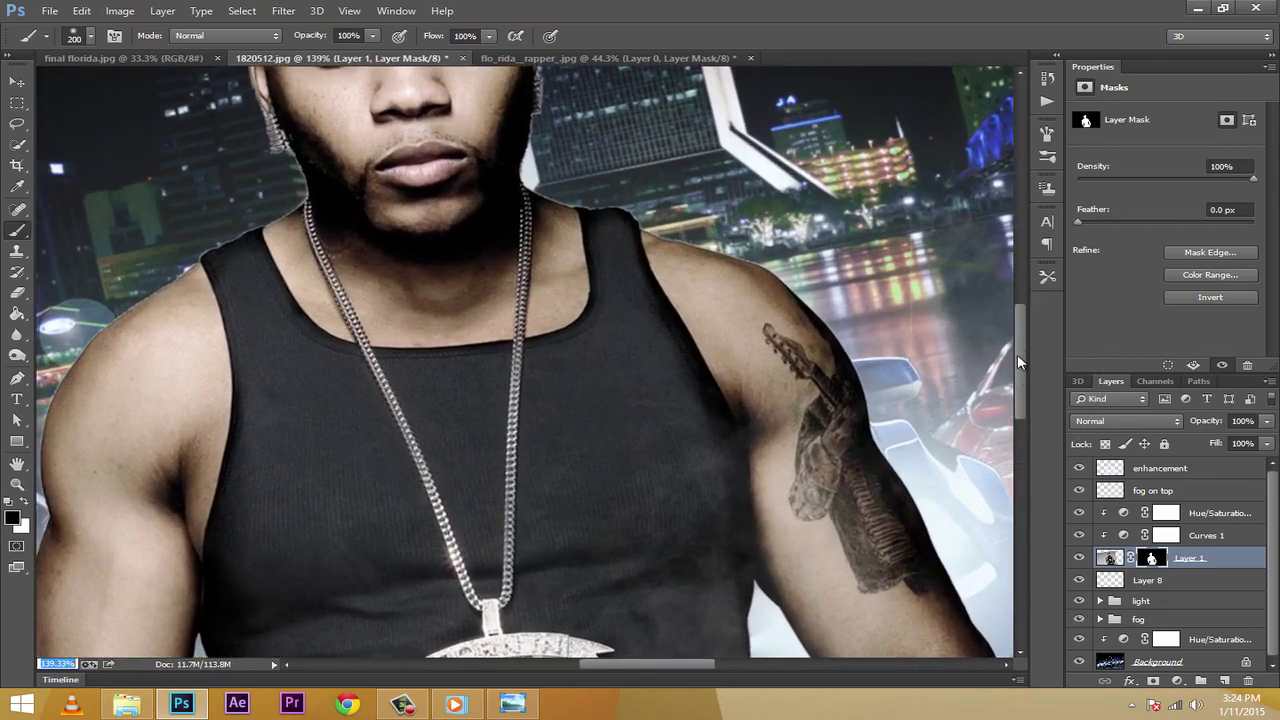
pyautogui.moveTo(1017, 354); pyautogui.dragTo(1013, 288)
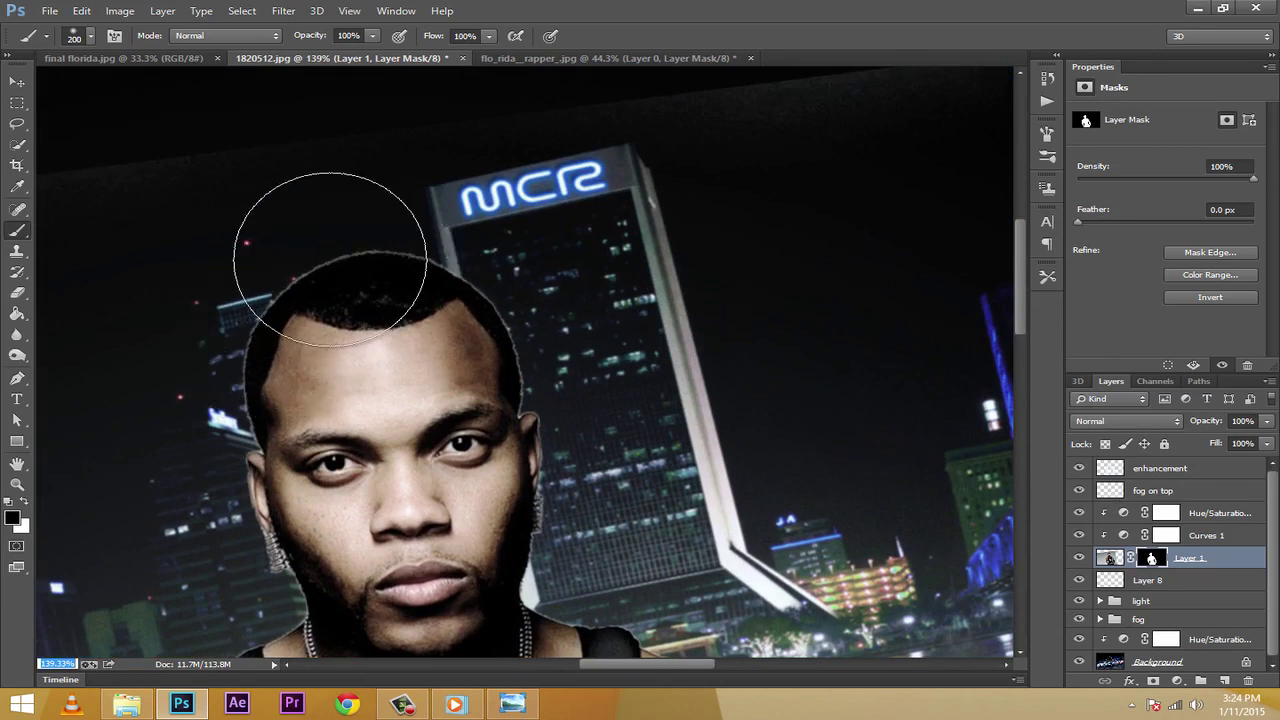
pyautogui.click(76, 36)
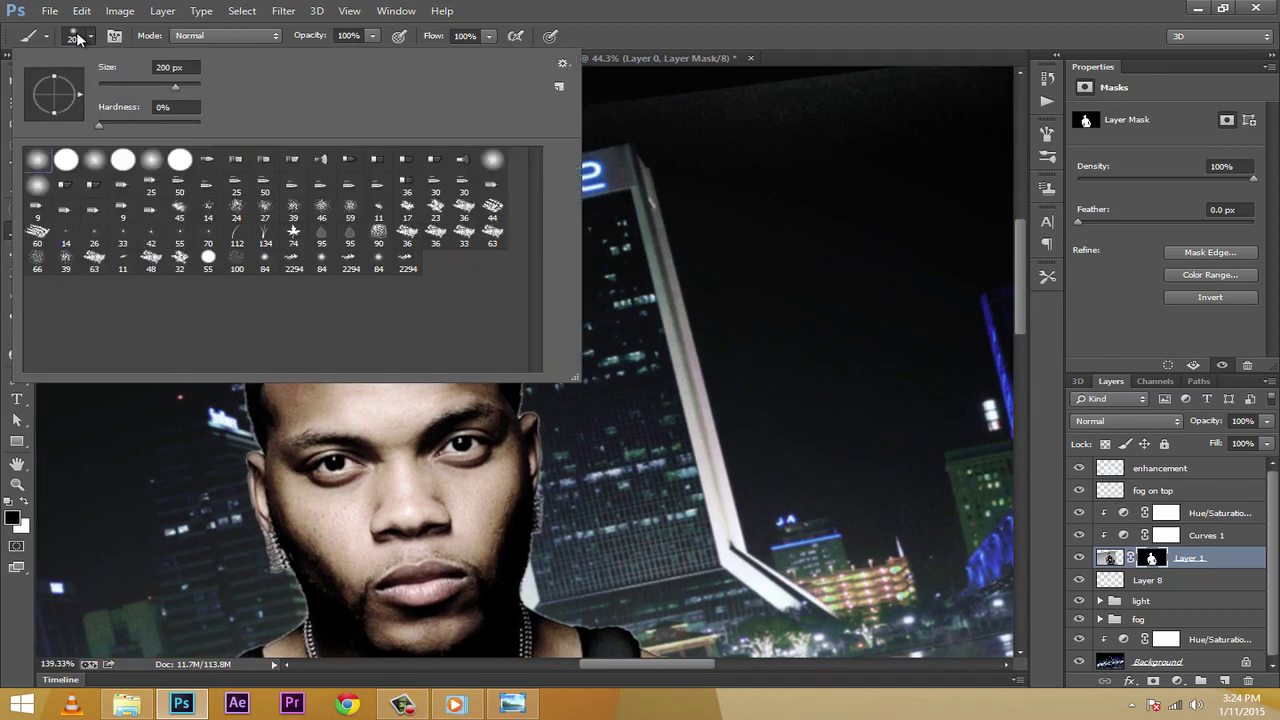
pyautogui.click(76, 36)
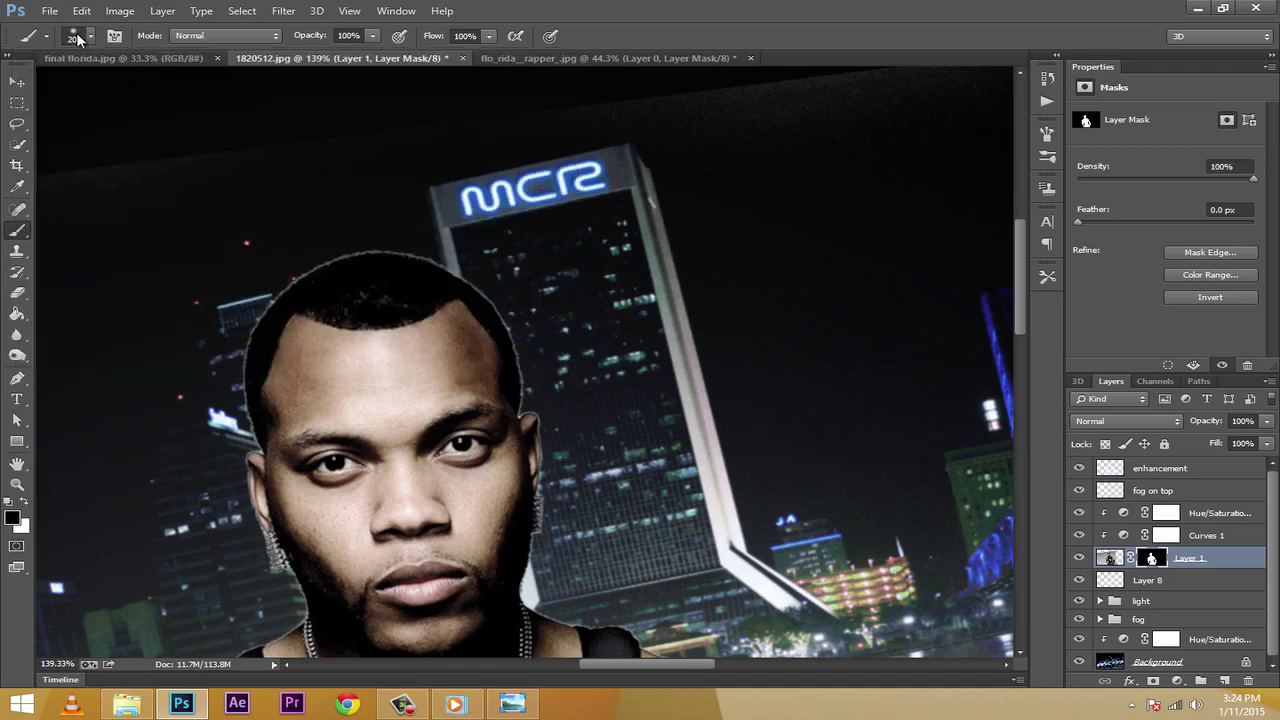
pyautogui.press('[')
pyautogui.press('[')
pyautogui.press('[')
pyautogui.press('[')
pyautogui.press('[')
pyautogui.press('[')
pyautogui.press('[')
pyautogui.press('[')
pyautogui.press('[')
pyautogui.press('[')
pyautogui.press(']')
# Set the brush flow and opacity to 50%
pyautogui.click(465, 36)
pyautogui.write('0')
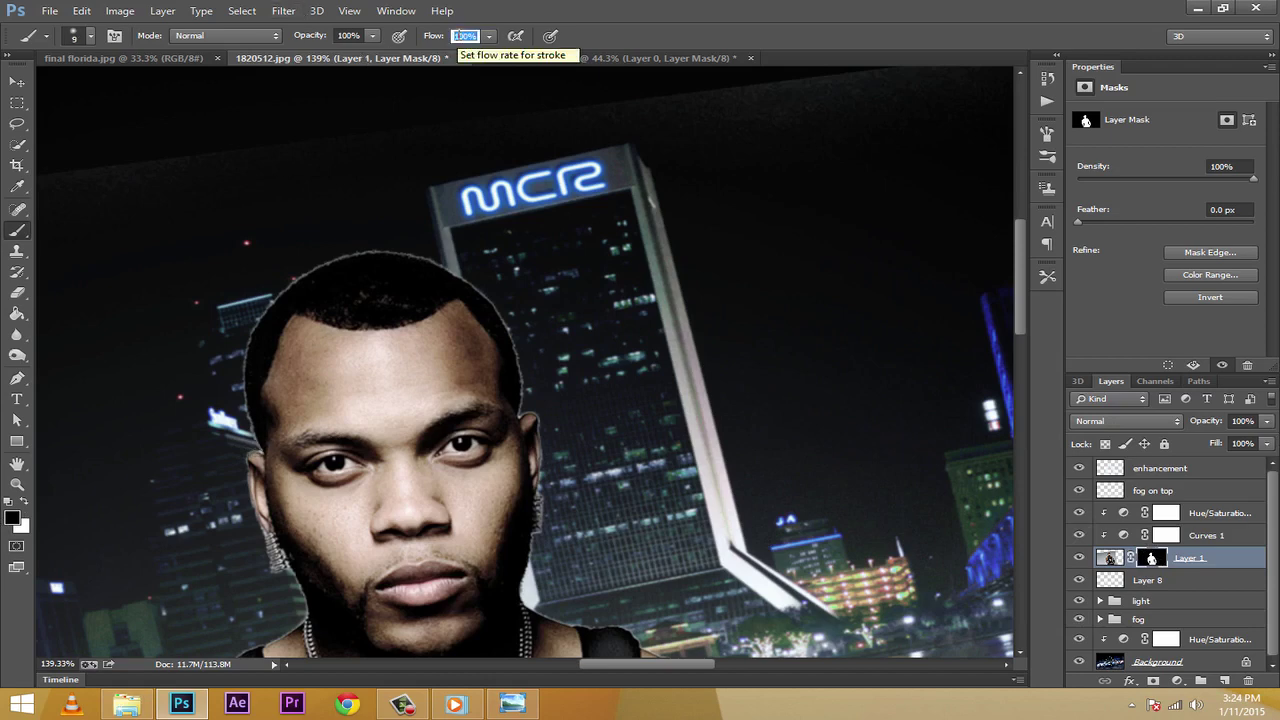
pyautogui.press('Return')
pyautogui.click(645, 270)
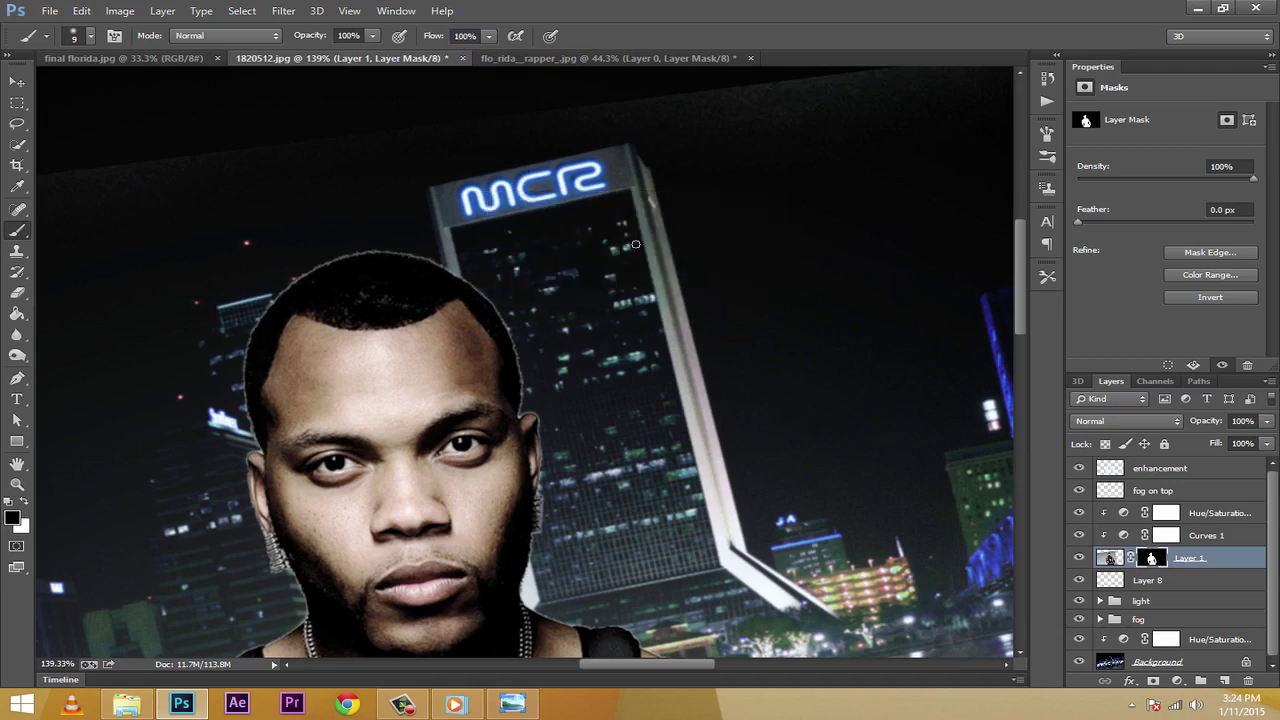
pyautogui.click(466, 37)
pyautogui.write('50')
pyautogui.press('Return')
pyautogui.click(351, 36)
pyautogui.write('50')
pyautogui.press('Return')
# Reset the brush opacity and flow back to 100%
pyautogui.click(358, 36)
pyautogui.write('100')
pyautogui.click(463, 36)
pyautogui.write('100')
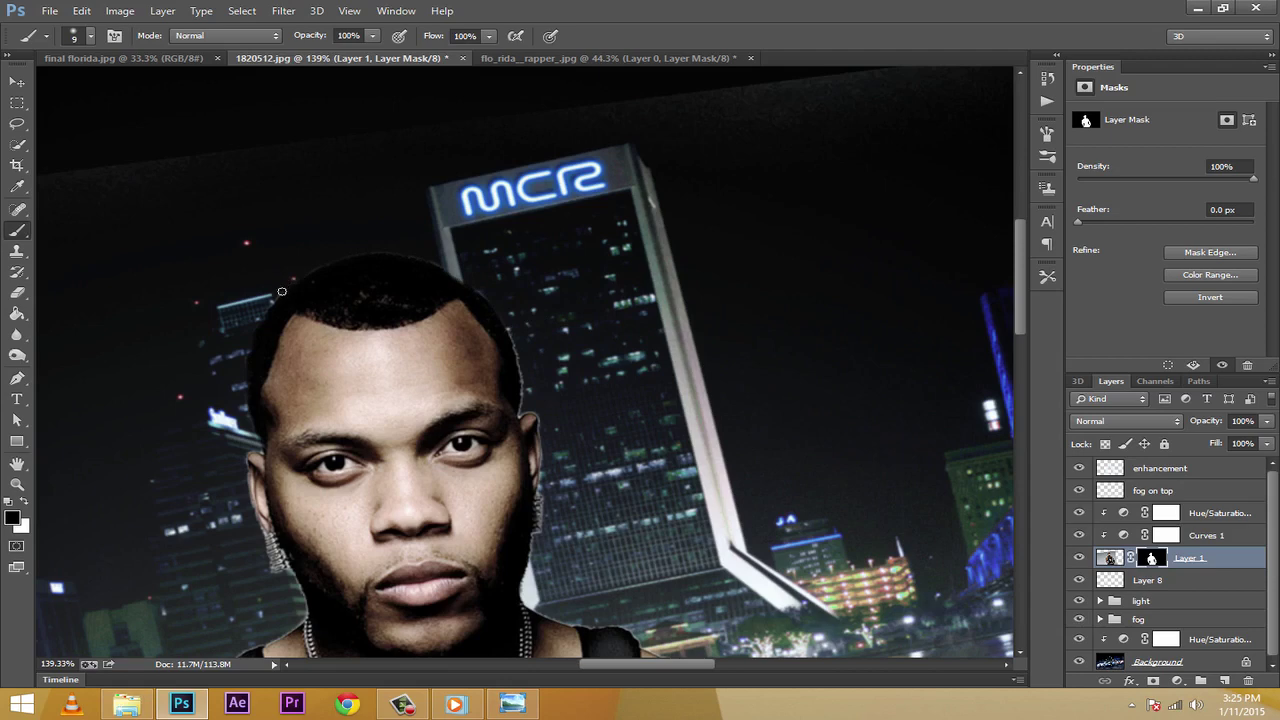
# Paint the man's layer mask along the right edge of his head and neck
pyautogui.scroll(-2, 250, 352)
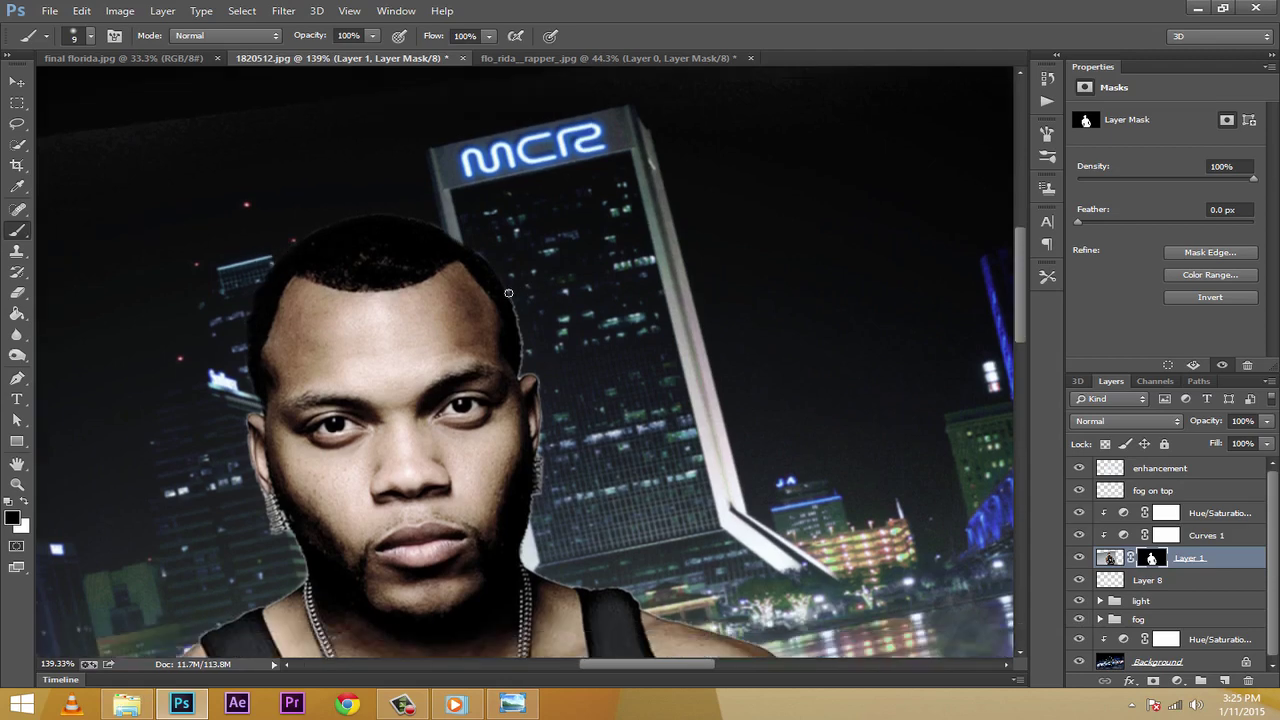
pyautogui.moveTo(516, 313); pyautogui.dragTo(527, 378)
pyautogui.scroll(-4, 540, 405)
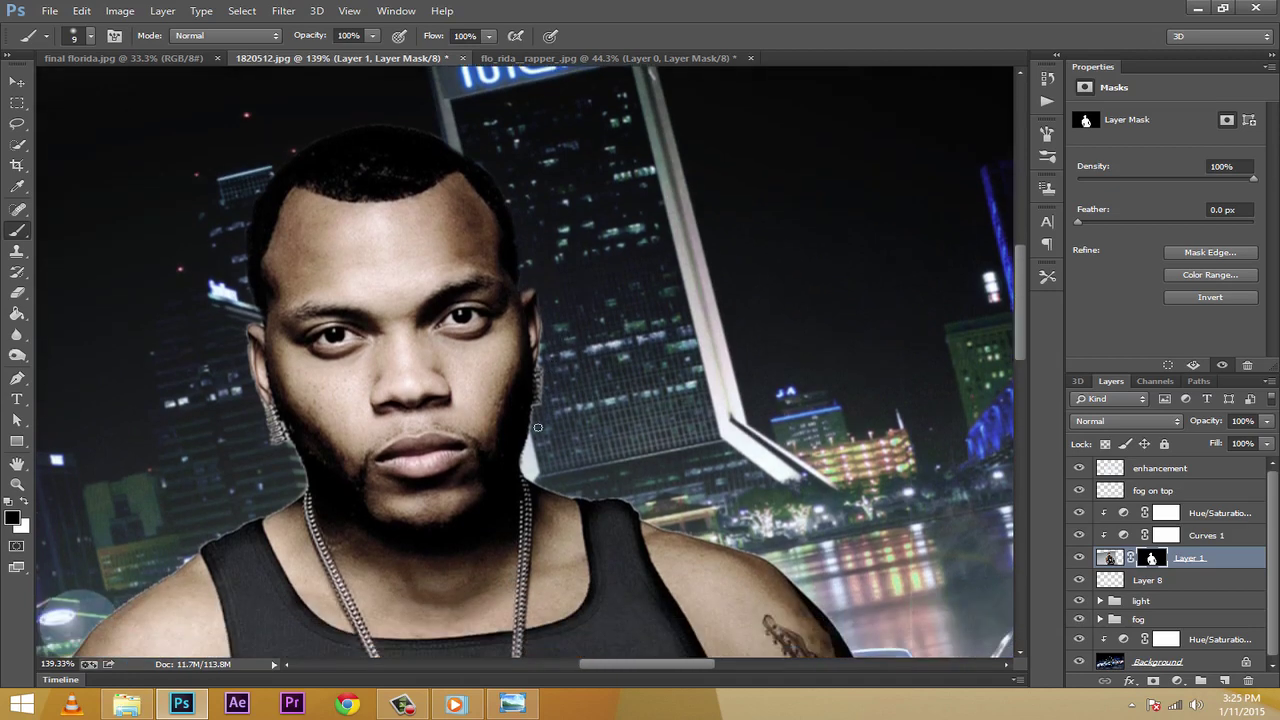
pyautogui.scroll(-1, 527, 408)
pyautogui.scroll(-2, 200, 440)
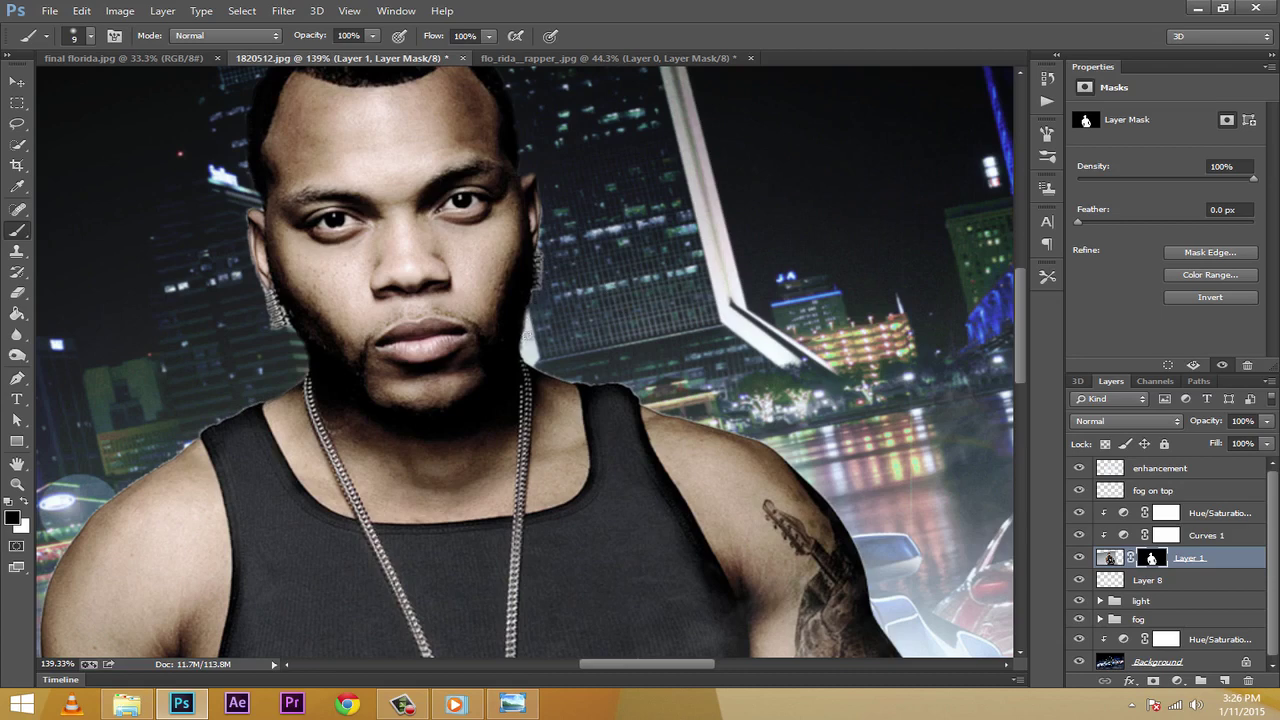
pyautogui.moveTo(527, 338)
pyautogui.mouseDown()
pyautogui.moveTo(527, 360)
pyautogui.moveTo(550, 372)
pyautogui.mouseUp()
# Set the zoom to 111.33% and scroll through the composite to check the mask edges
pyautogui.moveTo(60, 670); pyautogui.dragTo(38, 668)
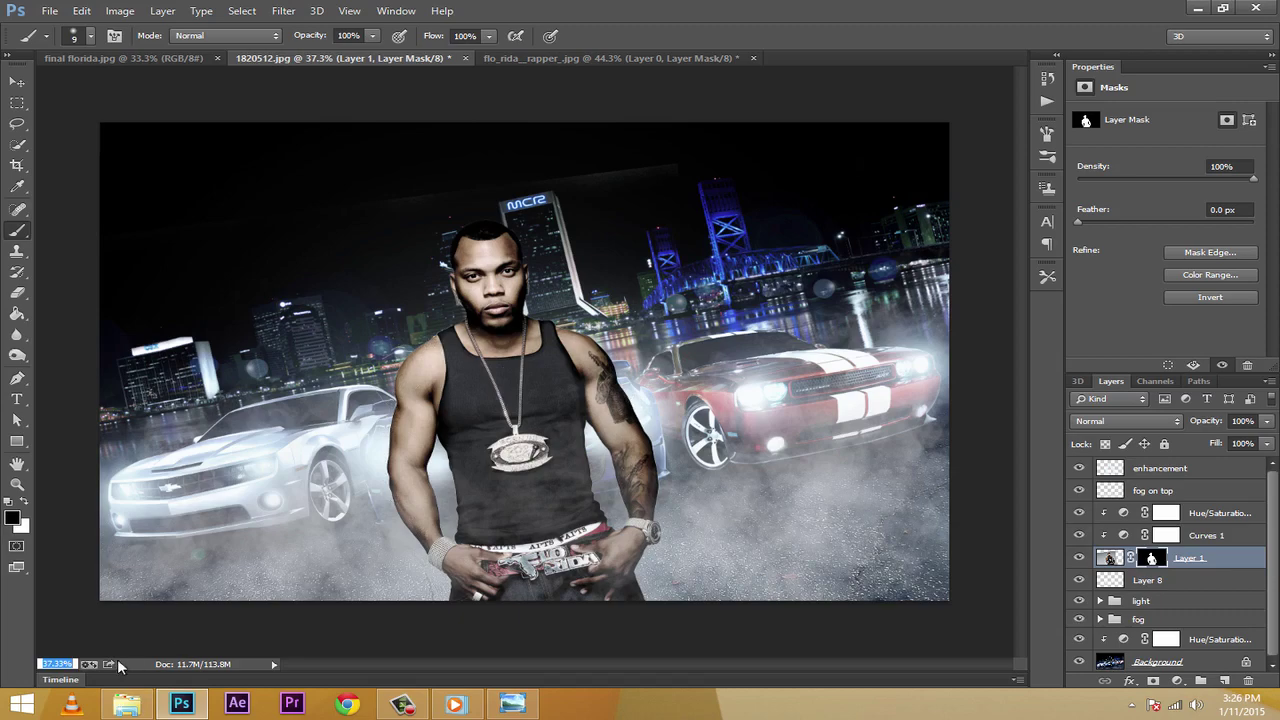
pyautogui.write('111.33')
pyautogui.press('Return')
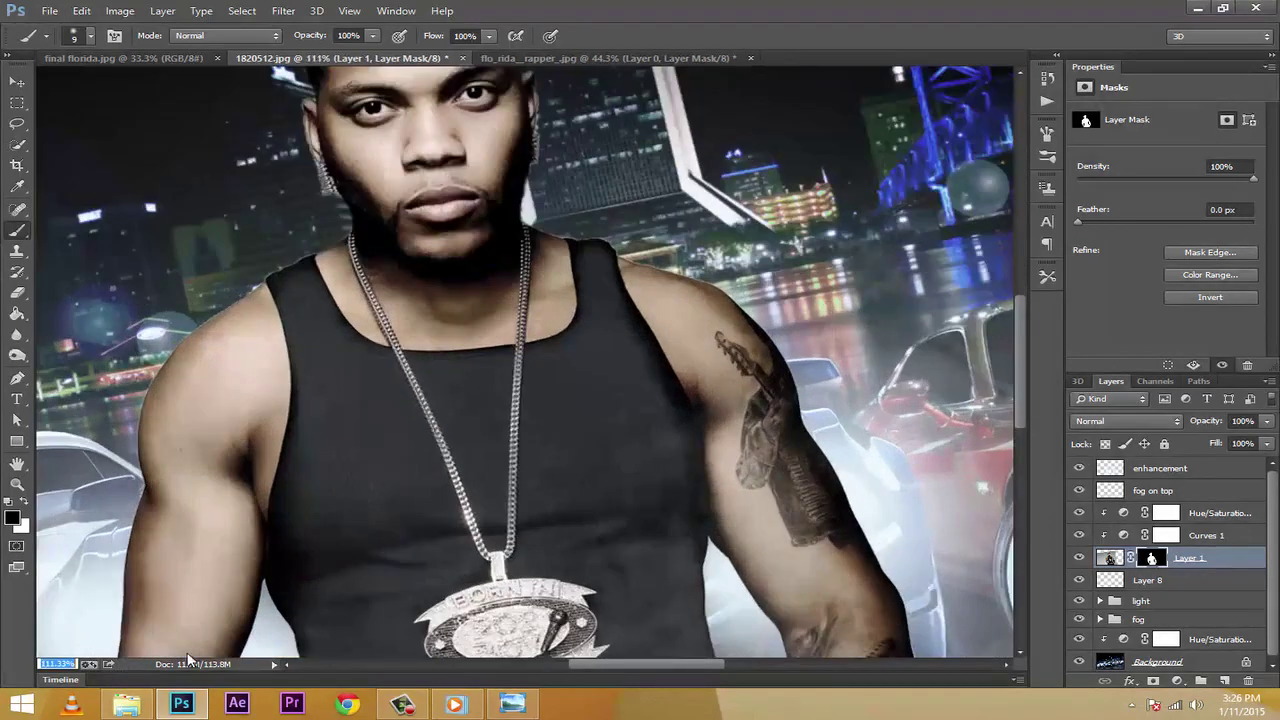
pyautogui.moveTo(1025, 395); pyautogui.dragTo(1018, 363)
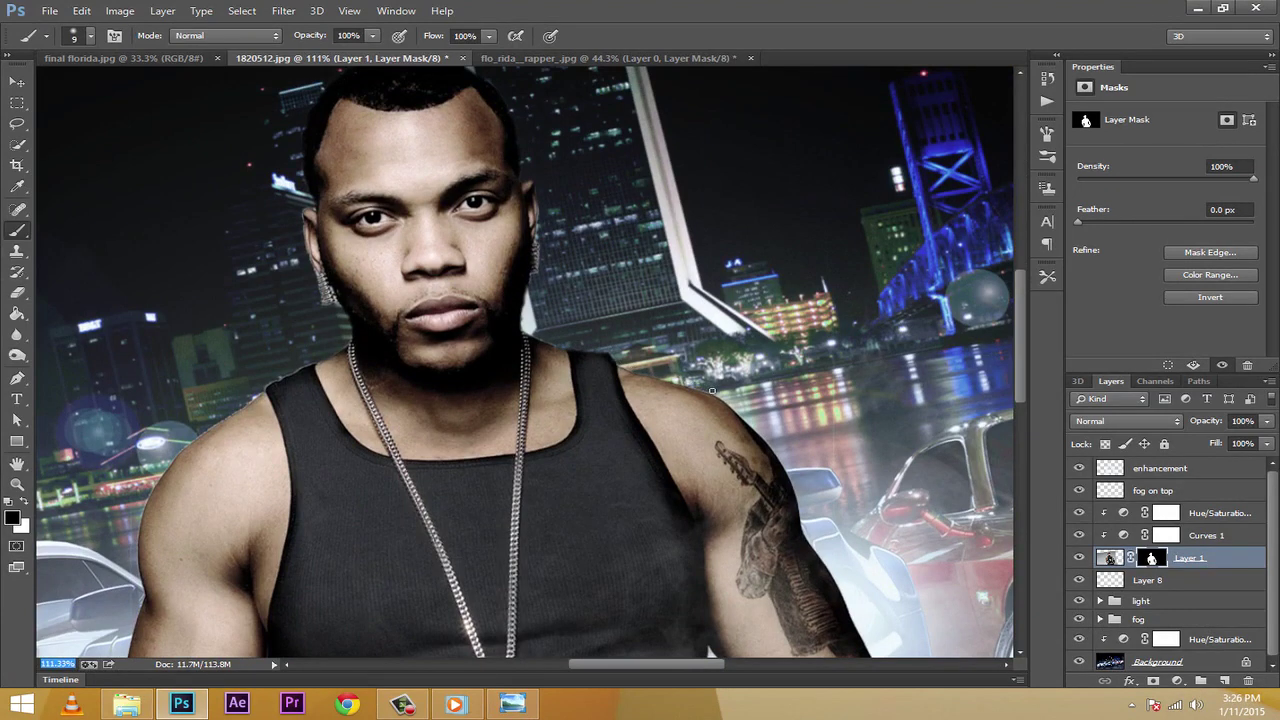
pyautogui.scroll(-3, 784, 419)
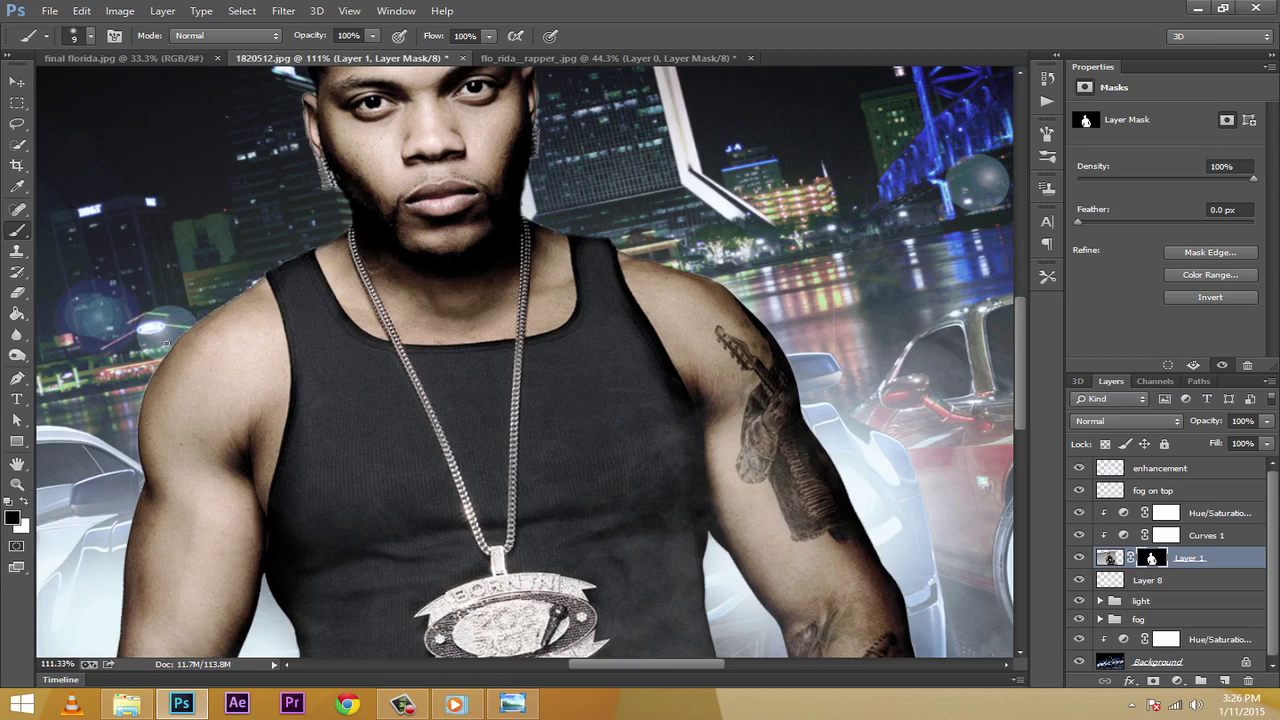
pyautogui.scroll(-3, 96, 426)
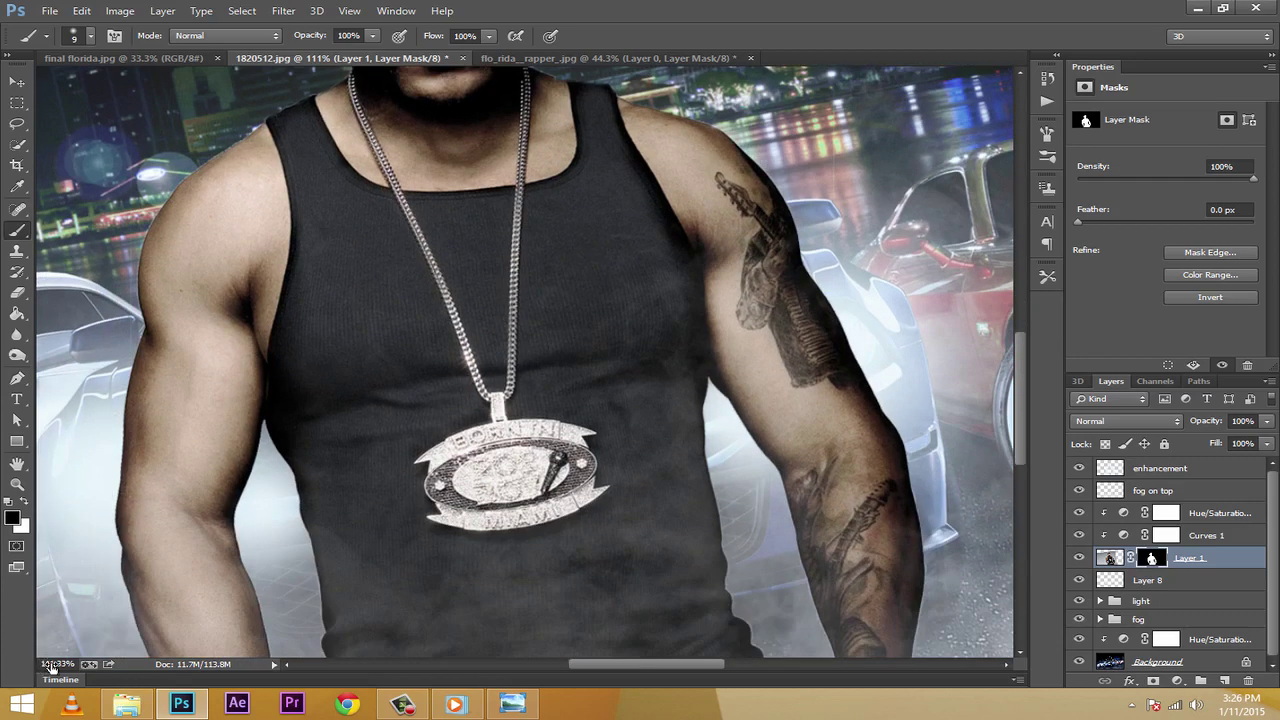
pyautogui.moveTo(45, 664)
pyautogui.mouseDown()
pyautogui.moveTo(4, 679)
pyautogui.moveTo(40, 664)
pyautogui.mouseUp()
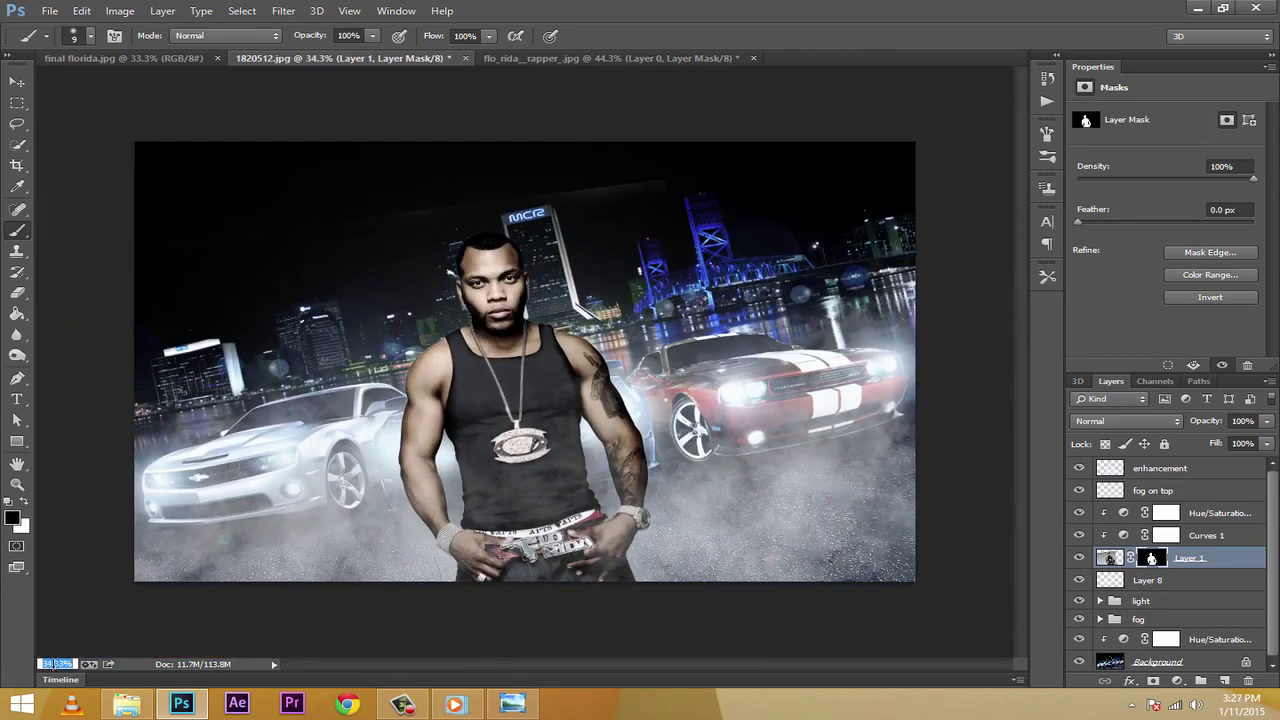
# Add a Photo Filter above 'enhancement' using Cooling Filter (LBB) at 15% density
pyautogui.click(60, 664)
pyautogui.press('Return')
pyautogui.click(1130, 470)
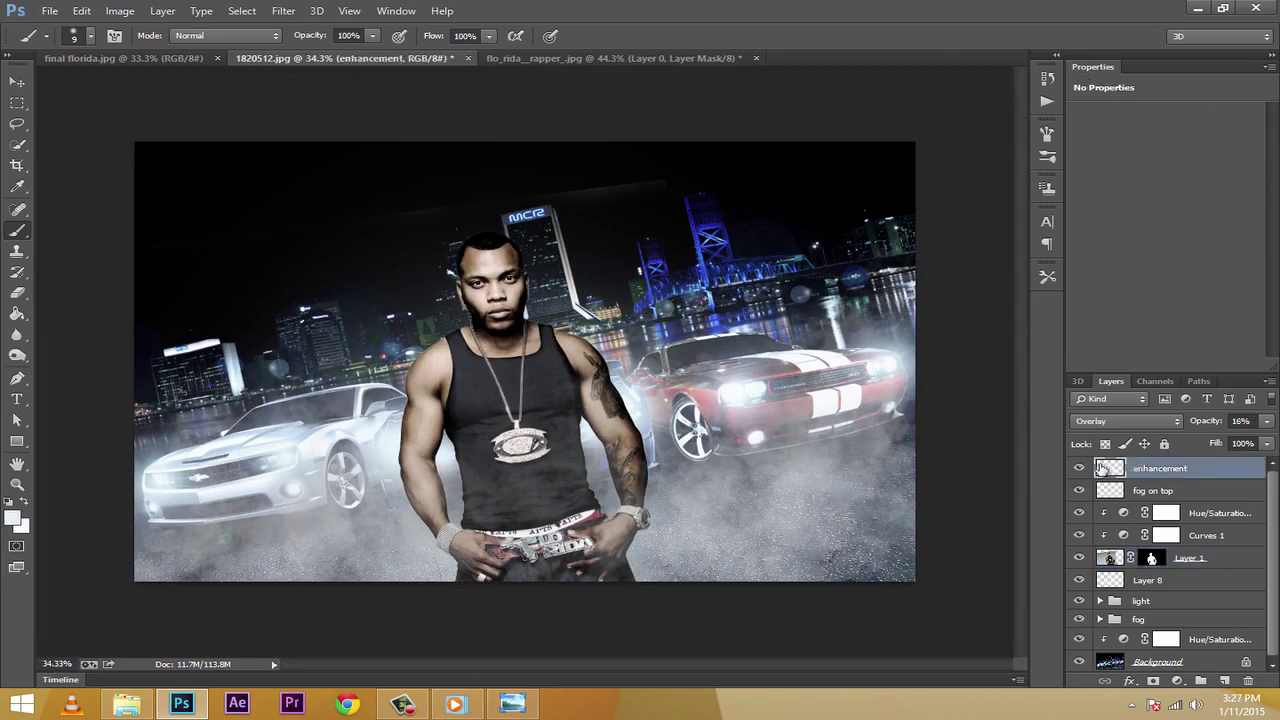
pyautogui.click(1166, 680)
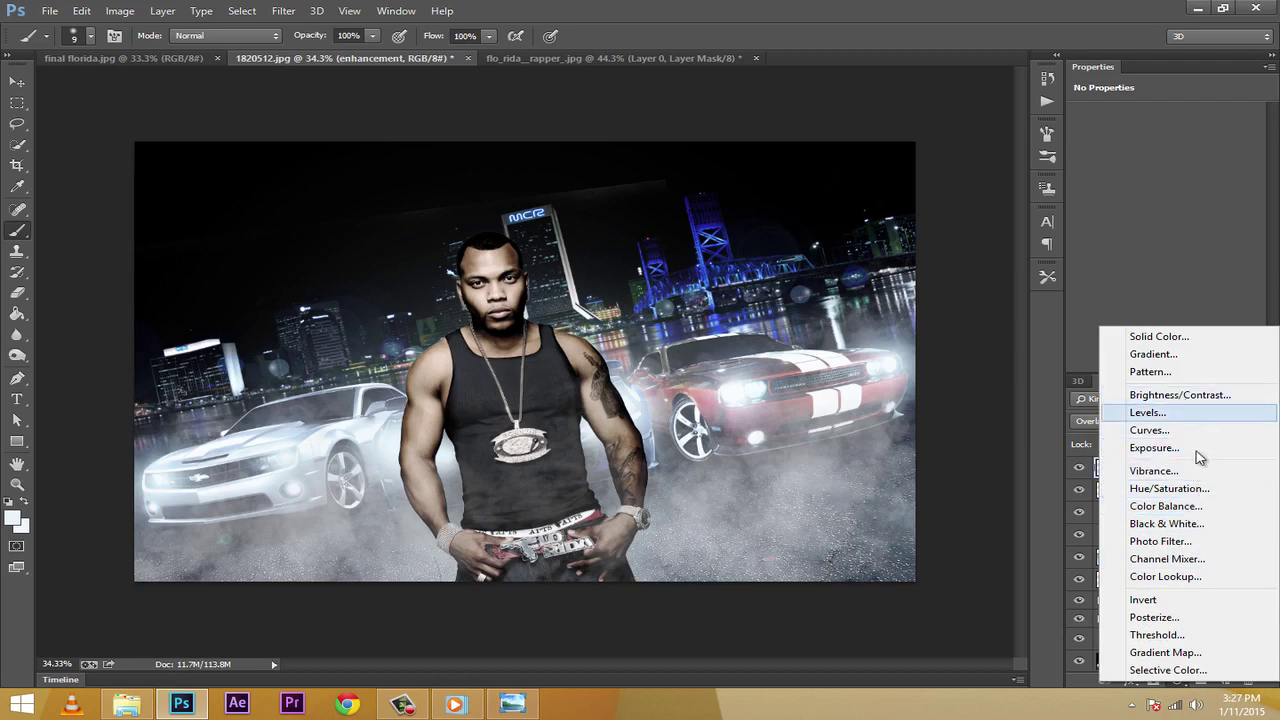
pyautogui.click(1161, 541)
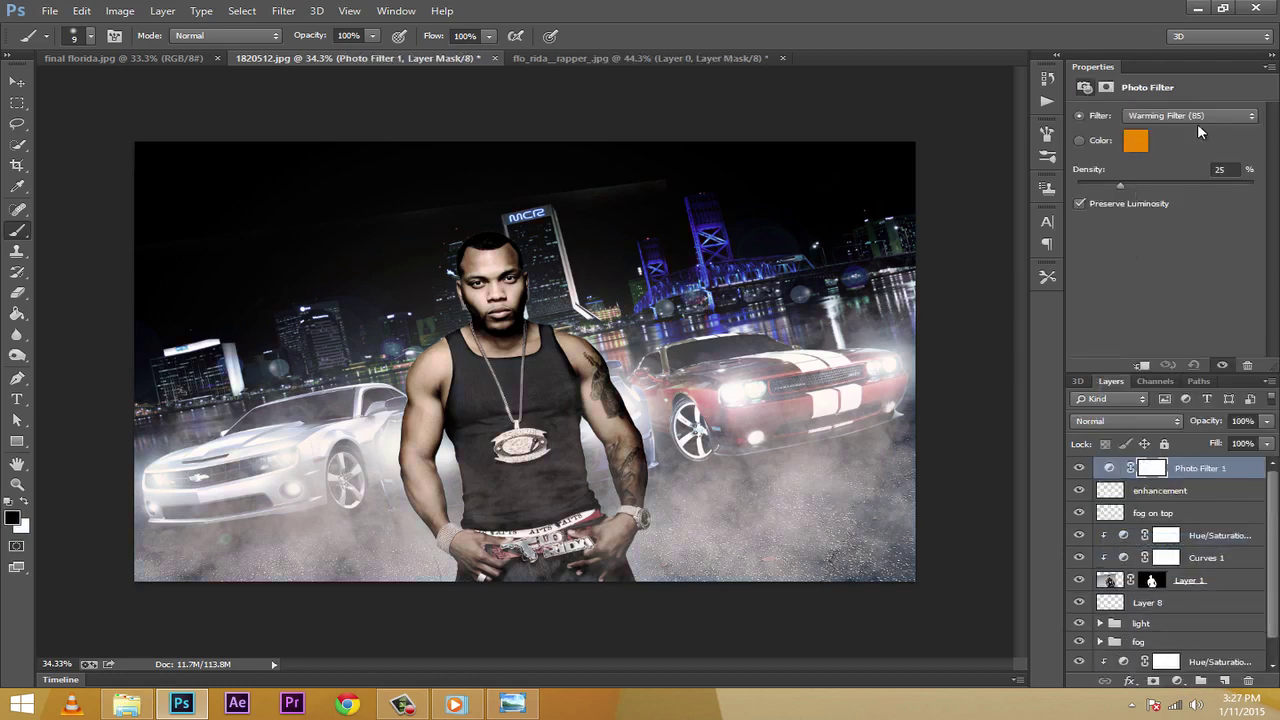
pyautogui.click(1197, 120)
pyautogui.click(1183, 179)
pyautogui.moveTo(1117, 183); pyautogui.dragTo(1101, 182)
# Blend the Photo Filter as Lighten at 60% opacity and 60% fill, then toggle it to compare
pyautogui.click(1108, 427)
pyautogui.click(1108, 203)
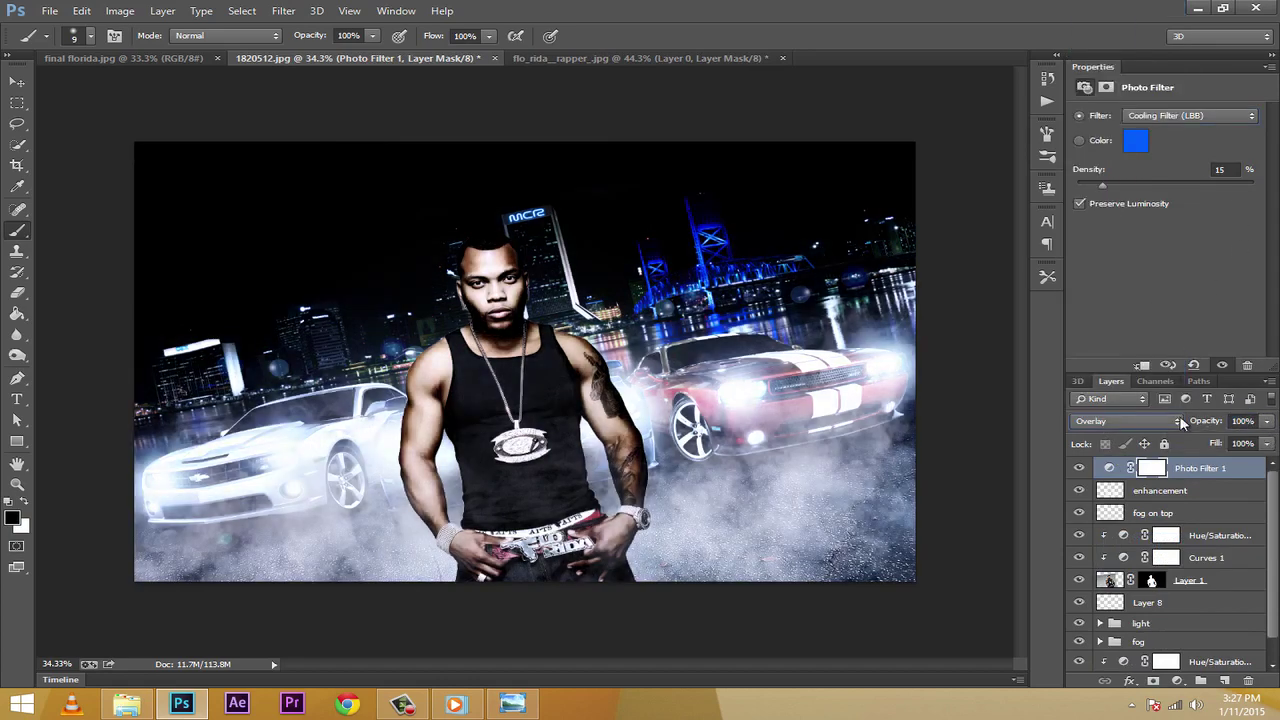
pyautogui.click(1145, 421)
pyautogui.click(1119, 117)
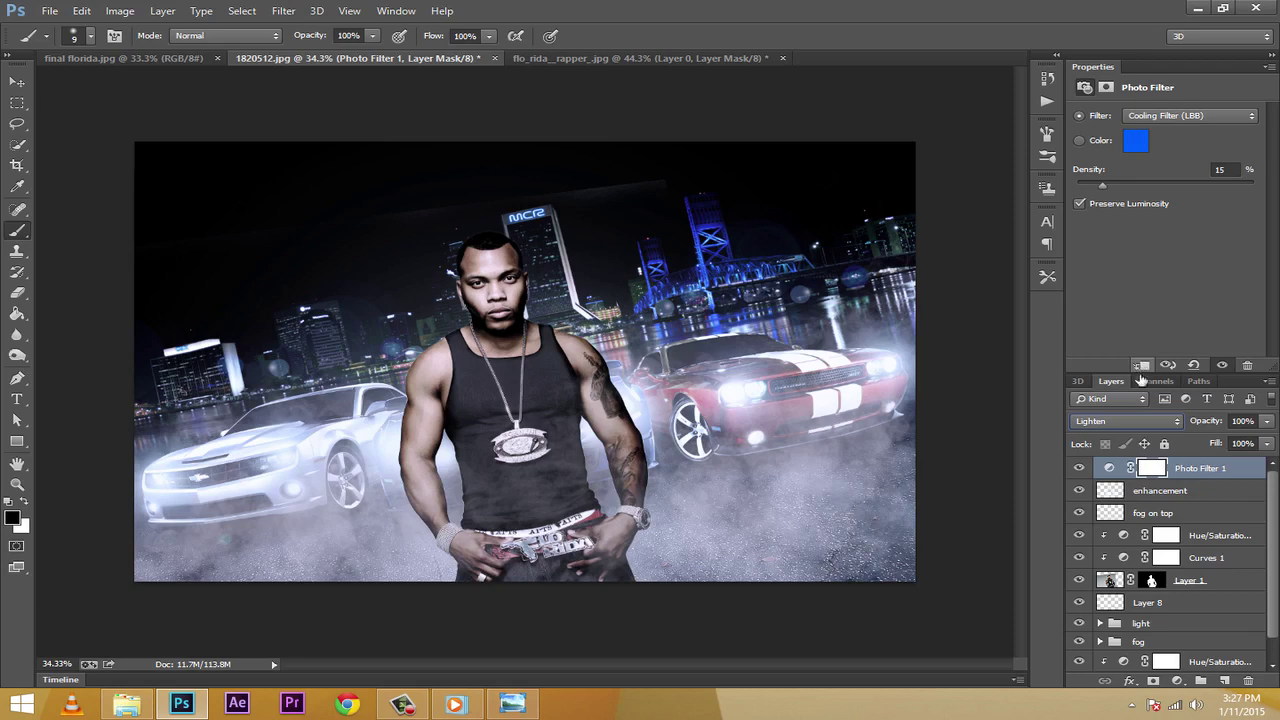
pyautogui.click(1266, 421)
pyautogui.moveTo(1264, 445); pyautogui.dragTo(1240, 468)
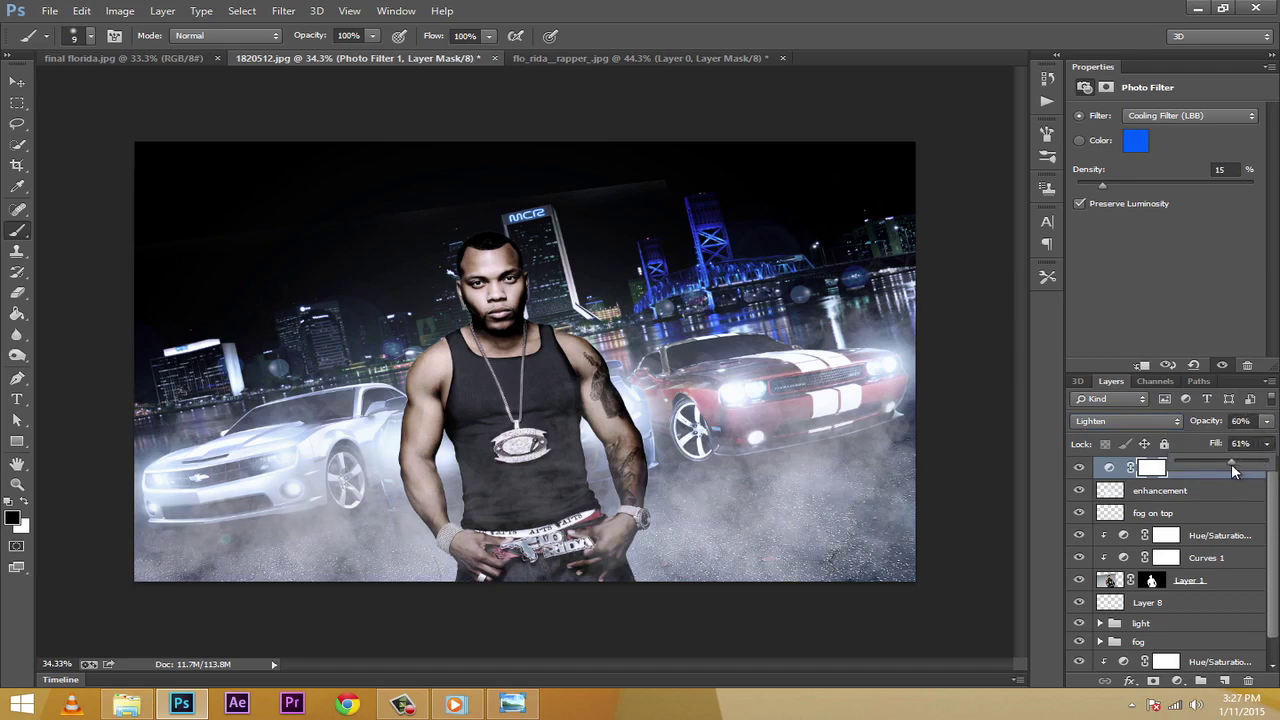
pyautogui.moveTo(1231, 470); pyautogui.dragTo(1229, 469)
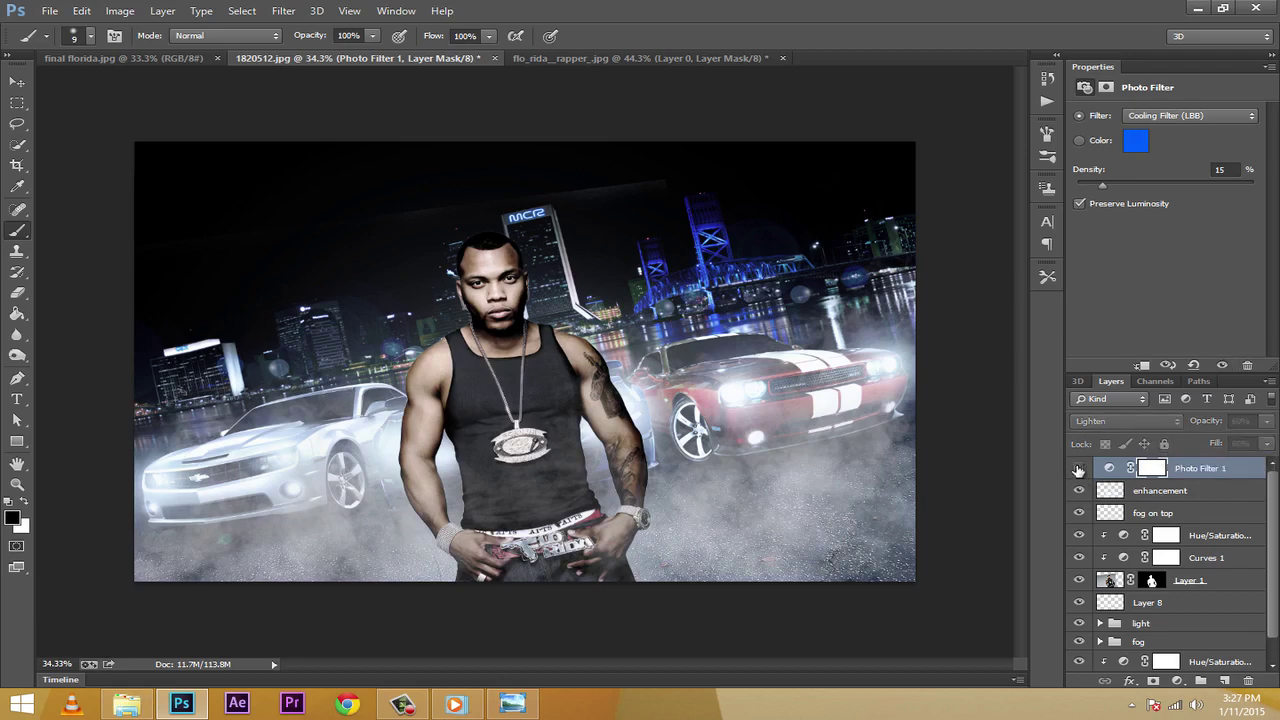
pyautogui.click(1078, 468)
pyautogui.click(1078, 468)
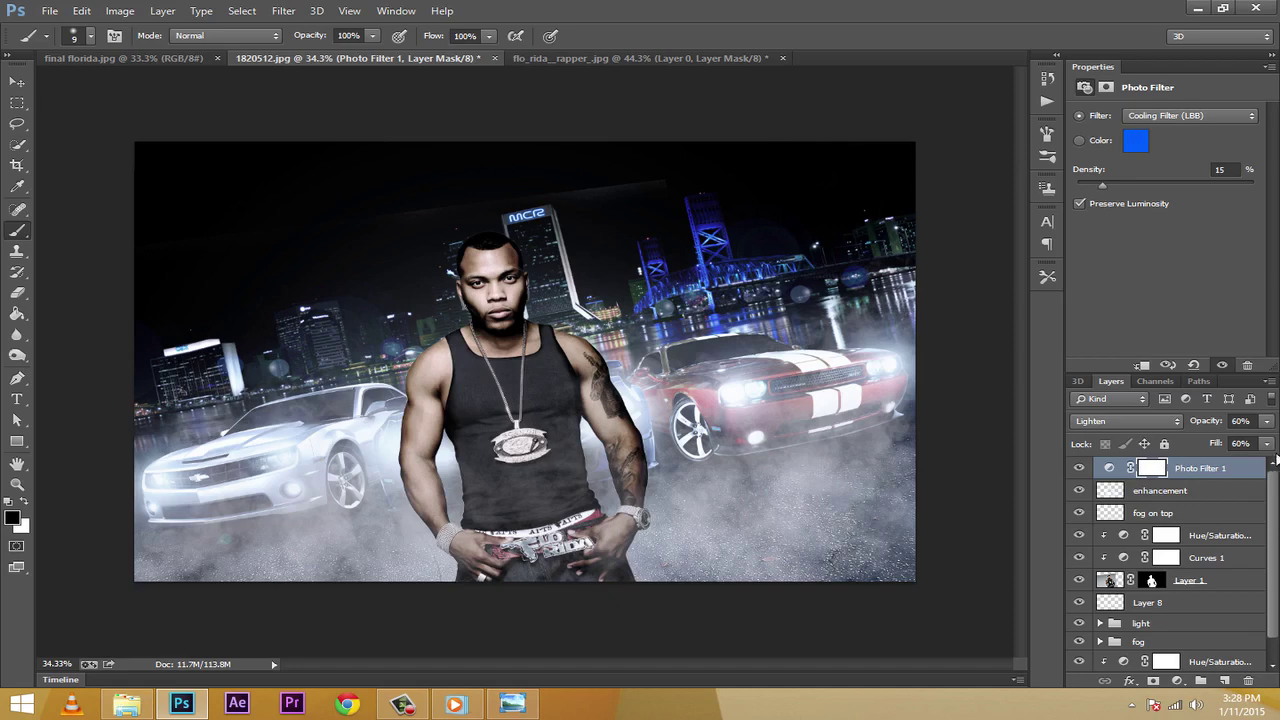
# Add a new empty layer on top named 'light'
pyautogui.click(1226, 681)
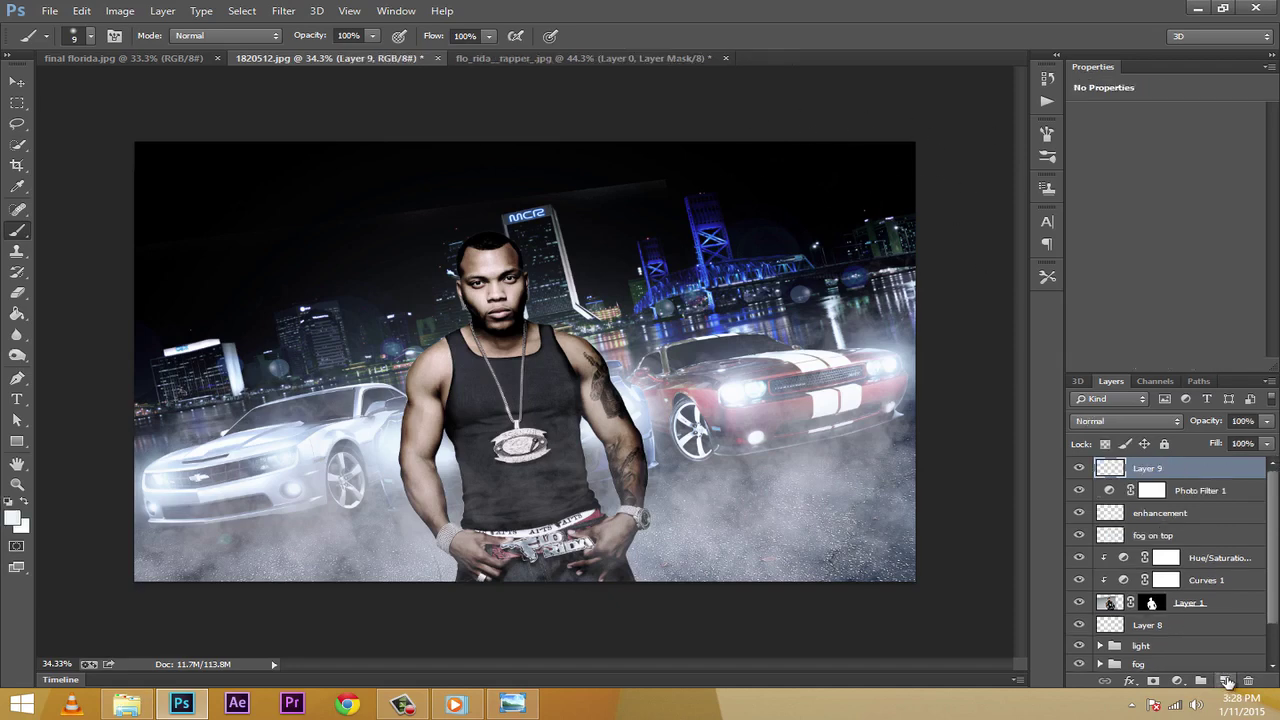
pyautogui.doubleClick(1150, 469)
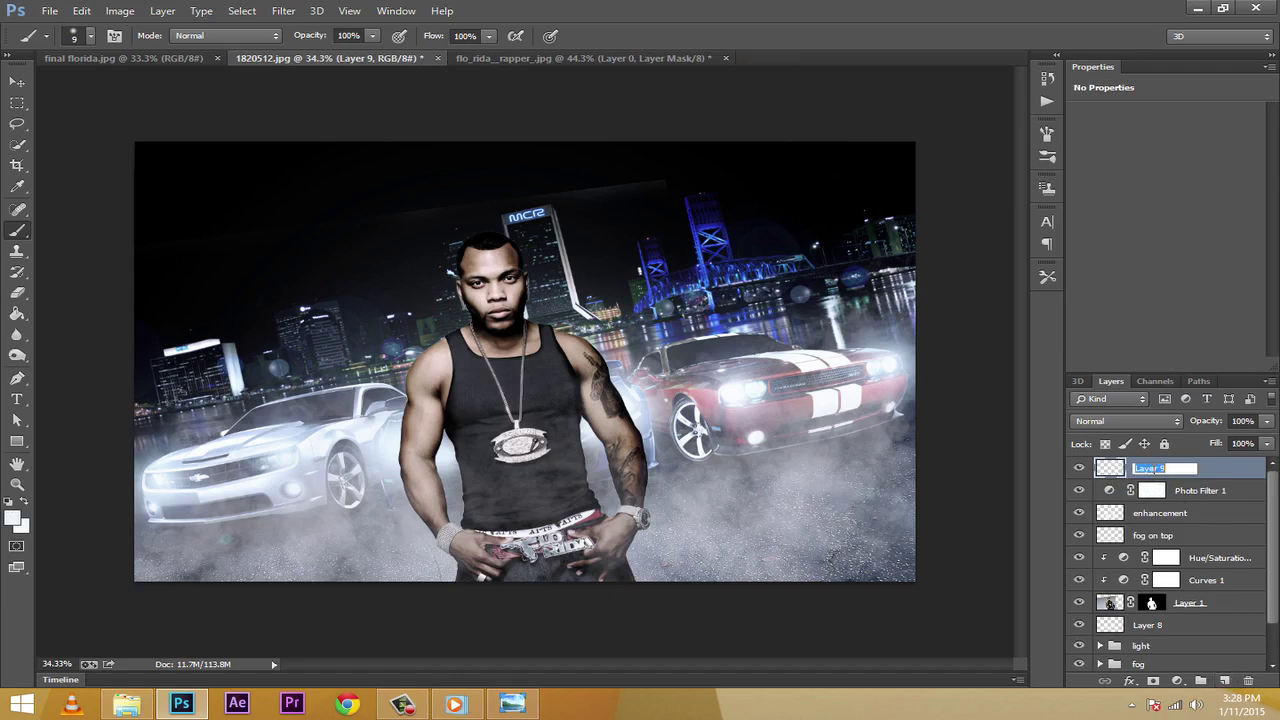
pyautogui.write('light')
pyautogui.press('Return')
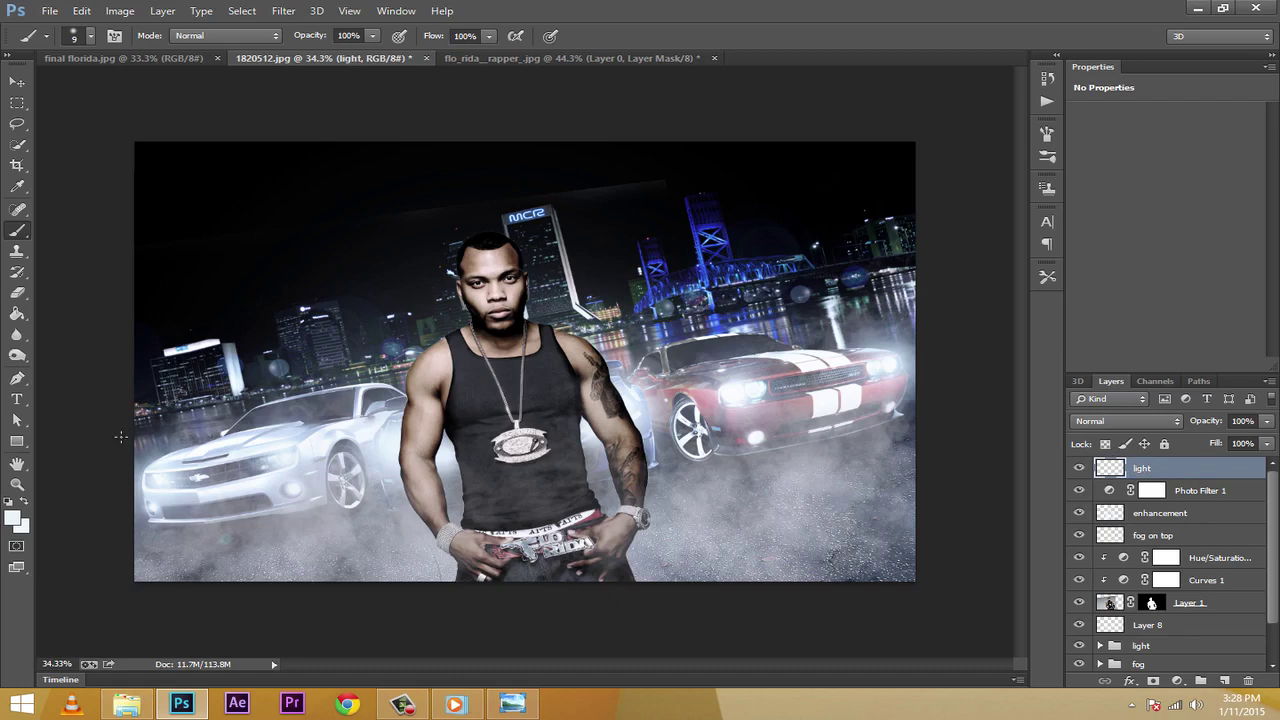
# Set the foreground to pale #f4f8fb sampled from the white car and enlarge the brush to 1100 px
pyautogui.click(13, 517)
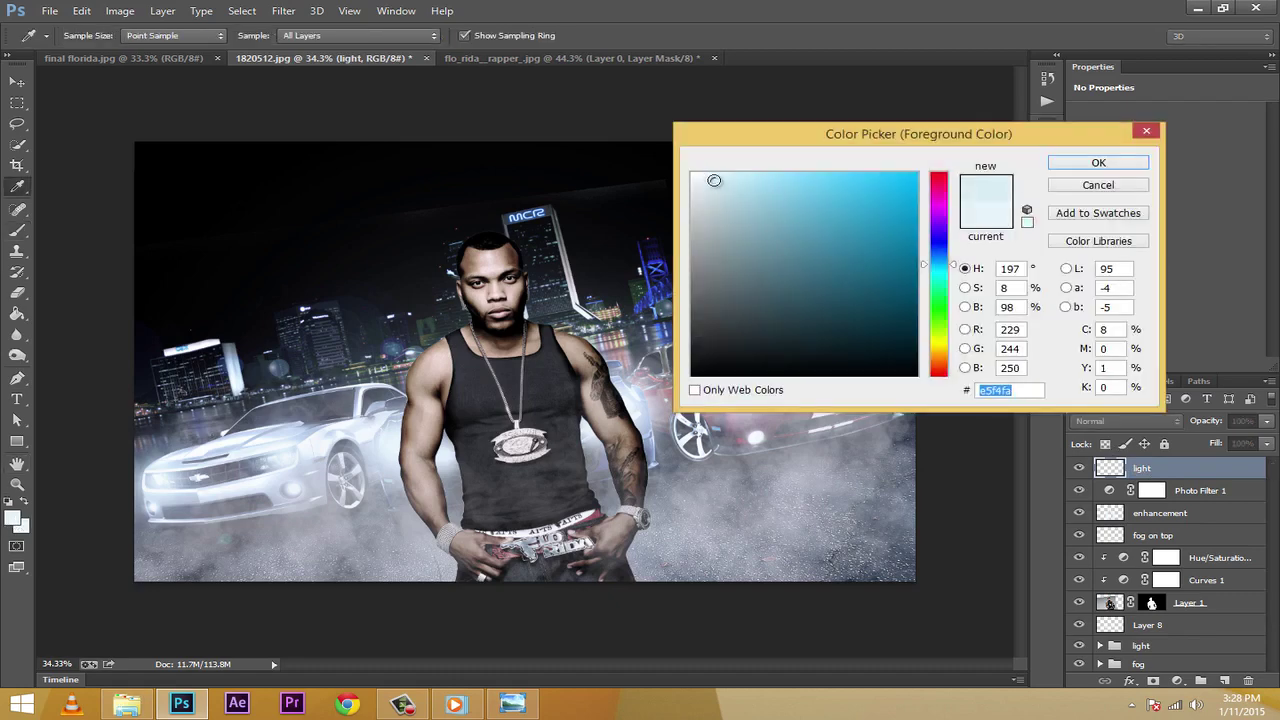
pyautogui.moveTo(711, 179); pyautogui.dragTo(692, 175)
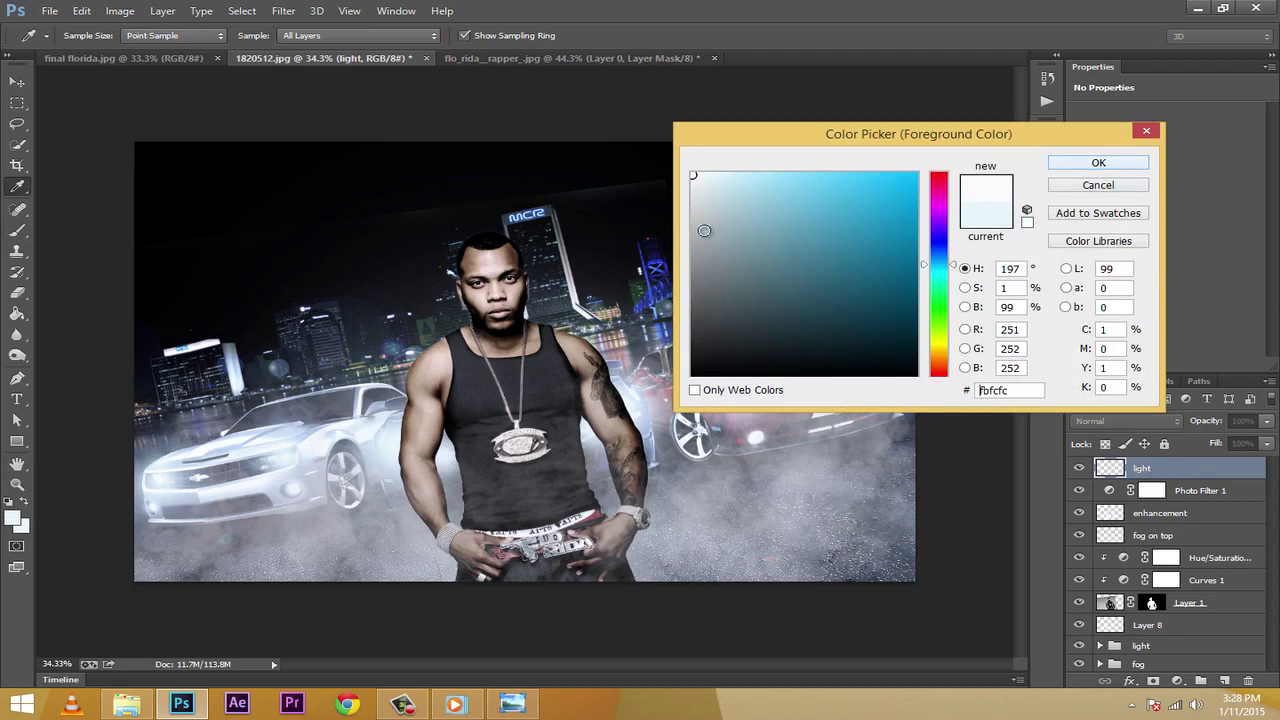
pyautogui.click(288, 456)
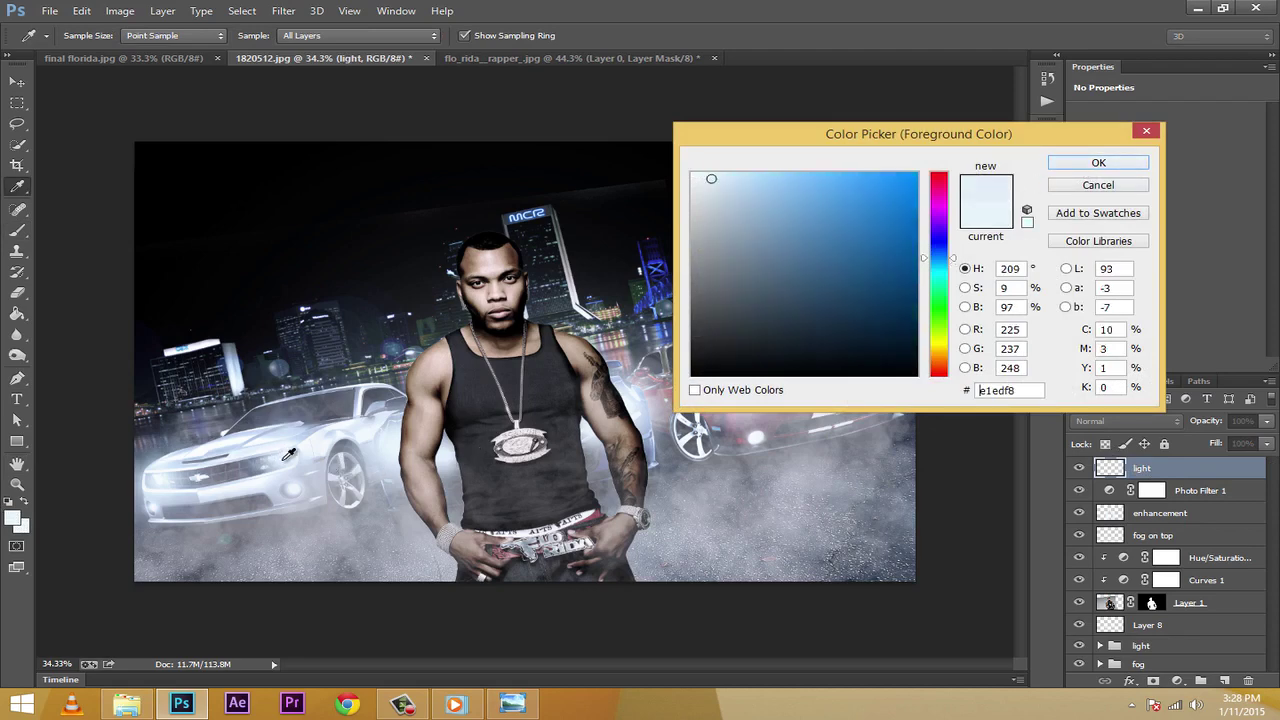
pyautogui.click(288, 456)
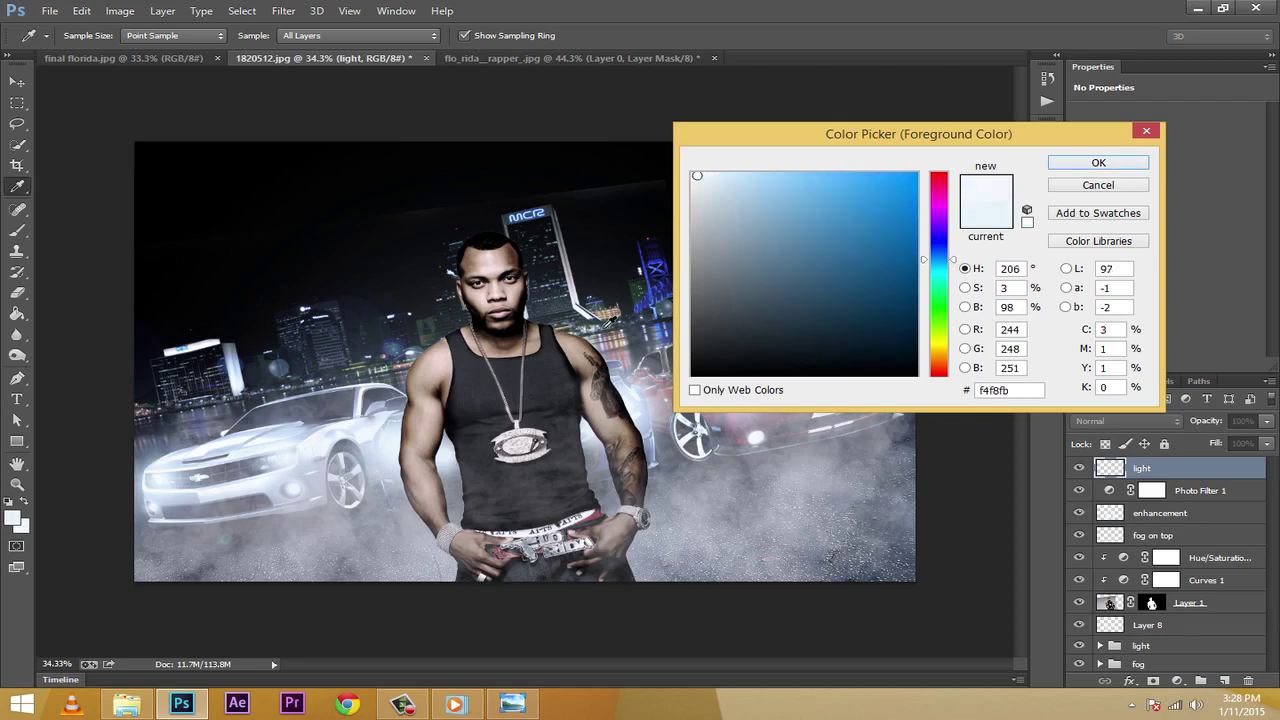
pyautogui.click(1080, 166)
pyautogui.press('b')
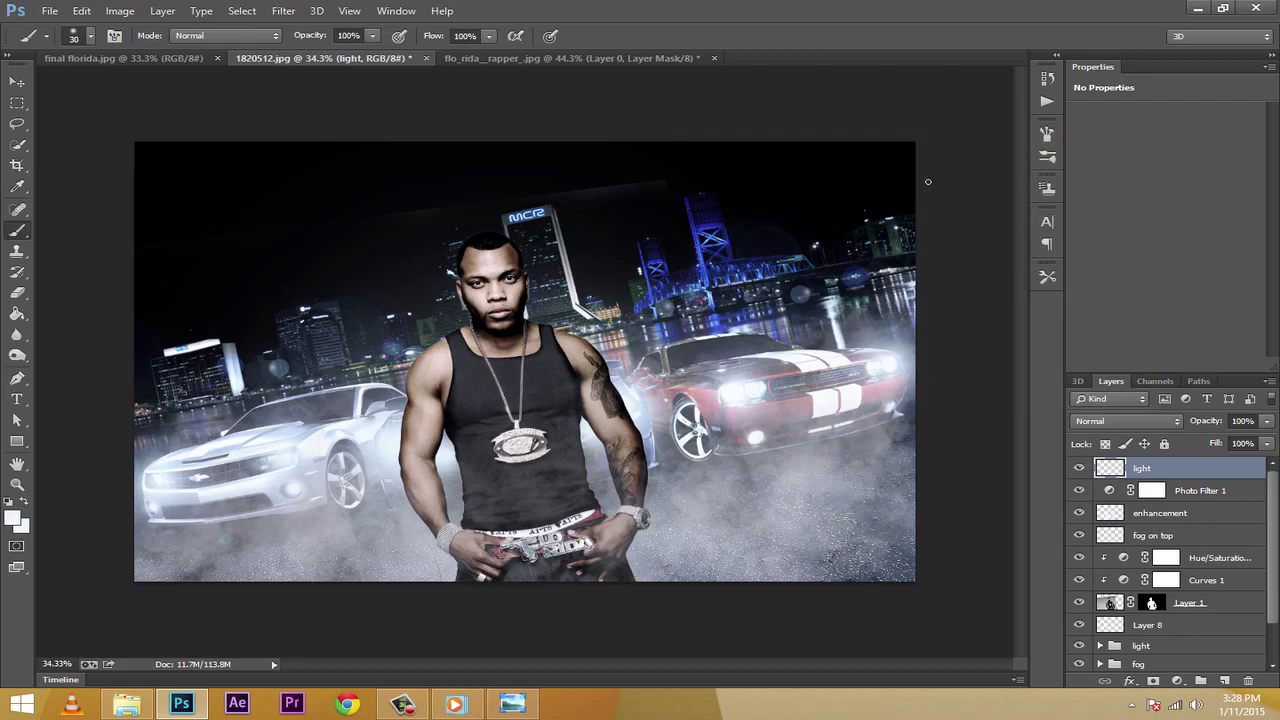
pyautogui.press(']')
pyautogui.press(']')
pyautogui.press(']')
pyautogui.press(']')
pyautogui.press(']')
pyautogui.press(']')
pyautogui.press(']')
pyautogui.press(']')
pyautogui.press(']')
pyautogui.press(']')
pyautogui.press(']')
pyautogui.press(']')
pyautogui.press(']')
pyautogui.press(']')
pyautogui.press(']')
pyautogui.press(']')
pyautogui.press(']')
pyautogui.press(']')
pyautogui.press(']')
pyautogui.press(']')
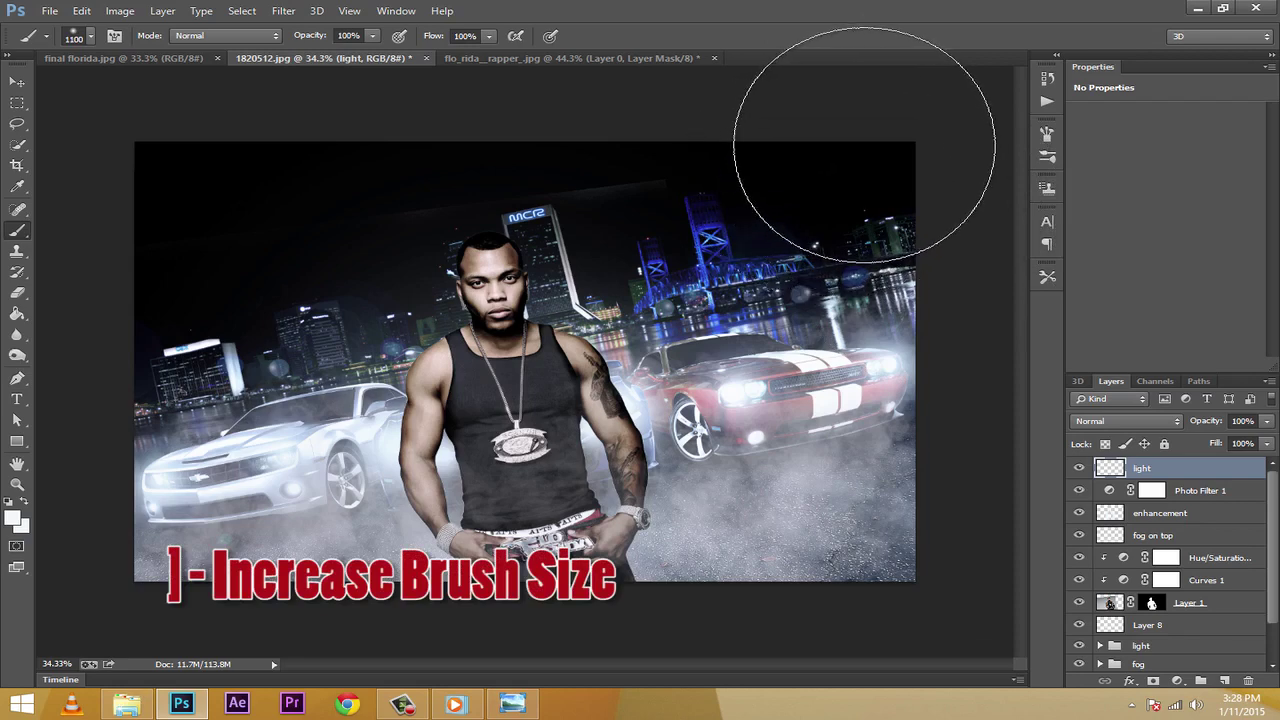
# Dab a white glow into the top-right sky, duplicate it, and scale the copy to about 416% by 272%
pyautogui.click(865, 160)
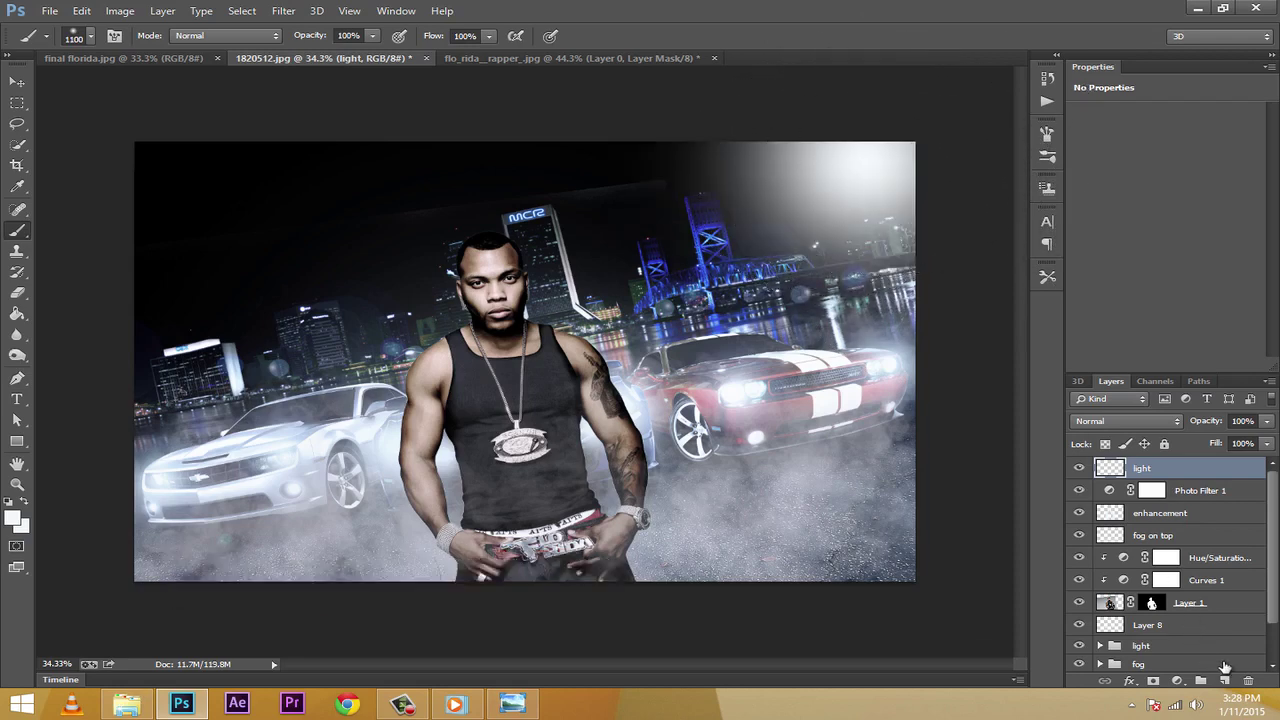
pyautogui.hotkey('ctrl', 'j')
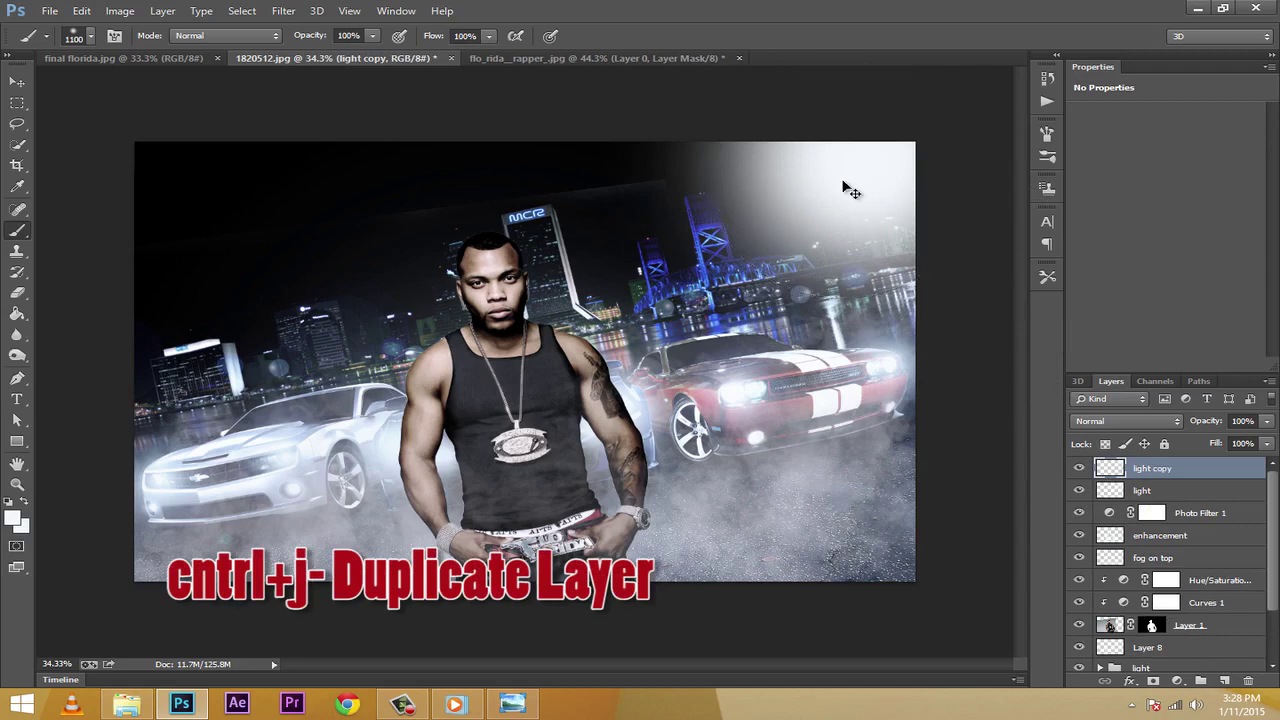
pyautogui.hotkey('ctrl', 't')
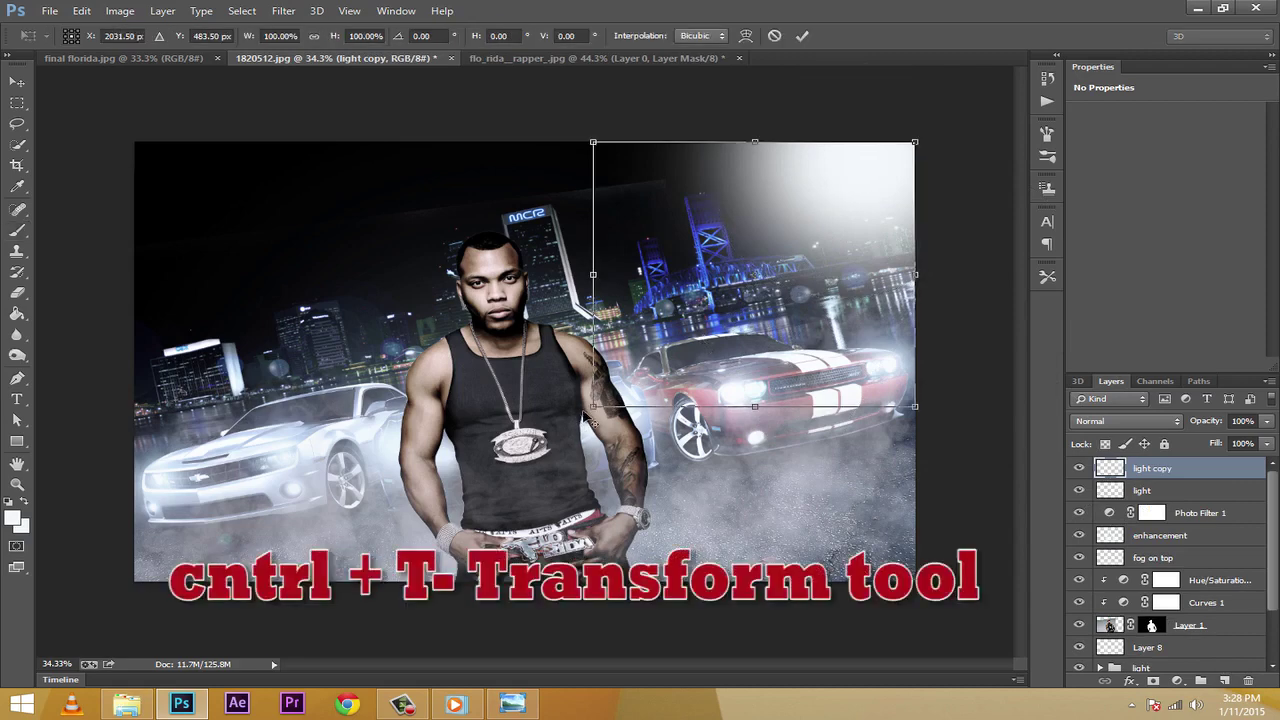
pyautogui.moveTo(593, 407); pyautogui.dragTo(82, 636)
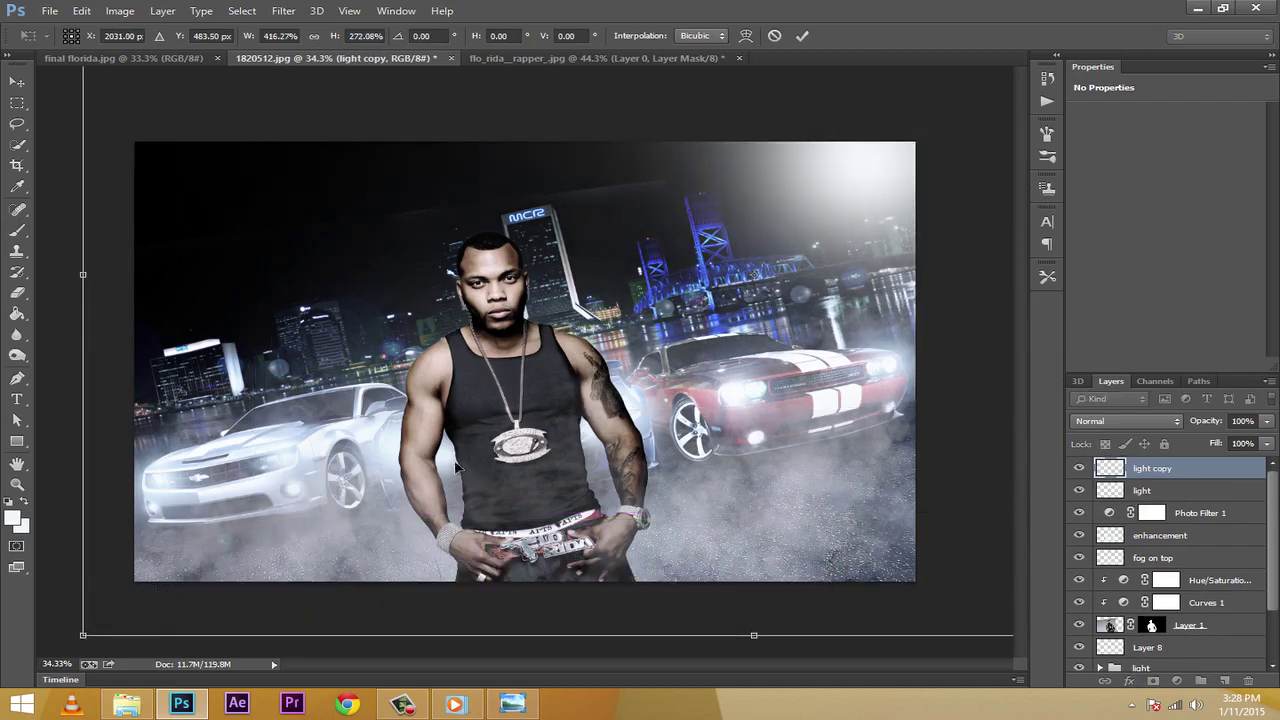
pyautogui.click(802, 36)
pyautogui.press('b')
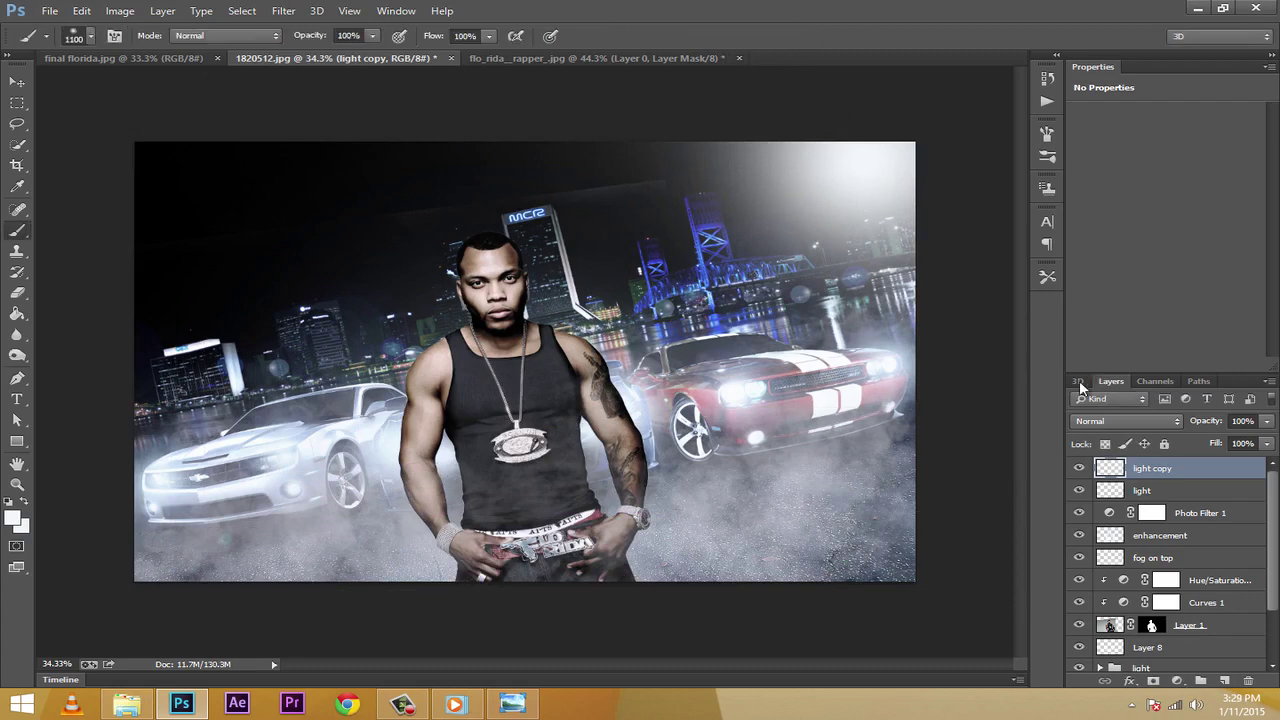
# Set the light layer to Linear Dodge (Add) with 60% fill
pyautogui.click(1162, 491)
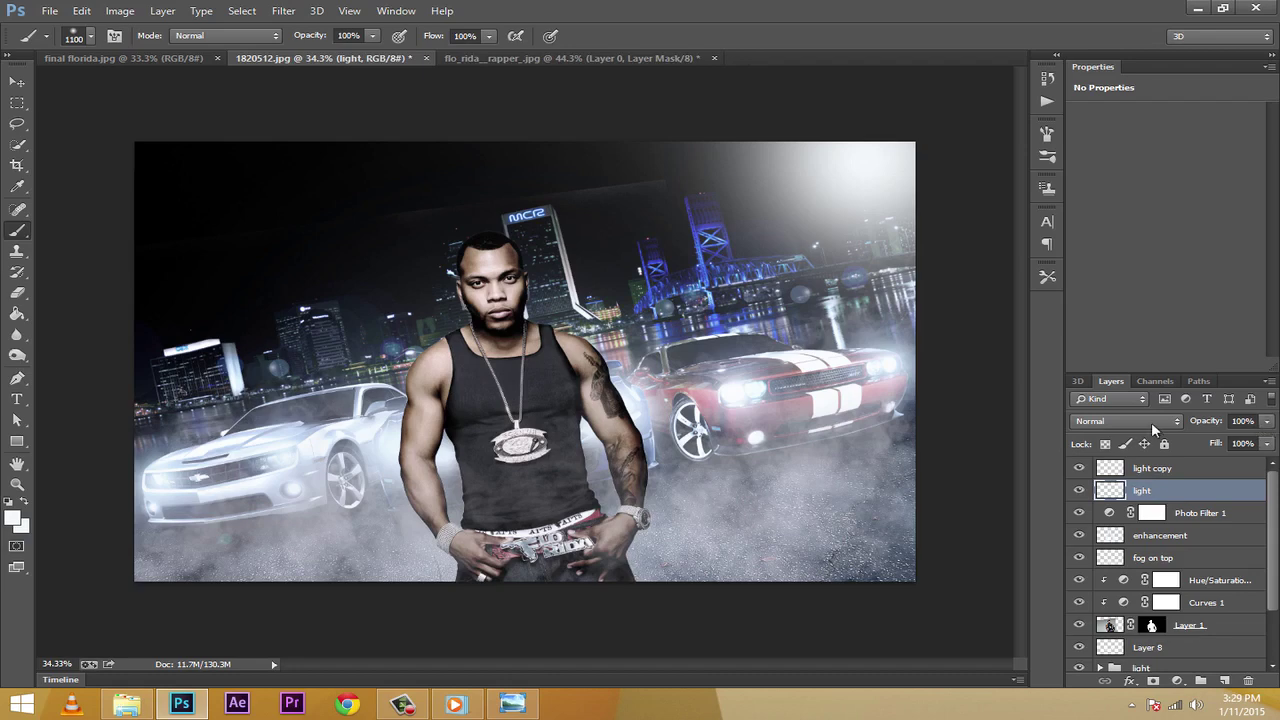
pyautogui.click(1149, 422)
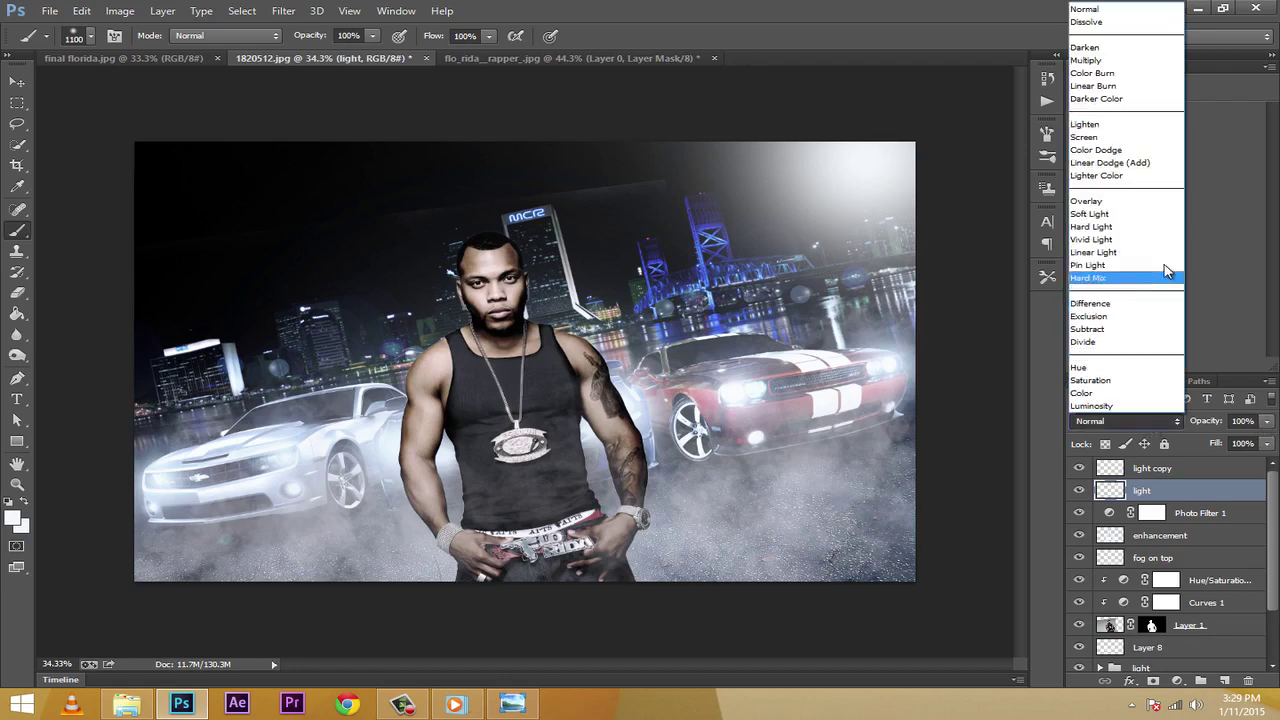
pyautogui.click(1135, 163)
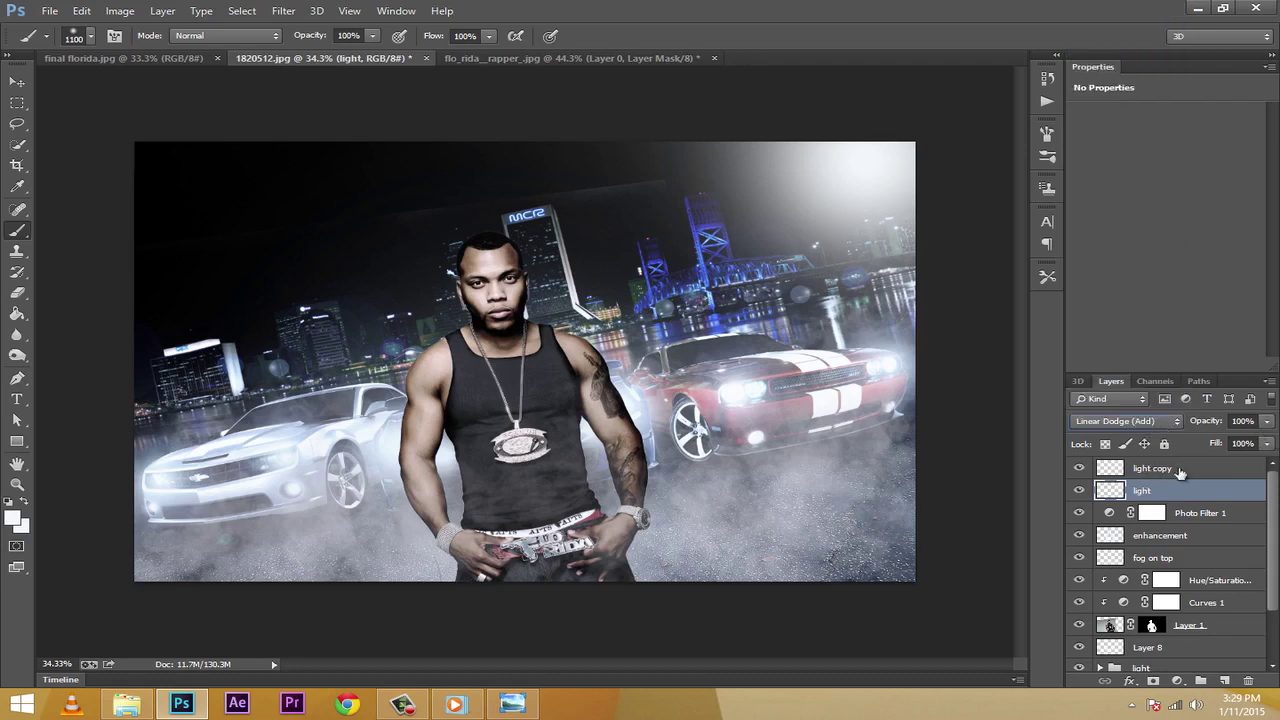
pyautogui.click(1268, 443)
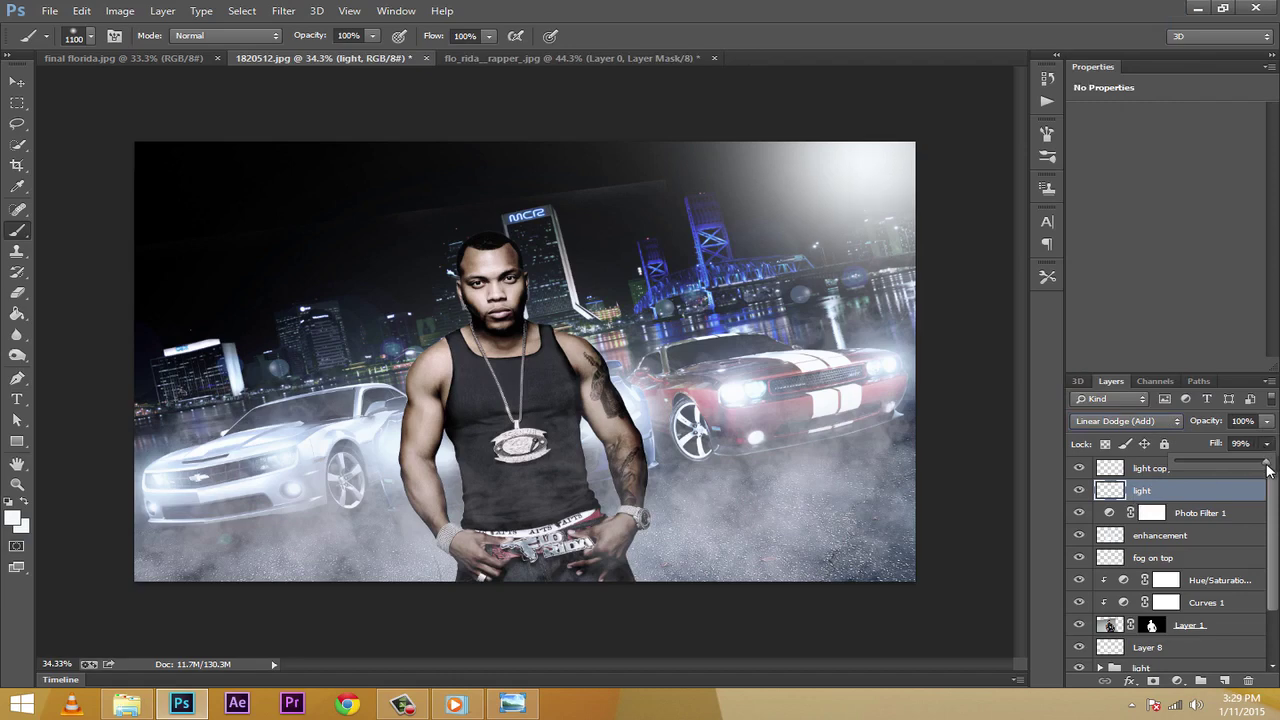
pyautogui.moveTo(1268, 470); pyautogui.dragTo(1234, 470)
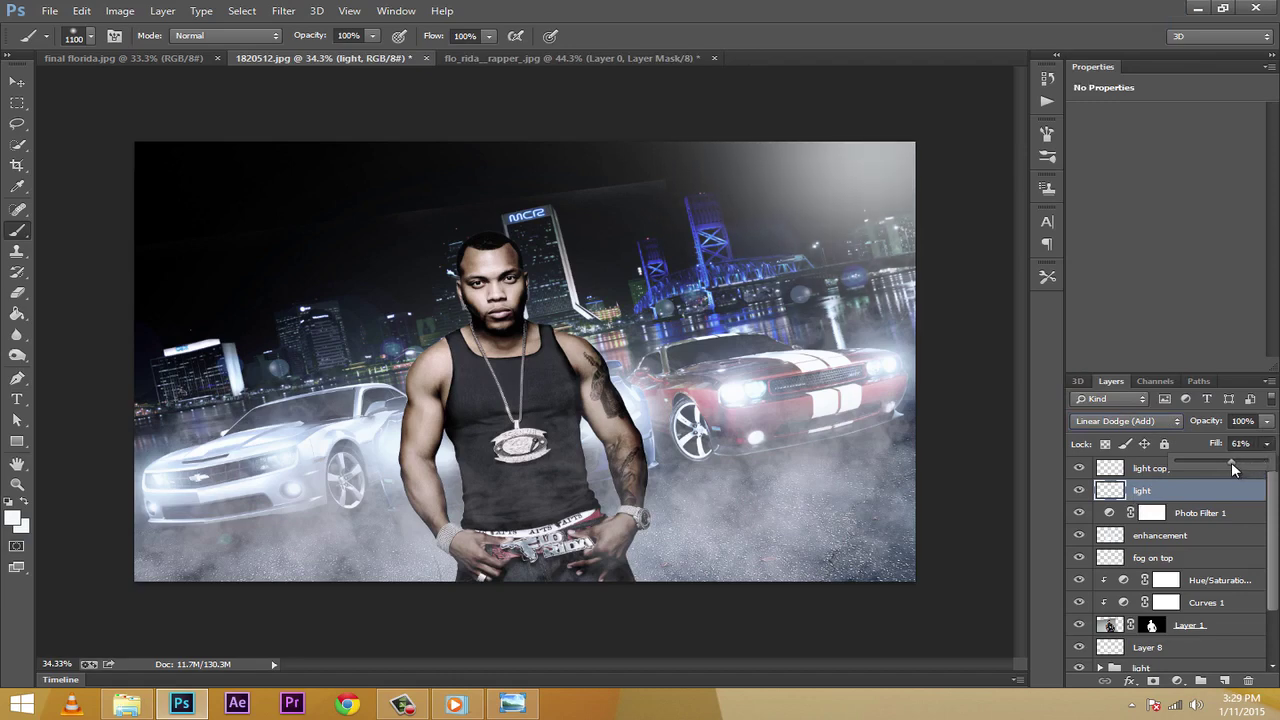
pyautogui.click(1256, 444)
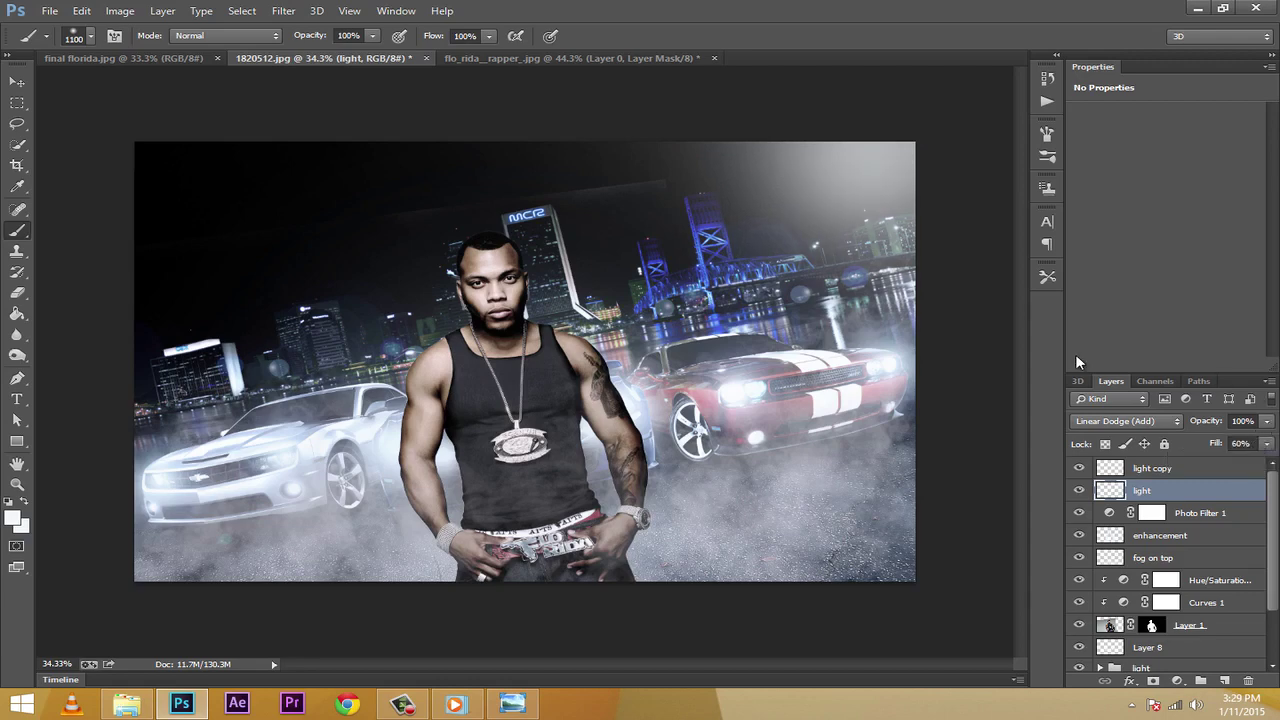
# Rename the 'light copy' layer to 'spread' and reselect the light layer
pyautogui.click(1152, 468)
pyautogui.doubleClick(1149, 469)
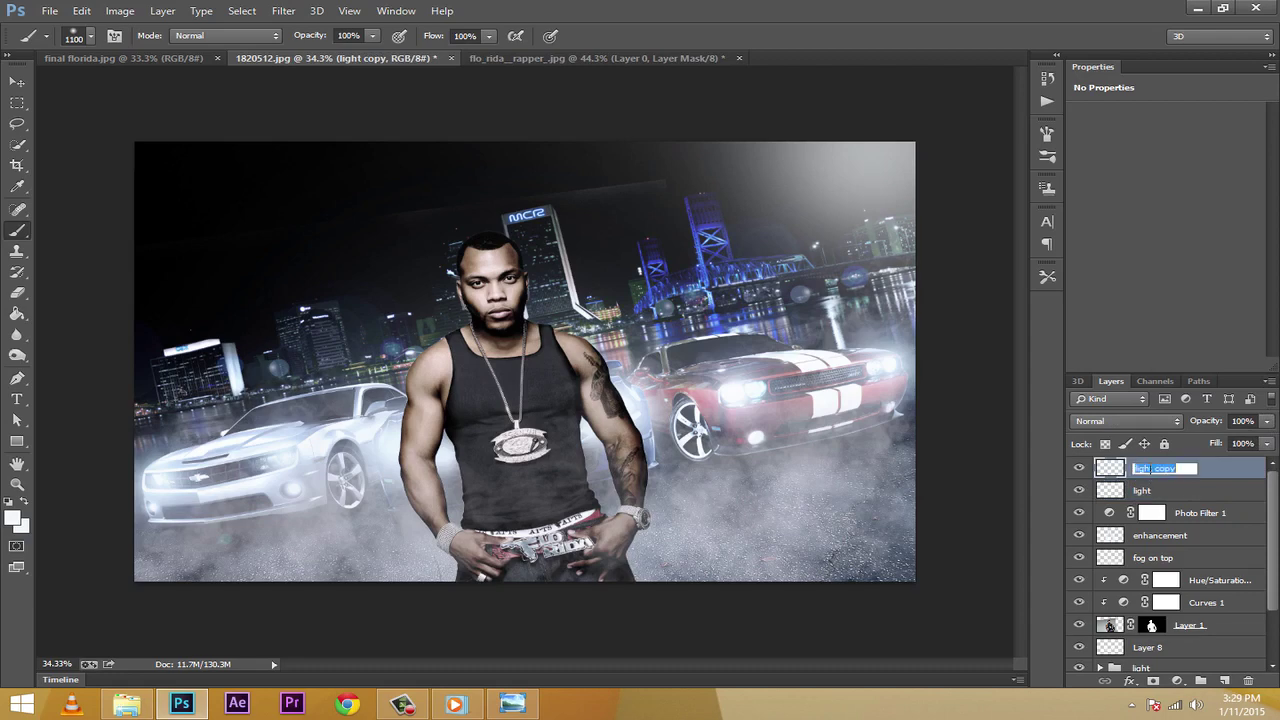
pyautogui.write('spread')
pyautogui.press('Return')
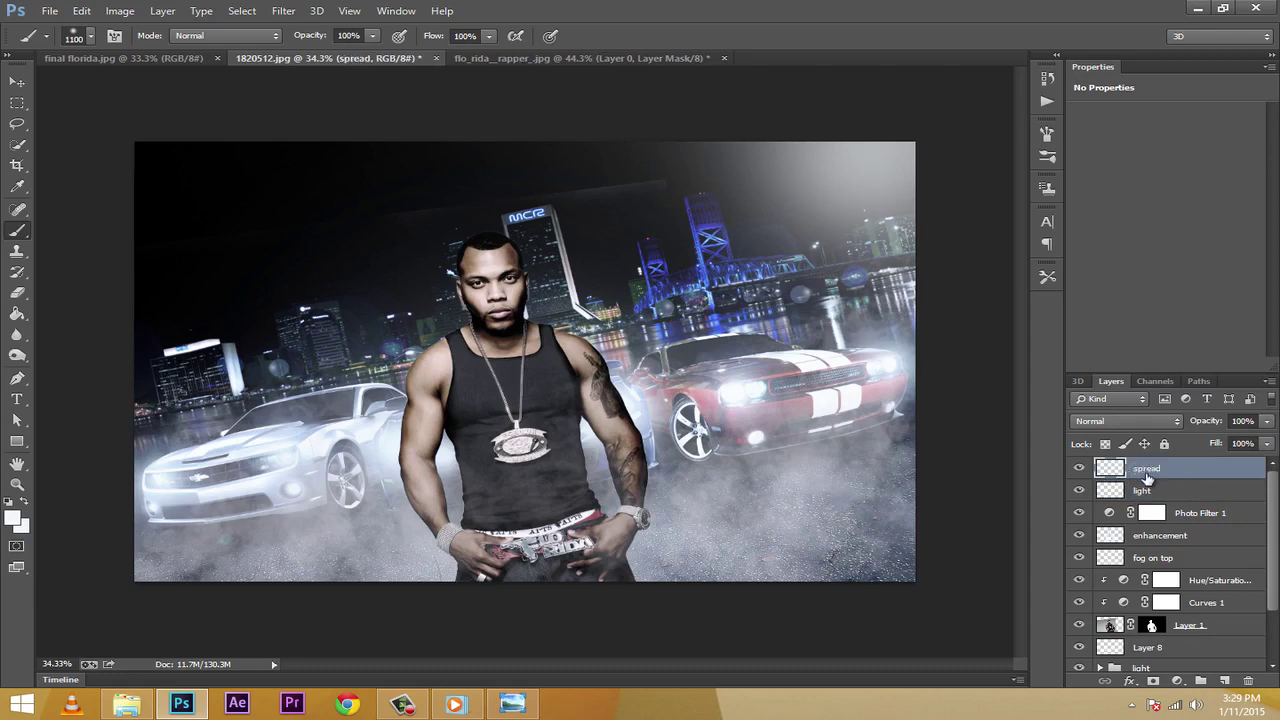
pyautogui.hotkey('shift', 'alt', 'a')
pyautogui.click(1165, 490)
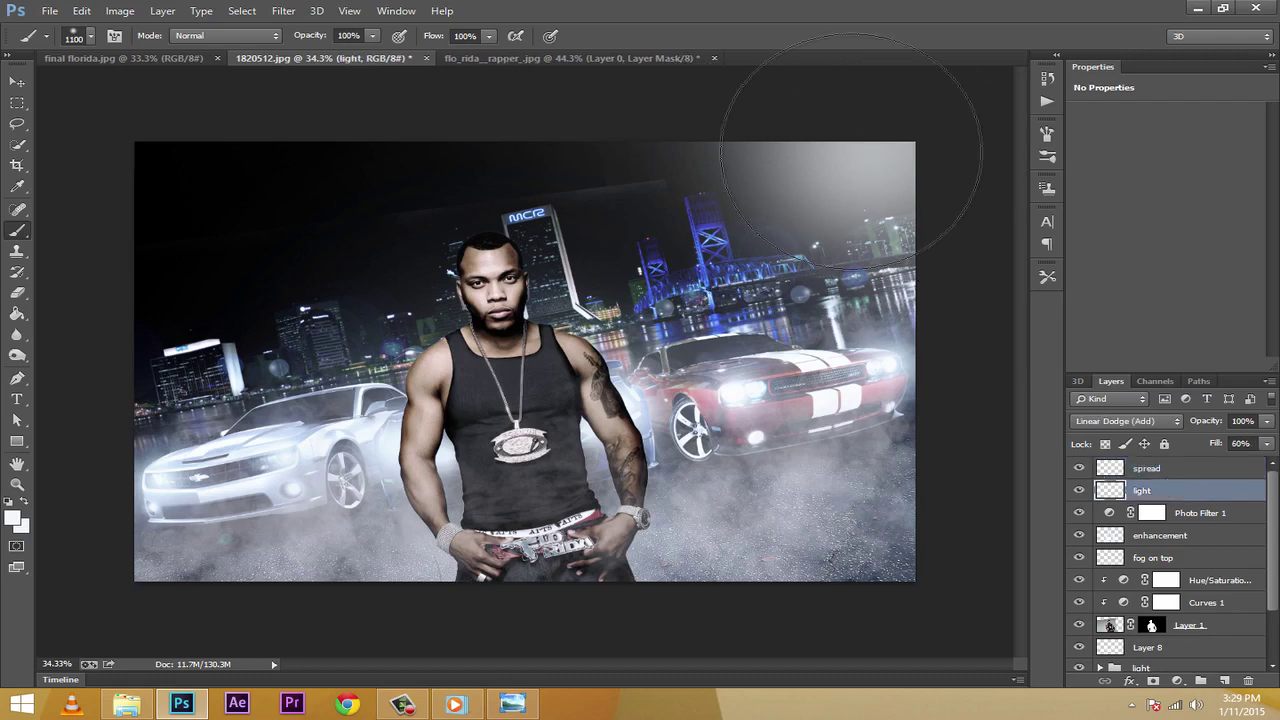
pyautogui.click(1178, 682)
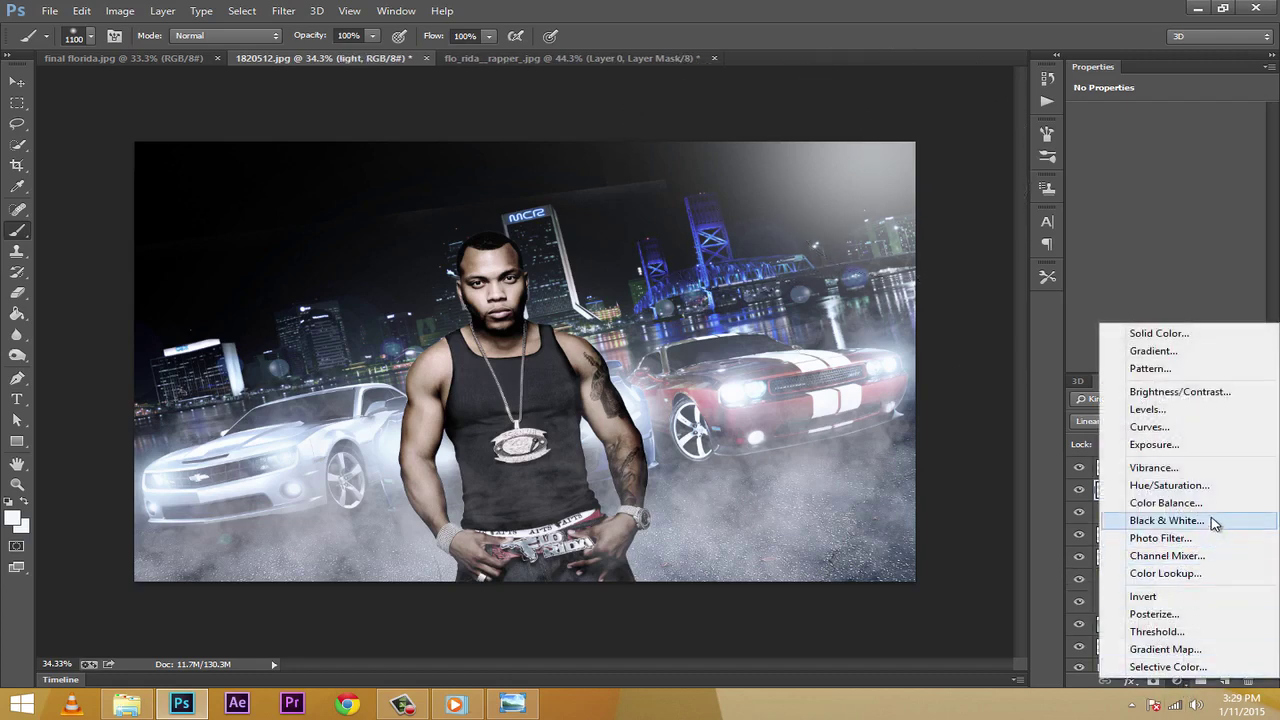
# Clip a colorizing Hue/Saturation to the light layer: hue 227, saturation 100, lightness -10
pyautogui.click(1170, 485)
pyautogui.click(1142, 365)
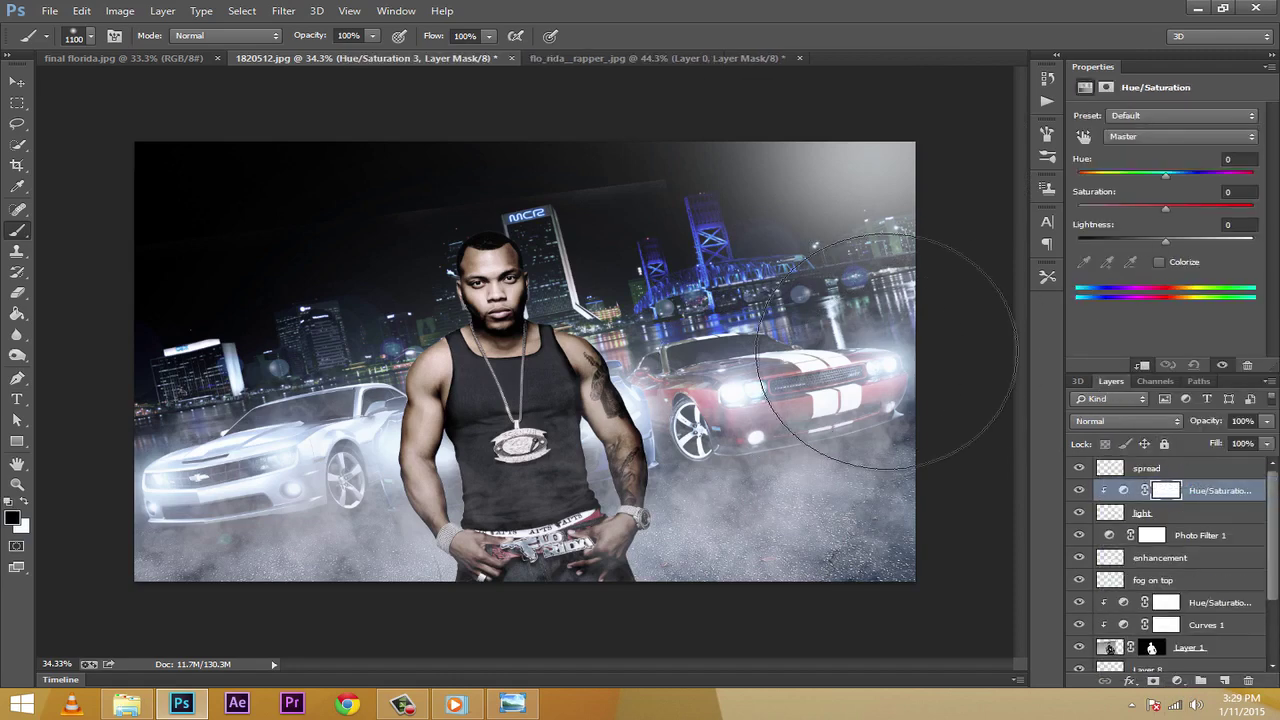
pyautogui.click(1158, 262)
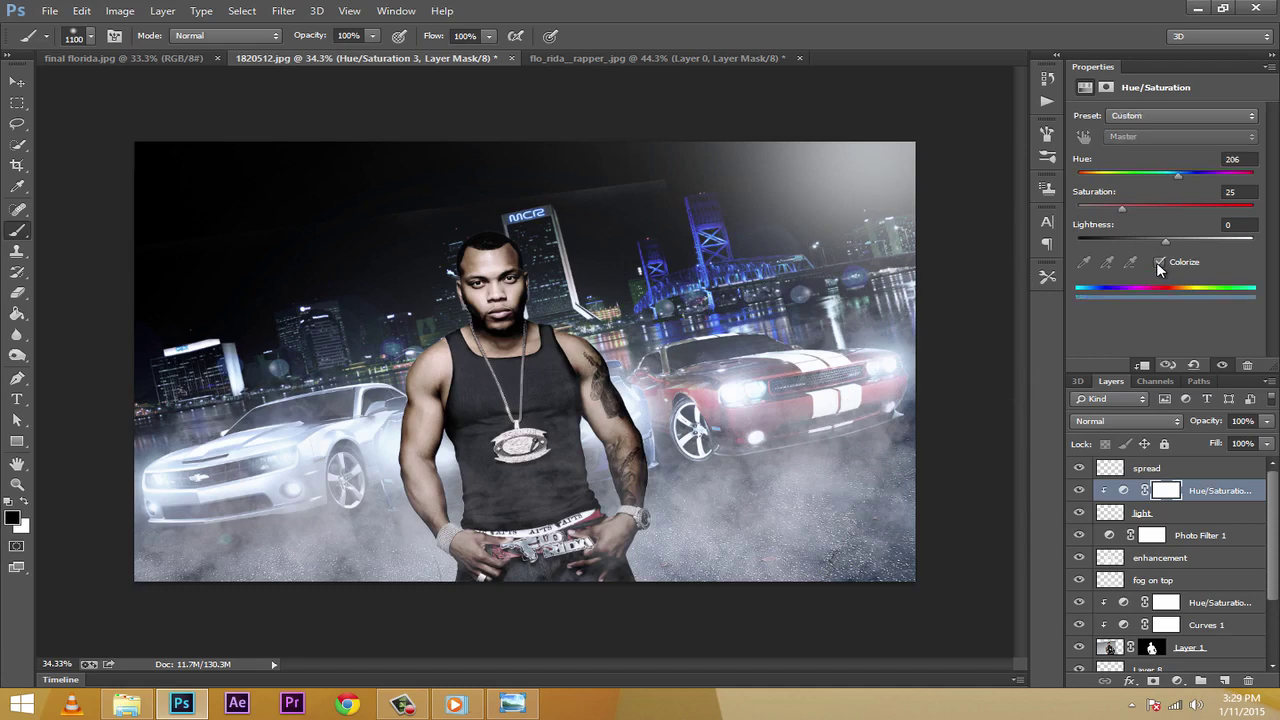
pyautogui.moveTo(1120, 206); pyautogui.dragTo(1154, 205)
pyautogui.moveTo(1180, 175); pyautogui.dragTo(1189, 177)
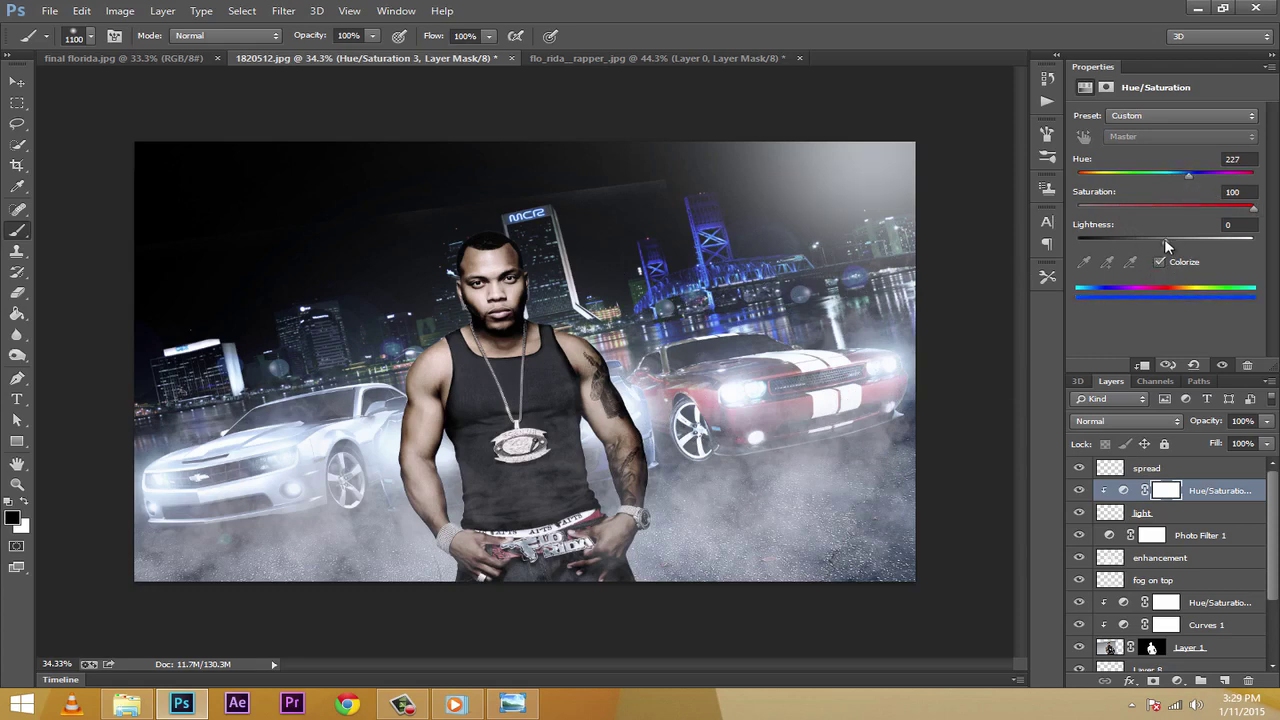
pyautogui.moveTo(1165, 241); pyautogui.dragTo(1153, 243)
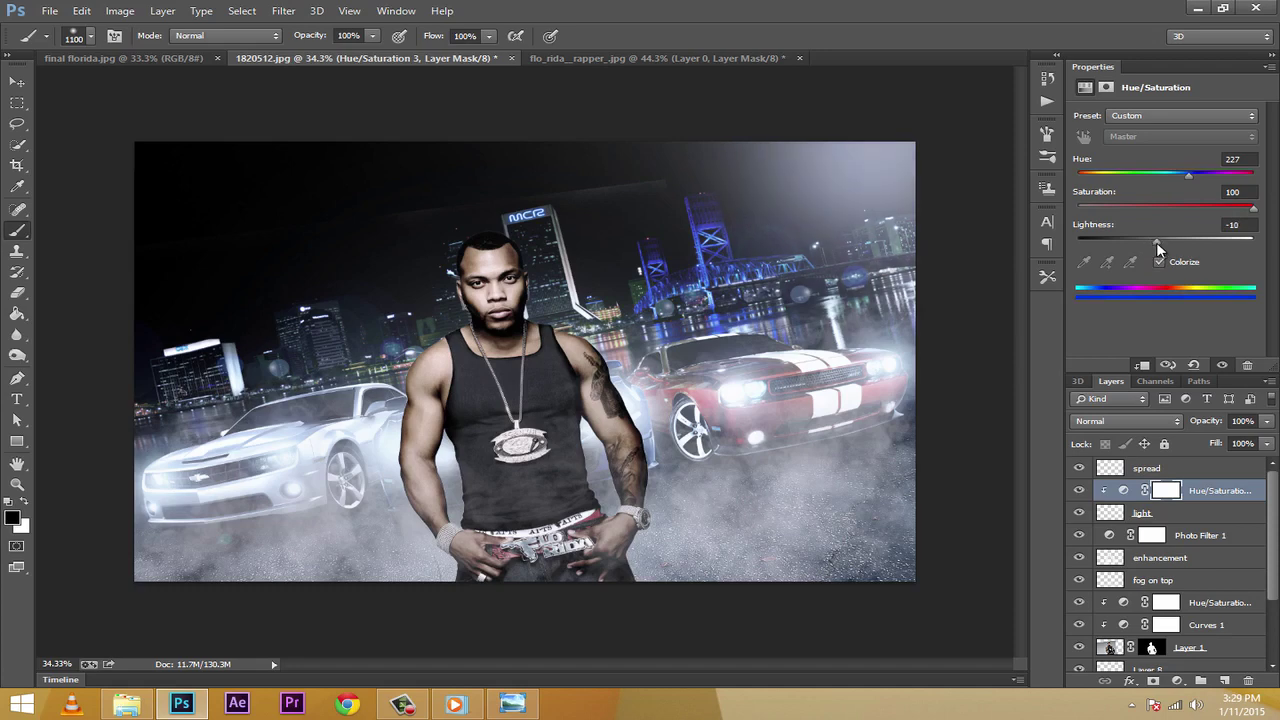
pyautogui.click(1170, 468)
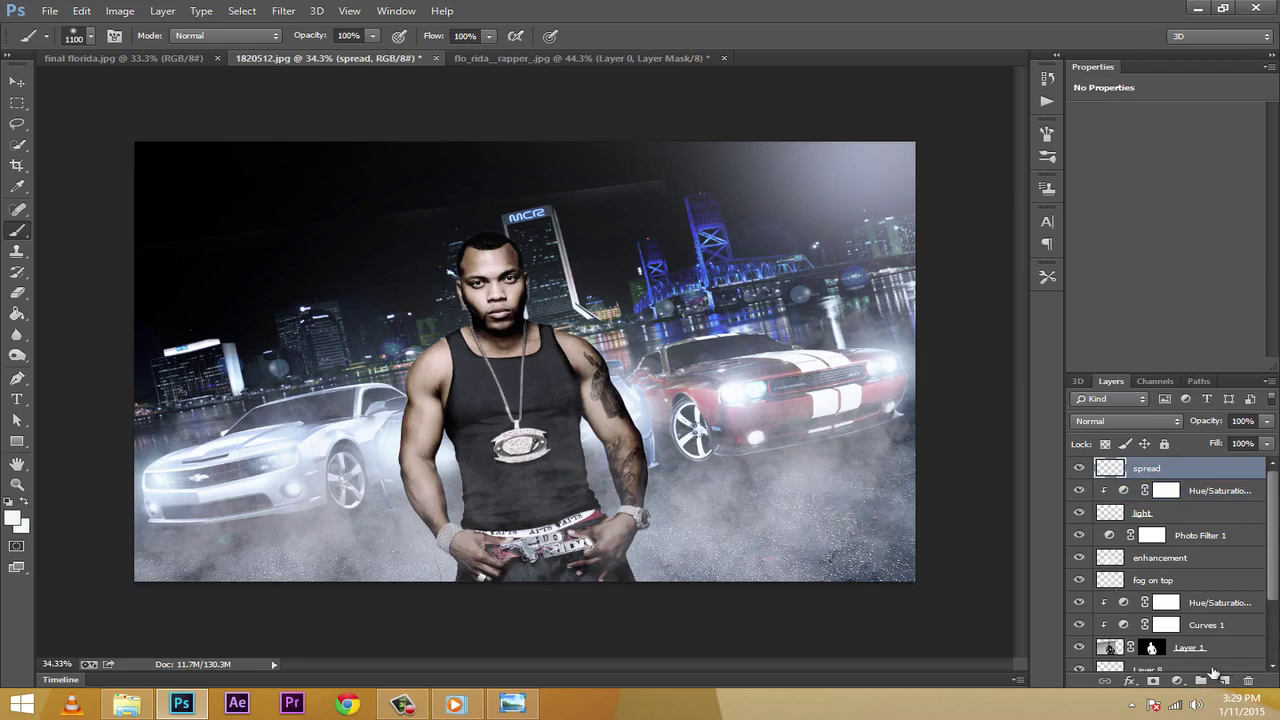
# Tint spread blue-violet with a clipped Colorize Hue/Saturation: hue 253, saturation 25, lightness -25
pyautogui.click(1177, 681)
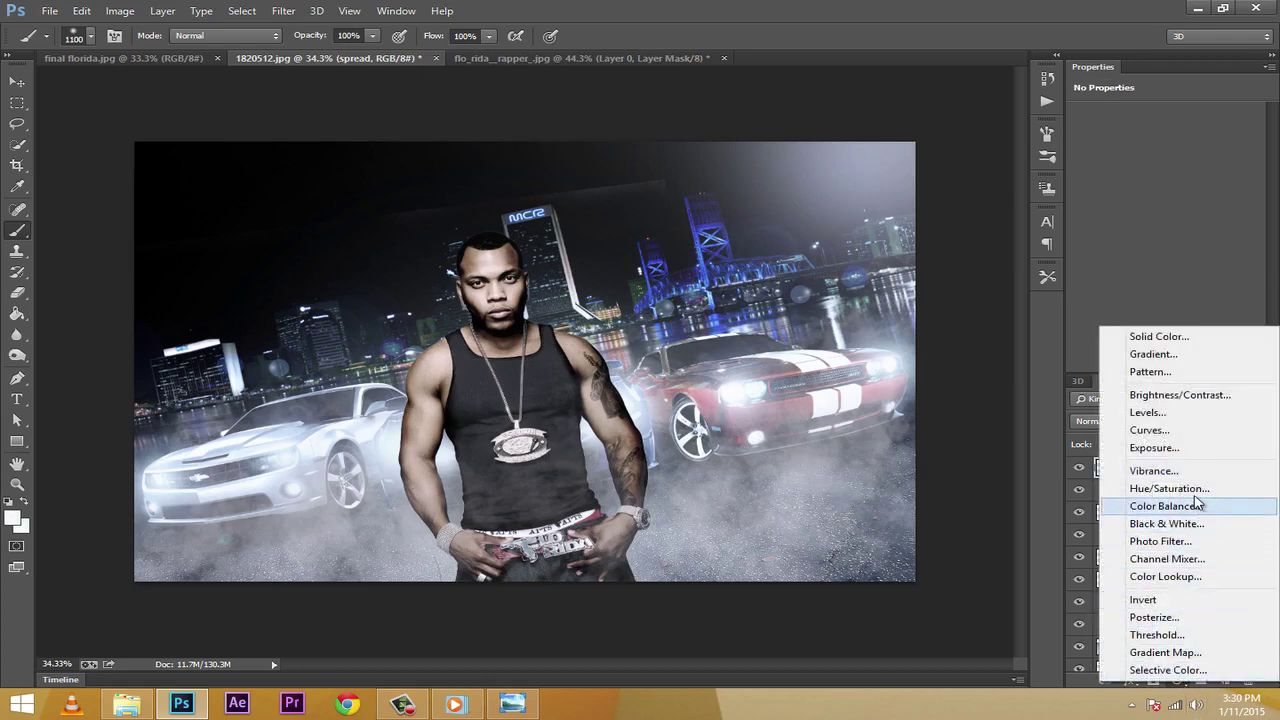
pyautogui.click(1185, 488)
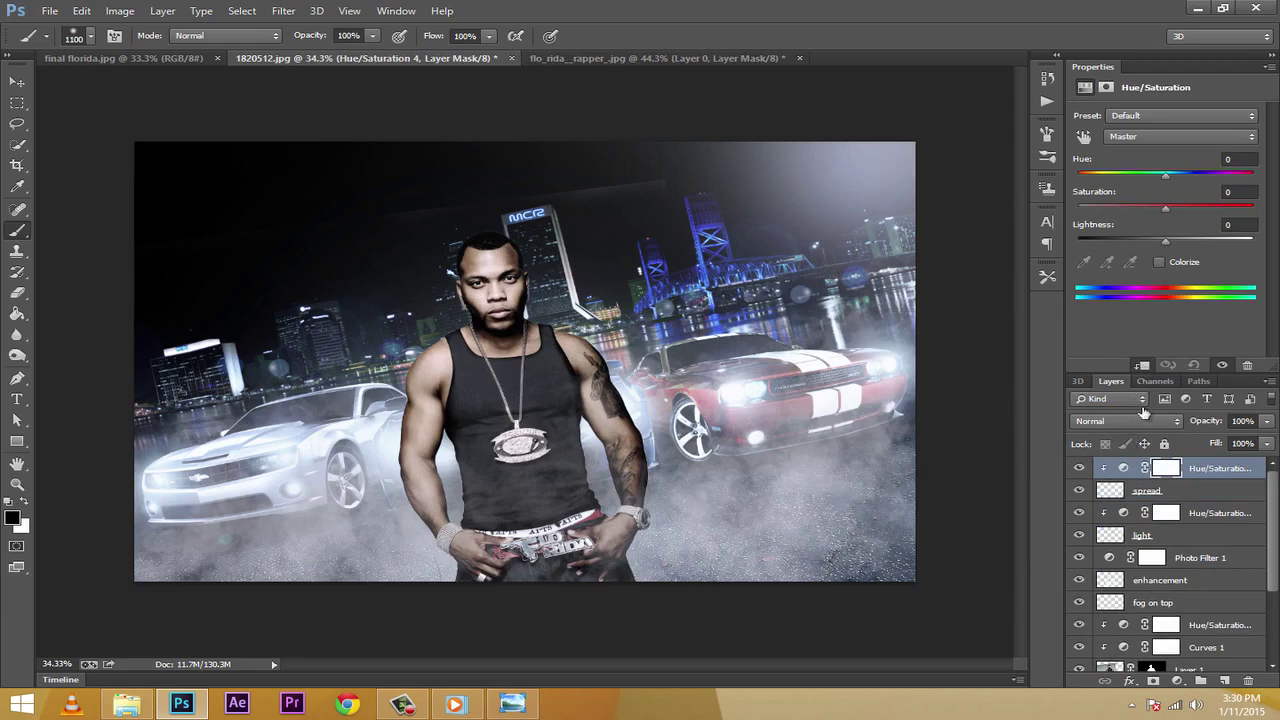
pyautogui.click(1160, 263)
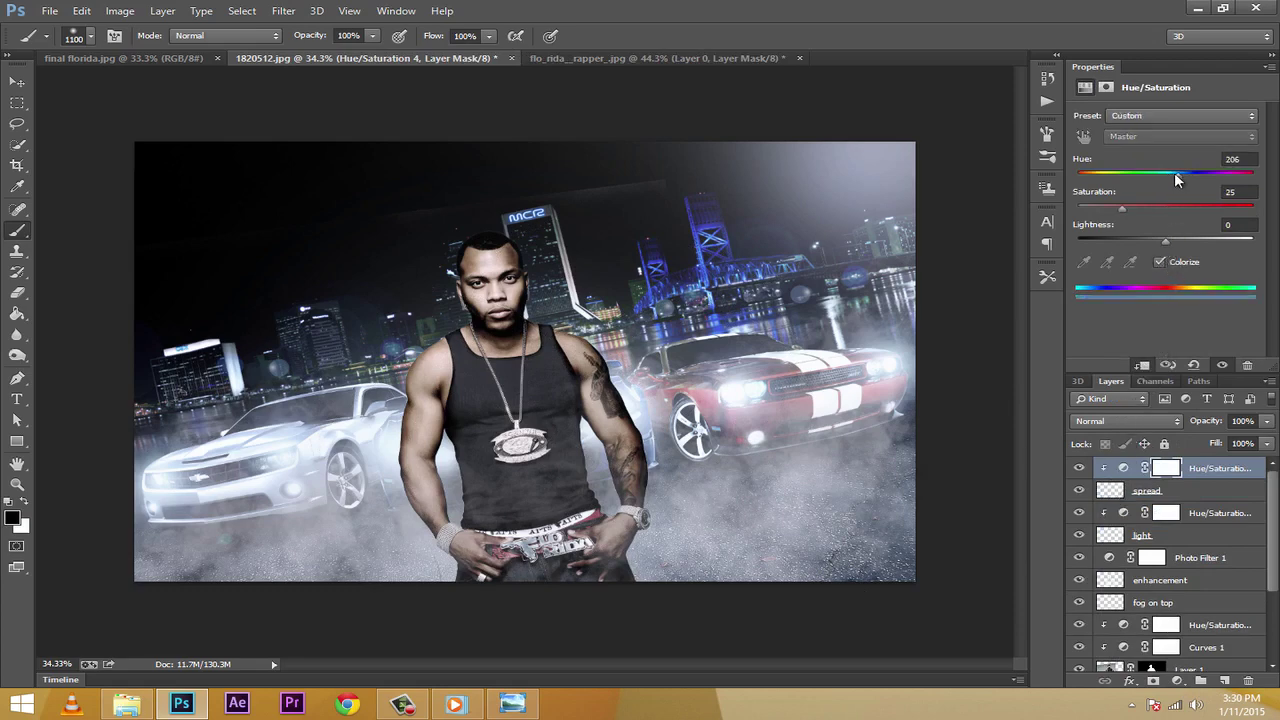
pyautogui.moveTo(1161, 245); pyautogui.dragTo(1139, 245)
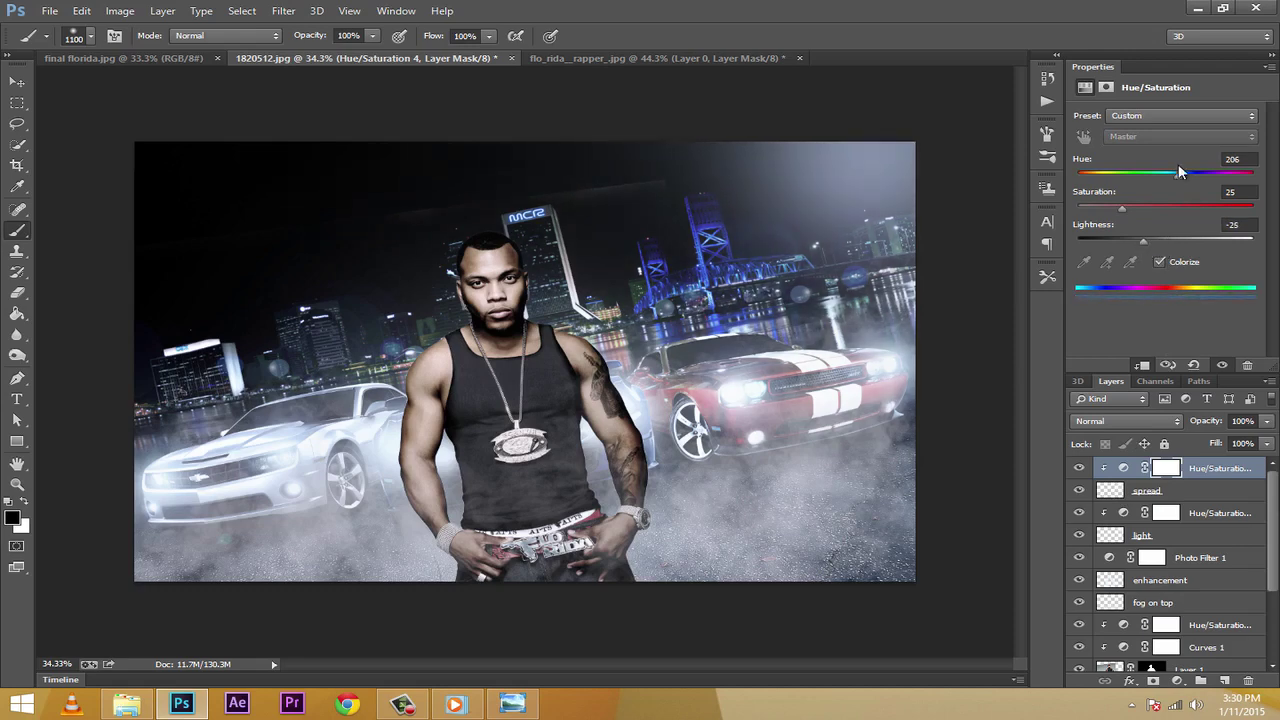
pyautogui.moveTo(1178, 165); pyautogui.dragTo(1191, 174)
pyautogui.click(1177, 680)
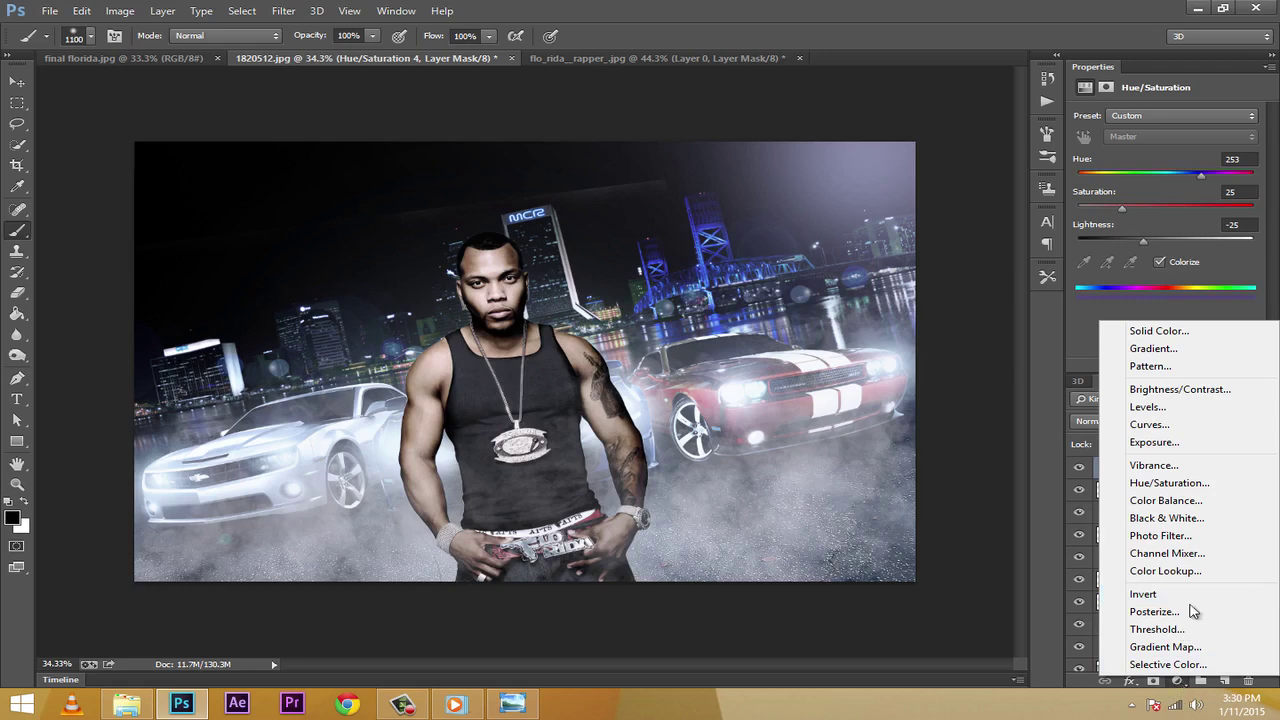
# Add a Levels adjustment and raise the Blue channel's output black to 35
pyautogui.click(1194, 409)
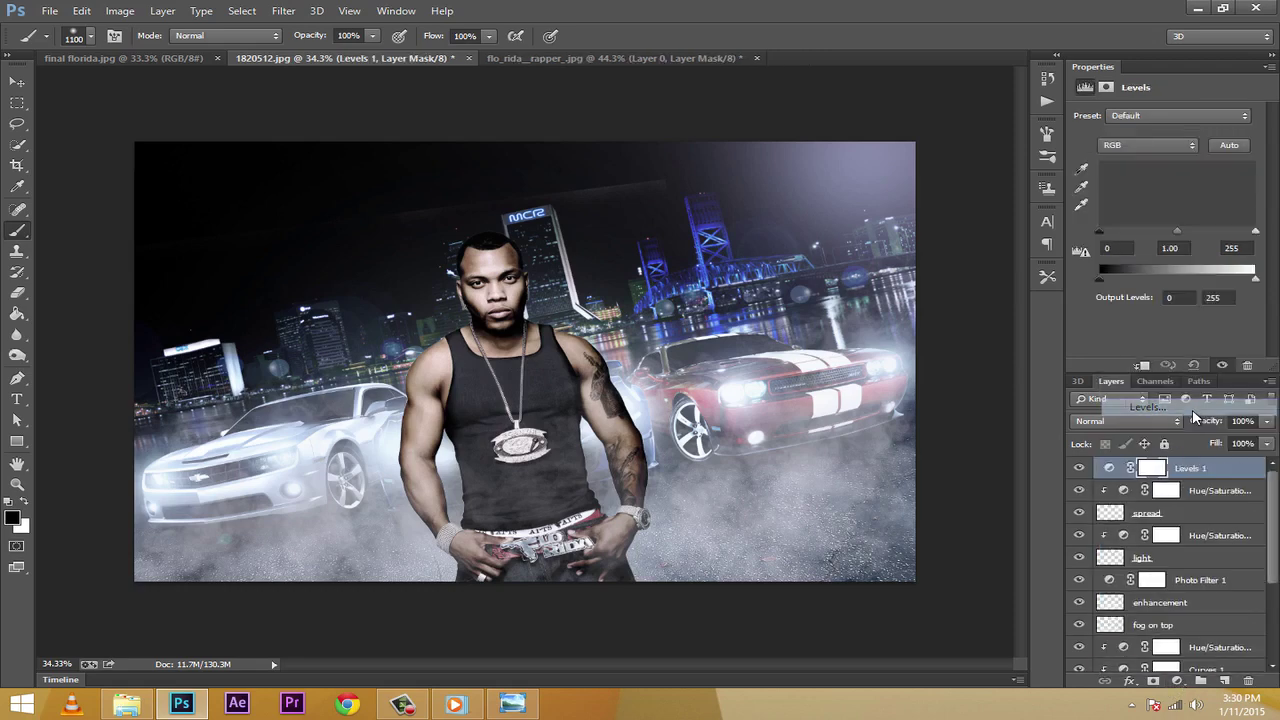
pyautogui.click(1148, 145)
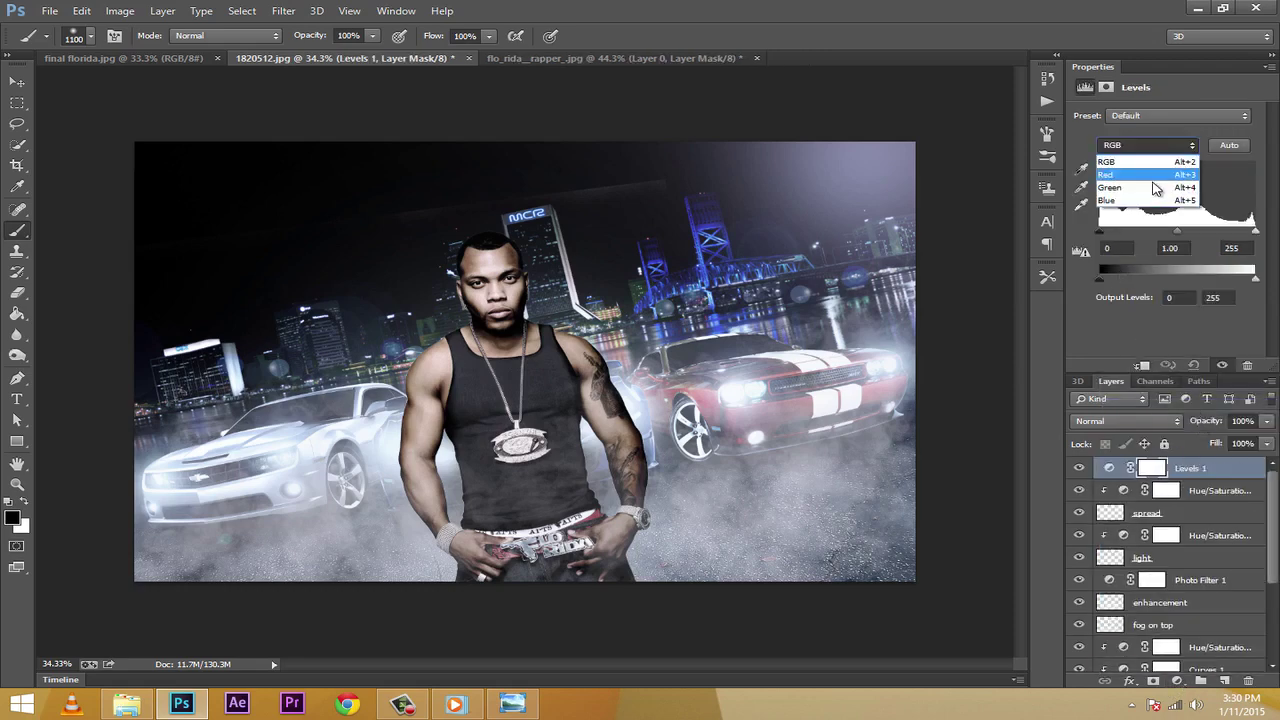
pyautogui.click(1151, 200)
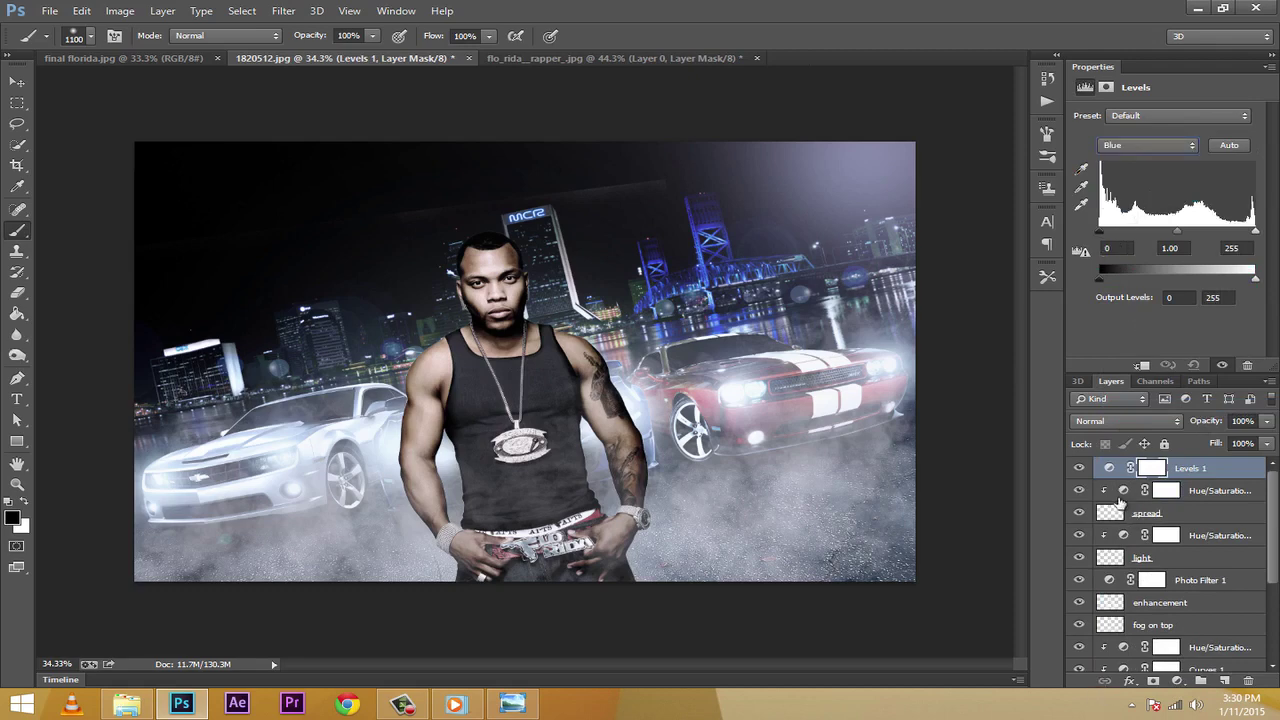
pyautogui.moveTo(1101, 277); pyautogui.dragTo(1118, 277)
pyautogui.moveTo(1125, 275); pyautogui.dragTo(1122, 275)
# Toggle Levels to compare, then check the final florida.jpg poster and return to 1820512.jpg
pyautogui.click(1078, 468)
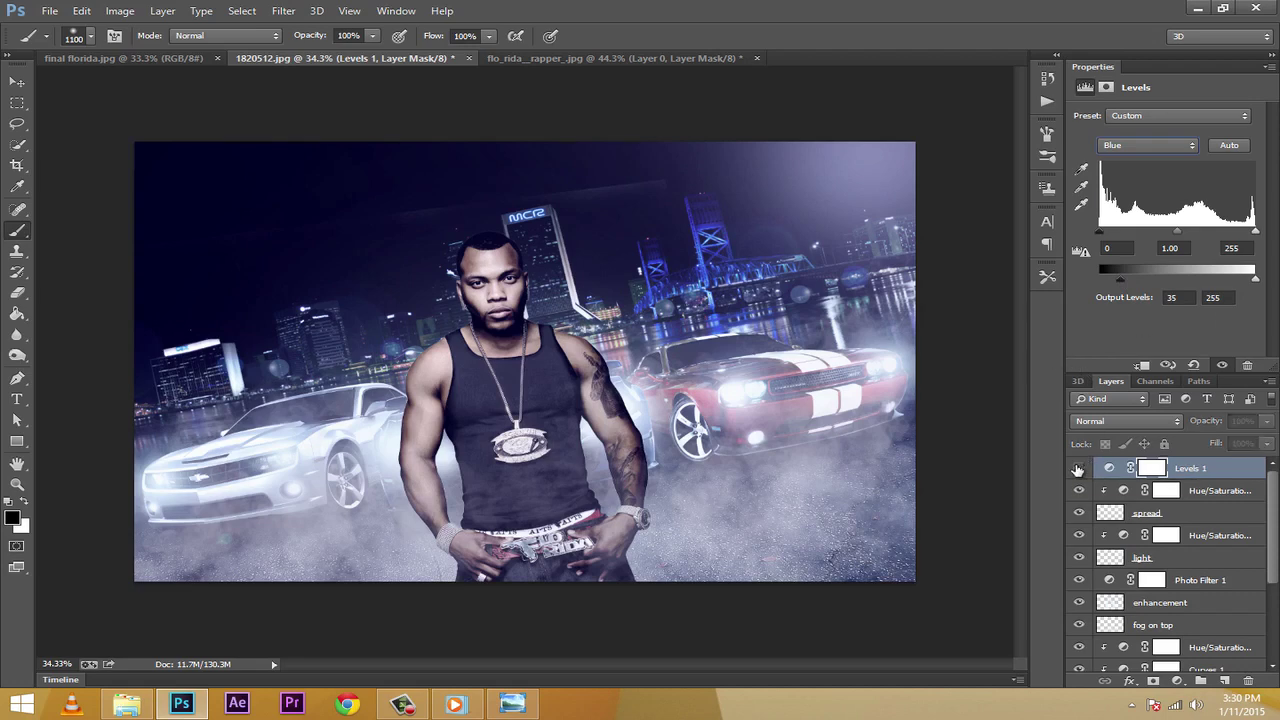
pyautogui.click(1078, 468)
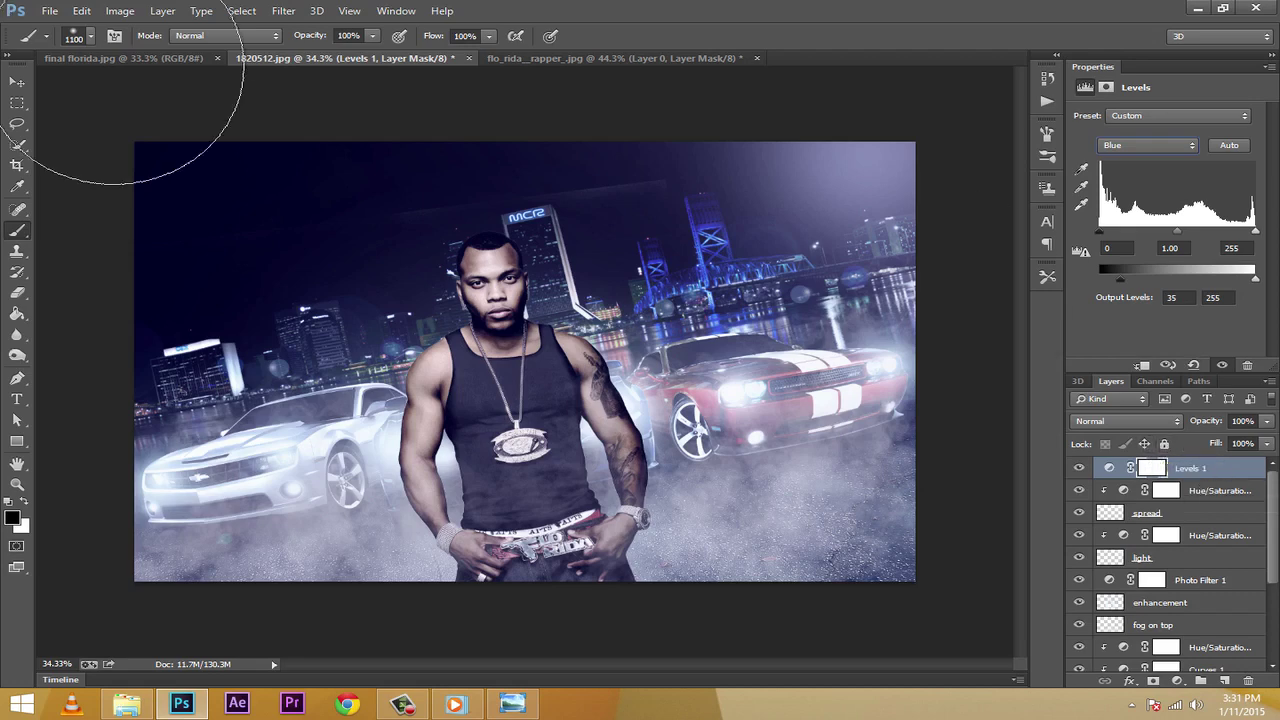
pyautogui.click(117, 58)
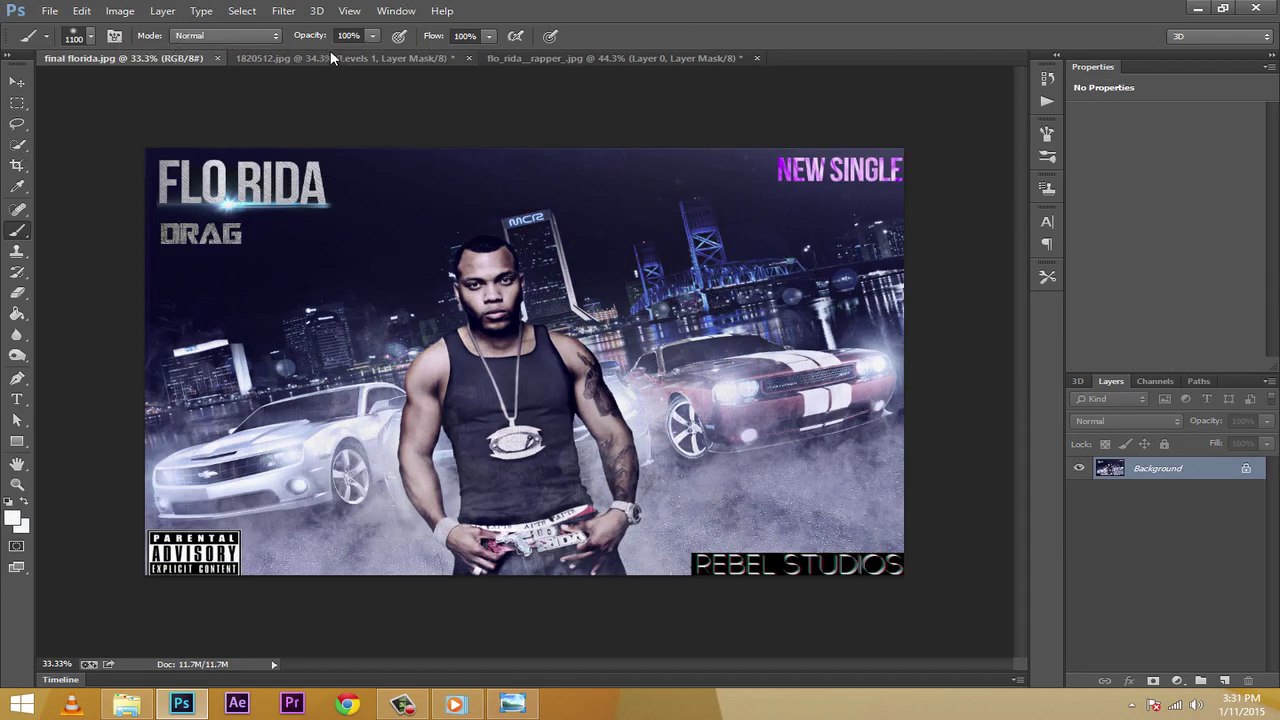
pyautogui.click(255, 58)
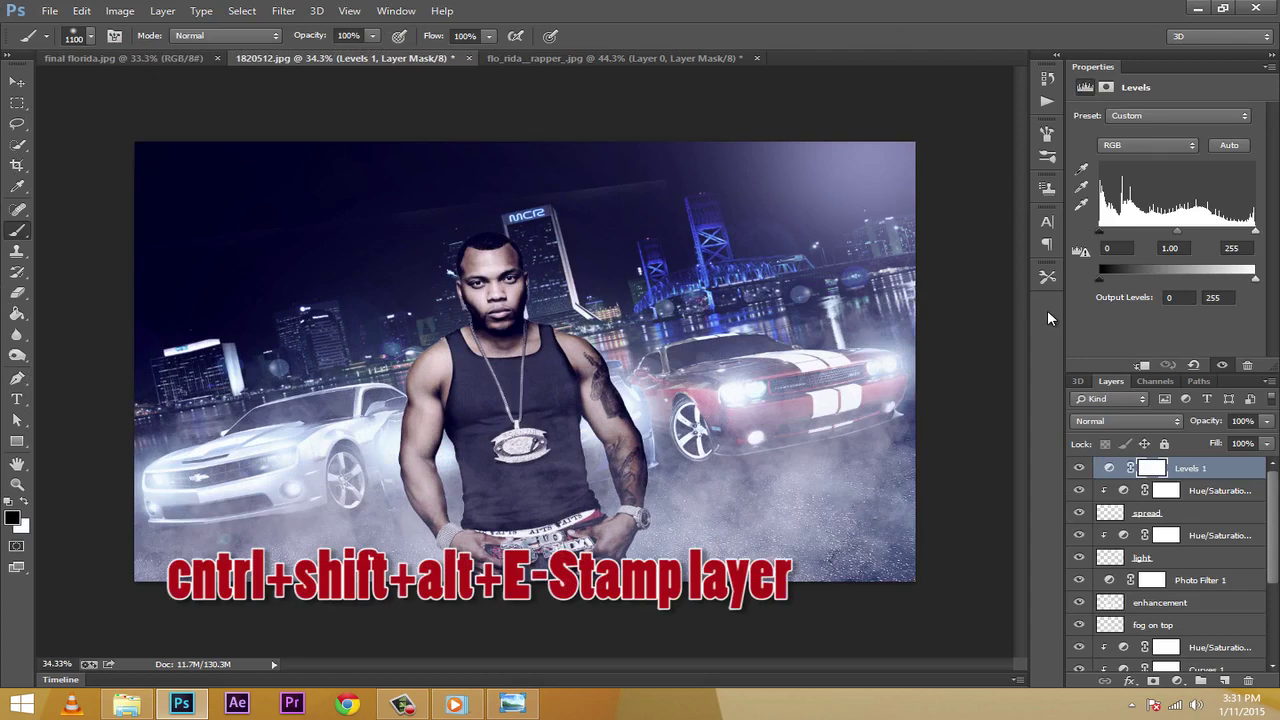
# Stamp visible layers, duplicate the result, and name them 'stamo' and 'dup stamo'
pyautogui.hotkey('ctrl', 'shift', 'alt', 'e')
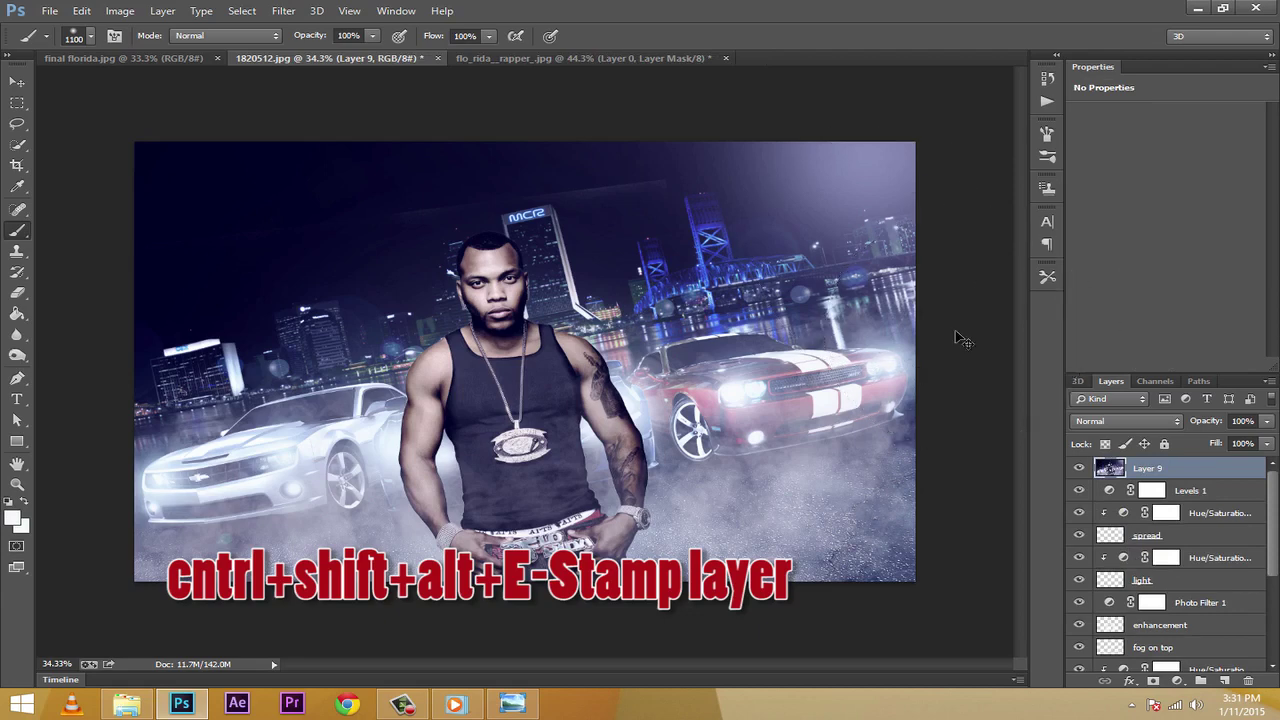
pyautogui.hotkey('ctrl', 'j')
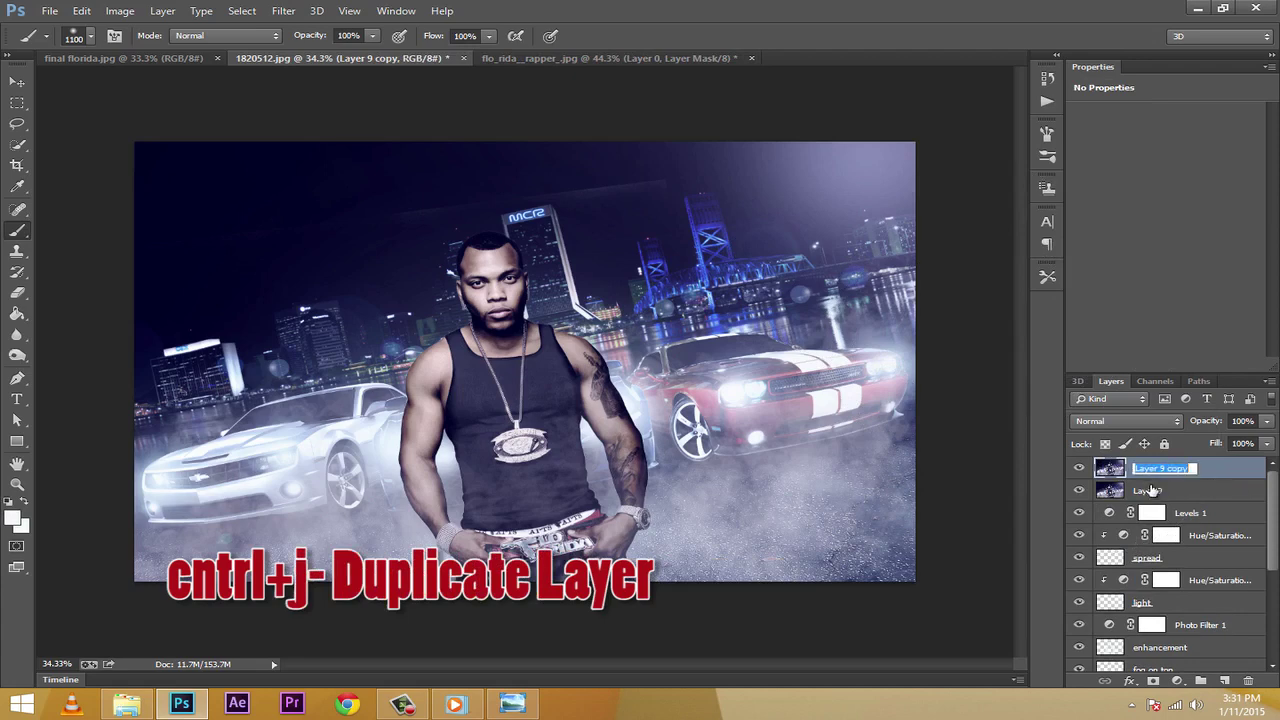
pyautogui.doubleClick(1148, 490)
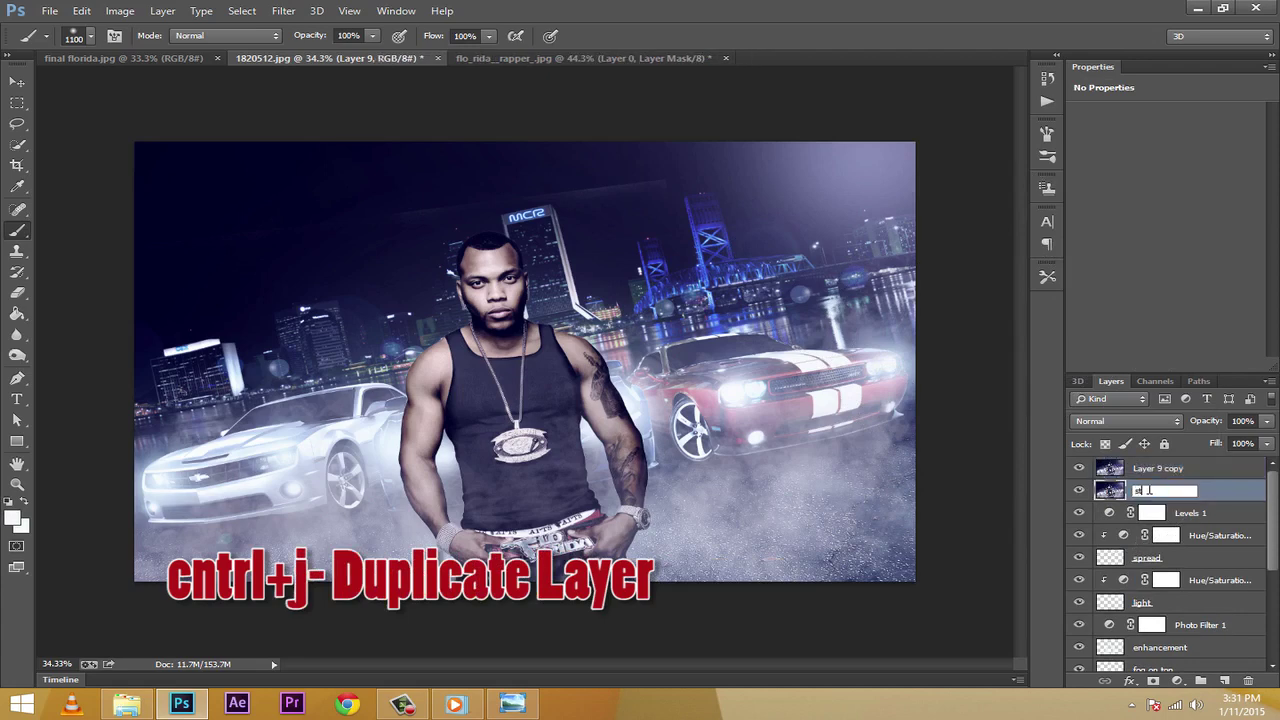
pyautogui.write('stamp')
pyautogui.press('Return')
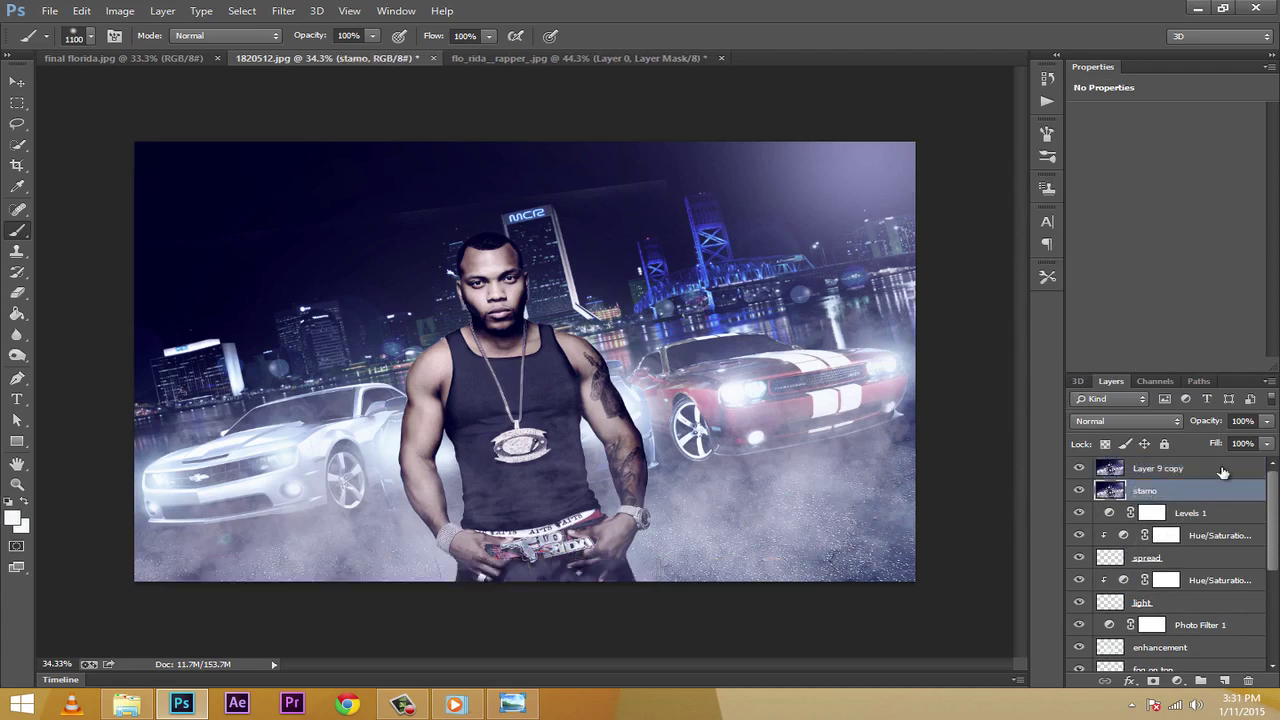
pyautogui.doubleClick(1172, 469)
pyautogui.write('e')
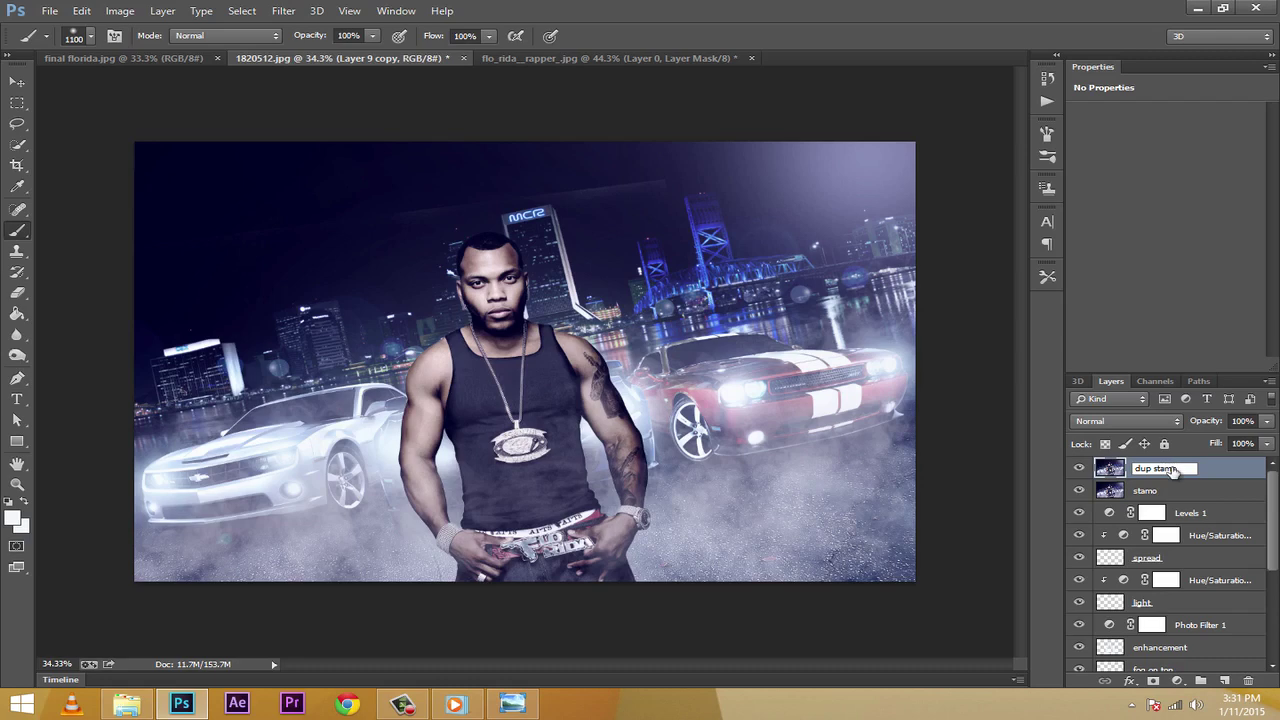
pyautogui.press('Return')
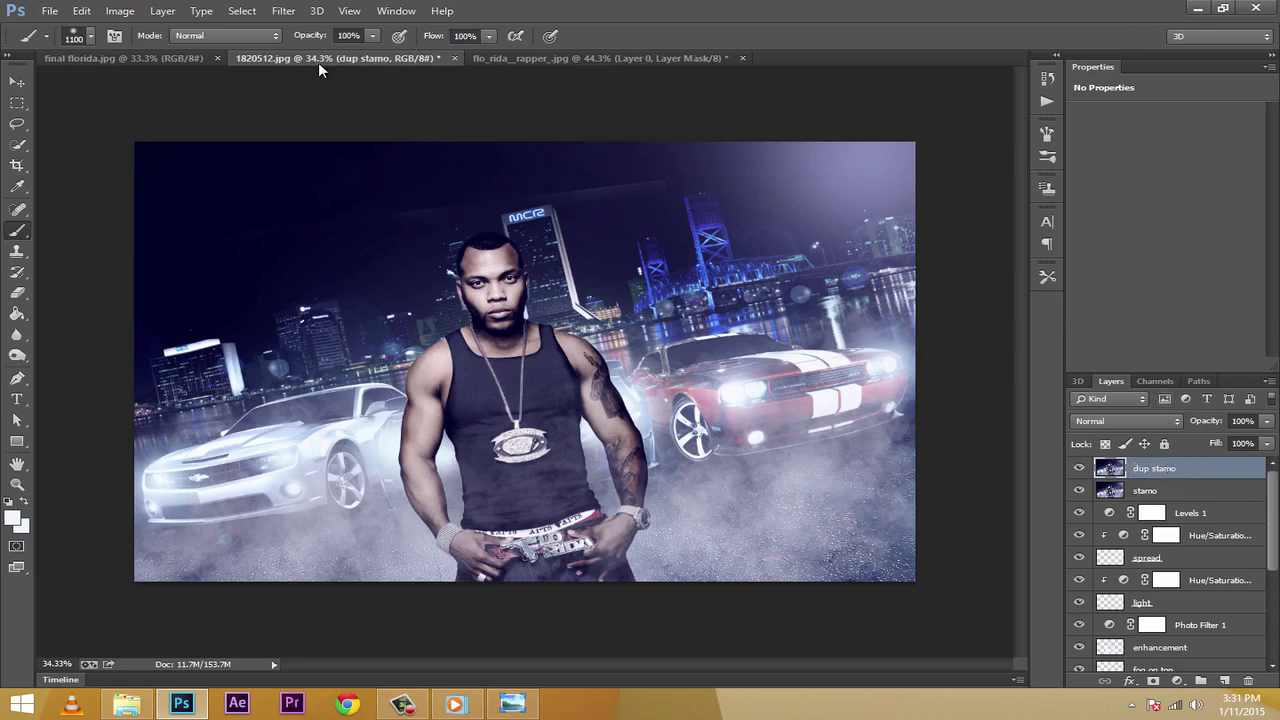
# Draw a rectangular selection across the image, then deselect it
pyautogui.click(17, 103)
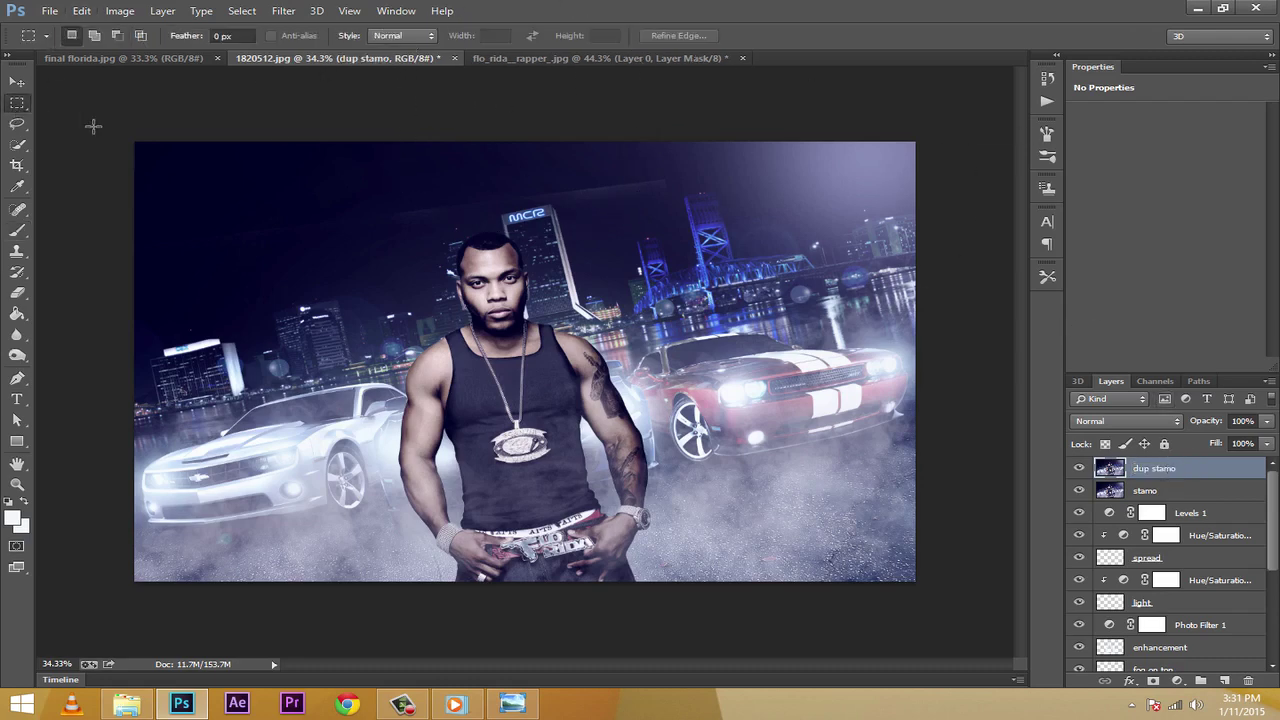
pyautogui.moveTo(136, 150); pyautogui.dragTo(921, 578)
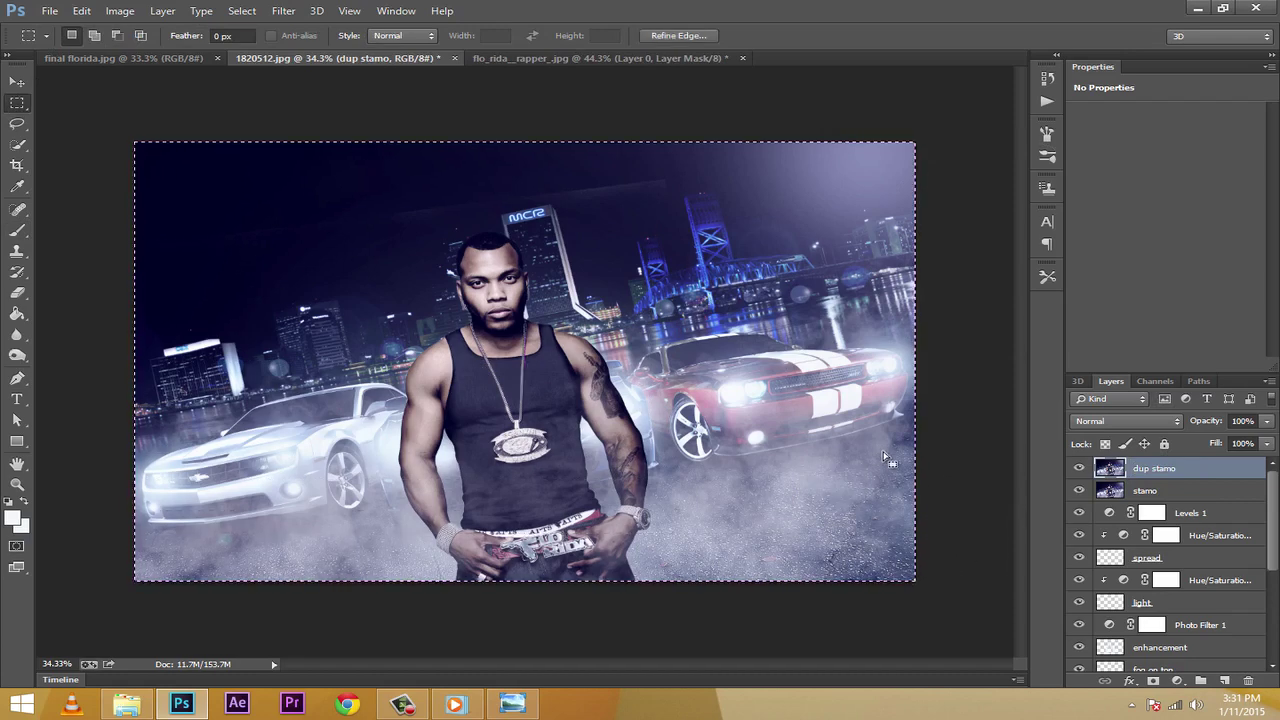
pyautogui.click(283, 11)
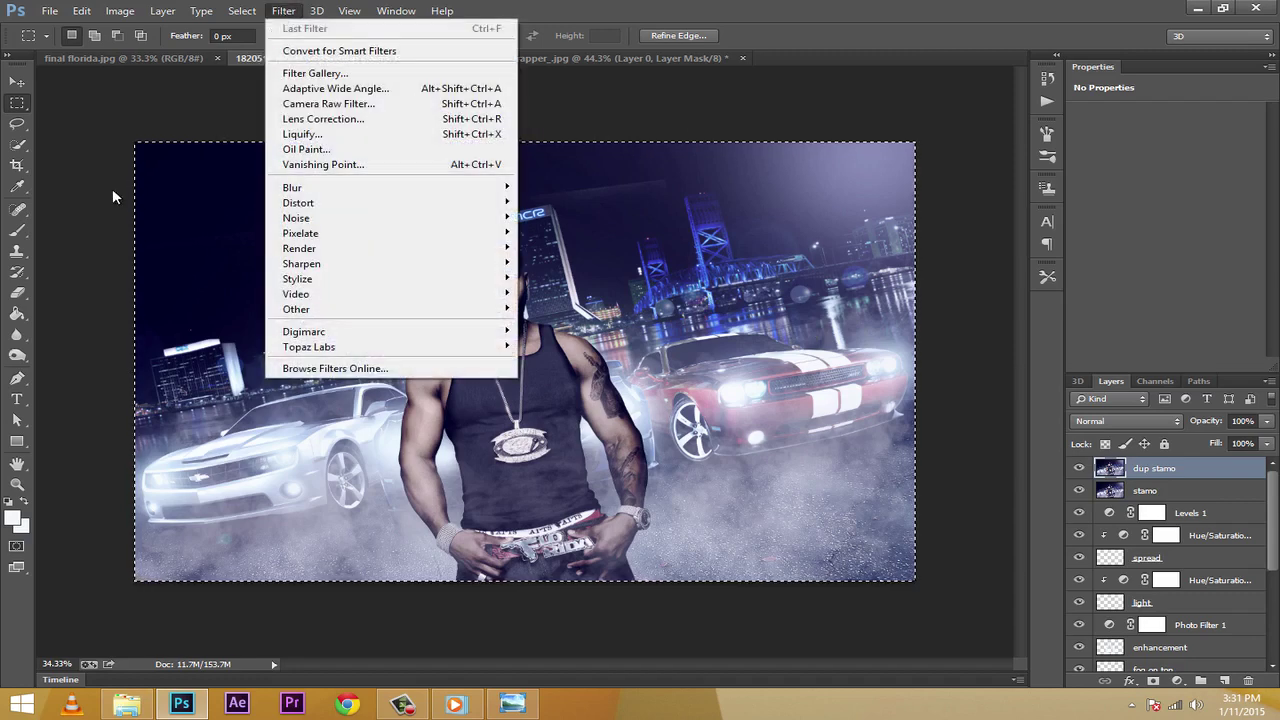
pyautogui.moveTo(242, 11)
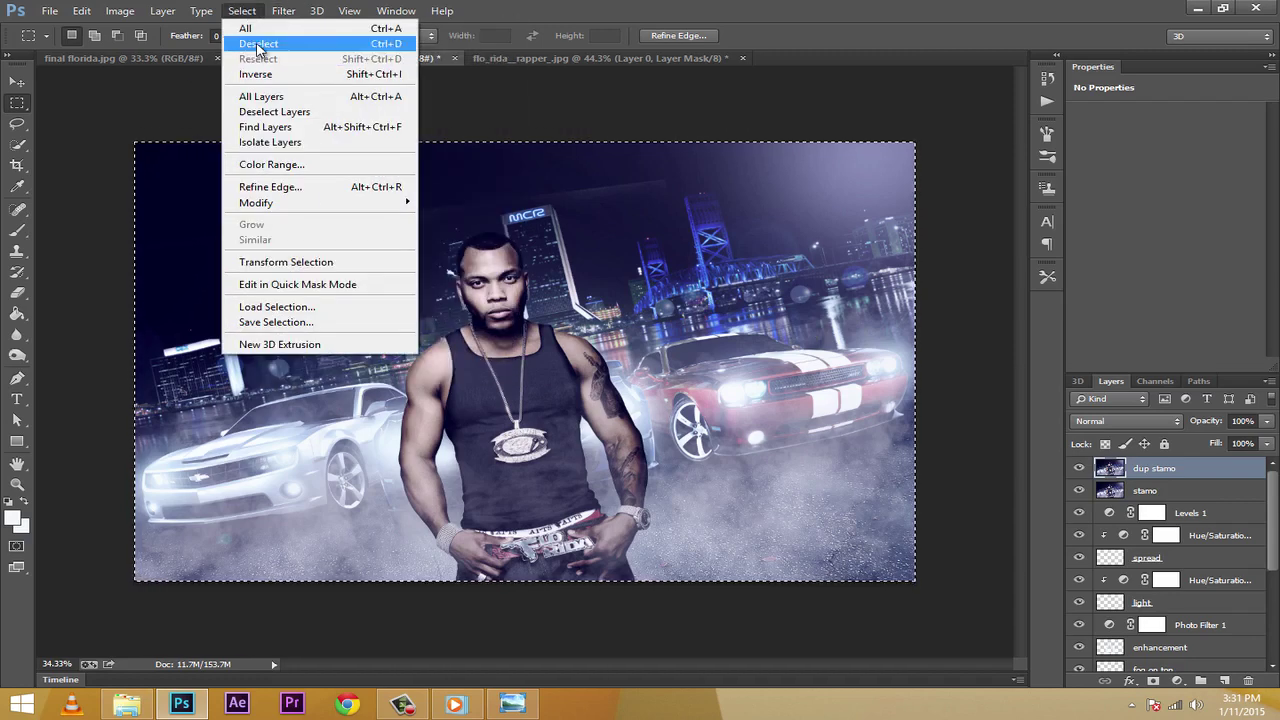
pyautogui.click(255, 44)
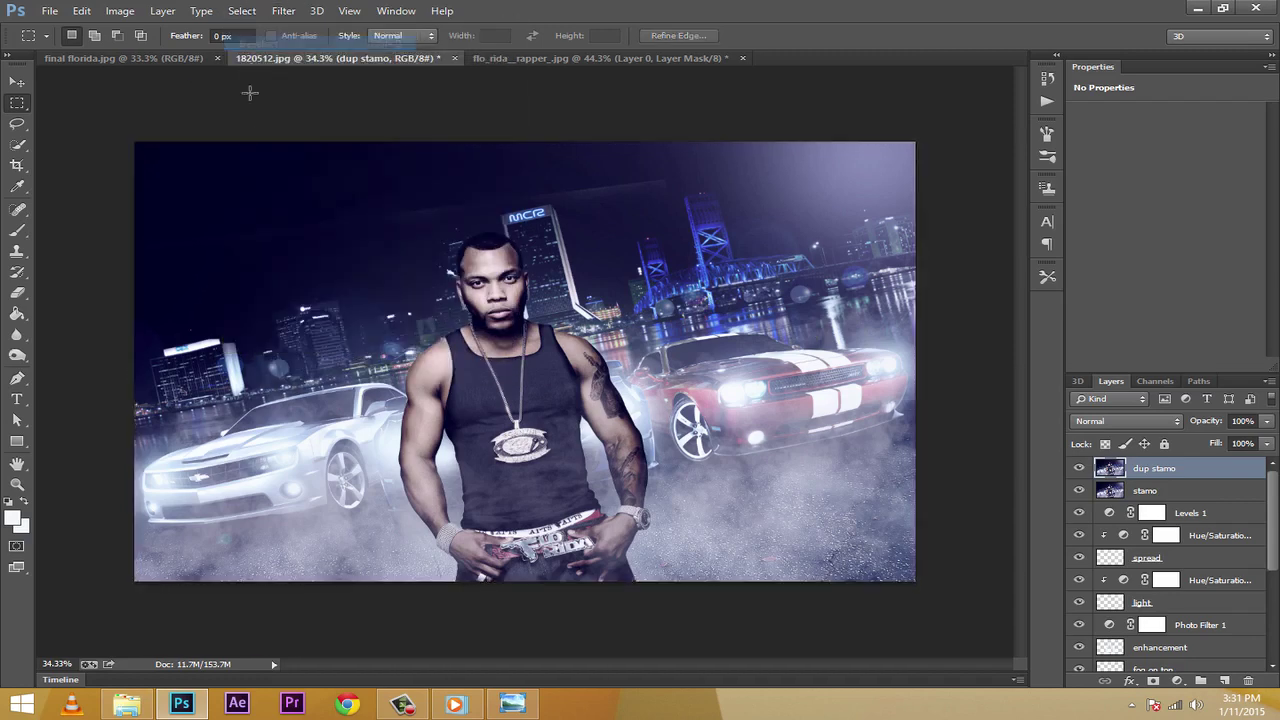
# Apply High Pass at 15.5 px radius to dup stamo and set it to Overlay
pyautogui.click(286, 11)
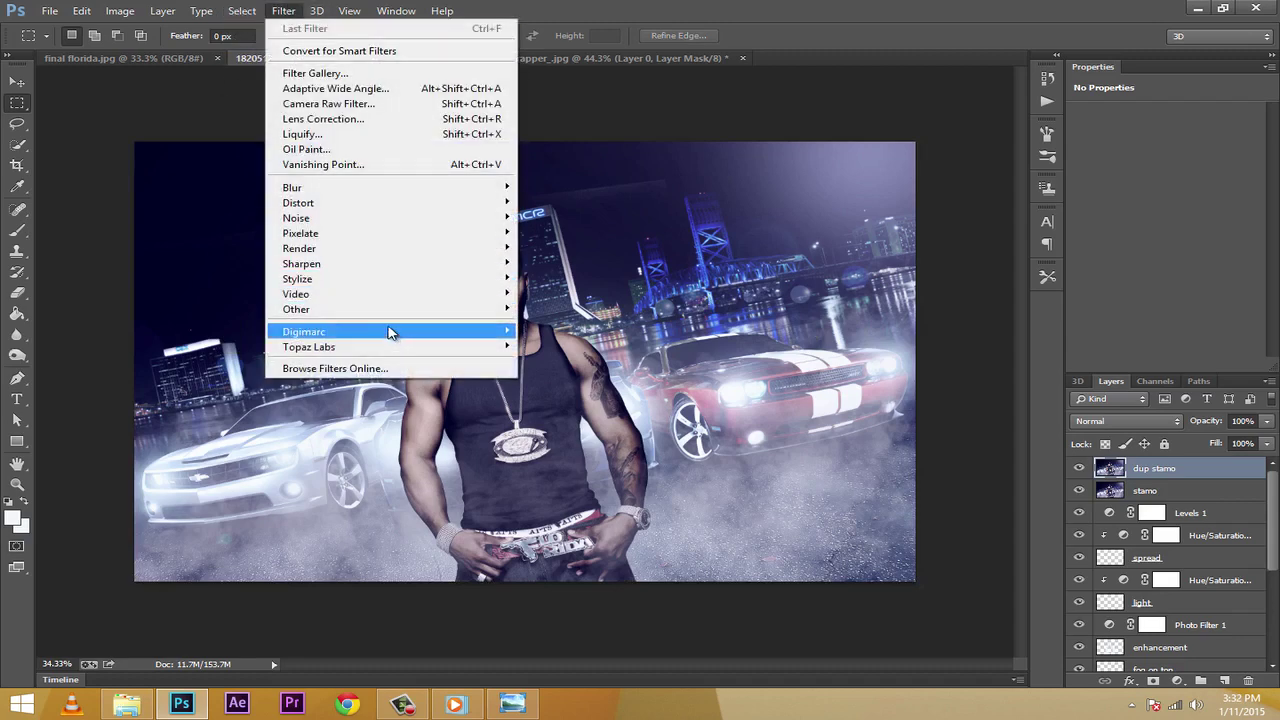
pyautogui.moveTo(368, 313)
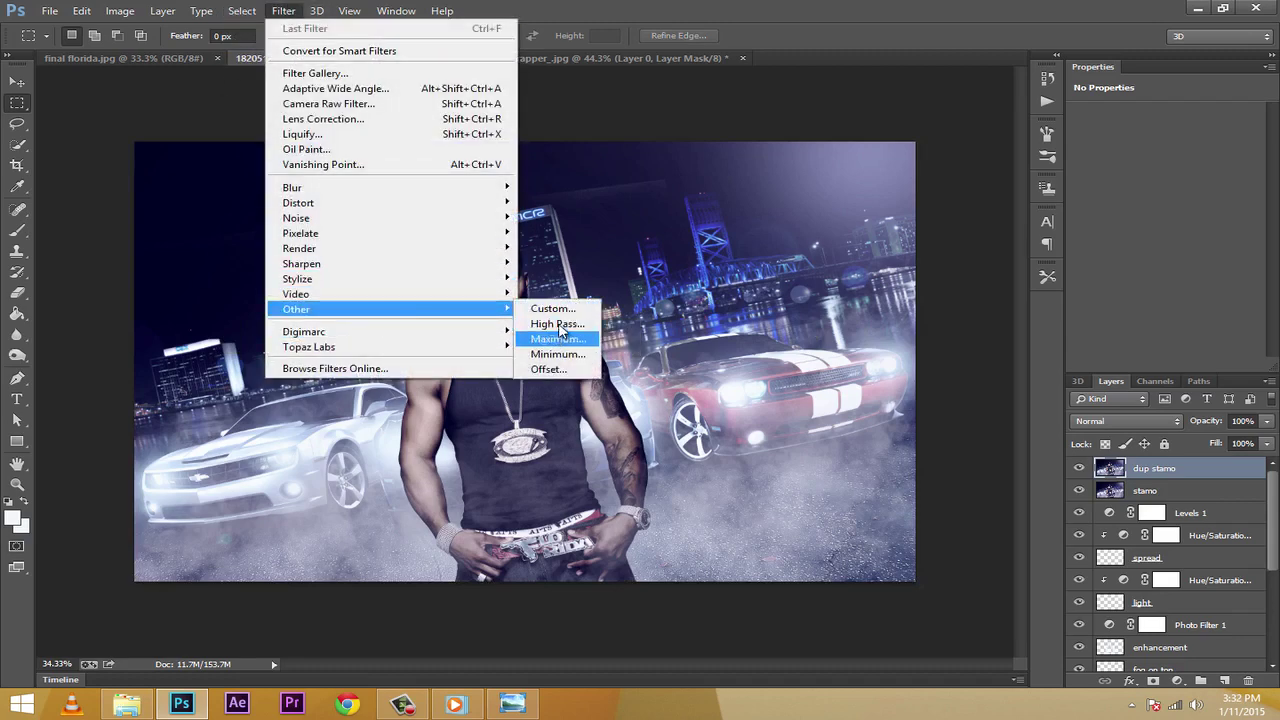
pyautogui.click(545, 326)
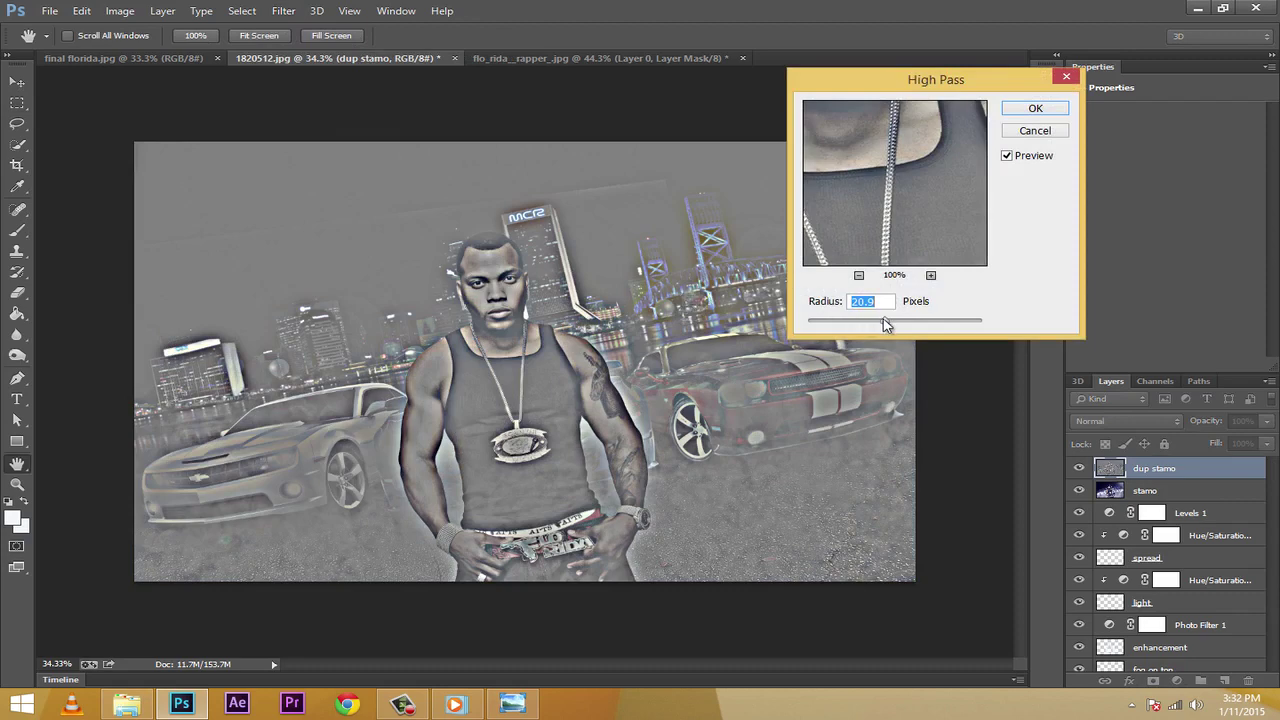
pyautogui.moveTo(884, 322); pyautogui.dragTo(883, 322)
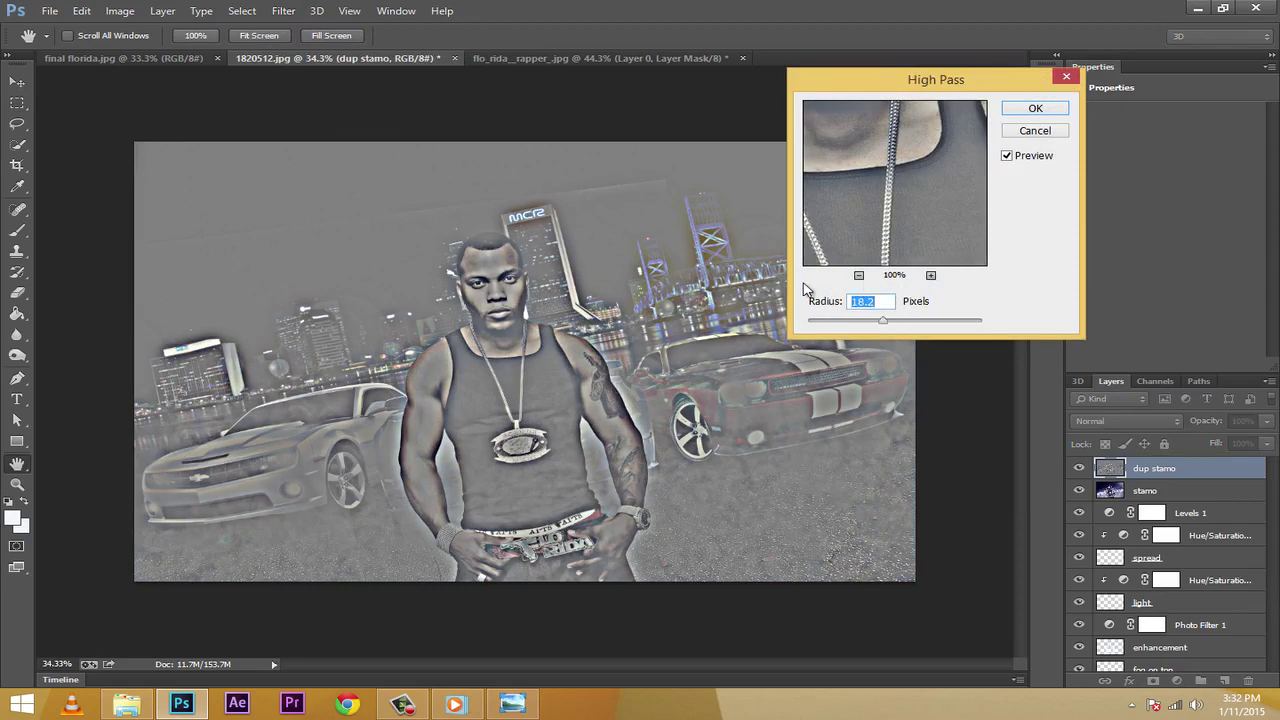
pyautogui.moveTo(883, 324); pyautogui.dragTo(881, 324)
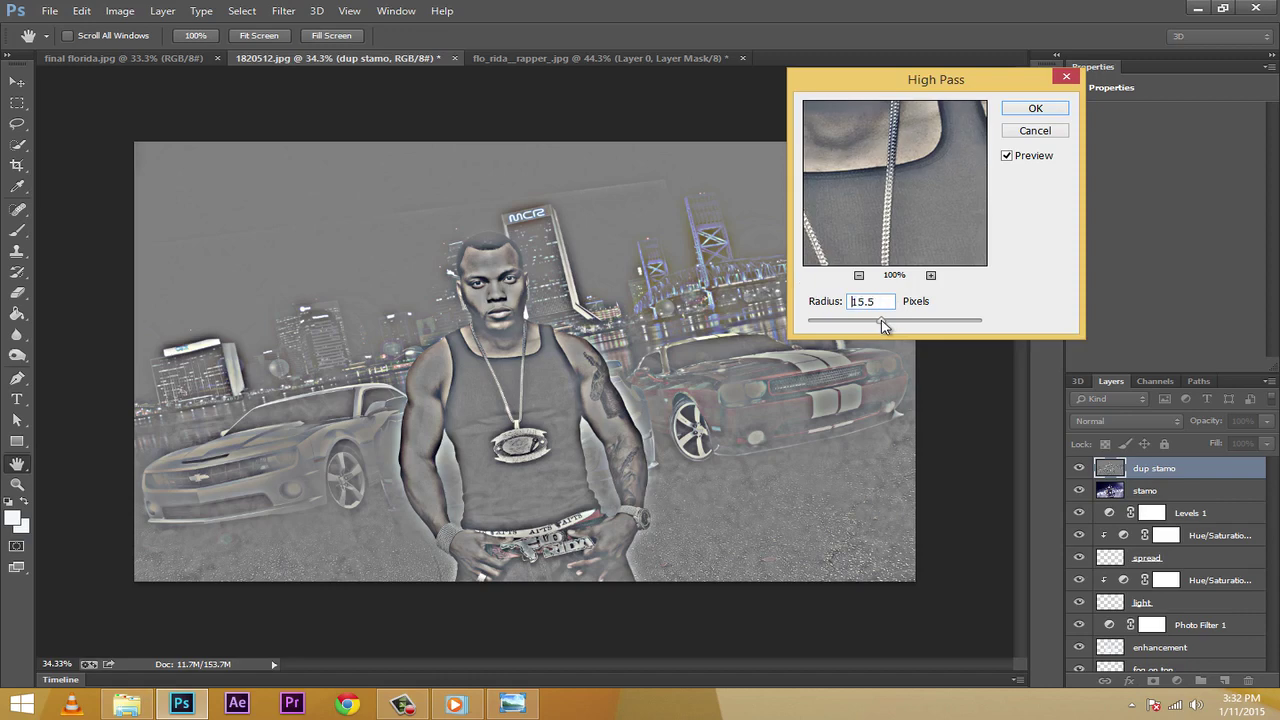
pyautogui.click(1035, 108)
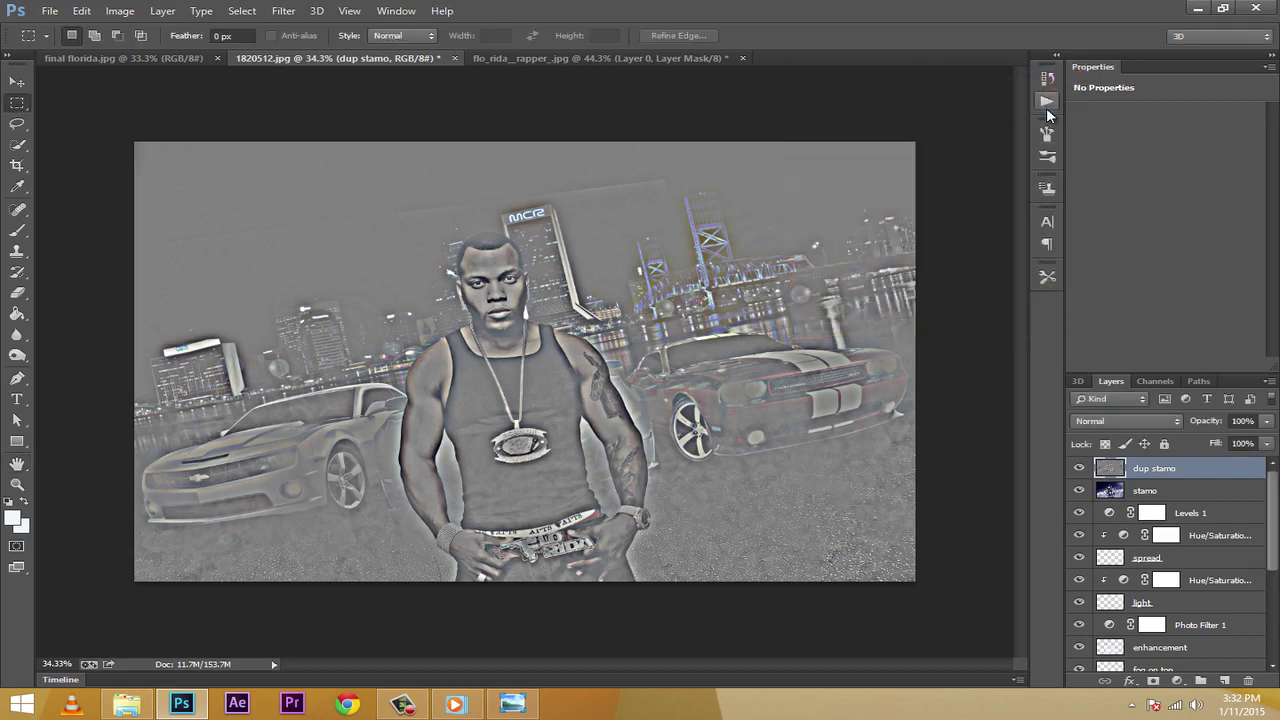
pyautogui.click(1115, 421)
pyautogui.click(1093, 201)
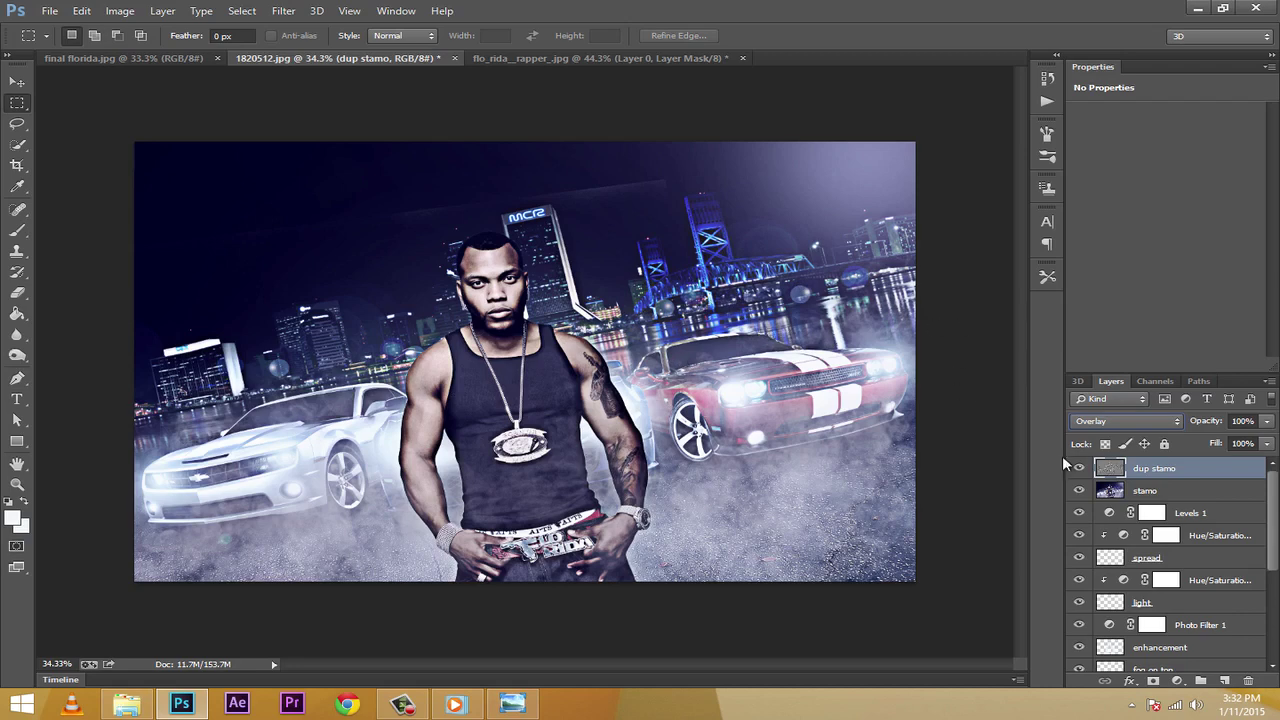
# Set the dup stamo layer's opacity and fill to 75%
pyautogui.click(1266, 421)
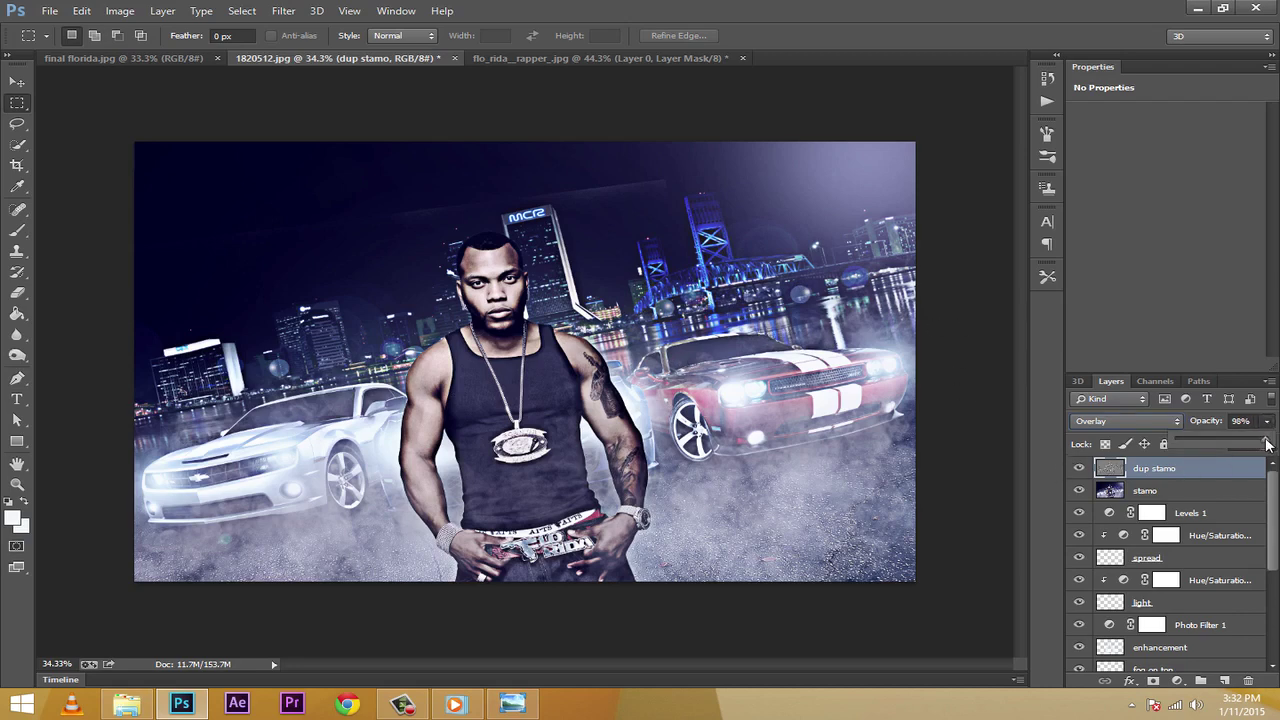
pyautogui.moveTo(1262, 444); pyautogui.dragTo(1247, 445)
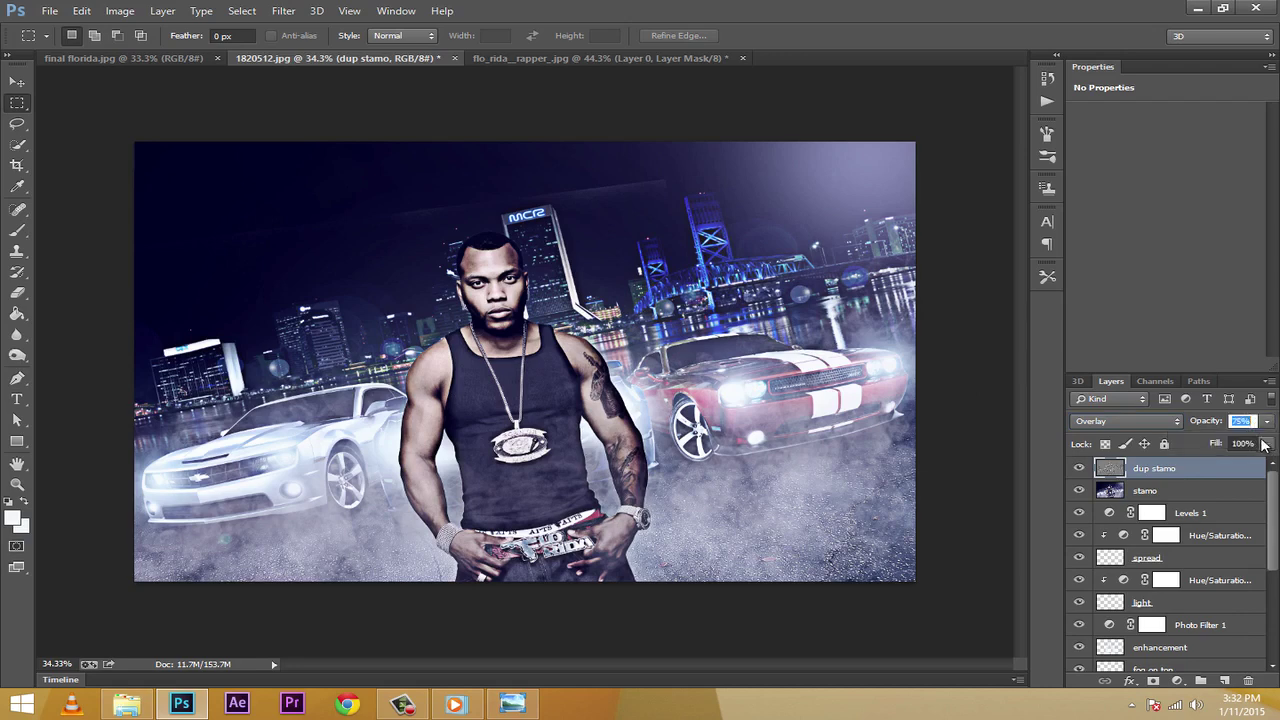
pyautogui.moveTo(1266, 443); pyautogui.dragTo(1250, 470)
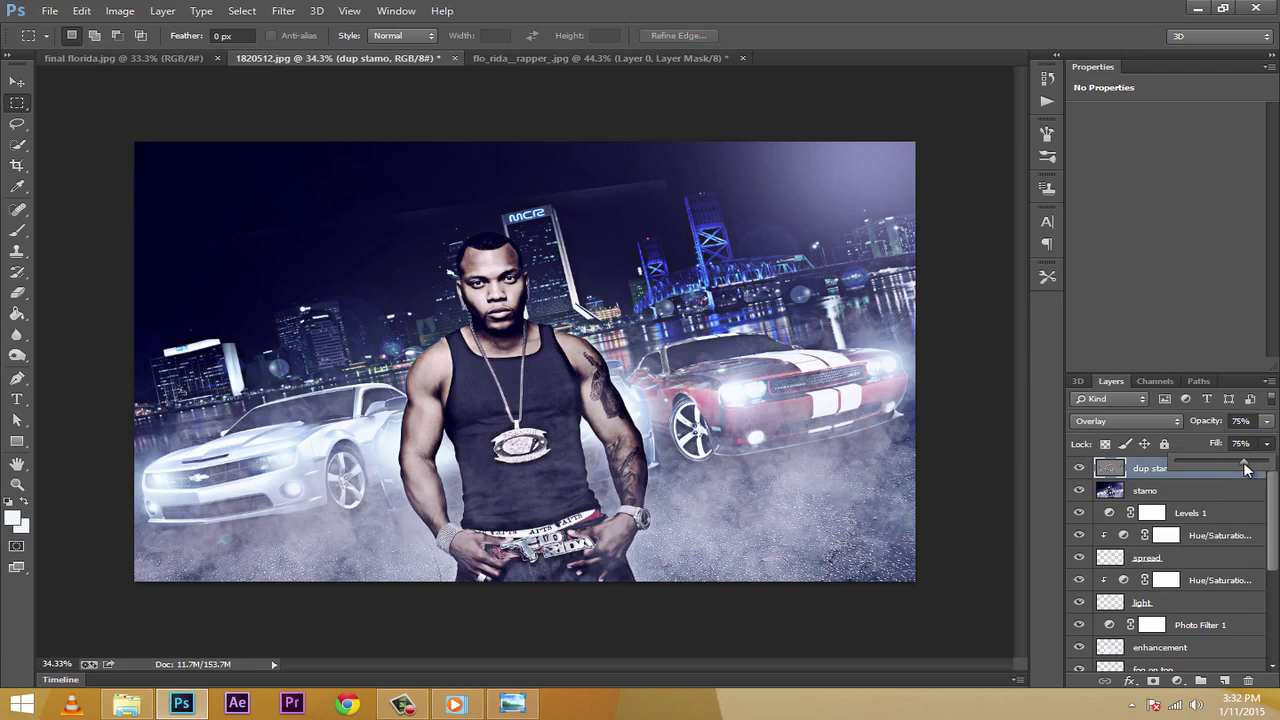
pyautogui.moveTo(1246, 469); pyautogui.dragTo(1246, 469)
# Toggle dup stamo's visibility several times to compare before and after
pyautogui.click(1078, 469)
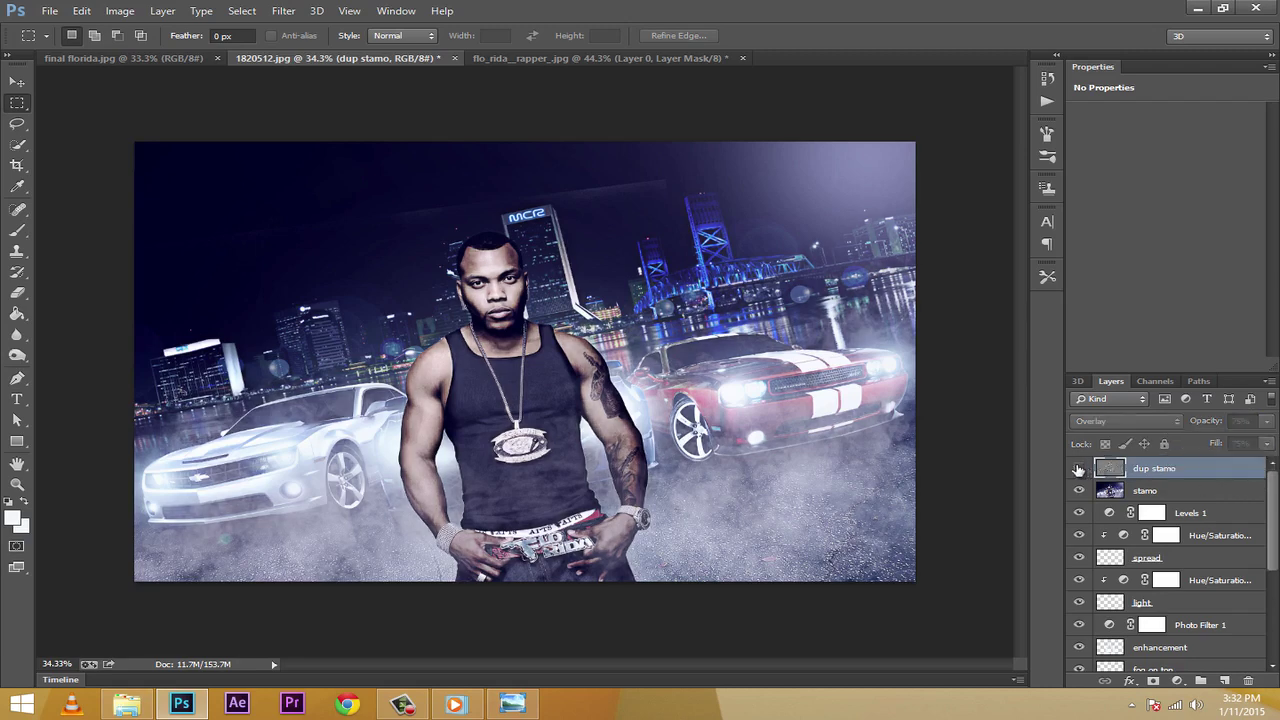
pyautogui.click(1078, 469)
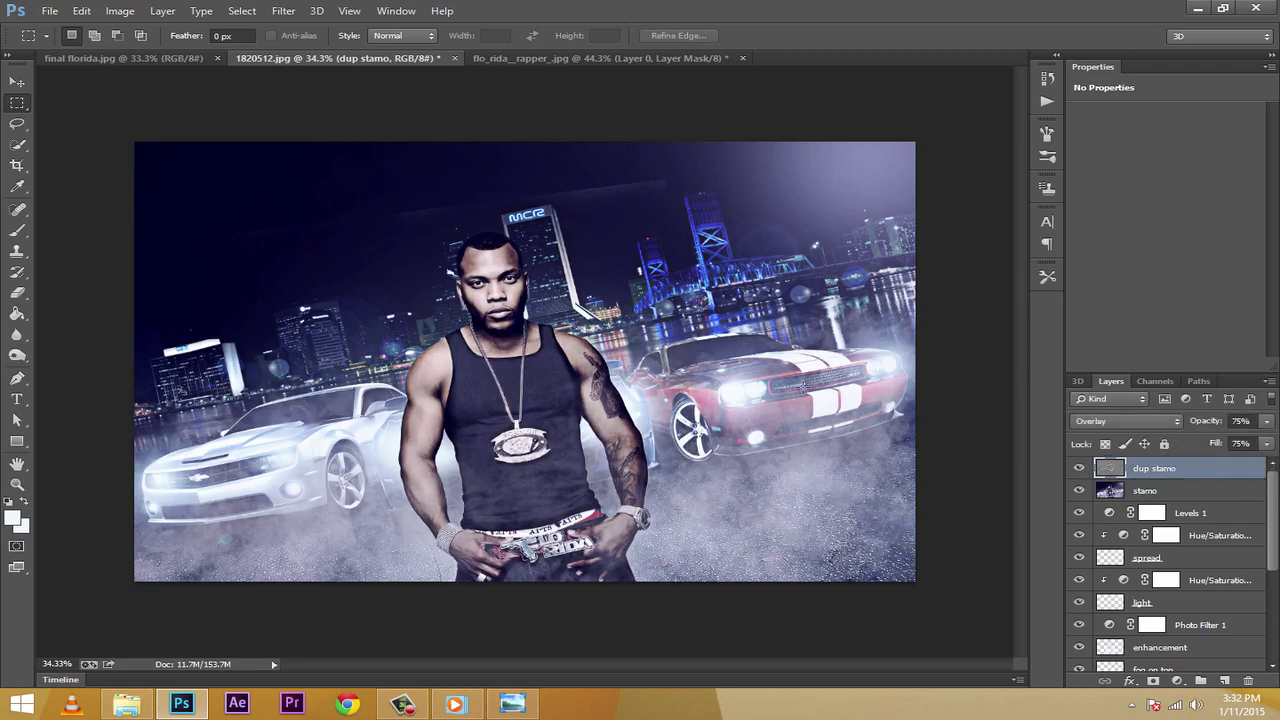
pyautogui.click(1078, 469)
pyautogui.click(1078, 469)
pyautogui.click(1080, 470)
pyautogui.click(1080, 470)
# Close the rapper cut-out document without saving changes
pyautogui.click(680, 58)
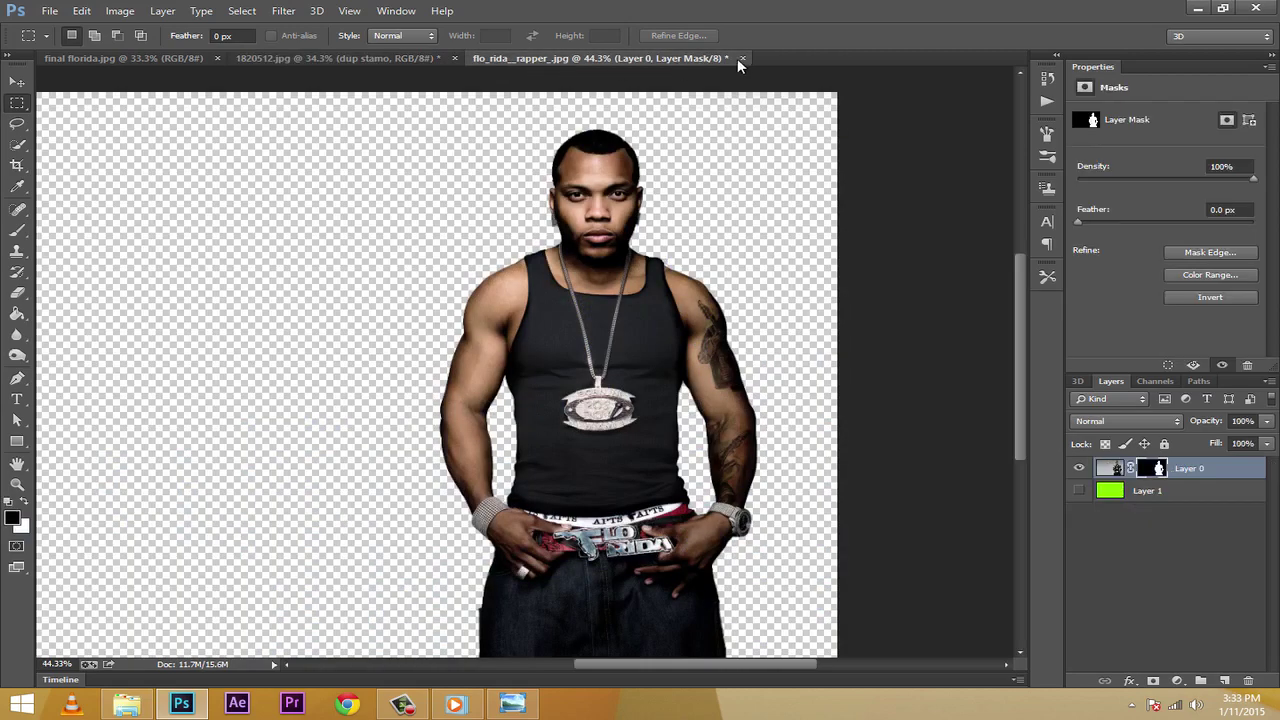
pyautogui.click(400, 58)
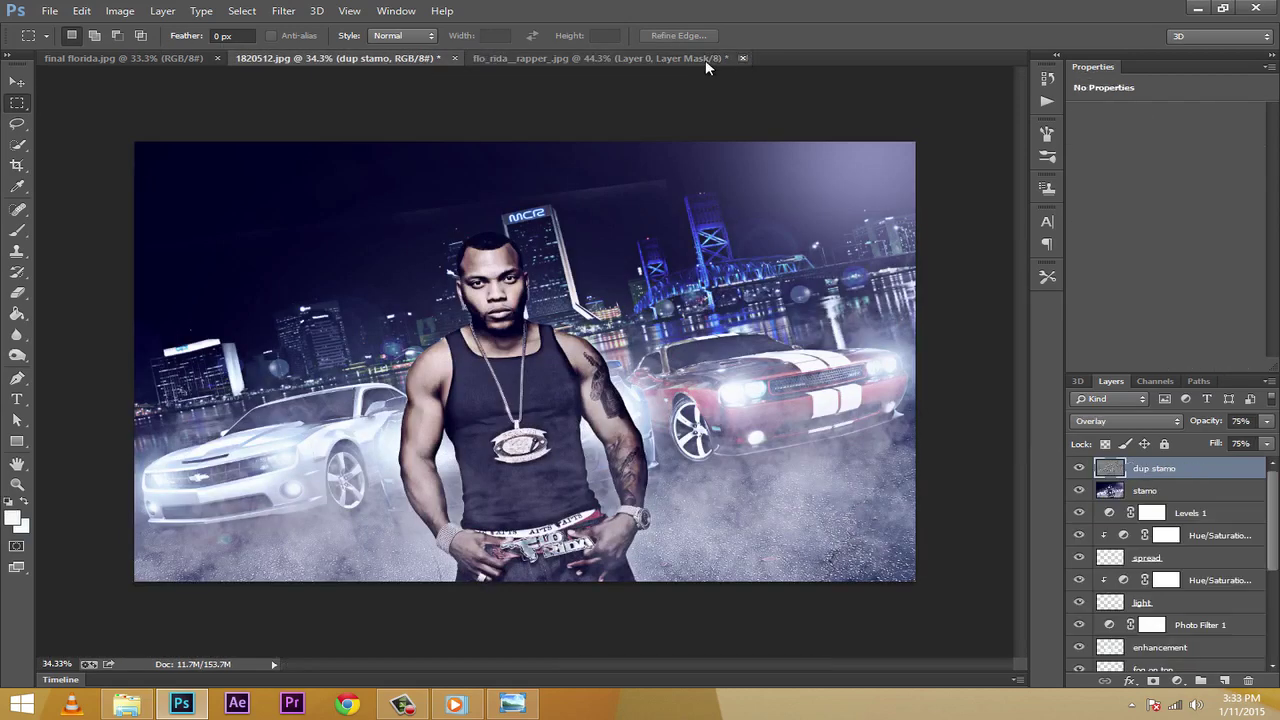
pyautogui.click(742, 58)
pyautogui.click(655, 272)
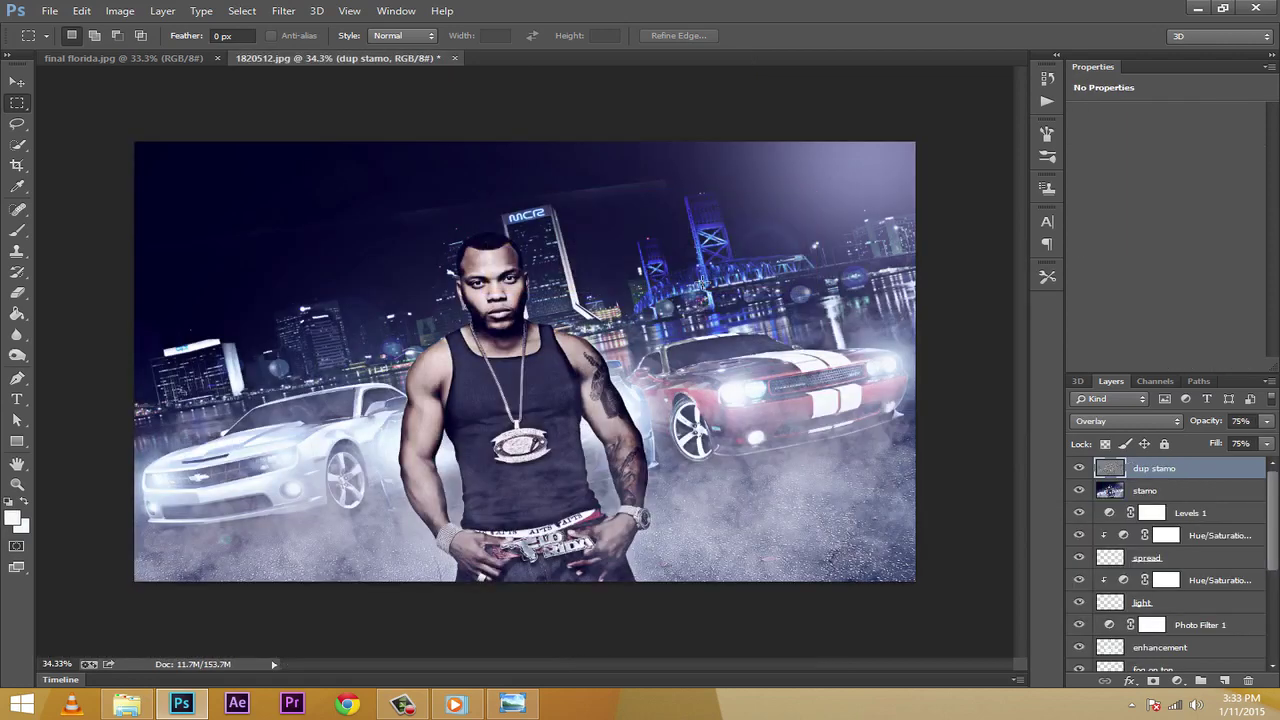
# Open the Parental-Advisory-Sticker image
pyautogui.click(46, 12)
pyautogui.click(57, 46)
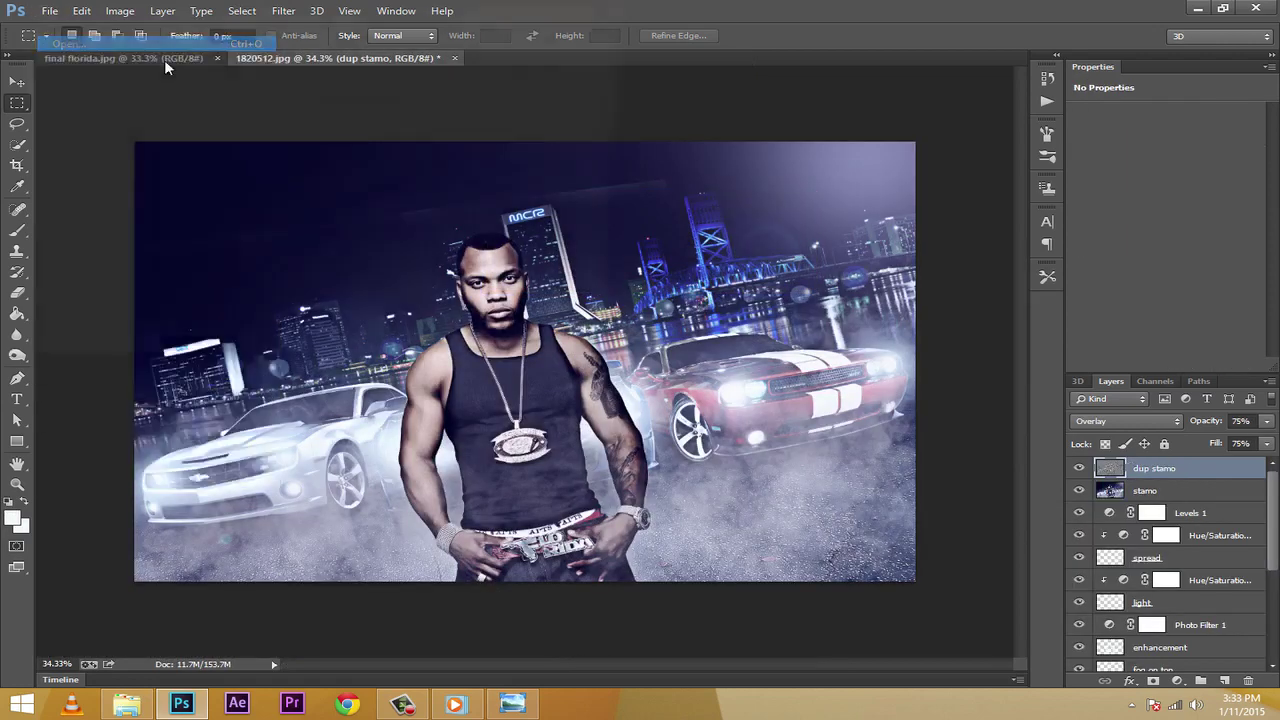
pyautogui.moveTo(630, 155); pyautogui.dragTo(630, 284)
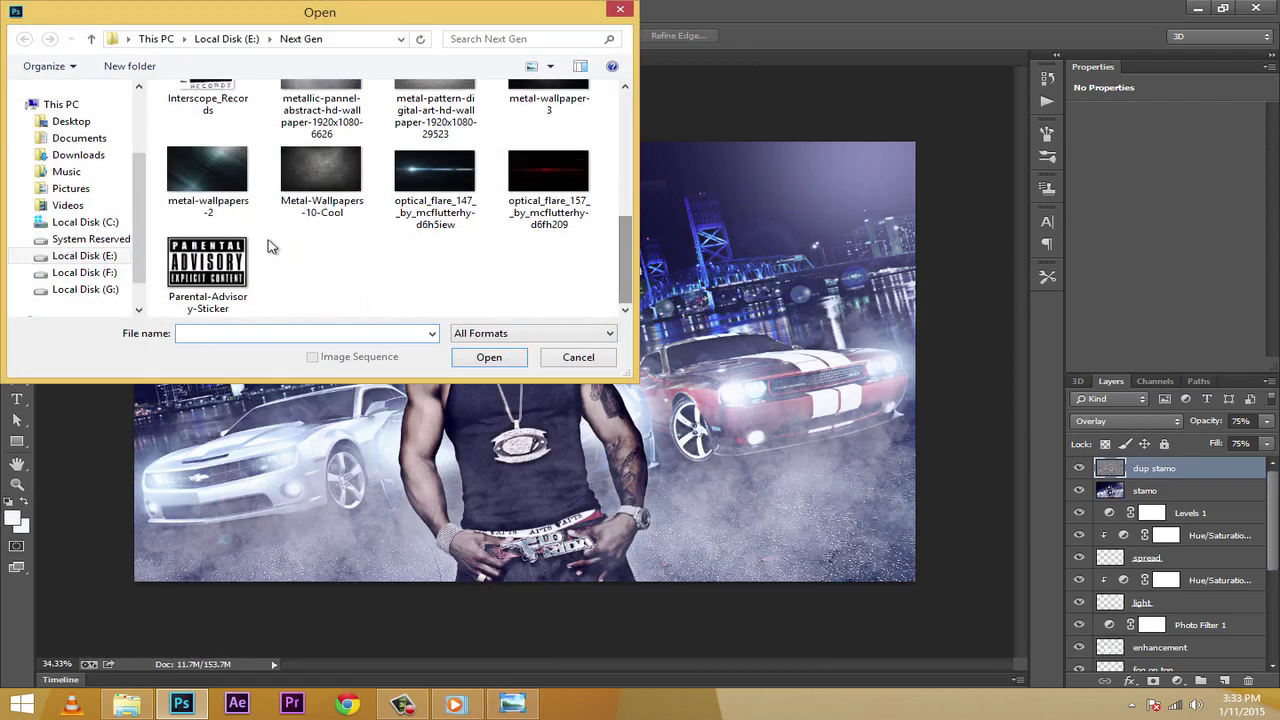
pyautogui.click(208, 262)
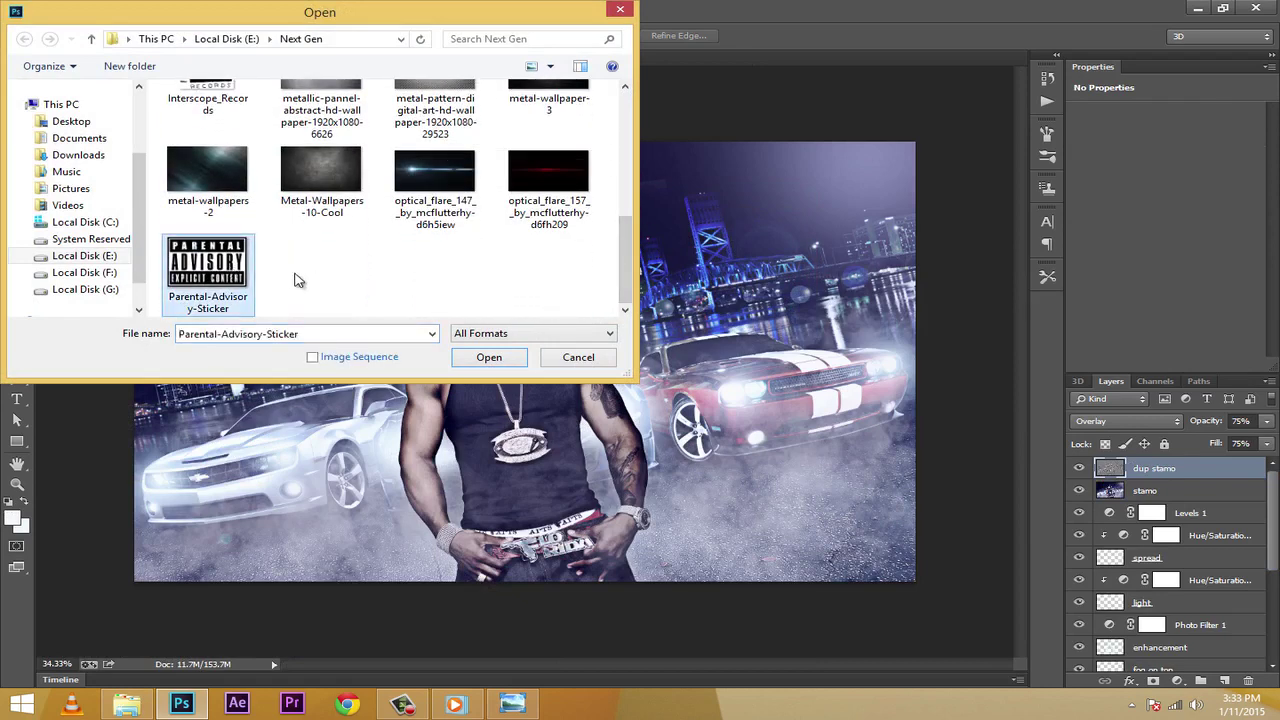
pyautogui.click(489, 358)
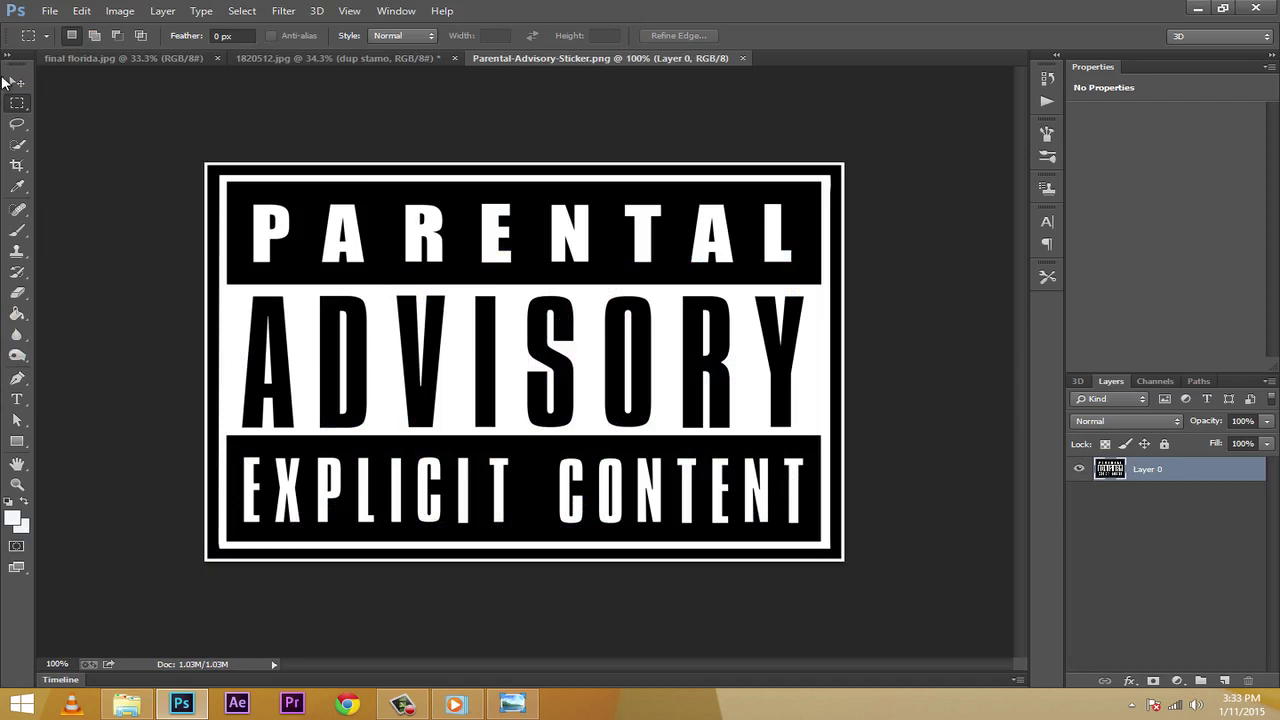
# Move the sticker into the composite's bottom-left corner and shrink it to about 40%
pyautogui.click(16, 82)
pyautogui.moveTo(377, 263); pyautogui.dragTo(232, 489)
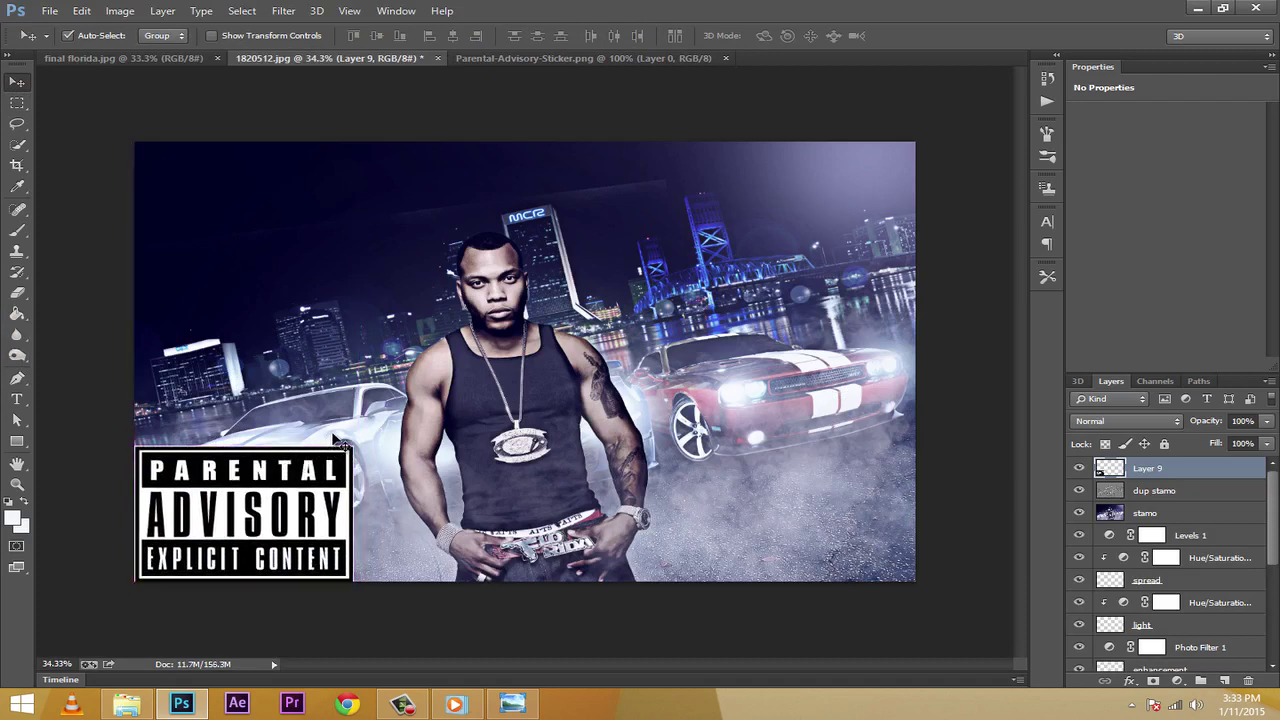
pyautogui.hotkey('ctrl', 't')
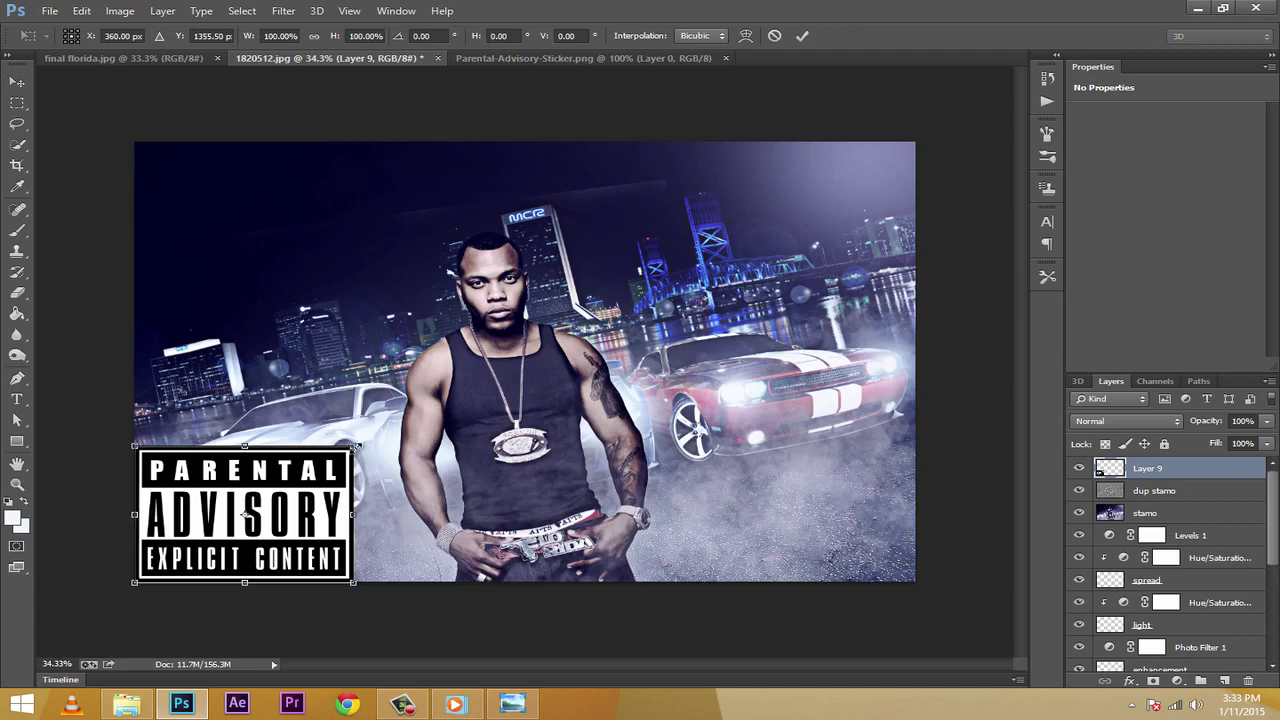
pyautogui.moveTo(350, 451); pyautogui.dragTo(217, 551)
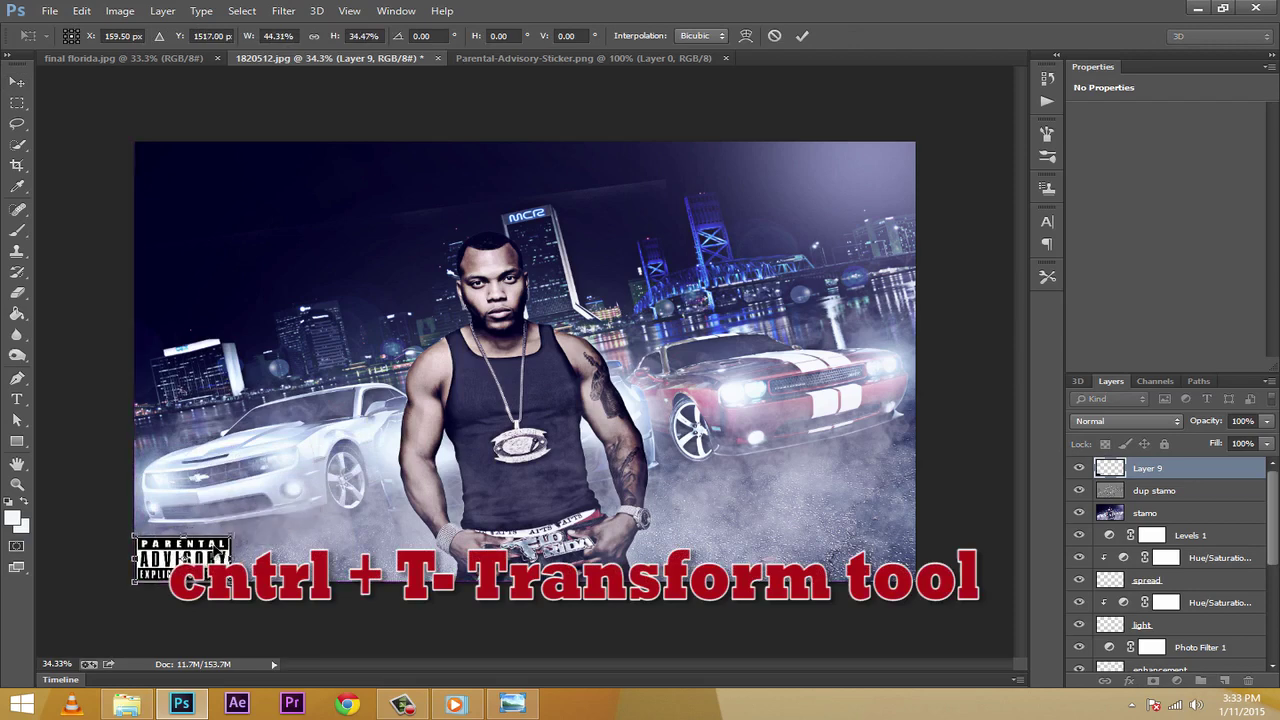
pyautogui.click(802, 36)
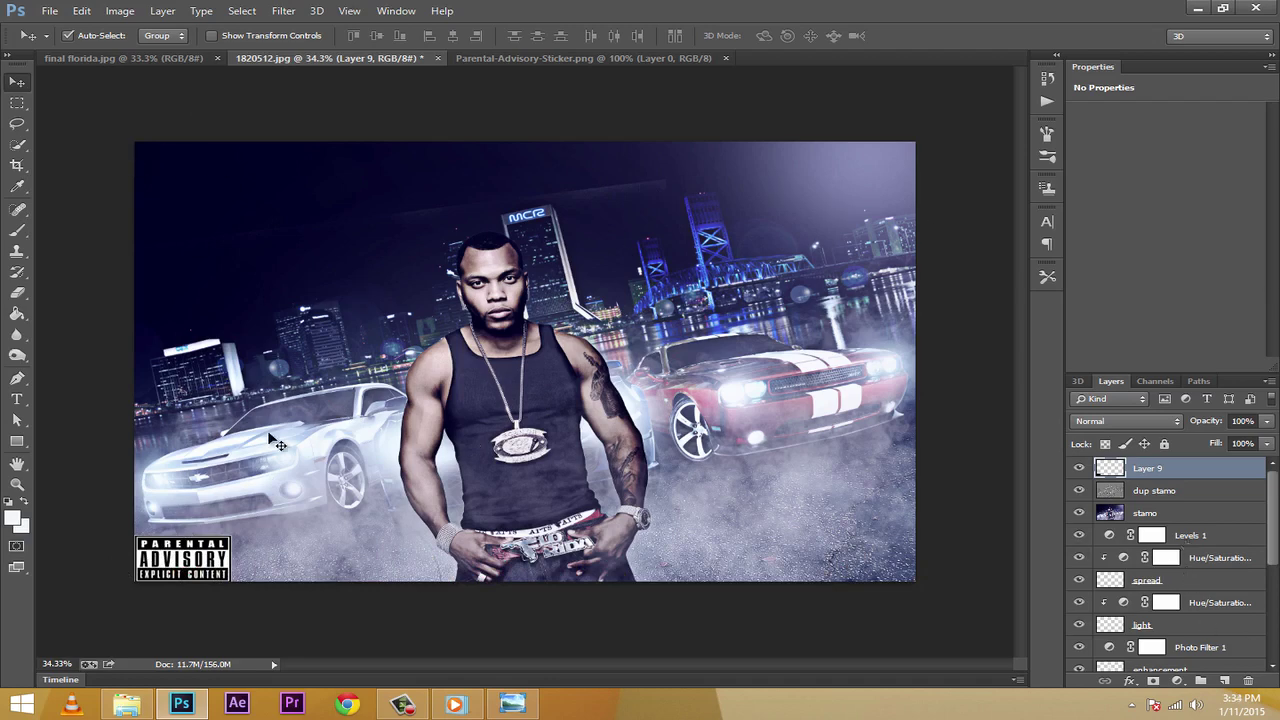
# Add a Bebas Neue text layer reading FLO at the top-left
pyautogui.click(17, 399)
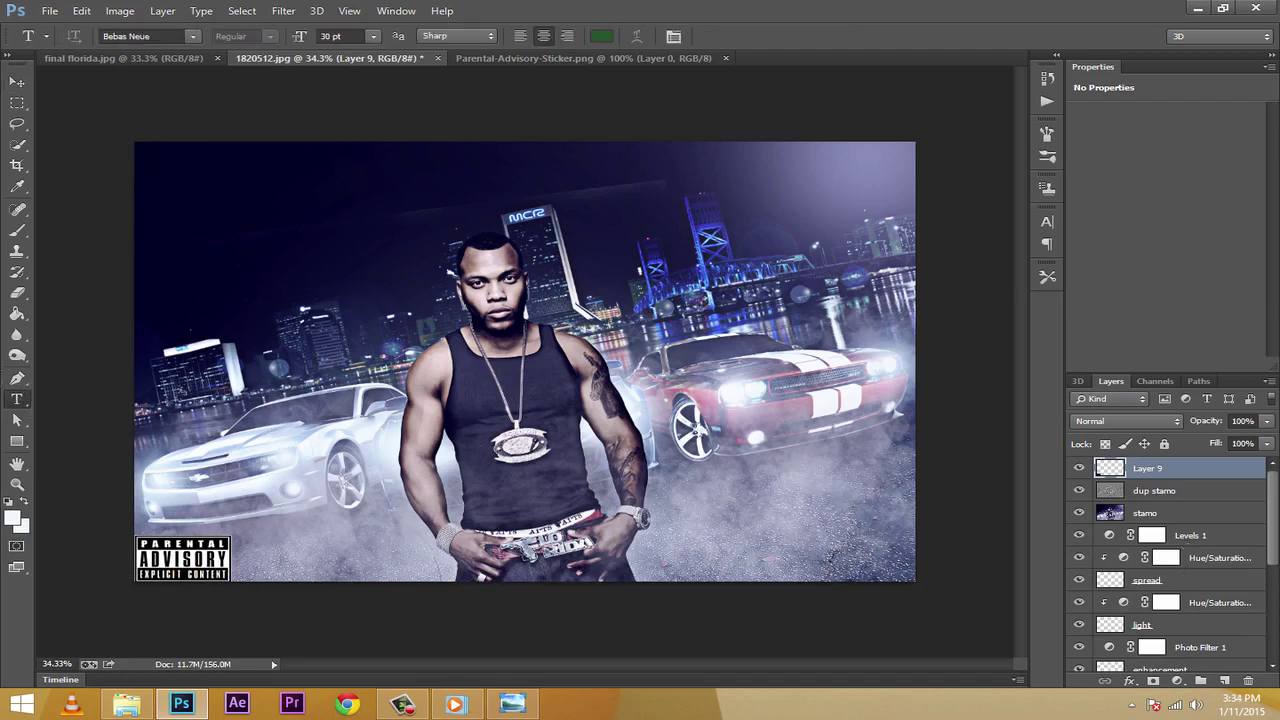
pyautogui.click(163, 175)
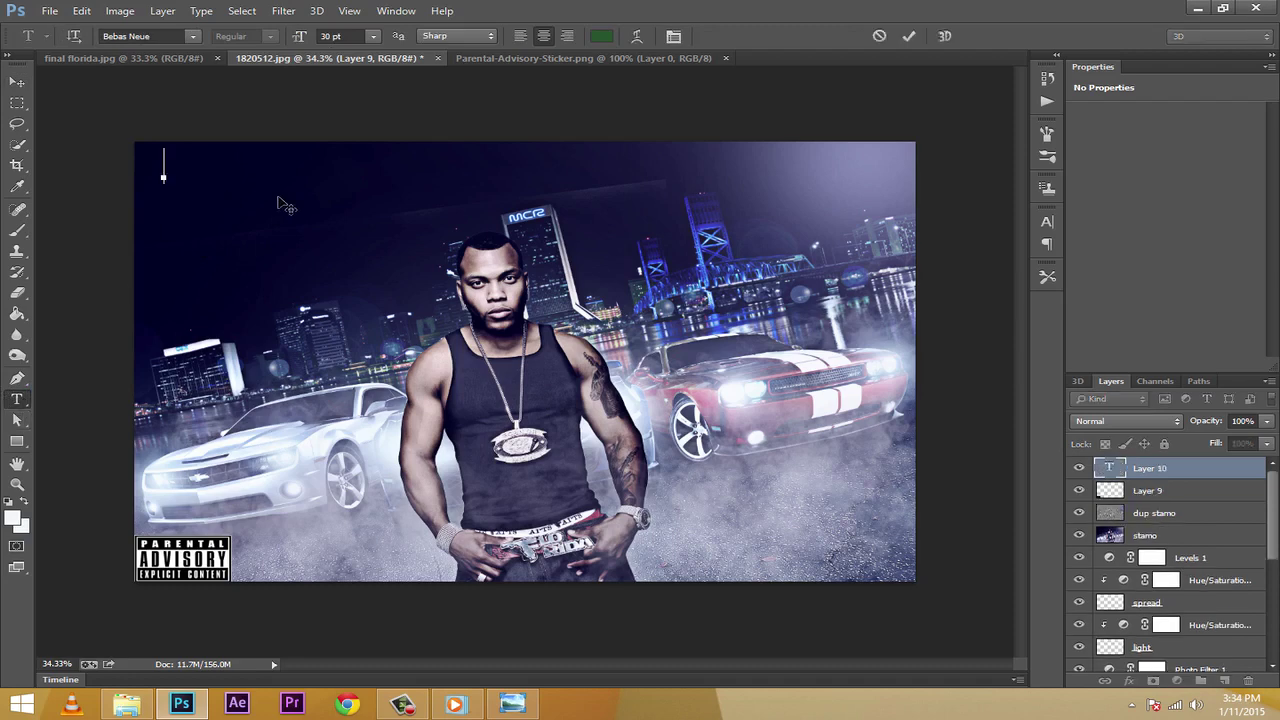
pyautogui.click(155, 38)
pyautogui.click(192, 38)
pyautogui.click(153, 47)
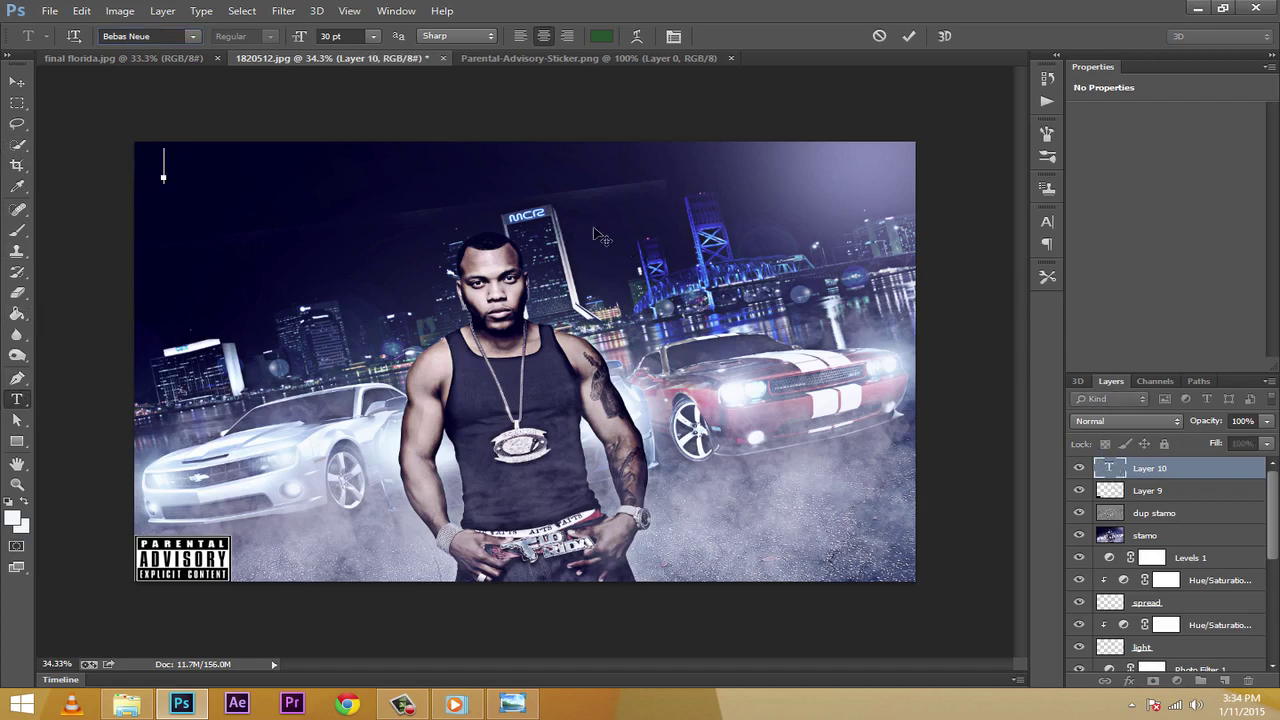
pyautogui.write('FLOR')
pyautogui.press('BackSpace')
pyautogui.click(17, 81)
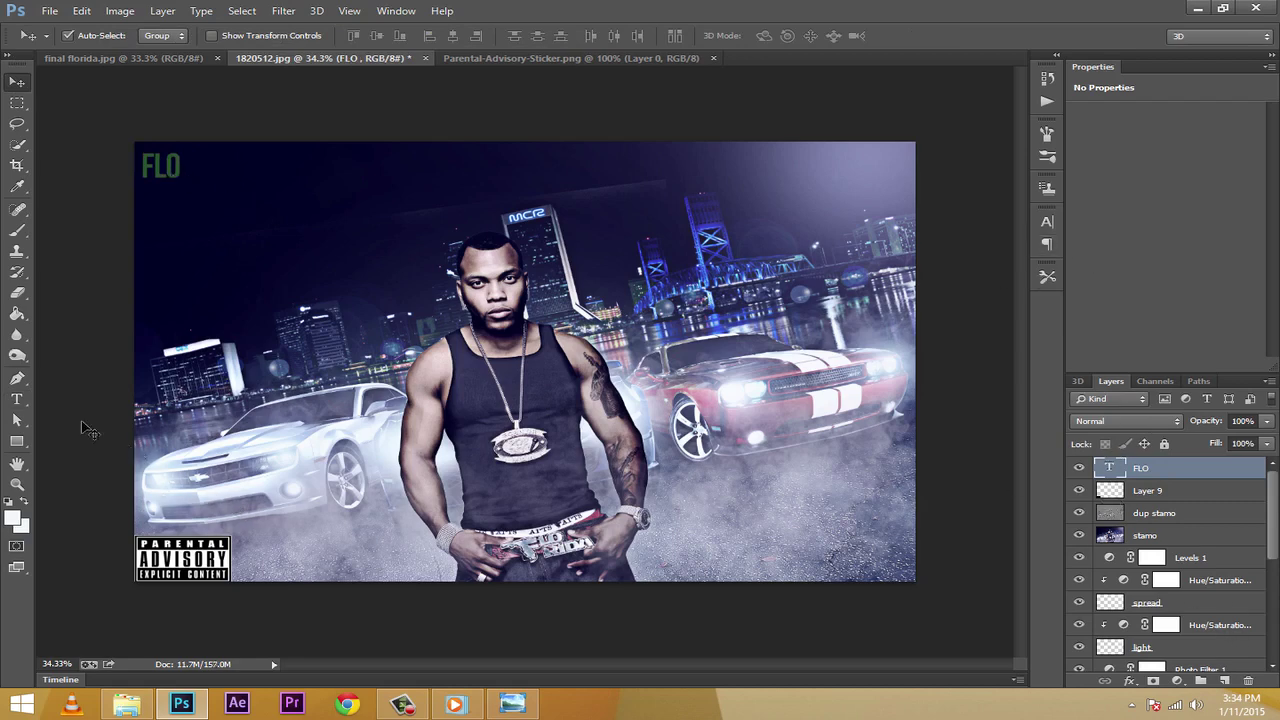
# Add a second text layer reading RIDA and move it beside FLO
pyautogui.click(17, 399)
pyautogui.click(214, 171)
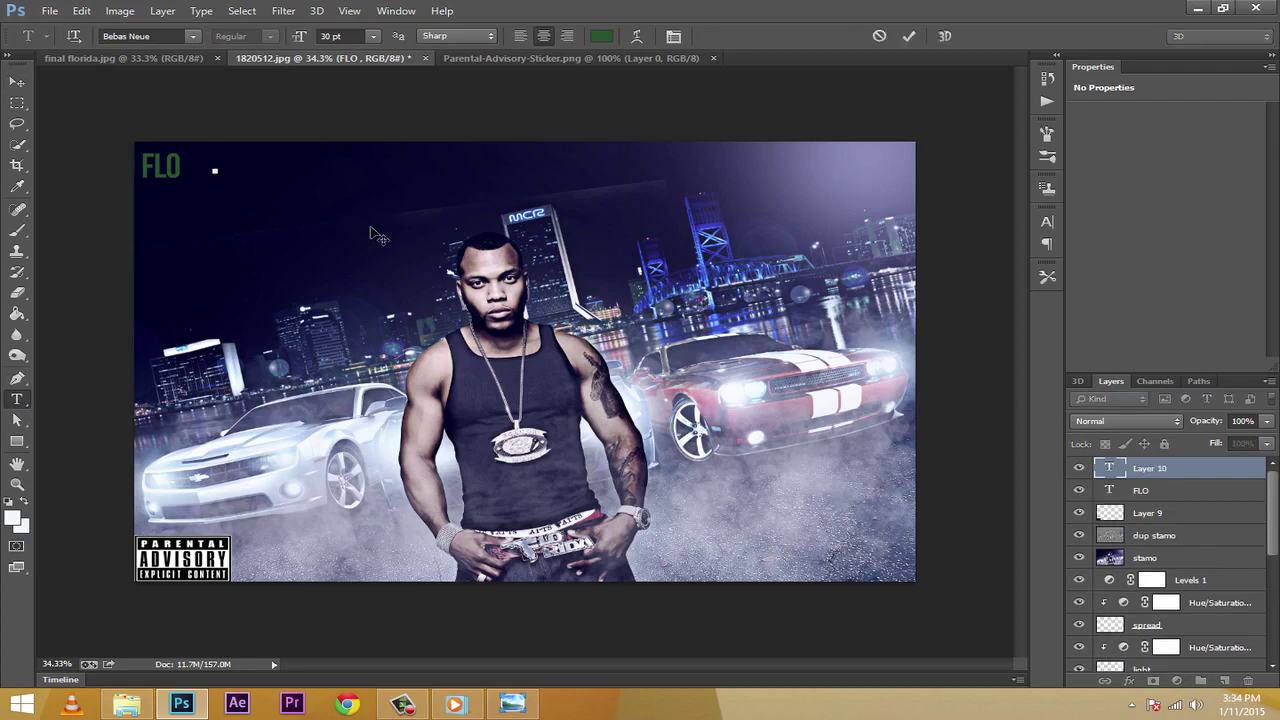
pyautogui.write('B')
pyautogui.write('IDA')
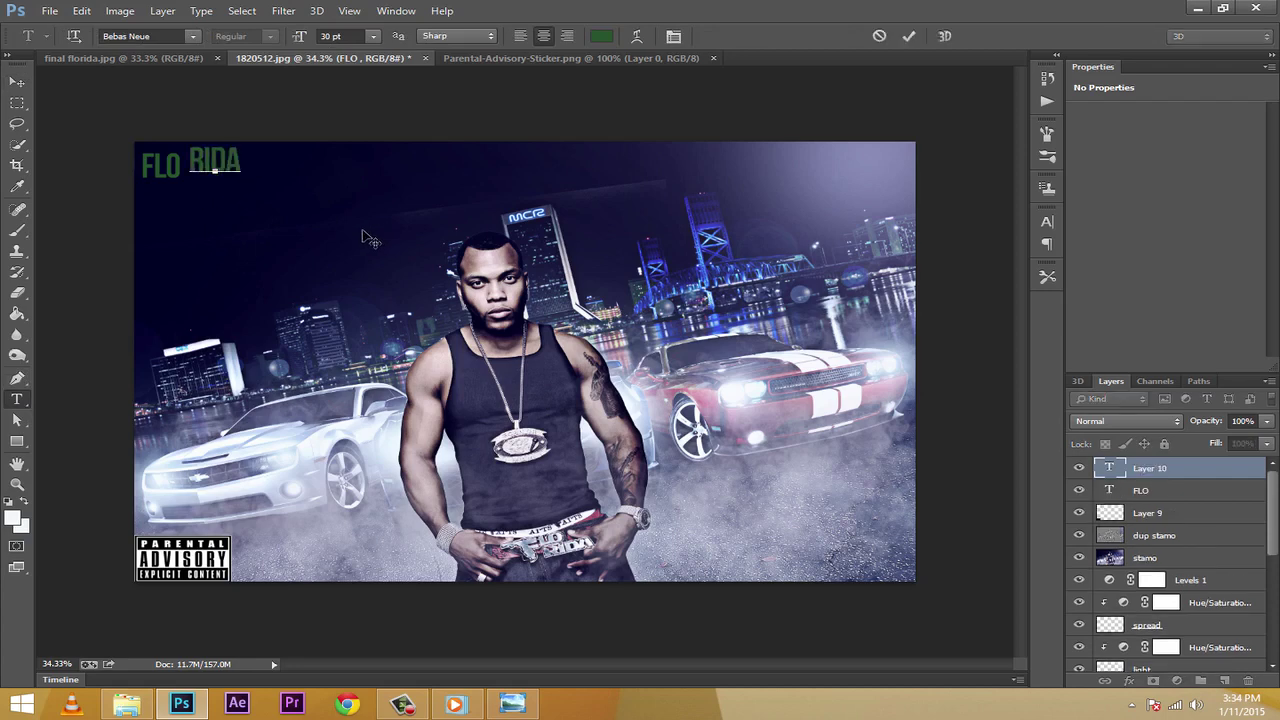
pyautogui.click(908, 36)
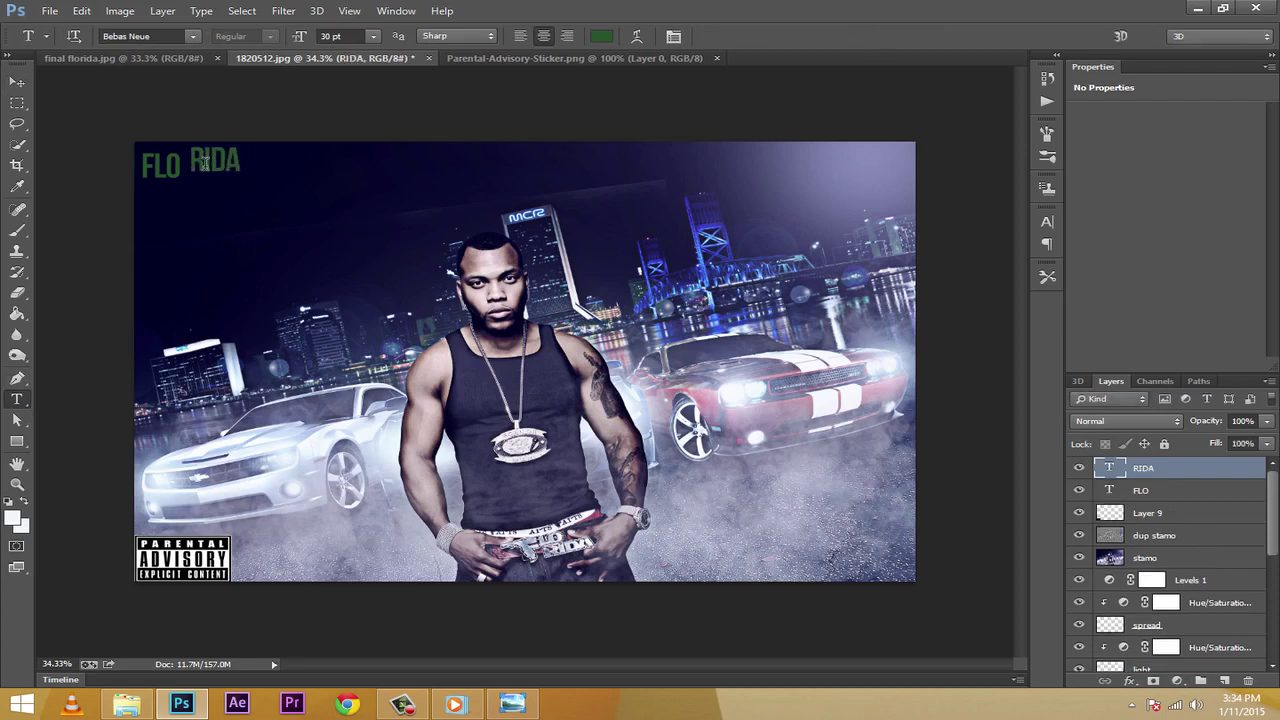
pyautogui.click(8, 79)
pyautogui.moveTo(221, 162); pyautogui.dragTo(215, 167)
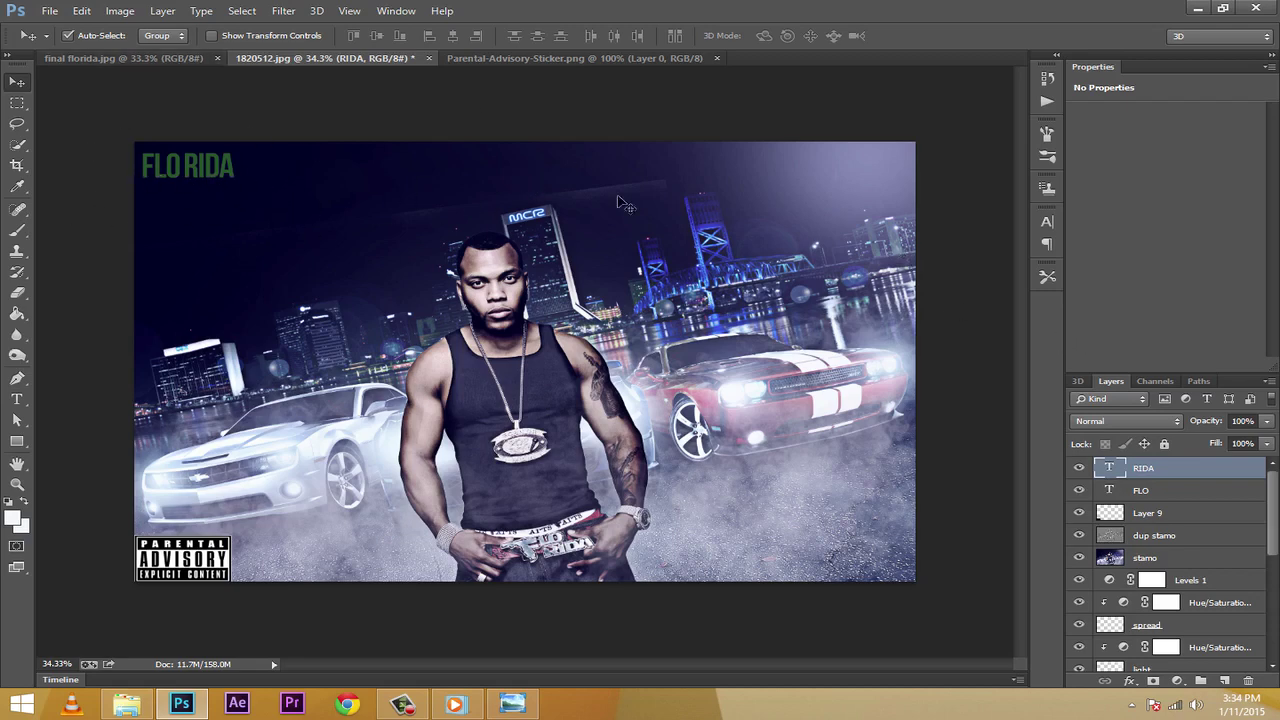
# Adjust FLO's letter tracking and check RIDA's font family in the Character panel
pyautogui.click(1119, 493)
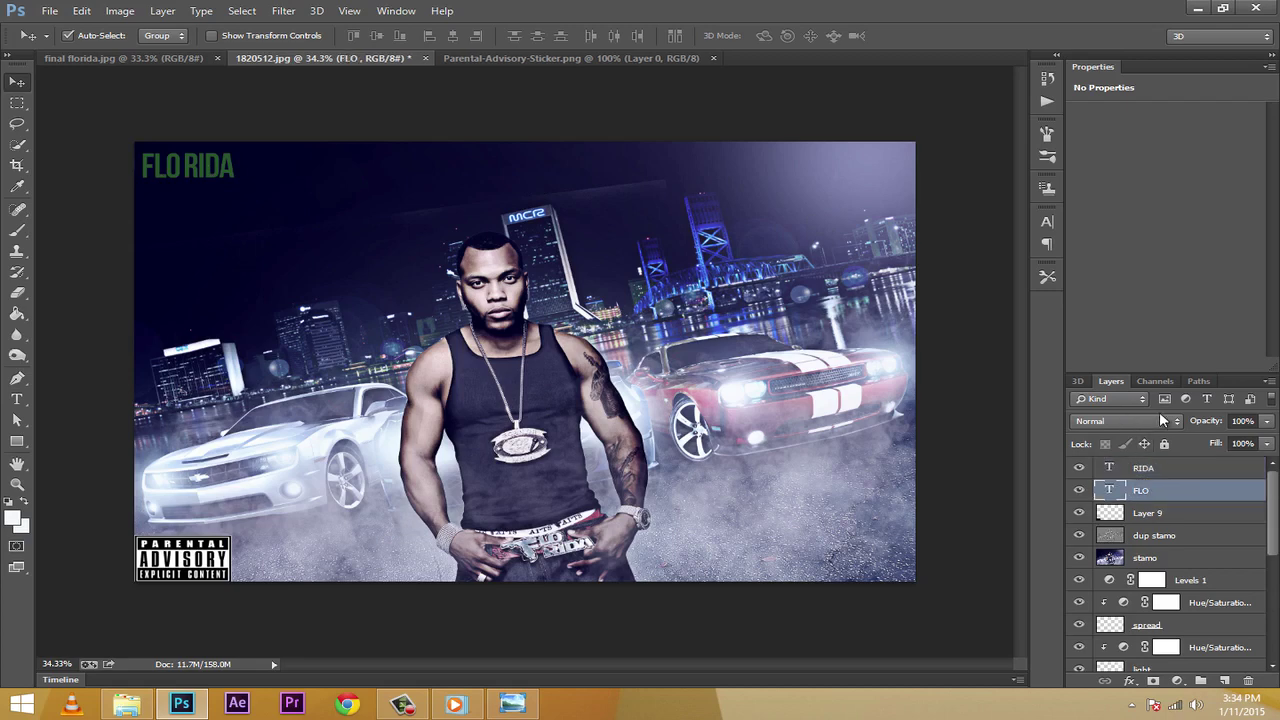
pyautogui.click(1048, 222)
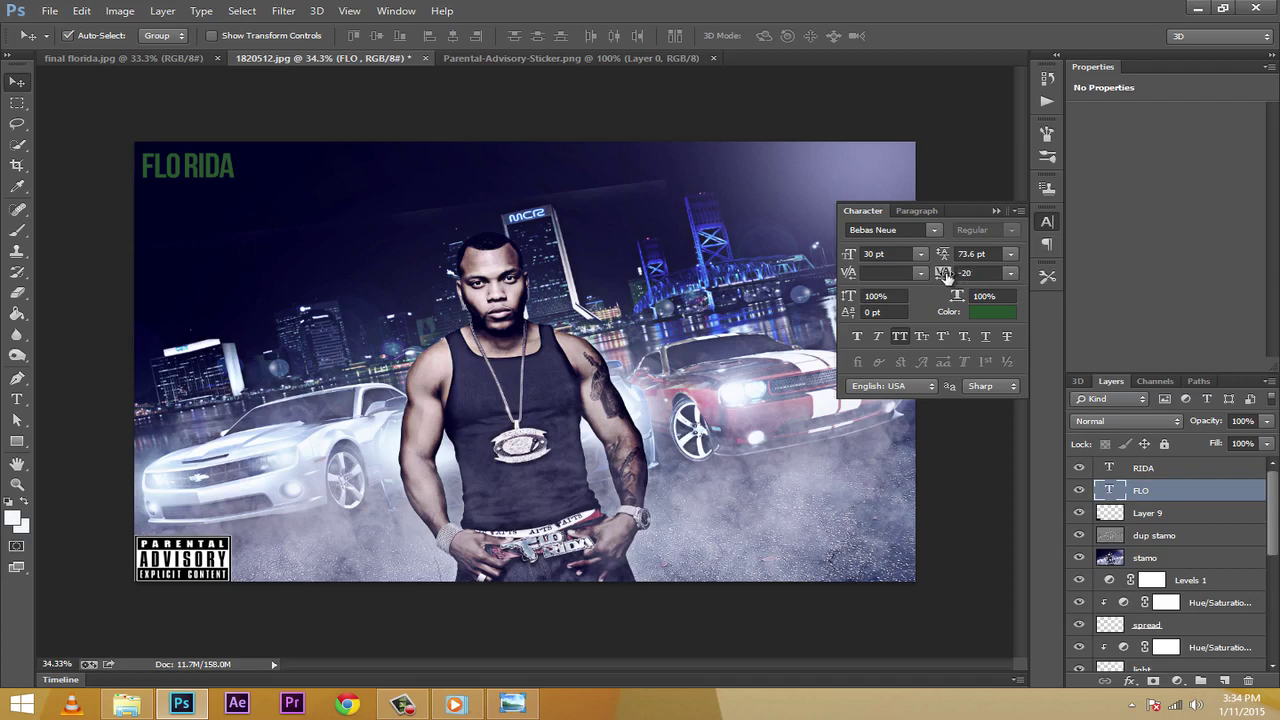
pyautogui.moveTo(945, 275)
pyautogui.mouseDown()
pyautogui.moveTo(970, 276)
pyautogui.moveTo(915, 276)
pyautogui.moveTo(958, 276)
pyautogui.mouseUp()
pyautogui.click(991, 273)
pyautogui.click(1047, 220)
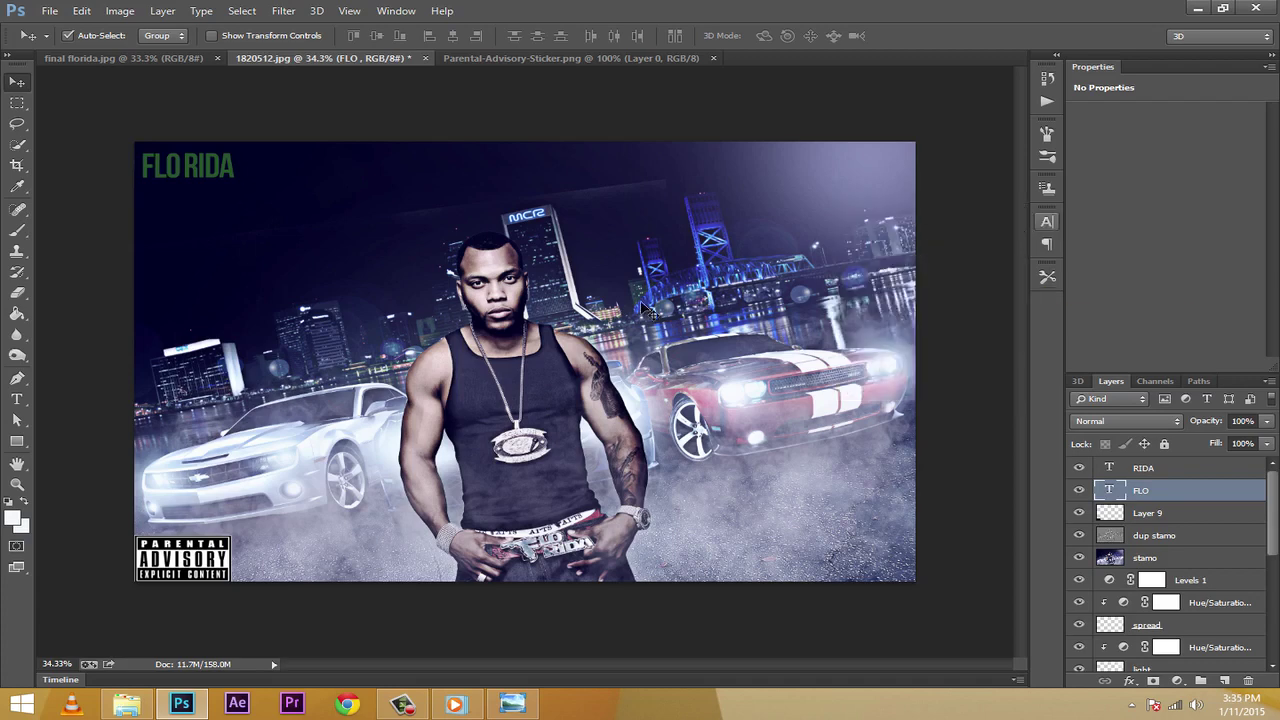
pyautogui.click(1160, 472)
pyautogui.click(1047, 222)
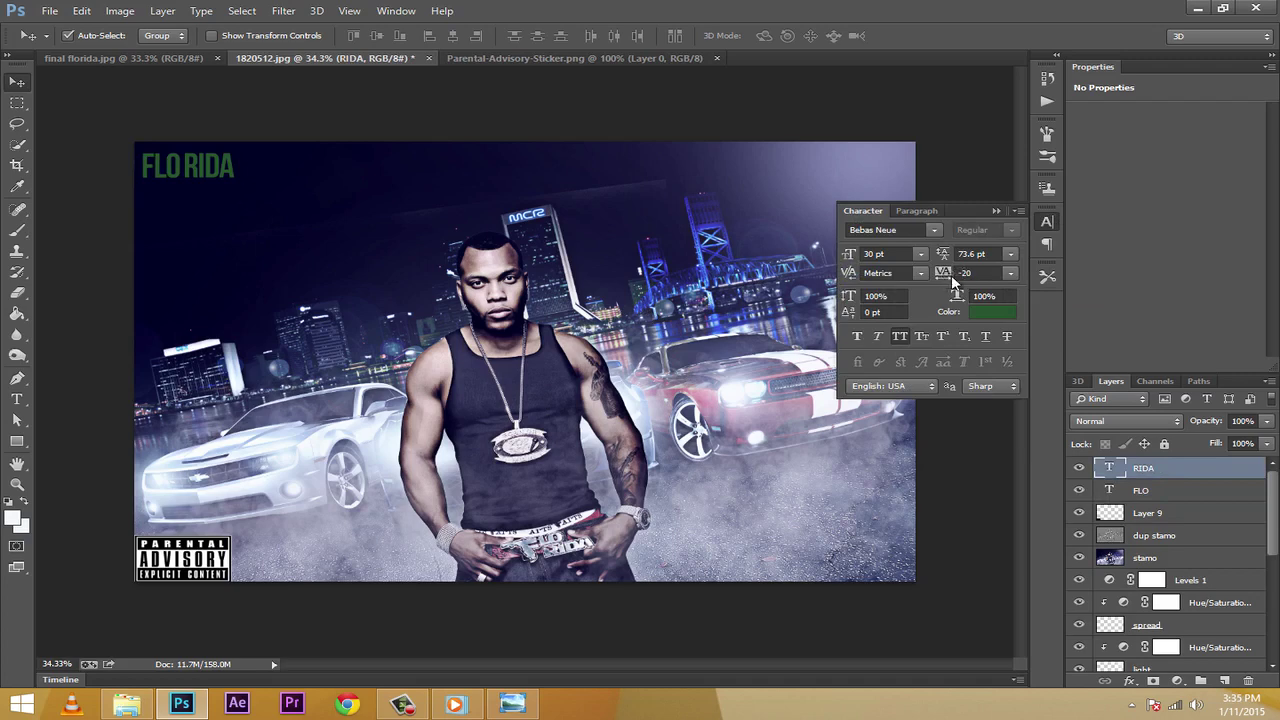
pyautogui.click(892, 231)
pyautogui.click(1043, 224)
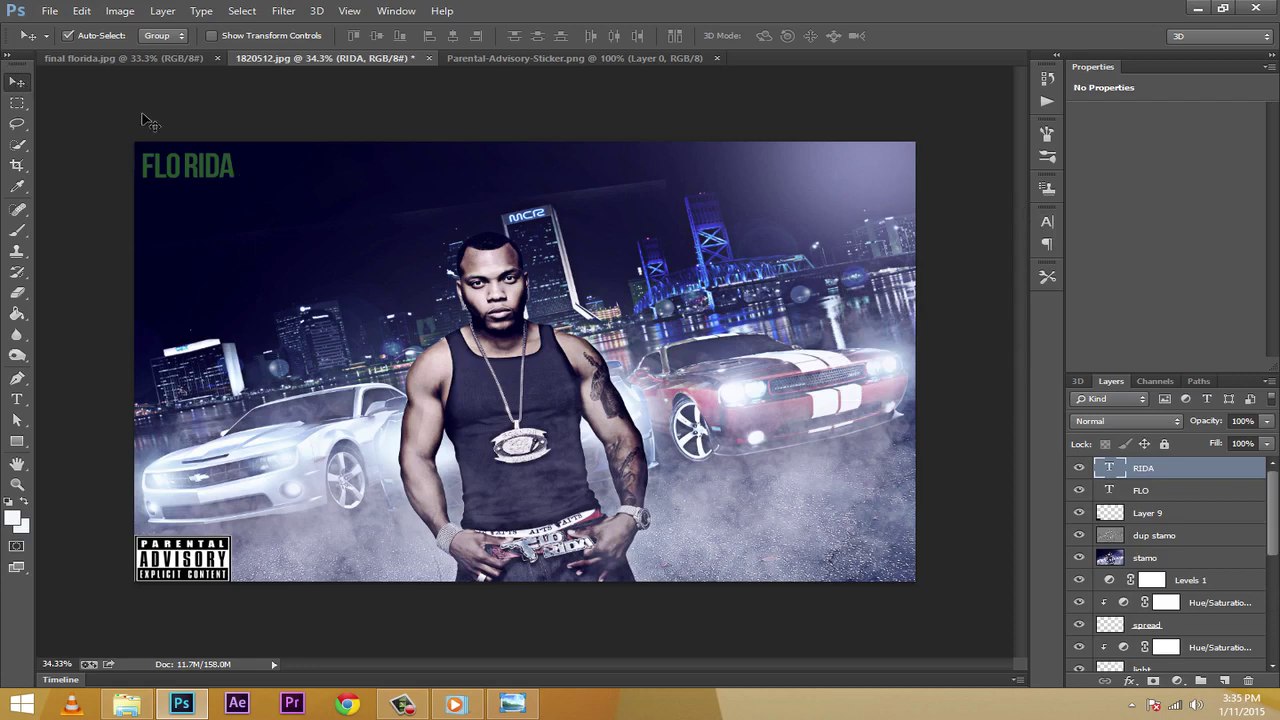
# Reposition the title words so RIDA sits beside FLO, forming FLO RIDA
pyautogui.click(17, 103)
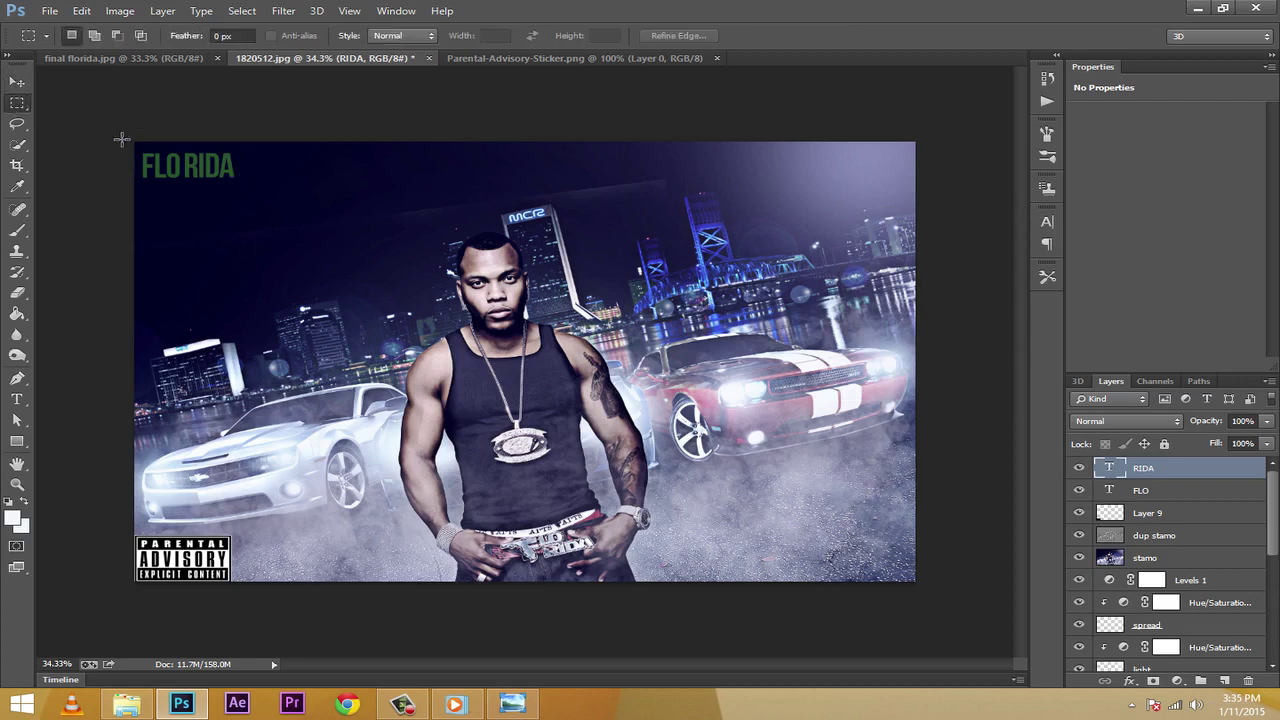
pyautogui.click(17, 81)
pyautogui.moveTo(199, 164); pyautogui.dragTo(173, 190)
pyautogui.moveTo(231, 172); pyautogui.dragTo(211, 191)
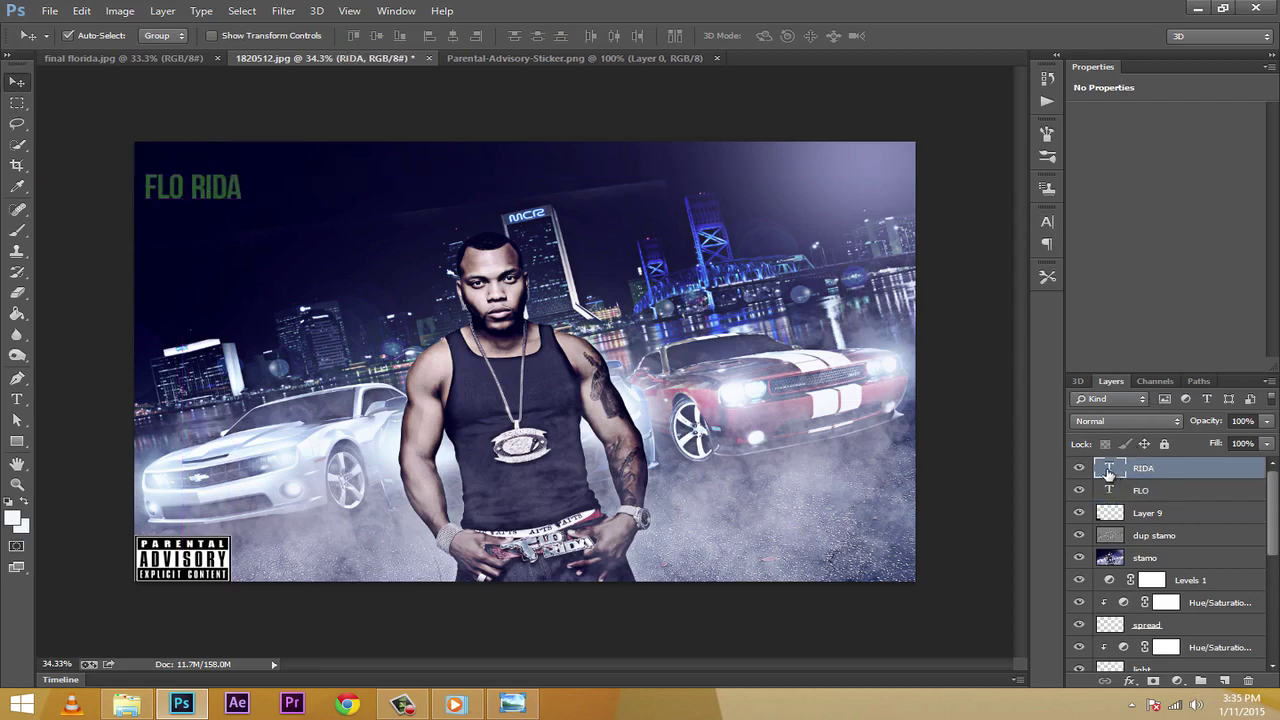
# Resize the RIDA text to 40 pt and nudge it into place
pyautogui.doubleClick(1108, 469)
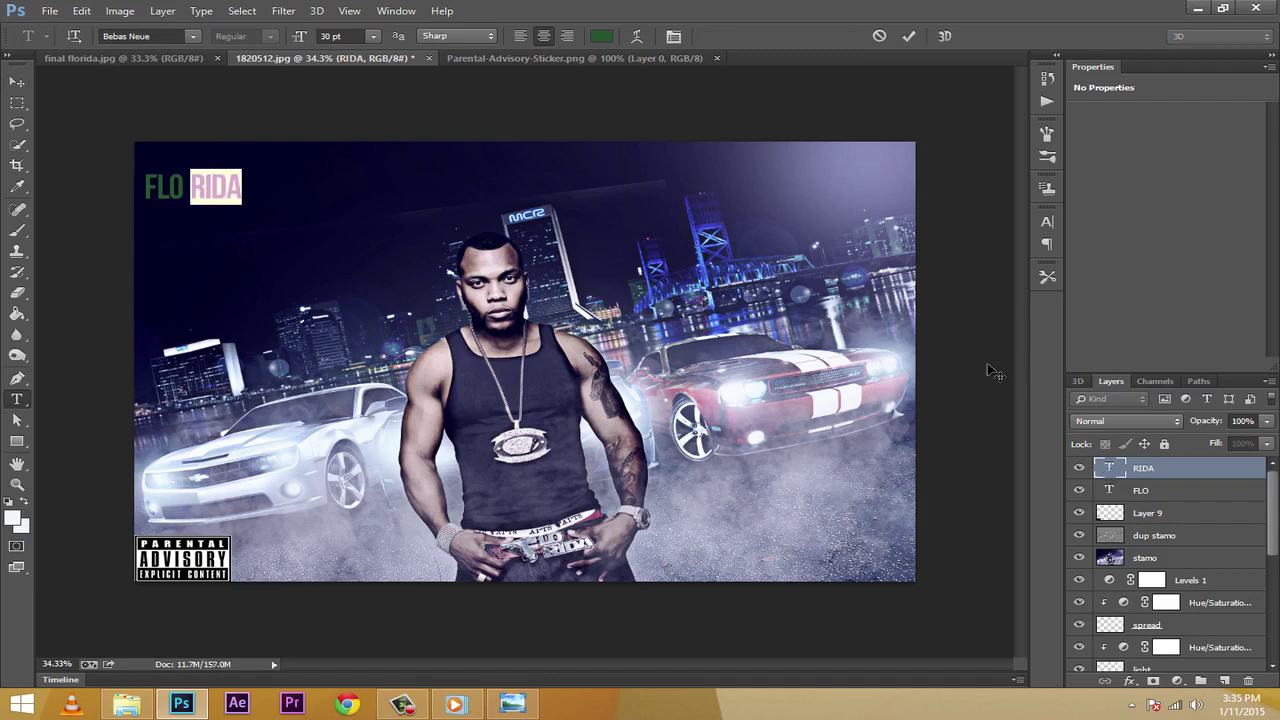
pyautogui.click(331, 36)
pyautogui.write('40')
pyautogui.press('Return')
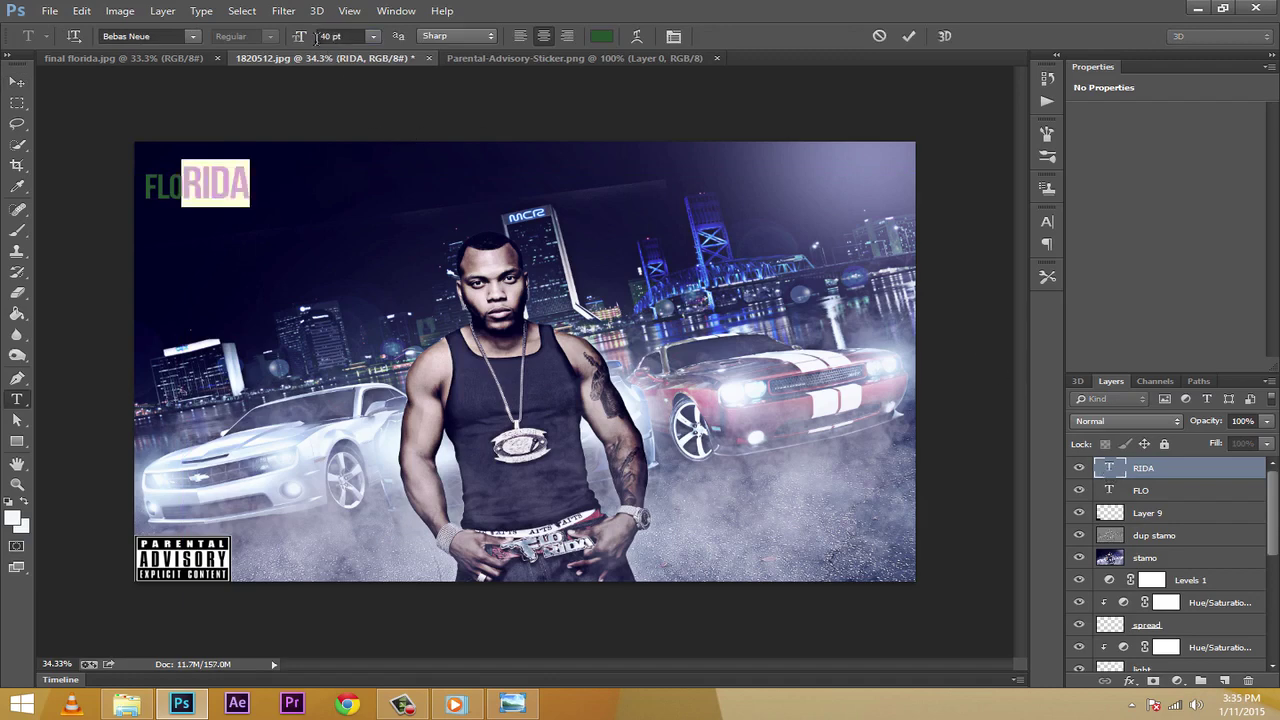
pyautogui.click(910, 36)
pyautogui.press('v')
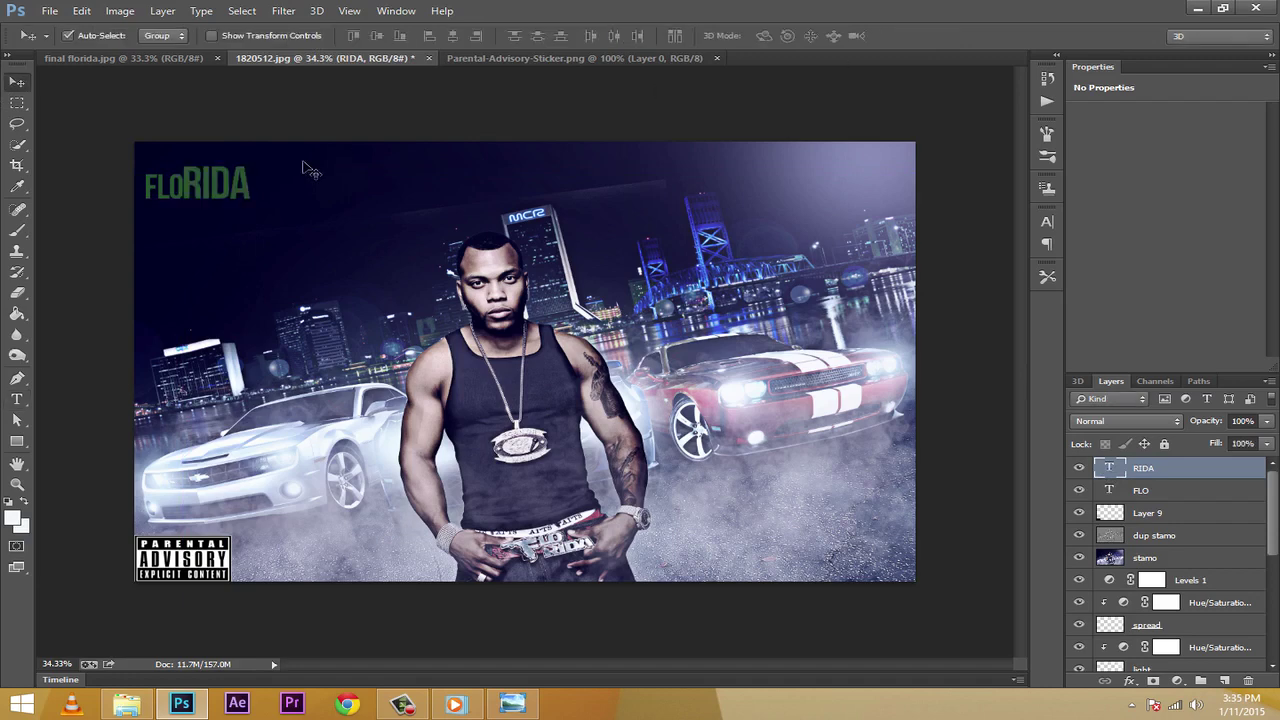
pyautogui.moveTo(241, 191); pyautogui.dragTo(238, 189)
# Resize the FLO text to 40 pt
pyautogui.doubleClick(1108, 490)
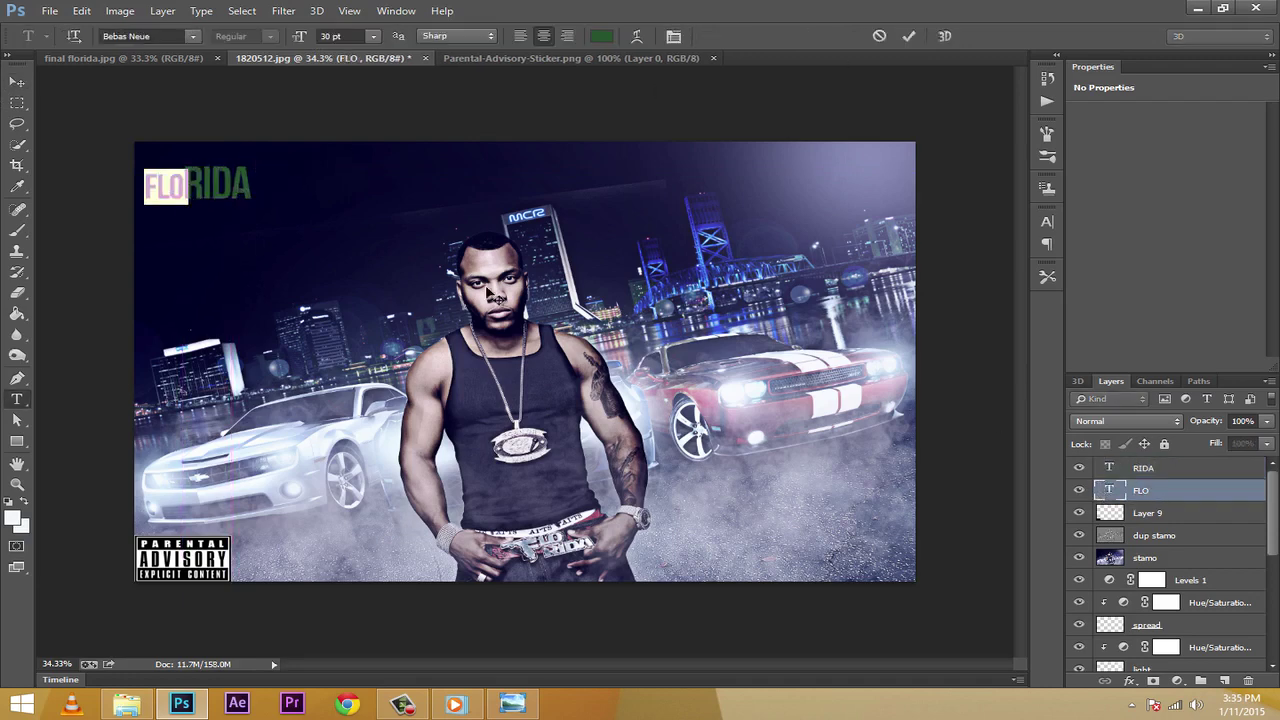
pyautogui.click(326, 36)
pyautogui.write('40')
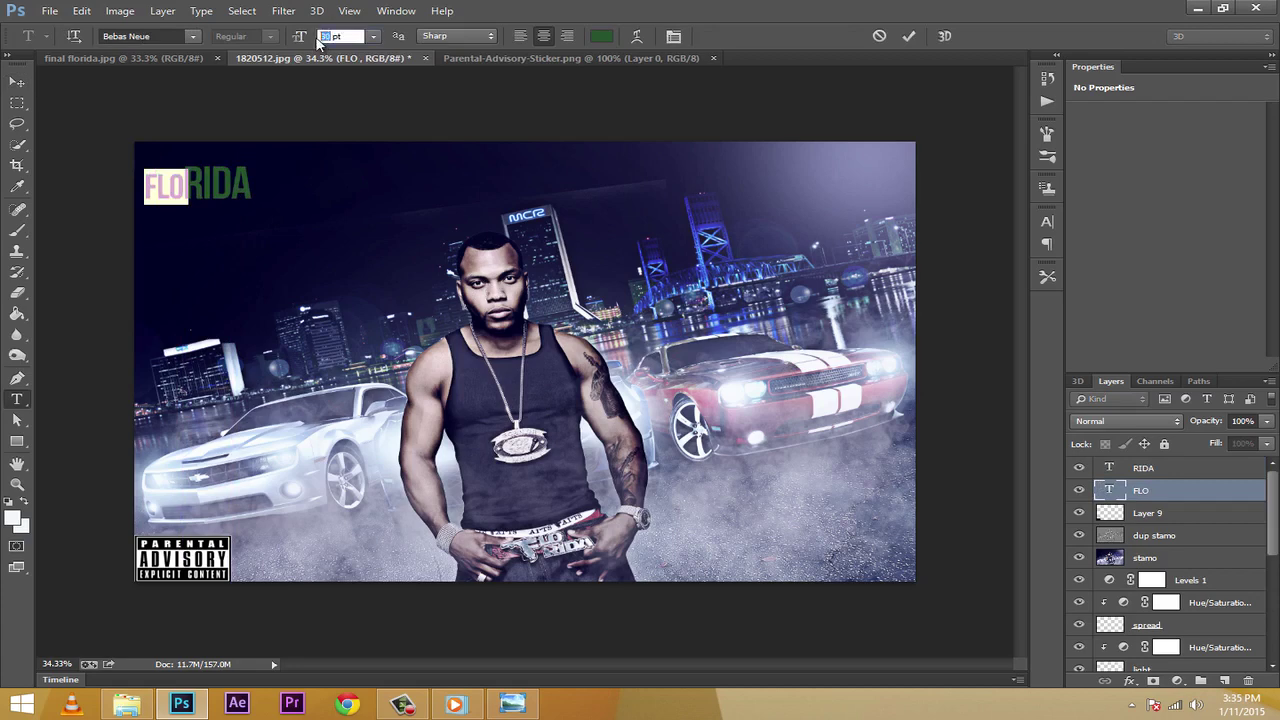
pyautogui.press('Return')
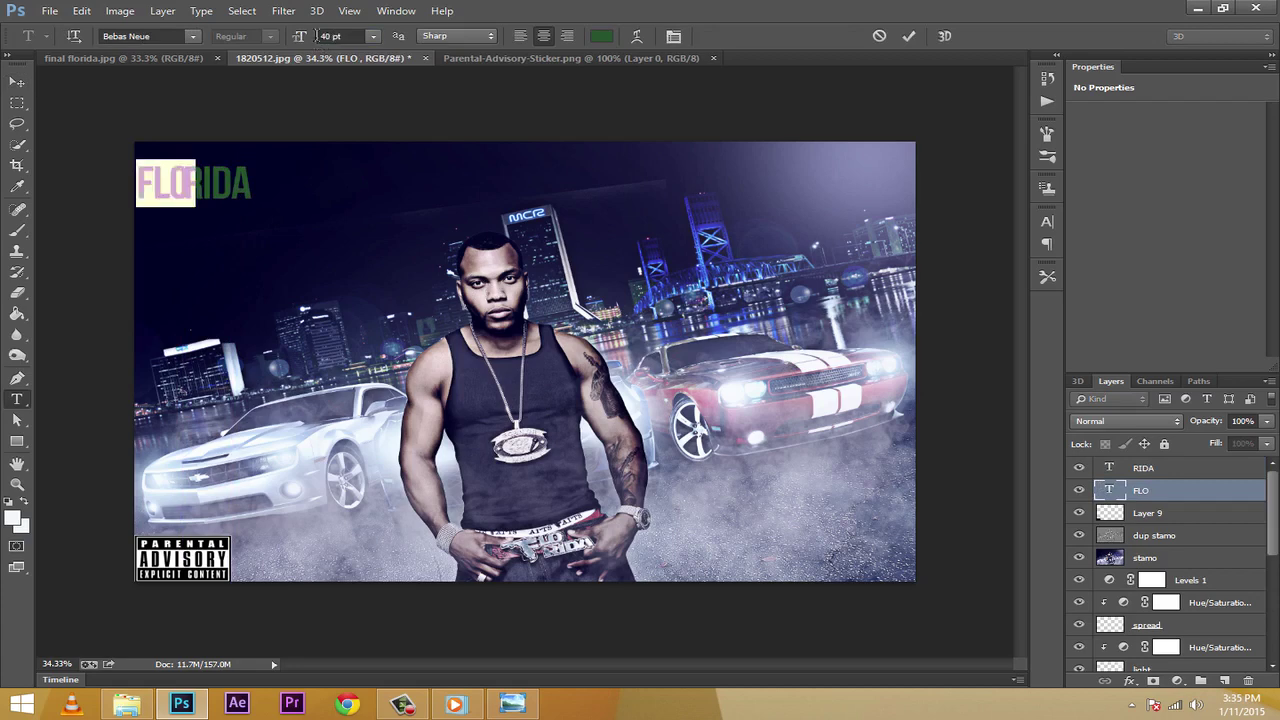
pyautogui.click(908, 36)
pyautogui.press('v')
# Reposition FLO and RIDA so the title reads evenly spaced as FLO RIDA
pyautogui.click(220, 192)
pyautogui.moveTo(220, 192); pyautogui.dragTo(250, 186)
pyautogui.moveTo(160, 186); pyautogui.dragTo(176, 186)
pyautogui.click(320, 117)
pyautogui.moveTo(261, 183); pyautogui.dragTo(228, 190)
pyautogui.click(345, 124)
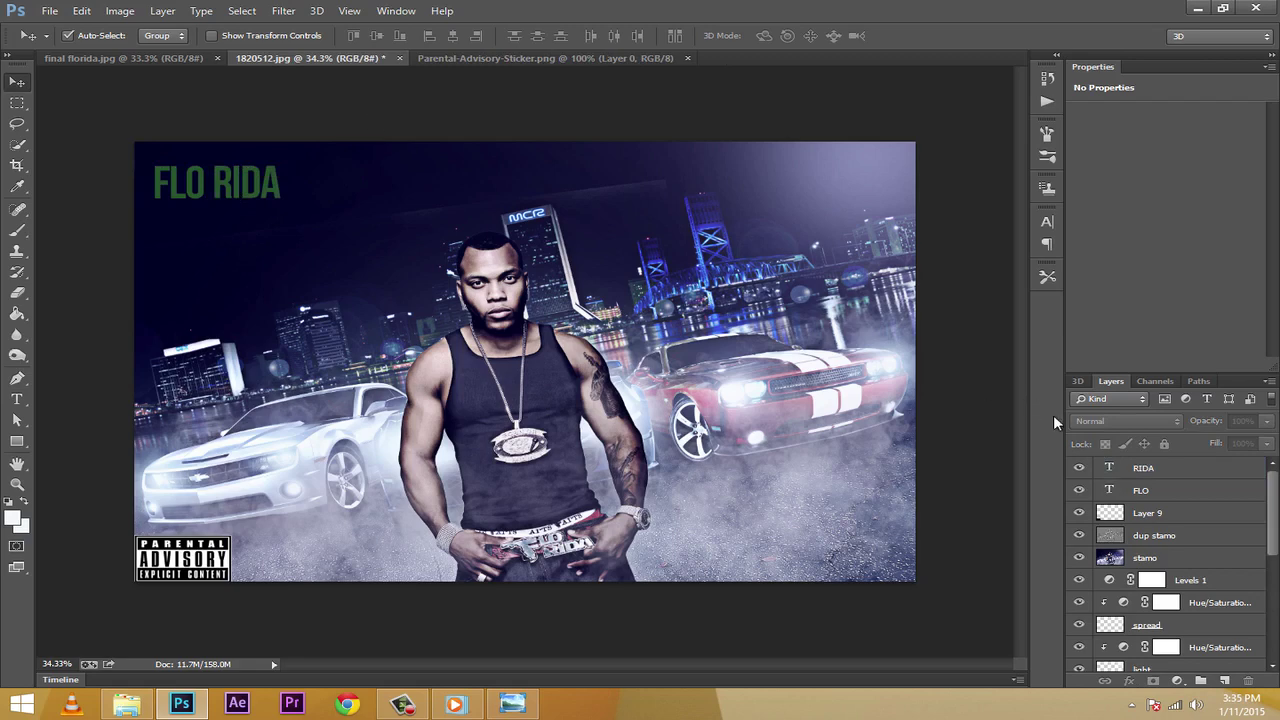
# Open metallic-pannel-abstract-hd-wallpaper-1920x1080-6626.jpg from the file browser
pyautogui.click(1160, 467)
pyautogui.click(1143, 490)
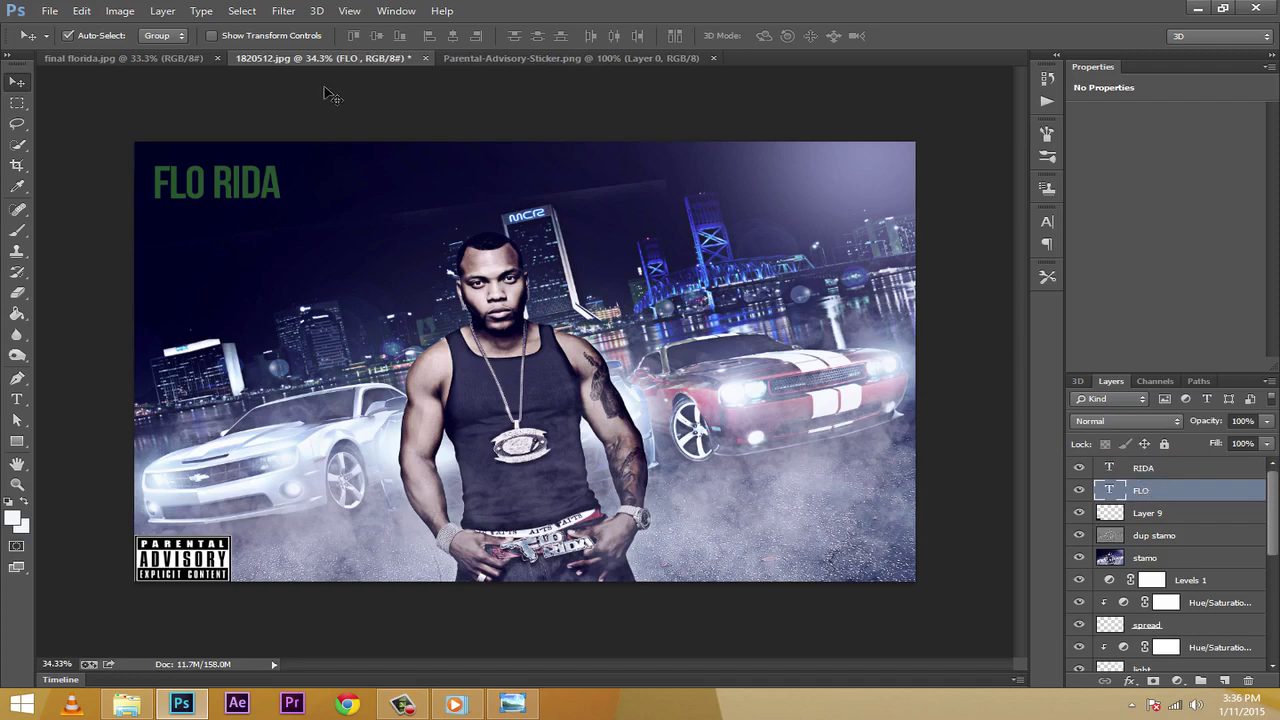
pyautogui.click(50, 10)
pyautogui.click(50, 40)
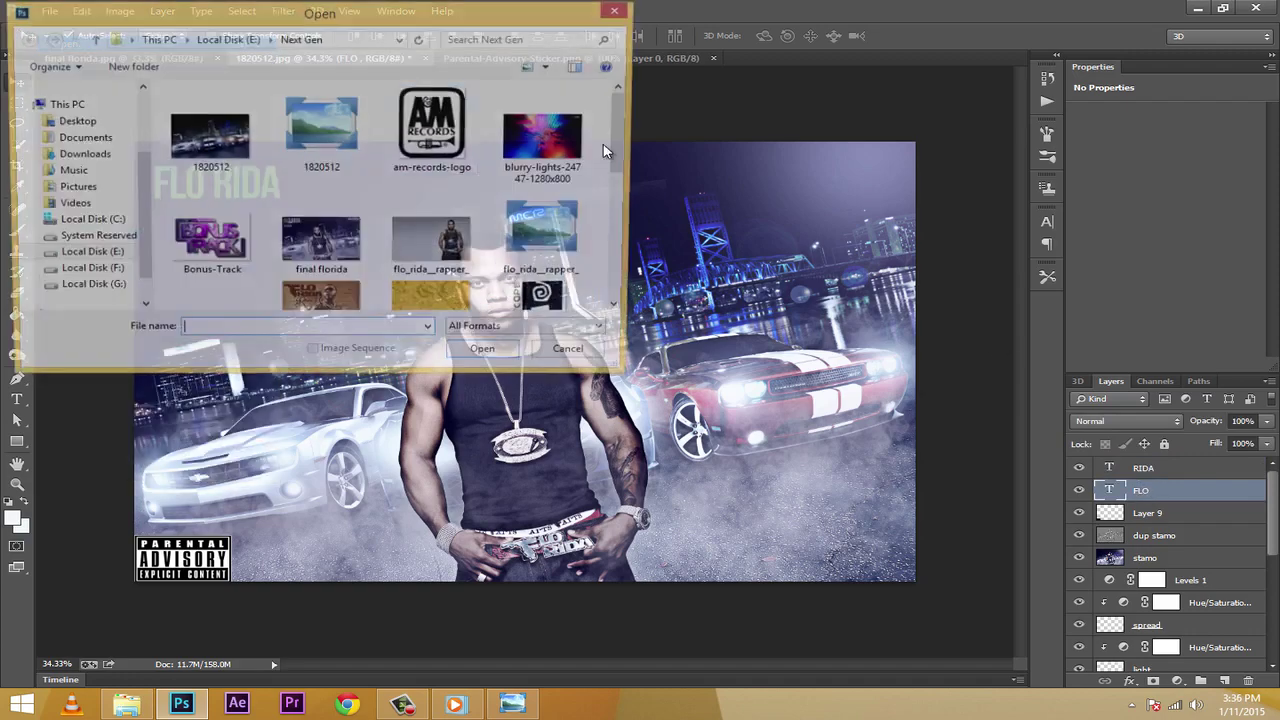
pyautogui.scroll(-5, 540, 190)
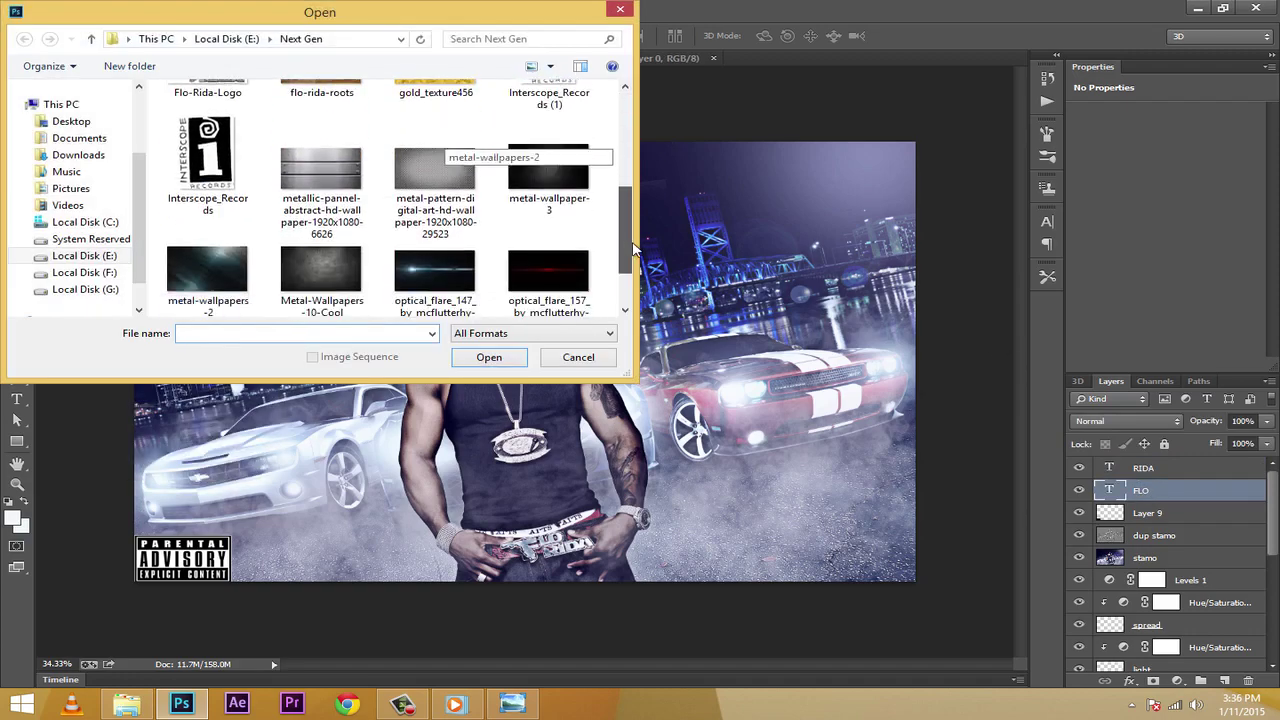
pyautogui.click(450, 195)
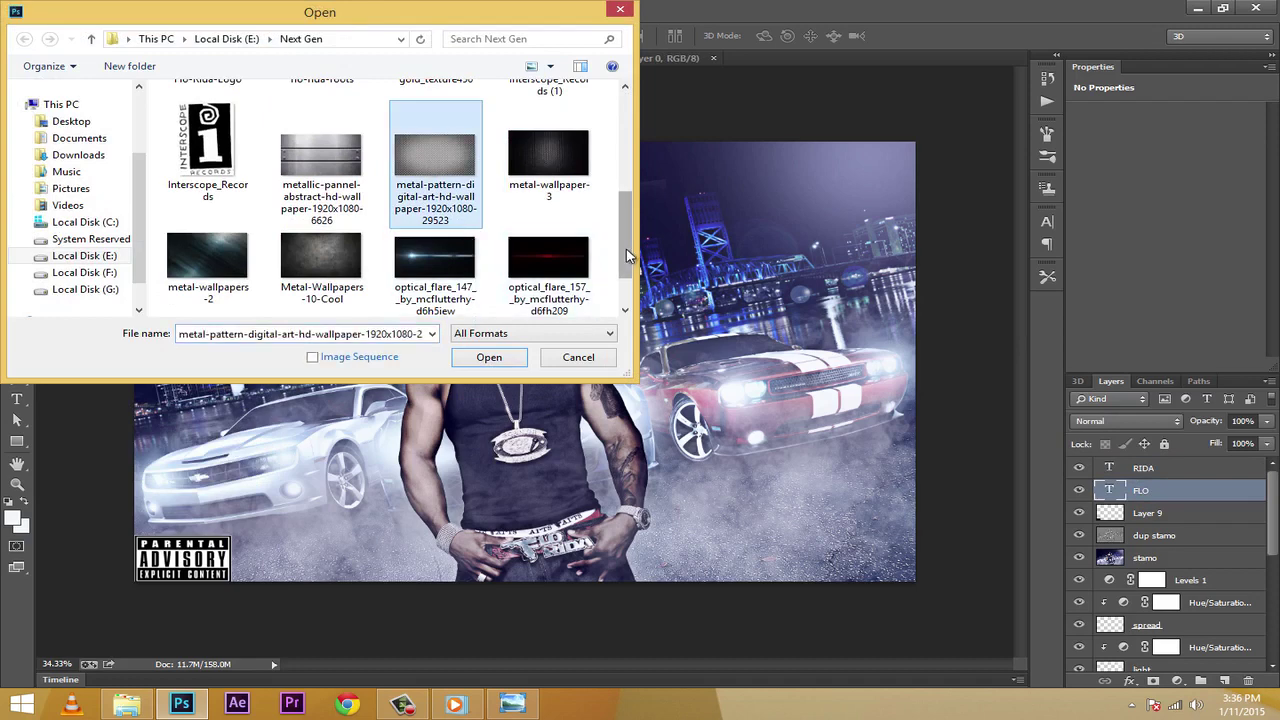
pyautogui.scroll(-1, 627, 300)
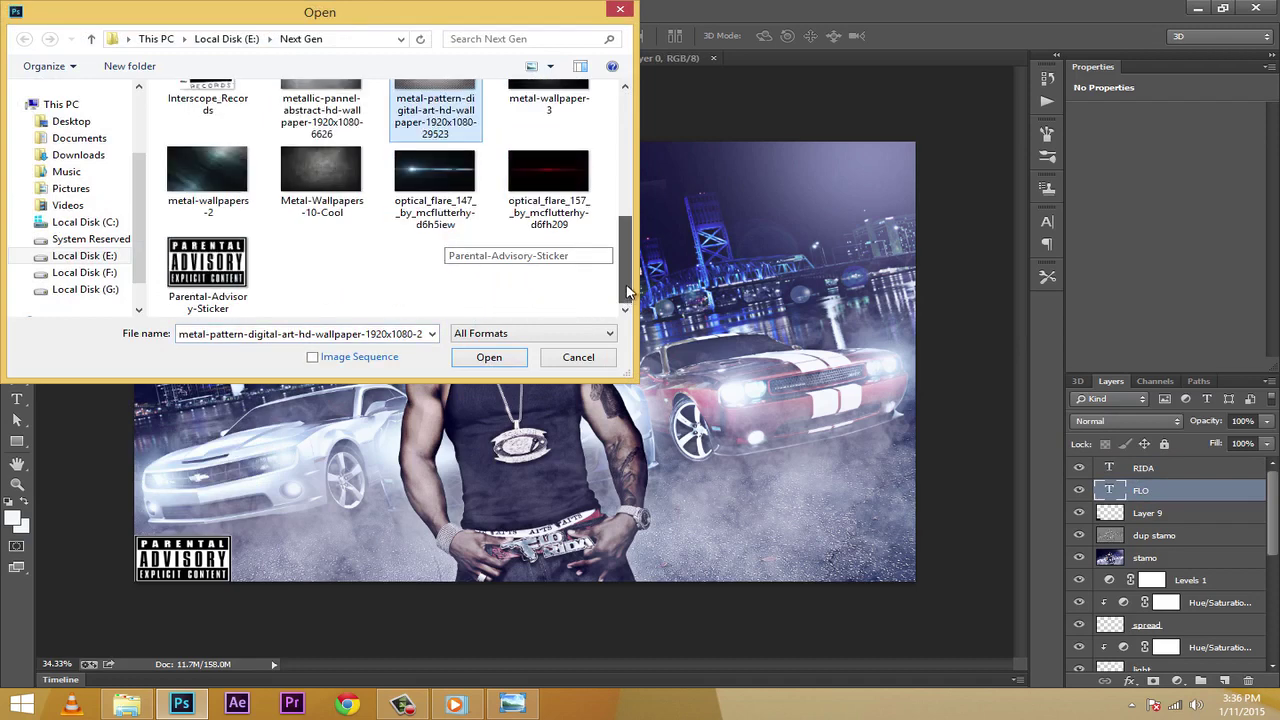
pyautogui.moveTo(628, 290)
pyautogui.mouseDown()
pyautogui.moveTo(622, 175)
pyautogui.moveTo(628, 300)
pyautogui.mouseUp()
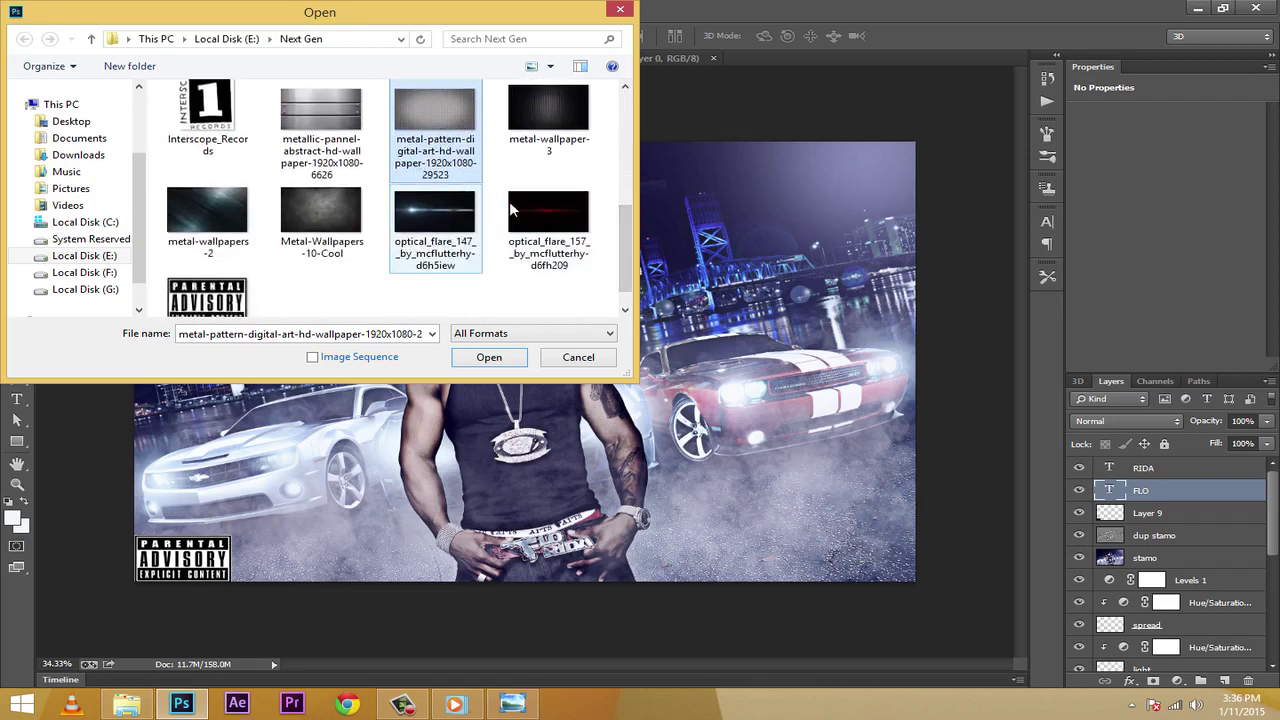
pyautogui.scroll(3, 333, 226)
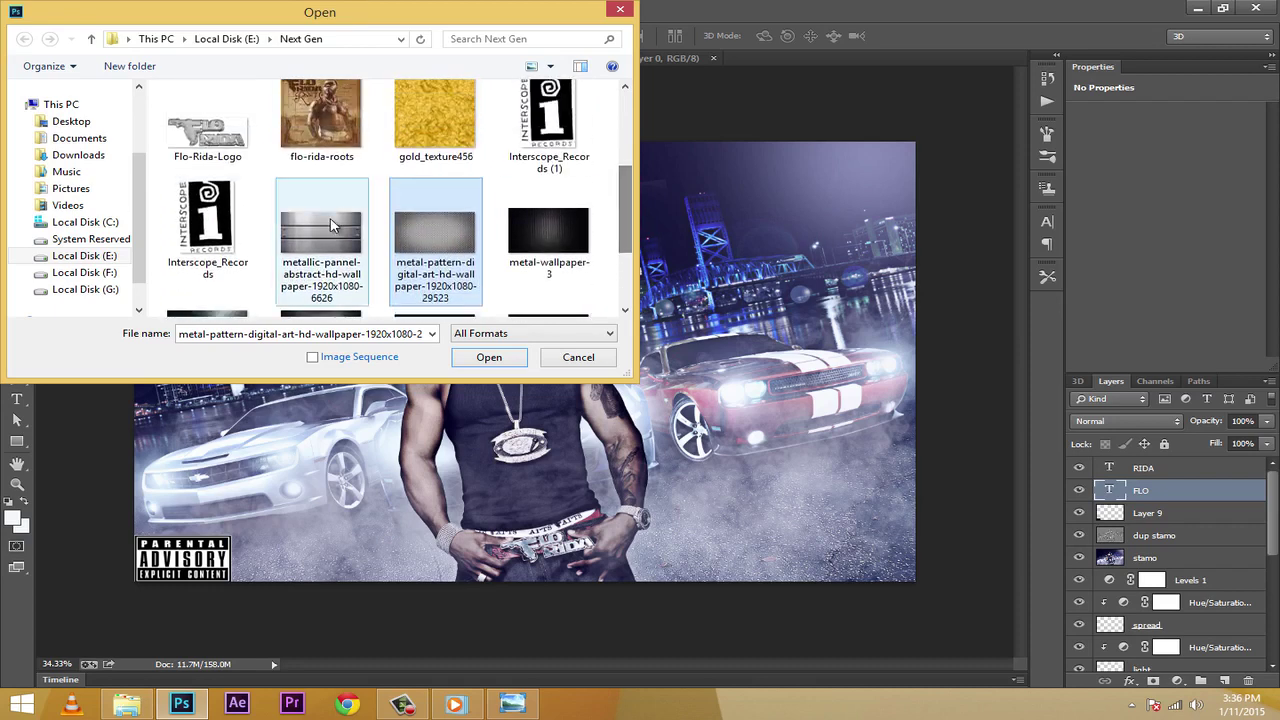
pyautogui.click(333, 226)
pyautogui.click(470, 358)
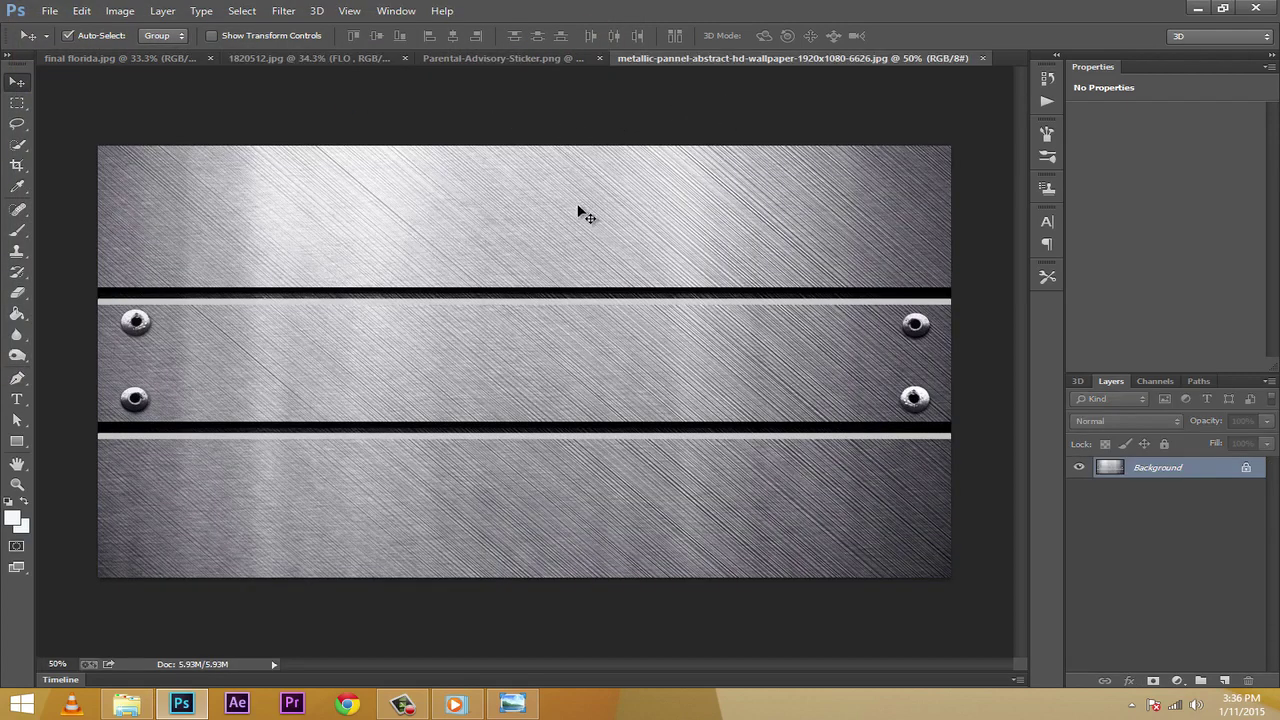
# Bring the metal panel into the composite, duplicate it, and stack one copy above each text layer
pyautogui.moveTo(574, 212); pyautogui.dragTo(314, 200)
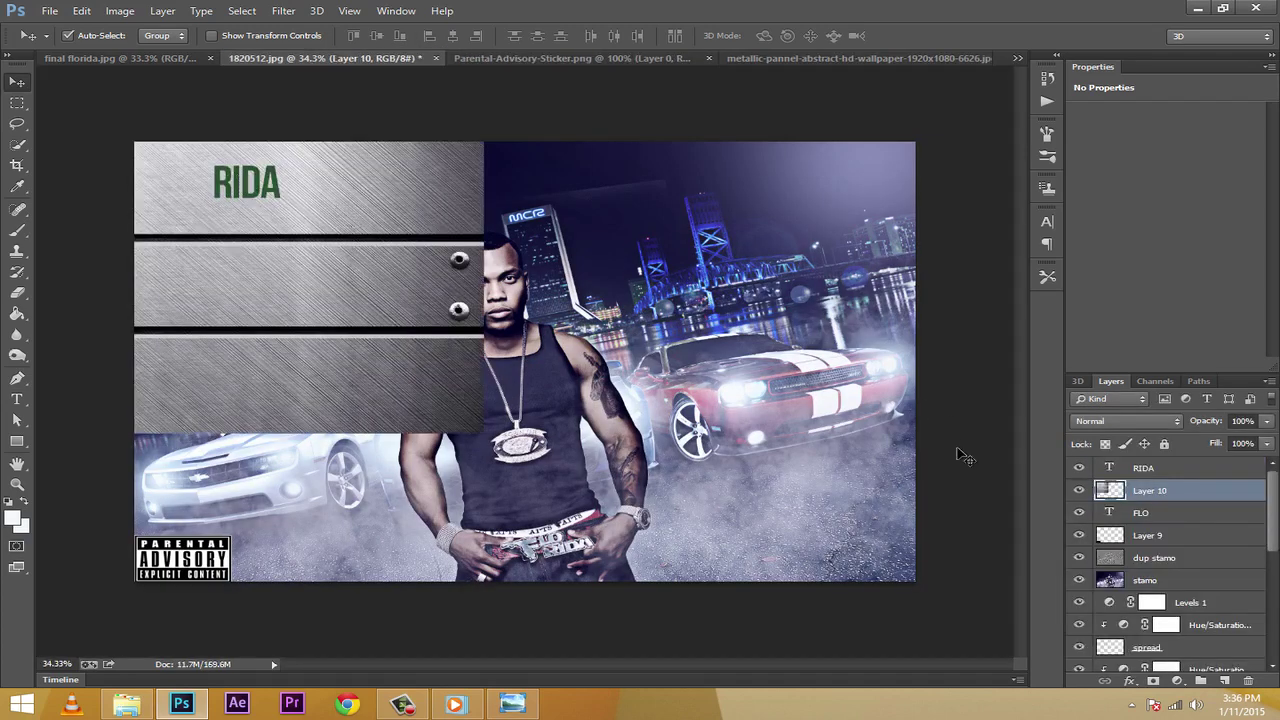
pyautogui.moveTo(1108, 492); pyautogui.dragTo(1108, 466)
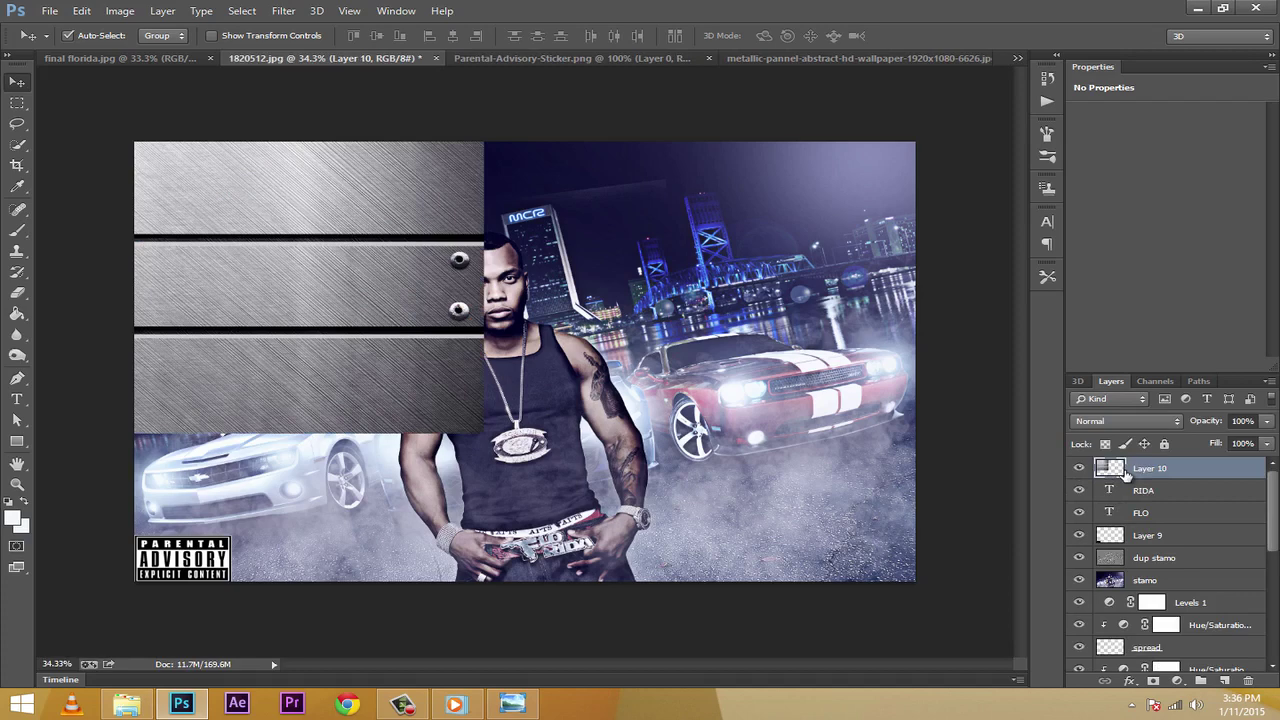
pyautogui.hotkey('ctrl', 'j')
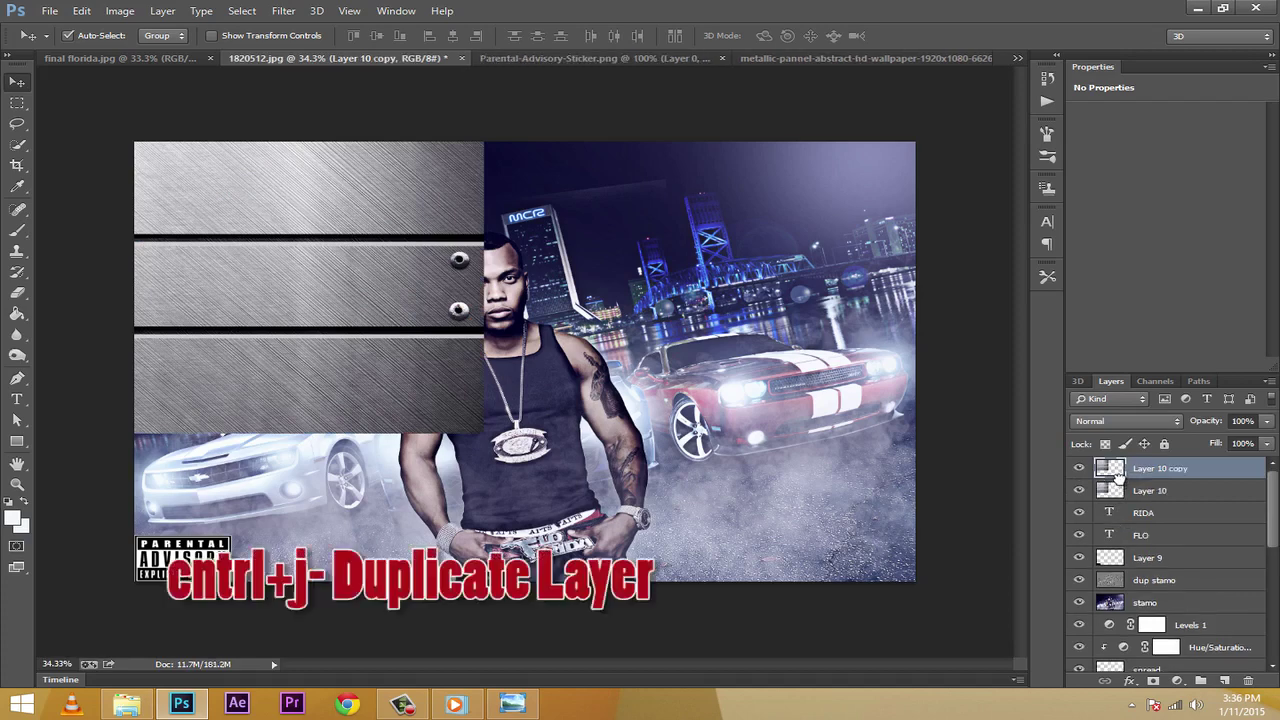
pyautogui.moveTo(1117, 480); pyautogui.dragTo(1115, 524)
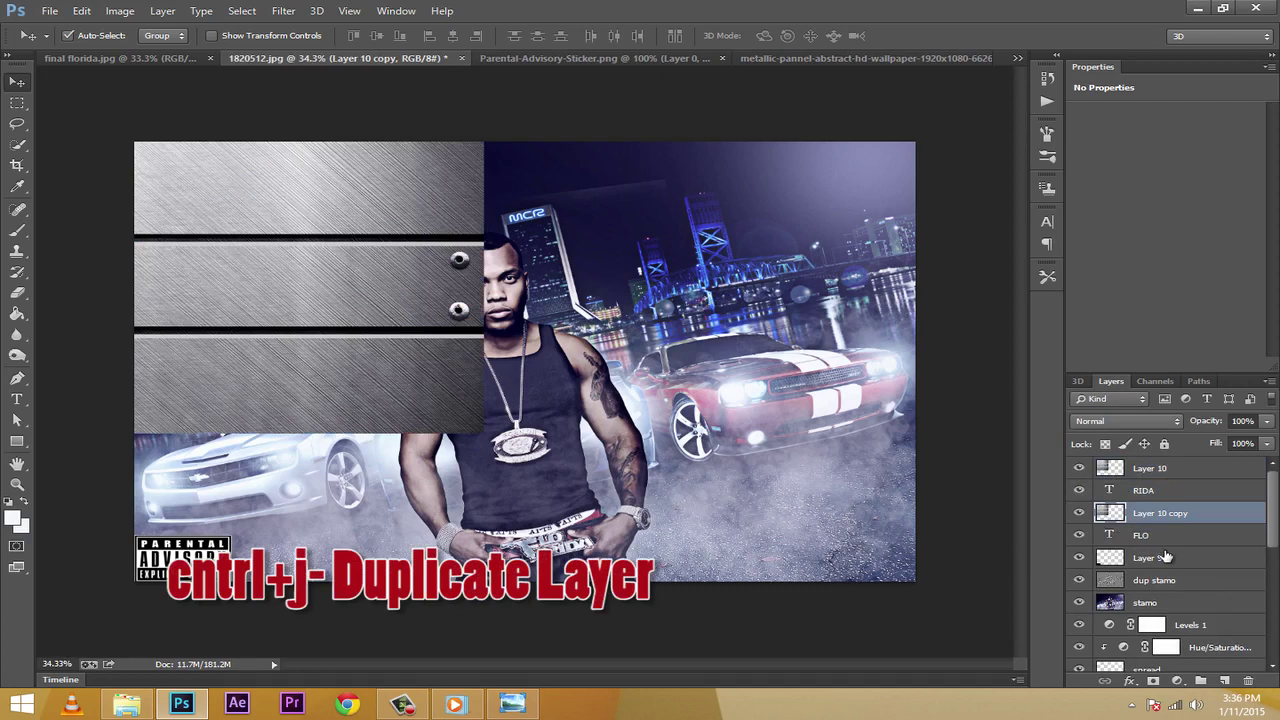
# Clip the metal texture layers to the RIDA and FLO text layers
pyautogui.rightClick(1111, 472)
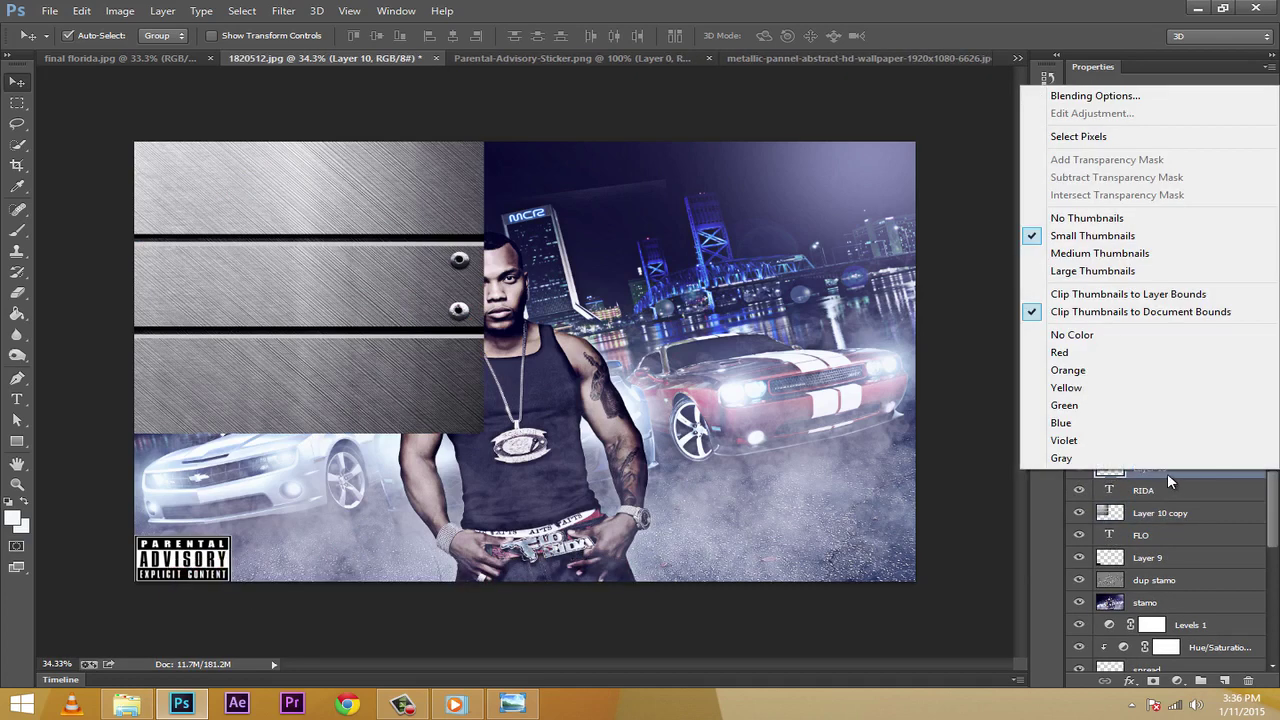
pyautogui.click(1225, 476)
pyautogui.rightClick(1221, 477)
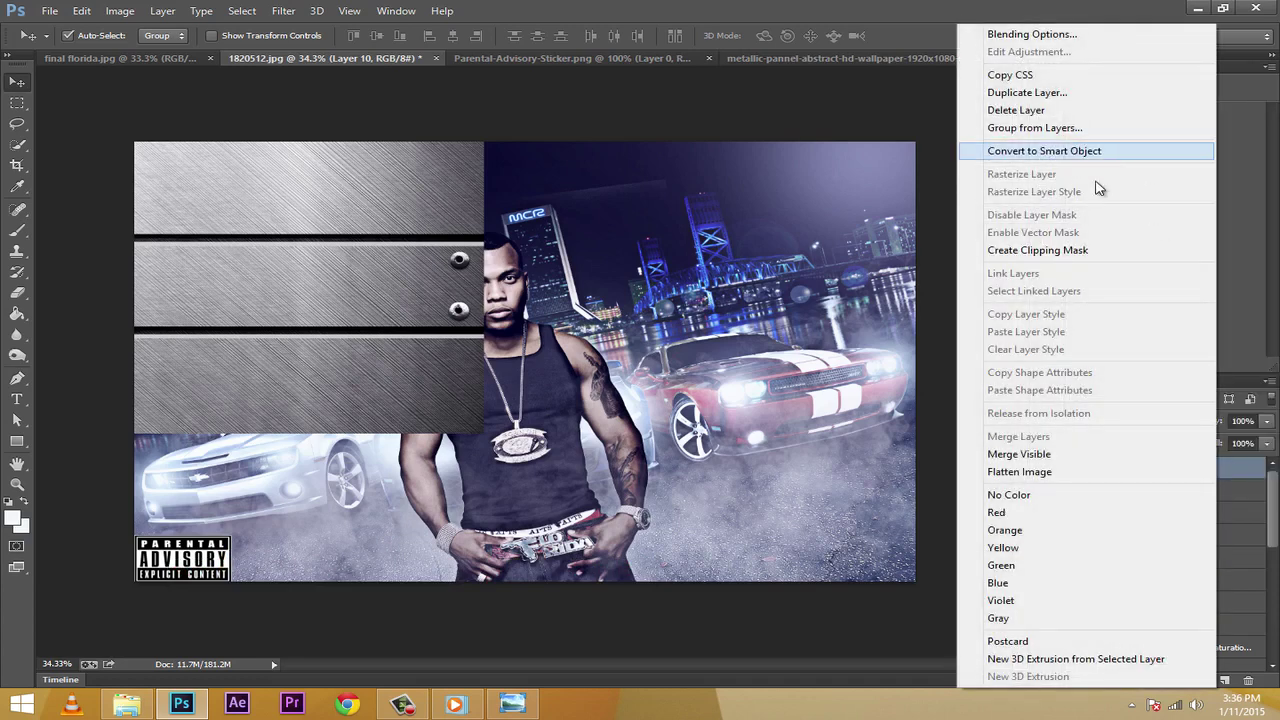
pyautogui.click(1066, 251)
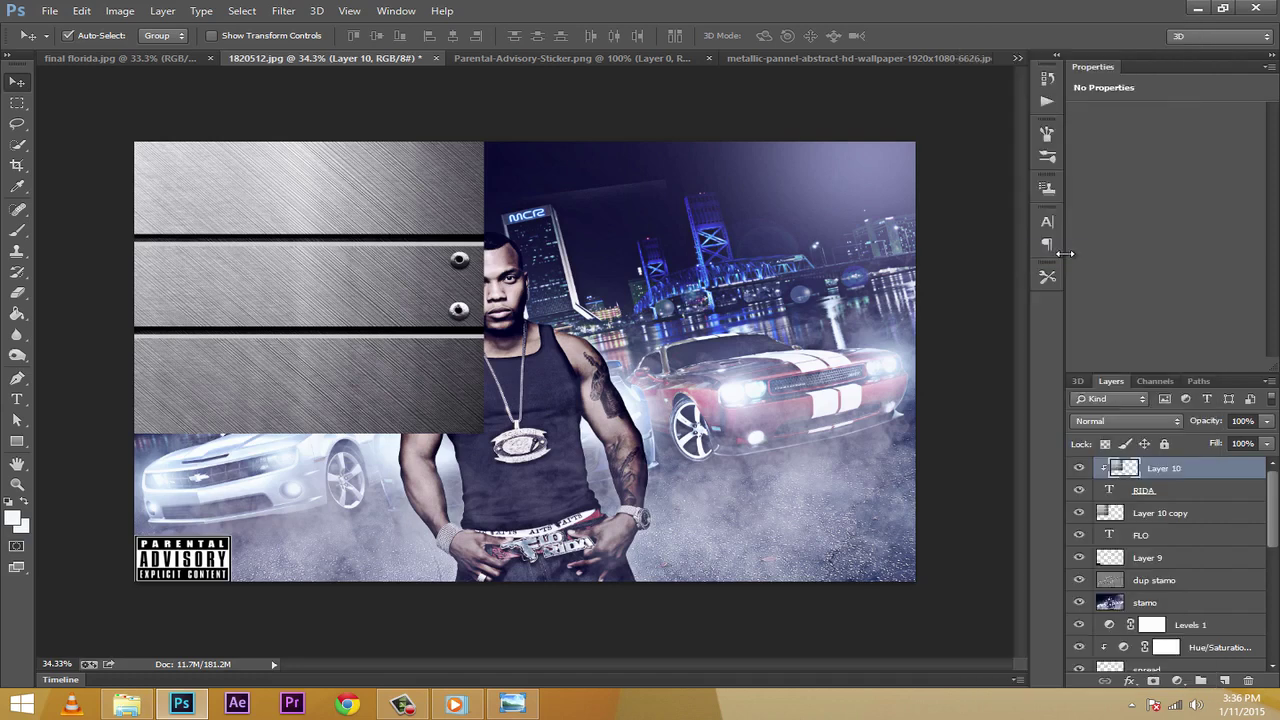
pyautogui.click(1171, 520)
pyautogui.rightClick(1206, 513)
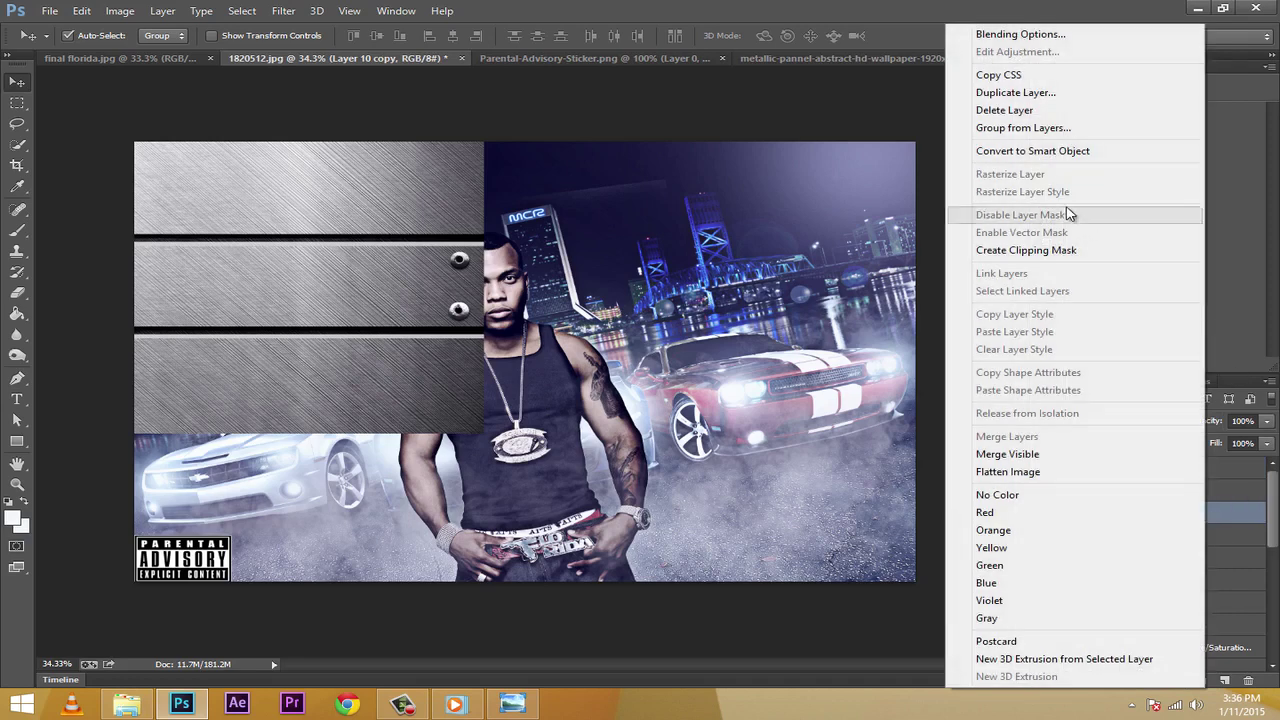
pyautogui.click(1048, 251)
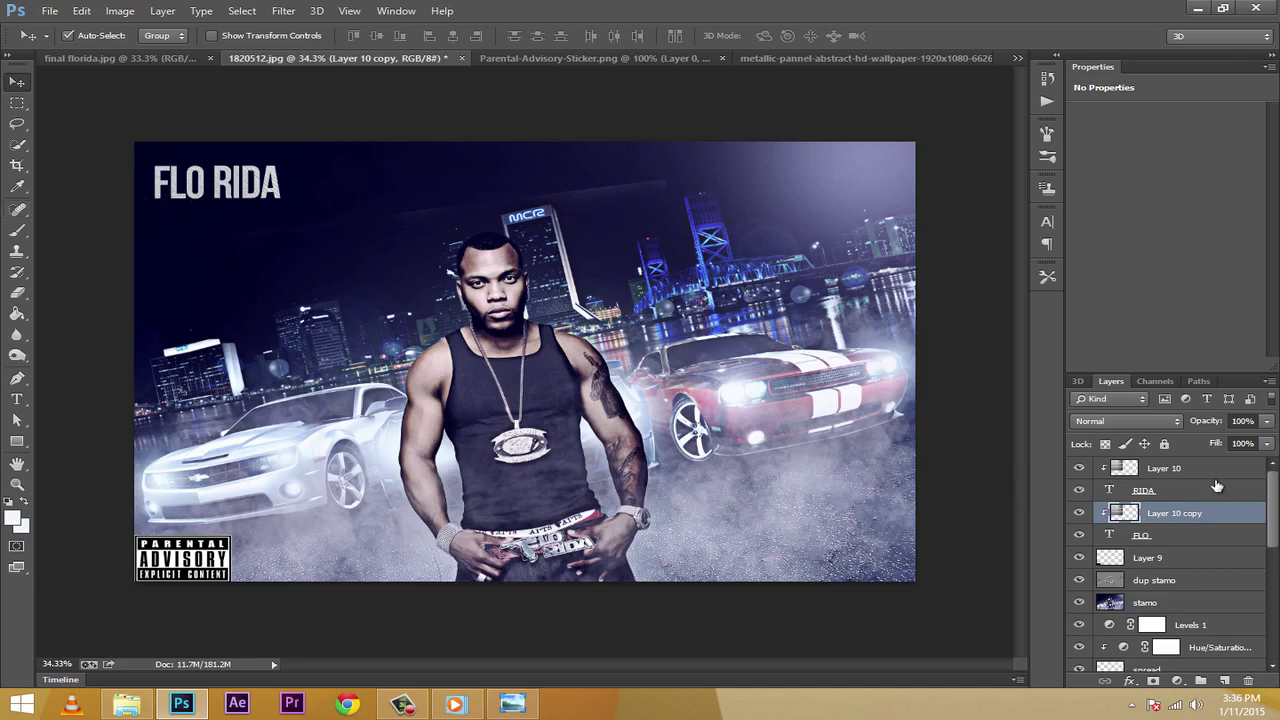
# Group Layer 10 through FLO into a new group named FLO RIDA
pyautogui.click(1182, 472)
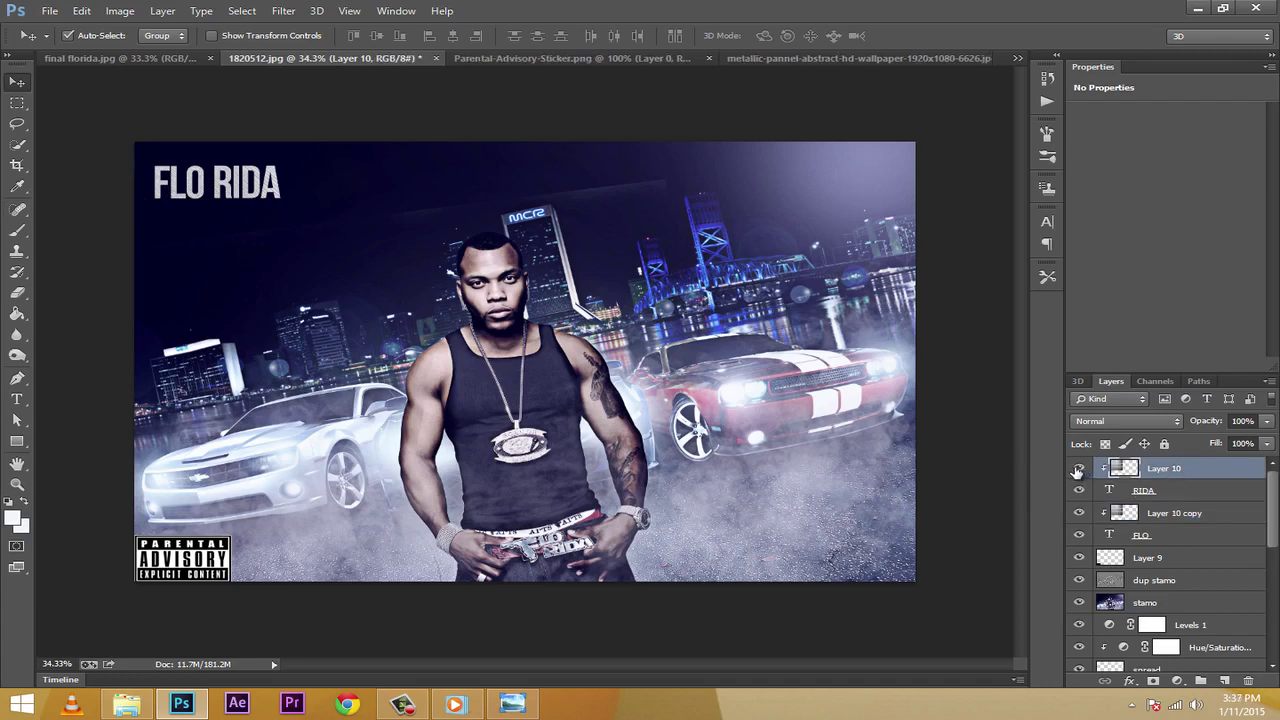
pyautogui.click(1078, 470)
pyautogui.click(1078, 470)
pyautogui.keyDown('shift'); pyautogui.click(1177, 539); pyautogui.keyUp('shift')
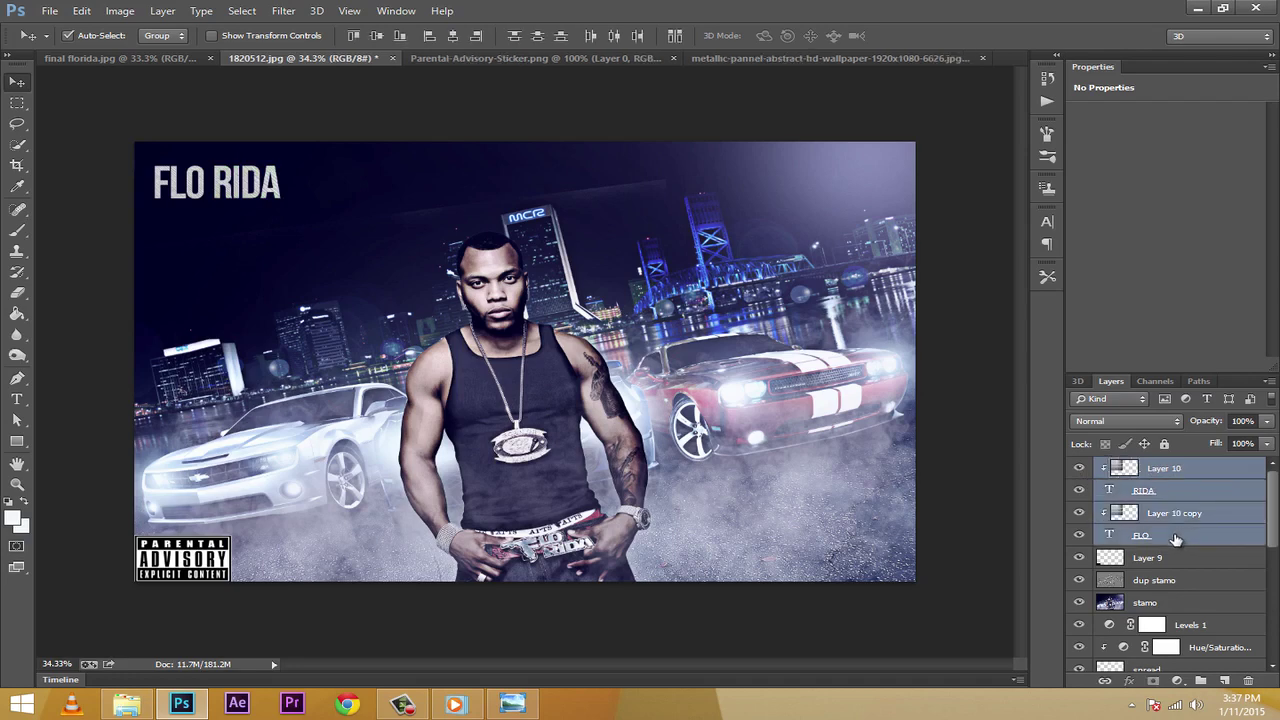
pyautogui.hotkey('ctrl', 'g')
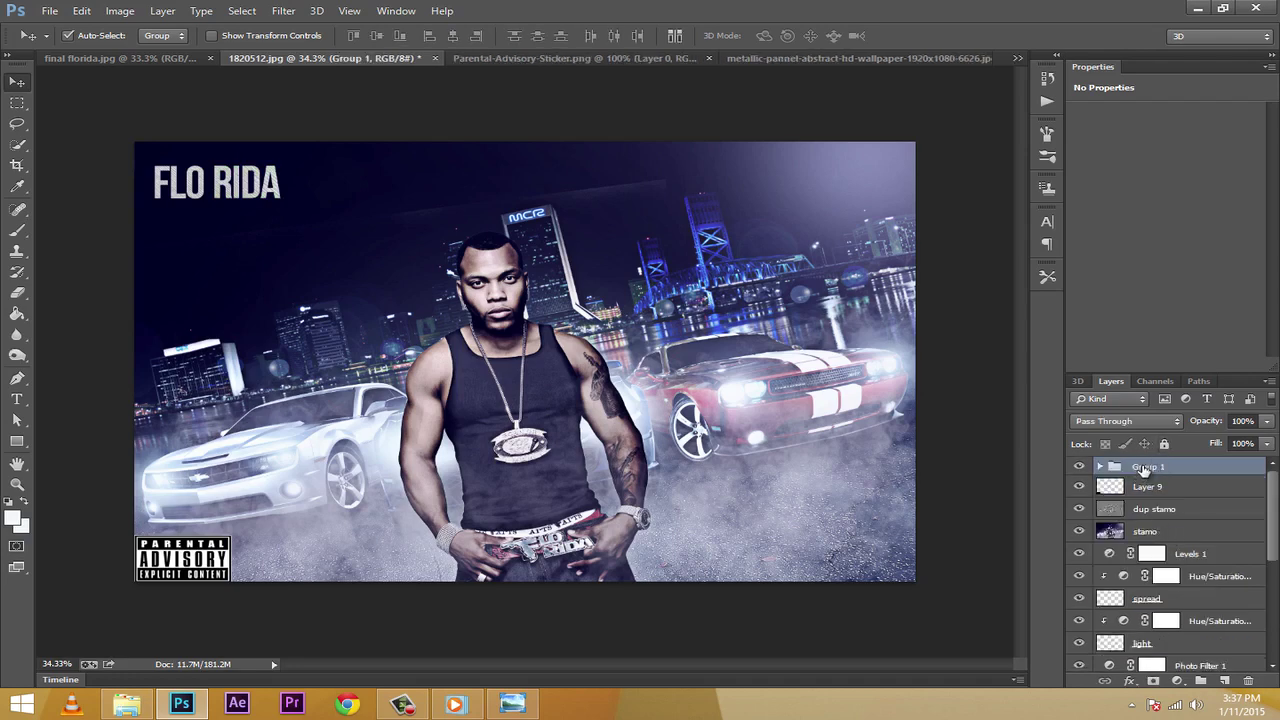
pyautogui.doubleClick(1185, 468)
pyautogui.write('FLO RIDA')
pyautogui.press('Return')
# Rename the sticker layer Layer 9 to PARENTAL ADV, fixing the misspelling
pyautogui.click(1158, 487)
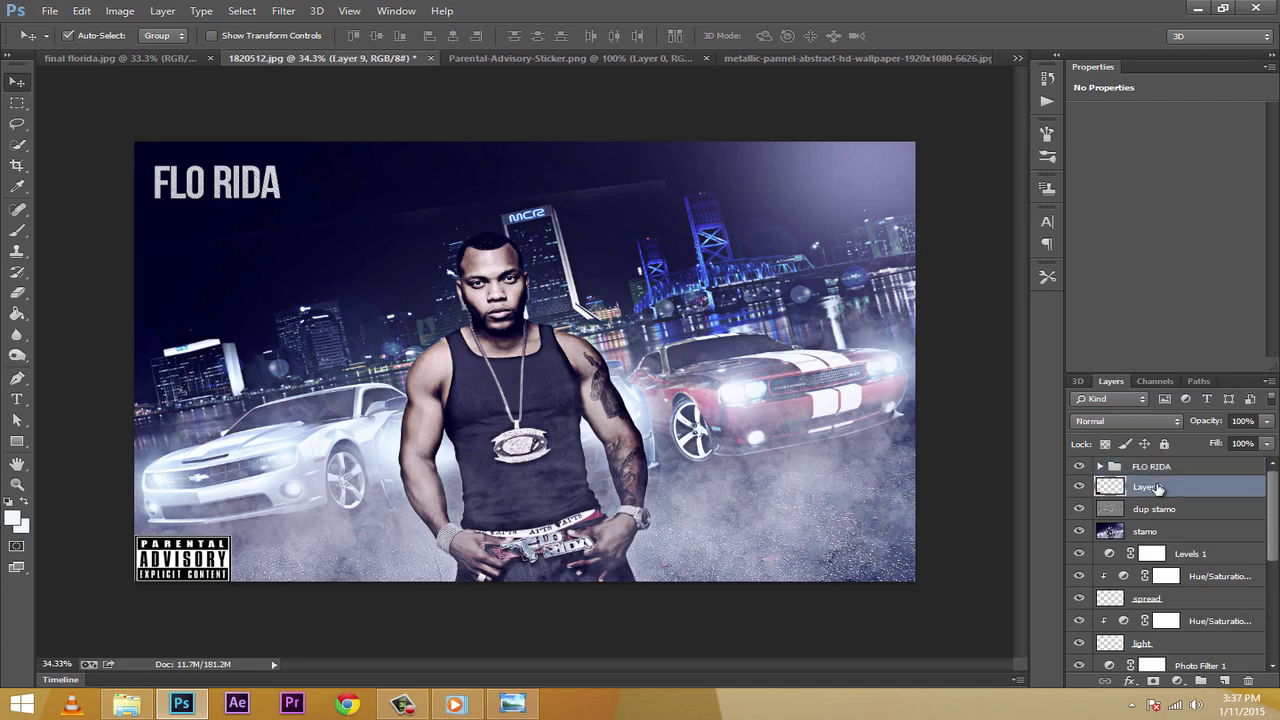
pyautogui.doubleClick(1158, 487)
pyautogui.write('F')
pyautogui.write('AREMTAL ADV')
pyautogui.press('Return')
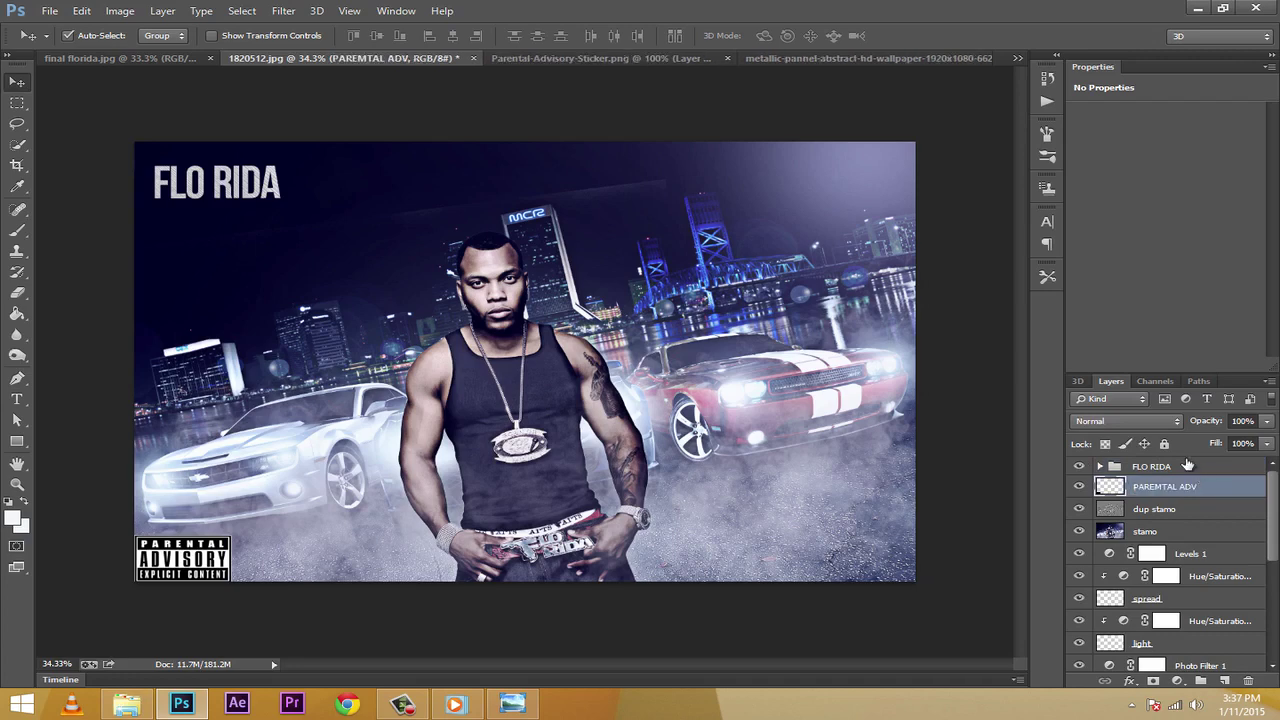
pyautogui.doubleClick(1160, 487)
pyautogui.click(1170, 487)
pyautogui.press('BackSpace')
pyautogui.write('N')
pyautogui.click(1219, 487)
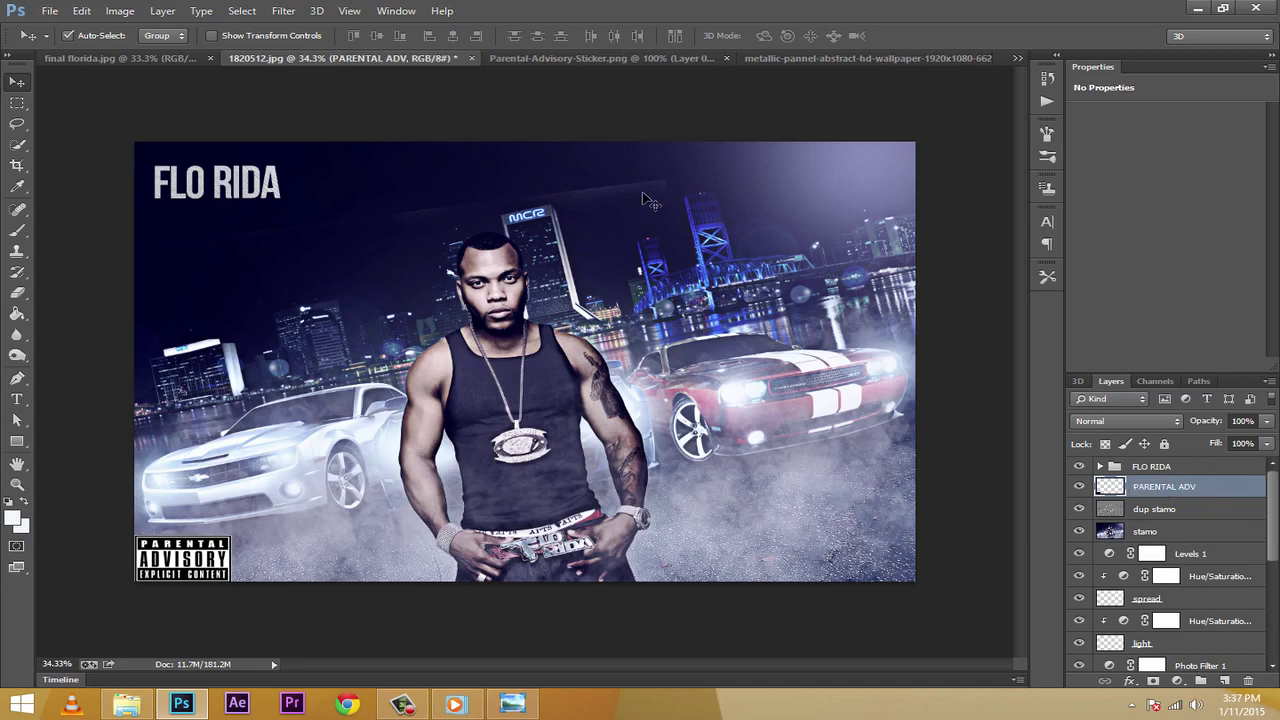
pyautogui.click(1211, 468)
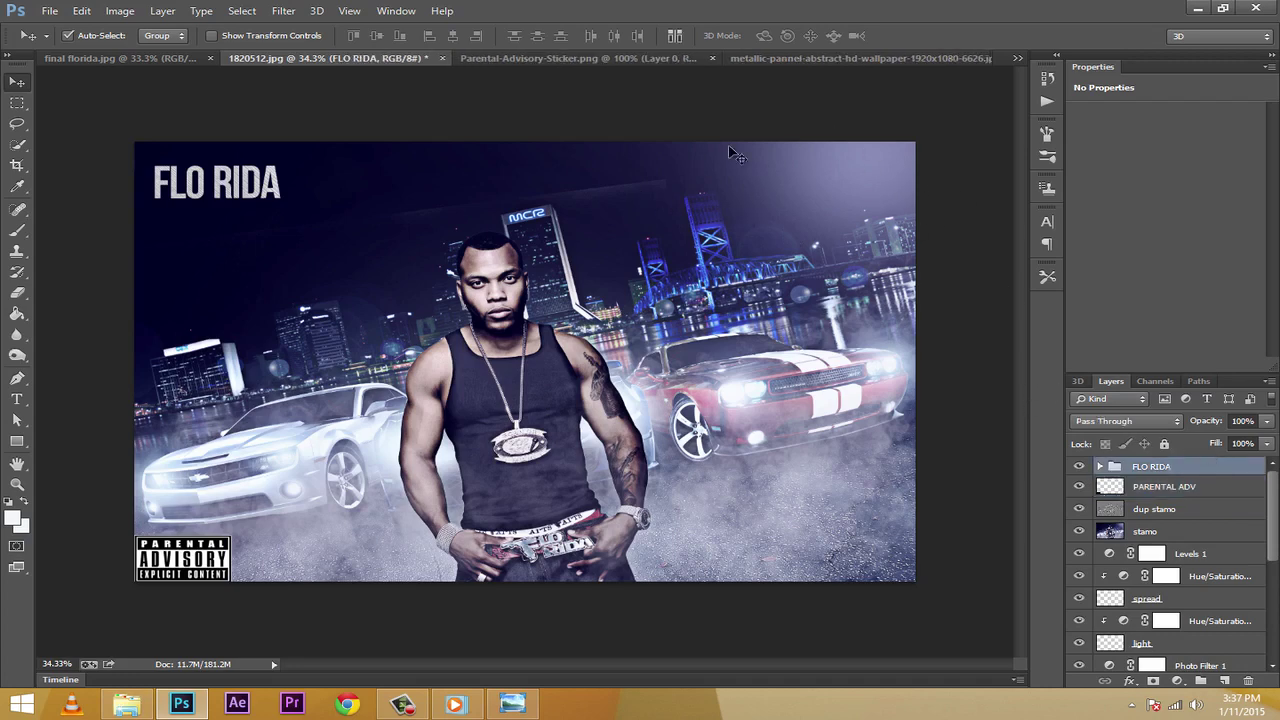
# Check the finished final florida.jpg for reference, then return to 2.psd and start opening a file
pyautogui.click(114, 57)
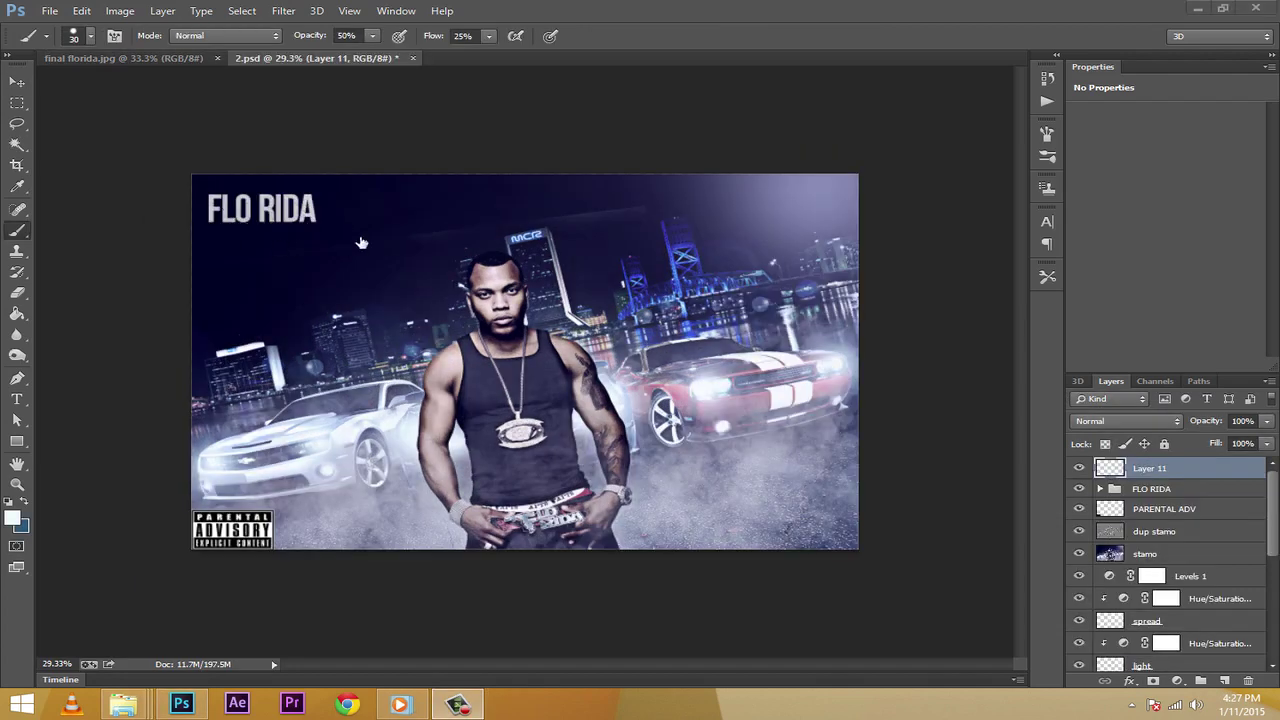
pyautogui.click(134, 56)
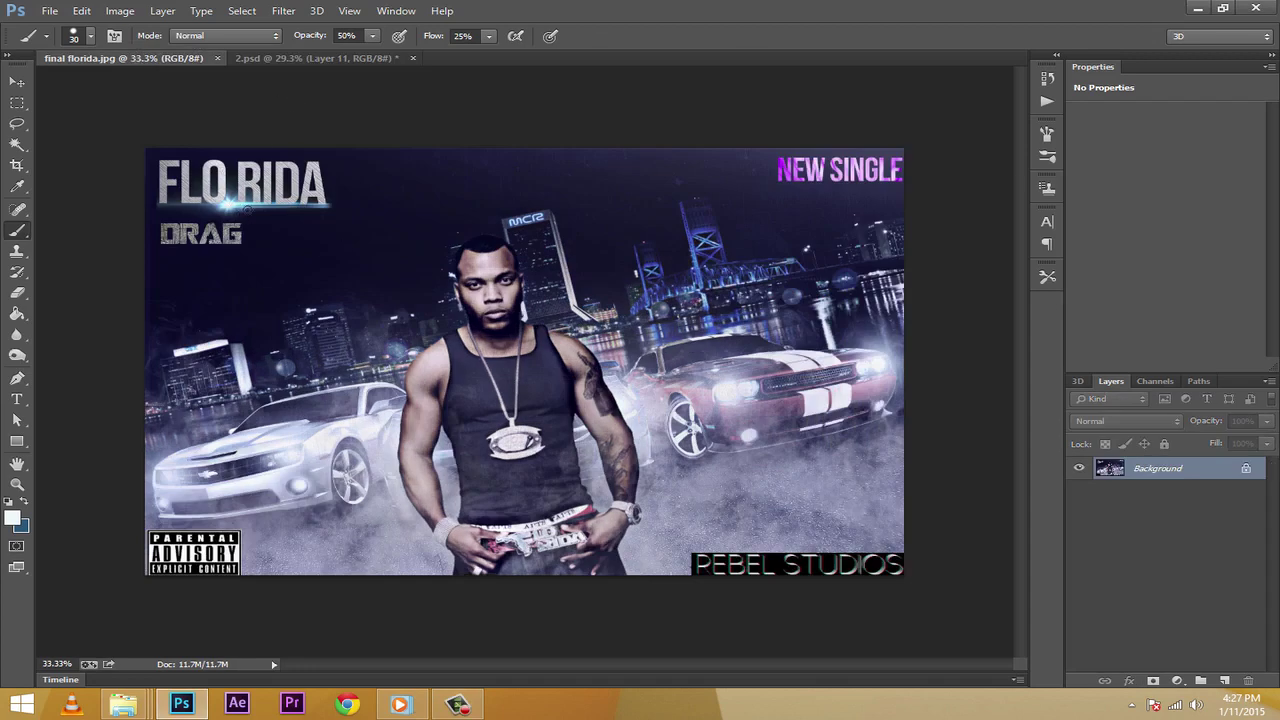
pyautogui.click(310, 58)
pyautogui.click(43, 11)
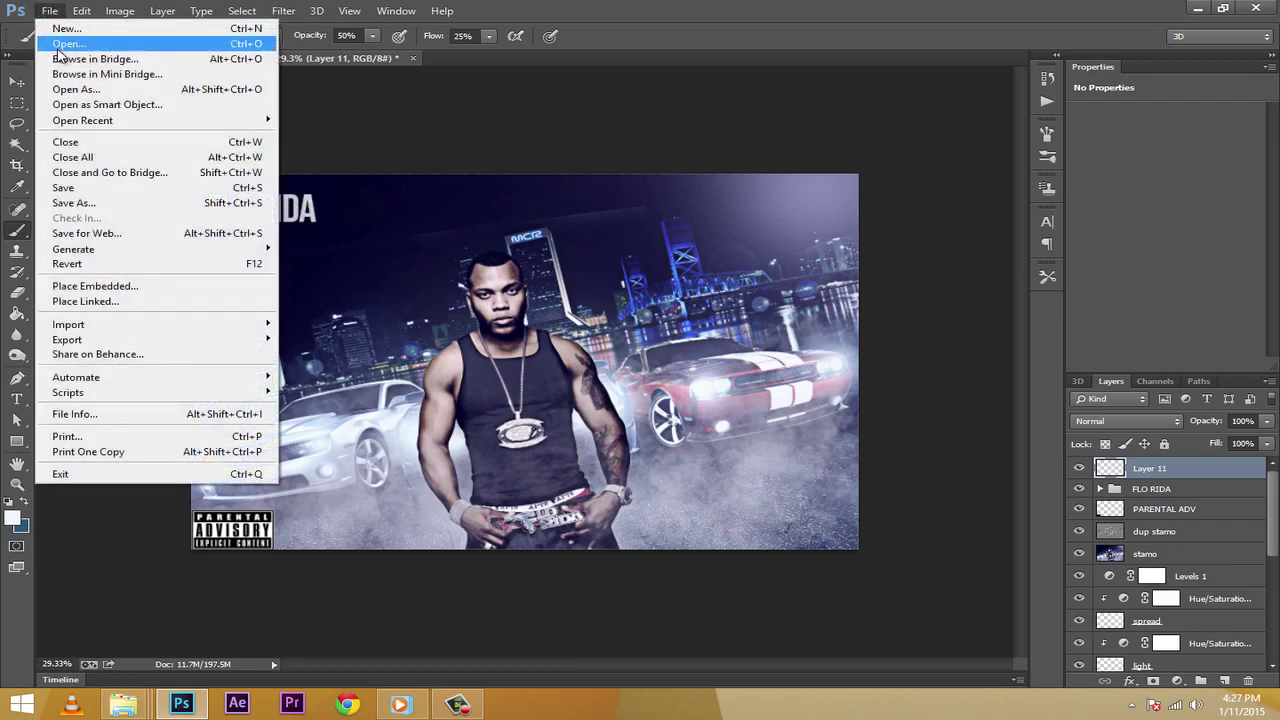
pyautogui.click(62, 43)
# Open the optical flare PNG and drag it onto the 2.psd cover as a new layer
pyautogui.moveTo(624, 178); pyautogui.dragTo(624, 262)
pyautogui.click(542, 178)
pyautogui.doubleClick(540, 178)
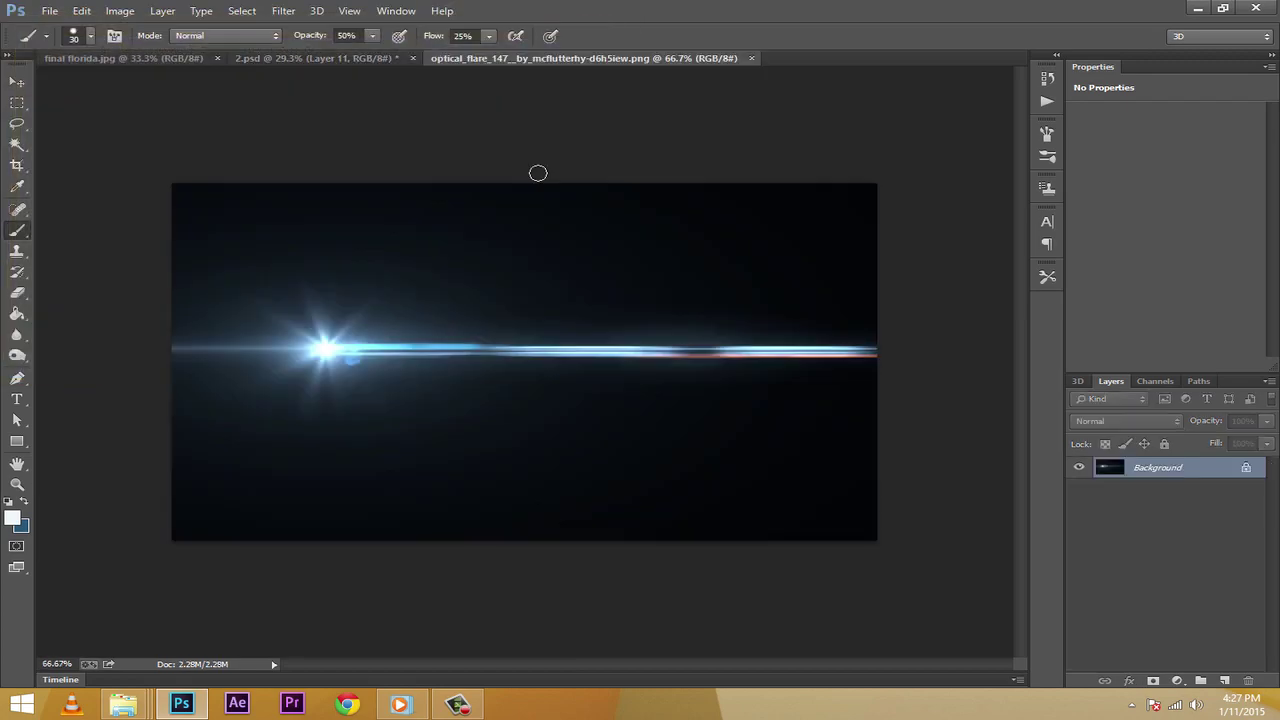
pyautogui.click(17, 81)
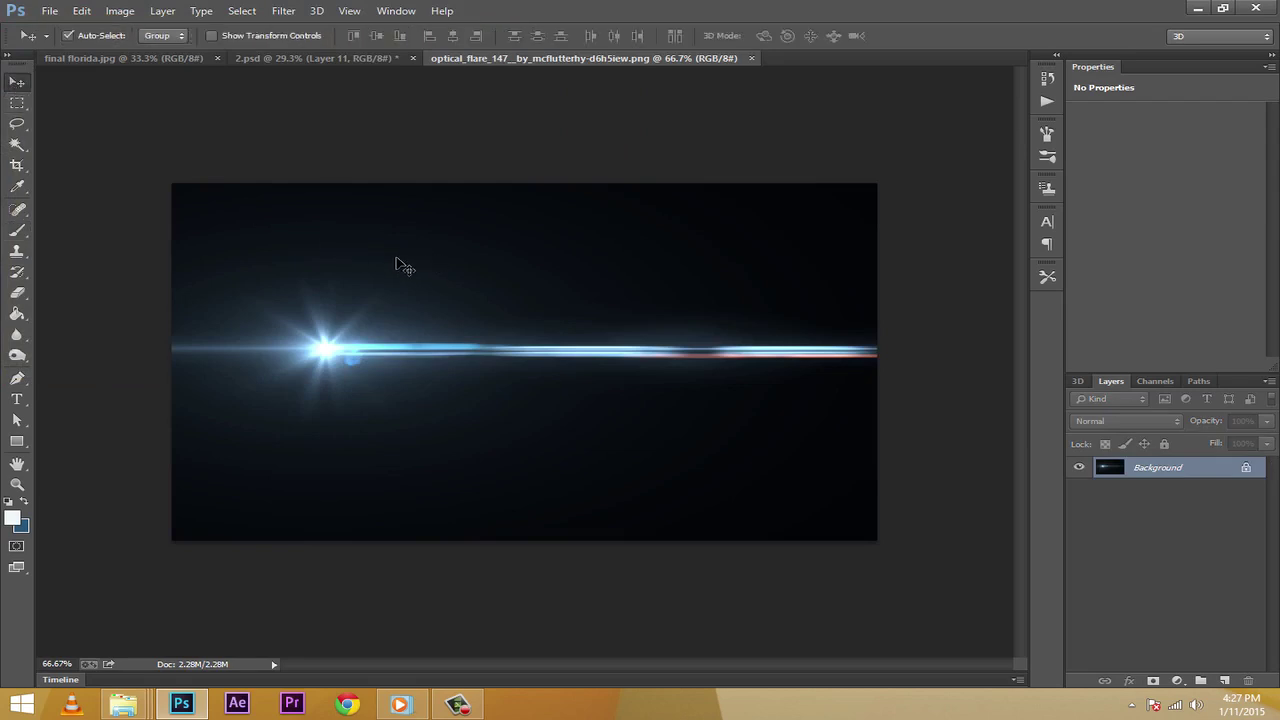
pyautogui.moveTo(396, 262); pyautogui.dragTo(310, 232)
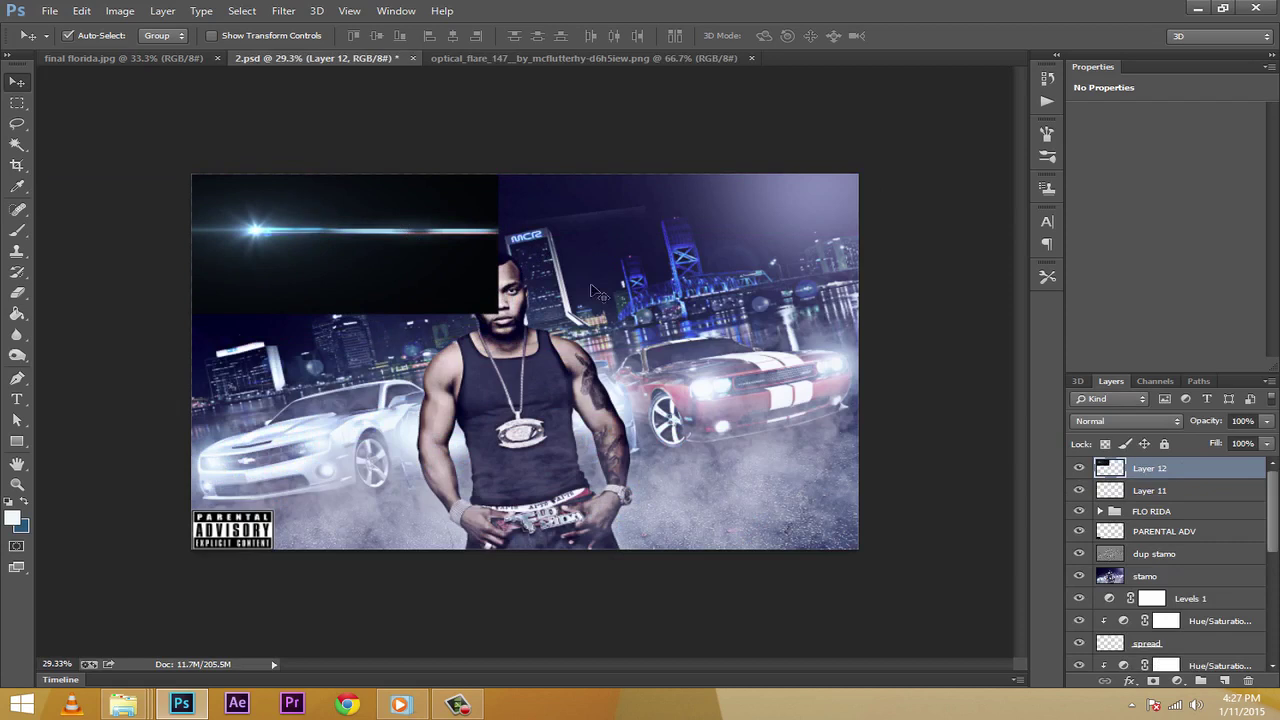
# Set Layer 12's blend mode to Lighter Color and add a layer mask
pyautogui.click(1138, 419)
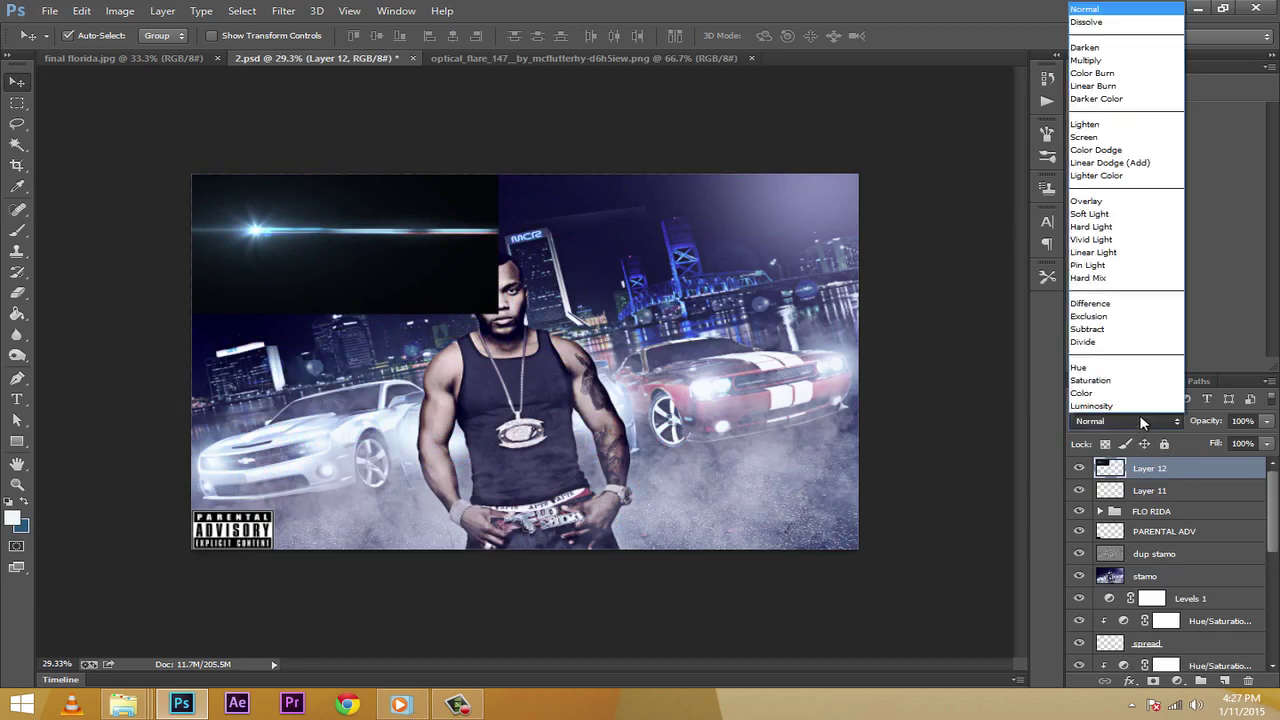
pyautogui.click(1128, 176)
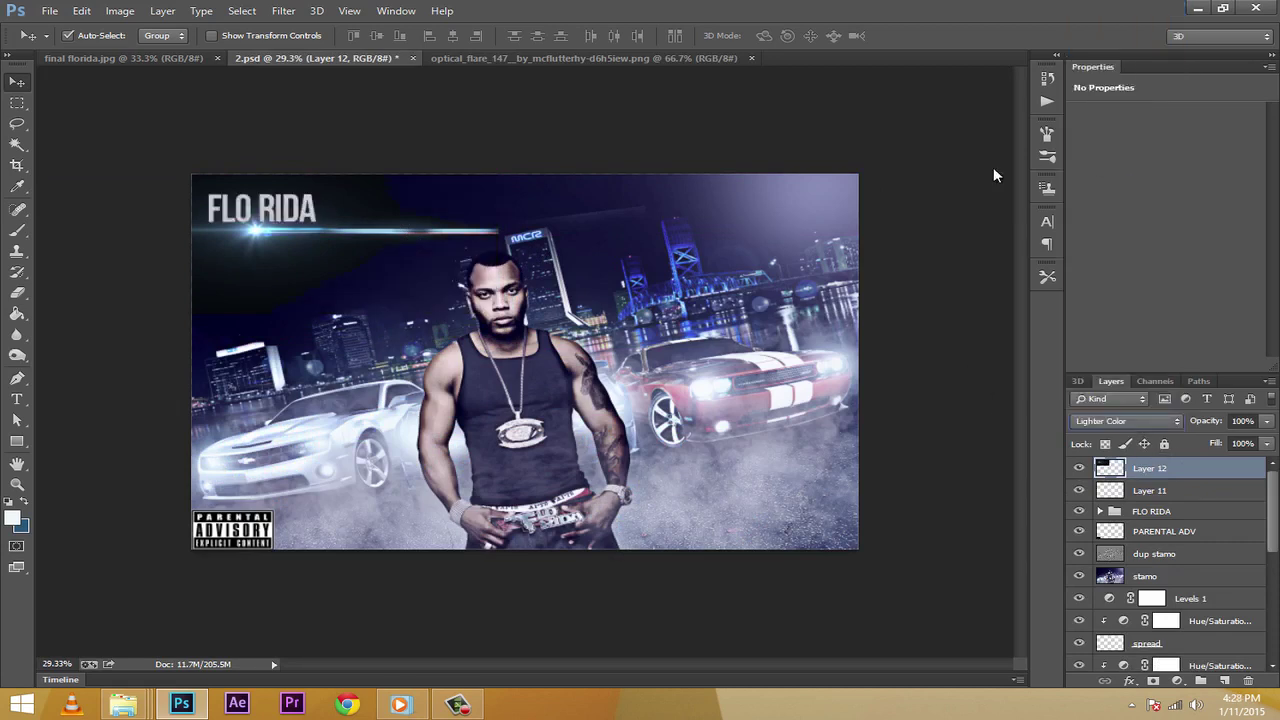
pyautogui.click(1153, 681)
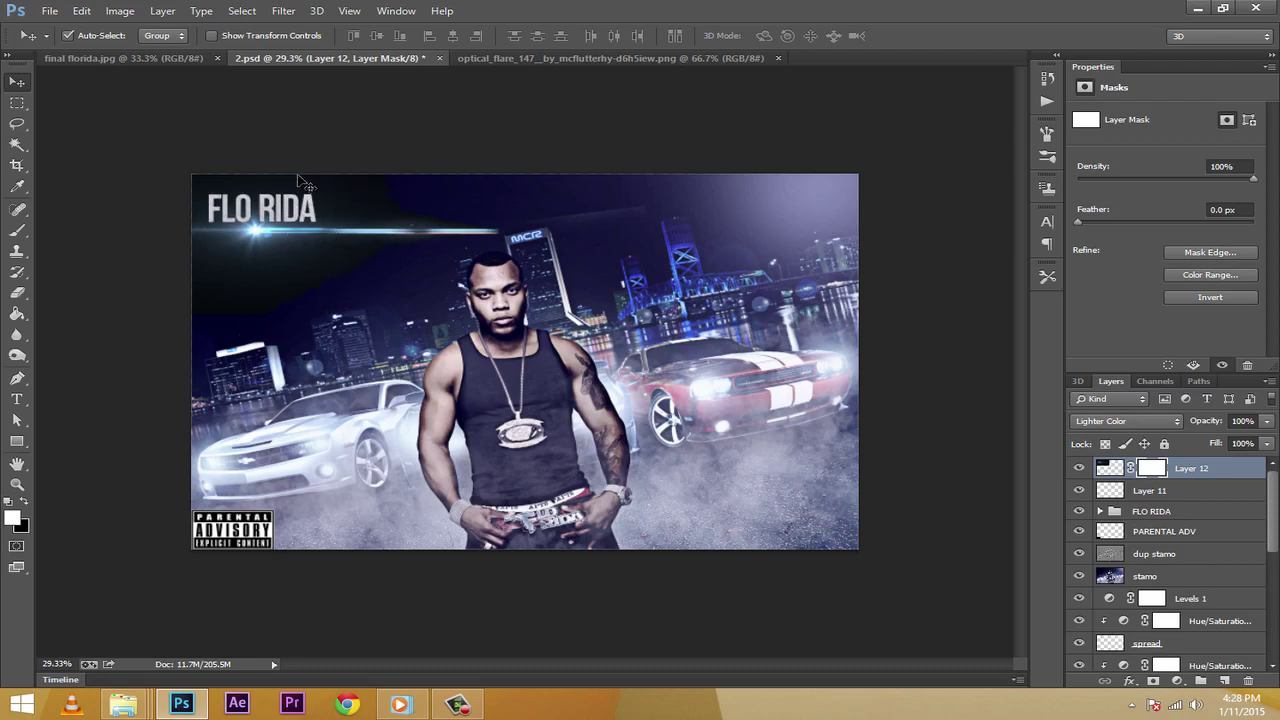
# Set the foreground colour to black
pyautogui.click(13, 517)
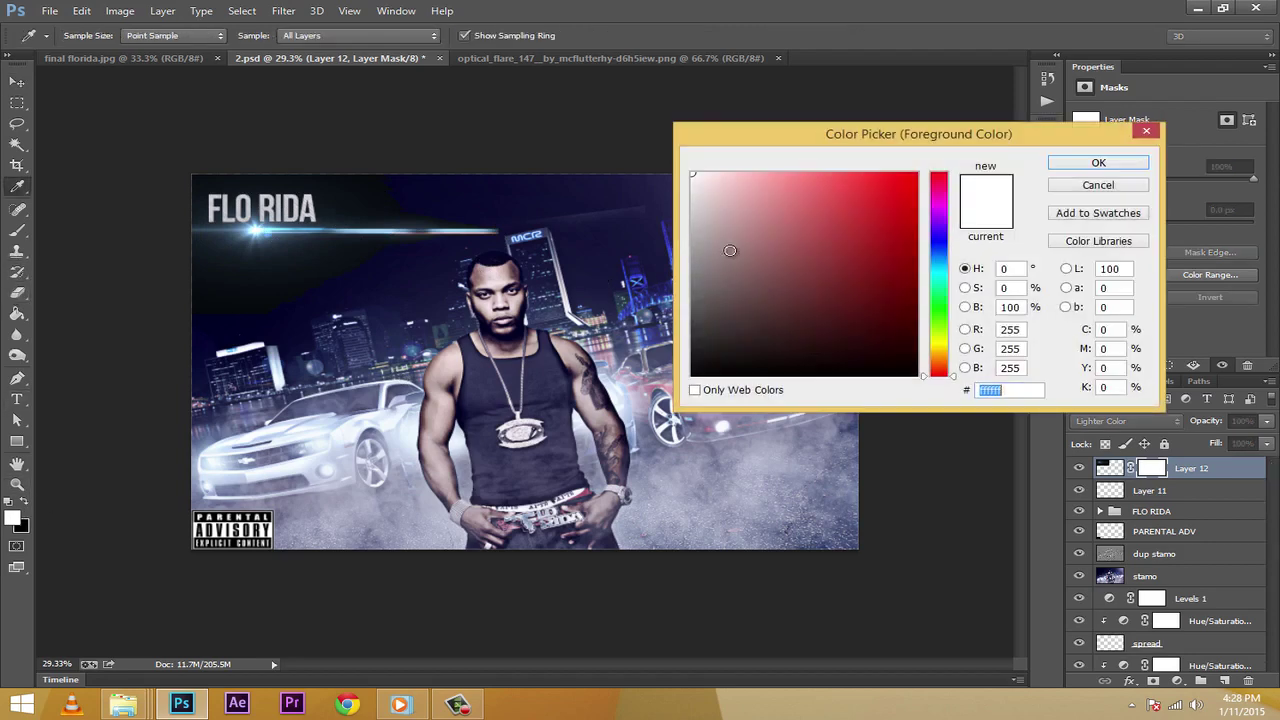
pyautogui.click(645, 400)
pyautogui.click(1090, 164)
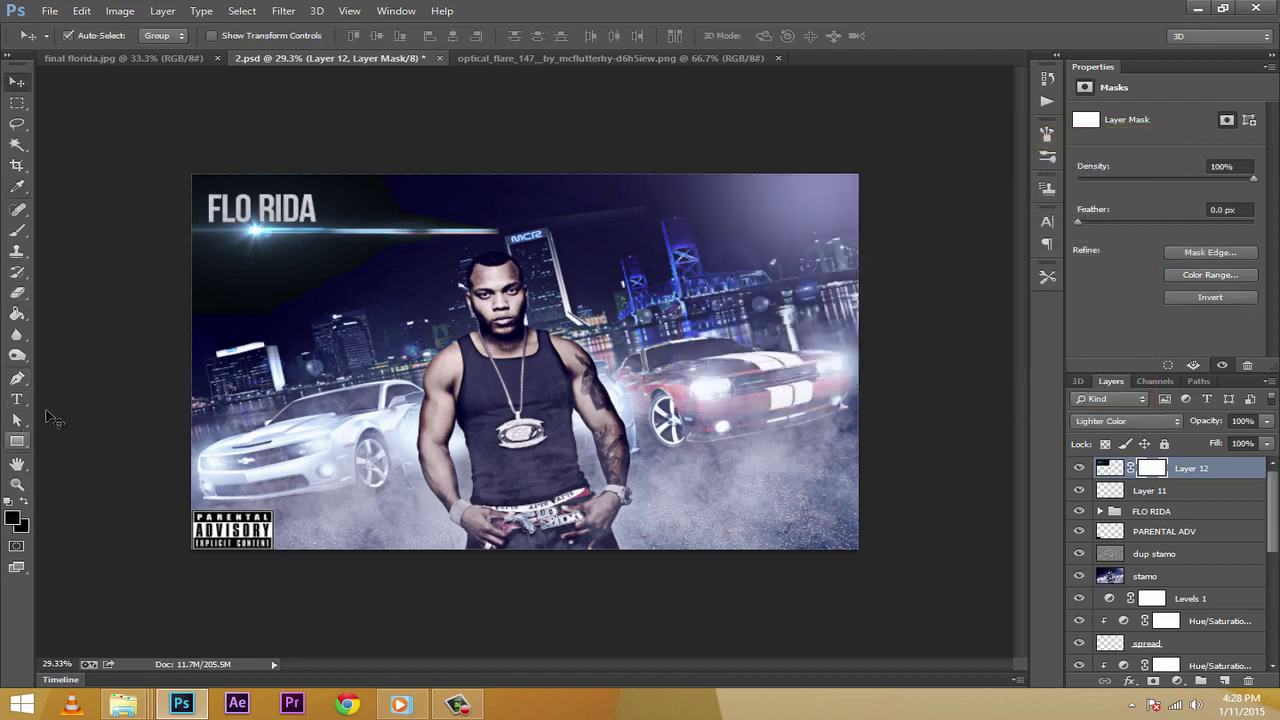
# With a 125 px brush at 100% opacity and flow, paint the mask over the upper-left sky
pyautogui.click(17, 230)
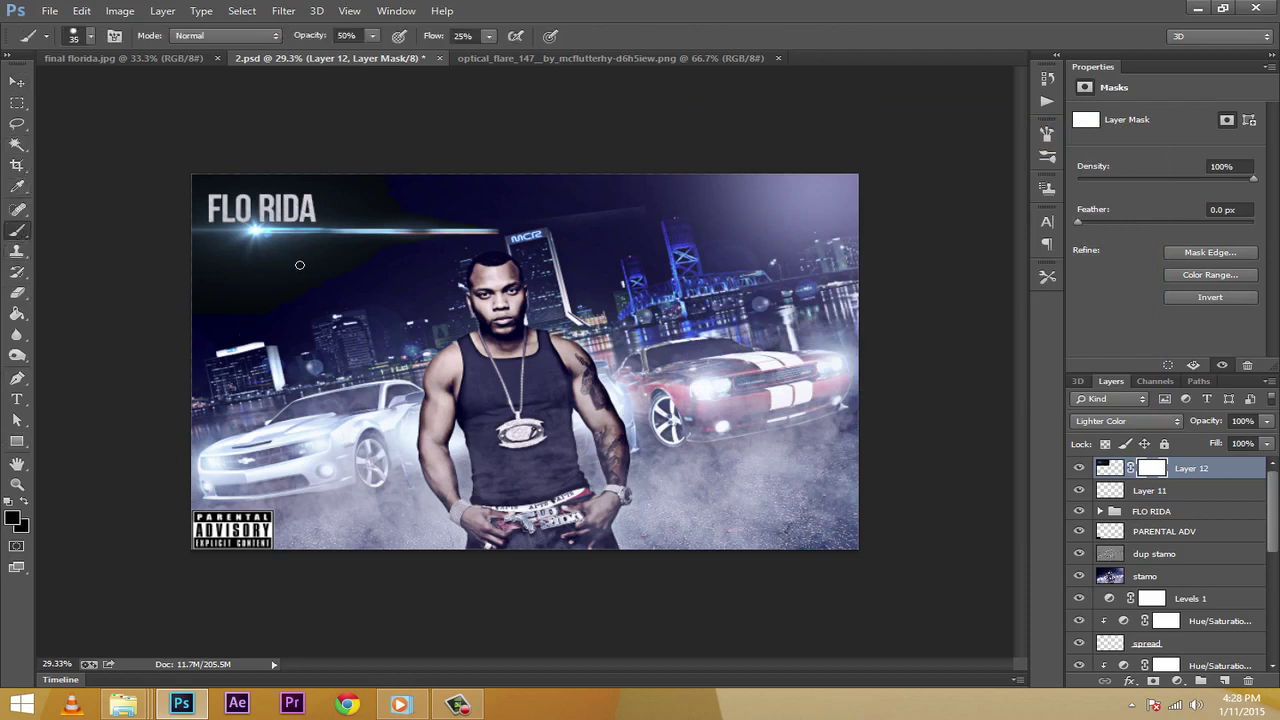
pyautogui.press(']')
pyautogui.press(']')
pyautogui.press(']')
pyautogui.press(']')
pyautogui.press(']')
pyautogui.press(']')
pyautogui.press(']')
pyautogui.click(352, 35)
pyautogui.write('100')
pyautogui.press('Return')
pyautogui.click(476, 35)
pyautogui.press('Return')
pyautogui.moveTo(329, 266)
pyautogui.mouseDown()
pyautogui.moveTo(197, 274)
pyautogui.moveTo(266, 288)
pyautogui.moveTo(185, 298)
pyautogui.moveTo(182, 312)
pyautogui.moveTo(190, 322)
pyautogui.moveTo(371, 292)
pyautogui.moveTo(329, 193)
pyautogui.moveTo(342, 223)
pyautogui.moveTo(363, 198)
pyautogui.moveTo(370, 220)
pyautogui.moveTo(500, 243)
pyautogui.mouseUp()
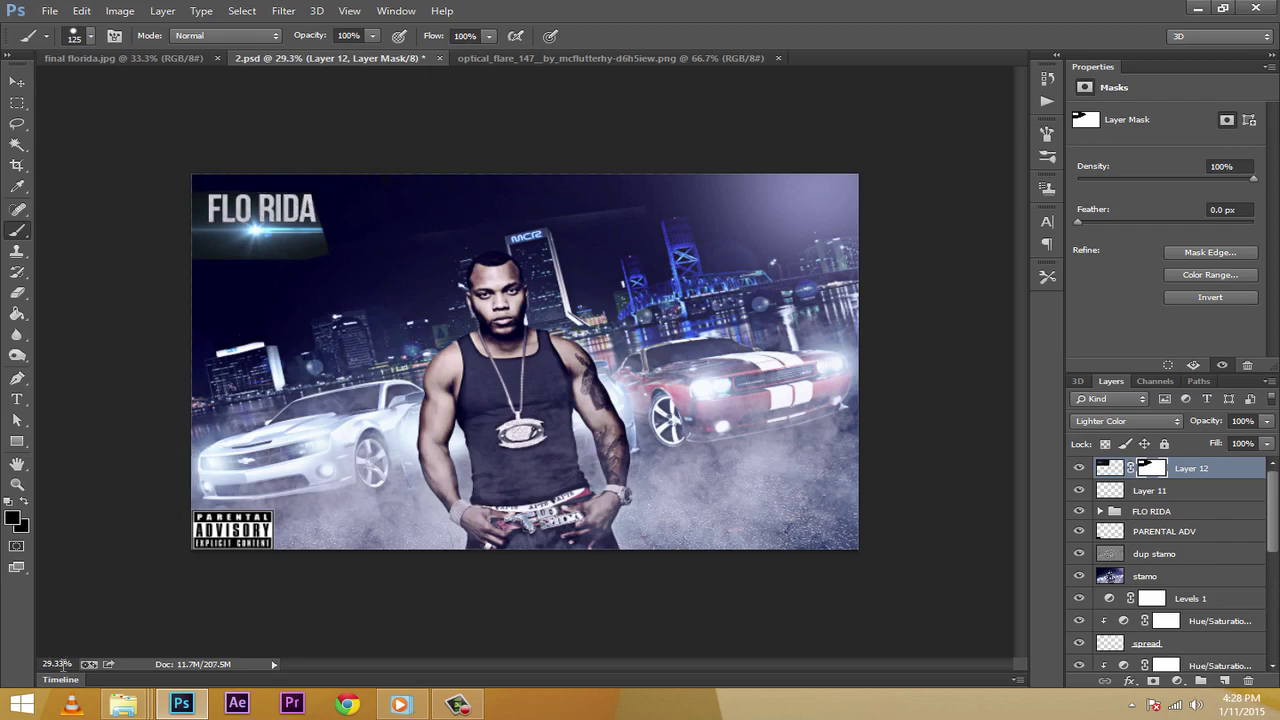
# Zoom to about 127% and try a smaller-brush mask stroke on the flare box's left edge, undoing it
pyautogui.moveTo(80, 667); pyautogui.dragTo(663, 659)
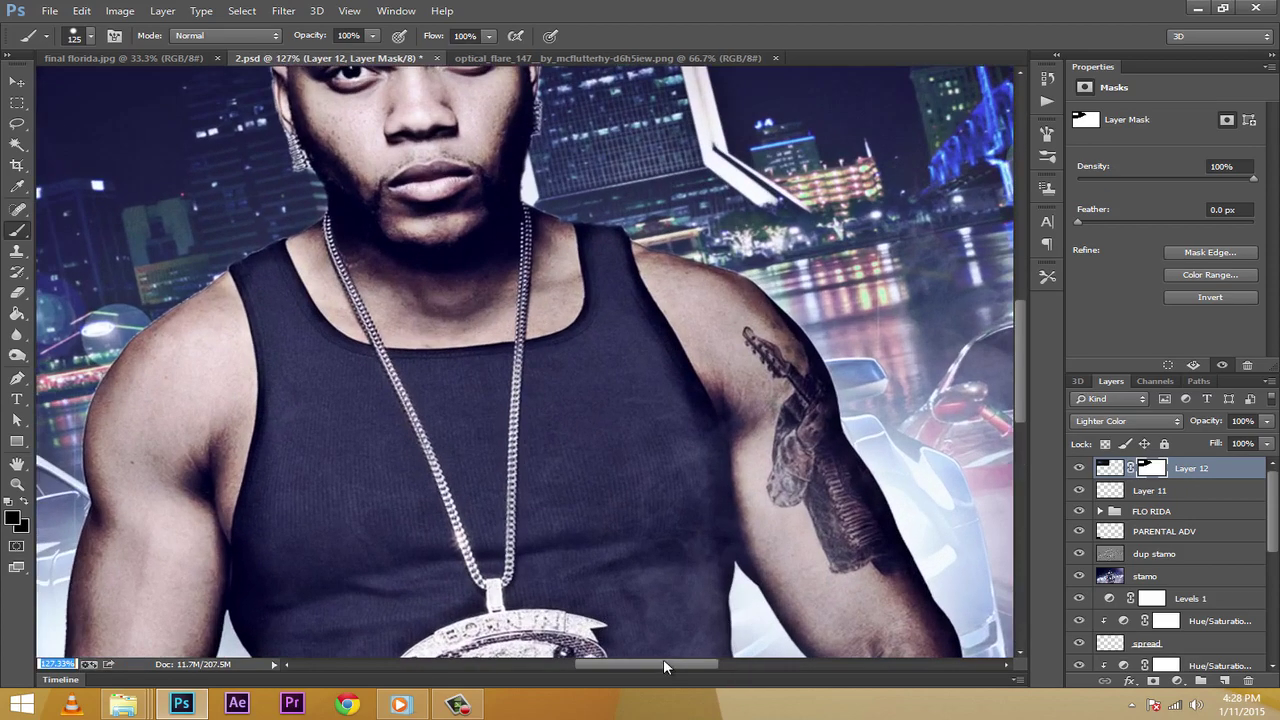
pyautogui.moveTo(584, 665); pyautogui.dragTo(374, 665)
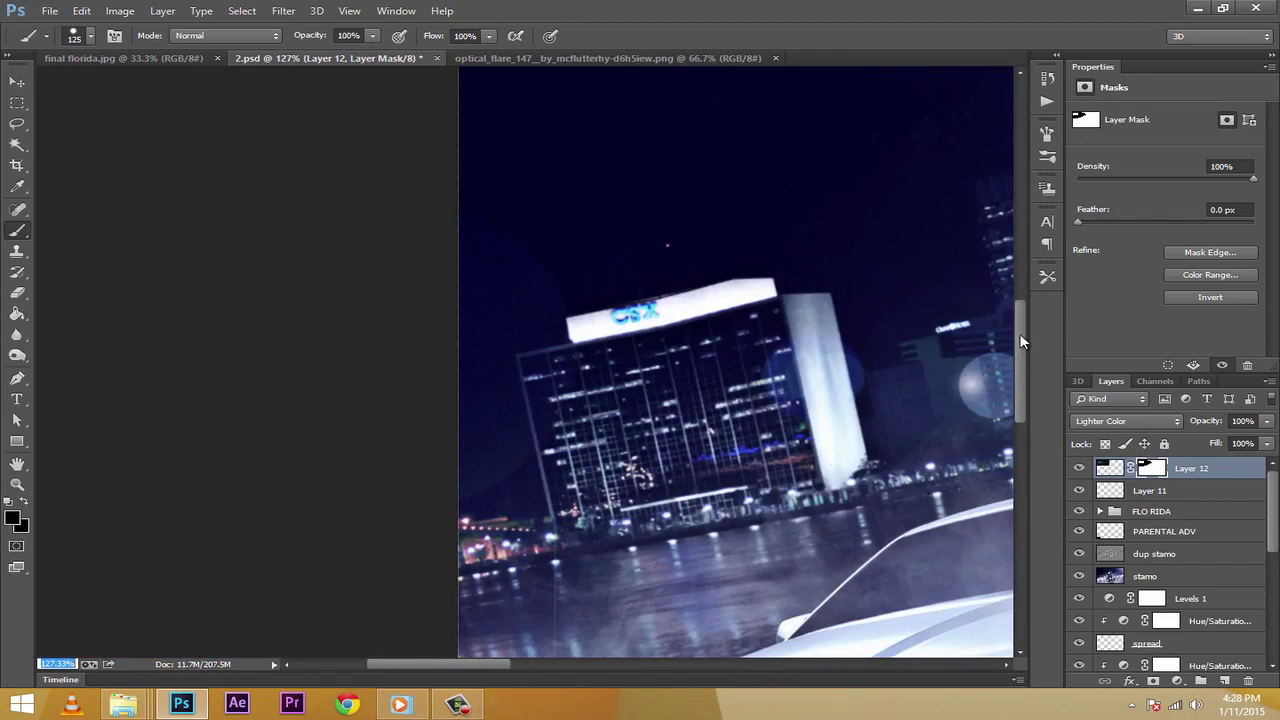
pyautogui.moveTo(1020, 340); pyautogui.dragTo(1020, 225)
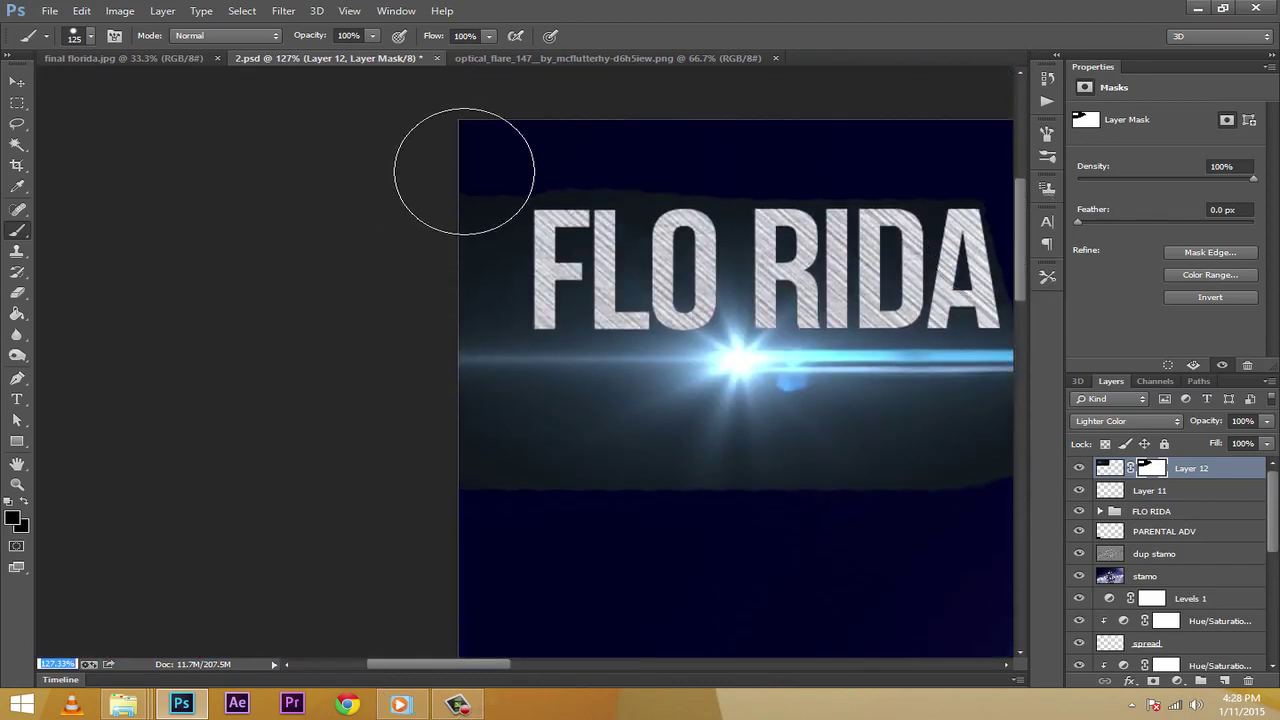
pyautogui.click(90, 35)
pyautogui.click(90, 35)
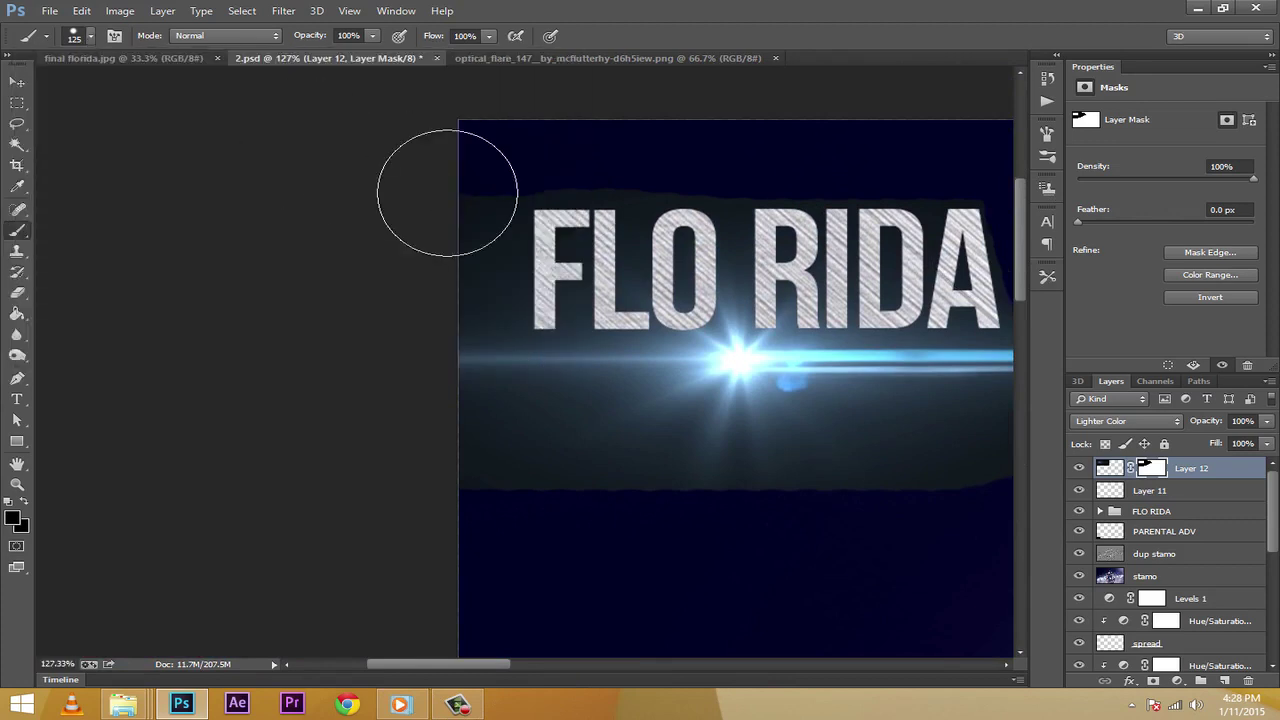
pyautogui.press('[')
pyautogui.press('[')
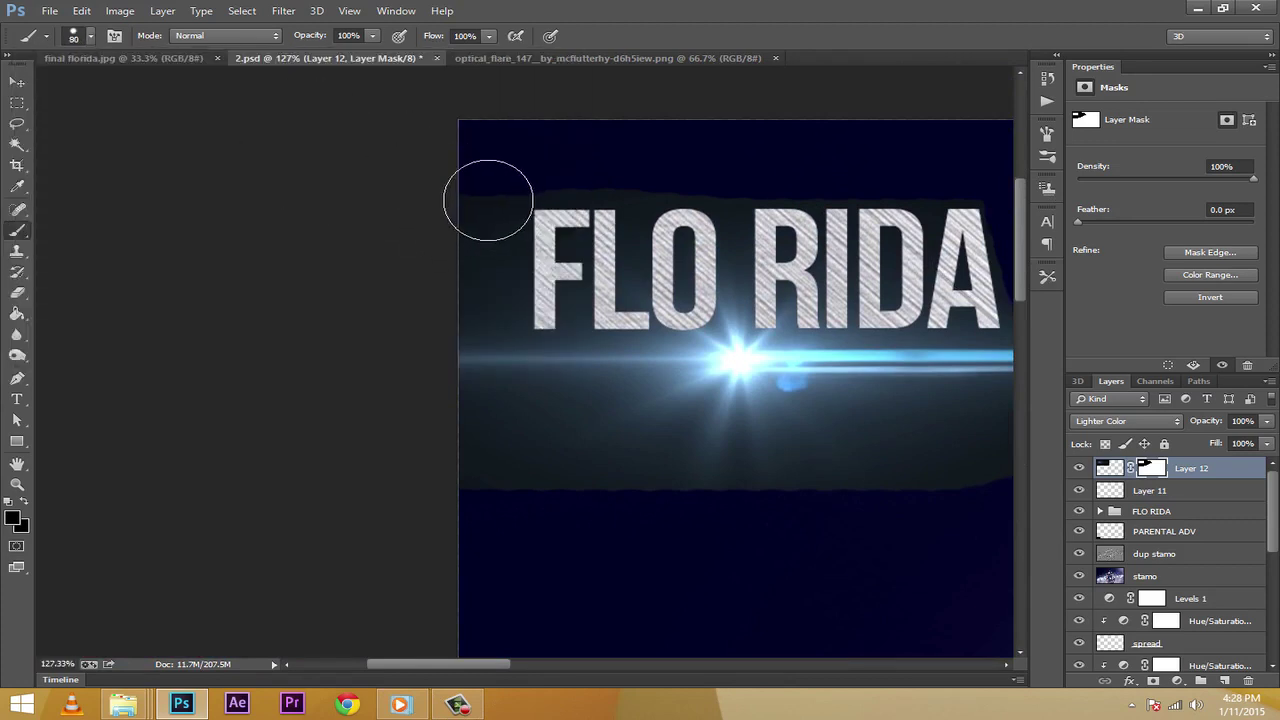
pyautogui.moveTo(488, 200)
pyautogui.mouseDown()
pyautogui.moveTo(485, 481)
pyautogui.moveTo(501, 235)
pyautogui.moveTo(499, 425)
pyautogui.mouseUp()
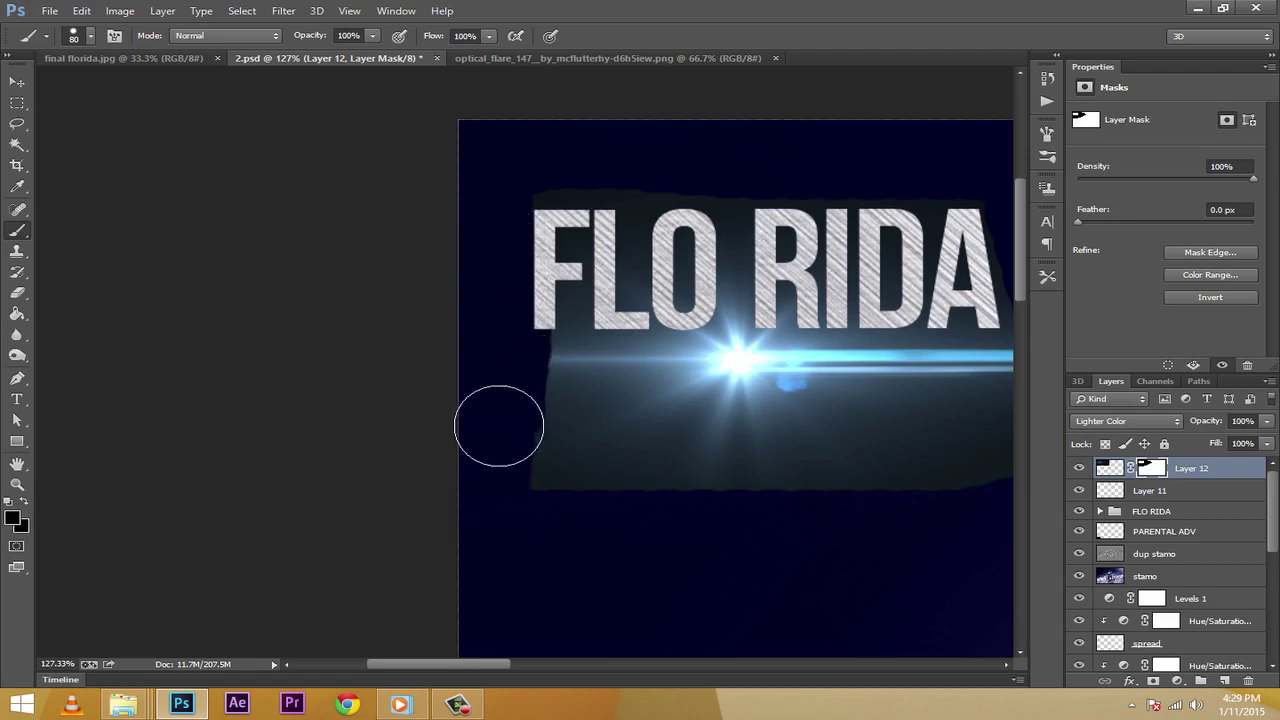
pyautogui.hotkey('ctrl', 'z')
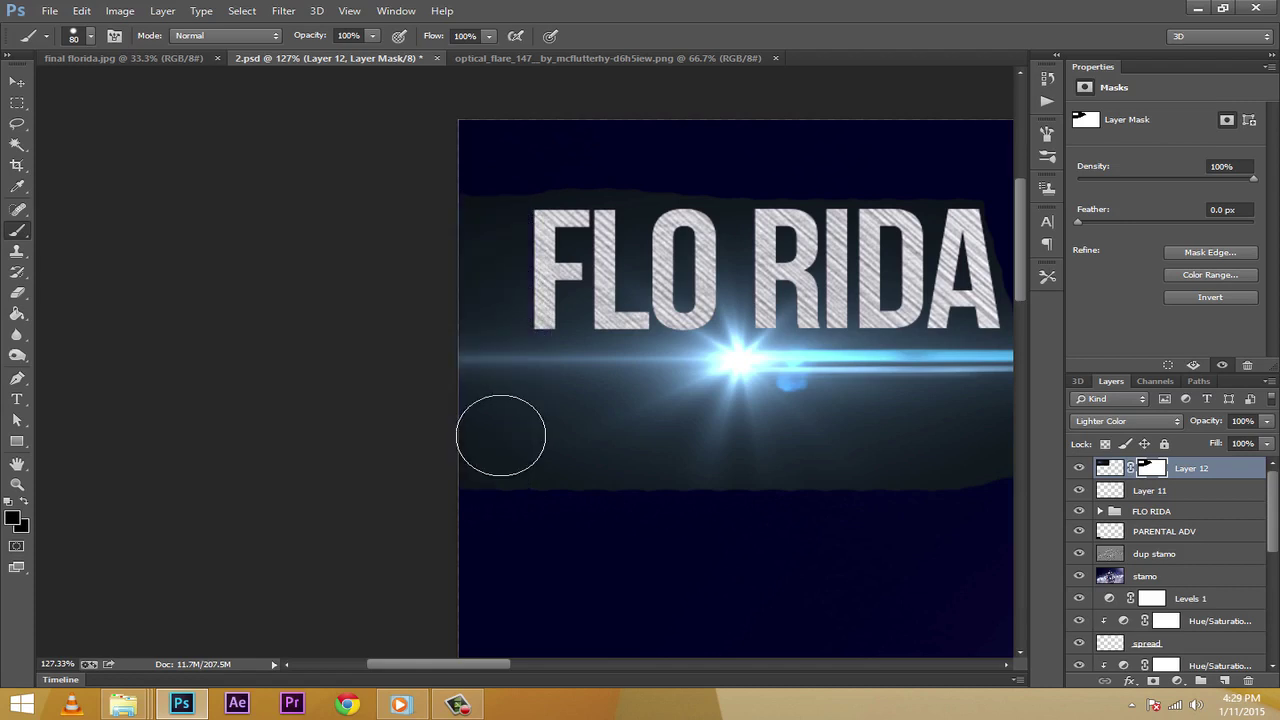
# Mask out the flare box's upper-left edge, shrink the brush to 20 px, and undo a stray stroke below
pyautogui.moveTo(474, 177)
pyautogui.mouseDown()
pyautogui.moveTo(488, 492)
pyautogui.moveTo(491, 416)
pyautogui.moveTo(513, 476)
pyautogui.moveTo(615, 496)
pyautogui.mouseUp()
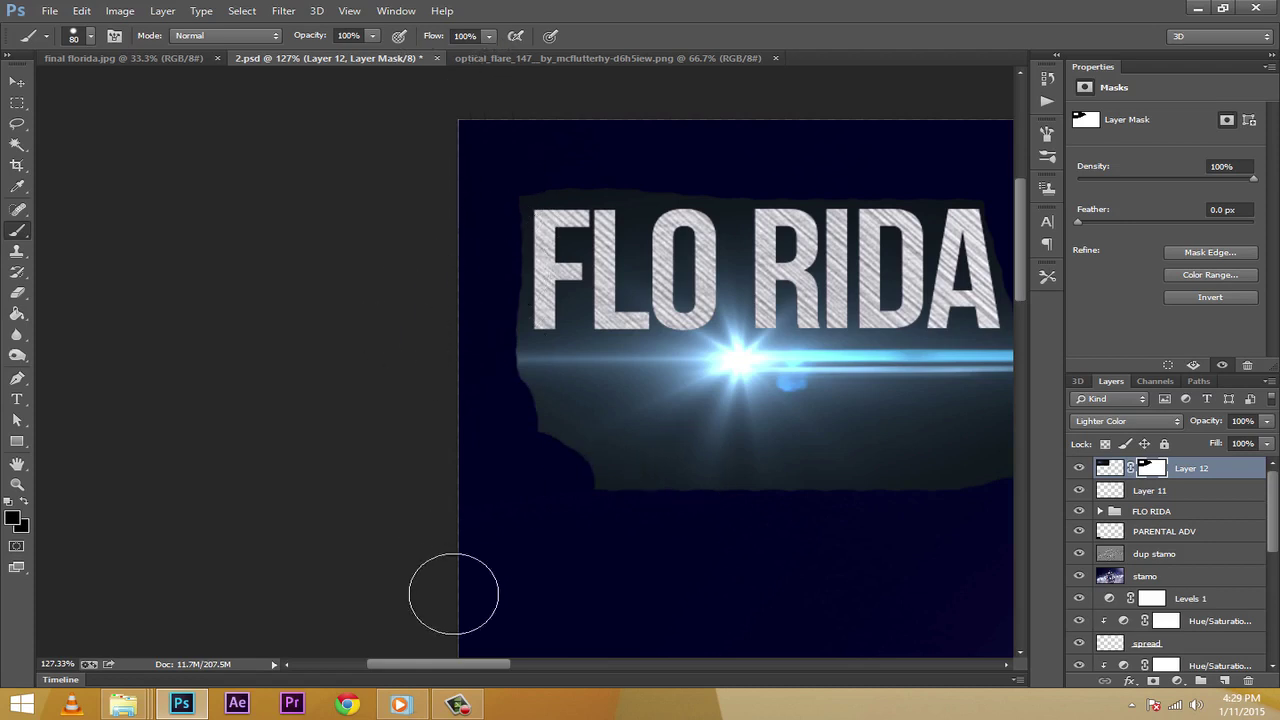
pyautogui.moveTo(448, 663); pyautogui.dragTo(502, 663)
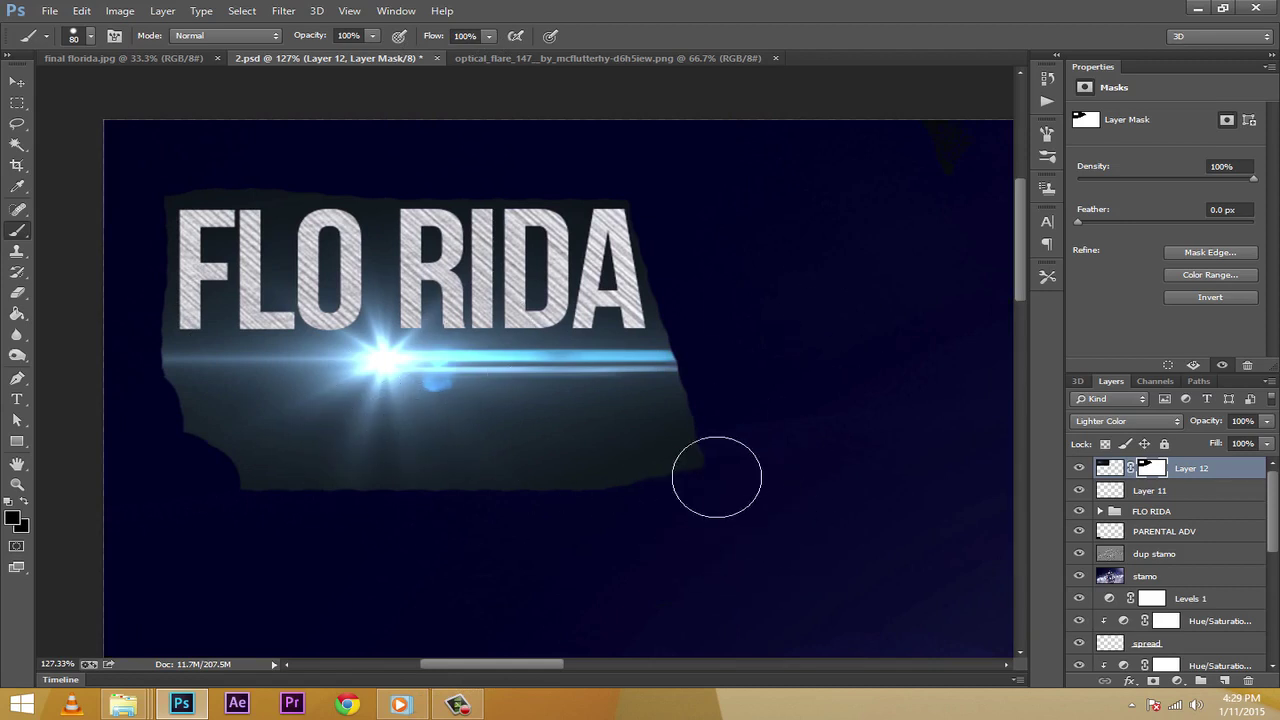
pyautogui.press('[')
pyautogui.press('[')
pyautogui.press('[')
pyautogui.press('[')
pyautogui.press('[')
pyautogui.press('[')
pyautogui.press('[')
pyautogui.press('[')
pyautogui.press('[')
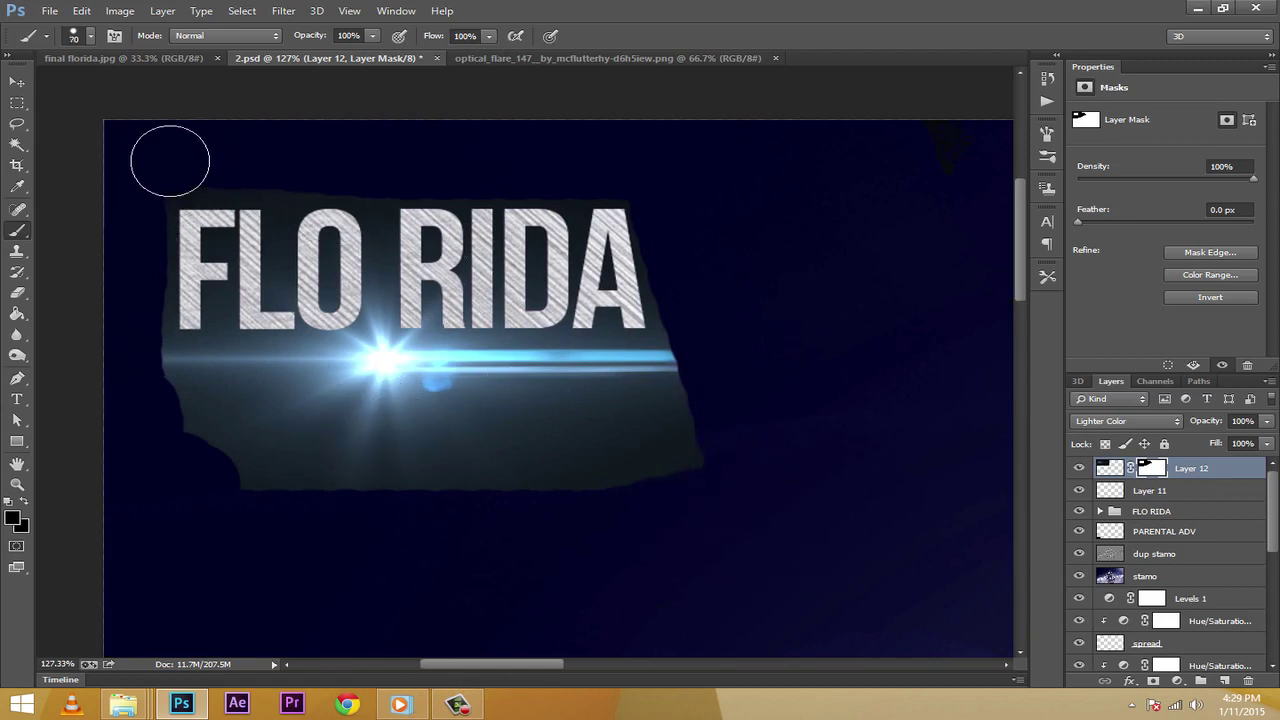
pyautogui.press('[')
pyautogui.press('[')
pyautogui.press('[')
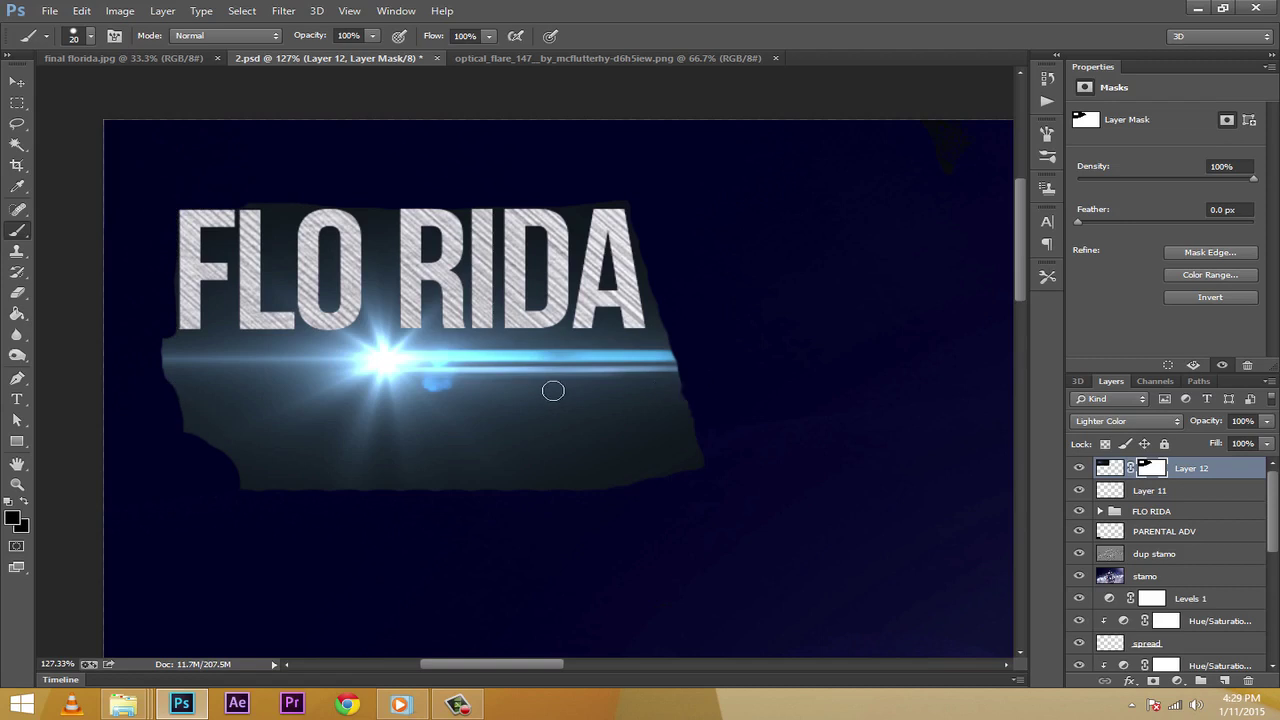
pyautogui.moveTo(551, 389)
pyautogui.mouseDown()
pyautogui.moveTo(652, 395)
pyautogui.moveTo(612, 398)
pyautogui.moveTo(663, 411)
pyautogui.mouseUp()
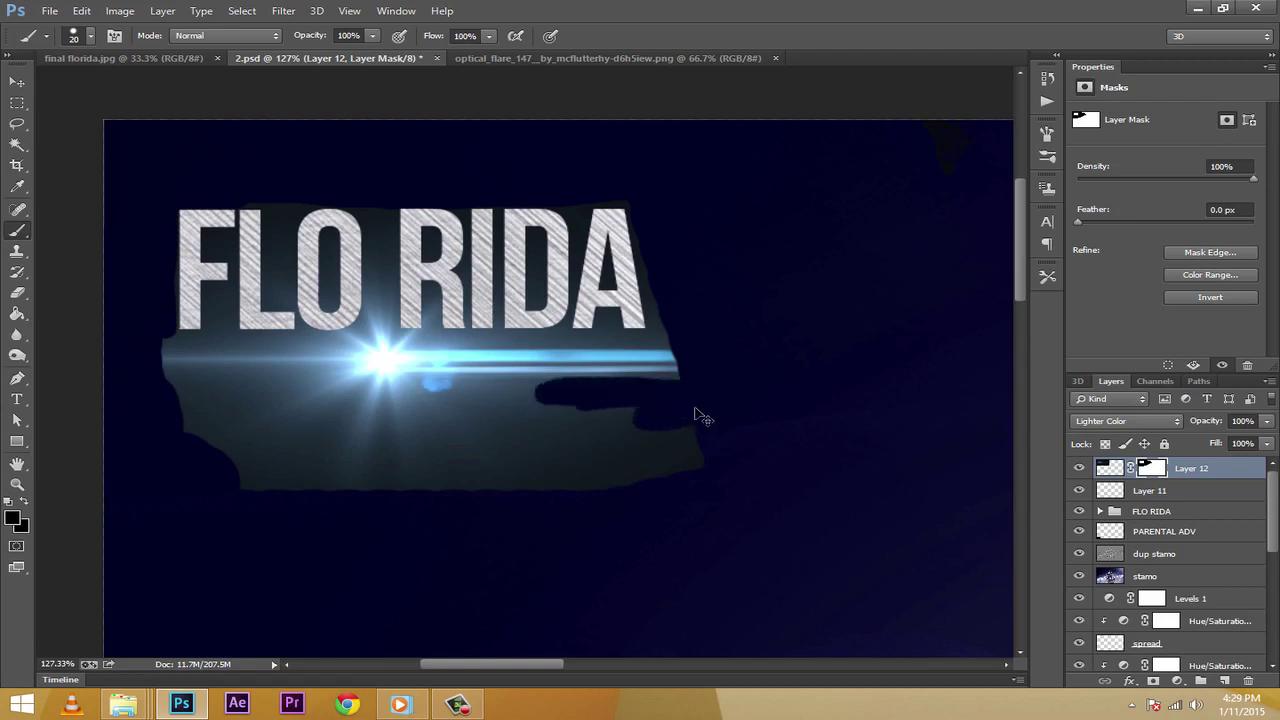
pyautogui.hotkey('ctrl', 'z')
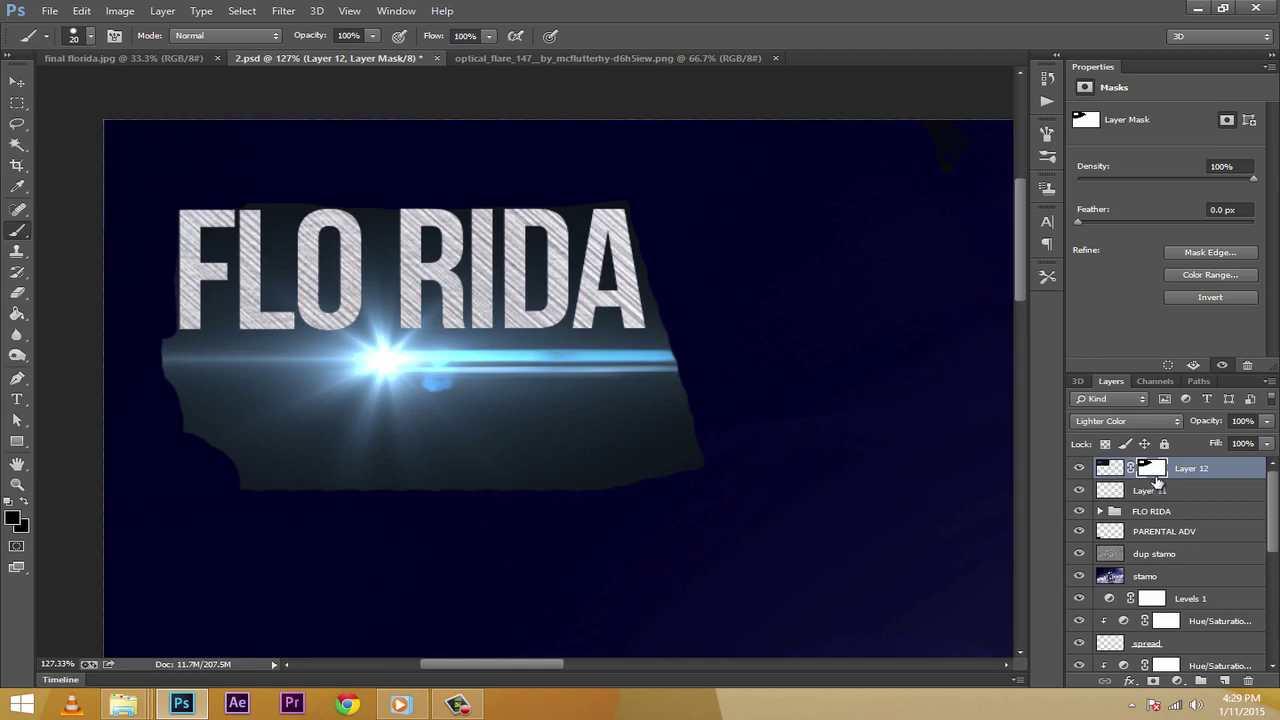
# Apply Layer 12's layer mask and convert the flare layer into a smart object
pyautogui.rightClick(1158, 472)
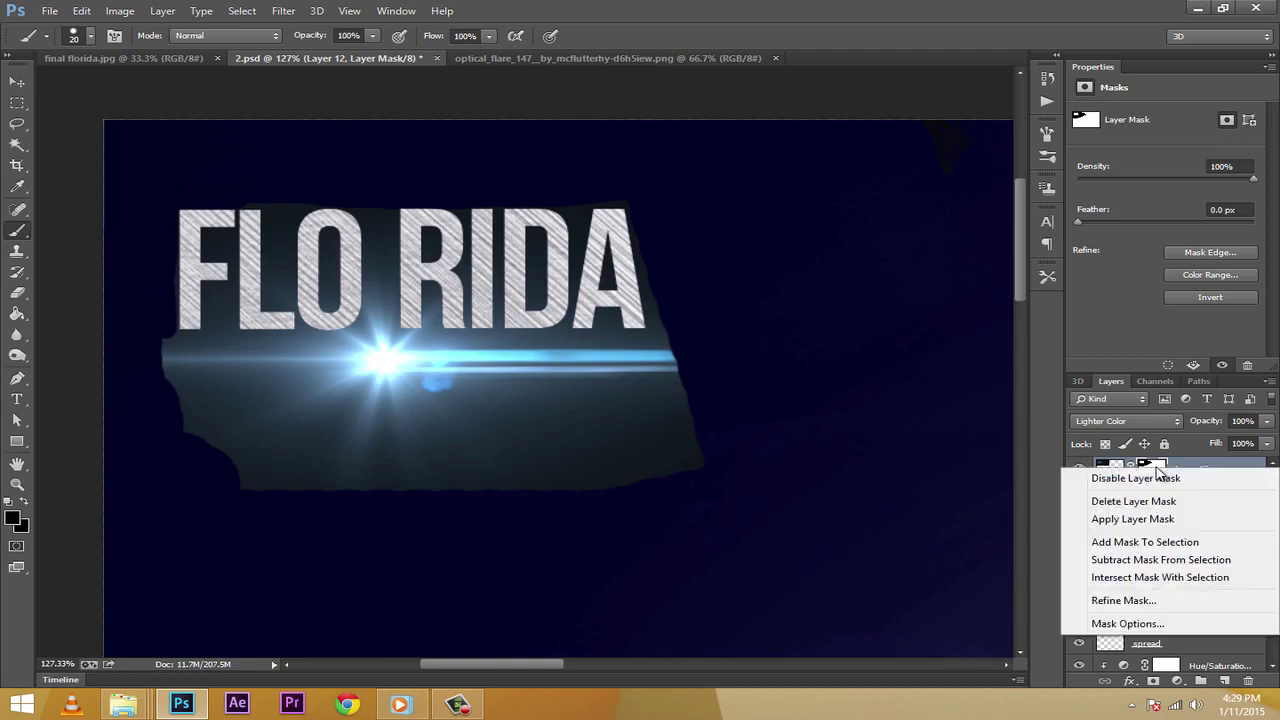
pyautogui.click(1127, 520)
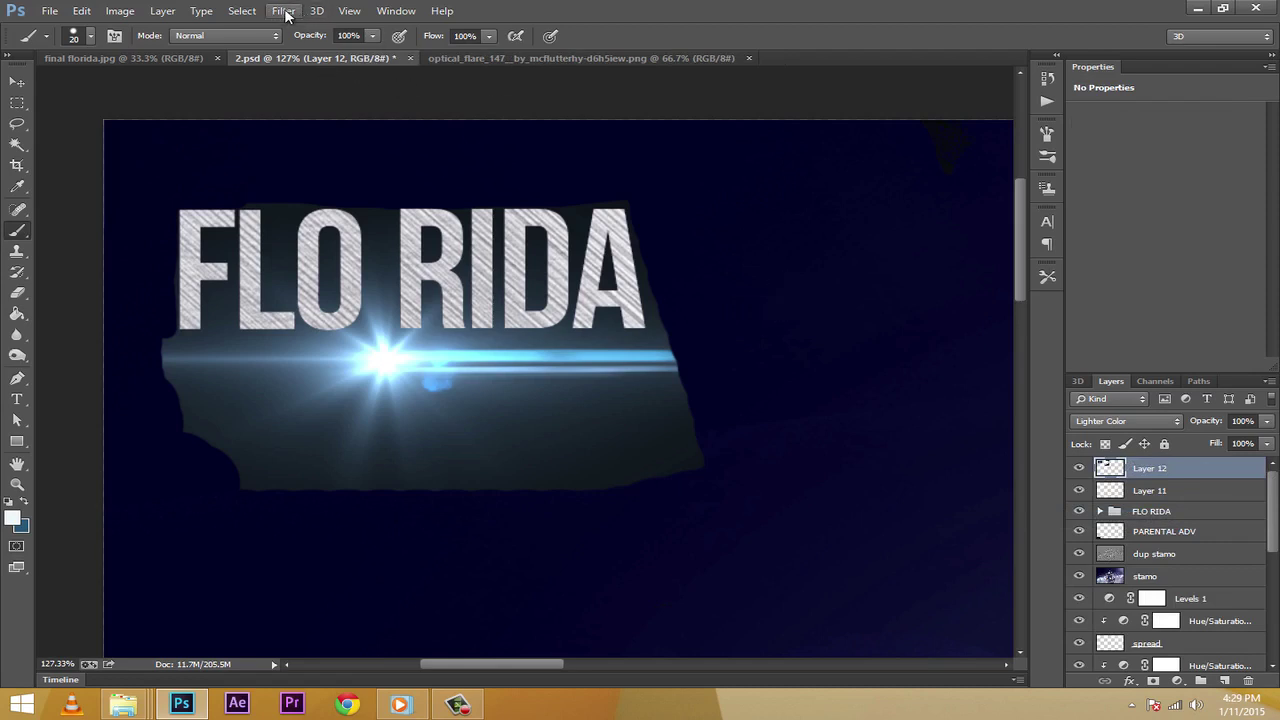
pyautogui.rightClick(1162, 468)
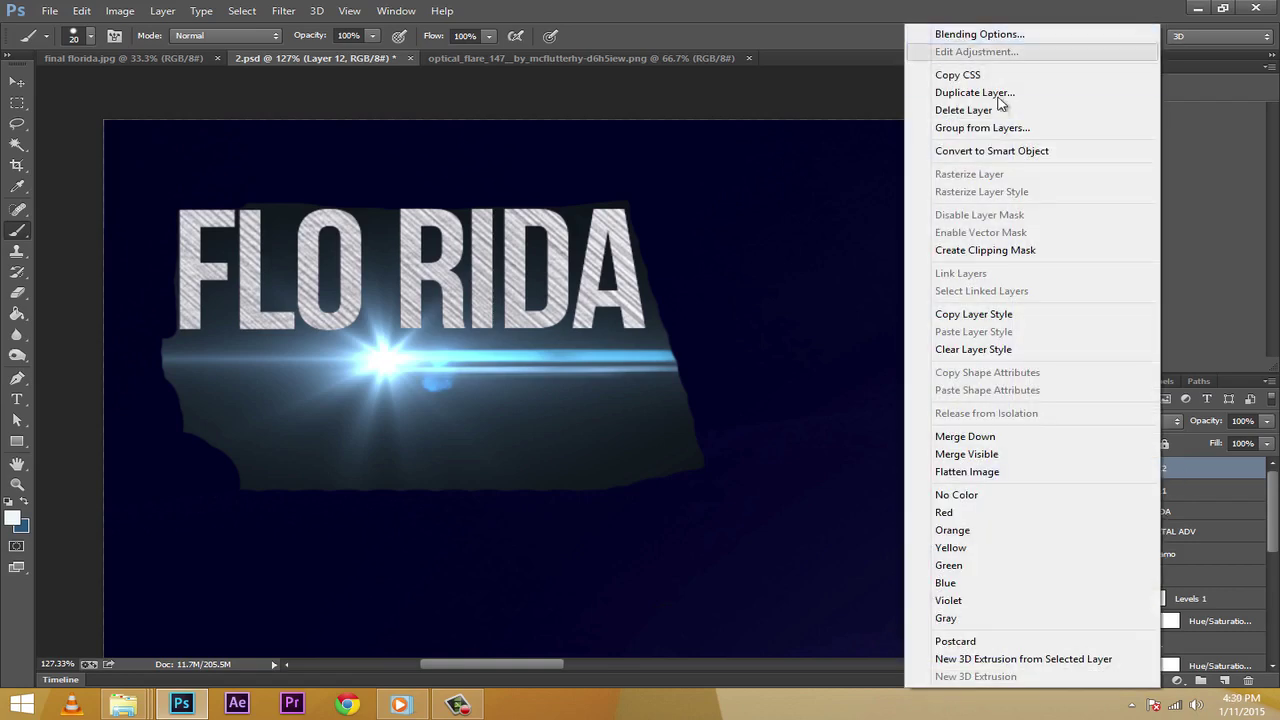
pyautogui.click(998, 151)
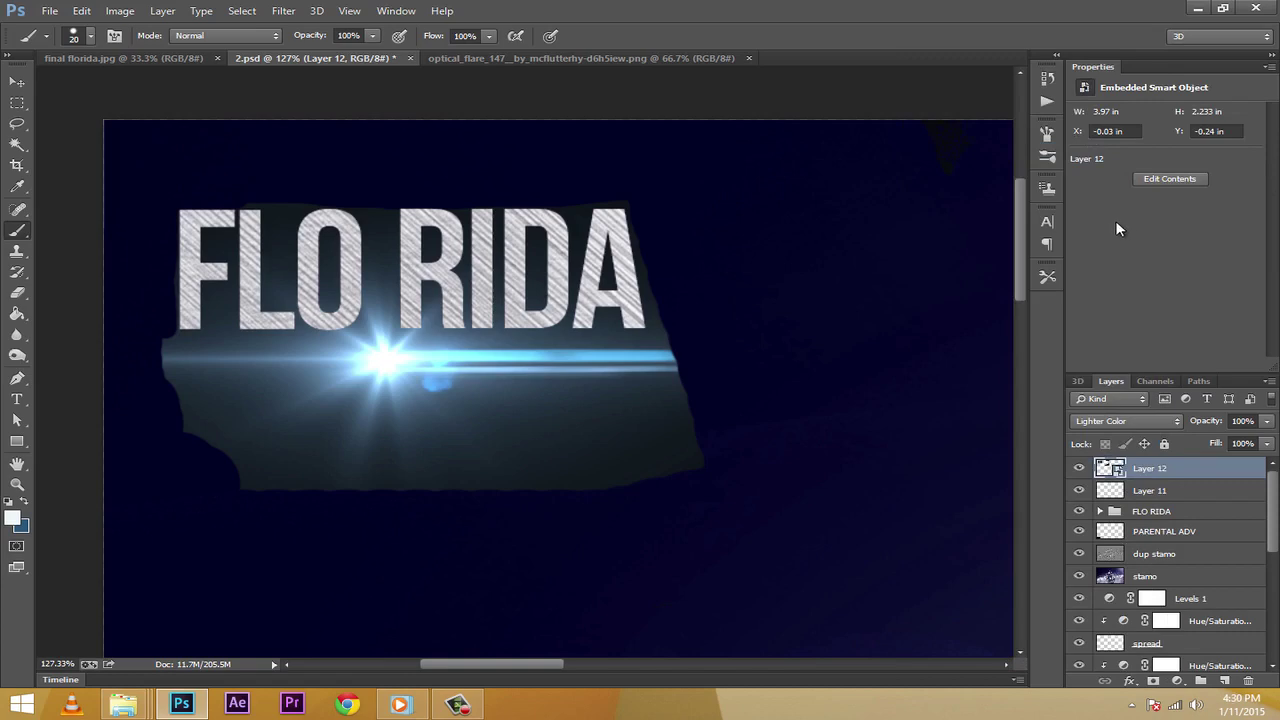
# Apply a Gaussian Blur smart filter with a 3.0-pixel radius to the flare layer
pyautogui.click(283, 11)
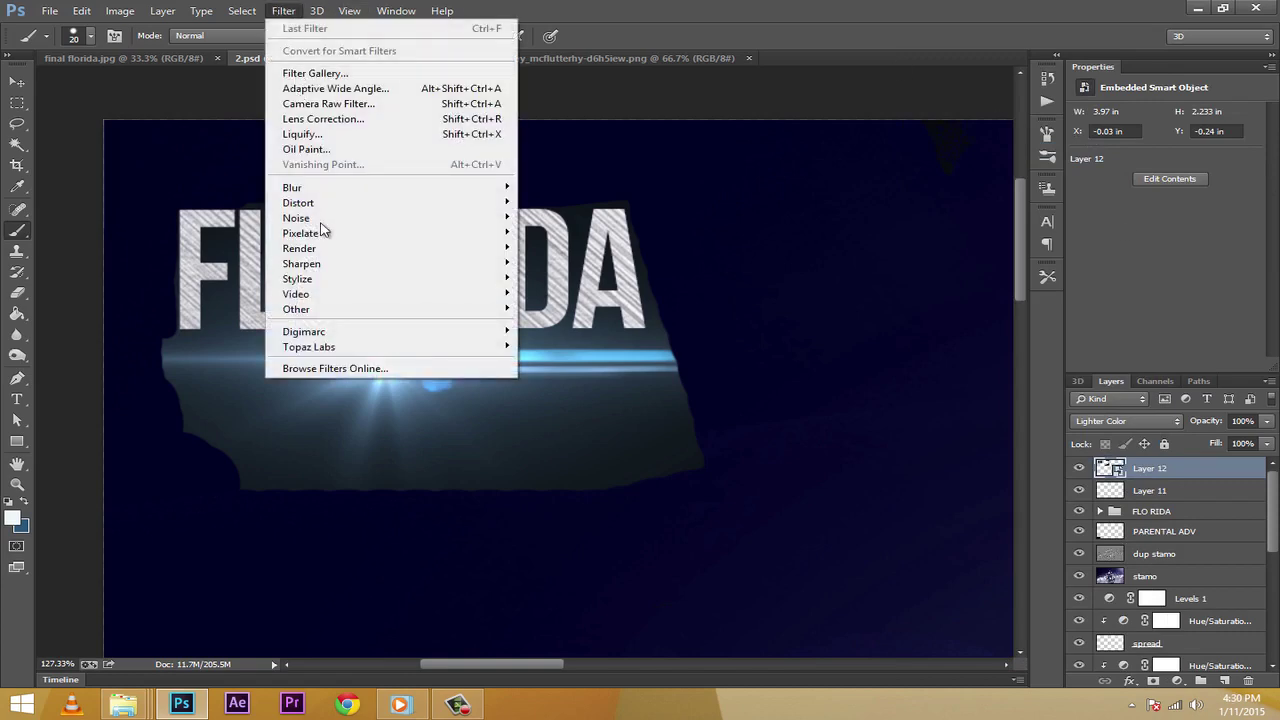
pyautogui.moveTo(318, 189)
pyautogui.click(580, 275)
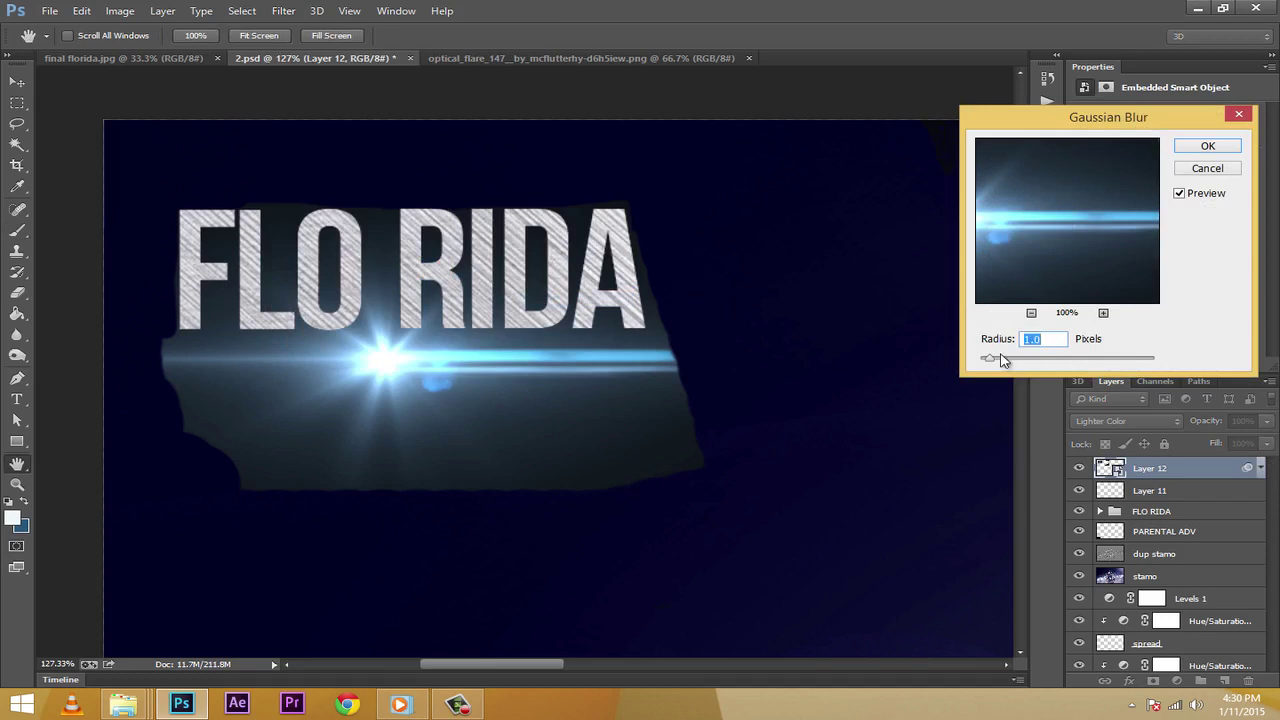
pyautogui.moveTo(990, 358); pyautogui.dragTo(1004, 363)
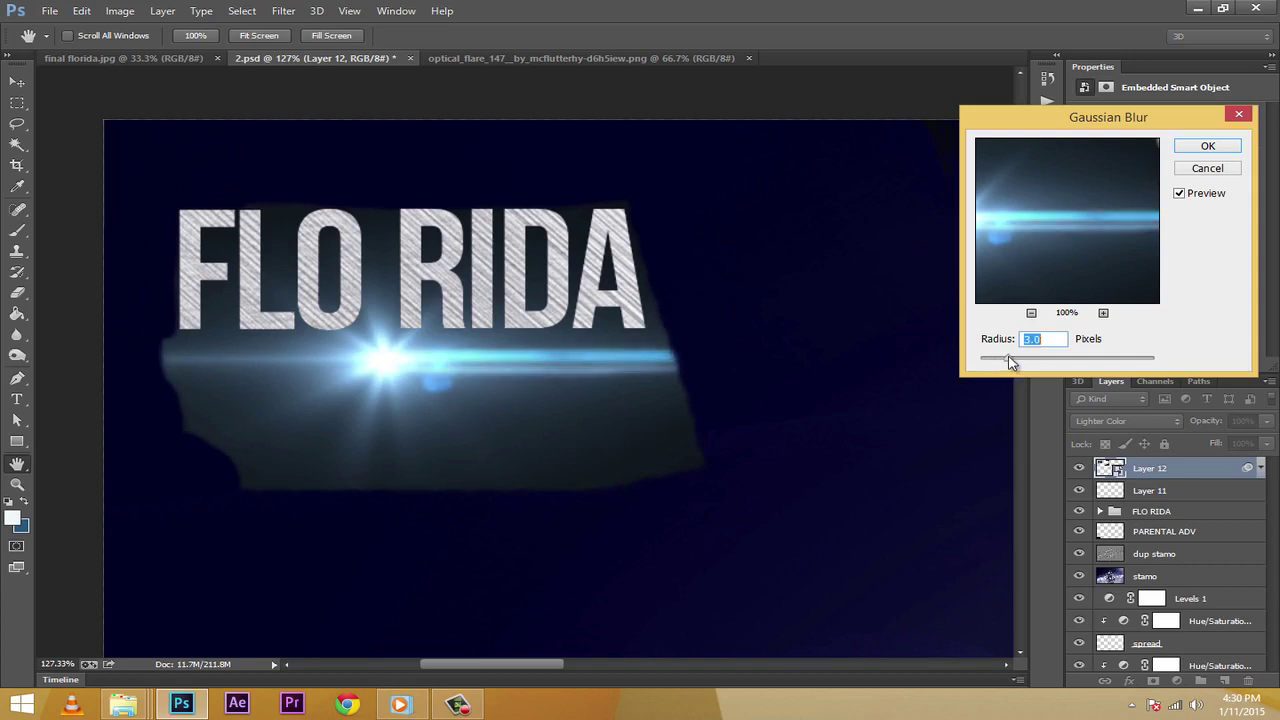
pyautogui.click(1208, 147)
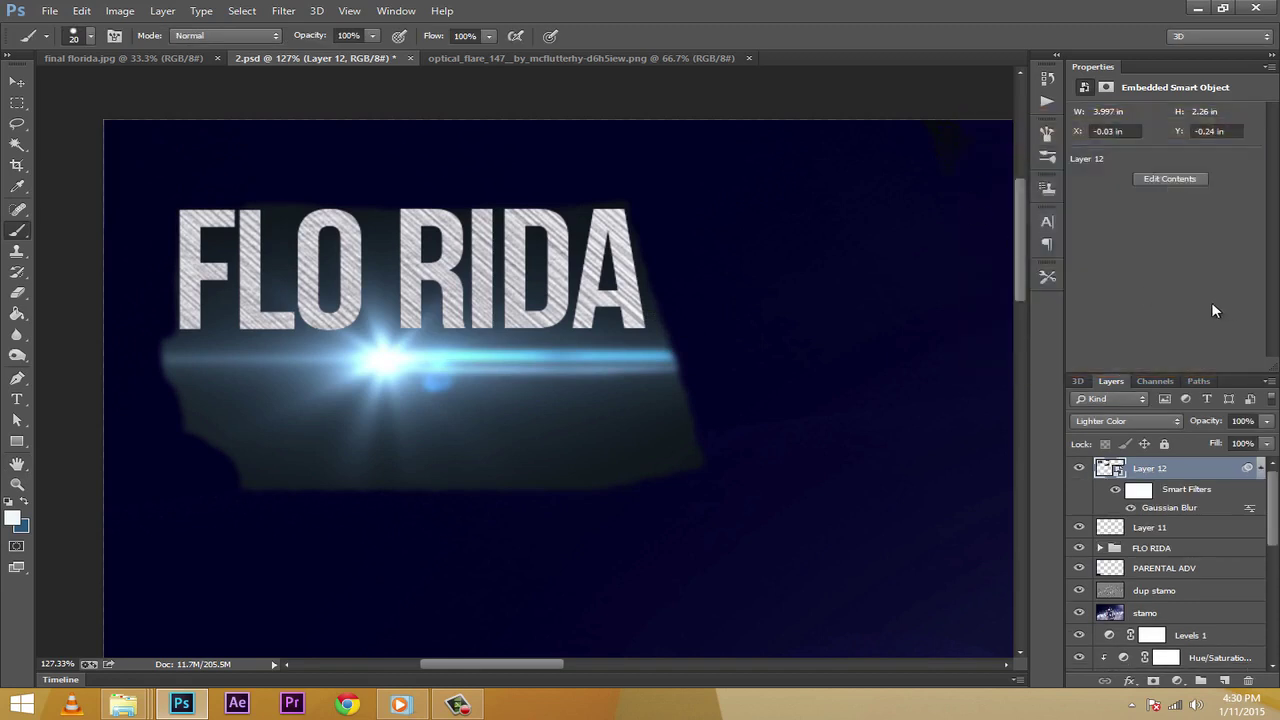
# On the Smart Filters mask, paint black along the flare streak with a 45 px brush
pyautogui.click(1139, 491)
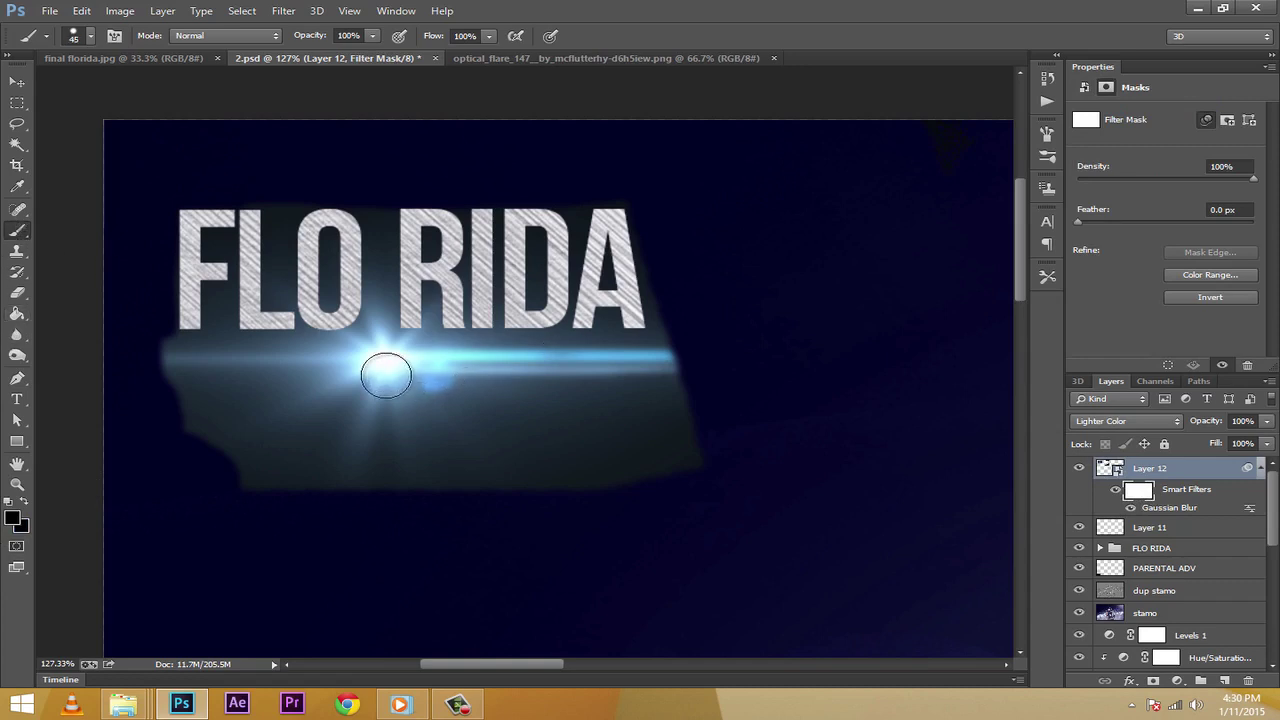
pyautogui.press(']')
pyautogui.press(']')
pyautogui.press(']')
pyautogui.moveTo(286, 360)
pyautogui.mouseDown()
pyautogui.moveTo(173, 353)
pyautogui.moveTo(470, 361)
pyautogui.moveTo(305, 367)
pyautogui.moveTo(454, 370)
pyautogui.moveTo(709, 355)
pyautogui.moveTo(344, 364)
pyautogui.moveTo(402, 361)
pyautogui.moveTo(200, 352)
pyautogui.mouseUp()
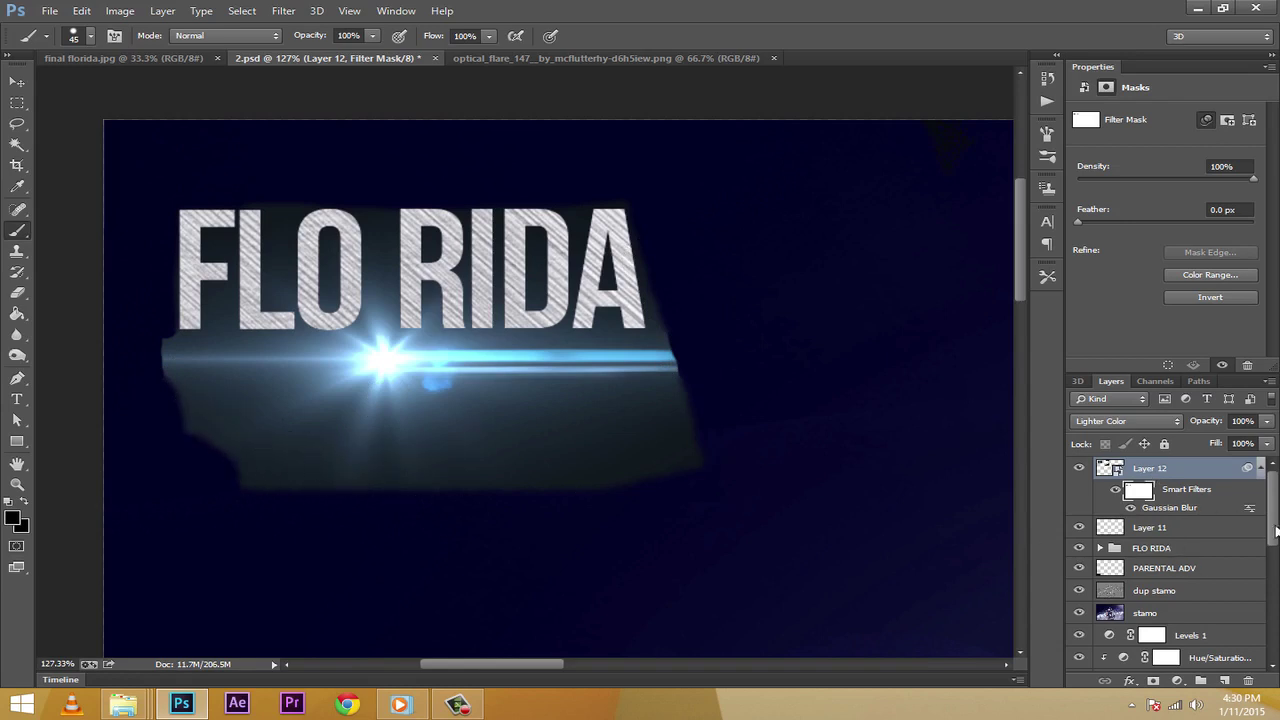
# Add a layer mask to Layer 12 and paint black at 50% opacity to fade the grey shape's lower edge
pyautogui.rightClick(1175, 472)
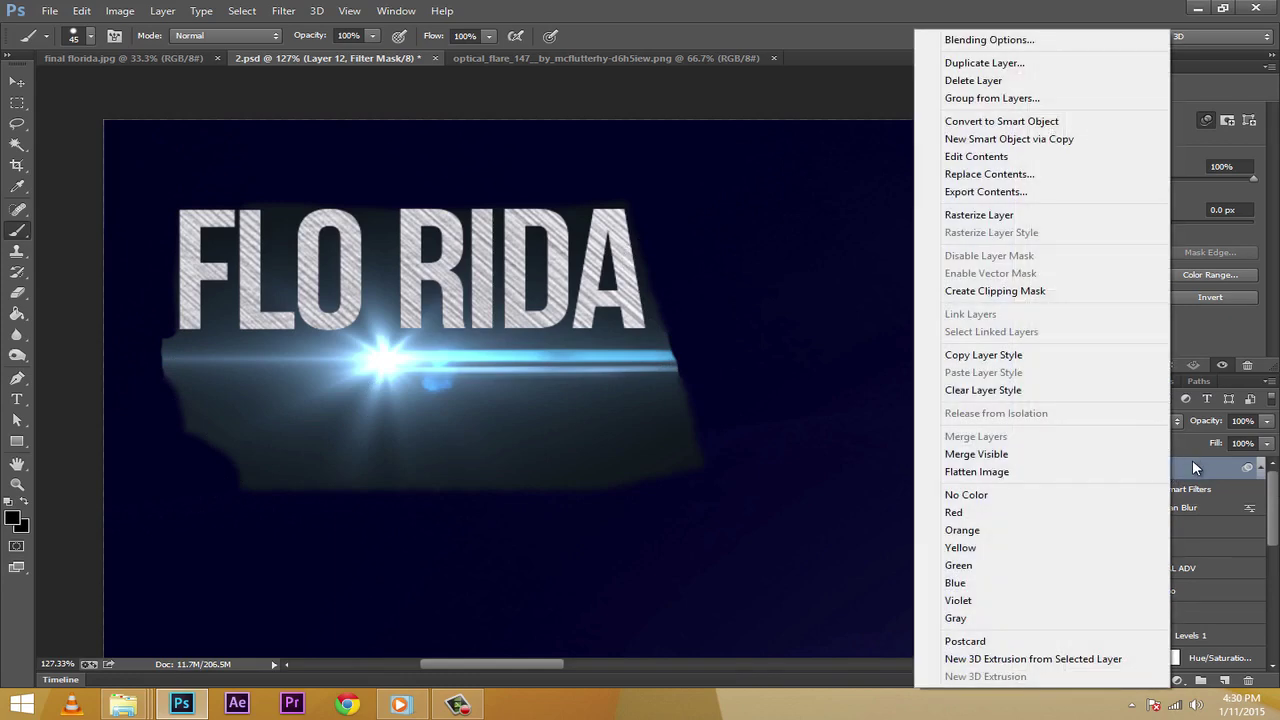
pyautogui.click(1192, 463)
pyautogui.click(1155, 681)
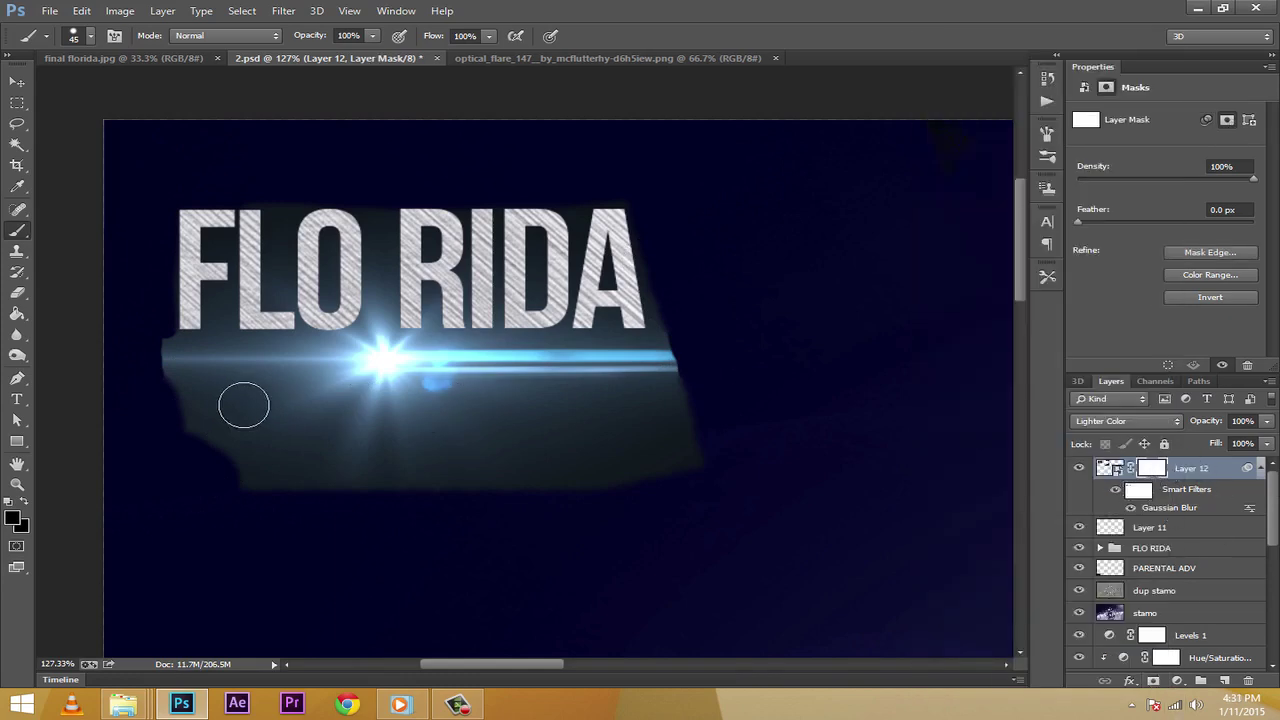
pyautogui.moveTo(243, 400)
pyautogui.mouseDown()
pyautogui.moveTo(184, 391)
pyautogui.moveTo(70, 433)
pyautogui.moveTo(147, 404)
pyautogui.moveTo(165, 351)
pyautogui.mouseUp()
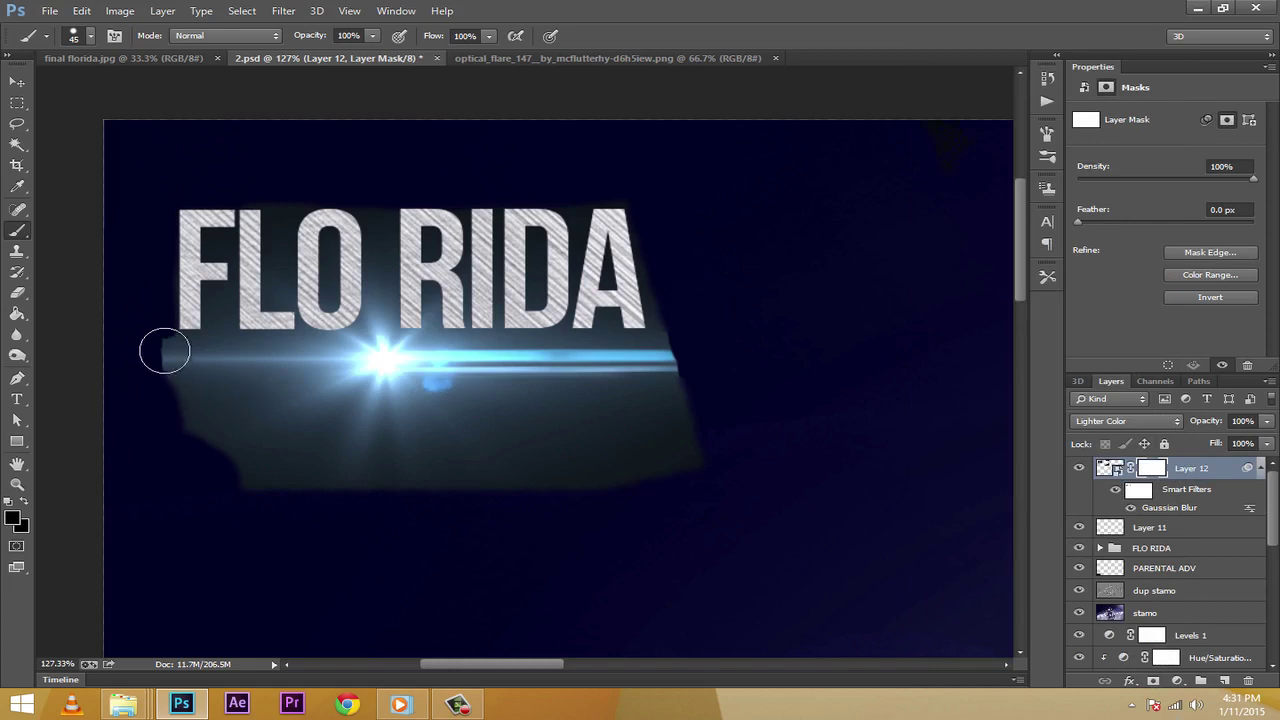
pyautogui.click(352, 36)
pyautogui.write('50')
pyautogui.press('Return')
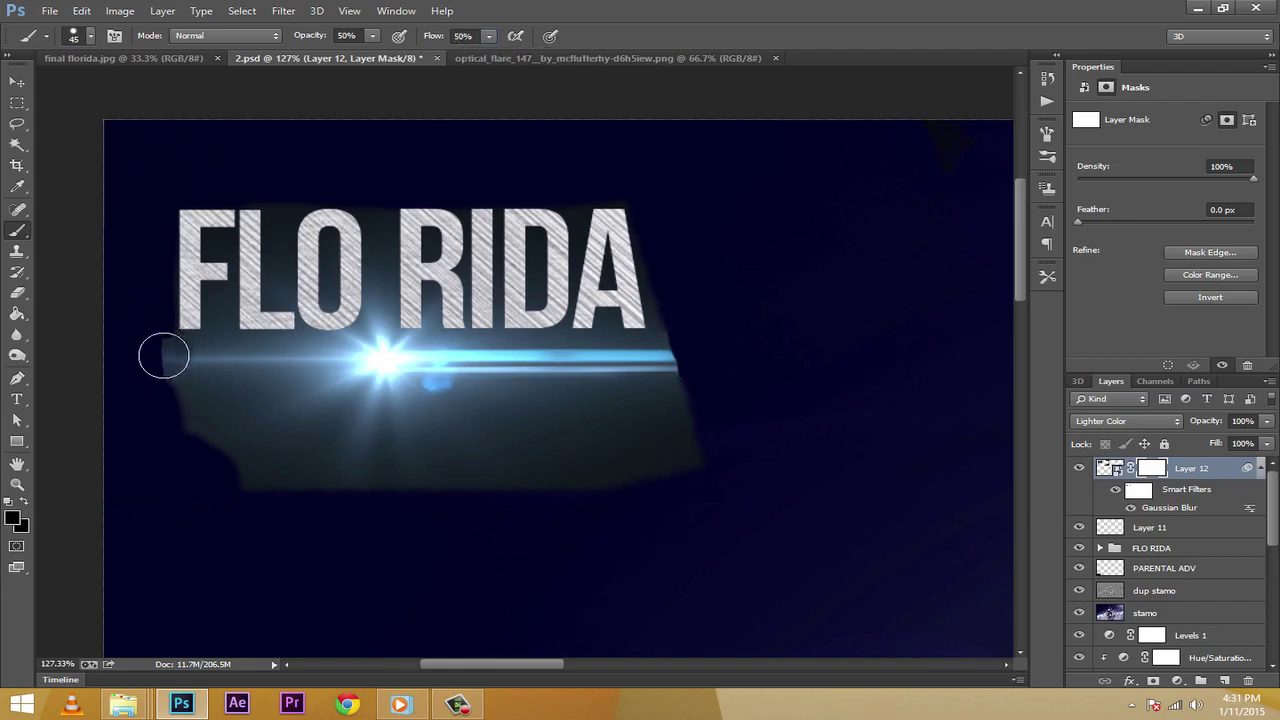
pyautogui.moveTo(189, 419)
pyautogui.mouseDown()
pyautogui.moveTo(244, 458)
pyautogui.moveTo(443, 486)
pyautogui.mouseUp()
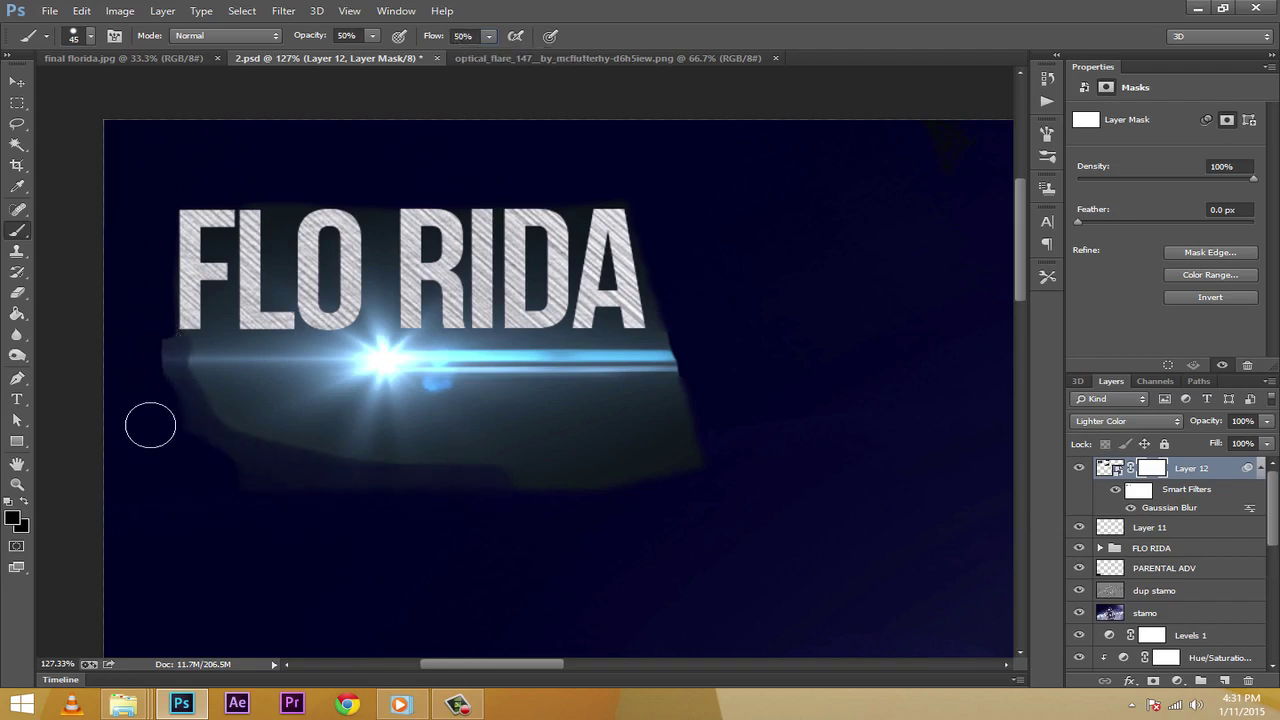
pyautogui.moveTo(337, 480); pyautogui.dragTo(491, 480)
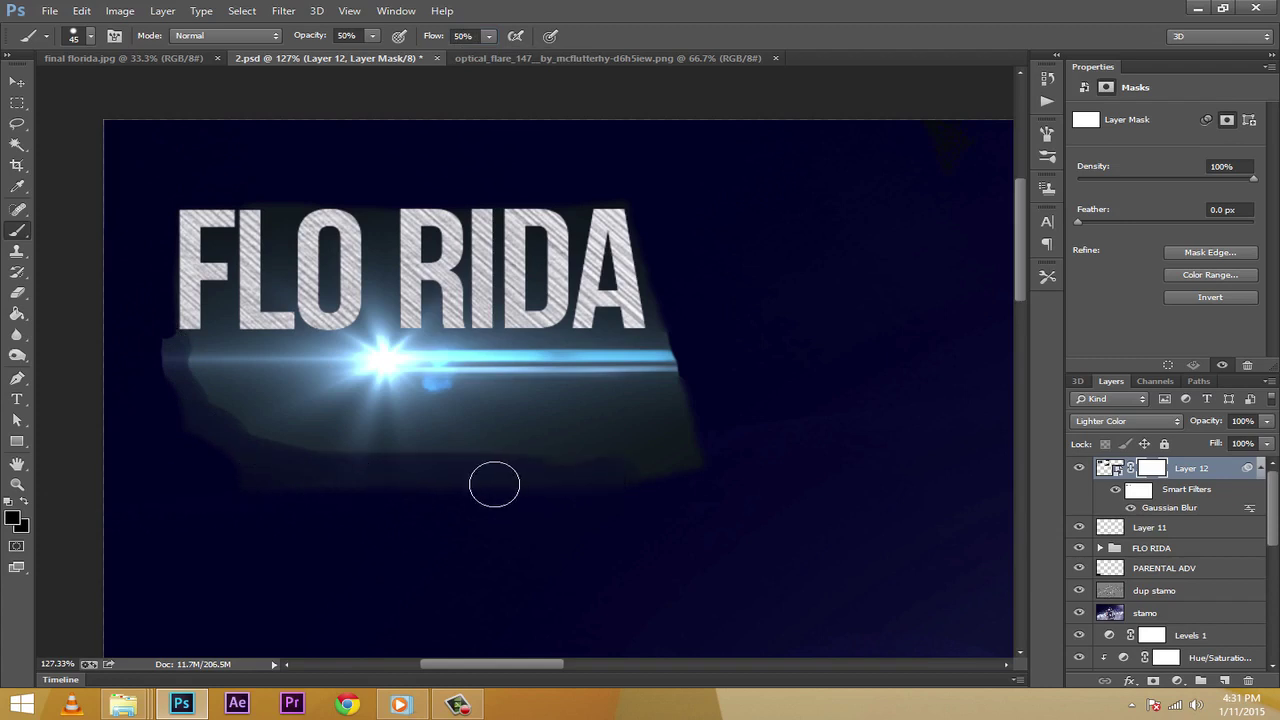
pyautogui.moveTo(656, 462)
pyautogui.mouseDown()
pyautogui.moveTo(685, 412)
pyautogui.moveTo(707, 440)
pyautogui.moveTo(641, 479)
pyautogui.moveTo(264, 486)
pyautogui.moveTo(403, 491)
pyautogui.moveTo(285, 496)
pyautogui.moveTo(218, 455)
pyautogui.moveTo(156, 362)
pyautogui.moveTo(212, 457)
pyautogui.moveTo(275, 486)
pyautogui.moveTo(433, 486)
pyautogui.moveTo(414, 498)
pyautogui.moveTo(277, 460)
pyautogui.moveTo(182, 358)
pyautogui.mouseUp()
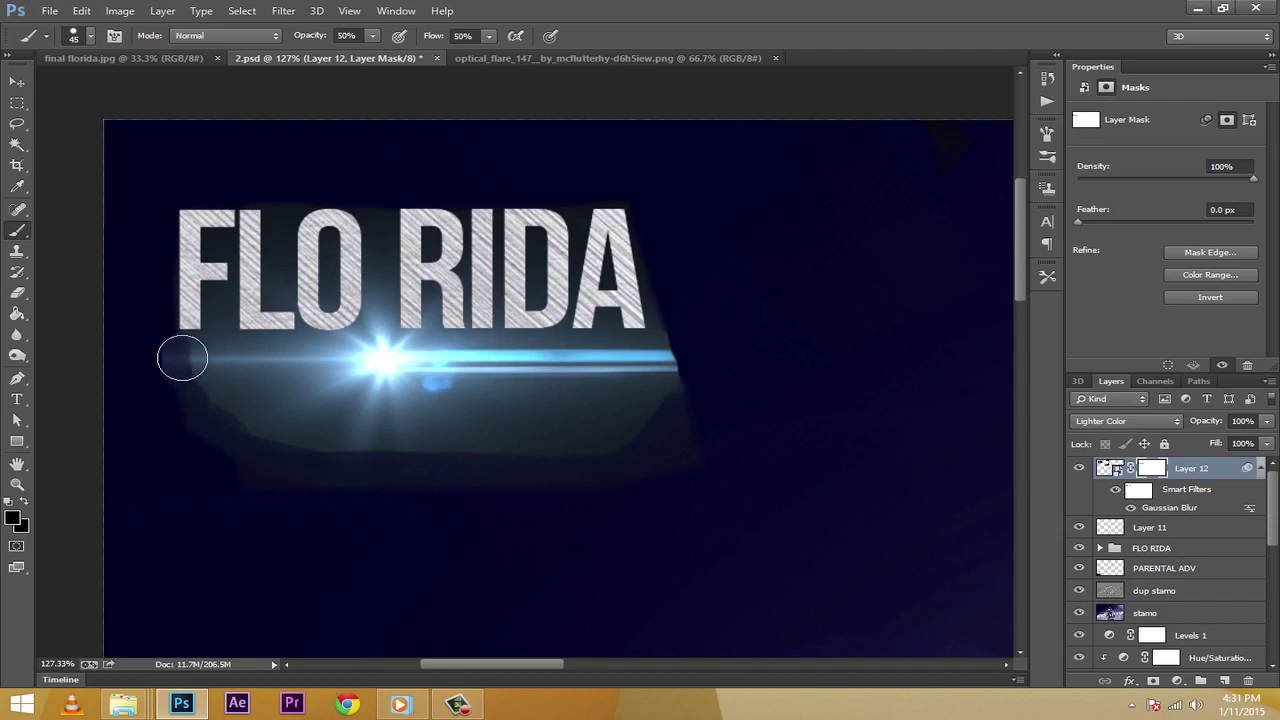
# Switch to white to restore the flare's left edge, then keep blending the grey band into the sky
pyautogui.click(13, 516)
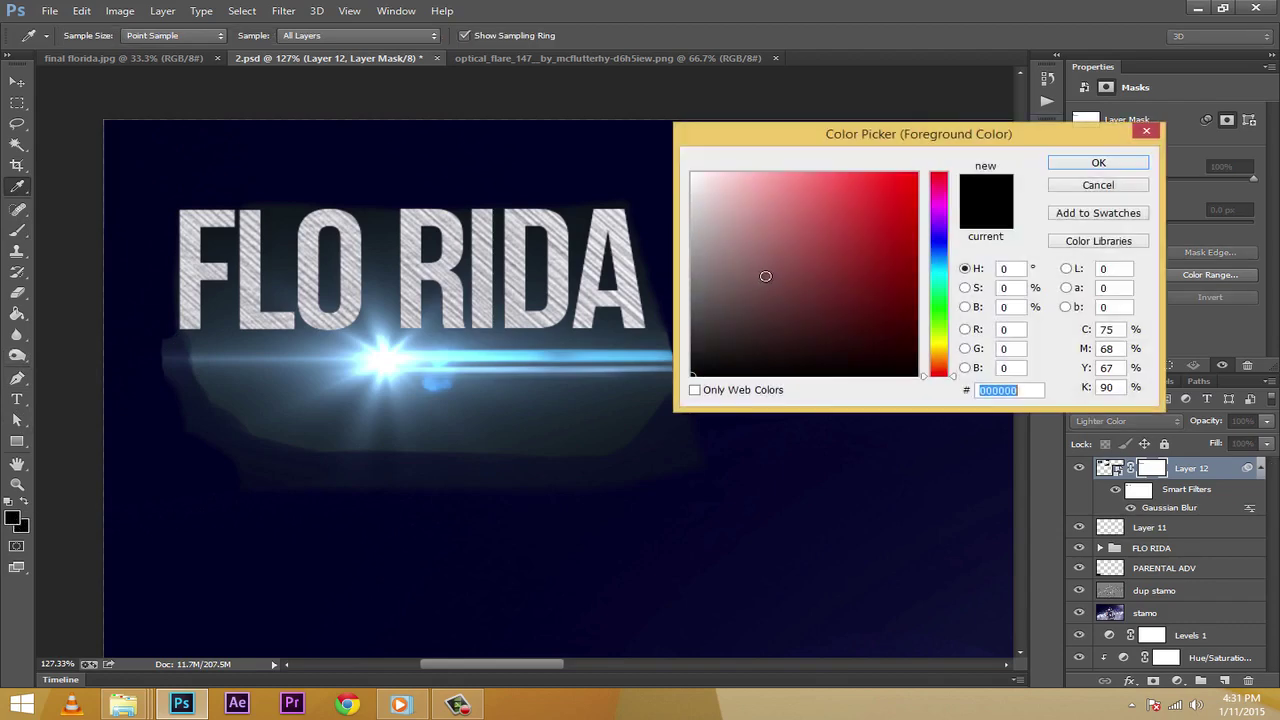
pyautogui.click(1121, 166)
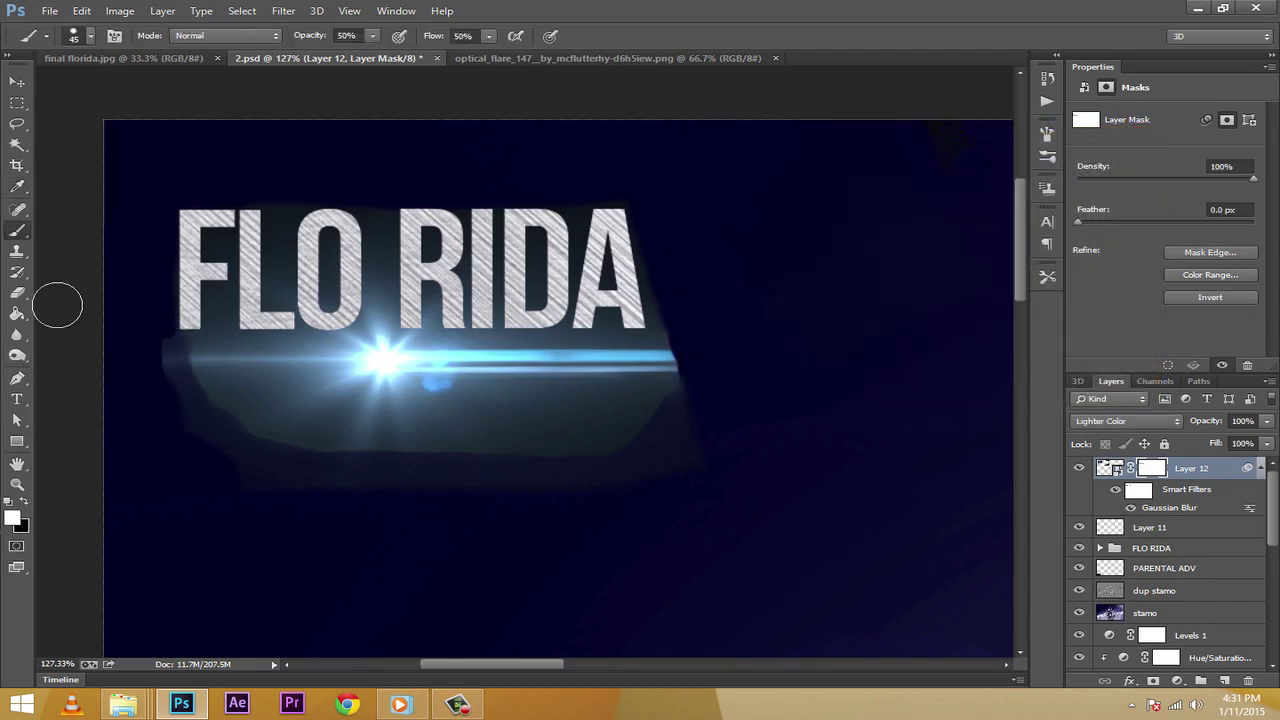
pyautogui.moveTo(177, 363)
pyautogui.mouseDown()
pyautogui.moveTo(148, 349)
pyautogui.moveTo(198, 348)
pyautogui.moveTo(185, 338)
pyautogui.moveTo(194, 343)
pyautogui.moveTo(175, 351)
pyautogui.moveTo(188, 356)
pyautogui.moveTo(170, 355)
pyautogui.moveTo(220, 358)
pyautogui.moveTo(181, 362)
pyautogui.mouseUp()
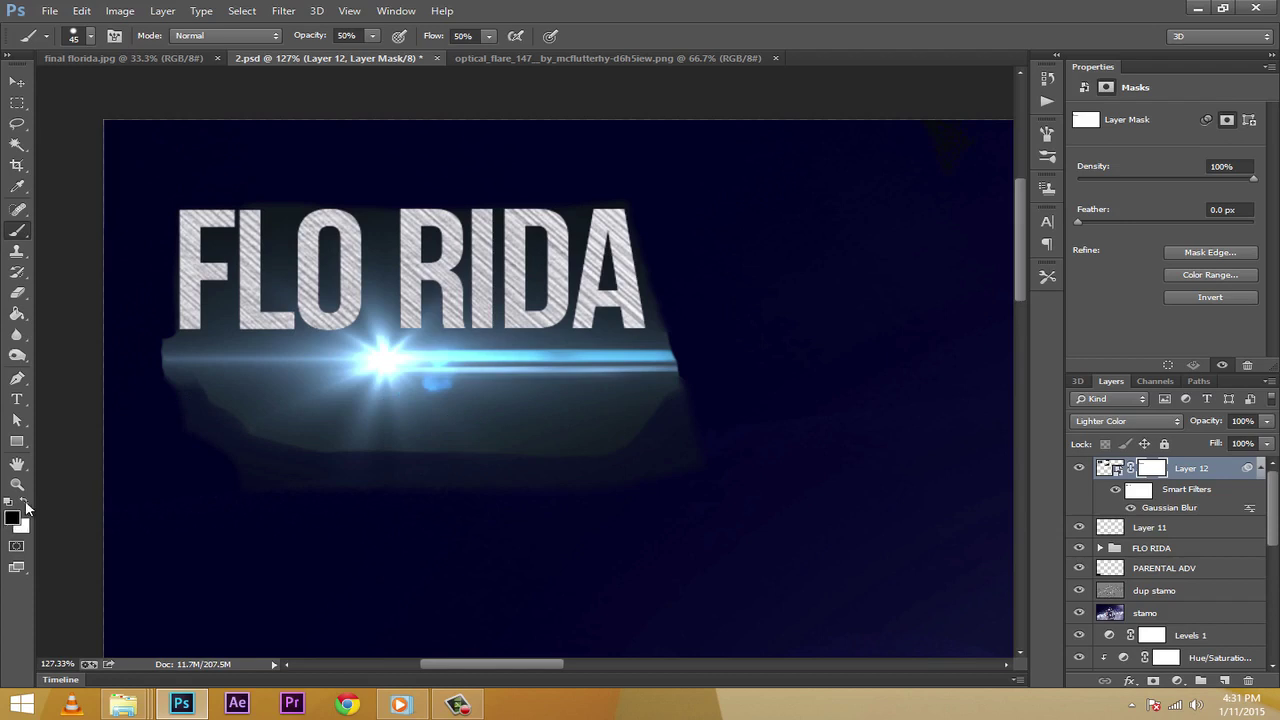
pyautogui.moveTo(690, 412)
pyautogui.mouseDown()
pyautogui.moveTo(271, 429)
pyautogui.moveTo(837, 457)
pyautogui.moveTo(512, 450)
pyautogui.mouseUp()
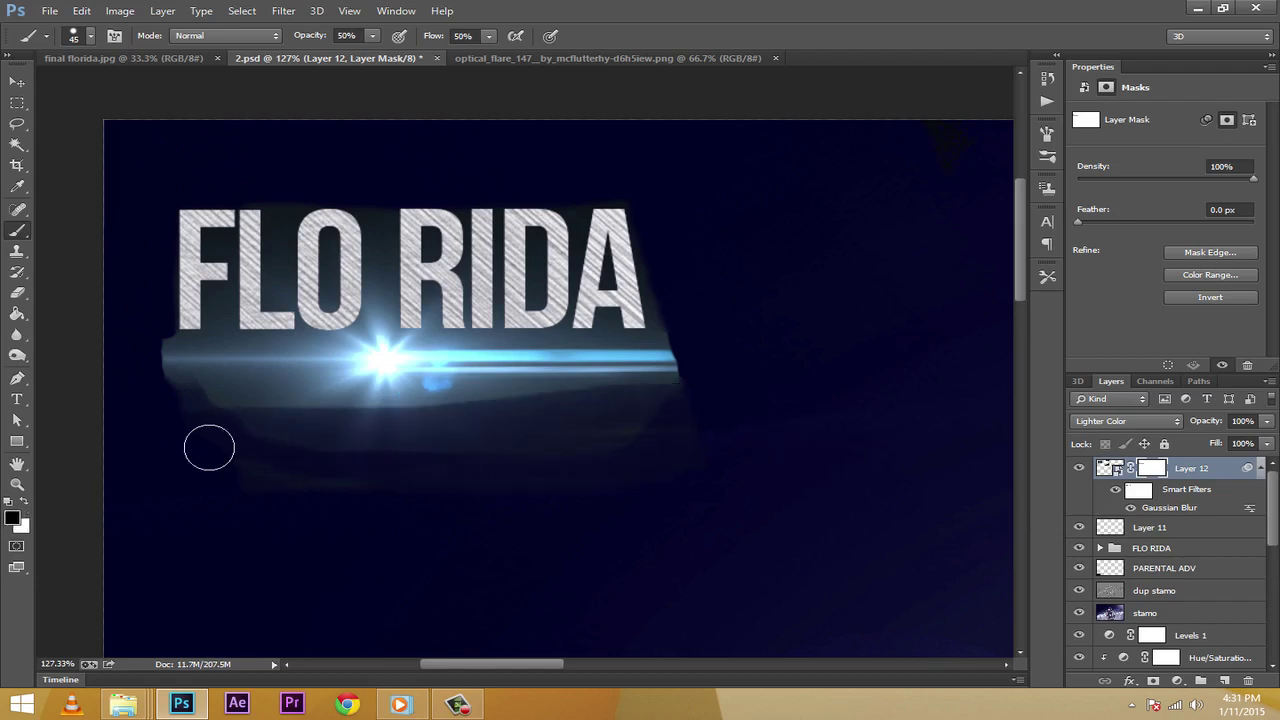
pyautogui.moveTo(209, 447)
pyautogui.mouseDown()
pyautogui.moveTo(242, 472)
pyautogui.moveTo(343, 479)
pyautogui.moveTo(545, 465)
pyautogui.moveTo(486, 460)
pyautogui.moveTo(591, 443)
pyautogui.moveTo(258, 439)
pyautogui.moveTo(258, 453)
pyautogui.moveTo(182, 447)
pyautogui.moveTo(173, 423)
pyautogui.moveTo(234, 457)
pyautogui.moveTo(329, 462)
pyautogui.mouseUp()
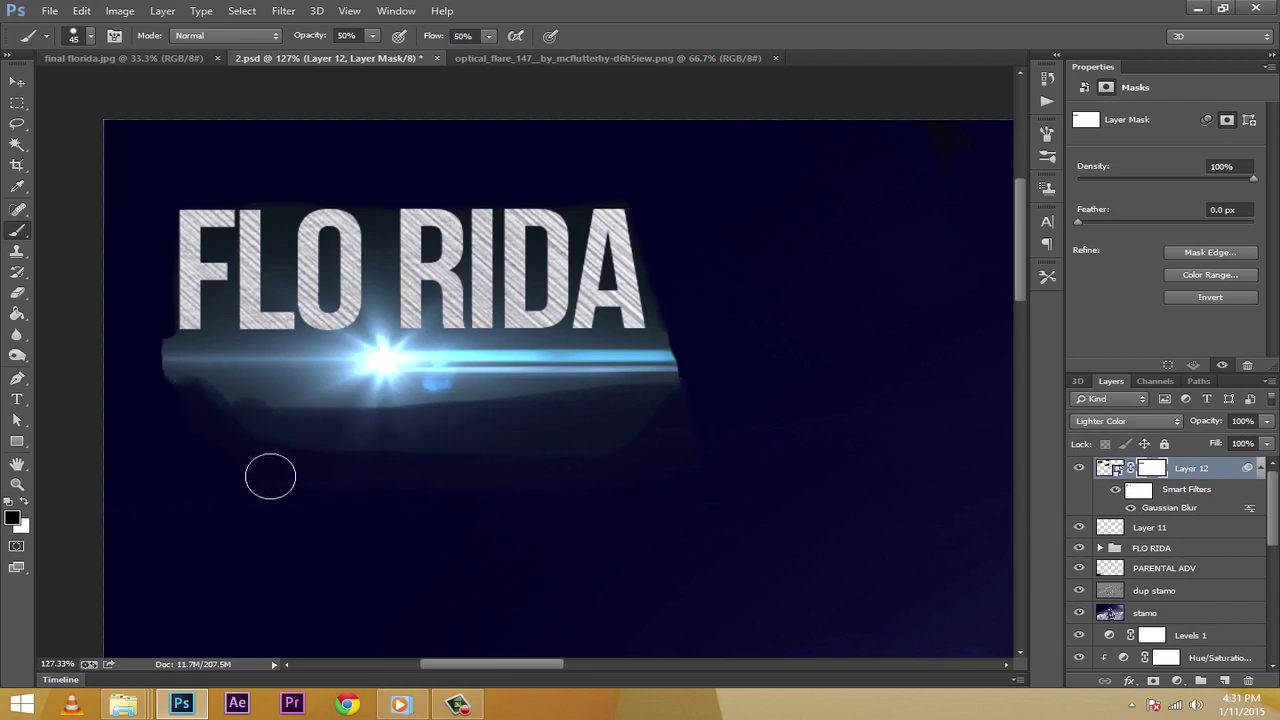
pyautogui.moveTo(337, 466)
pyautogui.mouseDown()
pyautogui.moveTo(299, 445)
pyautogui.moveTo(522, 472)
pyautogui.moveTo(430, 456)
pyautogui.moveTo(595, 429)
pyautogui.moveTo(520, 445)
pyautogui.moveTo(598, 444)
pyautogui.moveTo(314, 427)
pyautogui.moveTo(580, 423)
pyautogui.moveTo(398, 430)
pyautogui.moveTo(614, 420)
pyautogui.moveTo(695, 399)
pyautogui.moveTo(455, 428)
pyautogui.moveTo(180, 406)
pyautogui.moveTo(453, 418)
pyautogui.moveTo(706, 397)
pyautogui.moveTo(152, 424)
pyautogui.moveTo(516, 436)
pyautogui.moveTo(226, 432)
pyautogui.moveTo(458, 421)
pyautogui.moveTo(164, 386)
pyautogui.moveTo(342, 402)
pyautogui.moveTo(672, 399)
pyautogui.moveTo(194, 406)
pyautogui.moveTo(389, 418)
pyautogui.moveTo(190, 409)
pyautogui.moveTo(344, 420)
pyautogui.moveTo(308, 400)
pyautogui.moveTo(207, 399)
pyautogui.moveTo(227, 396)
pyautogui.moveTo(504, 423)
pyautogui.moveTo(227, 399)
pyautogui.moveTo(409, 415)
pyautogui.moveTo(242, 398)
pyautogui.moveTo(402, 415)
pyautogui.moveTo(381, 422)
pyautogui.moveTo(468, 448)
pyautogui.moveTo(186, 399)
pyautogui.moveTo(418, 413)
pyautogui.moveTo(502, 407)
pyautogui.moveTo(489, 400)
pyautogui.moveTo(757, 408)
pyautogui.mouseUp()
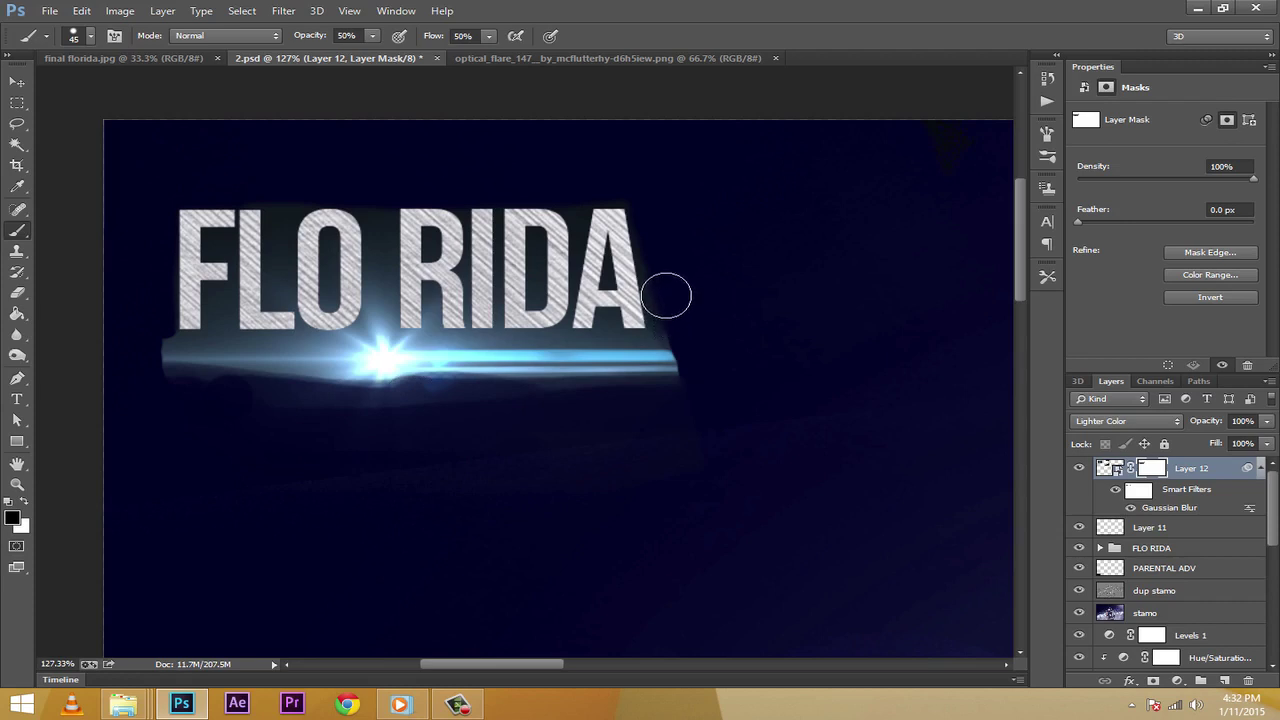
pyautogui.moveTo(277, 420)
pyautogui.mouseDown()
pyautogui.moveTo(306, 414)
pyautogui.moveTo(214, 403)
pyautogui.moveTo(348, 434)
pyautogui.mouseUp()
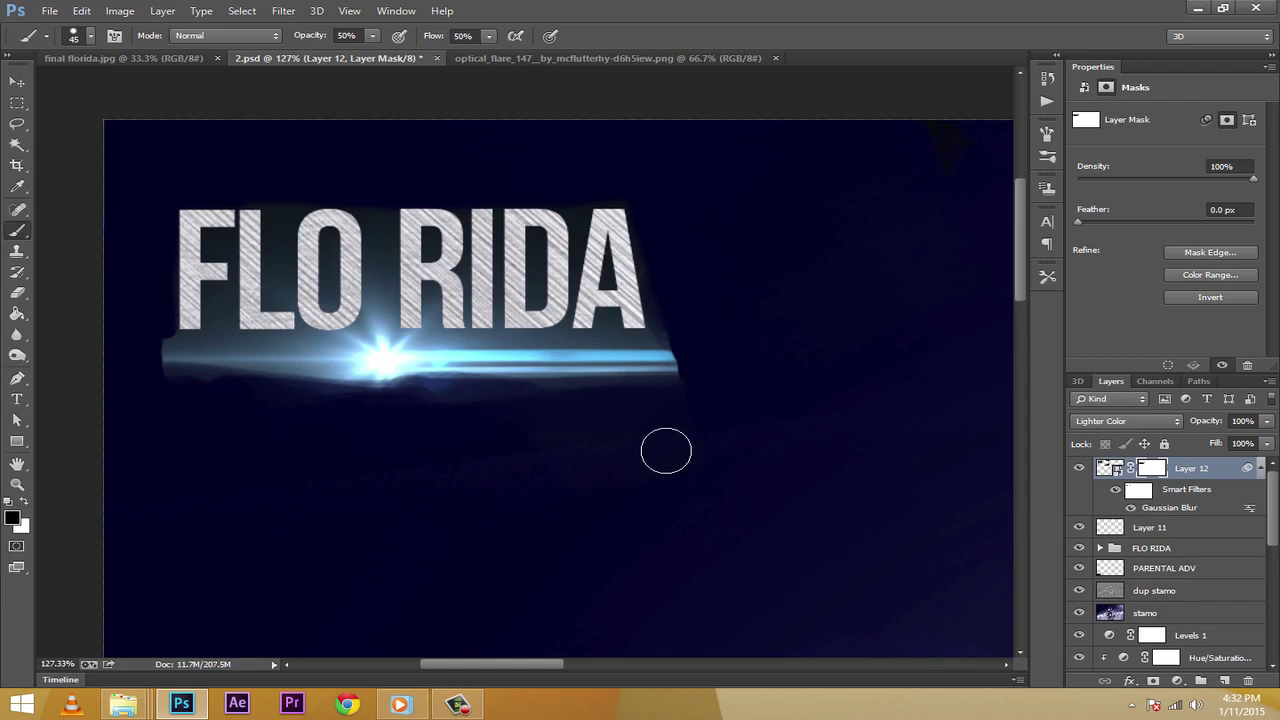
# Add a new text line reading 'DRag' below the FLO RIDA title
pyautogui.click(16, 399)
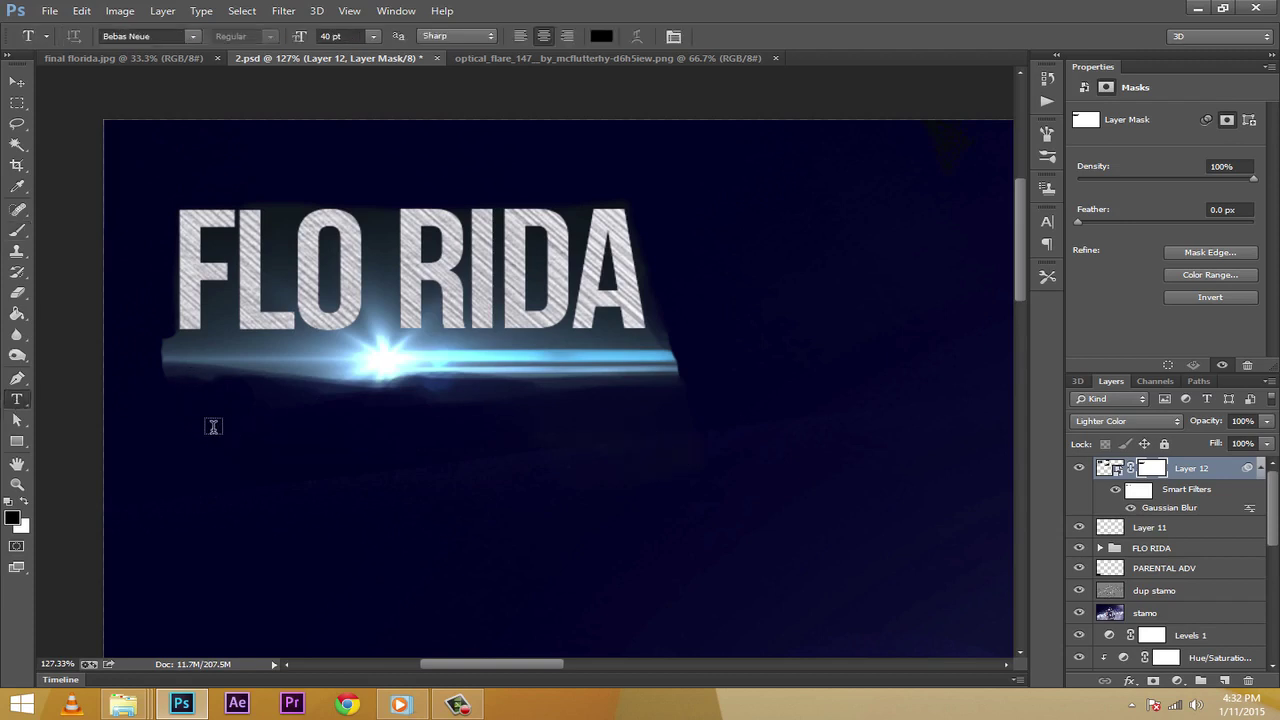
pyautogui.click(215, 423)
pyautogui.write('D')
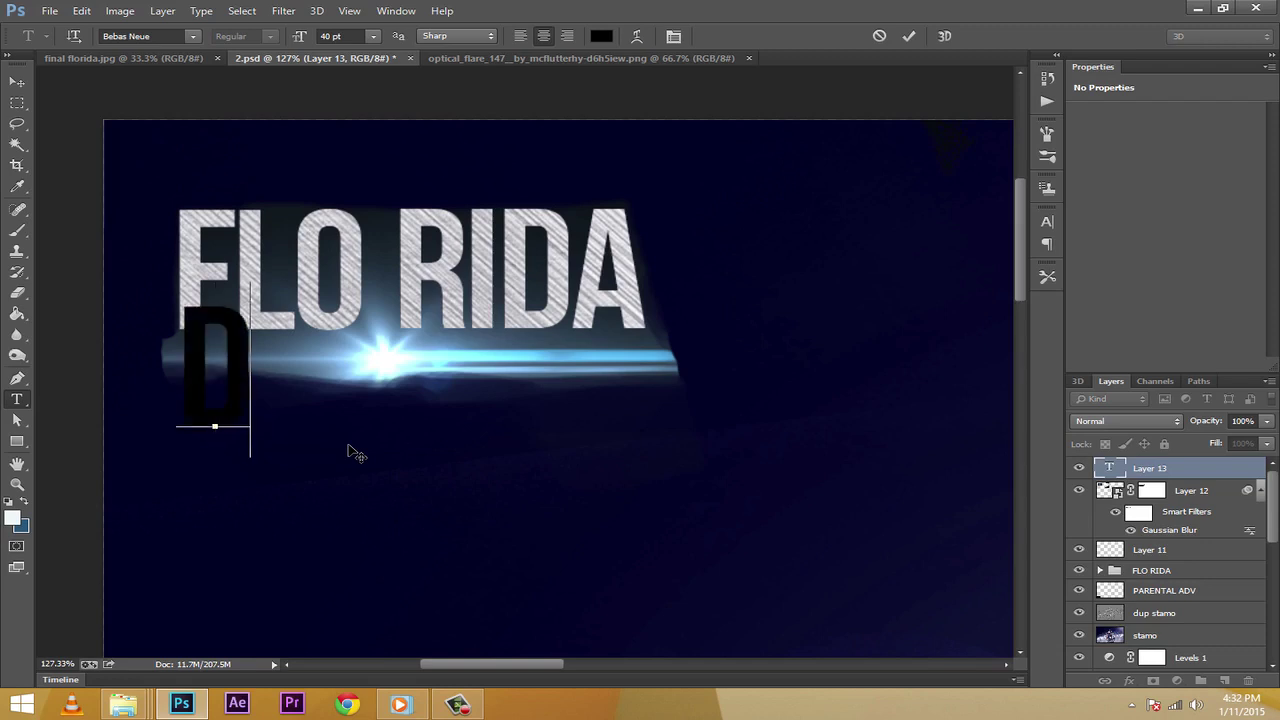
pyautogui.write('Rag')
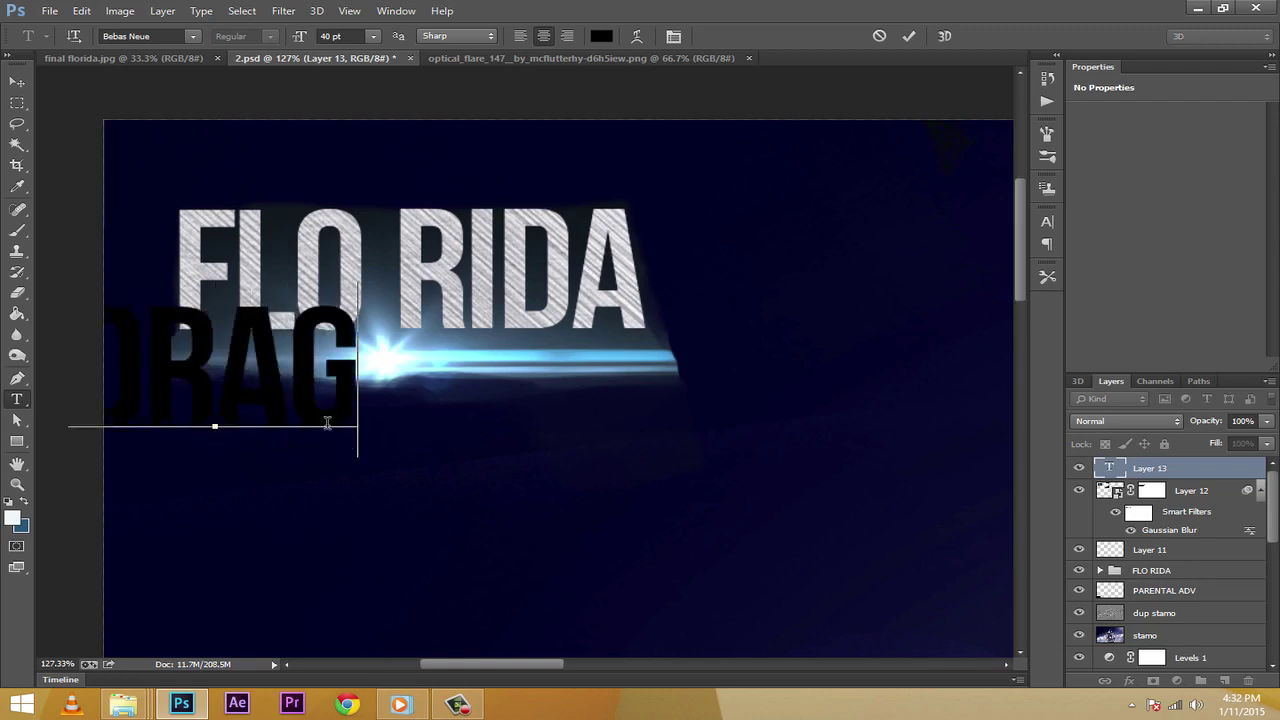
pyautogui.click(16, 81)
# Move the DRAG text down beneath the flare and zoom out to see the composite
pyautogui.moveTo(233, 380); pyautogui.dragTo(343, 472)
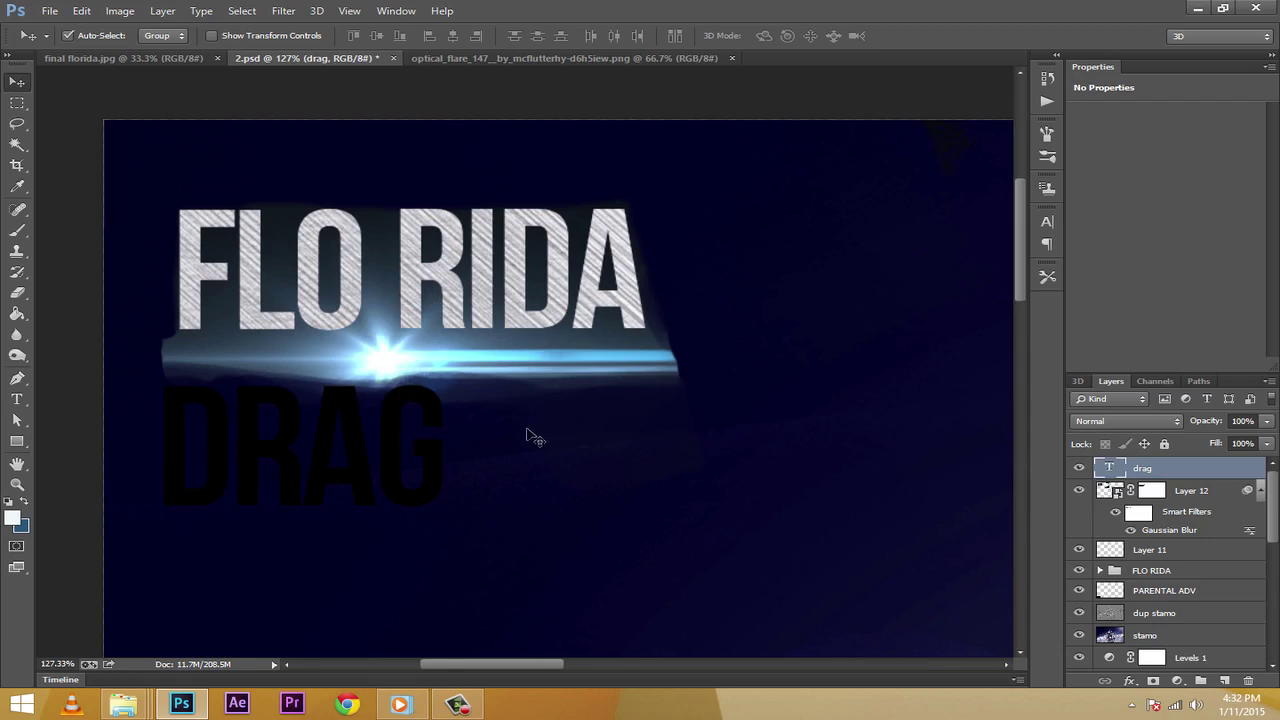
pyautogui.moveTo(316, 444); pyautogui.dragTo(324, 449)
pyautogui.moveTo(69, 668); pyautogui.dragTo(40, 664)
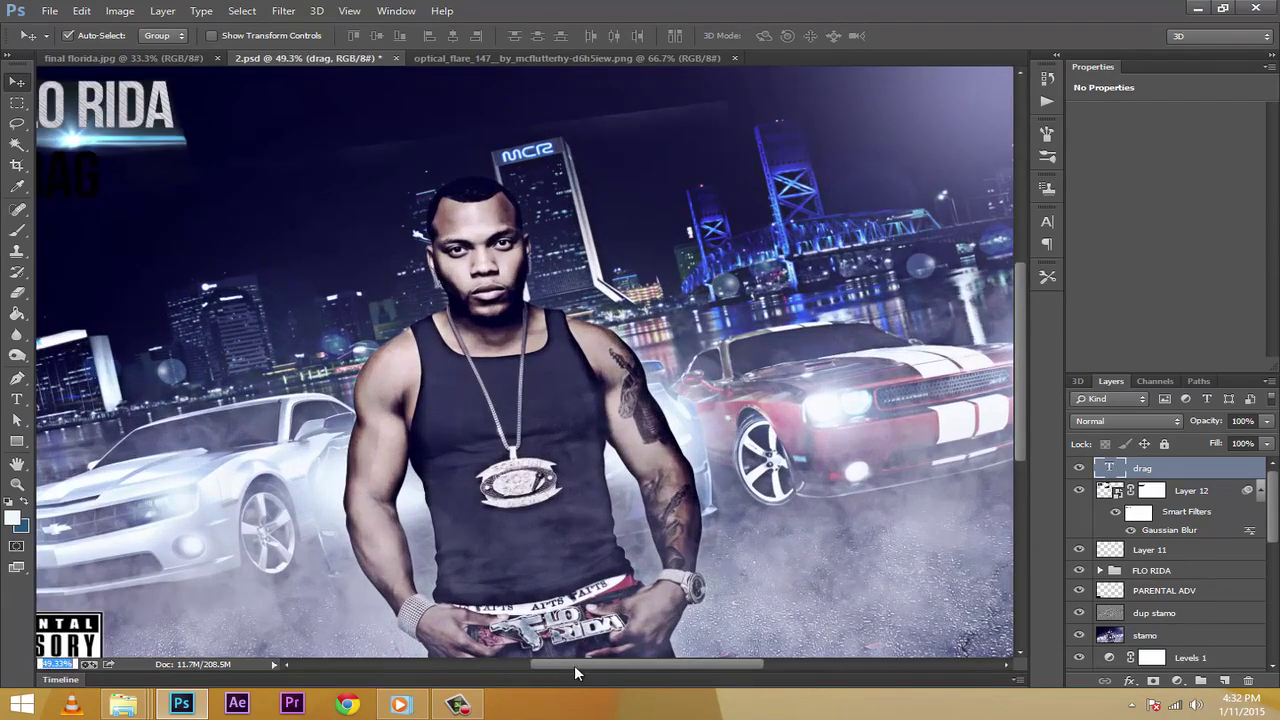
pyautogui.moveTo(574, 665); pyautogui.dragTo(535, 665)
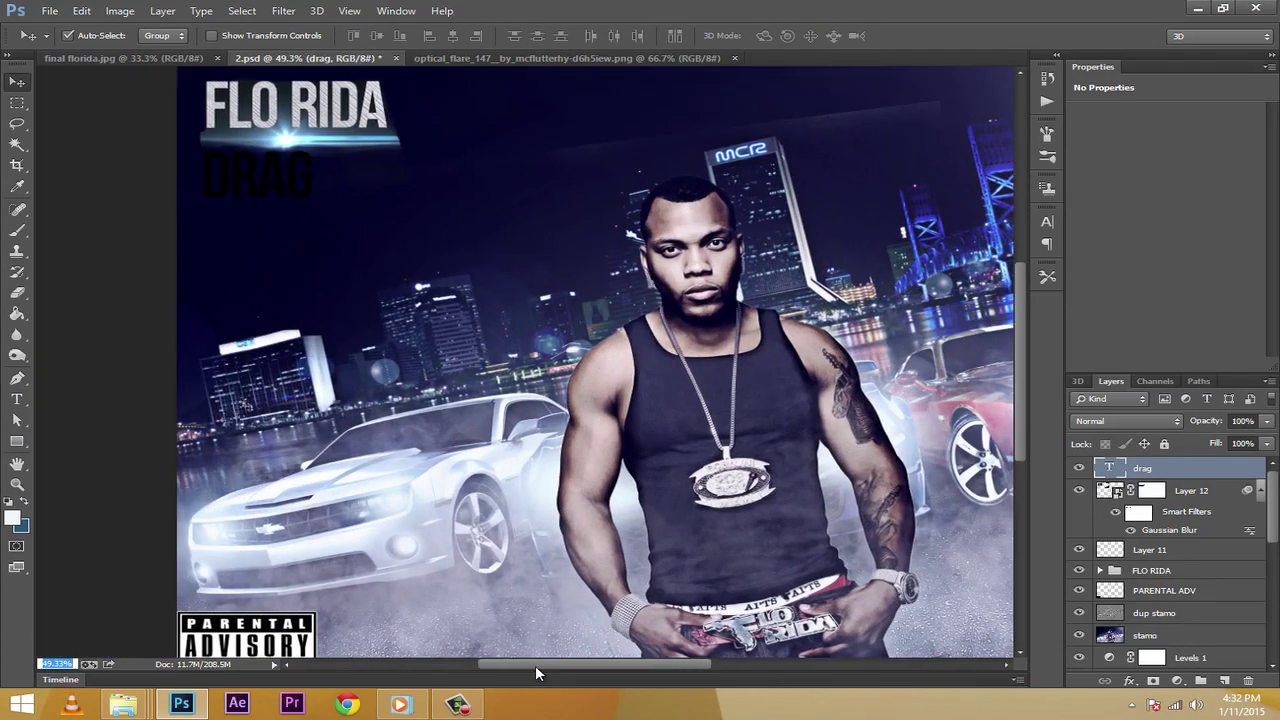
# Recolour the DRAG text to pale blue-white e2effa, sampled from the white car
pyautogui.doubleClick(1110, 467)
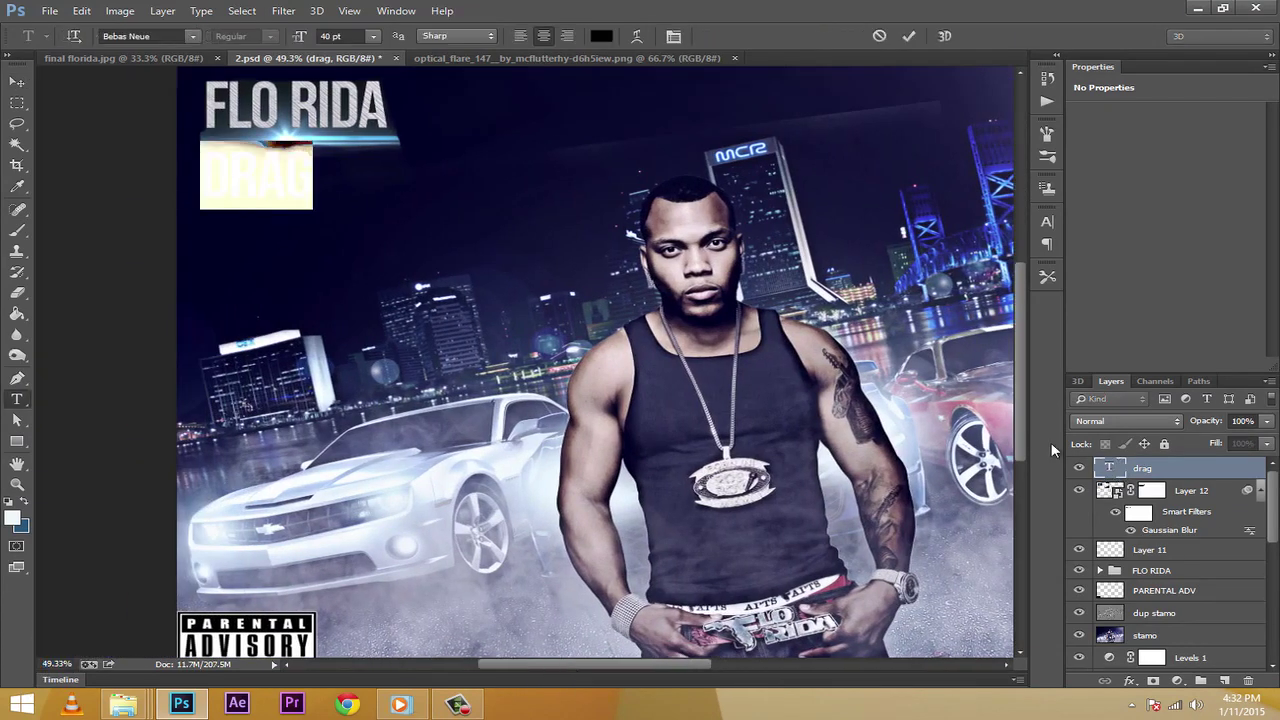
pyautogui.click(601, 37)
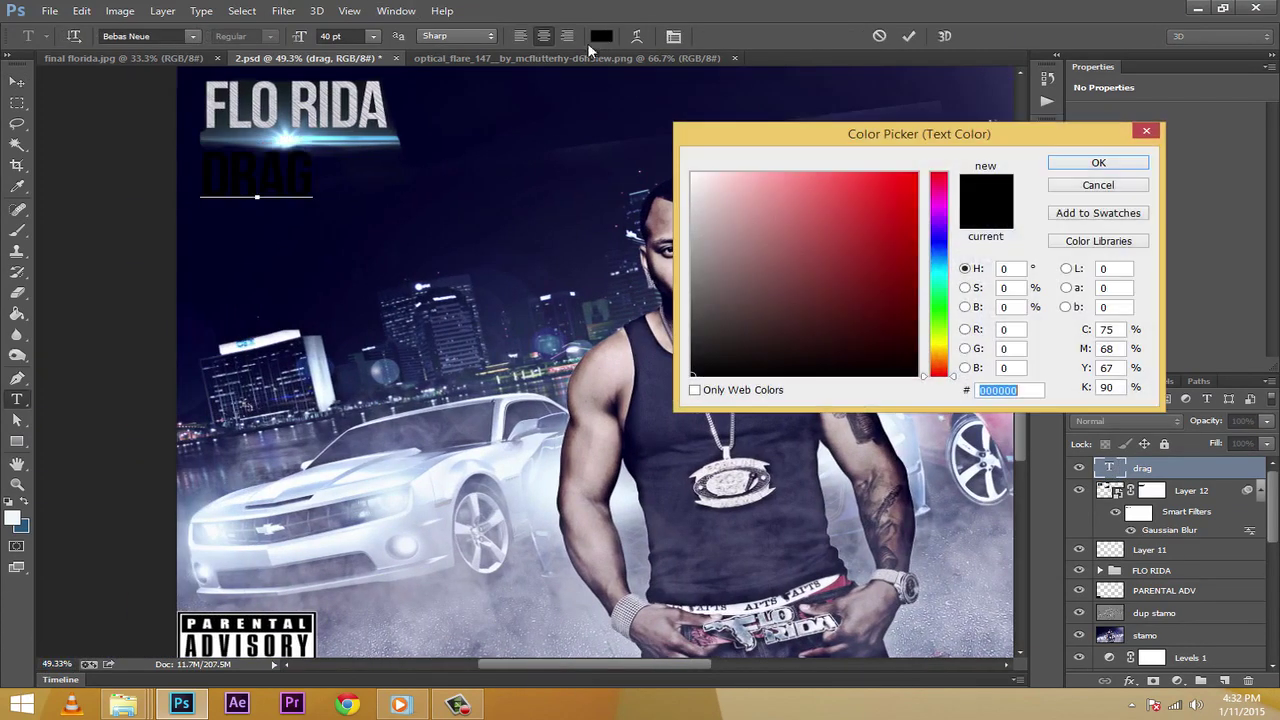
pyautogui.click(406, 464)
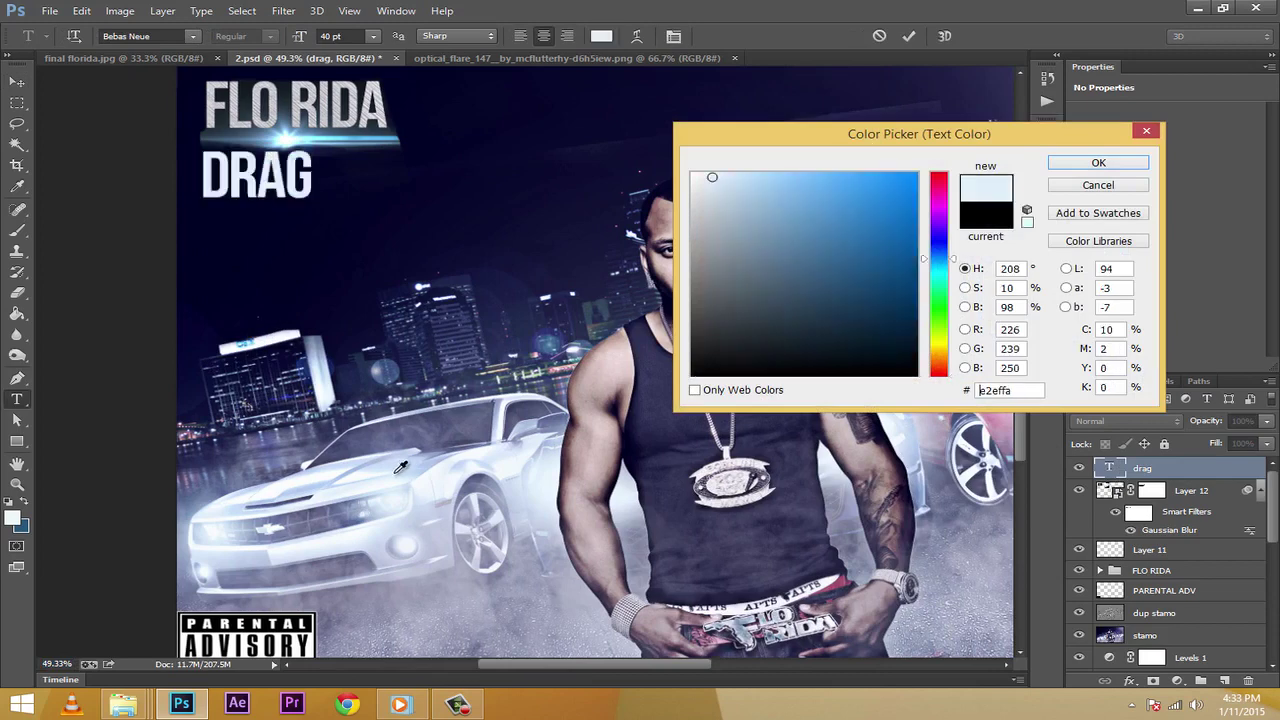
pyautogui.click(1098, 164)
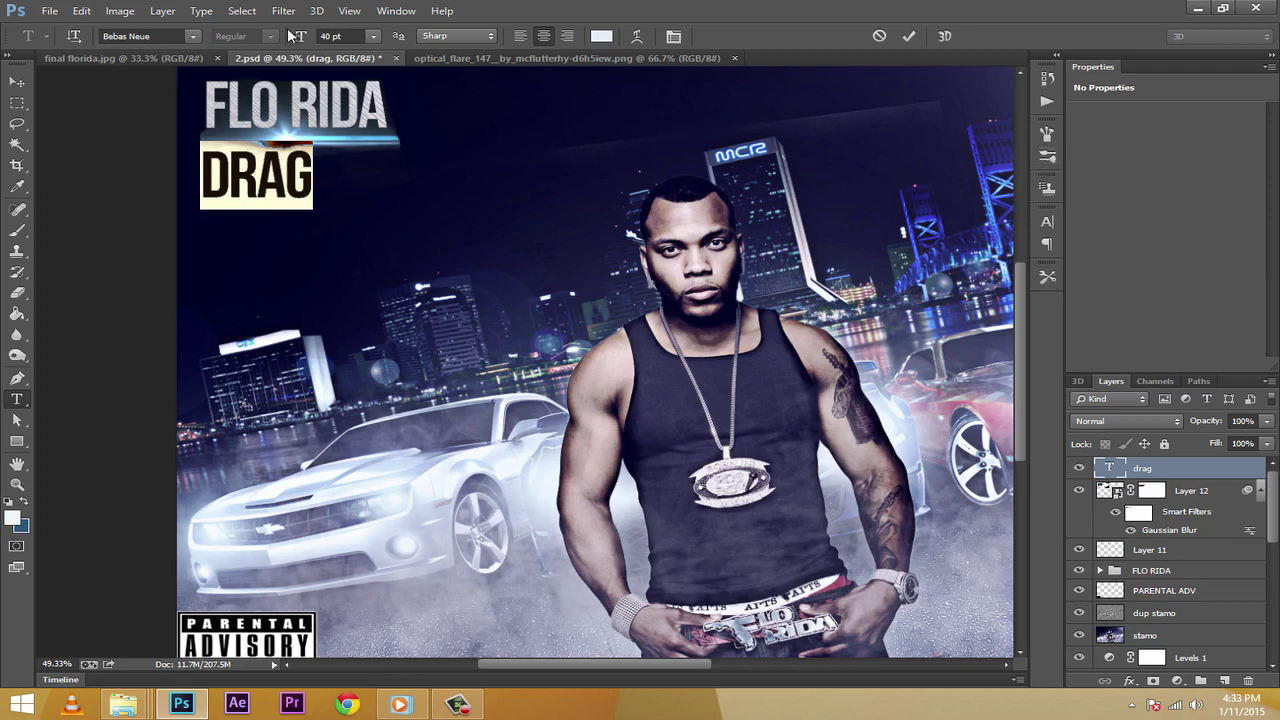
# Set the DRAG text in the Transformers font at 30 pt
pyautogui.click(194, 38)
pyautogui.click(172, 36)
pyautogui.click(172, 36)
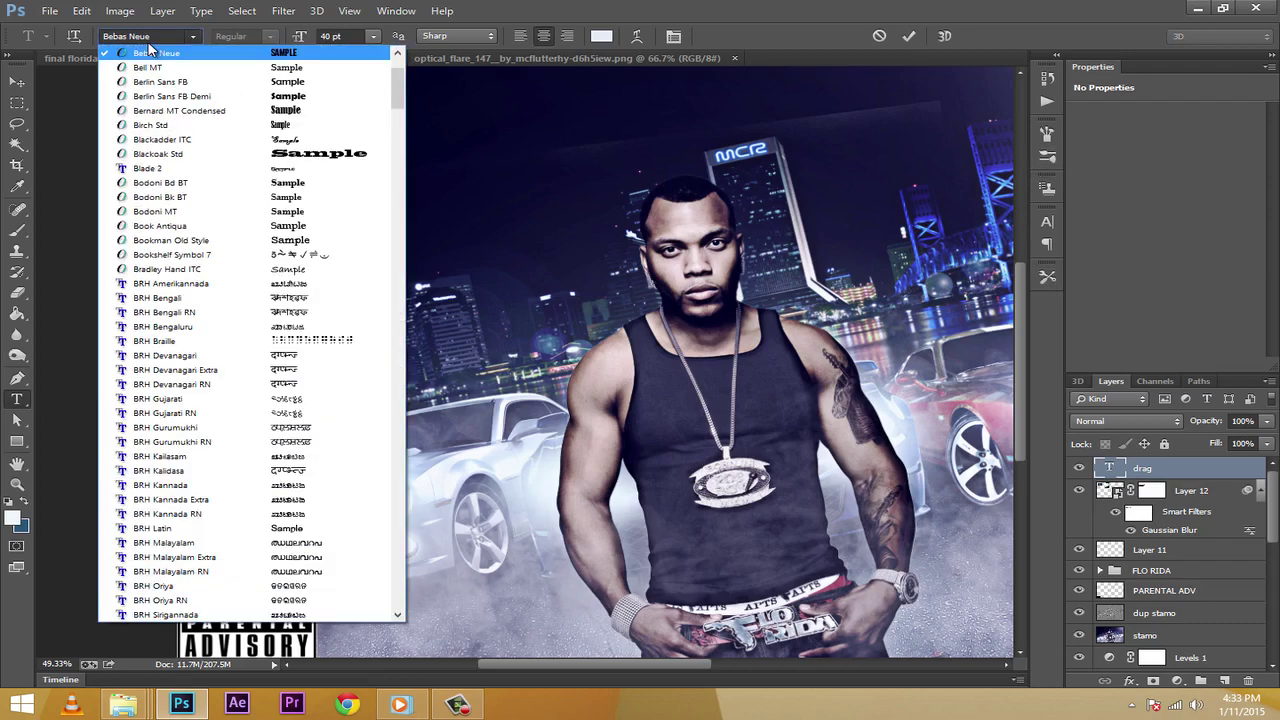
pyautogui.scroll(3, 207, 146)
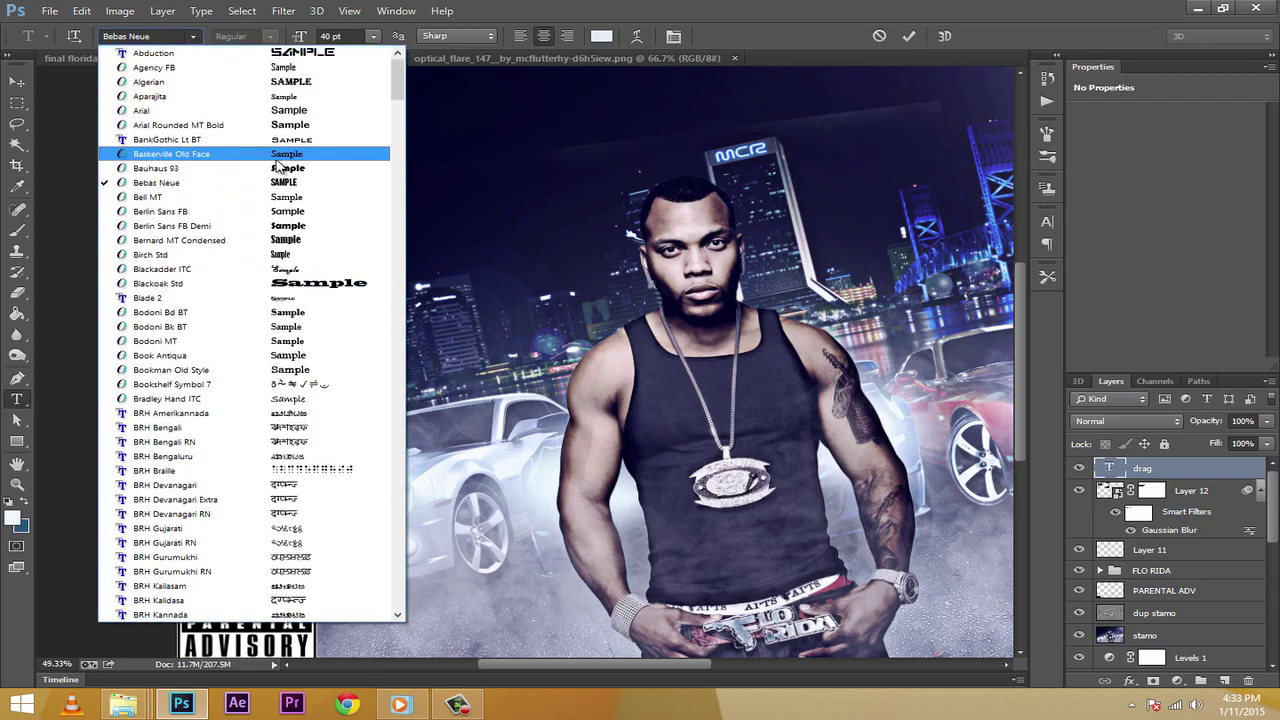
pyautogui.moveTo(398, 85); pyautogui.dragTo(396, 477)
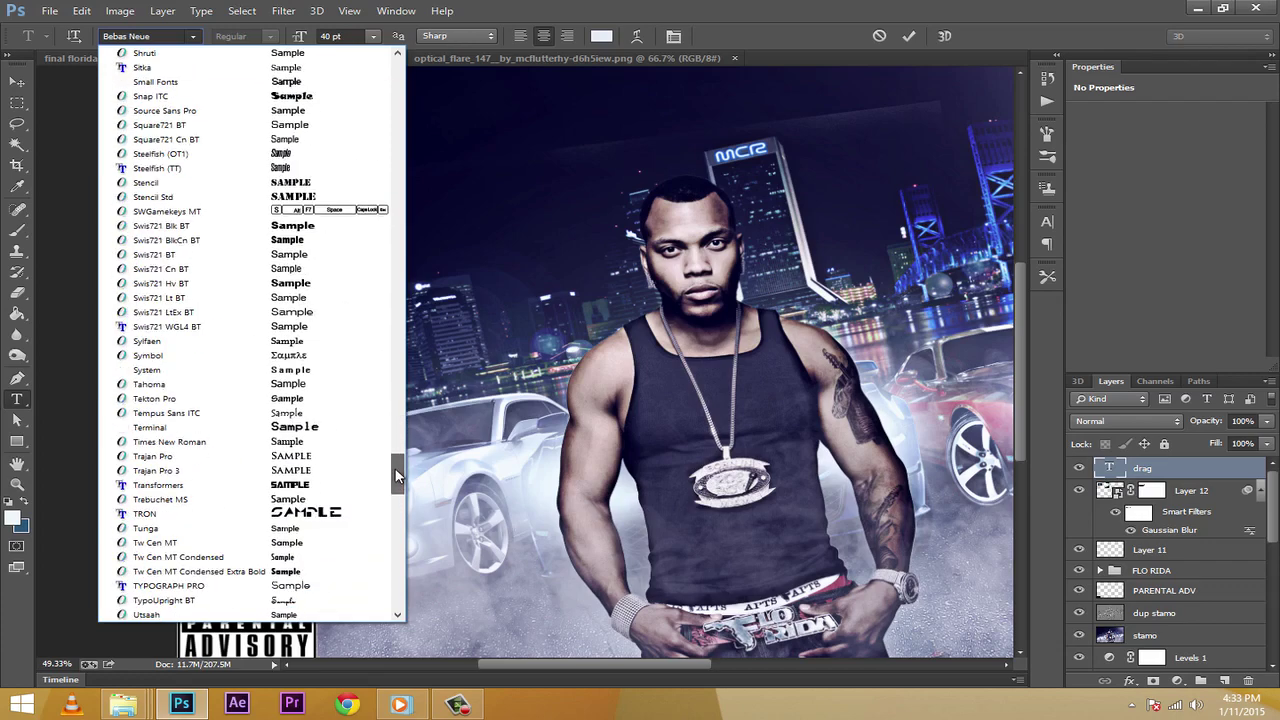
pyautogui.scroll(-4, 334, 410)
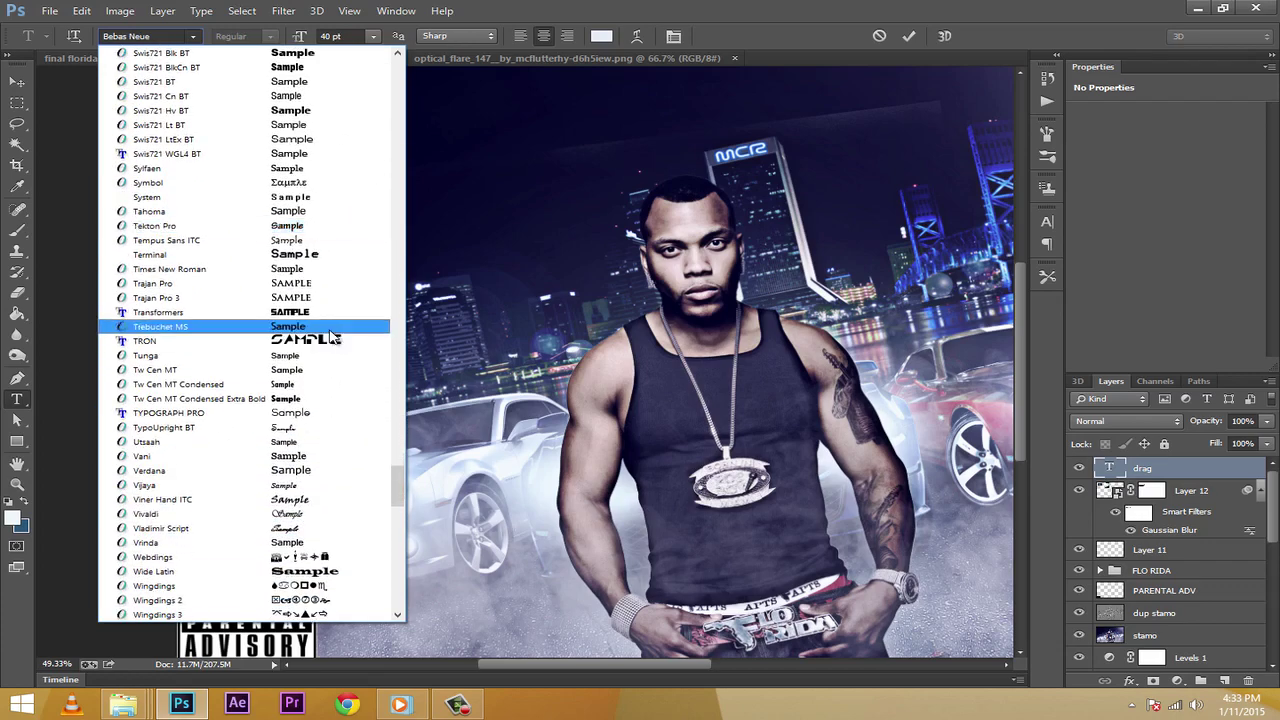
pyautogui.click(327, 314)
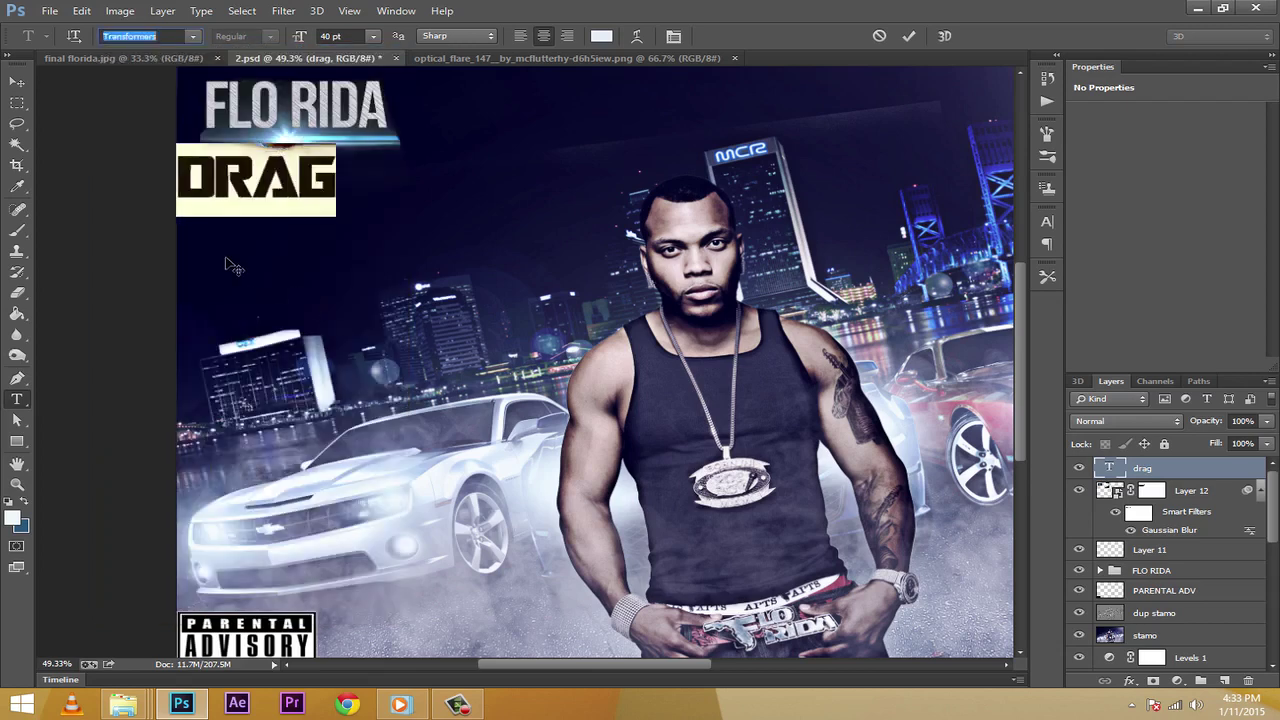
pyautogui.click(373, 36)
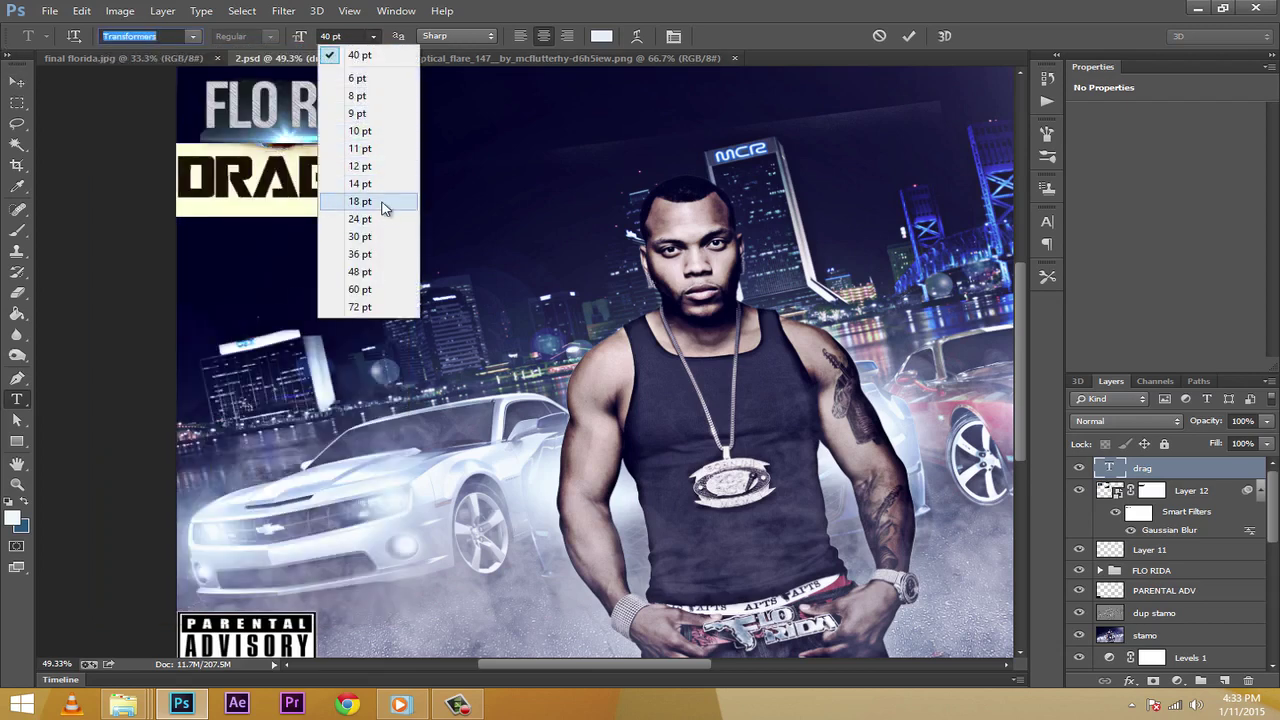
pyautogui.click(383, 236)
# Position the DRAG text just under FLO RIDA, nudging it slightly down
pyautogui.click(17, 81)
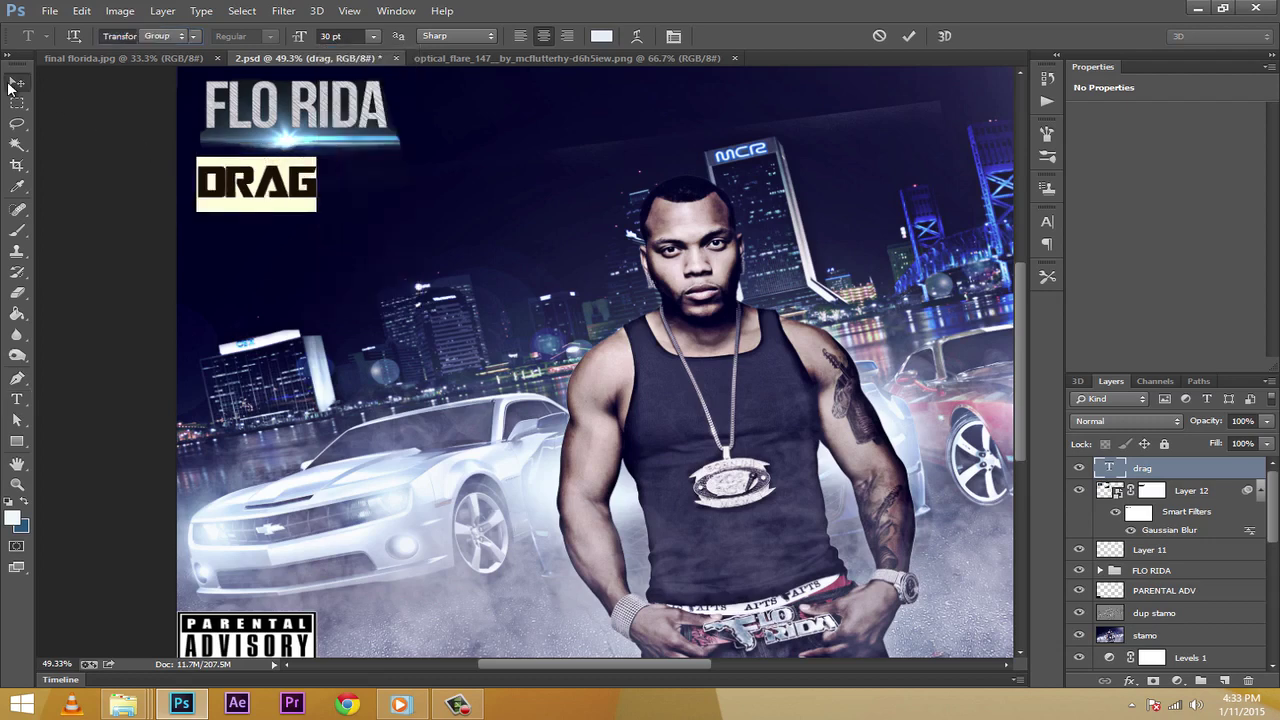
pyautogui.moveTo(268, 183); pyautogui.dragTo(266, 158)
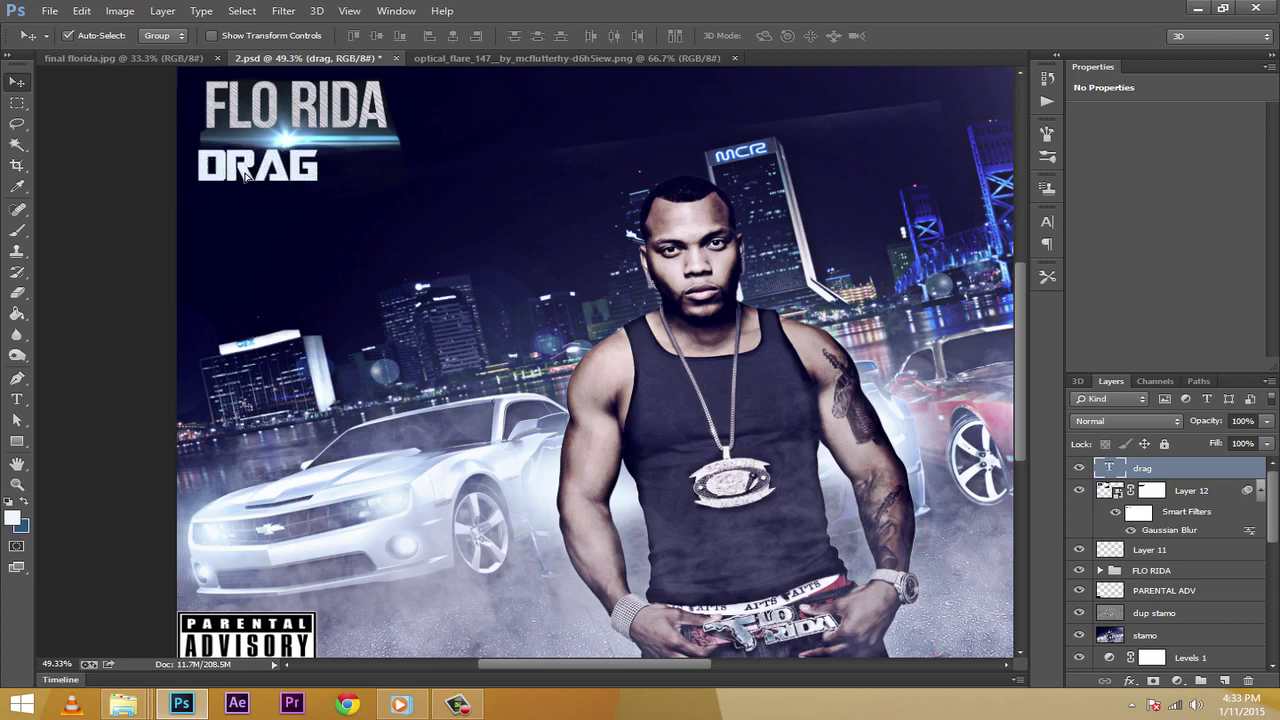
pyautogui.hotkey('shift', 'Down')
pyautogui.hotkey('shift', 'Down')
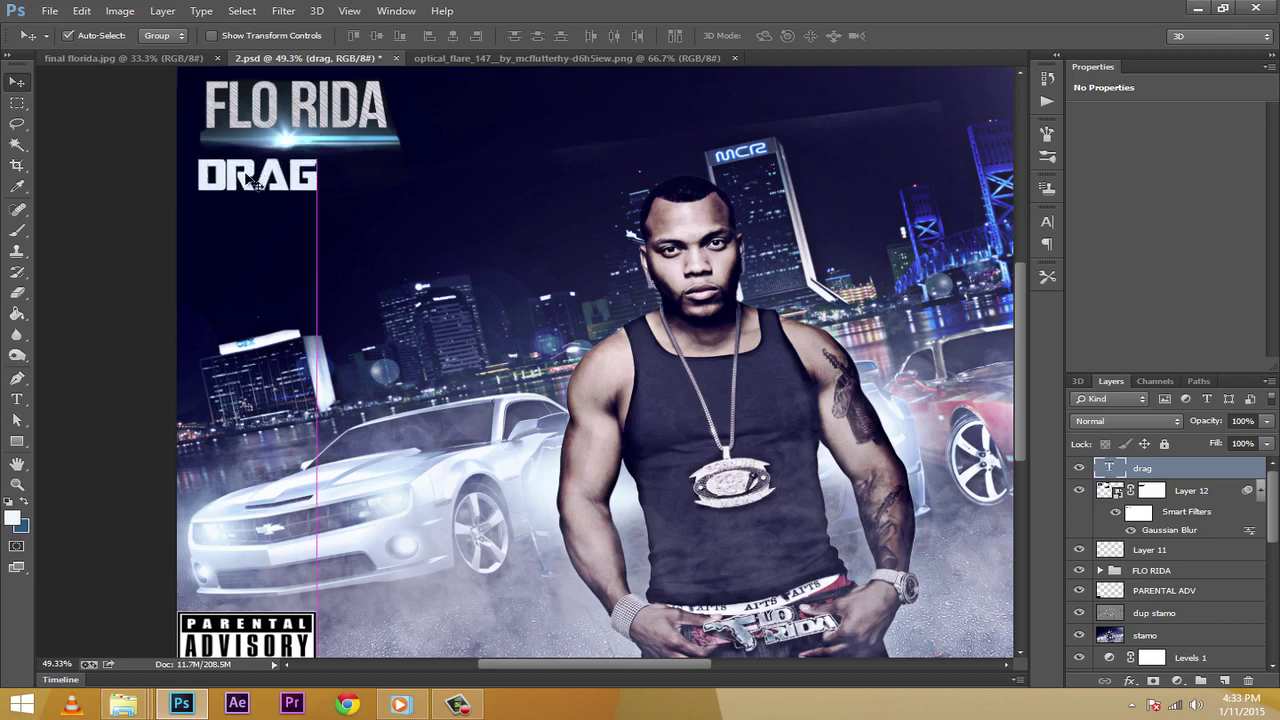
# Nudge the DRAG subtitle a little higher, closer under the FLO RIDA title
pyautogui.click(1152, 492)
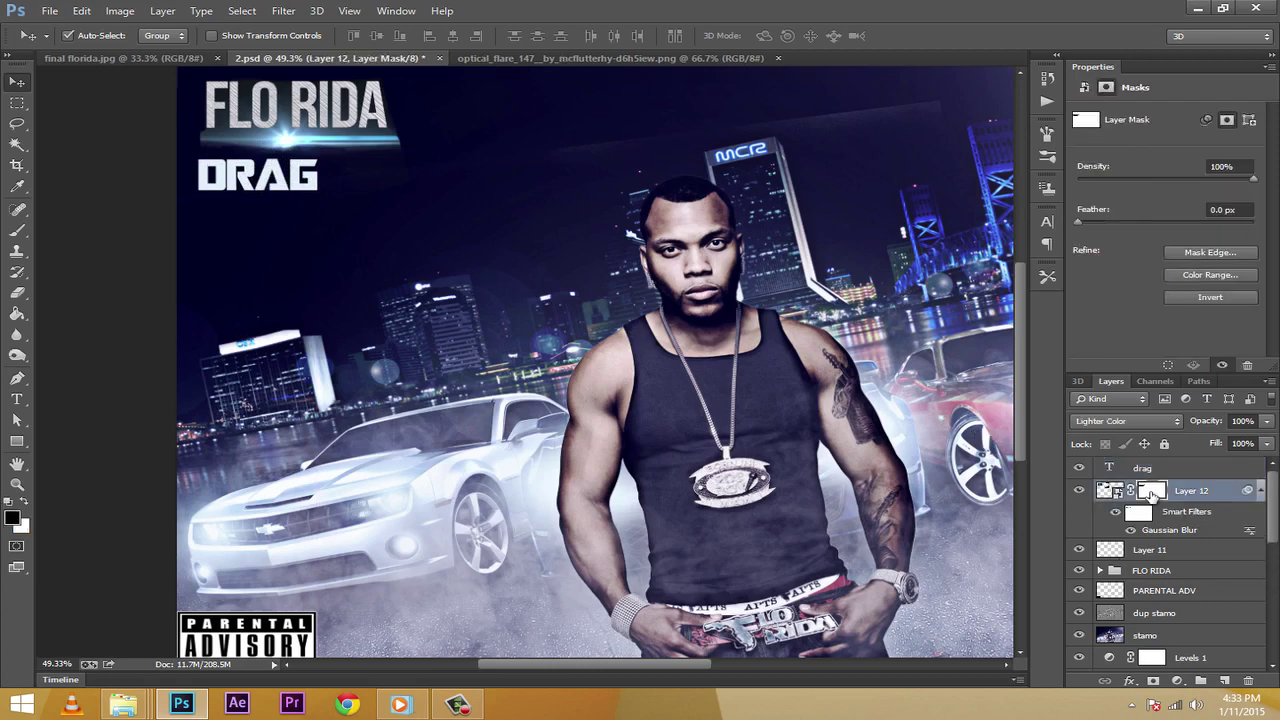
pyautogui.click(20, 231)
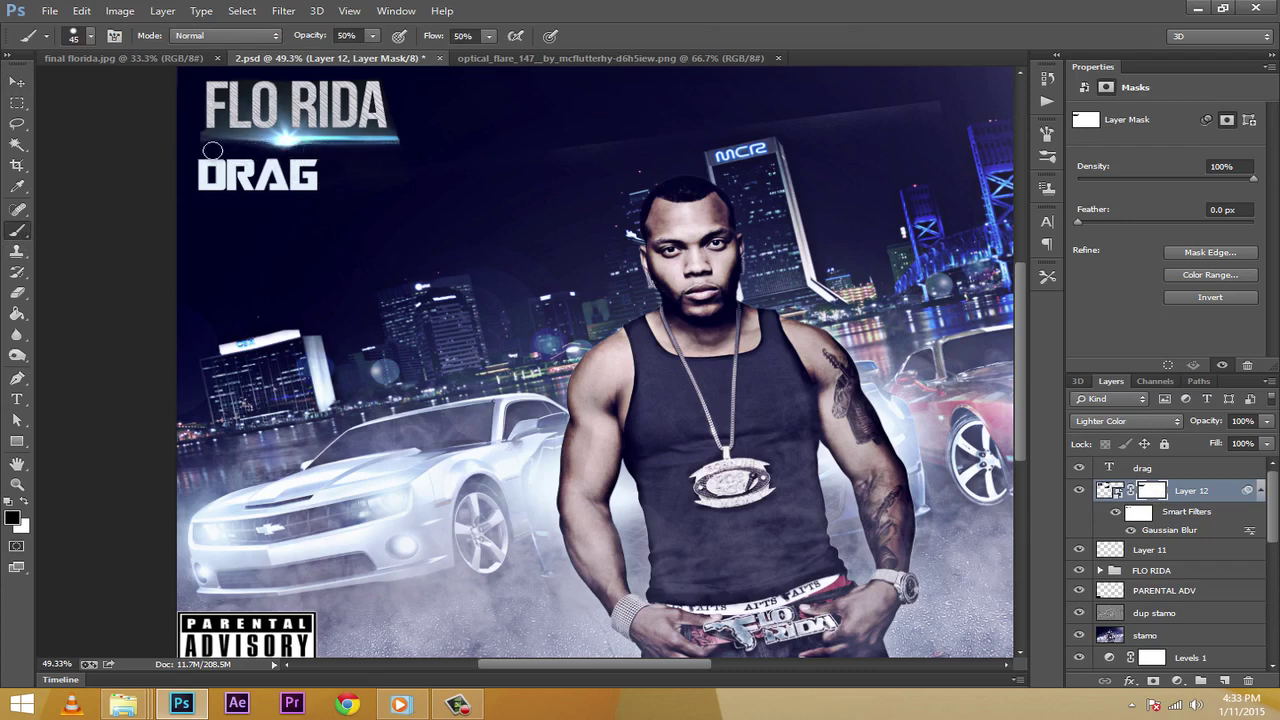
pyautogui.click(17, 81)
pyautogui.moveTo(222, 176); pyautogui.dragTo(288, 175)
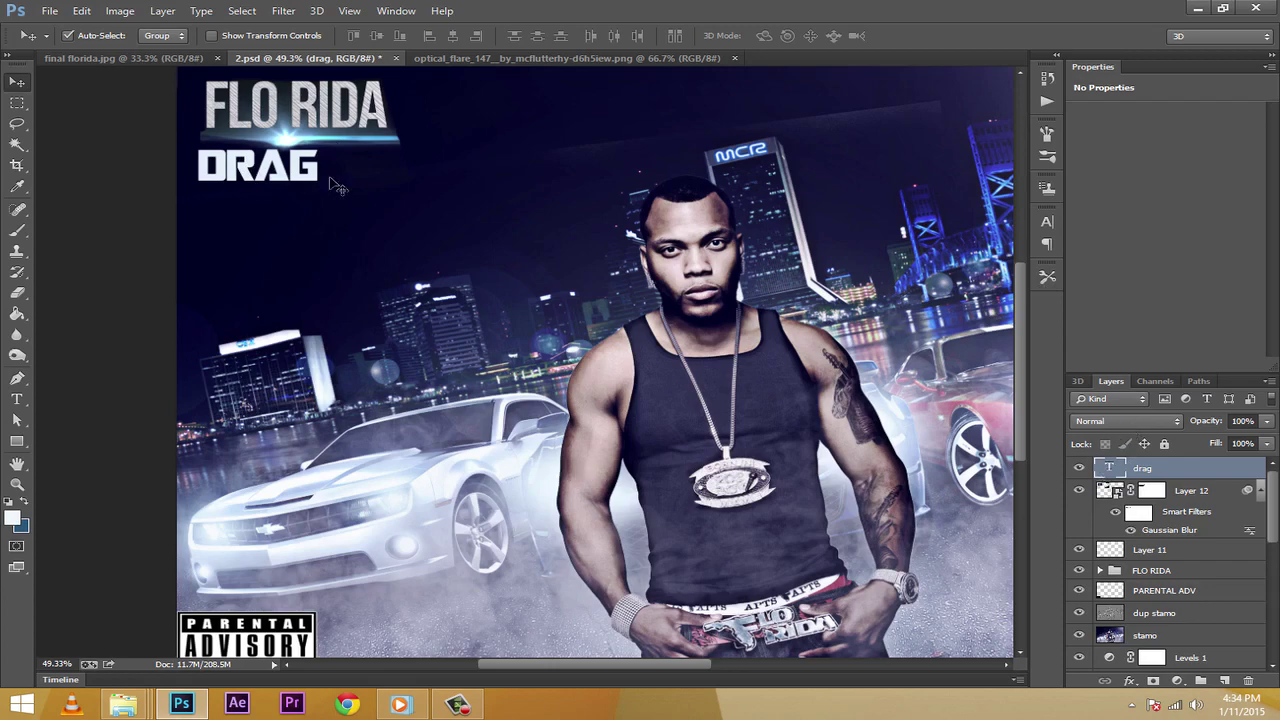
# Open the Metal-Wallpapers-10-Cool texture and bring it into the 2.psd composite
pyautogui.click(49, 11)
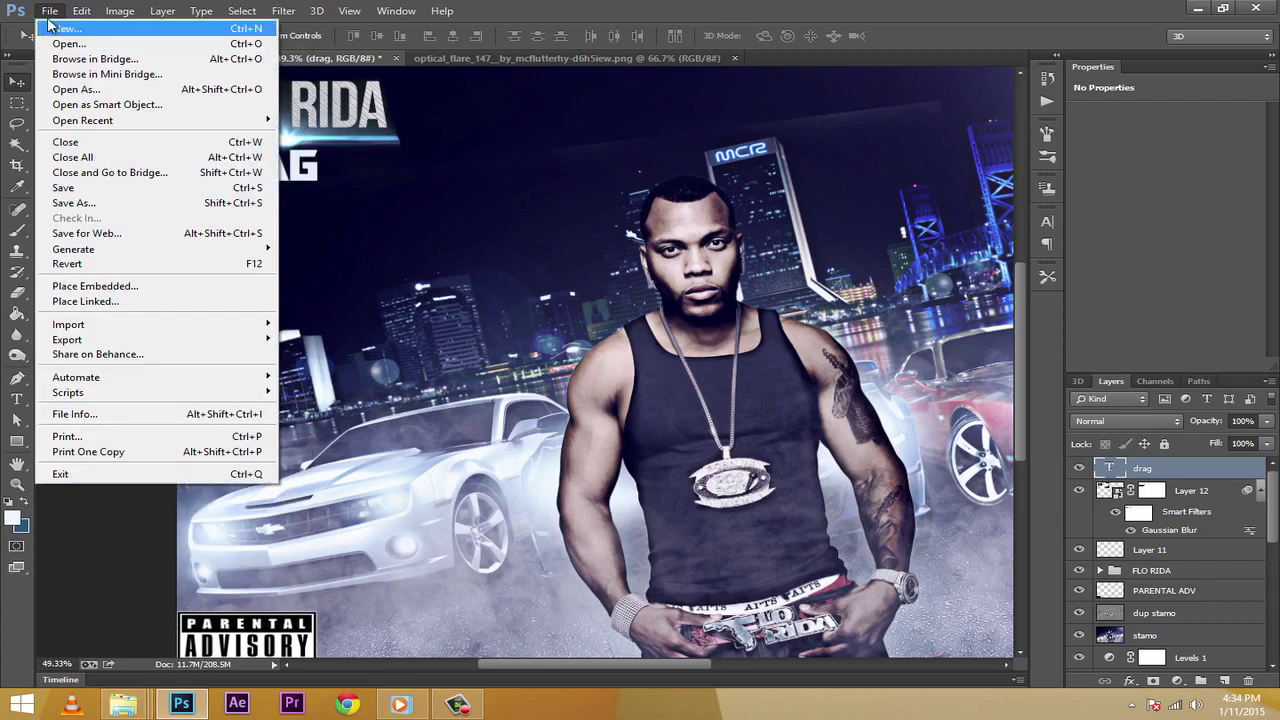
pyautogui.click(60, 43)
pyautogui.scroll(-1, 630, 160)
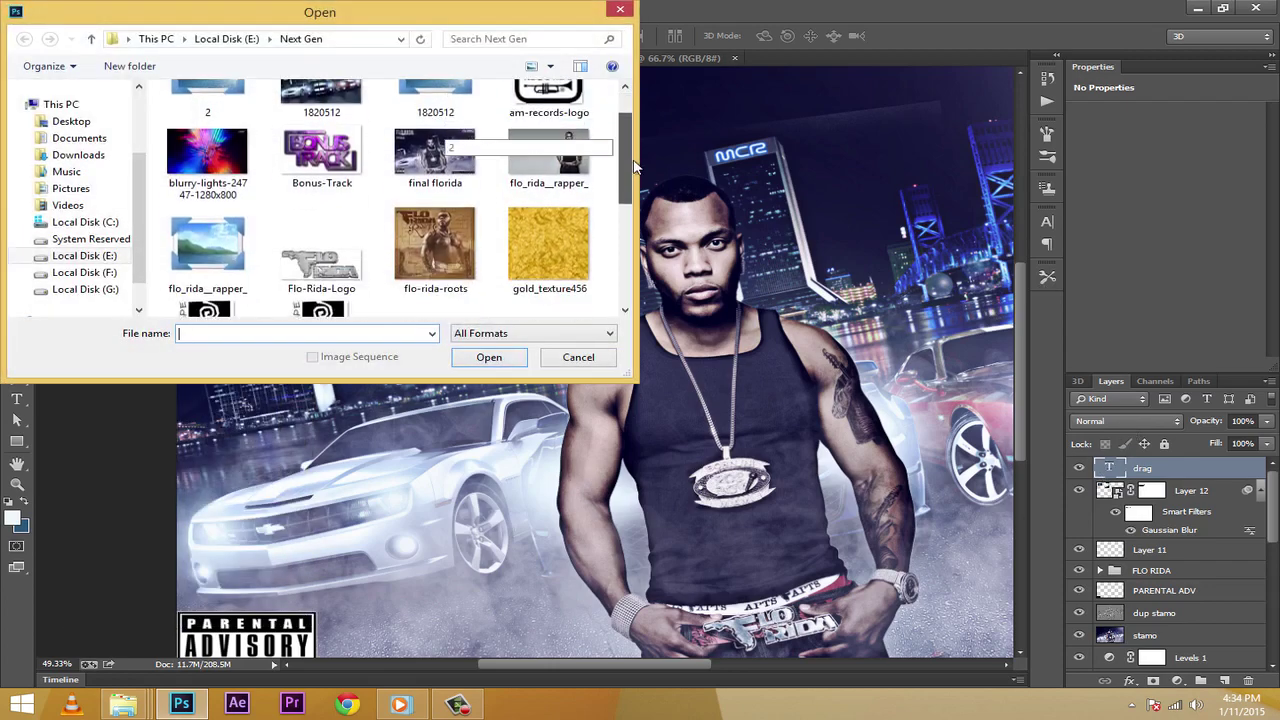
pyautogui.scroll(-5, 633, 165)
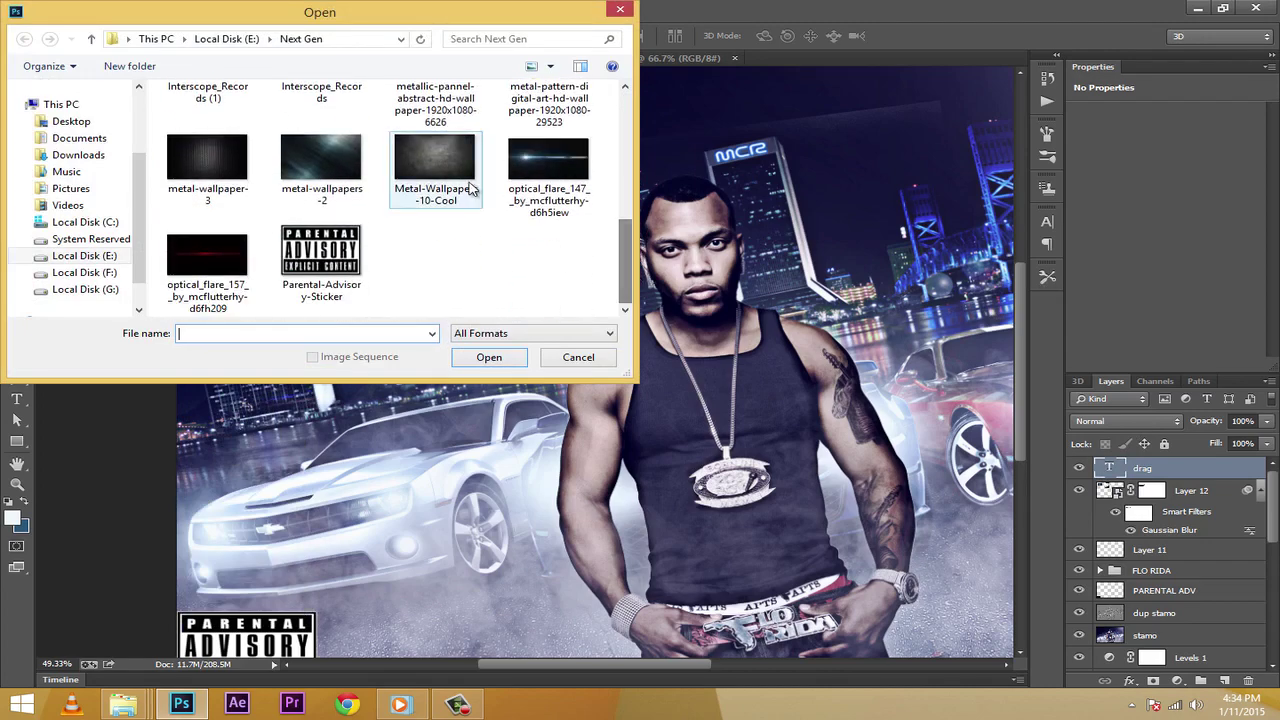
pyautogui.doubleClick(445, 170)
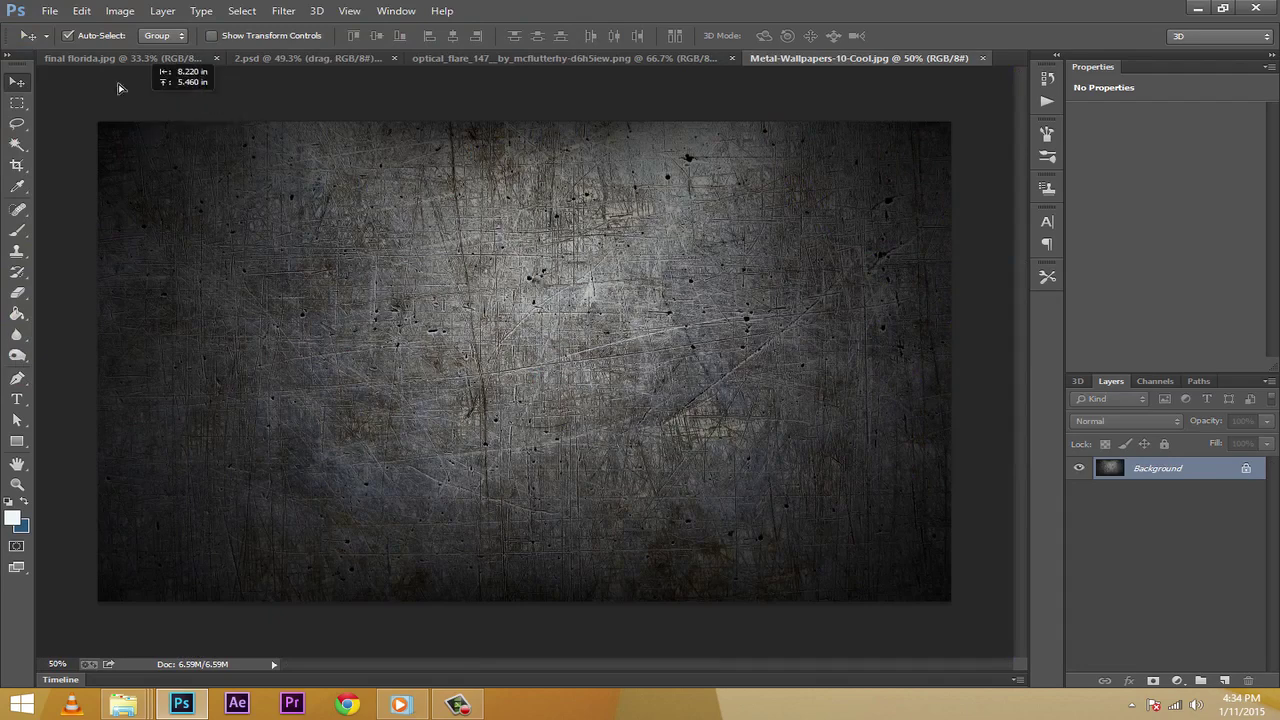
pyautogui.moveTo(312, 60); pyautogui.dragTo(290, 170)
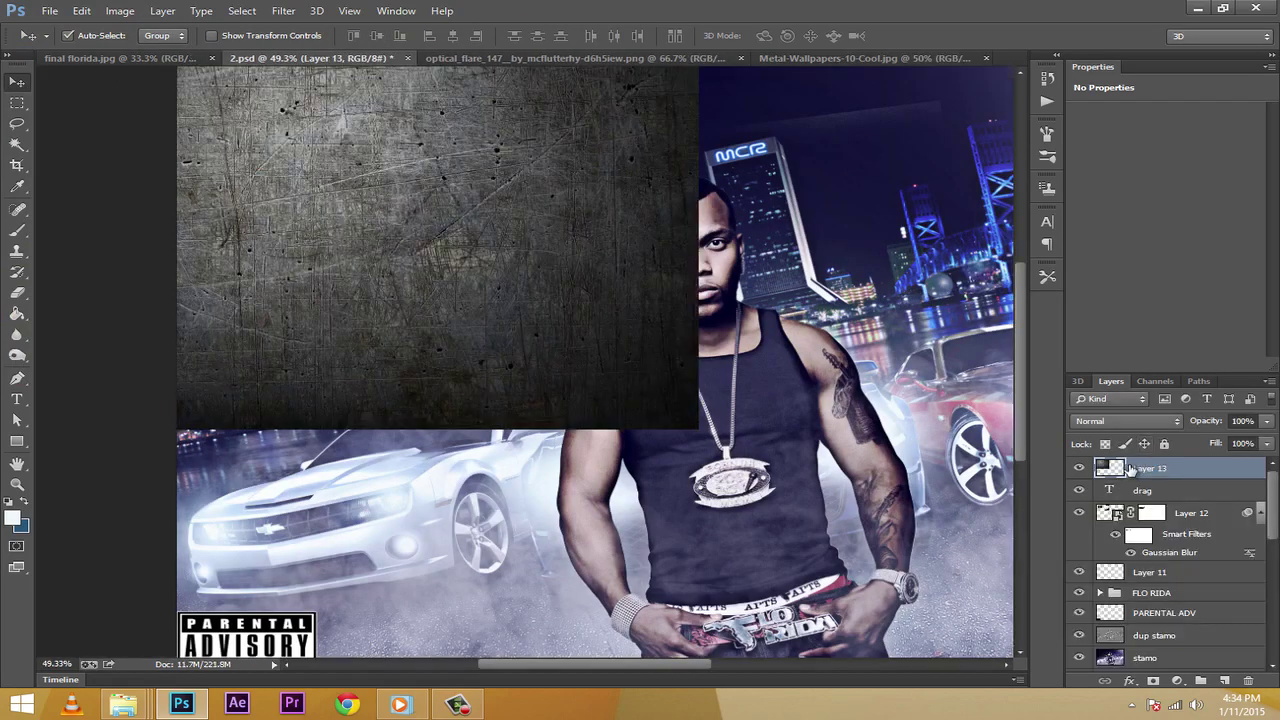
# Clip the metal texture to the DRAG text and group both layers into Group 1
pyautogui.rightClick(1165, 469)
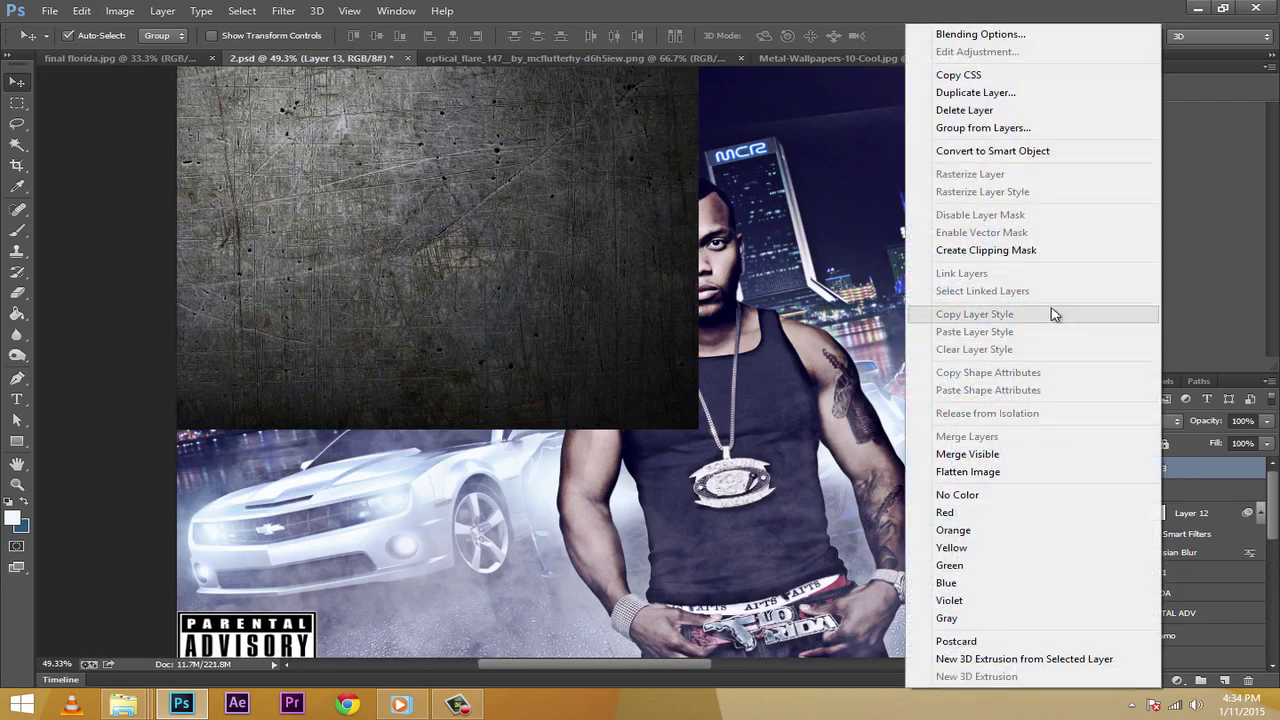
pyautogui.click(1012, 252)
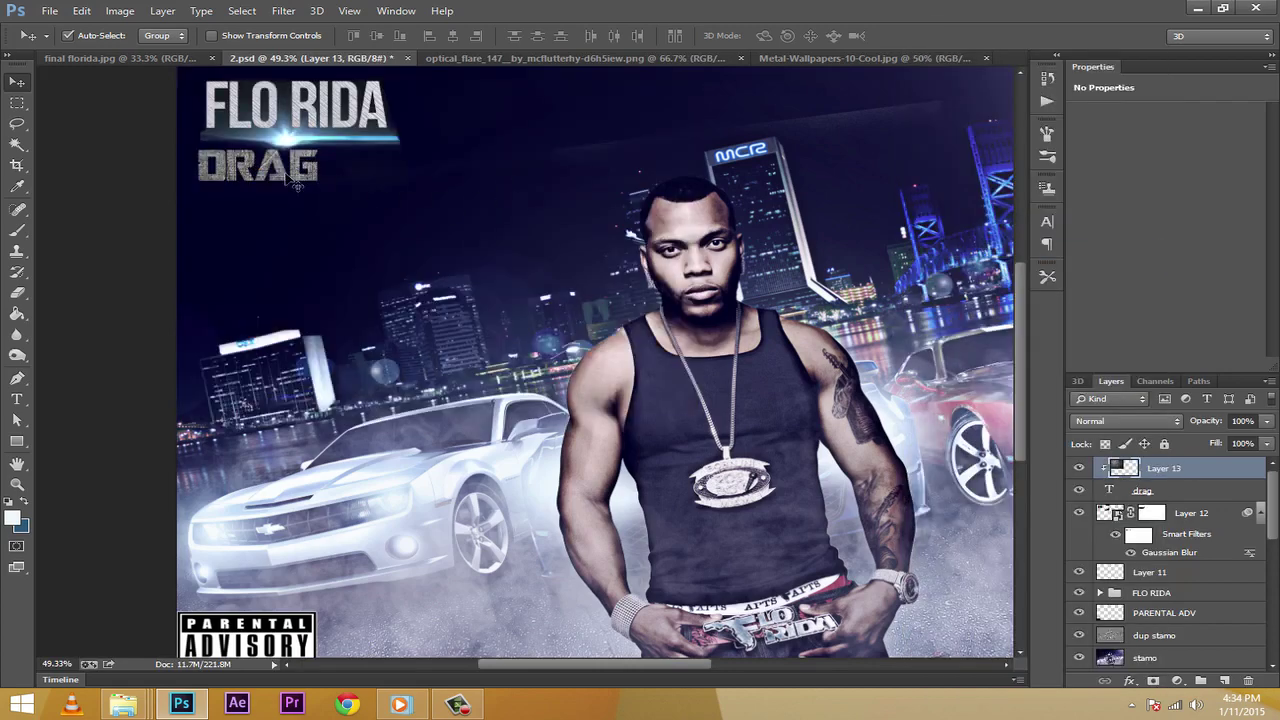
pyautogui.moveTo(288, 178); pyautogui.dragTo(296, 178)
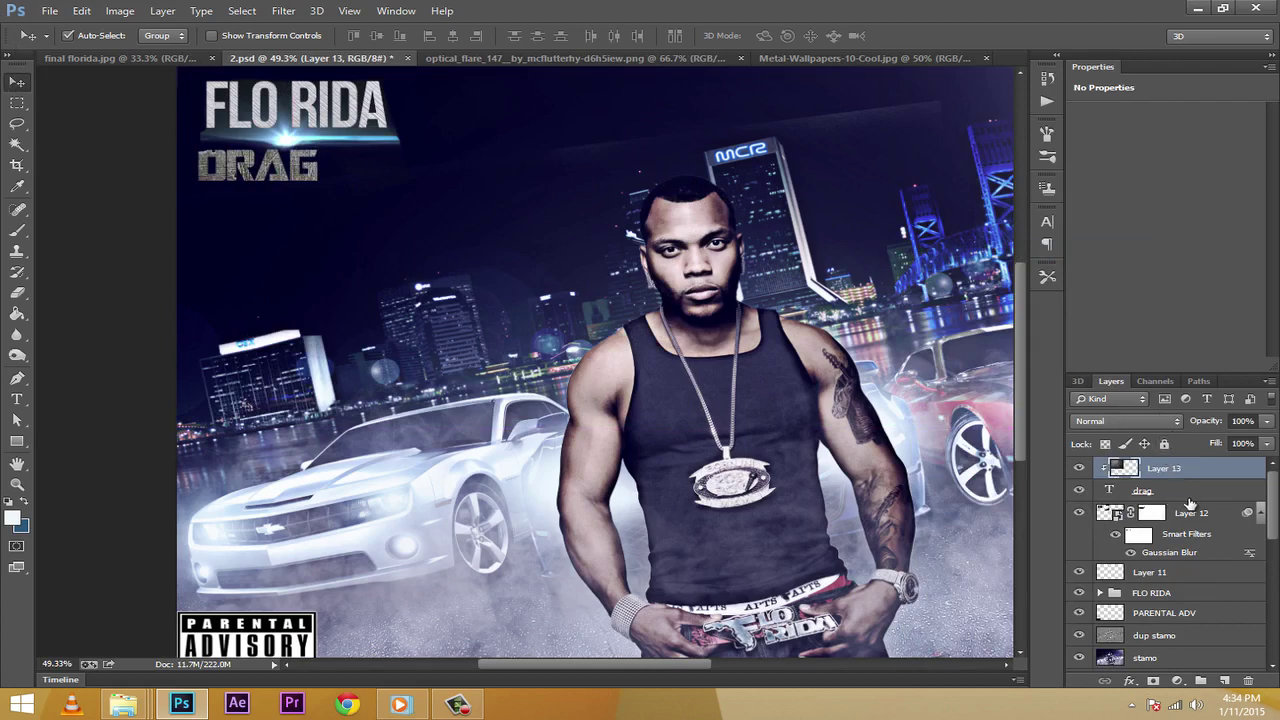
pyautogui.click(1191, 492)
pyautogui.click(1187, 468)
pyautogui.keyDown('shift'); pyautogui.click(1176, 495); pyautogui.keyUp('shift')
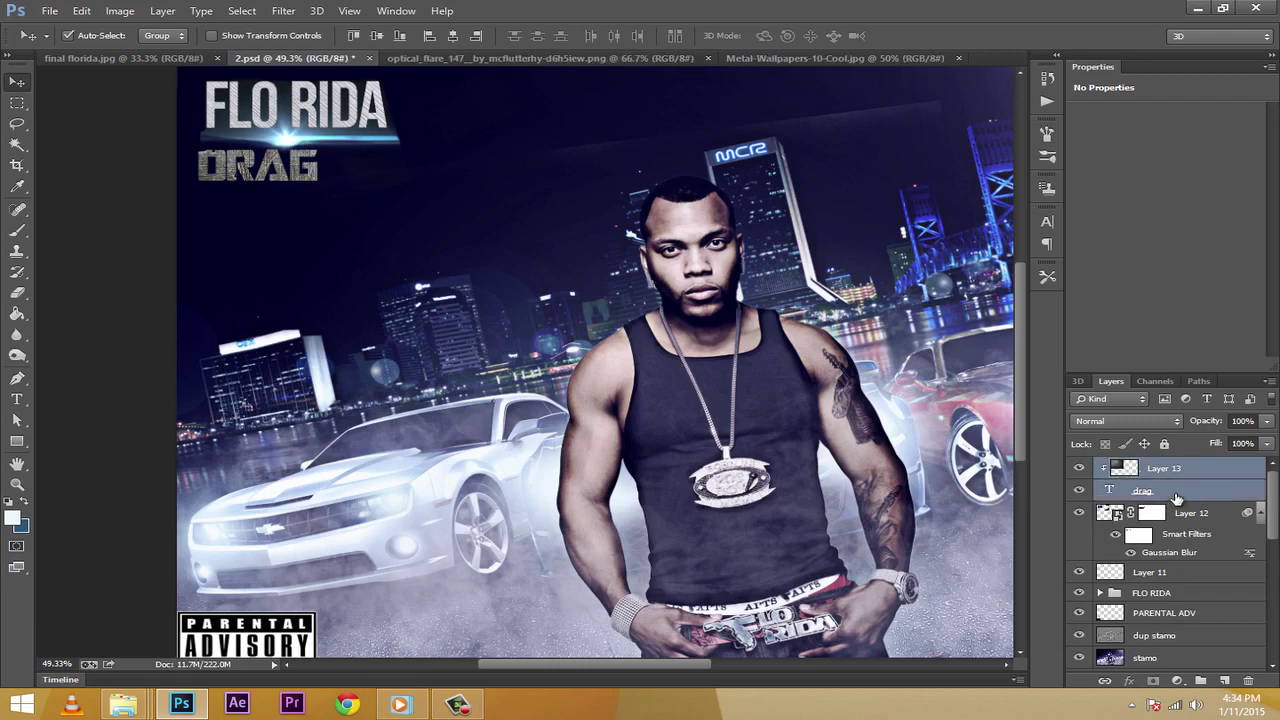
pyautogui.hotkey('ctrl', 'g')
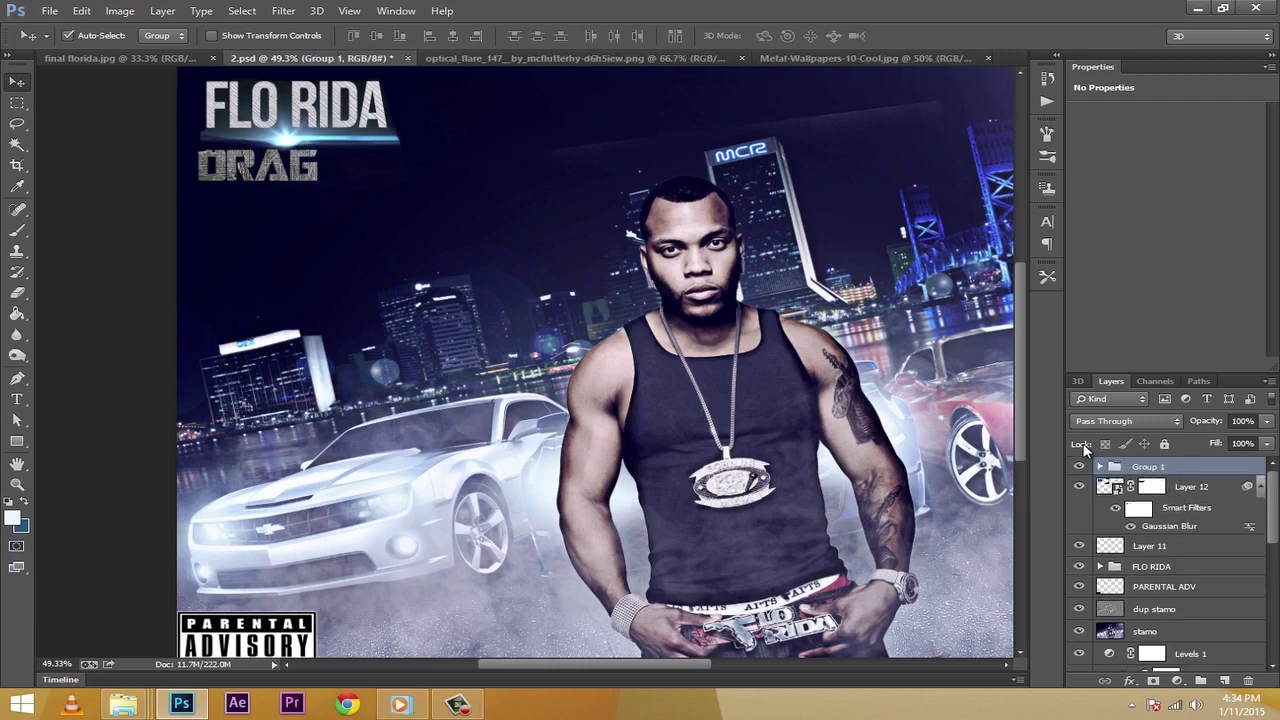
# Shift Group 1 slightly up-left and compare against the final florida.jpg cover
pyautogui.moveTo(301, 179)
pyautogui.mouseDown()
pyautogui.moveTo(287, 177)
pyautogui.moveTo(289, 162)
pyautogui.moveTo(305, 169)
pyautogui.mouseUp()
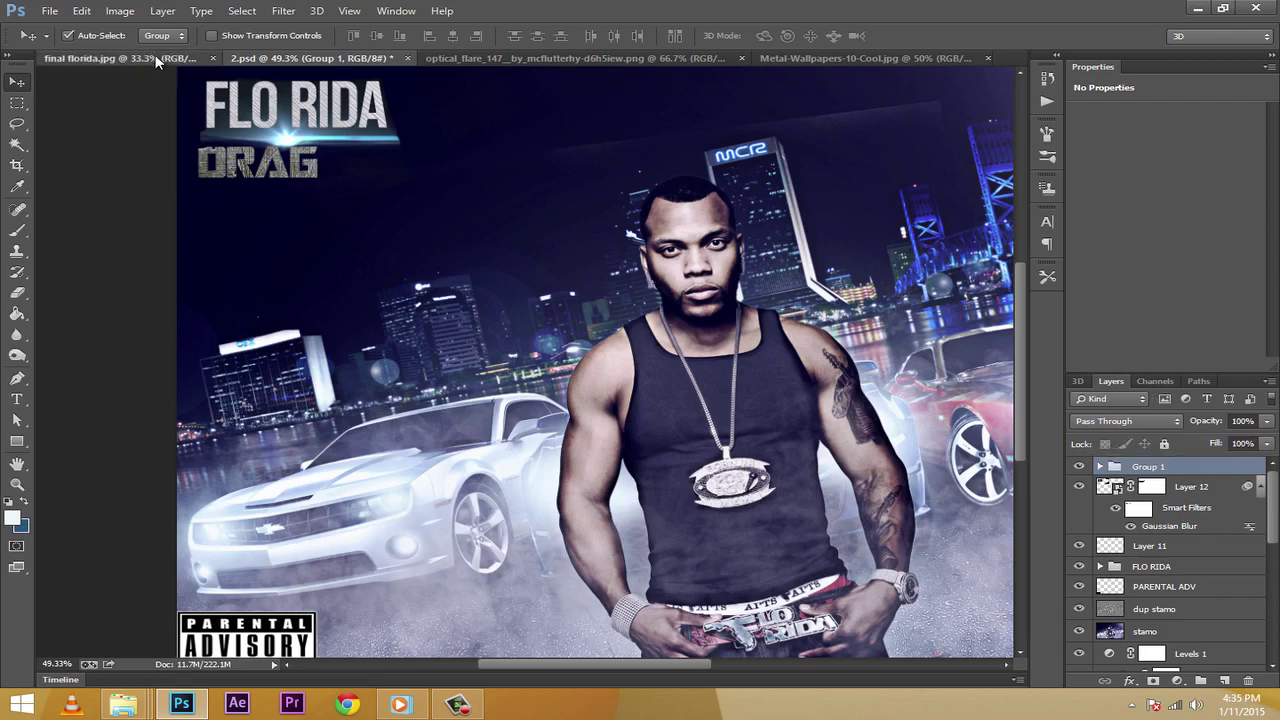
pyautogui.click(110, 58)
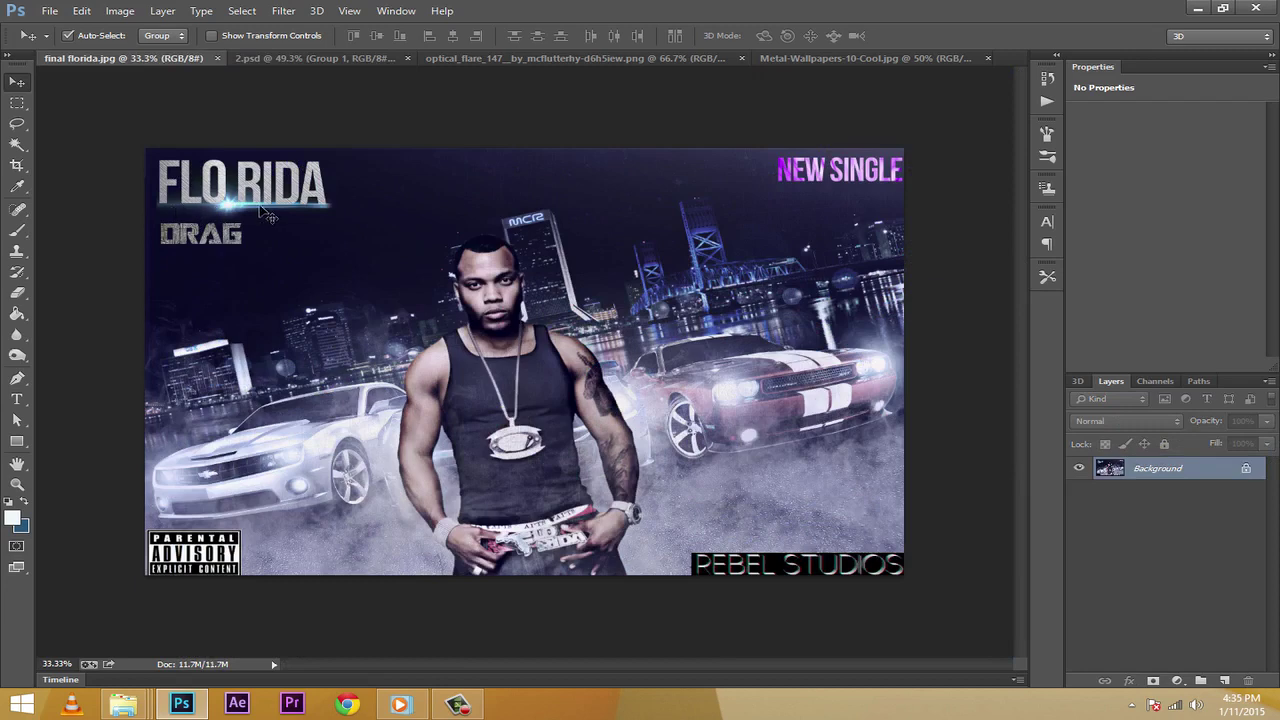
pyautogui.click(289, 57)
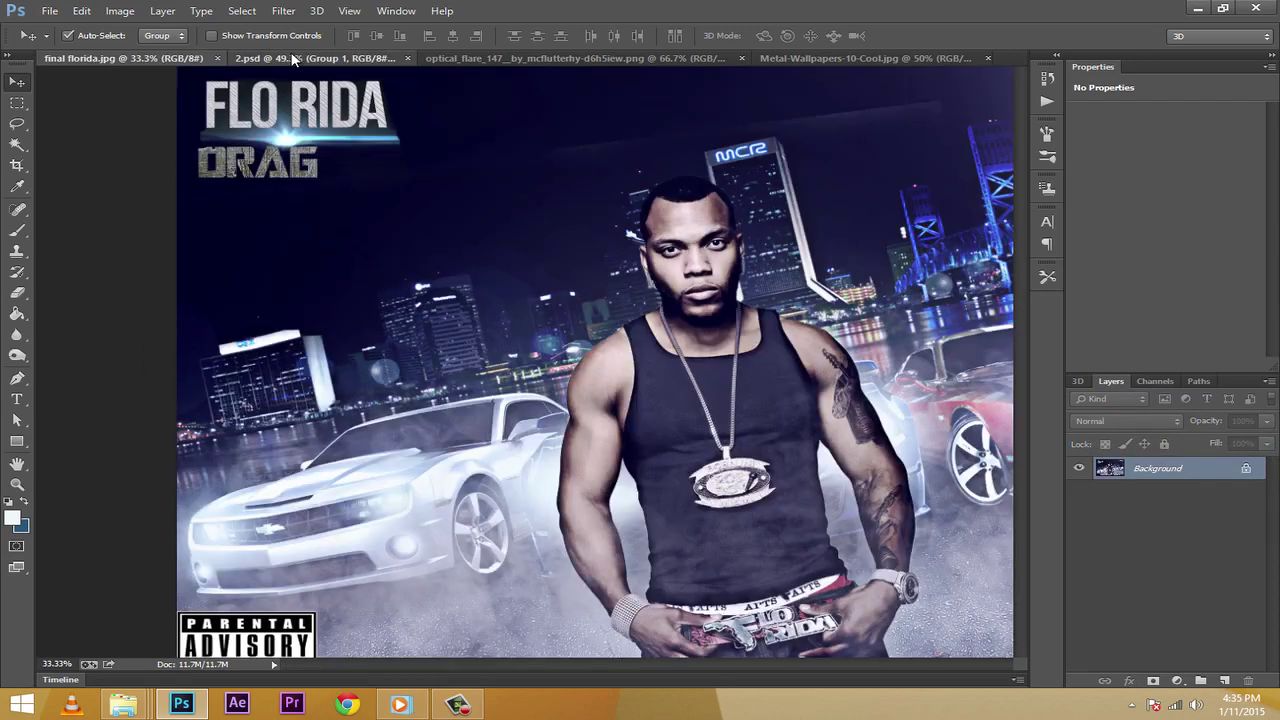